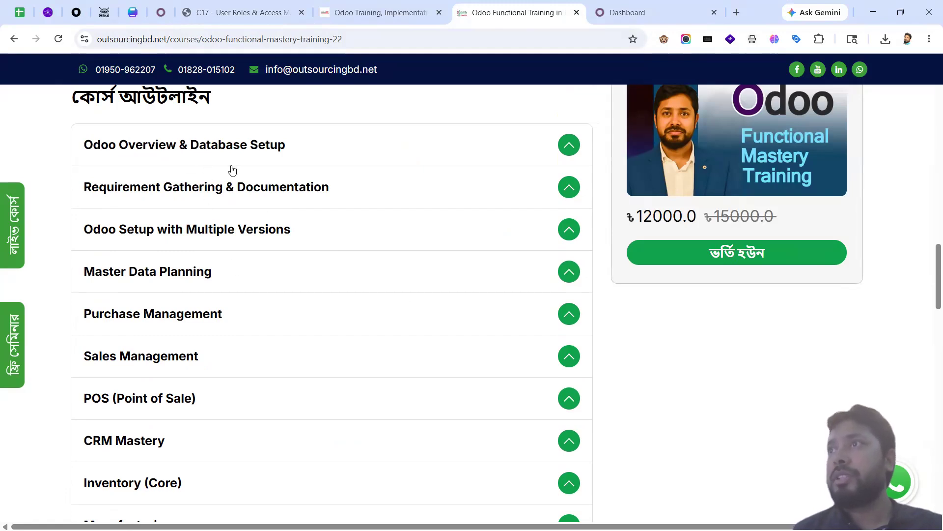
Step: Scroll up and down through the Odoo Functional Training course page
scroll(249, 270, "down", 3)
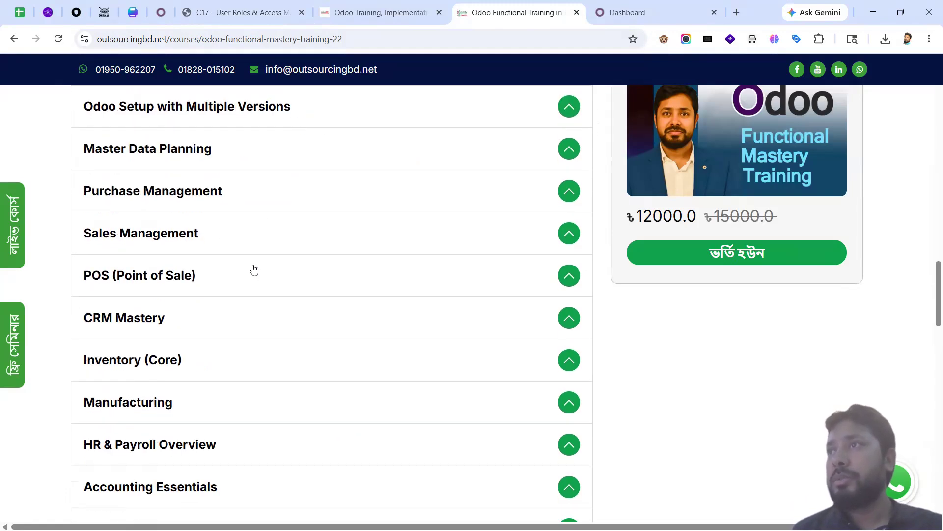
scroll(253, 269, "down", 3)
scroll(277, 305, "up", 3)
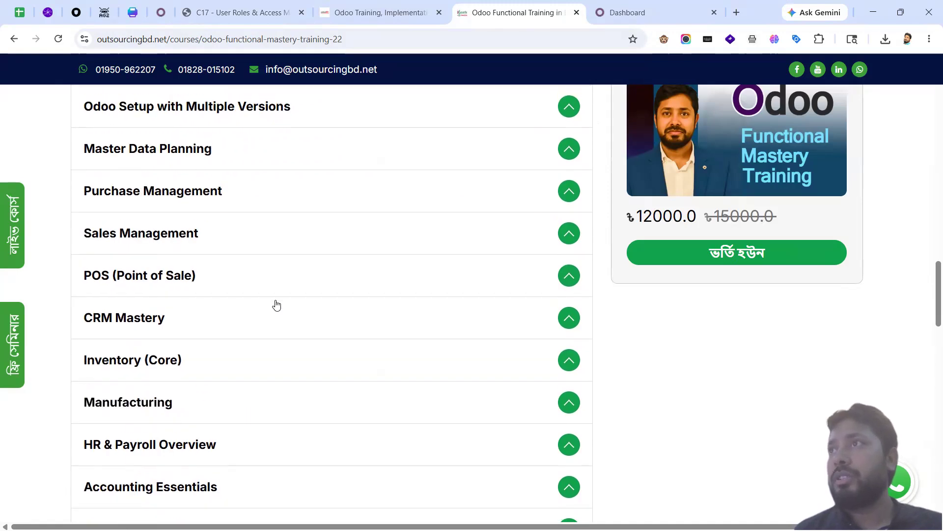
scroll(277, 305, "down", 3)
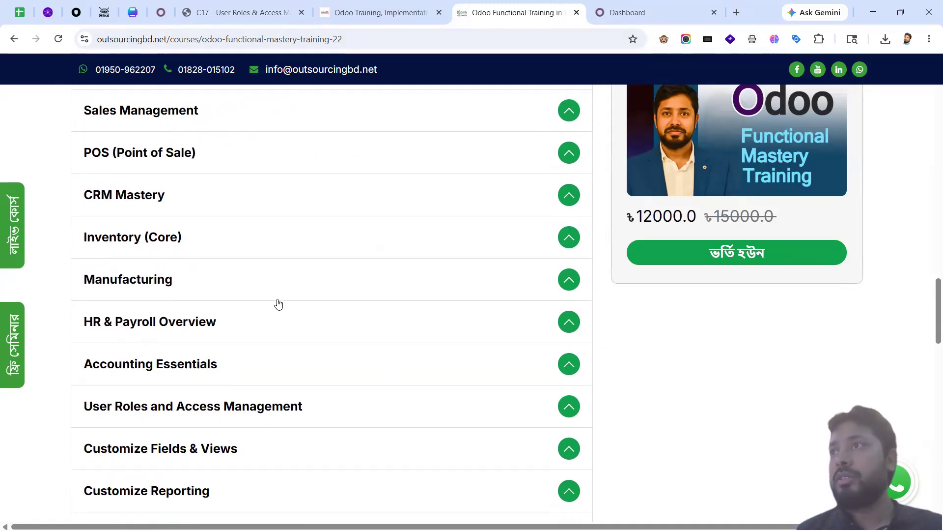
scroll(170, 255, "up", 1)
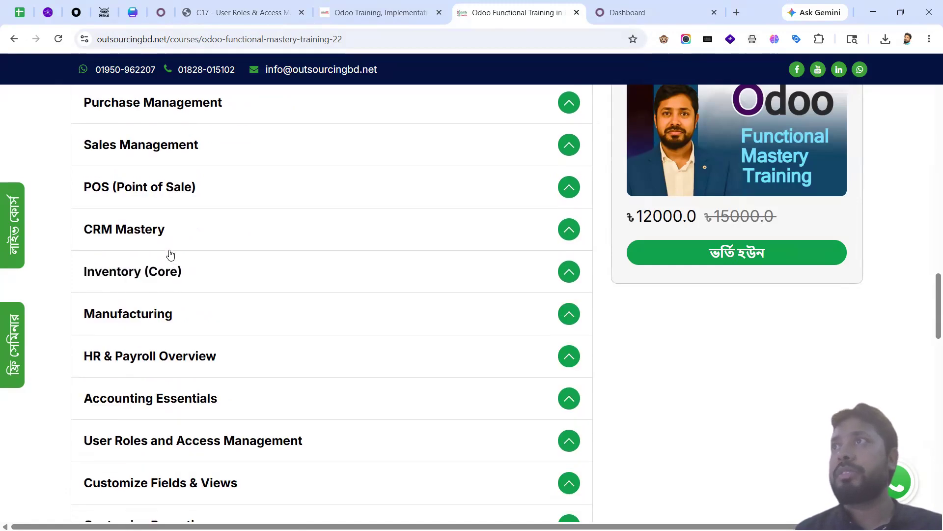
scroll(170, 255, "up", 2)
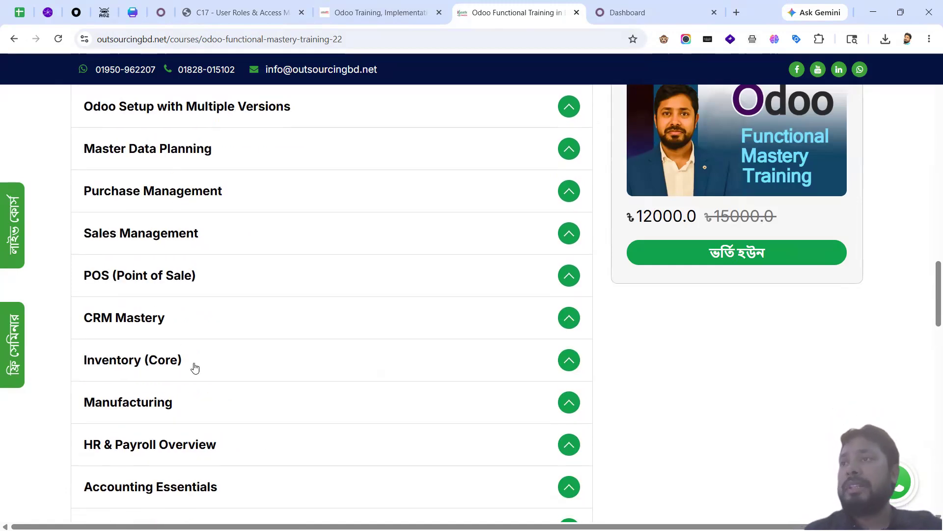
scroll(195, 368, "down", 3)
scroll(195, 368, "down", 3)
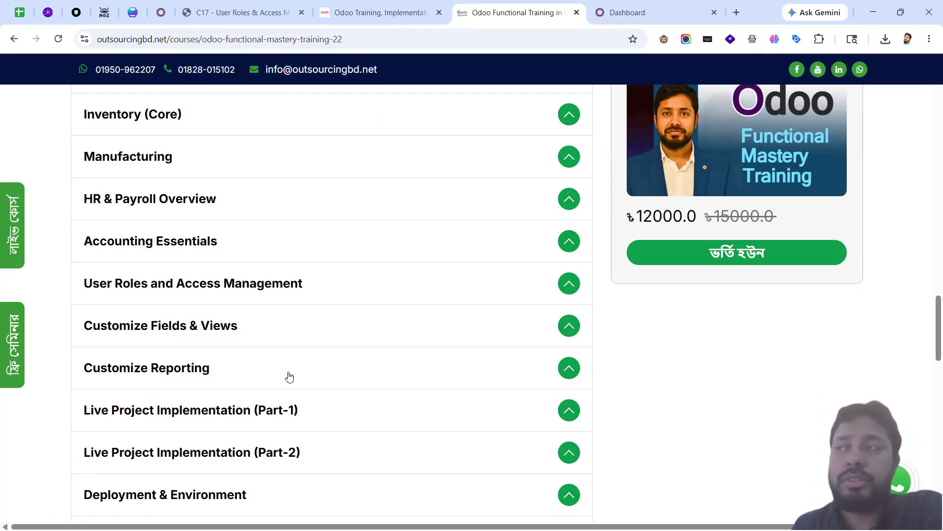
scroll(282, 373, "down", 2)
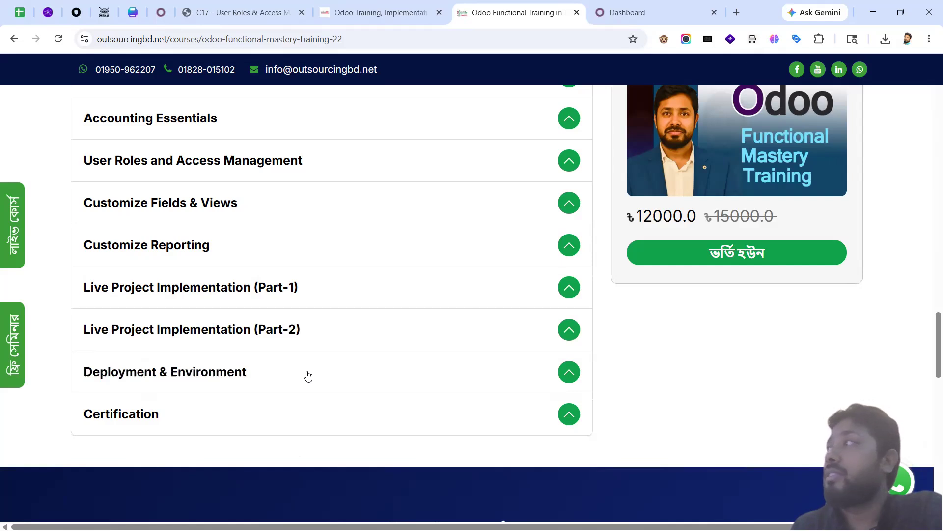
scroll(319, 384, "up", 10)
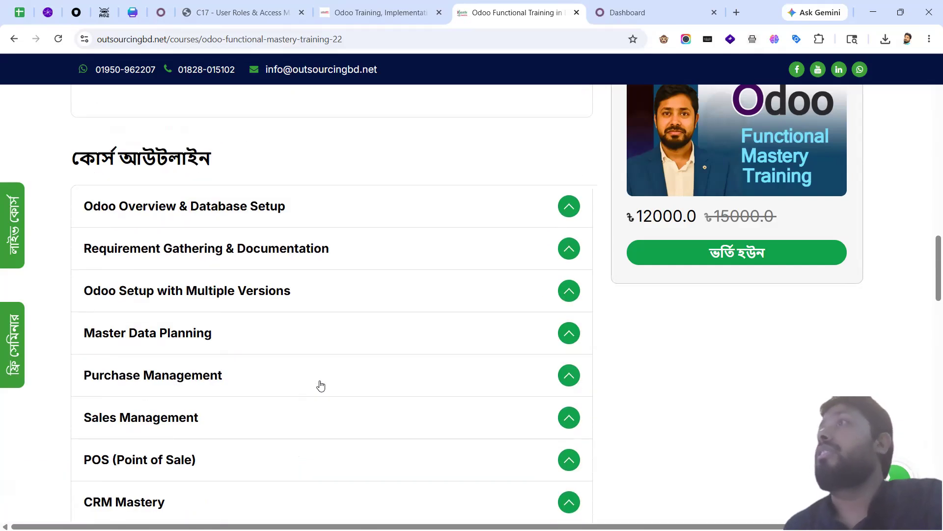
scroll(328, 404, "down", 11)
scroll(272, 329, "up", 7)
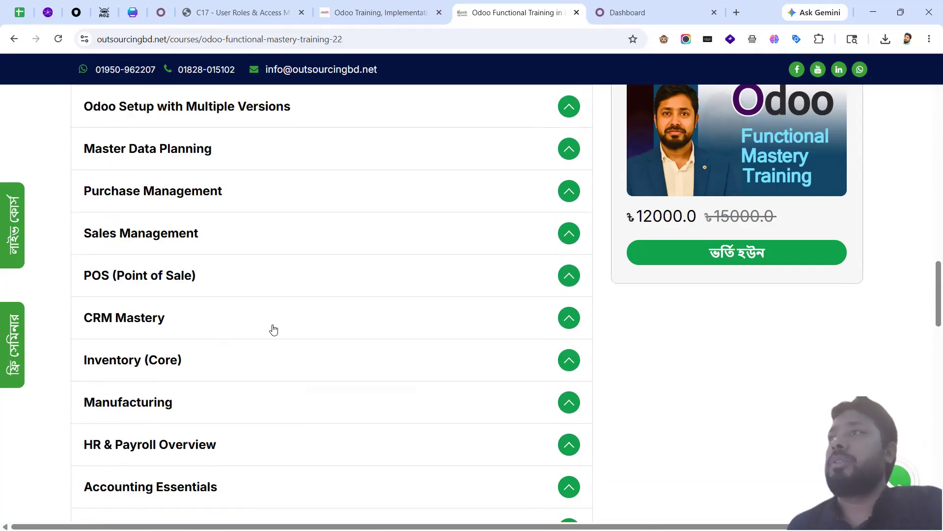
scroll(339, 320, "down", 4)
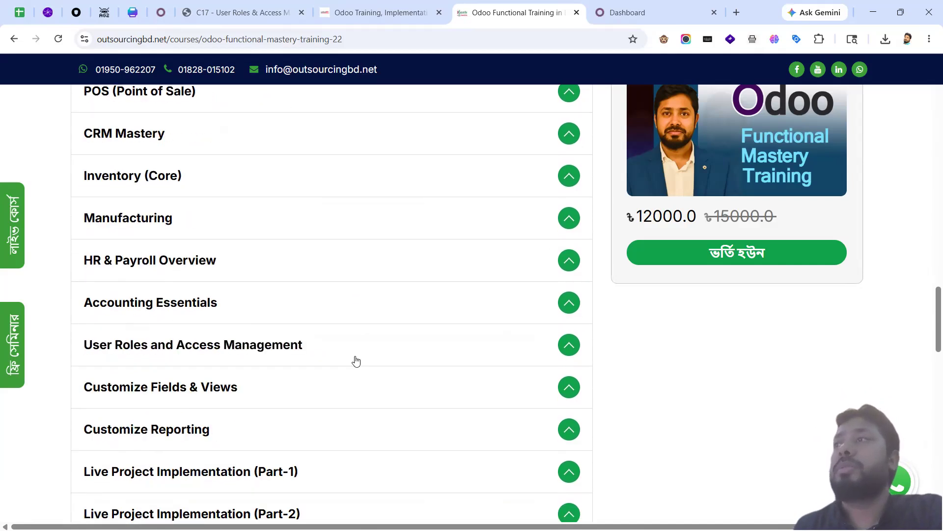
scroll(354, 363, "up", 6)
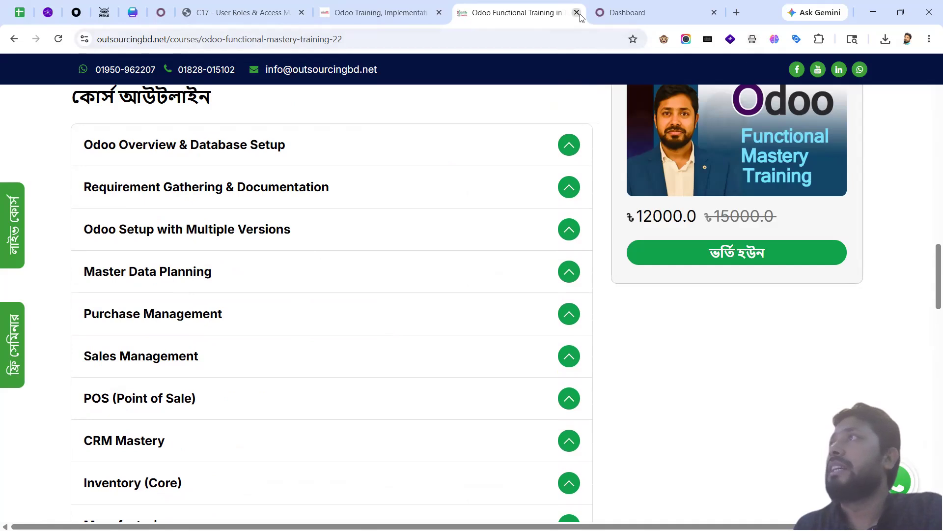
Step: Close the course page, review the C17 PDF outline, then go to the Accounting dashboard
key("ctrl+w")
left_click(246, 15)
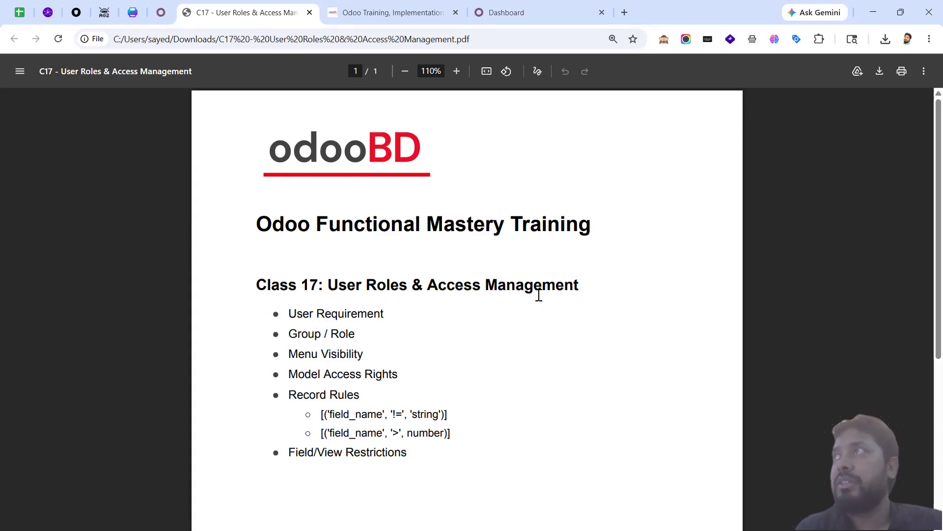
left_click(520, 14)
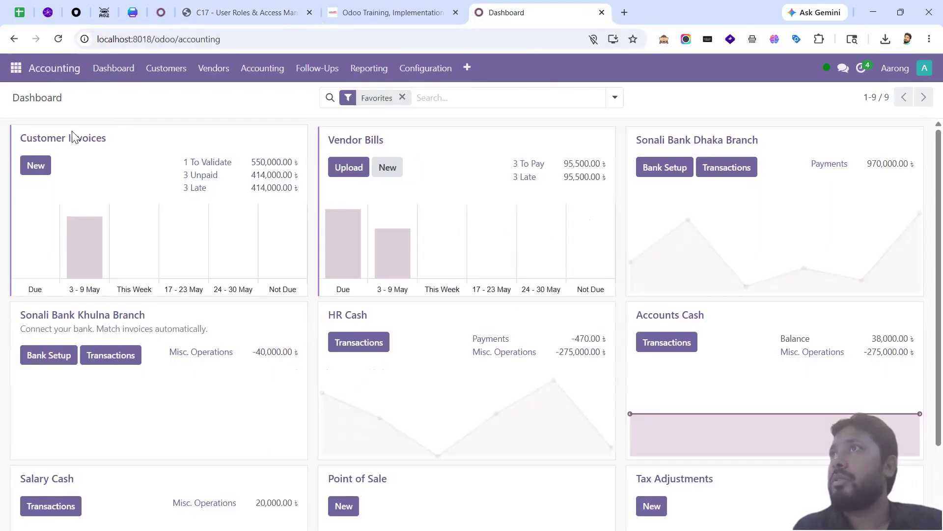
Step: Open Customers > Invoices to list the five customer invoices totalling 1,914,000.00
left_click(180, 70)
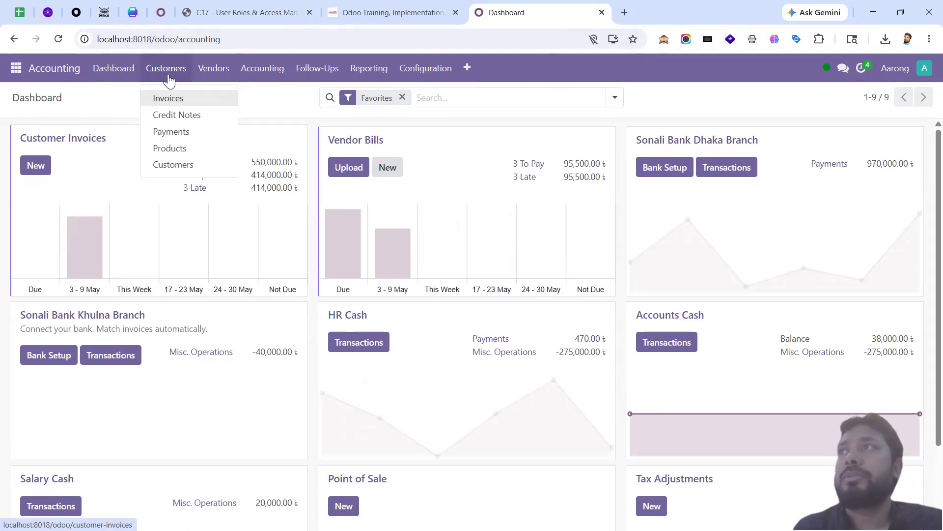
left_click(169, 99)
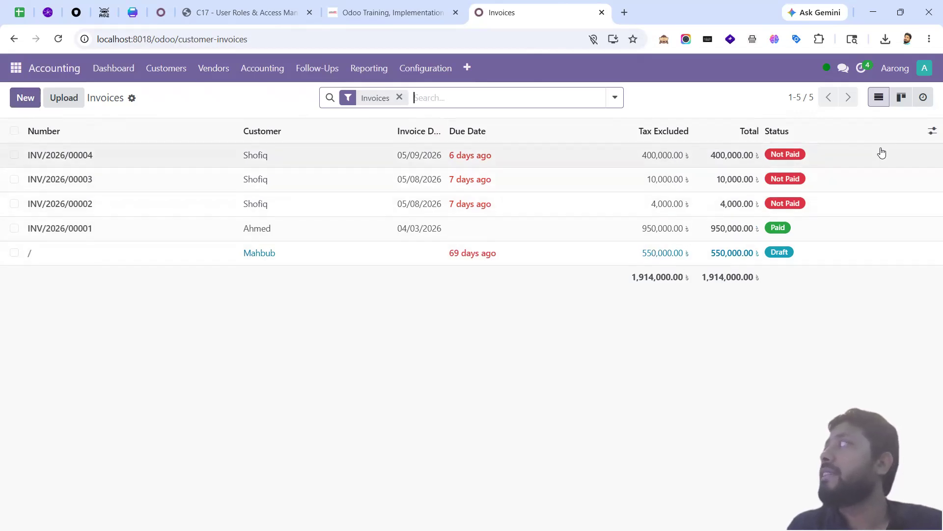
Step: Add the optional Amount Due column to the invoice list, showing 964,000.00 outstanding
left_click(931, 130)
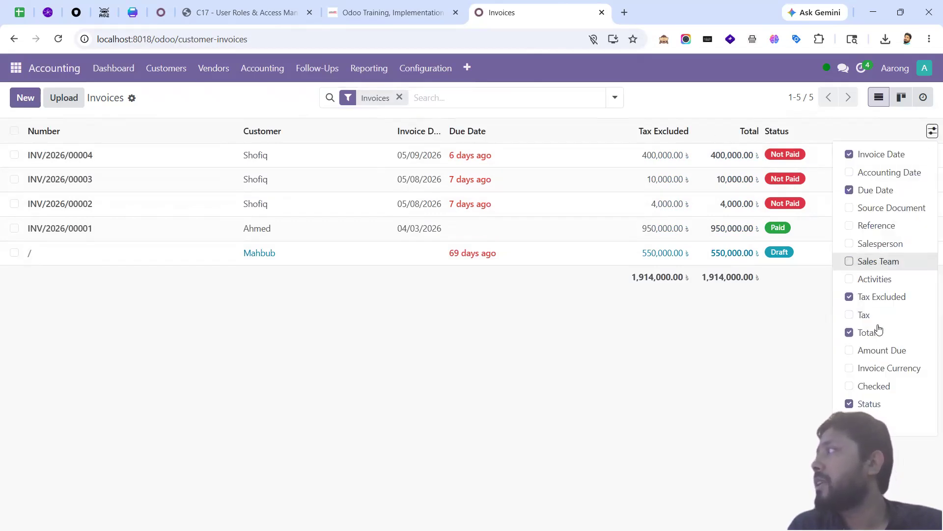
left_click(882, 352)
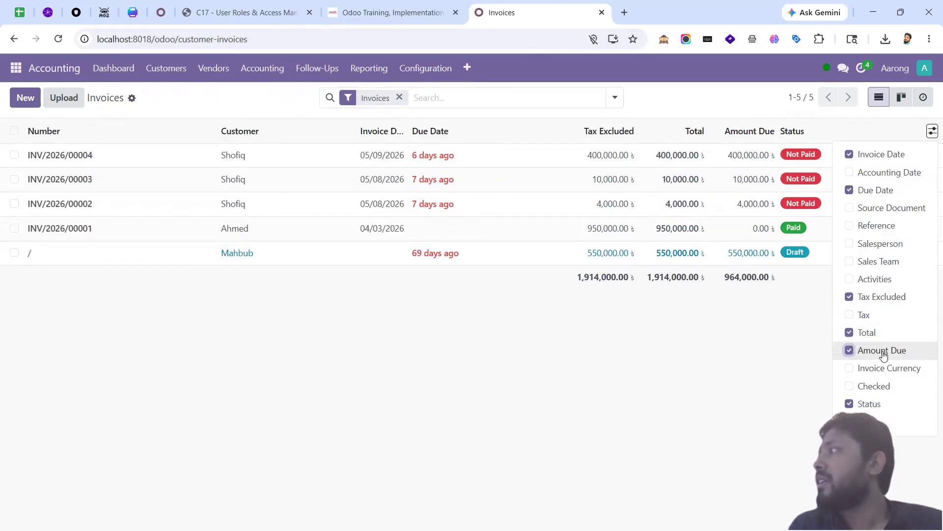
left_click(701, 396)
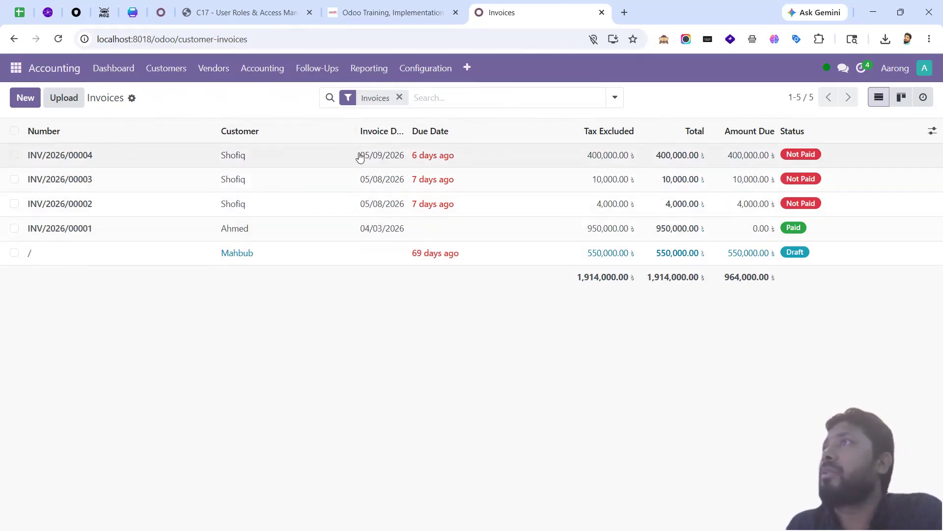
Step: Turn on developer mode and open the Sales journal items, checking their model in the debug menu
left_click(663, 40)
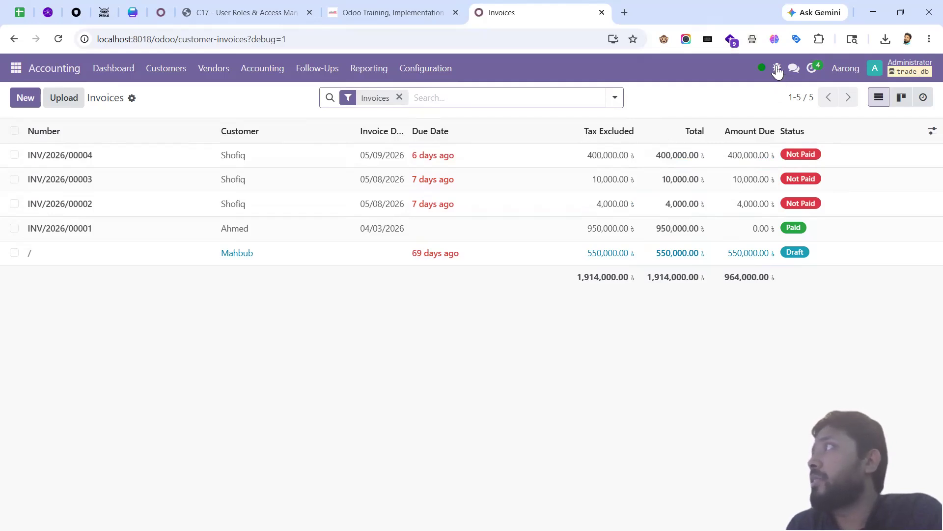
left_click(777, 69)
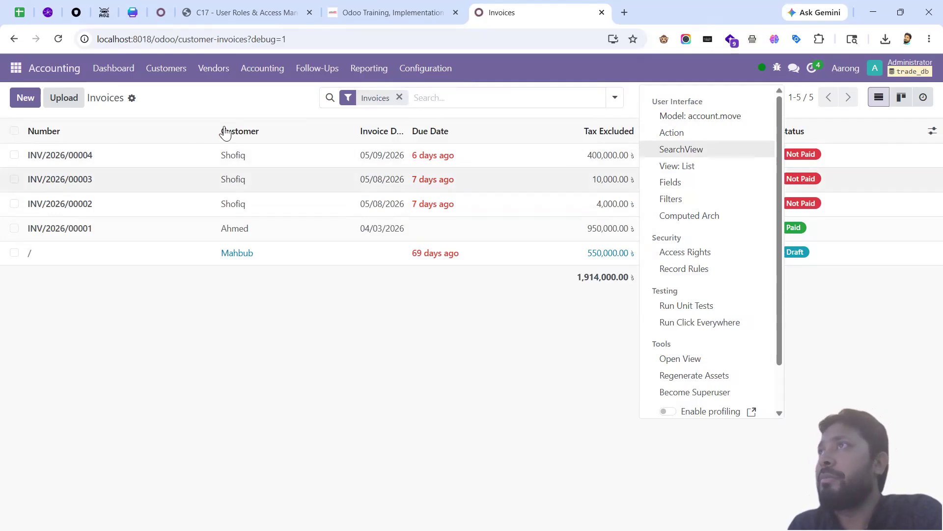
left_click(251, 71)
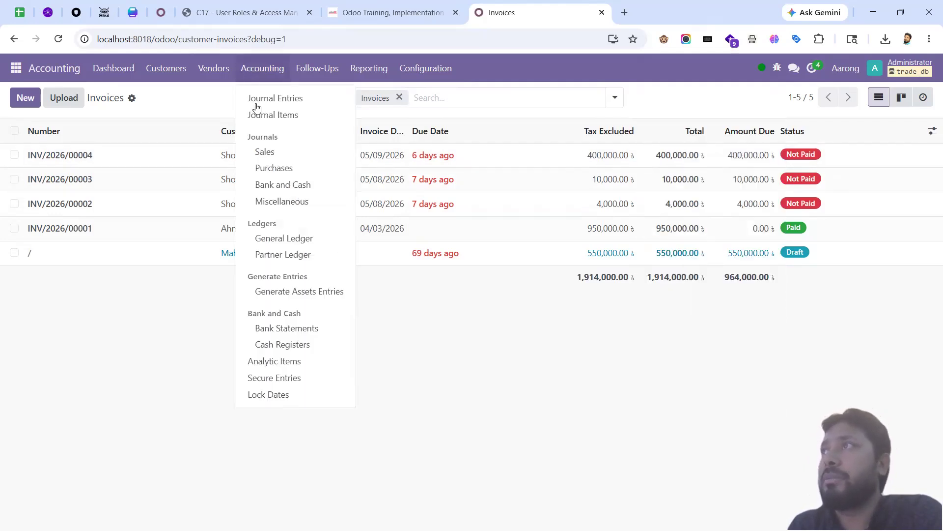
left_click(268, 153)
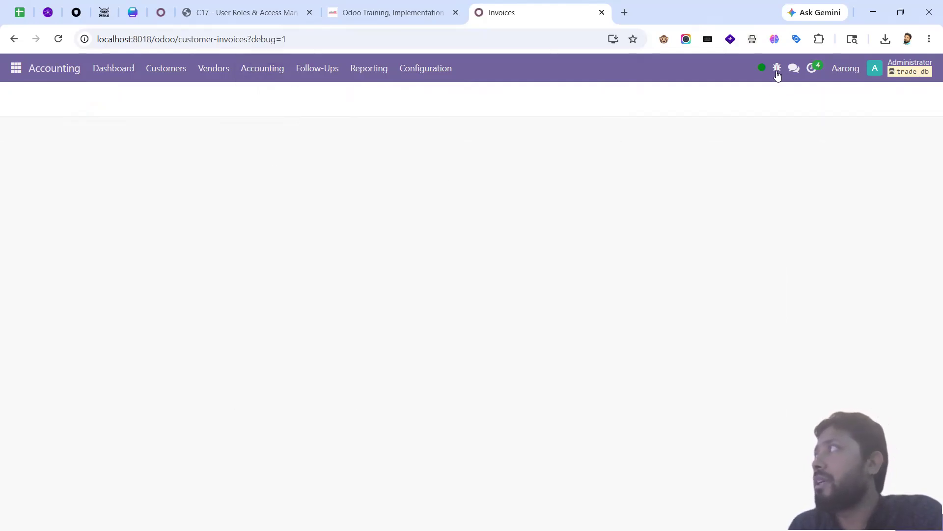
left_click(777, 68)
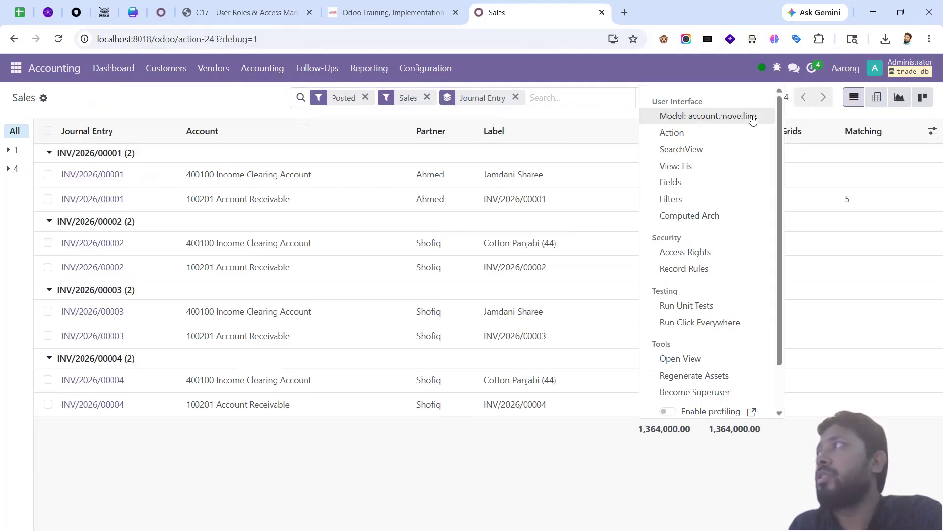
Step: Switch to the Sales app to see its 14 quotations
left_click(14, 69)
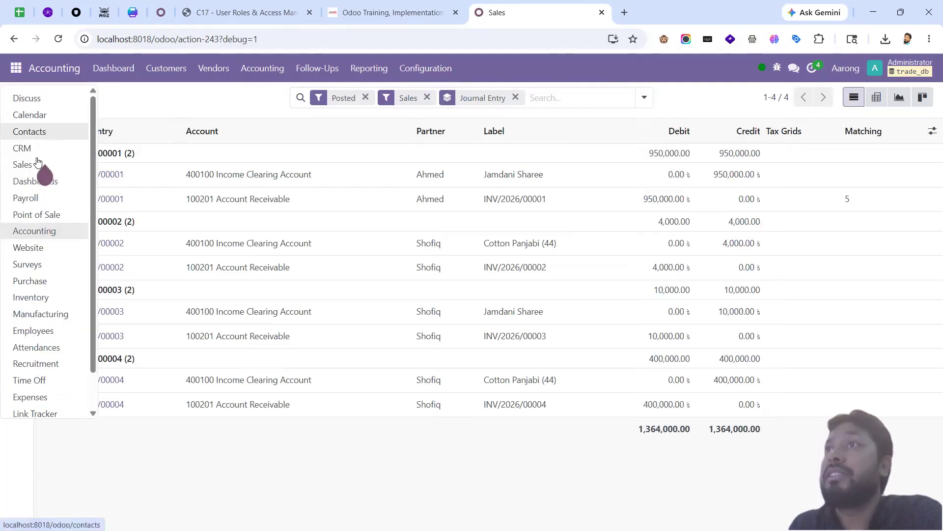
left_click(34, 162)
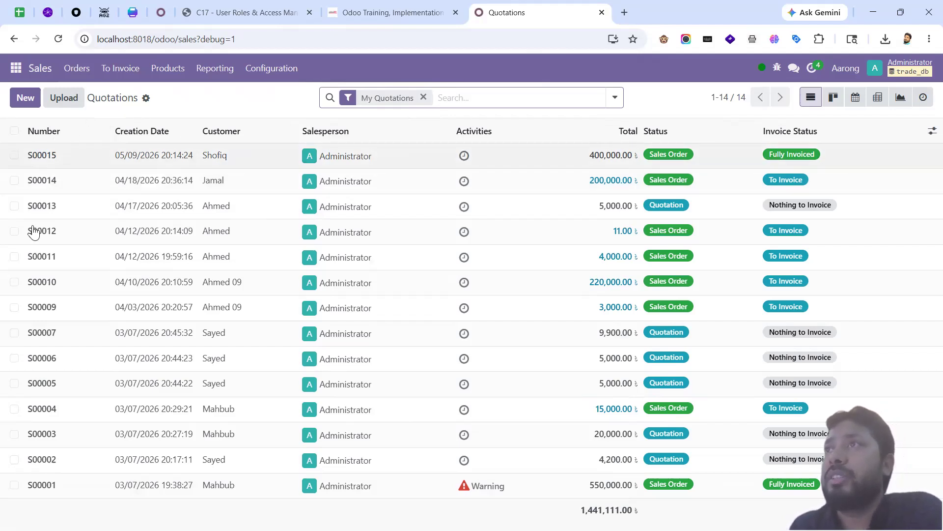
Step: Check the Quotations list's developer information, confirming it uses the sale.order model
left_click(14, 131)
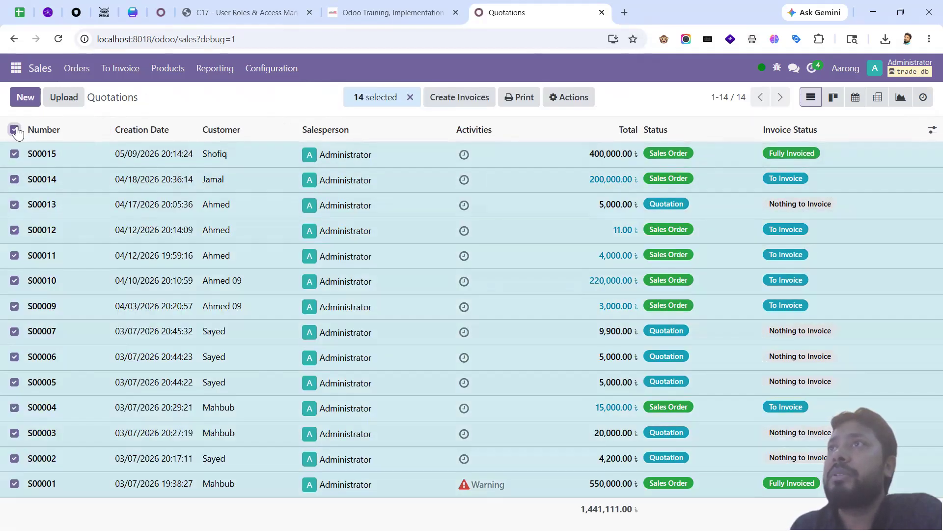
left_click(14, 131)
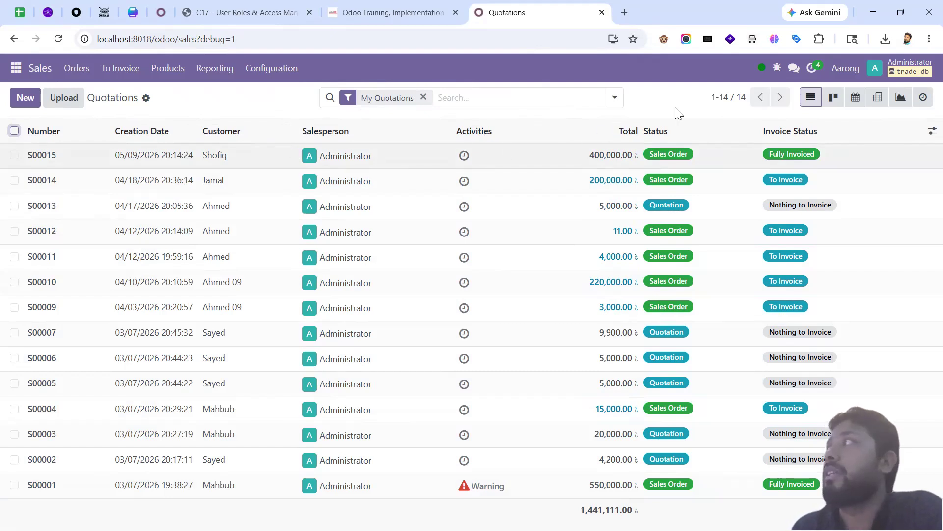
left_click(778, 68)
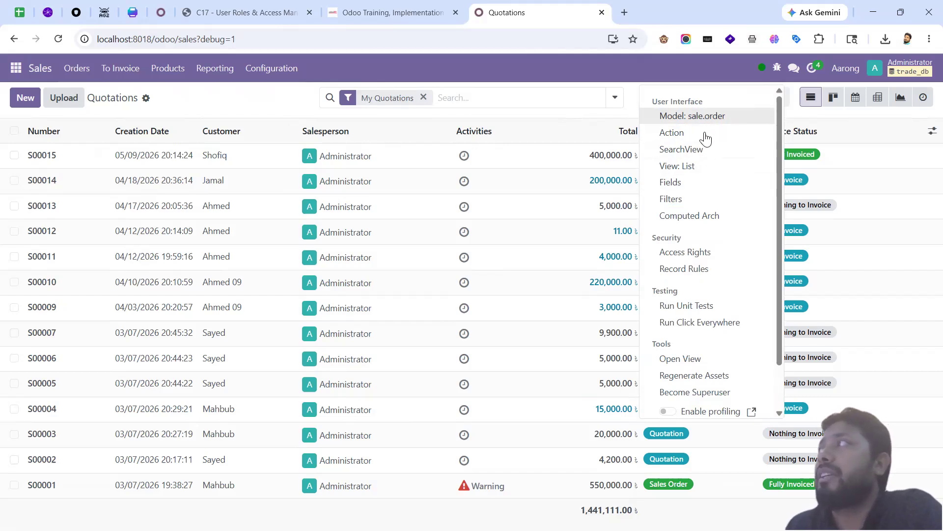
Step: Review the 124 fields of the sale.order model, then return to the Quotations list
left_click(695, 182)
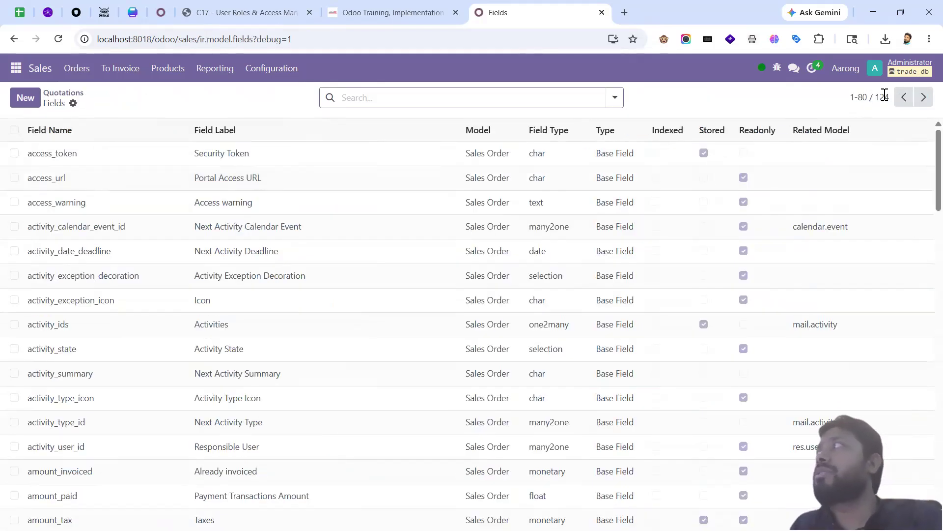
double_click(885, 94)
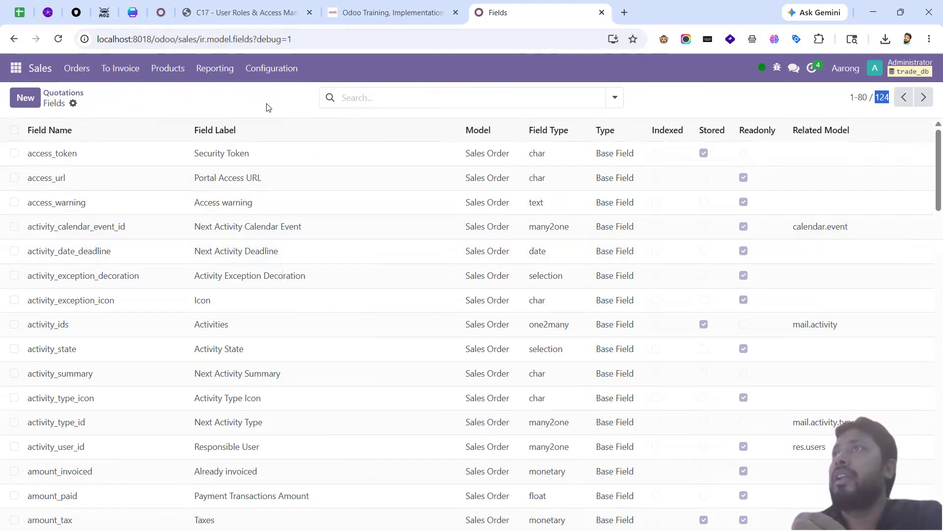
left_click(76, 93)
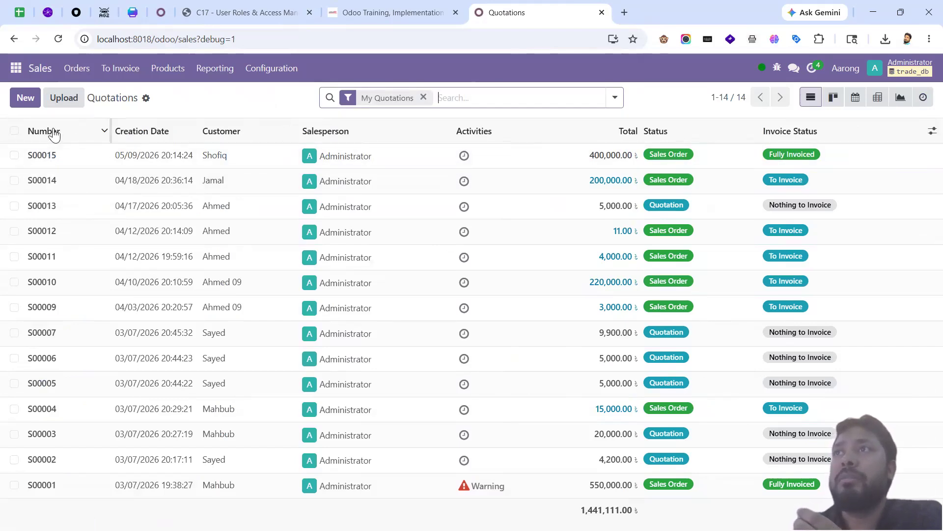
mouse_move(55, 137)
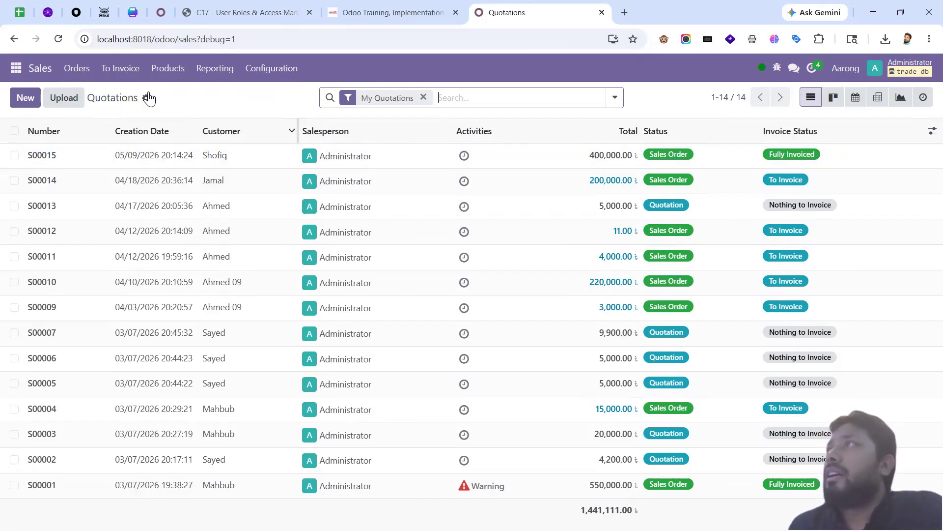
left_click(242, 13)
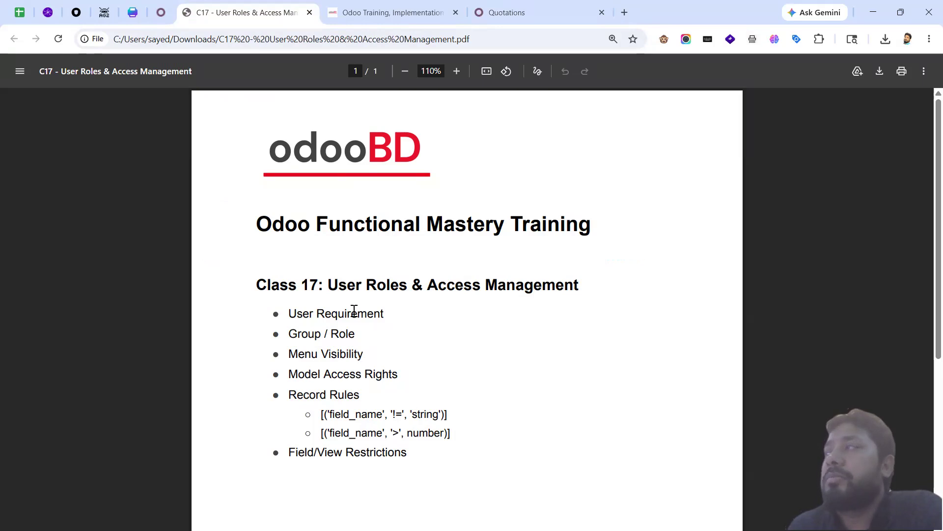
left_click(530, 17)
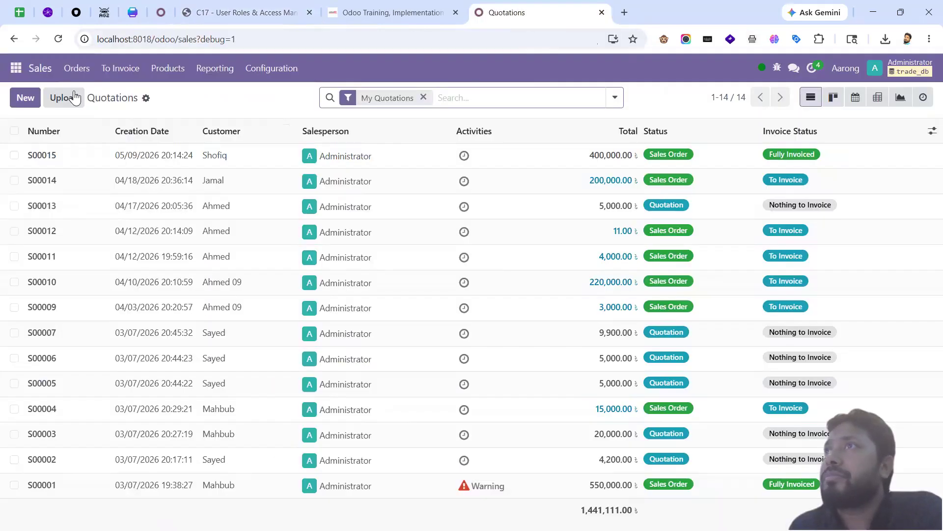
Step: Go to Settings > Users & Companies > Users and start a new user record
left_click(16, 72)
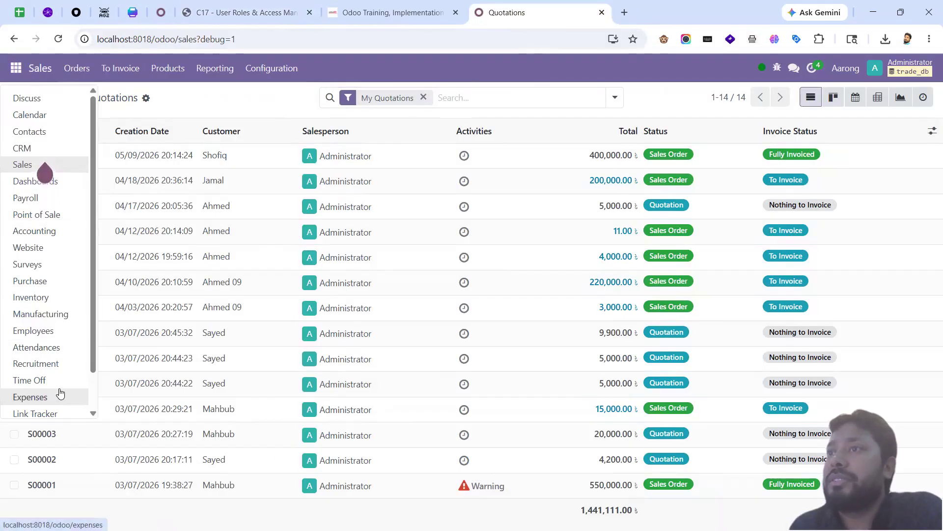
scroll(59, 394, "down", 1)
left_click(28, 406)
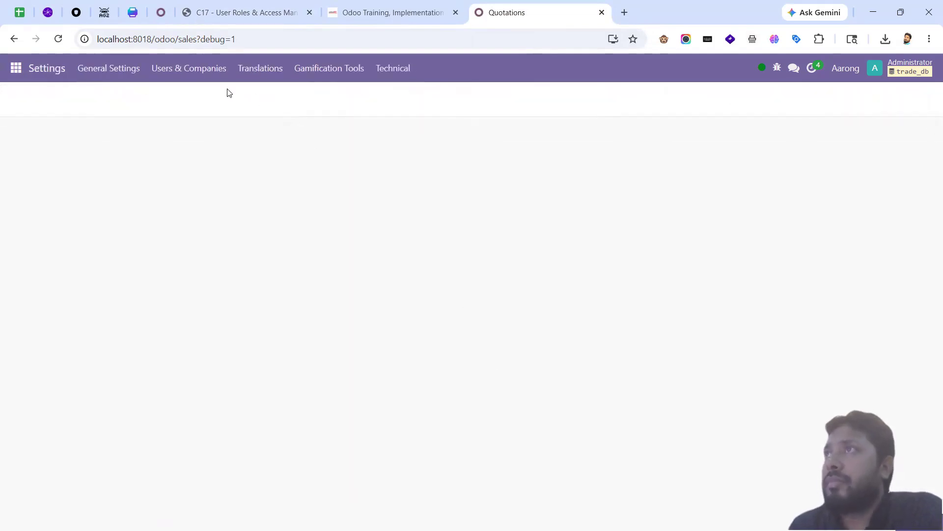
left_click(196, 78)
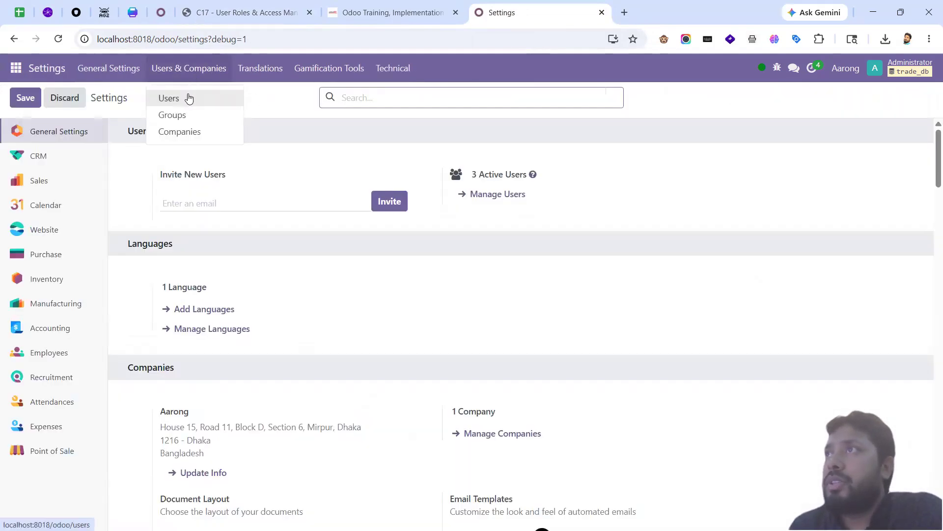
left_click(189, 97)
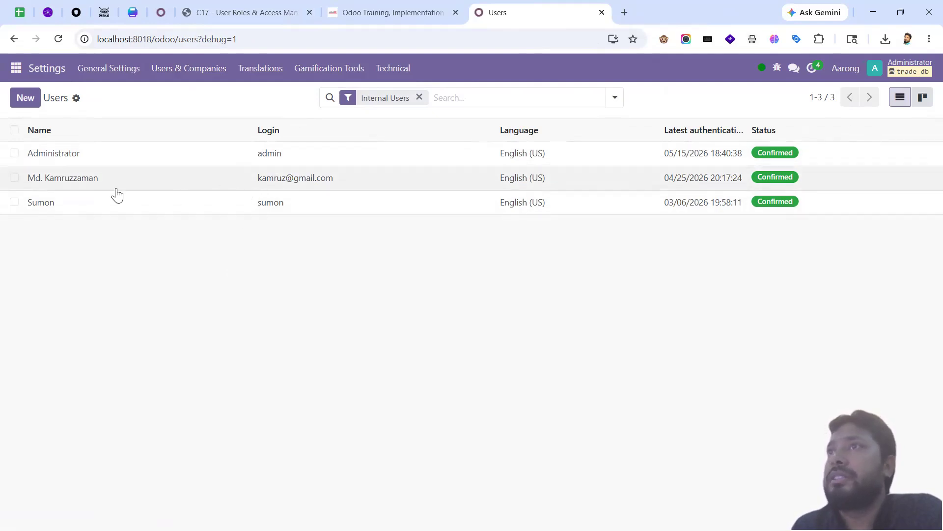
key("alt+c")
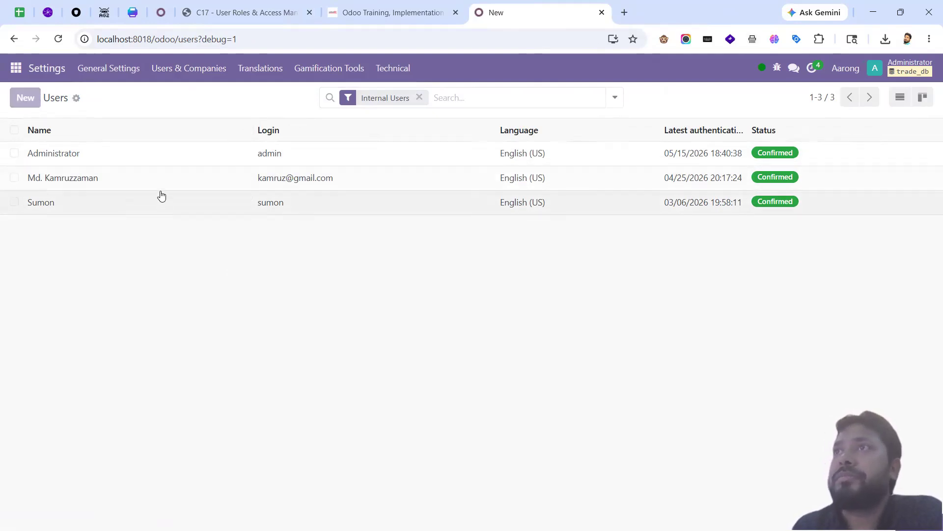
Step: Save the new internal user with the user's name and e-mail address filled in
type("Jahid")
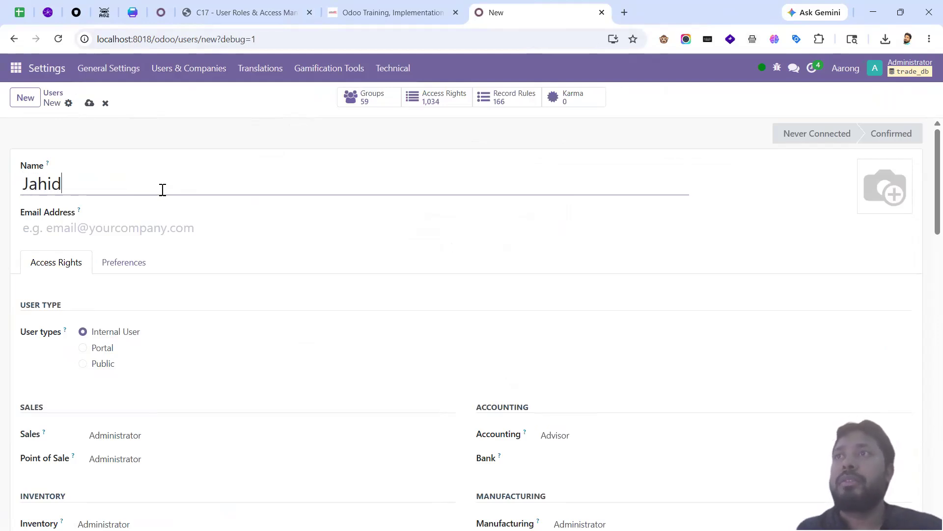
key("Tab")
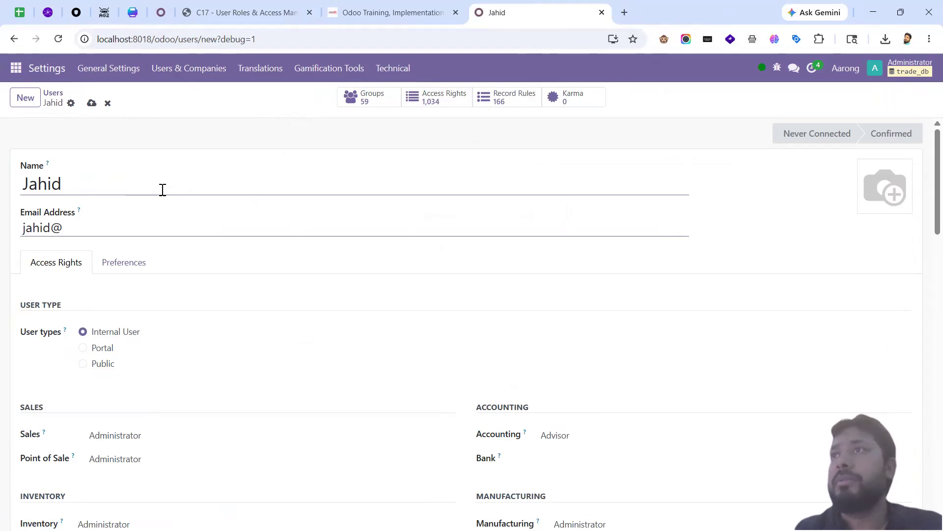
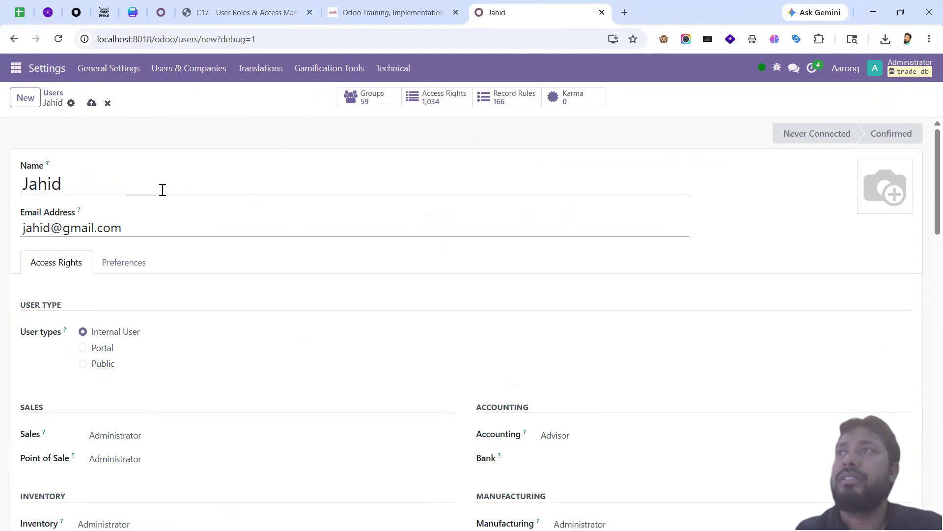
key("alt+s")
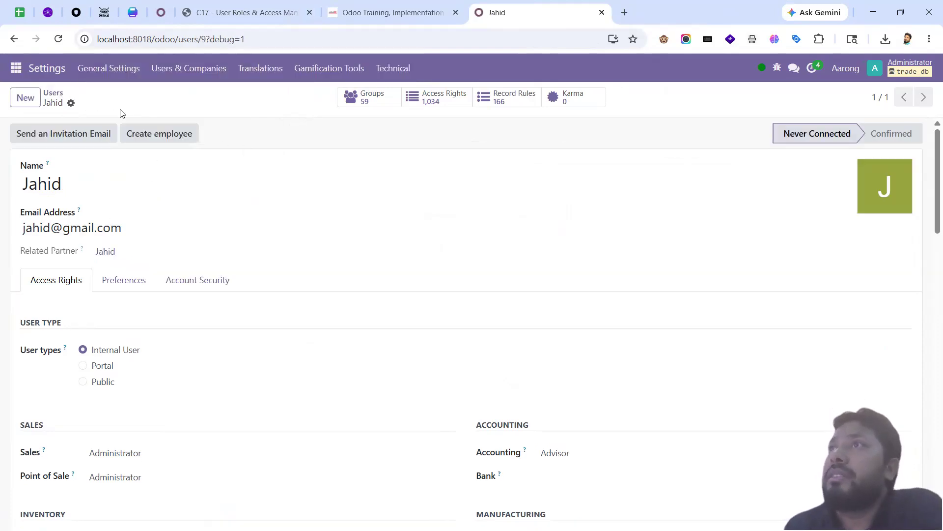
left_click(70, 103)
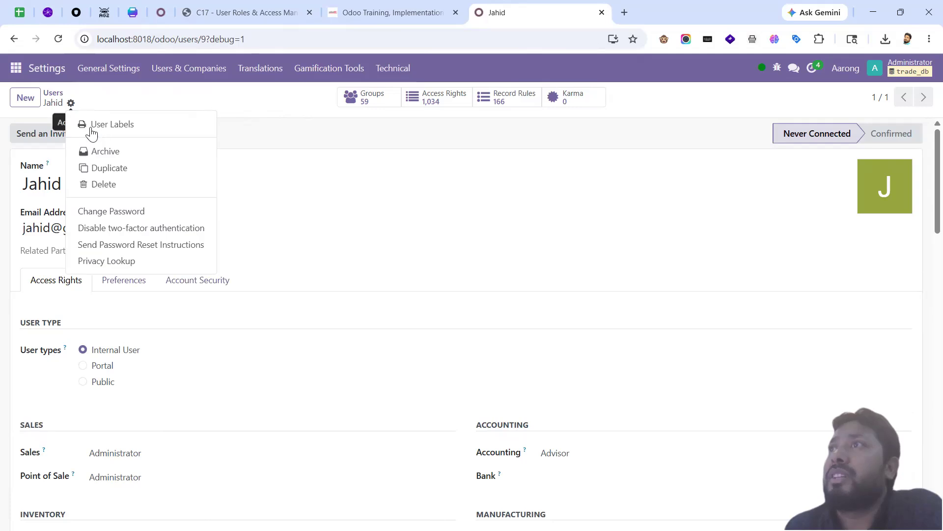
Step: Set a login password for the new user via Change Password
left_click(136, 212)
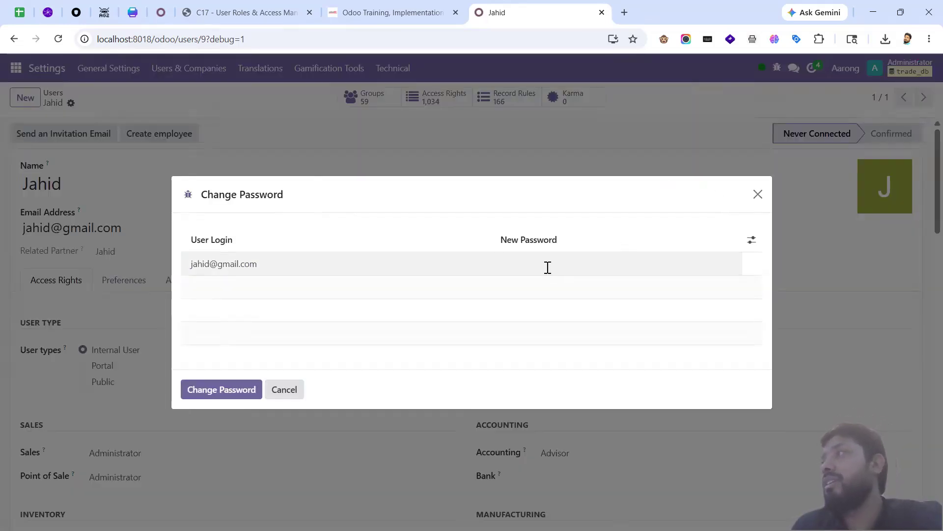
left_click(548, 268)
type("••••")
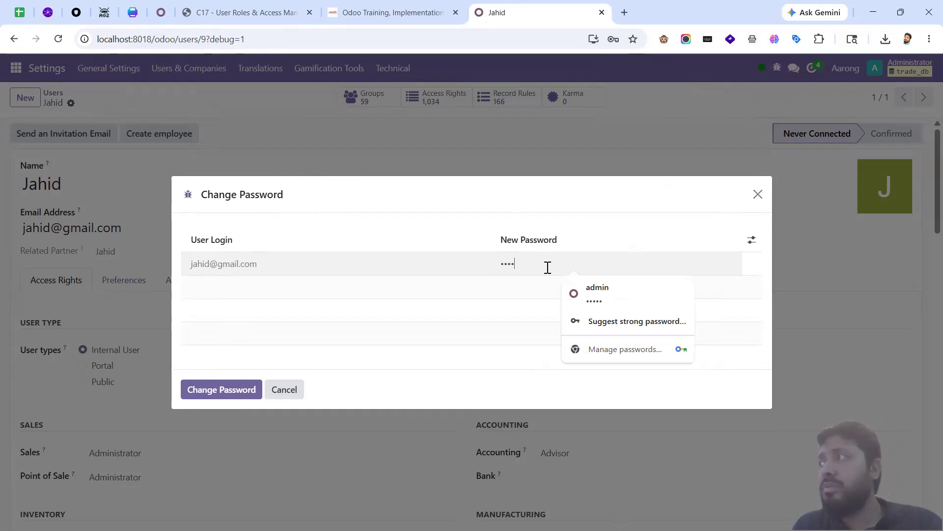
type("•")
left_click(243, 387)
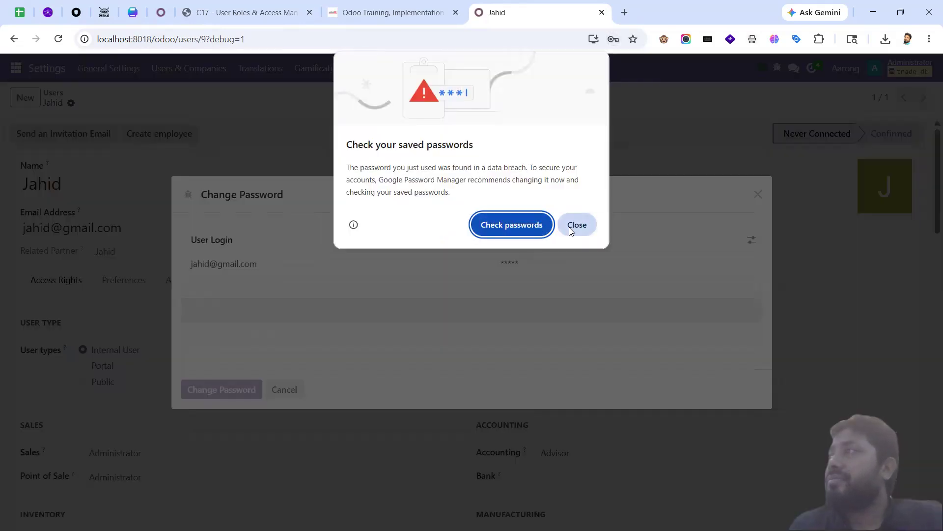
Step: Dismiss the browser's password warnings and restore Chrome to a smaller window
left_click(571, 230)
left_click(600, 231)
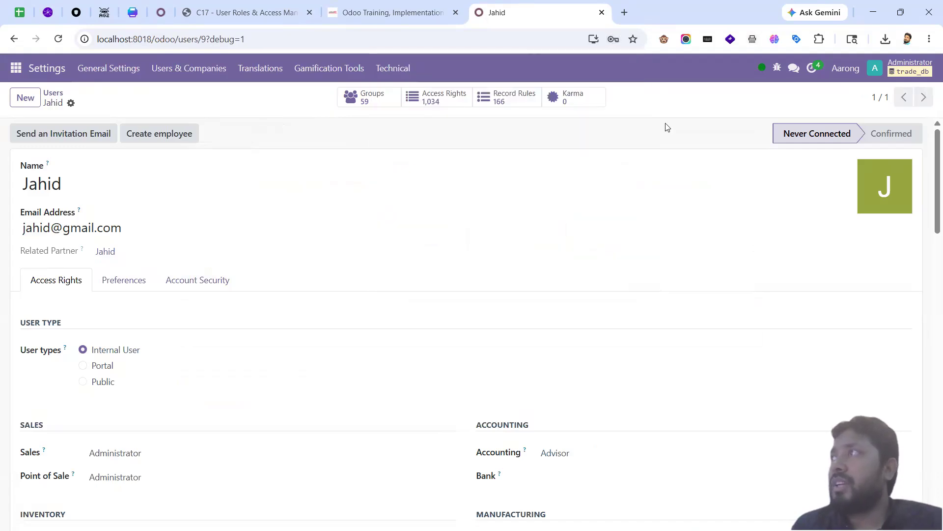
left_click(902, 20)
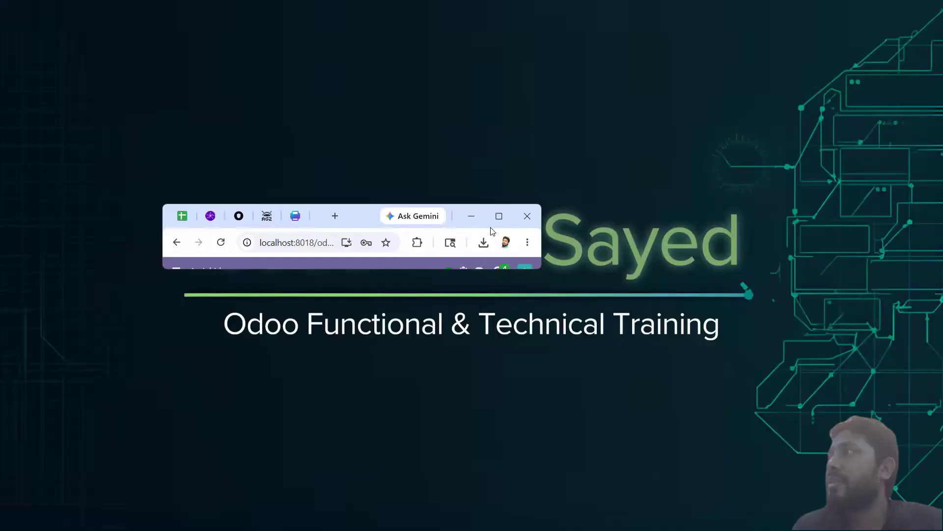
Step: Snap the Firefox trade_db login page to the right half and the user form to the left
left_click(498, 216)
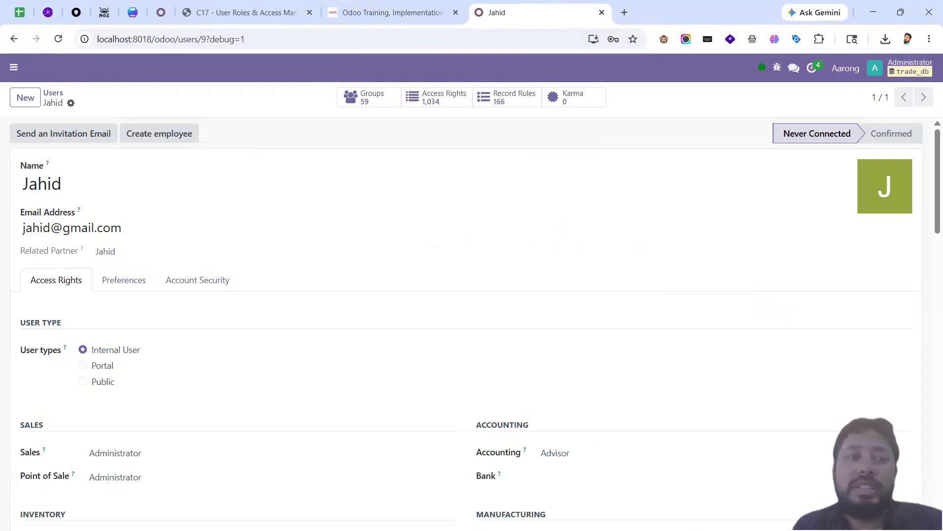
left_click(204, 39)
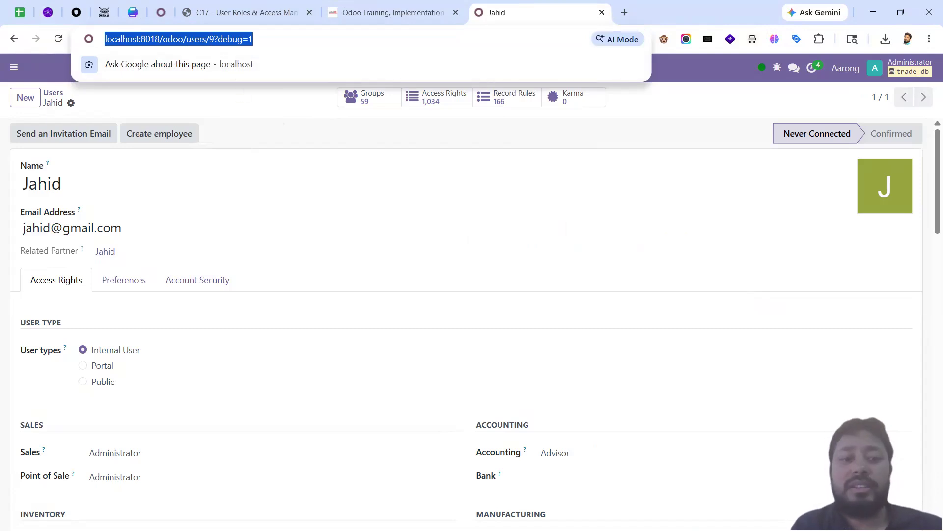
key("alt+Tab")
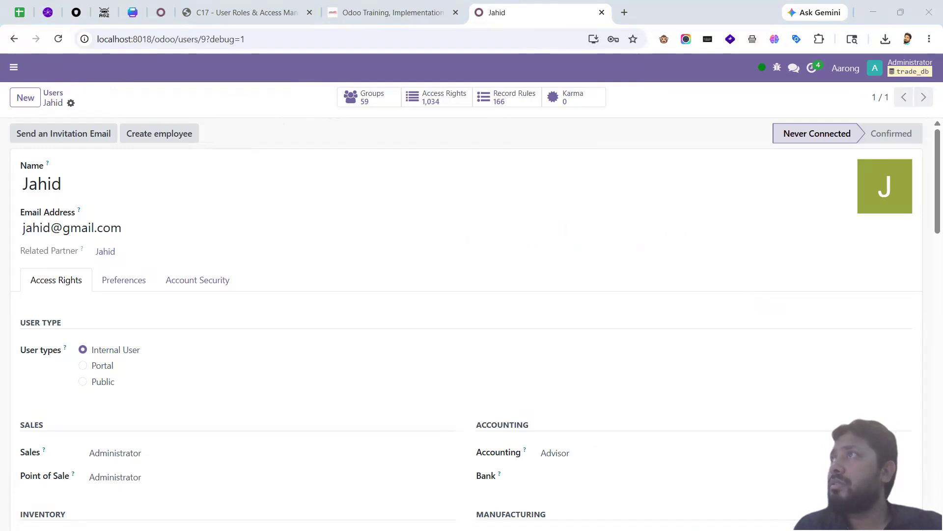
left_click_drag(420, 39, 420, 36)
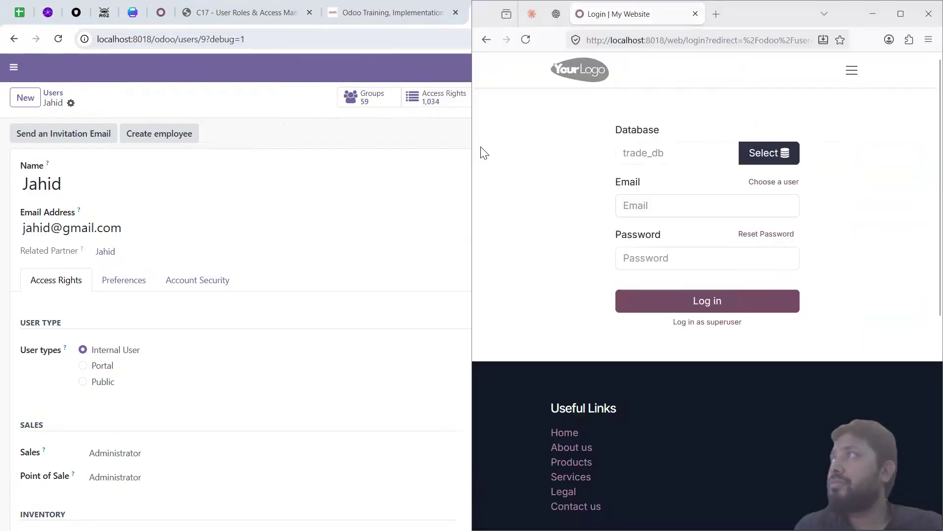
left_click(176, 192)
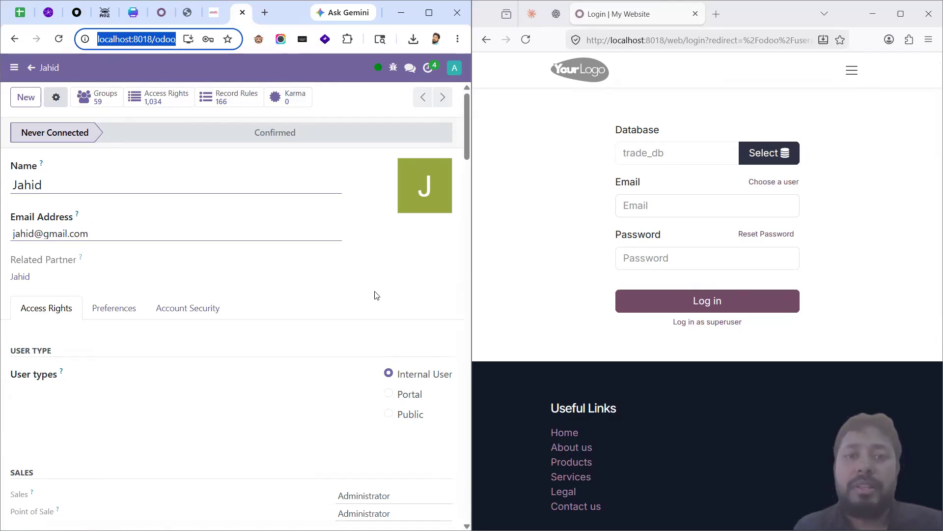
Step: Drag the split to widen the administrator's Chrome window beside the login page
left_click(667, 82)
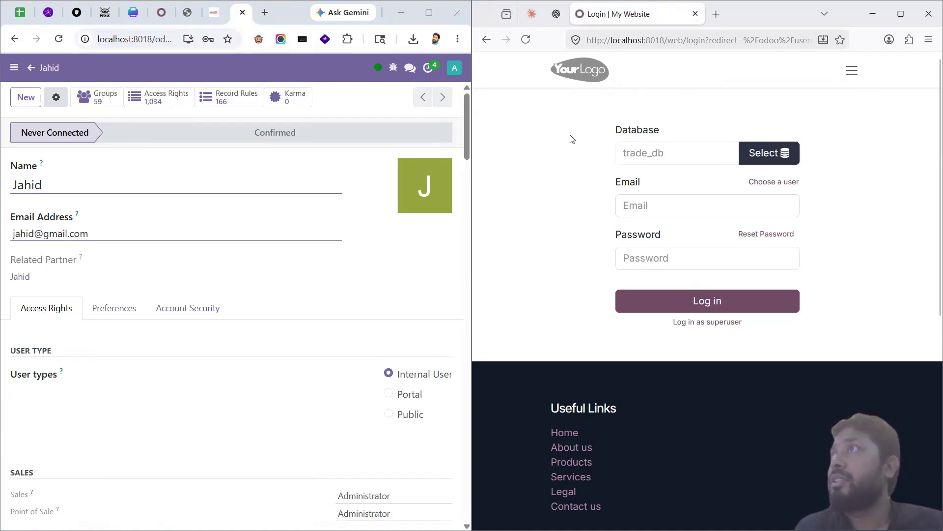
left_click(365, 103)
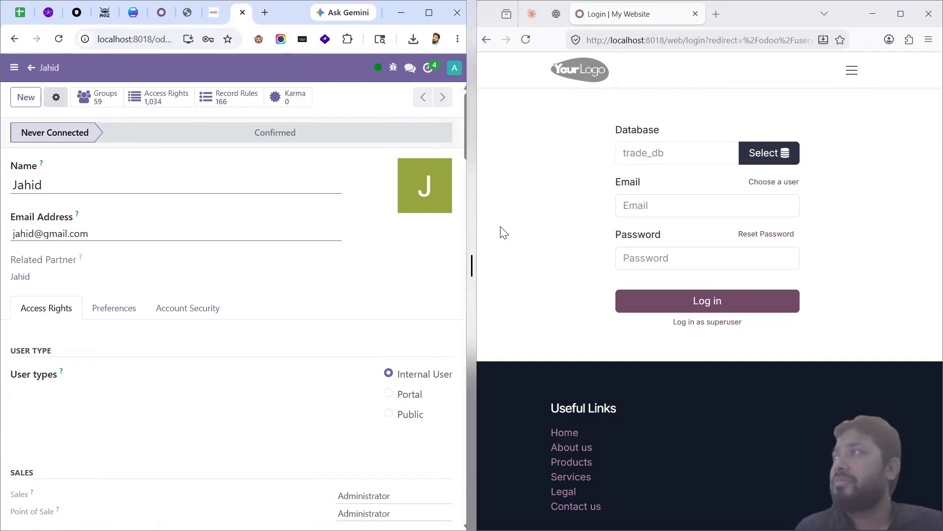
left_click(481, 222)
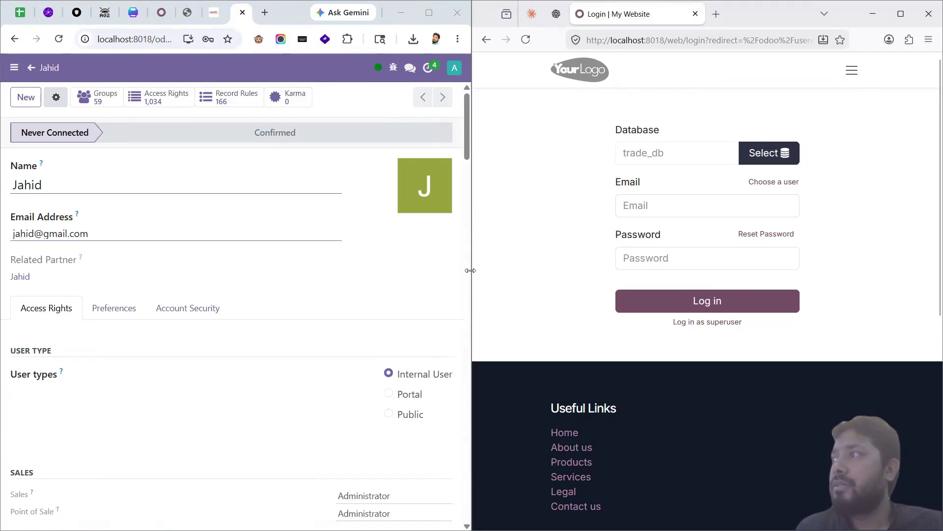
left_click_drag(471, 271, 471, 271)
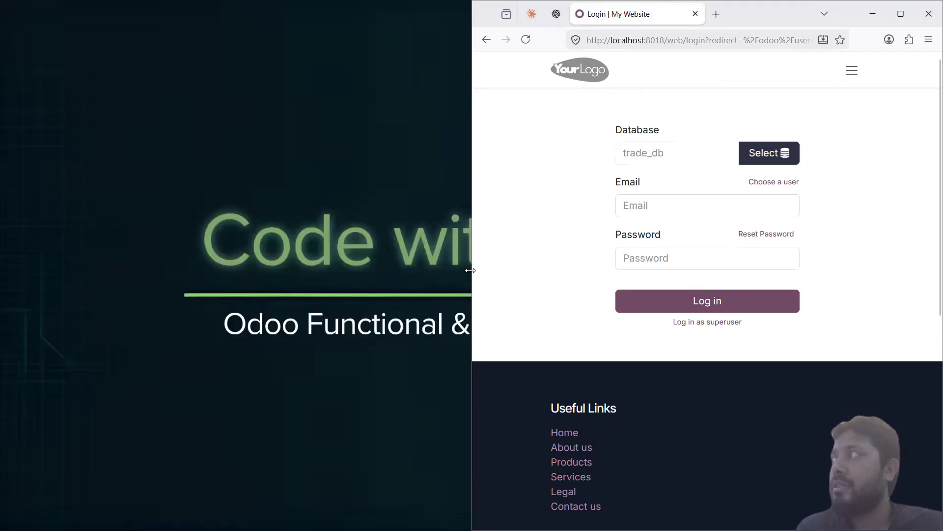
left_click_drag(471, 270, 617, 290)
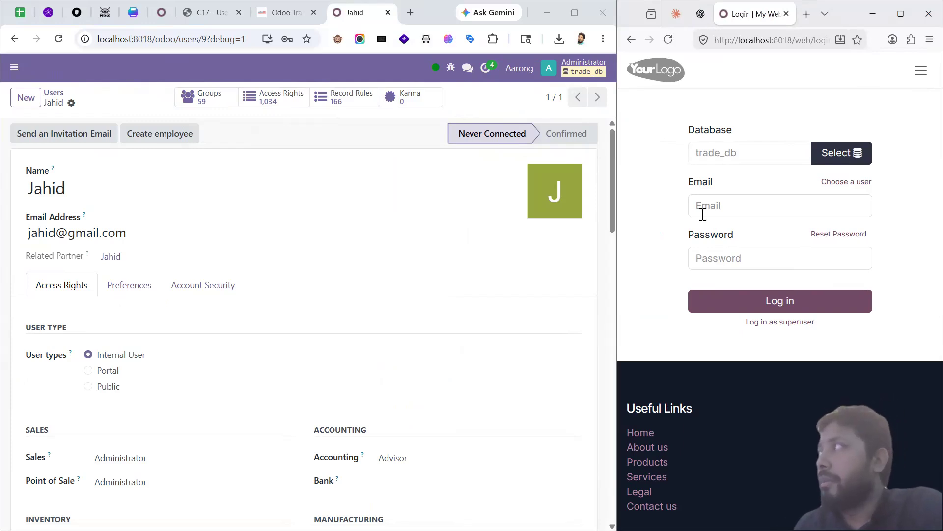
Step: Log in as the new user with their email and password, save the login, and widen the session
left_click(751, 205)
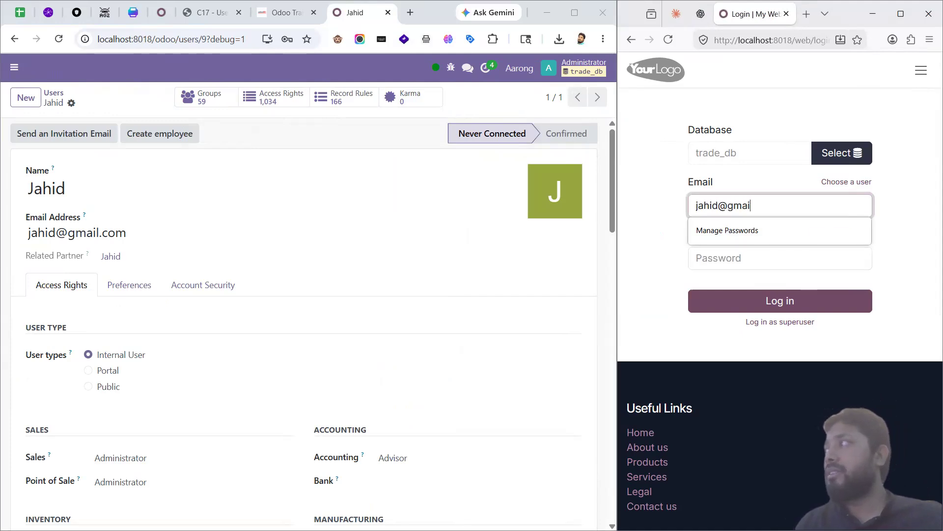
key("Tab")
type("123")
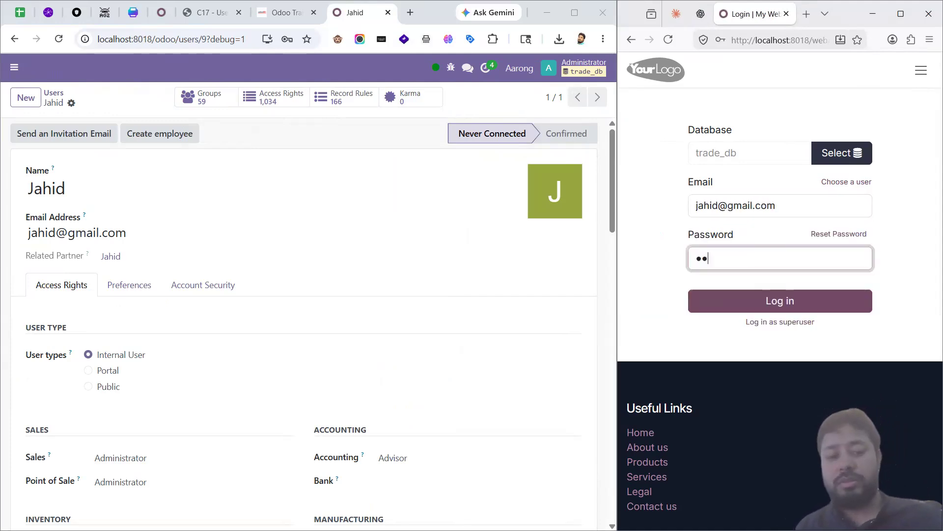
key("Return")
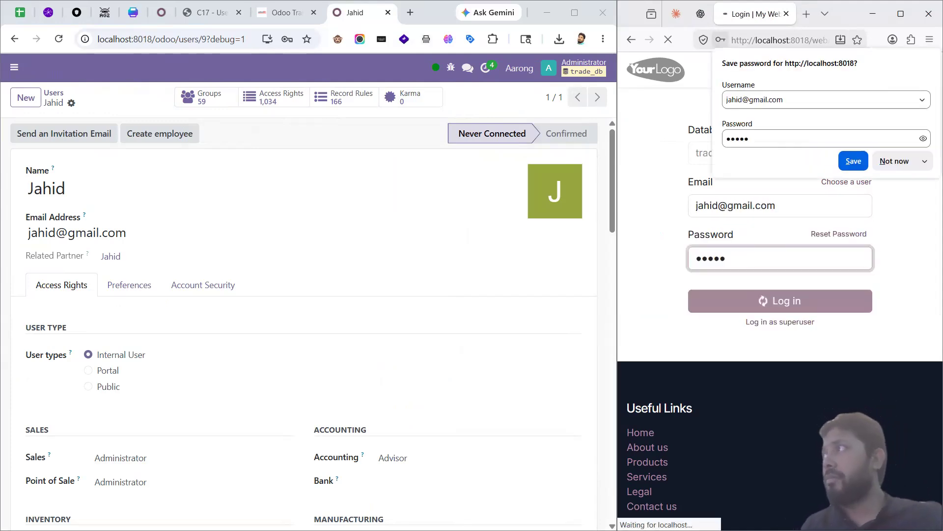
left_click(854, 161)
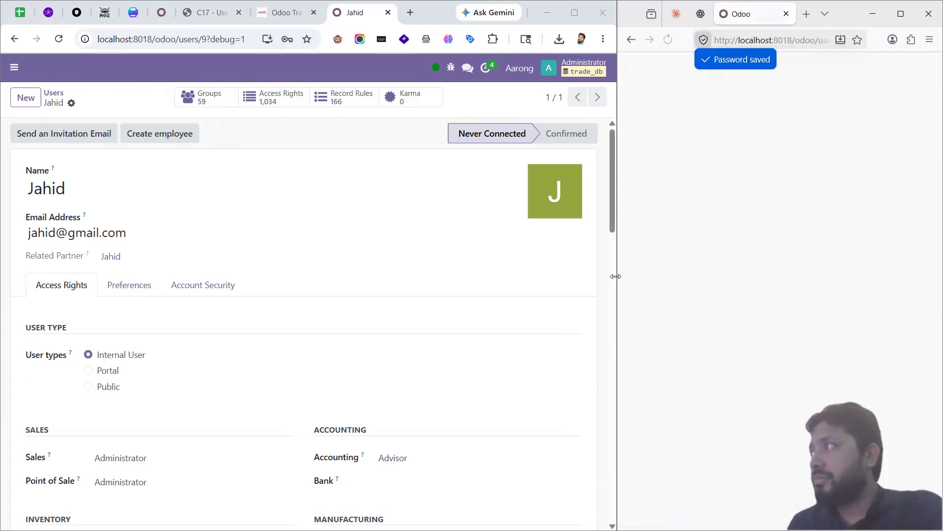
mouse_move(616, 276)
left_click_drag(616, 276, 563, 285)
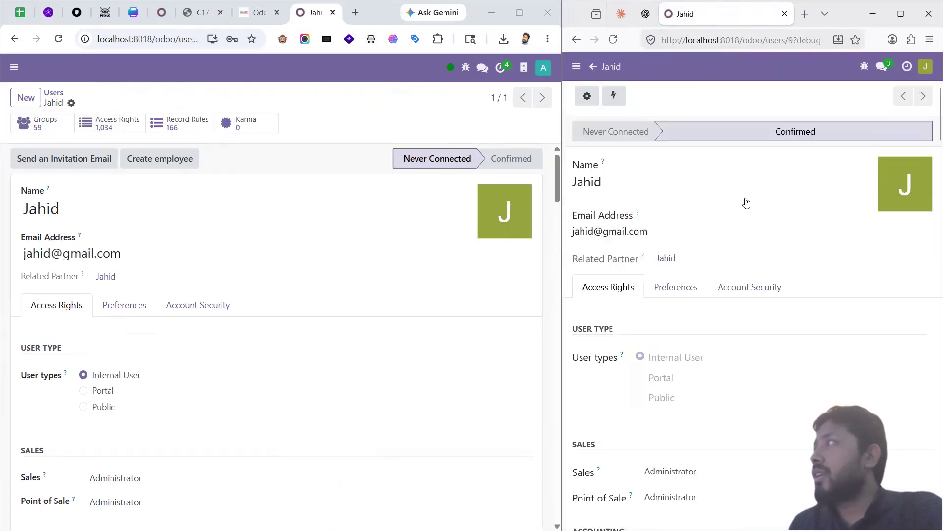
Step: Browse the full list of apps the new user can reach from their app menu
left_click(576, 66)
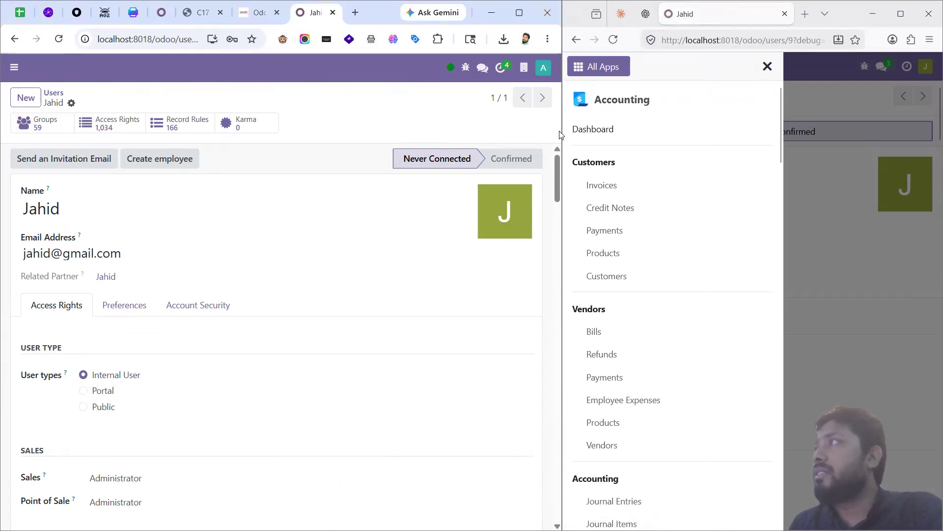
left_click(611, 131)
left_click_drag(562, 149, 529, 82)
left_click(528, 67)
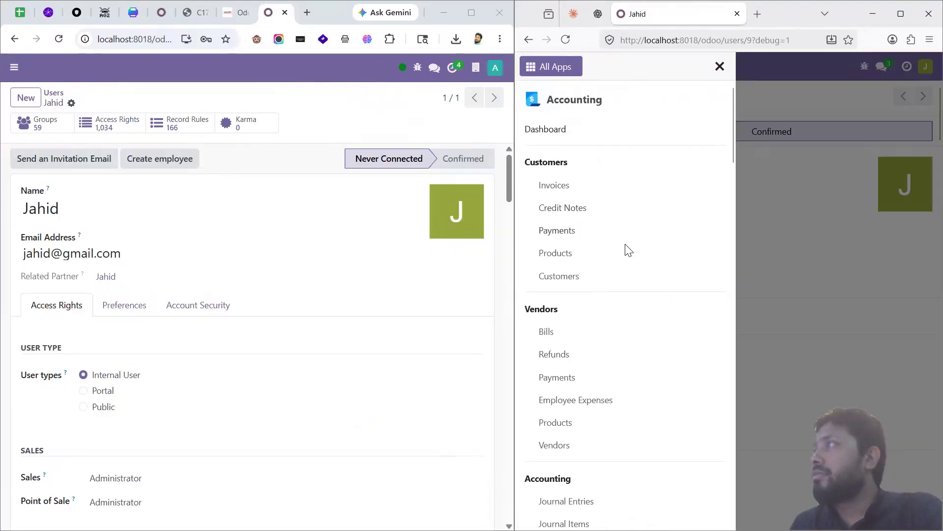
scroll(630, 274, "down", 15)
scroll(637, 269, "up", 10)
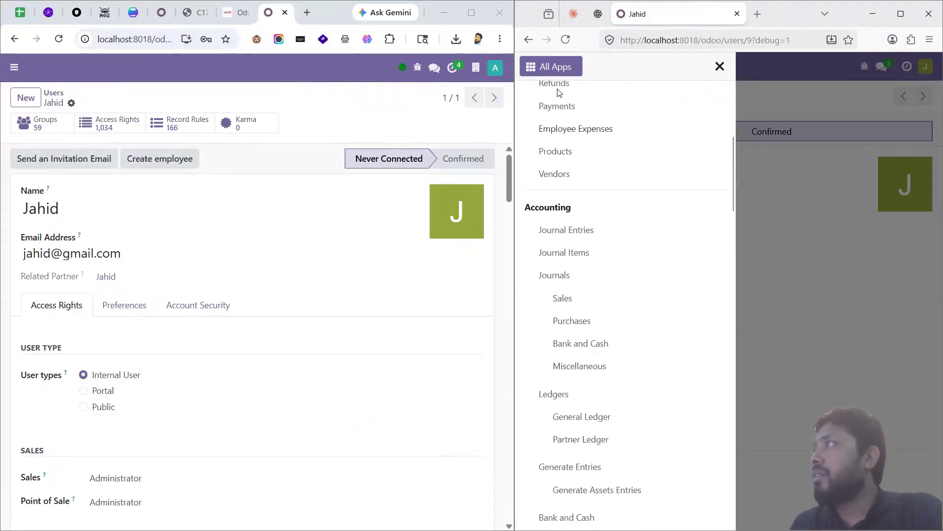
left_click(536, 67)
scroll(620, 207, "down", 2)
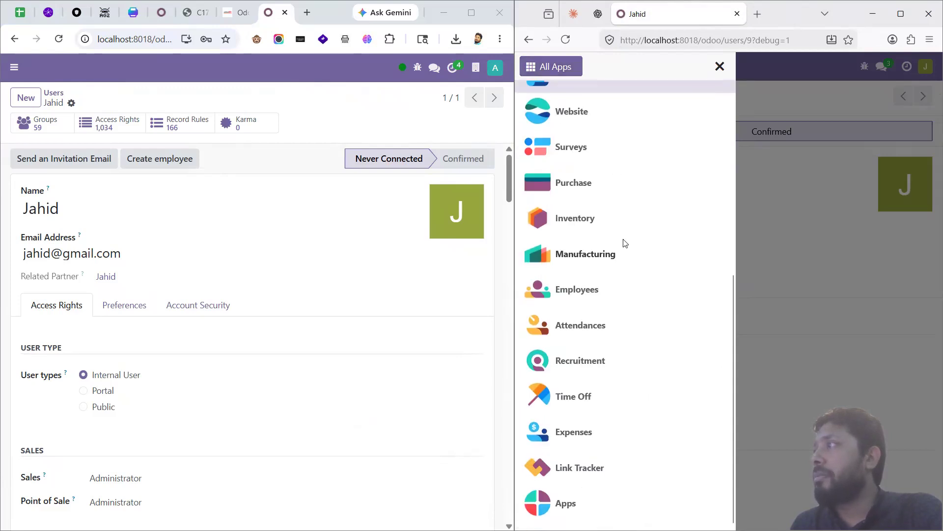
scroll(641, 276, "up", 5)
scroll(613, 232, "down", 5)
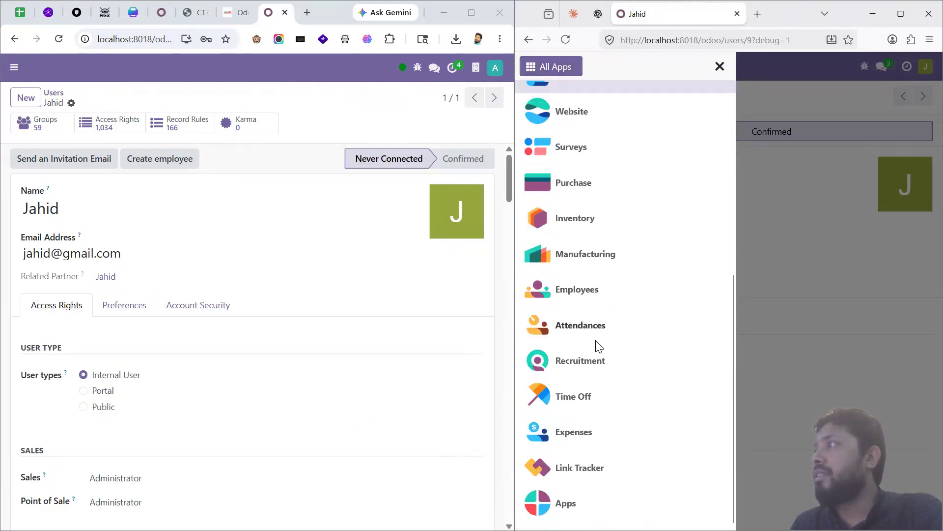
scroll(631, 354, "up", 5)
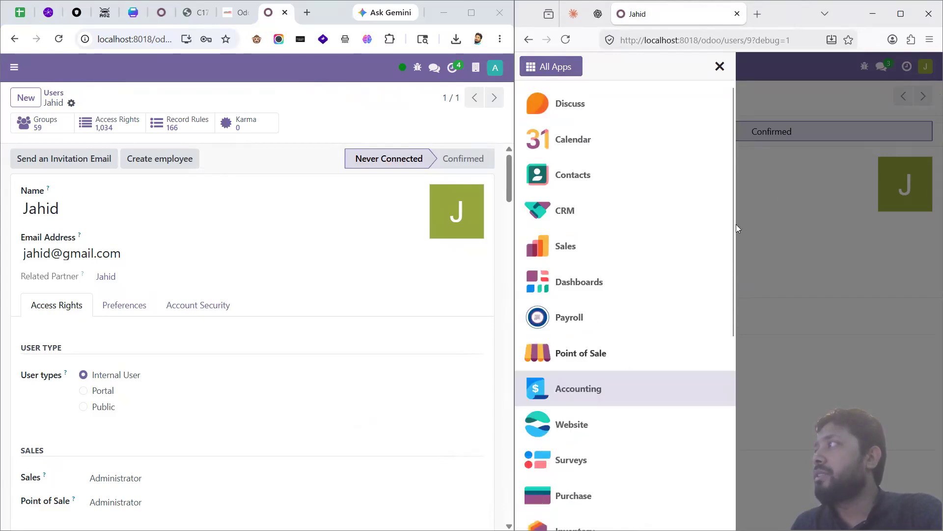
left_click(773, 190)
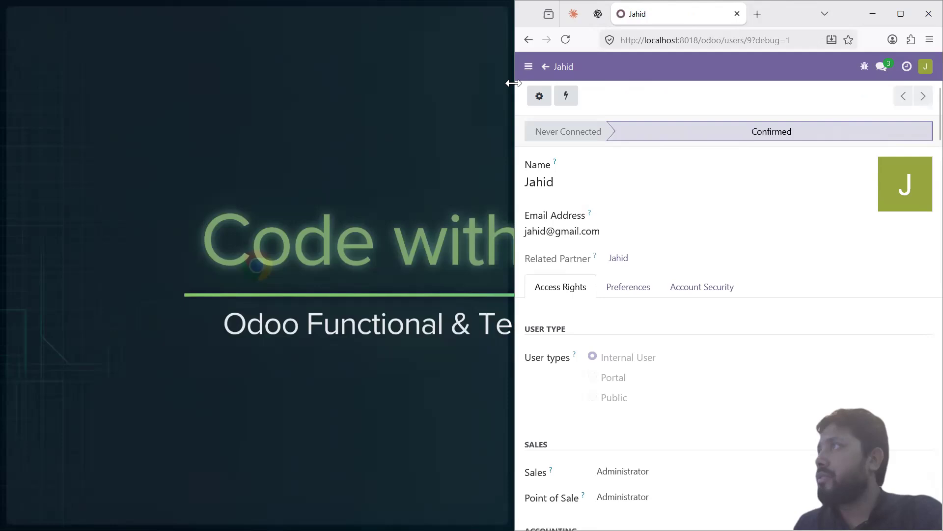
Step: Compare the new user's app list with the administrator's Settings menu
left_click_drag(513, 83, 468, 86)
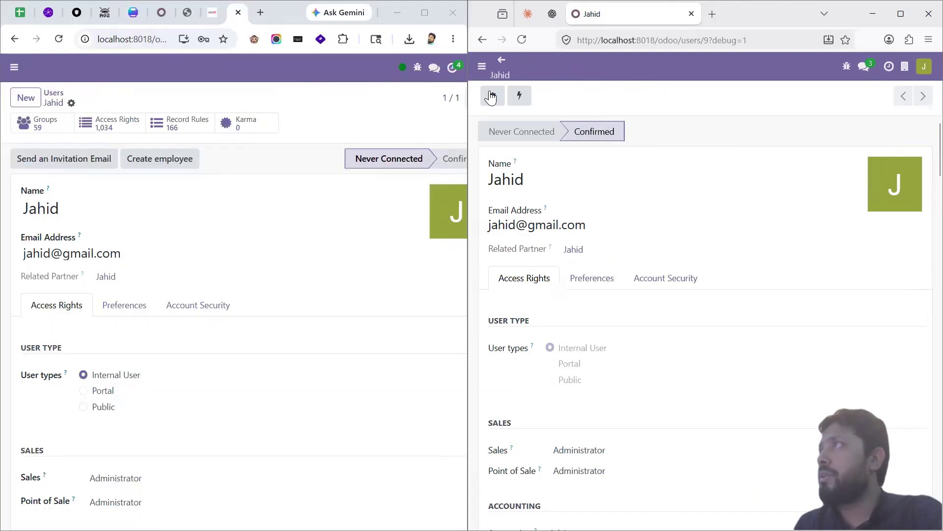
left_click(480, 68)
left_click(505, 67)
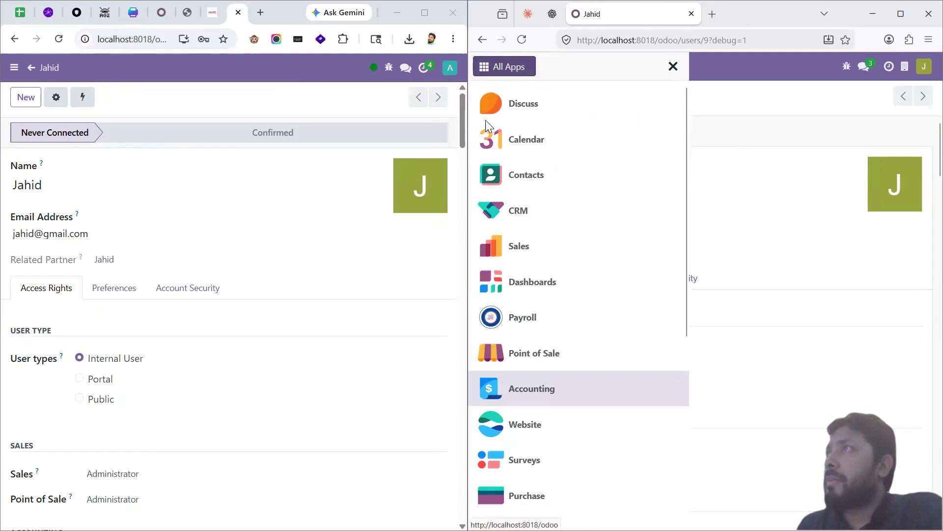
left_click(14, 67)
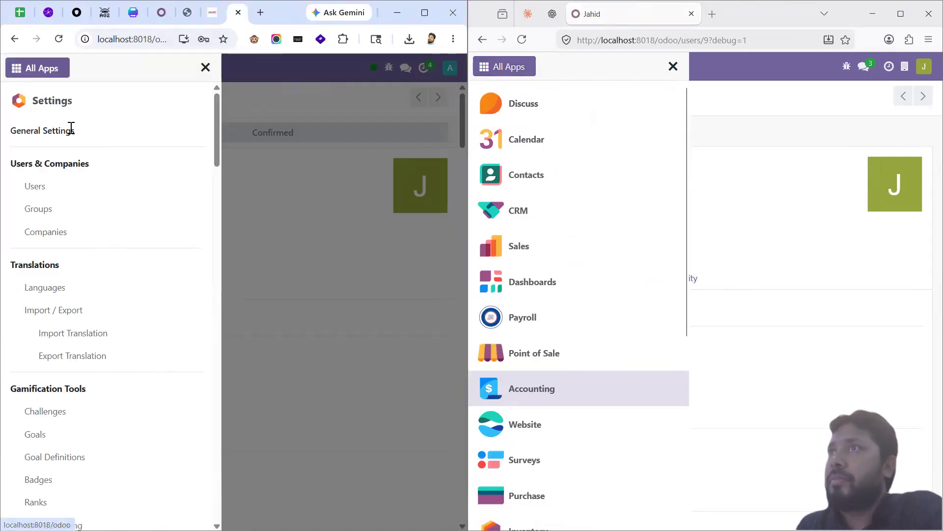
left_click(270, 230)
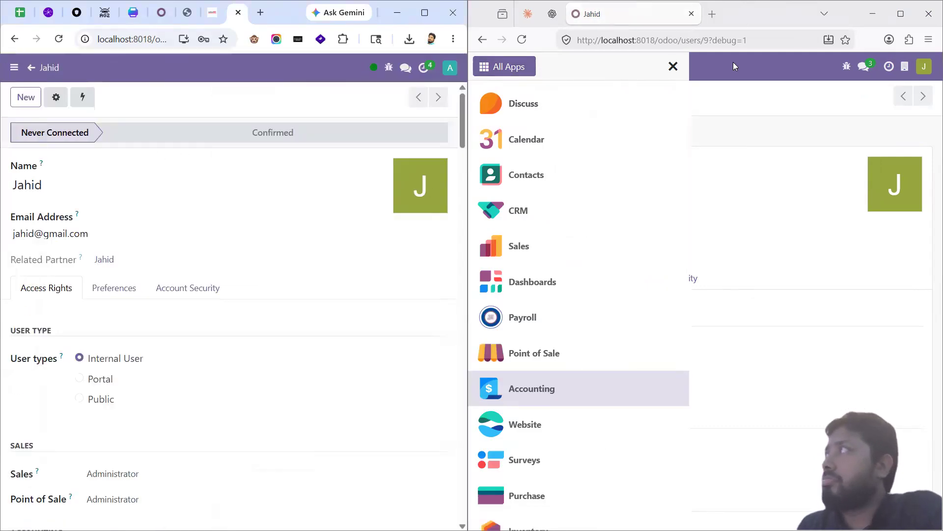
Step: Review the Accounting menu entries in the new user's apps panel
double_click(789, 19)
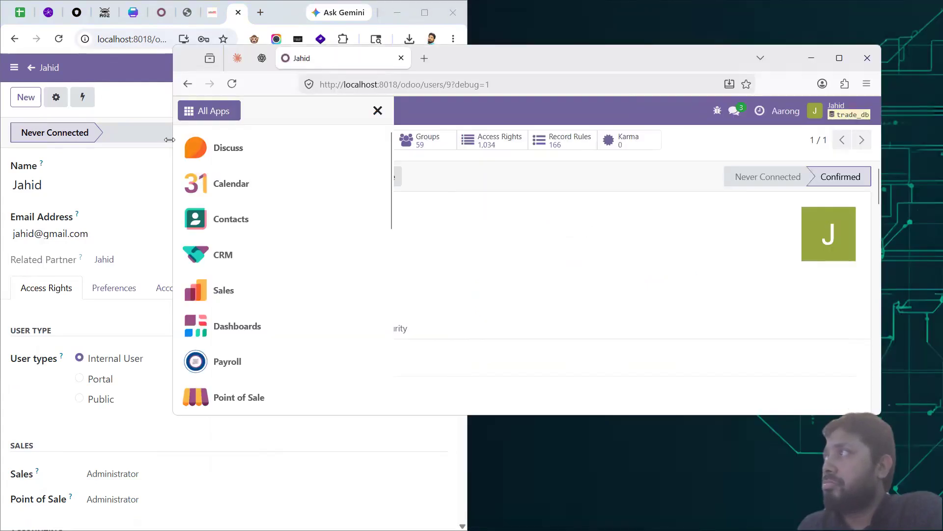
left_click_drag(170, 139, 497, 139)
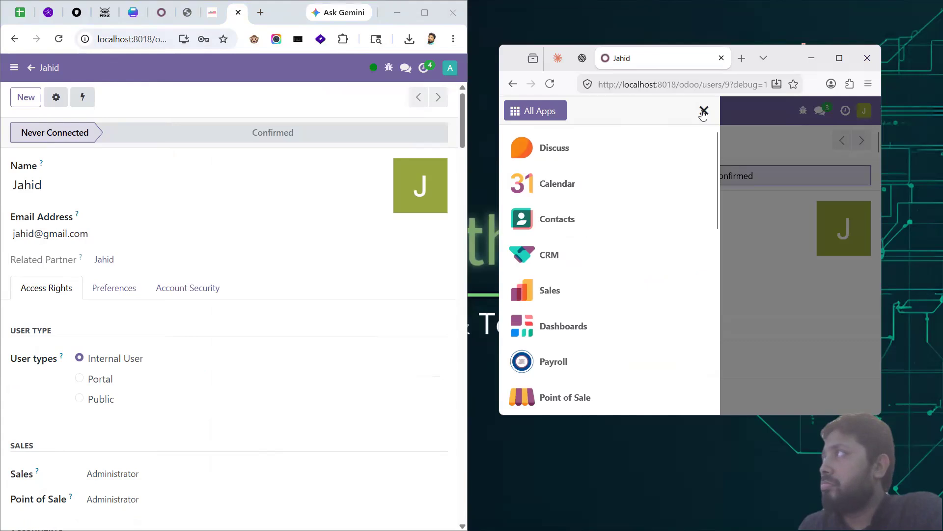
left_click(703, 109)
left_click(511, 110)
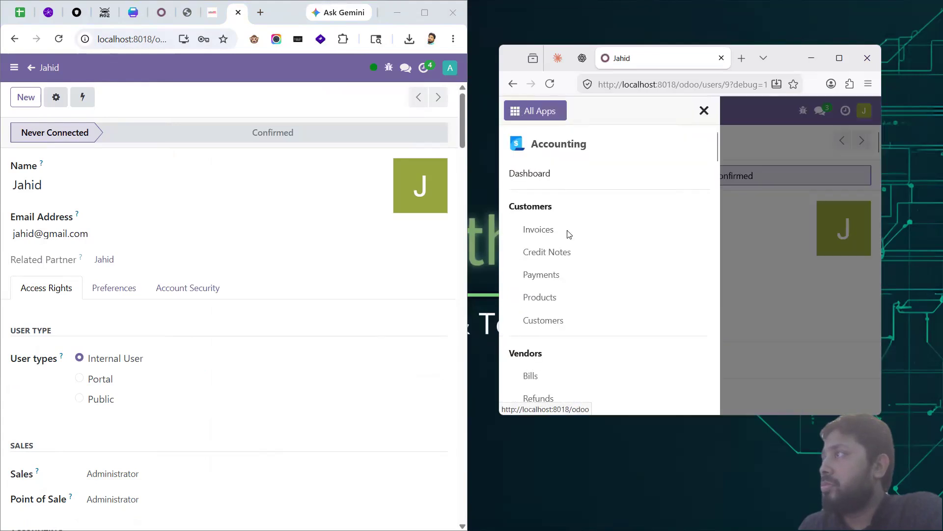
scroll(583, 265, "down", 5)
scroll(604, 304, "down", 15)
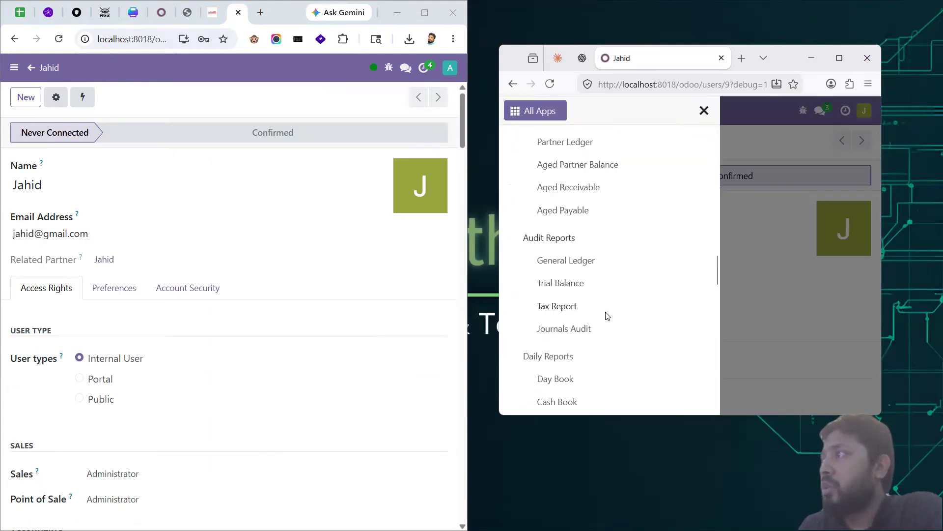
scroll(604, 318, "up", 8)
left_click(535, 111)
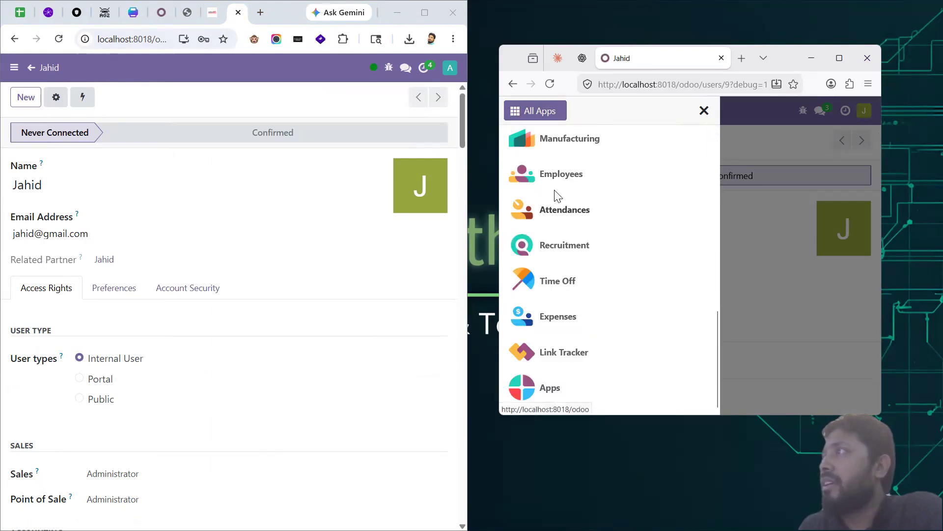
scroll(582, 341, "up", 5)
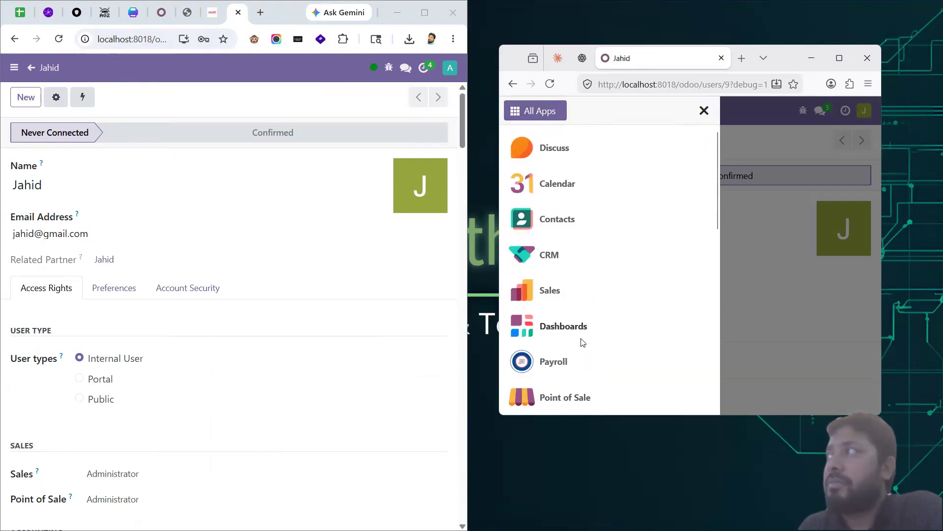
scroll(226, 353, "down", 3)
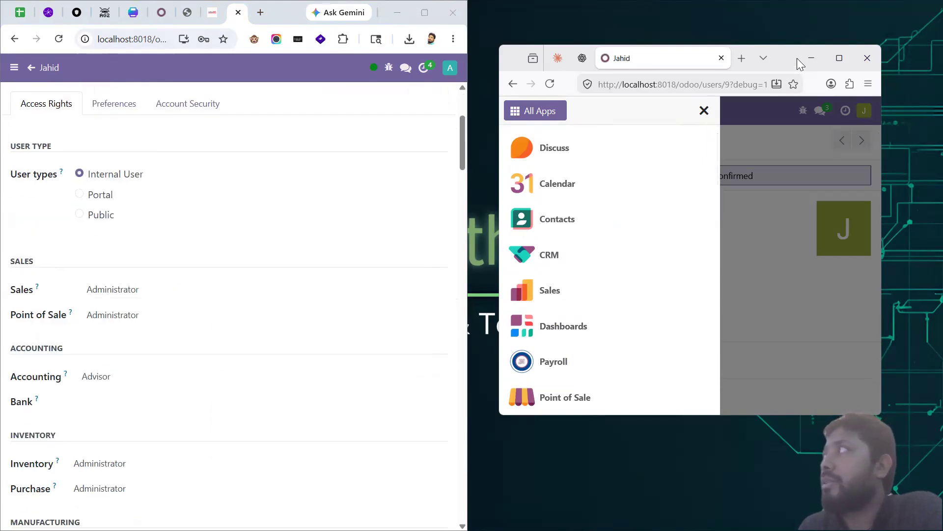
Step: Close the new user's app menu and bring the administrator's window back maximized
left_click(839, 58)
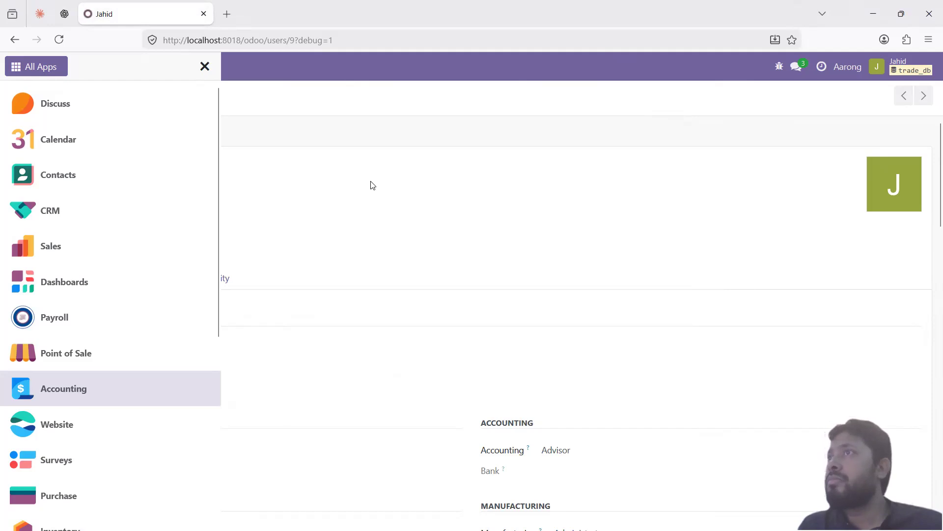
left_click(204, 67)
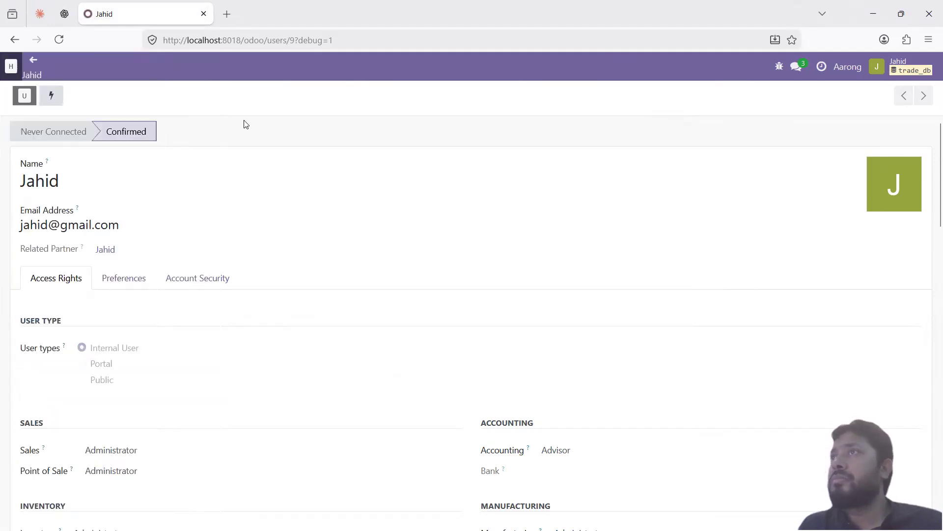
key("alt+Tab")
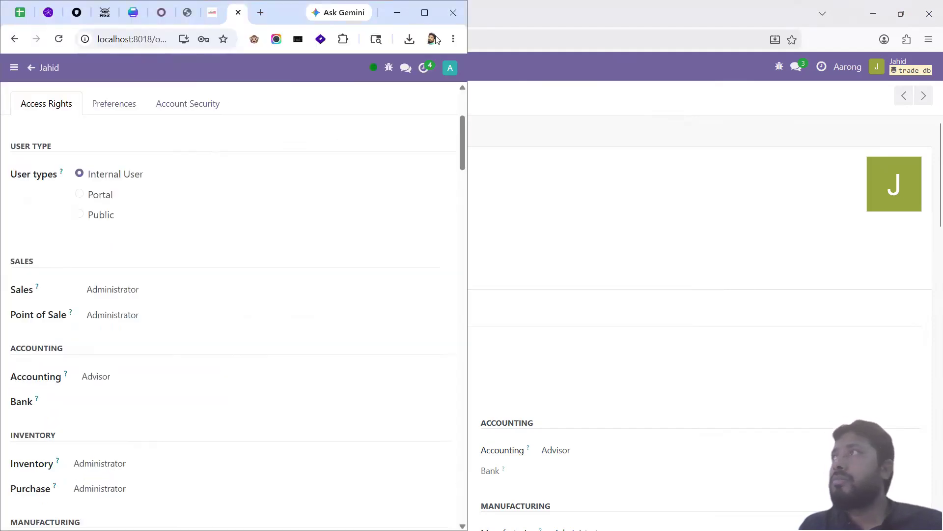
left_click(425, 11)
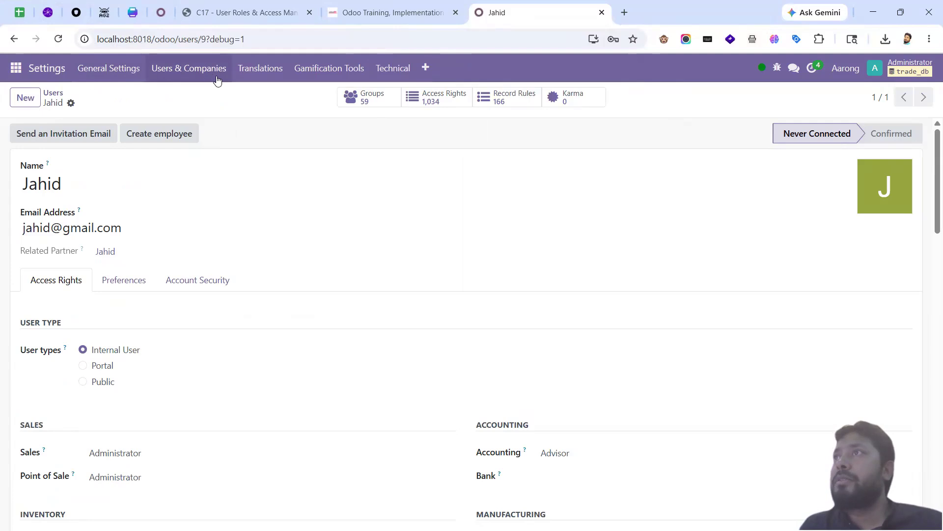
Step: Reload Jahid's user form and close the Odoo Training tab
scroll(297, 309, "down", 3)
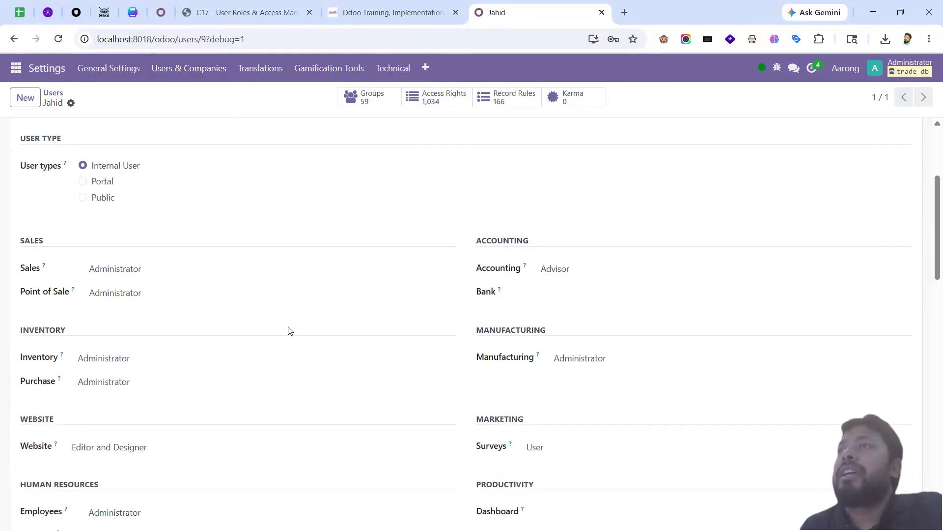
scroll(290, 330, "up", 3)
scroll(231, 352, "down", 15)
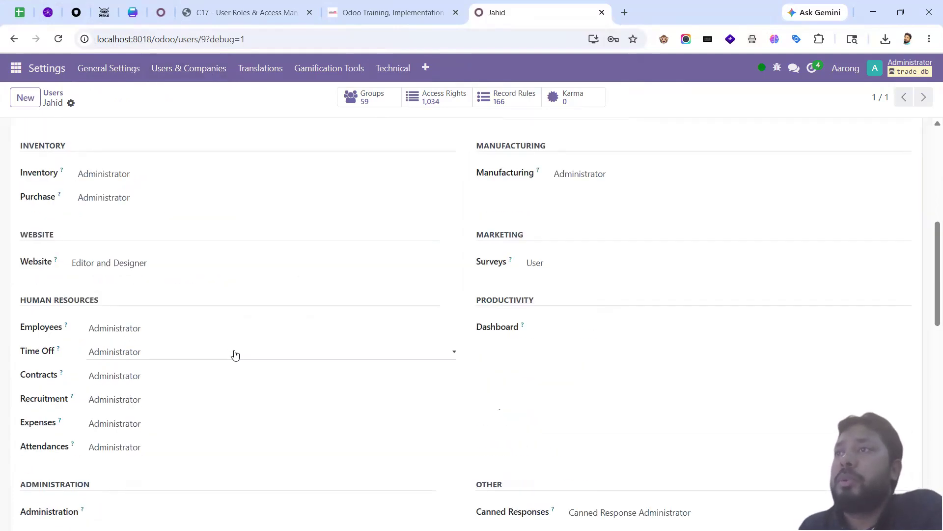
scroll(246, 378, "down", 4)
scroll(241, 373, "up", 16)
scroll(234, 364, "up", 2)
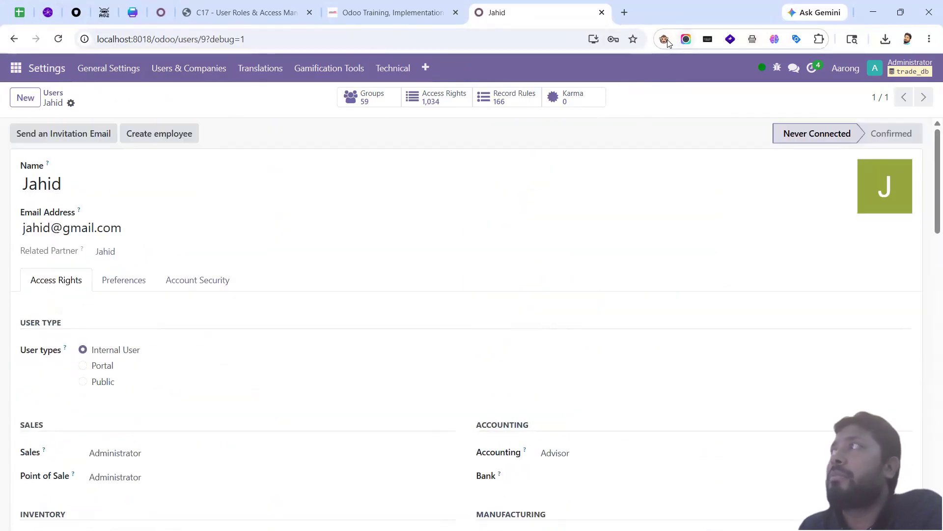
key("F5")
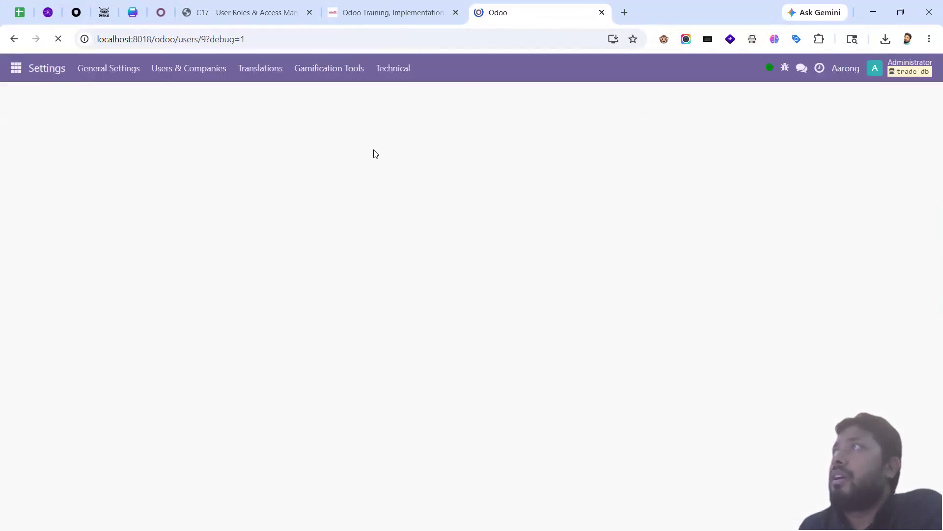
left_click(455, 13)
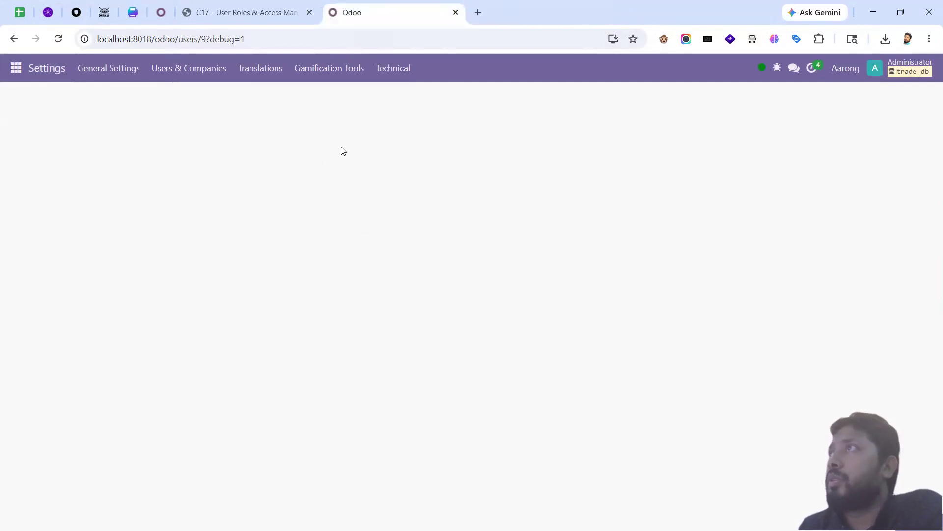
Step: Change debug=1 to debug=0 in the address to turn developer mode off
scroll(288, 248, "down", 7)
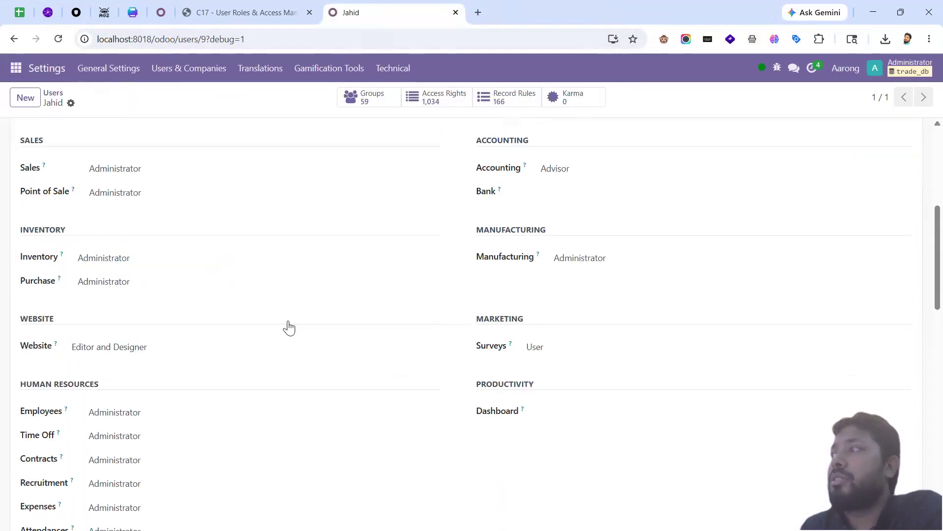
scroll(295, 364, "down", 5)
scroll(518, 221, "up", 7)
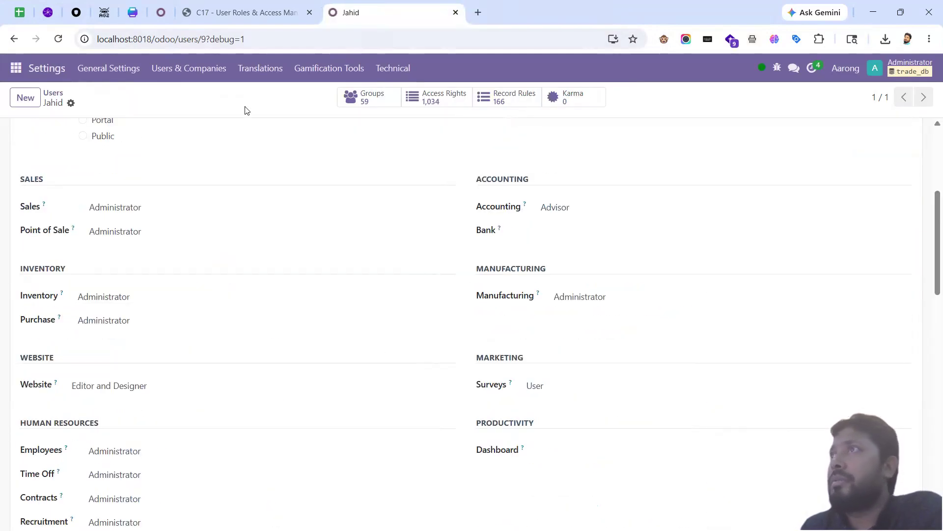
left_click_drag(254, 39, 243, 41)
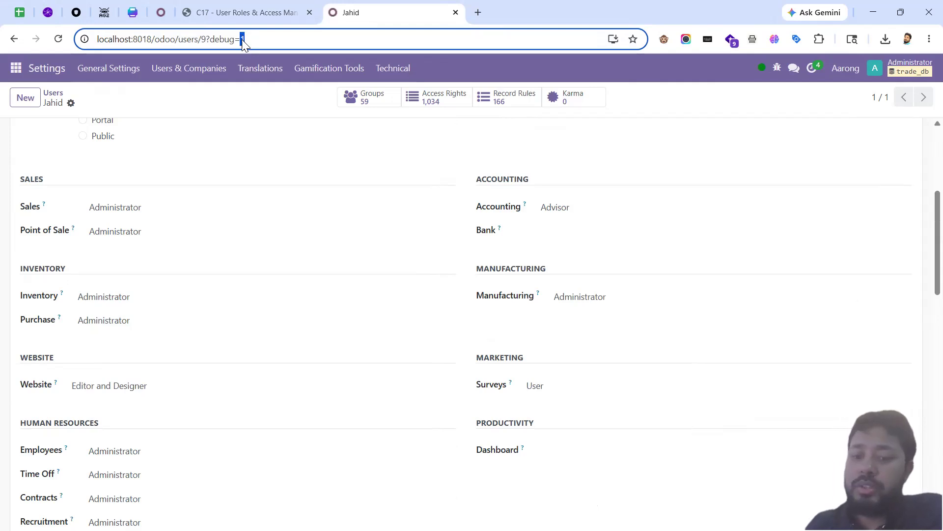
type("0")
key("Return")
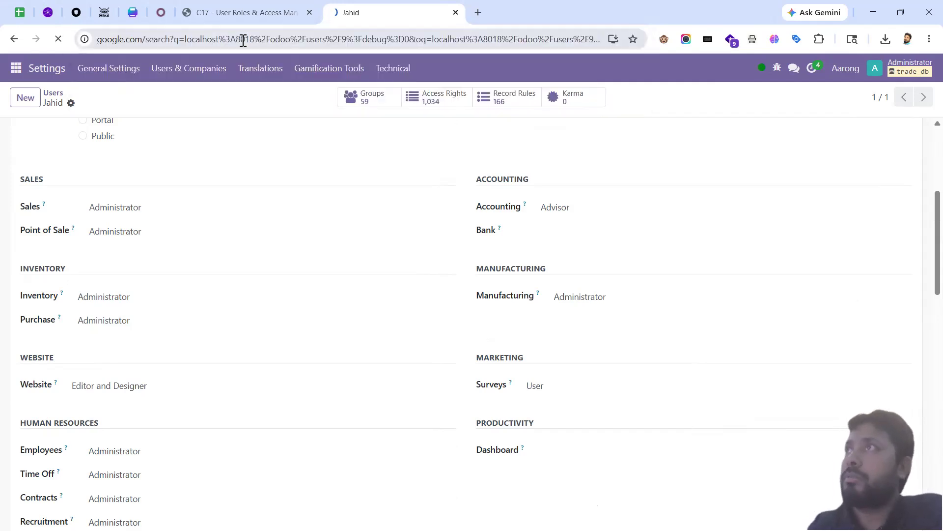
left_click(14, 39)
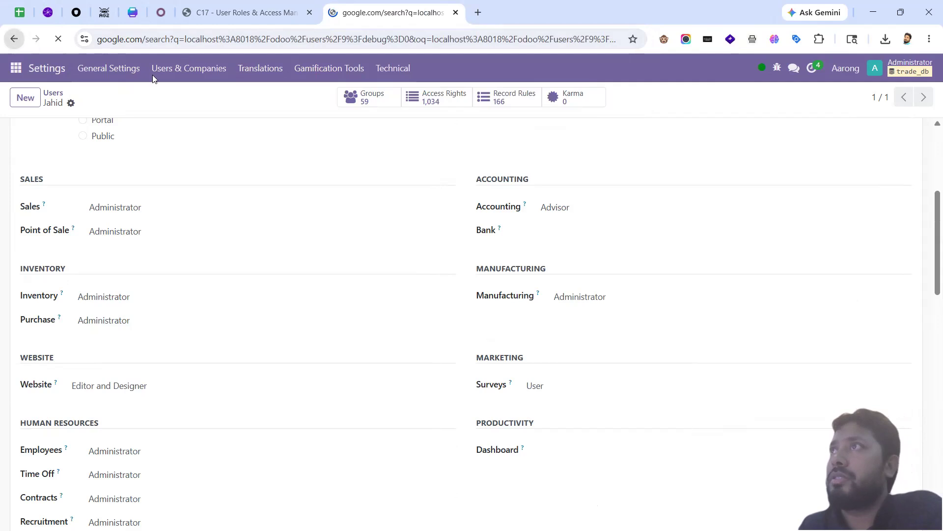
left_click_drag(249, 38, 242, 39)
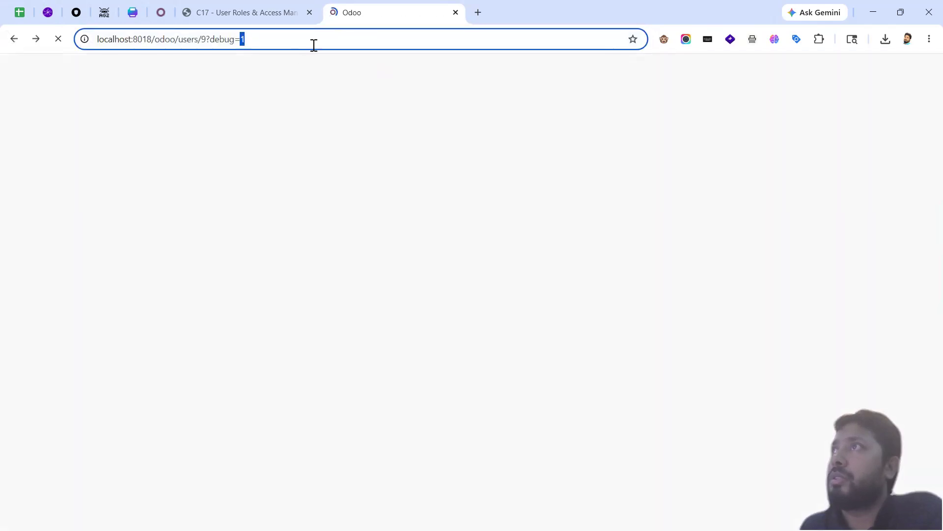
type("0")
key("Return")
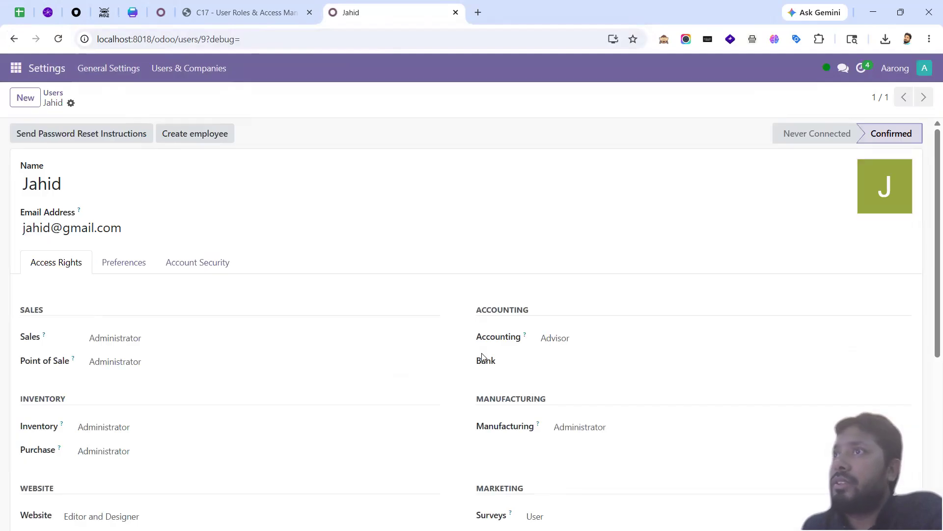
Step: Scroll Jahid's Access Rights tab to review his Administrator levels across Sales, Inventory and HR
scroll(407, 364, "down", 5)
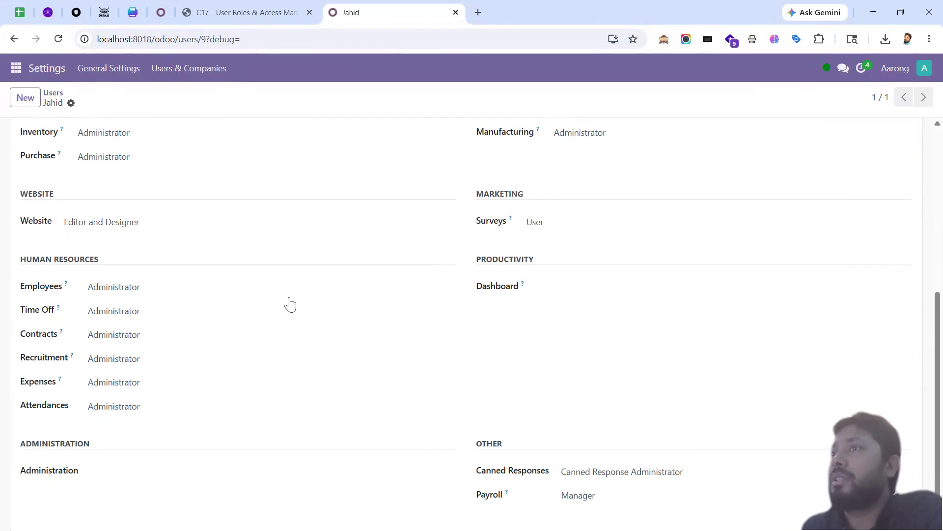
scroll(316, 348, "up", 5)
scroll(320, 346, "down", 5)
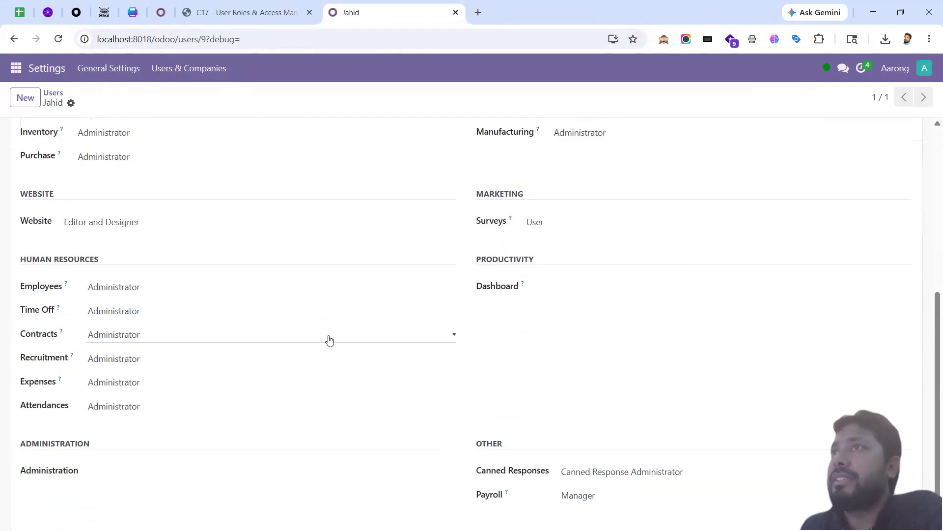
scroll(327, 337, "up", 5)
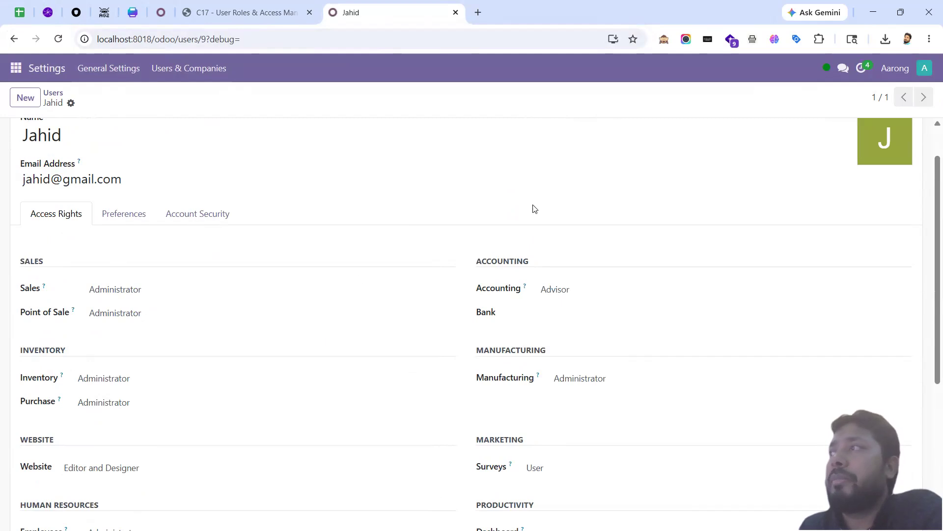
scroll(186, 379, "down", 1)
scroll(187, 380, "down", 2)
scroll(194, 383, "up", 3)
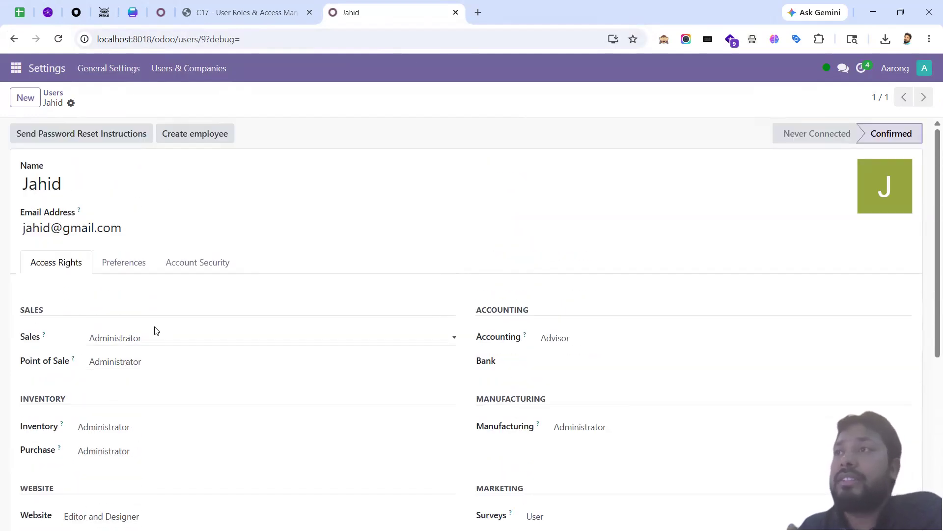
Step: Clear the Sales, Point of Sale, Inventory, Purchase and Accounting access levels
left_click(147, 339)
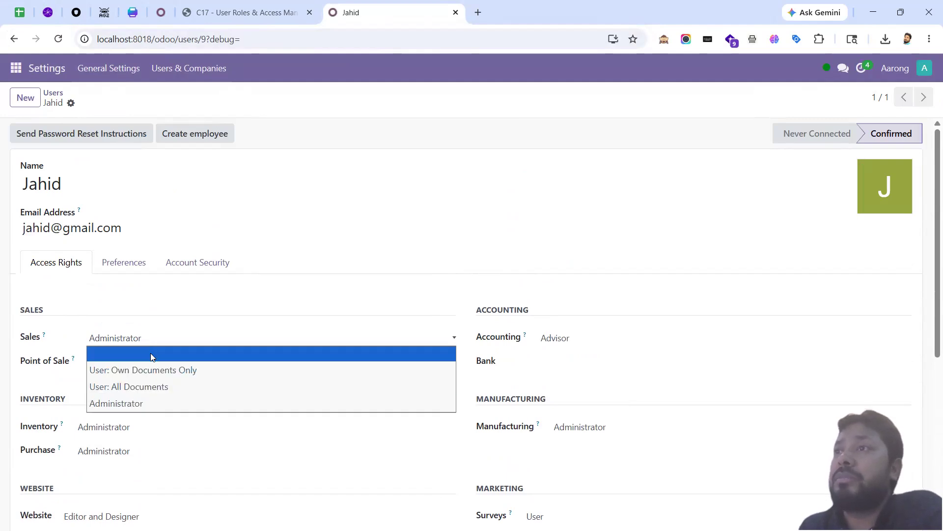
left_click(150, 353)
left_click(147, 364)
left_click(147, 376)
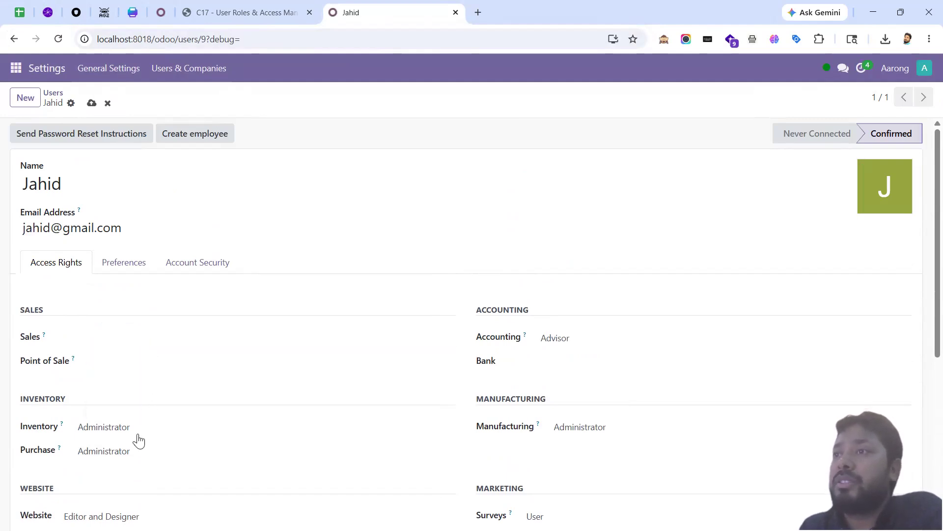
left_click(139, 440)
left_click(140, 441)
left_click(143, 383)
left_click(151, 391)
left_click(565, 261)
left_click(579, 278)
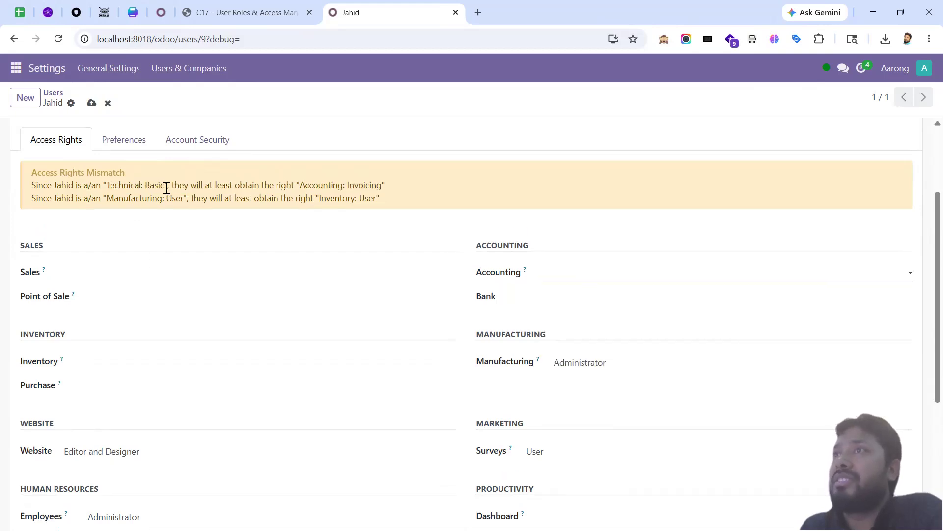
Step: Clear the Manufacturing, Surveys, Employees, Website and Time Off access levels
scroll(582, 249, "down", 2)
left_click(582, 248)
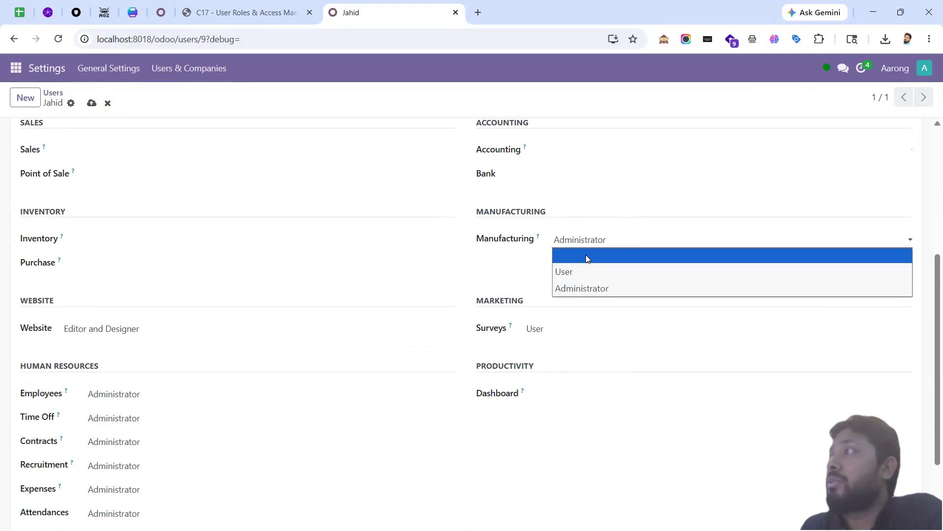
left_click(586, 255)
left_click(565, 335)
left_click(566, 358)
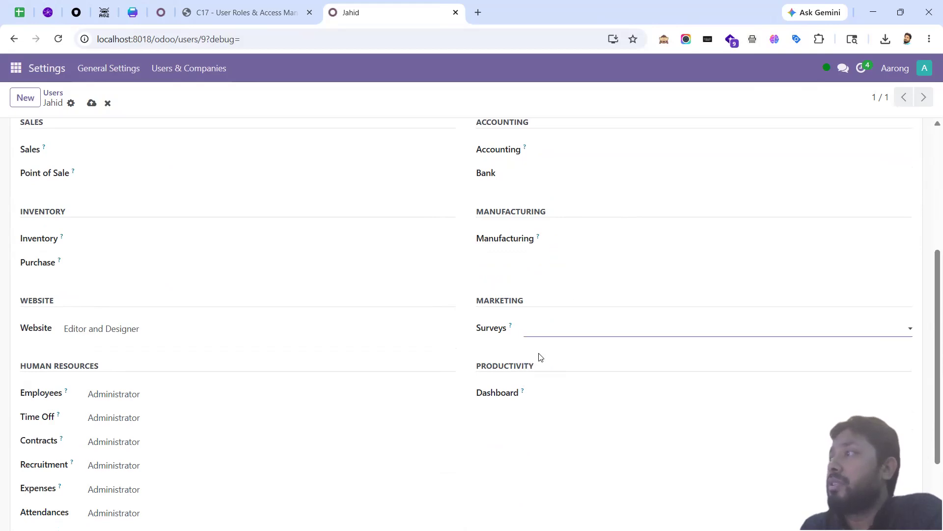
left_click(194, 396)
left_click(170, 410)
left_click(123, 332)
left_click(123, 358)
left_click(122, 335)
left_click(118, 345)
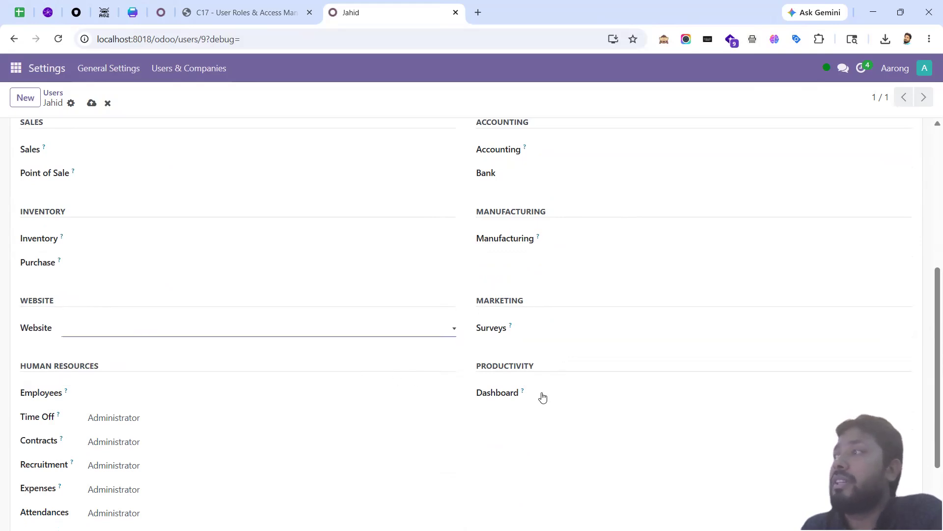
left_click(139, 423)
left_click(145, 435)
Step: Clear Contracts, Recruitment, Expenses, Attendances, Canned Responses and Payroll access, then save the record
scroll(147, 437, "down", 2)
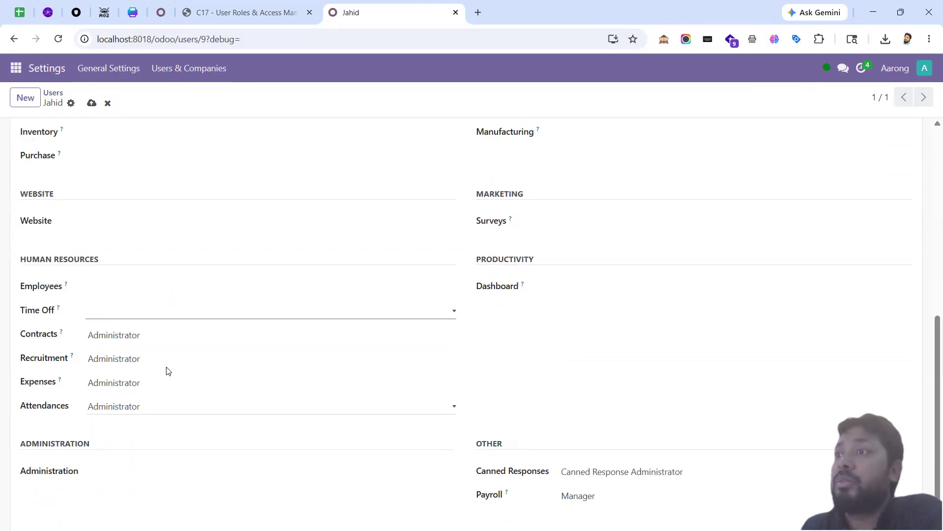
left_click(150, 344)
left_click(151, 349)
left_click(160, 363)
left_click(158, 376)
left_click(156, 385)
left_click(154, 398)
left_click(147, 412)
left_click(148, 424)
left_click(601, 471)
left_click(640, 483)
left_click(621, 498)
left_click(607, 448)
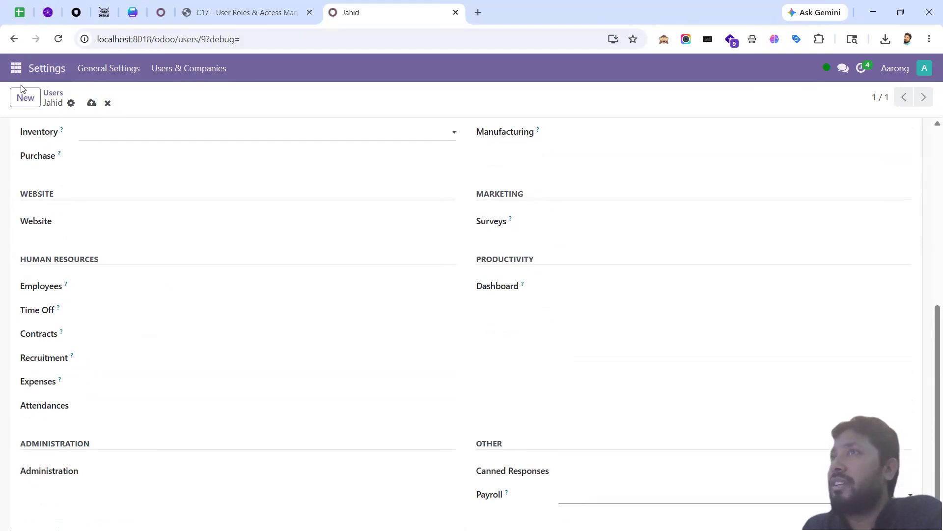
left_click(92, 103)
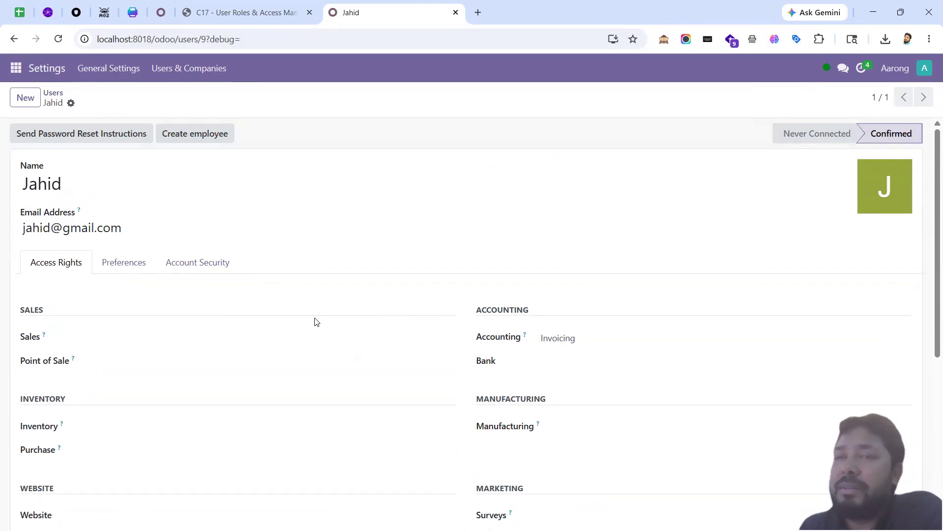
scroll(315, 322, "down", 6)
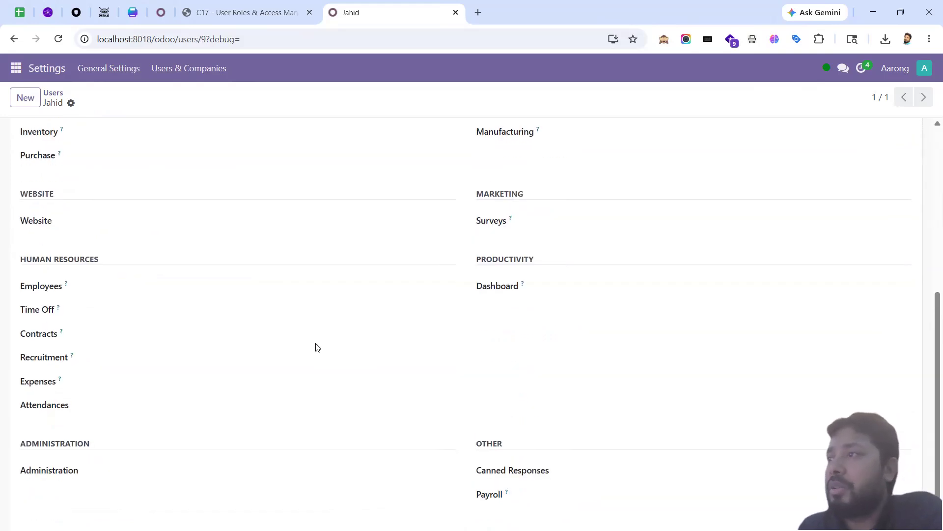
scroll(379, 349, "up", 6)
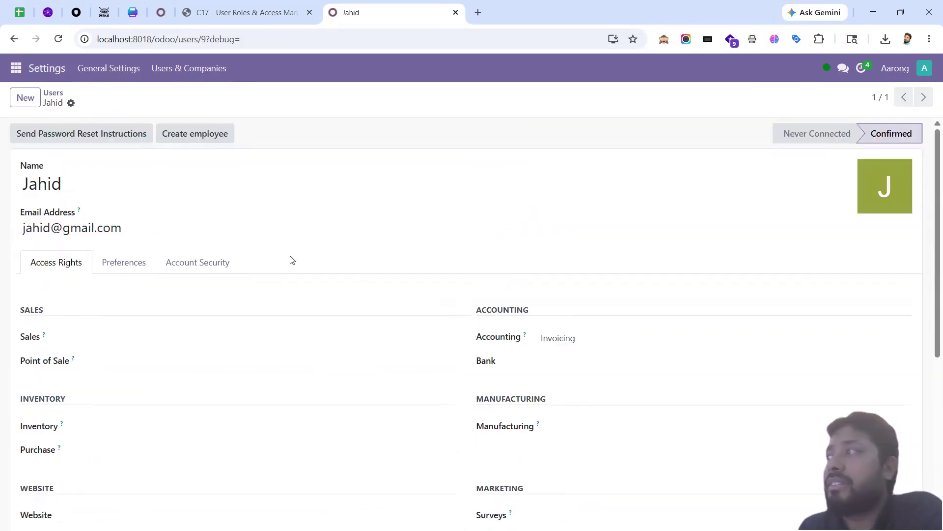
left_click(557, 338)
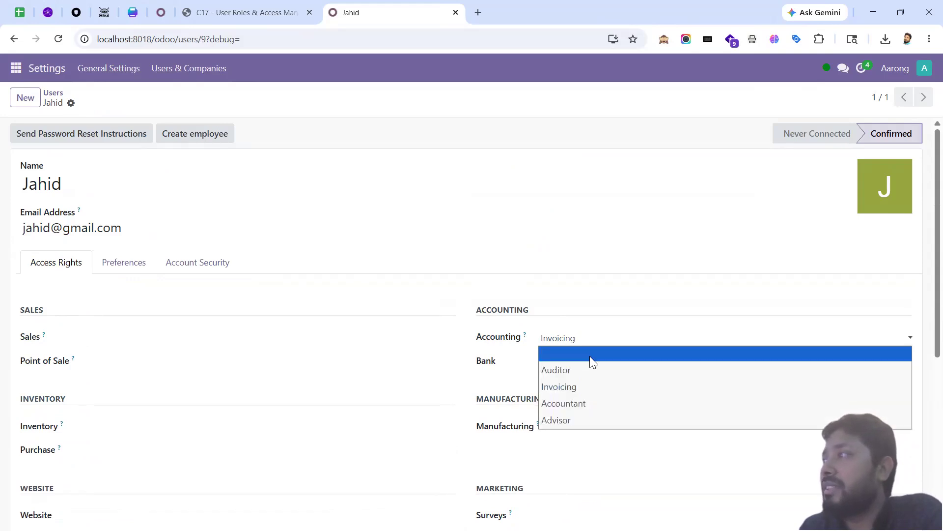
left_click(590, 355)
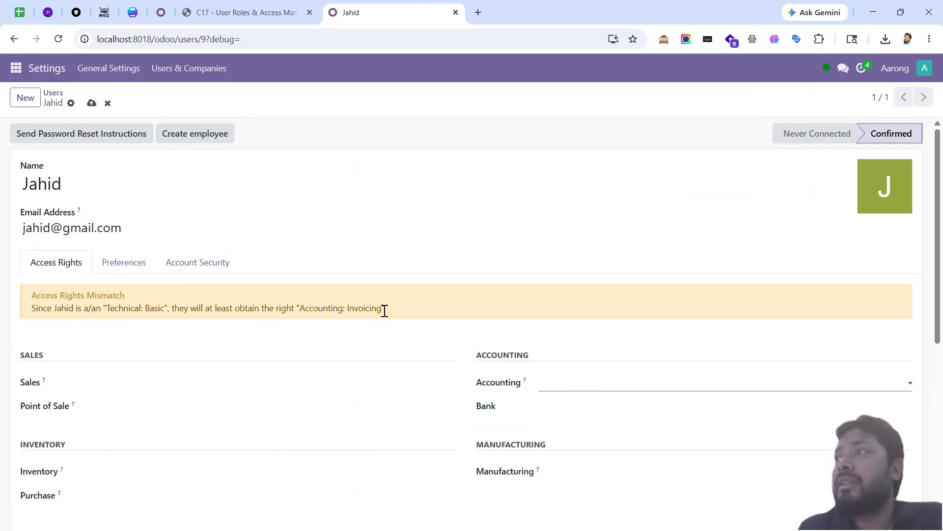
left_click_drag(383, 311, 349, 309)
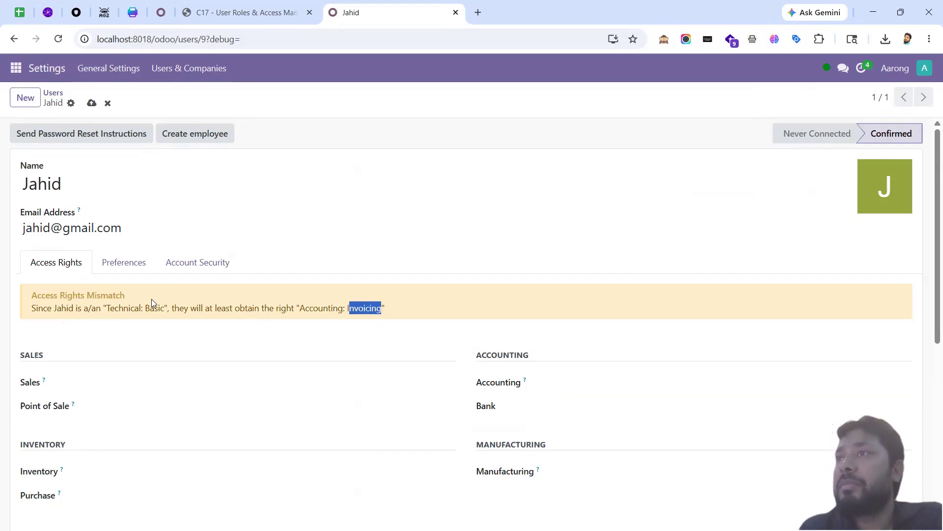
left_click_drag(166, 308, 108, 313)
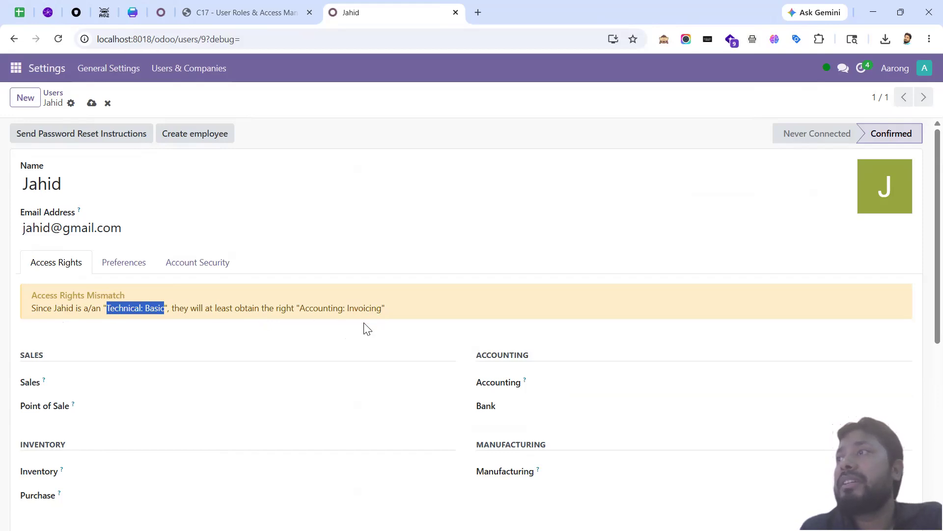
left_click(290, 308)
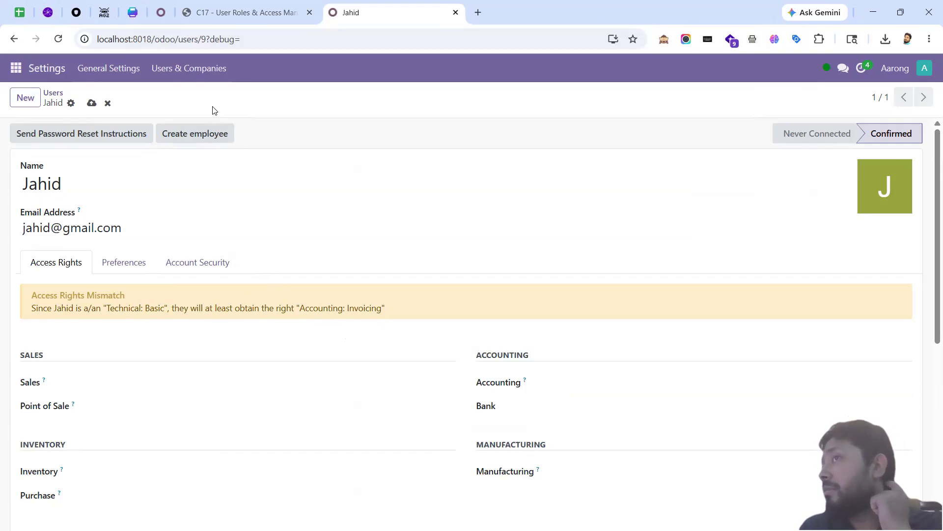
left_click(194, 71)
left_click(498, 161)
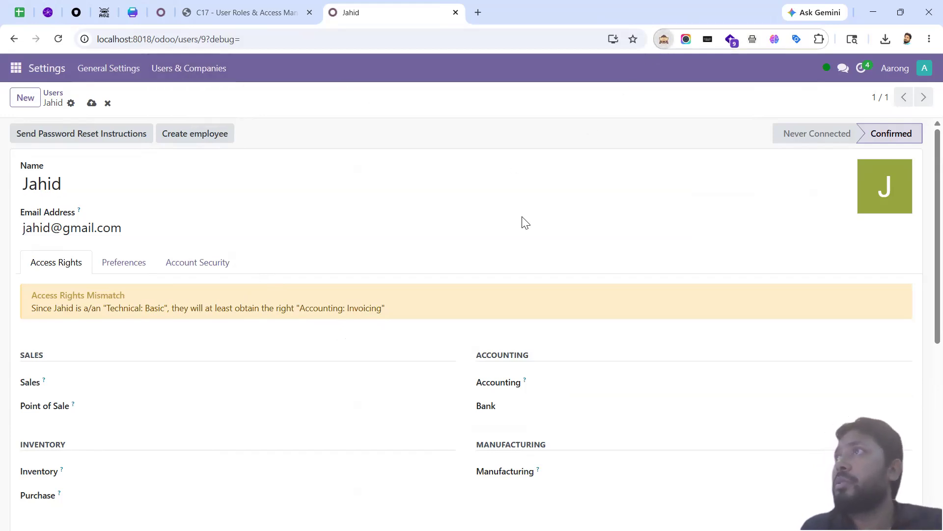
key("F5")
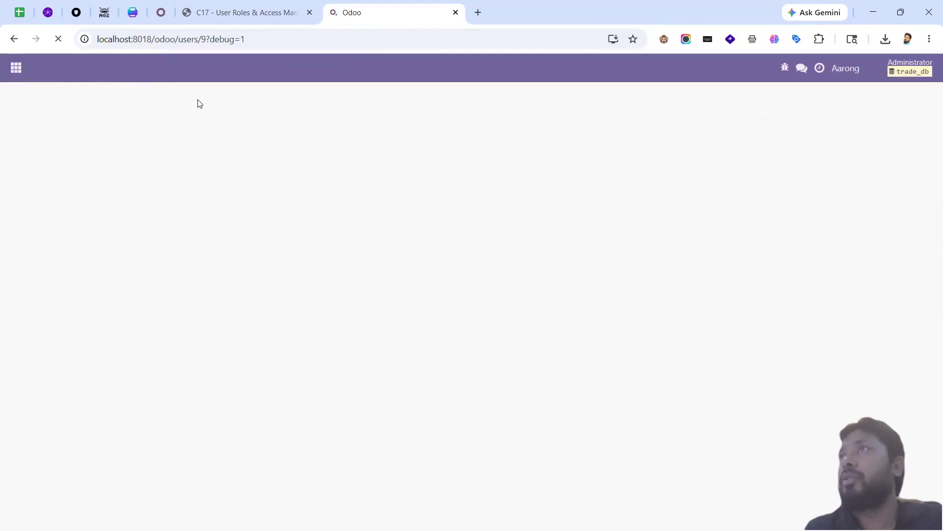
Step: Open Users & Companies, check User Roles in the course outline PDF, and return to Jahid's form
left_click(172, 73)
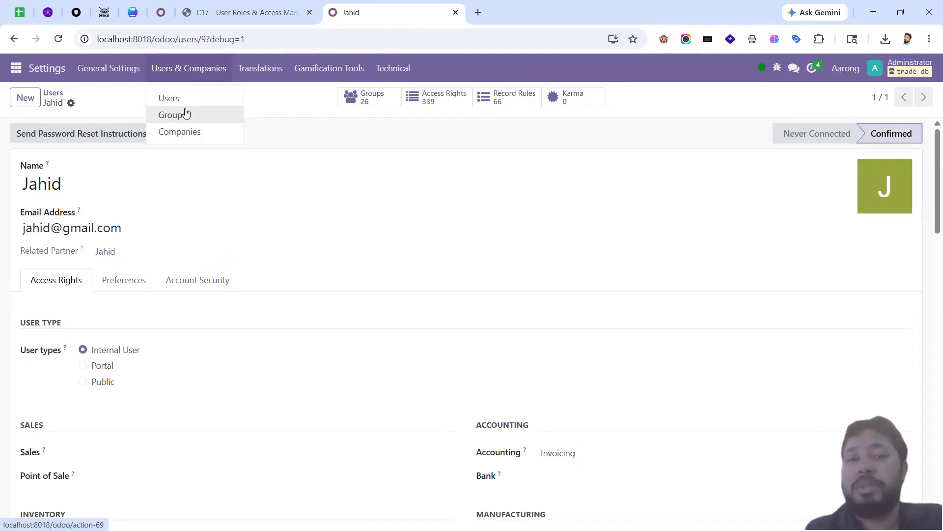
left_click(240, 12)
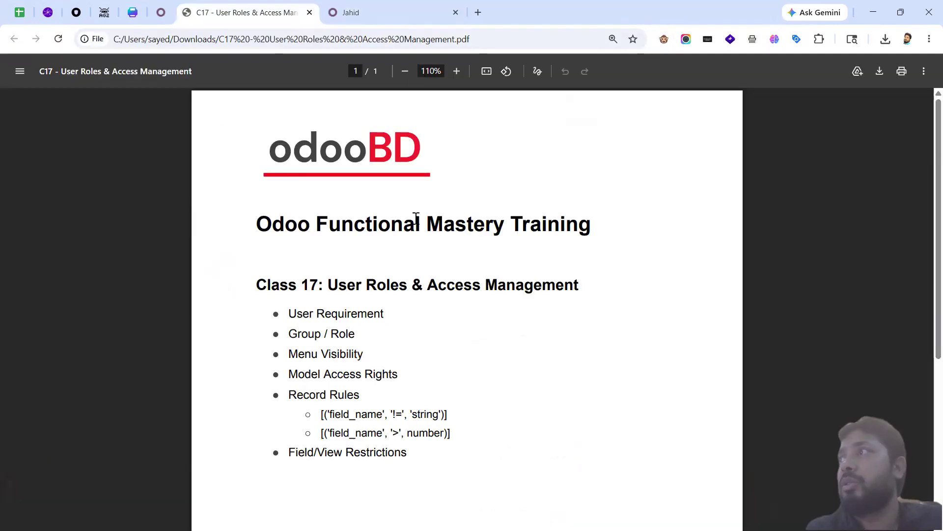
left_click_drag(408, 285, 328, 284)
left_click(393, 13)
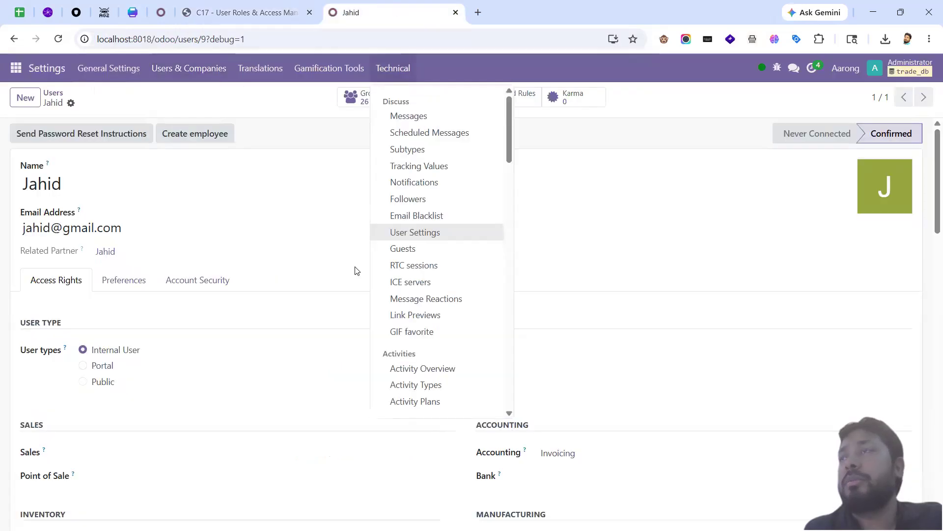
left_click(253, 104)
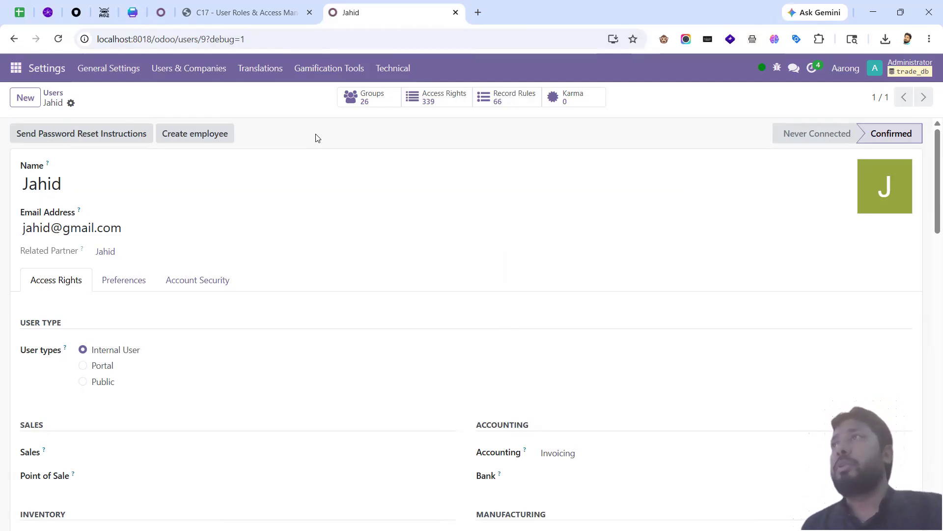
left_click(244, 15)
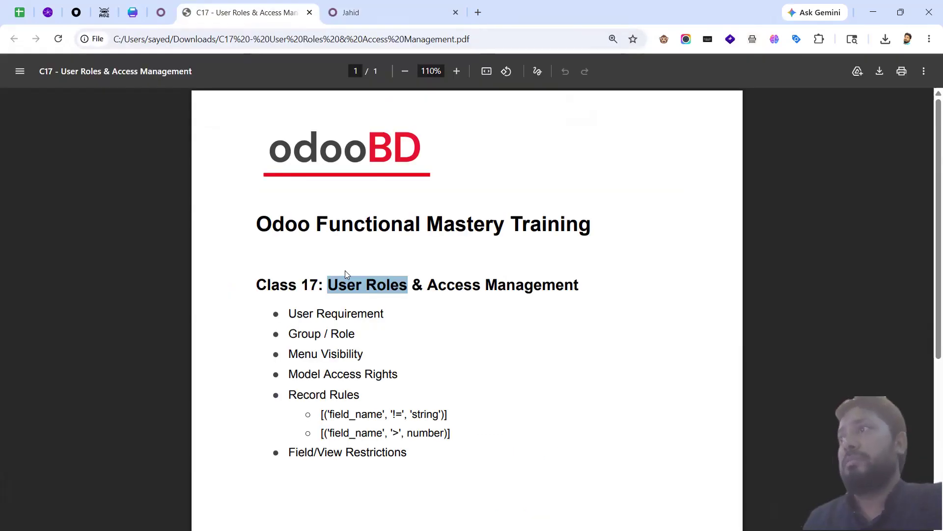
left_click_drag(409, 288, 332, 289)
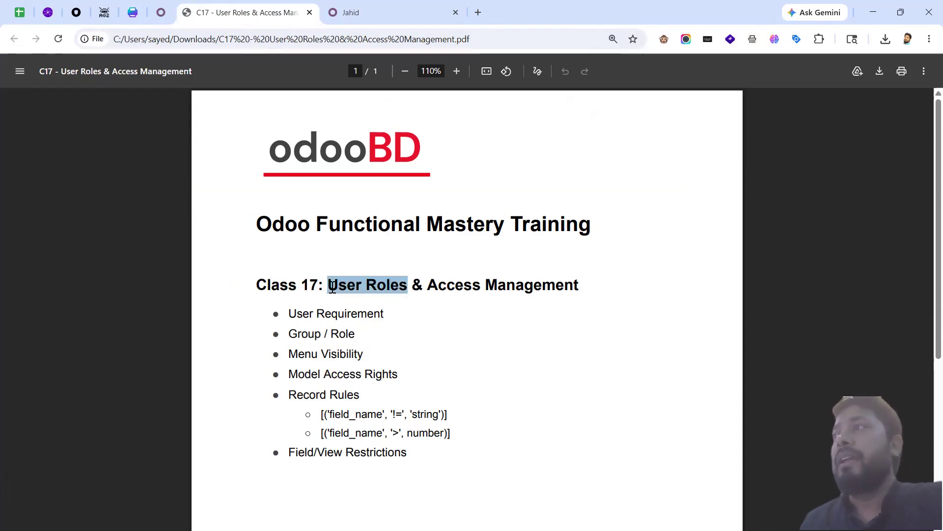
left_click(420, 309)
left_click(374, 12)
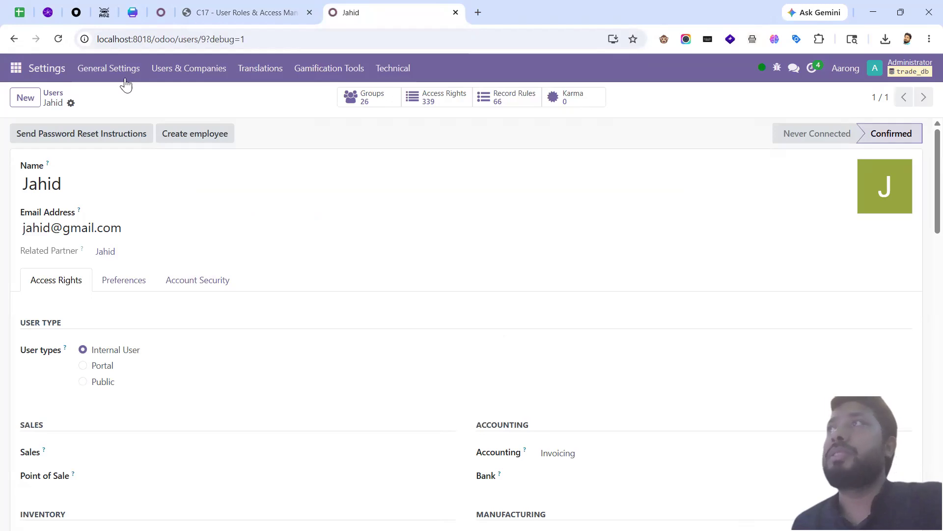
Step: Dismiss the Users & Companies menu and open Jahid's Sales access level list
left_click(165, 72)
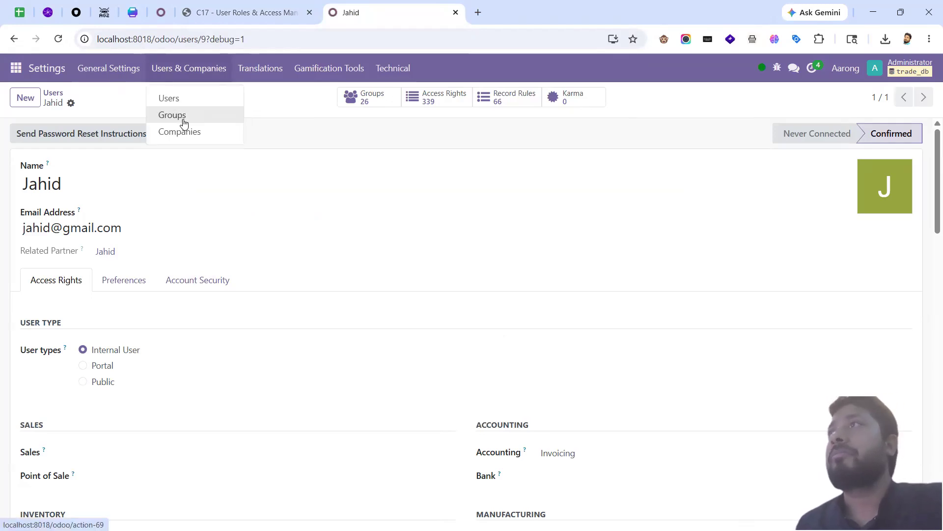
left_click(271, 200)
scroll(123, 384, "down", 3)
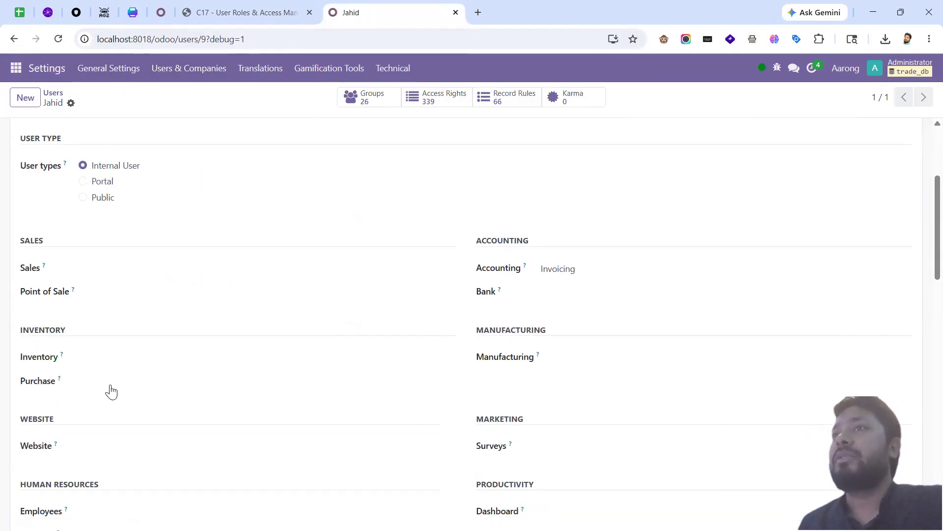
left_click(114, 271)
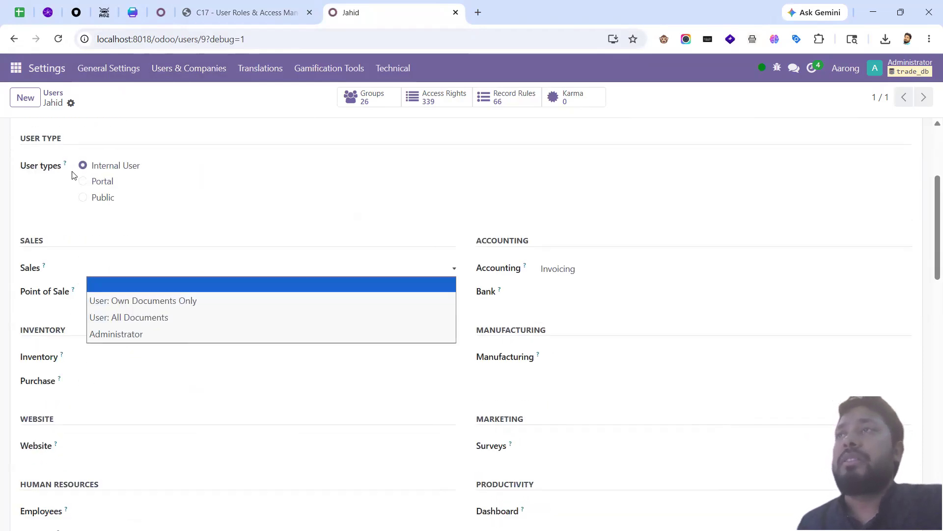
scroll(133, 280, "up", 1)
scroll(133, 280, "down", 1)
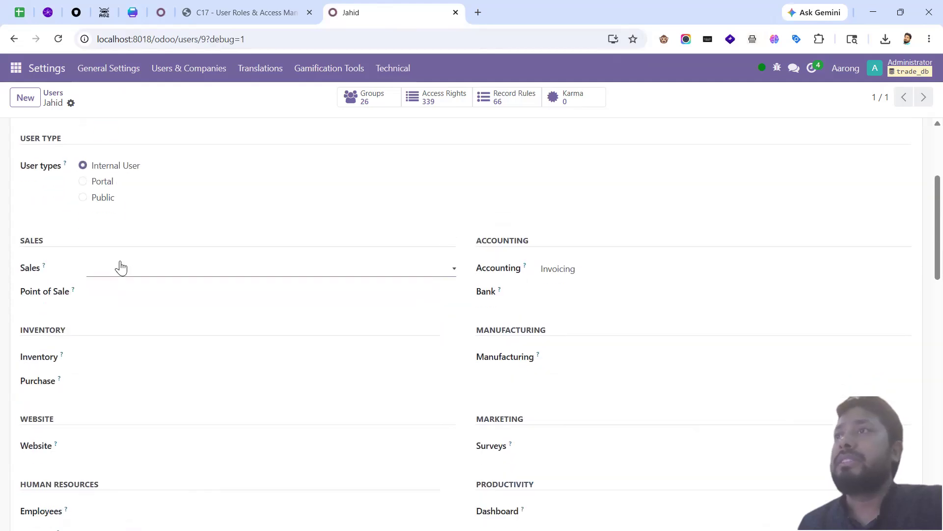
left_click(120, 267)
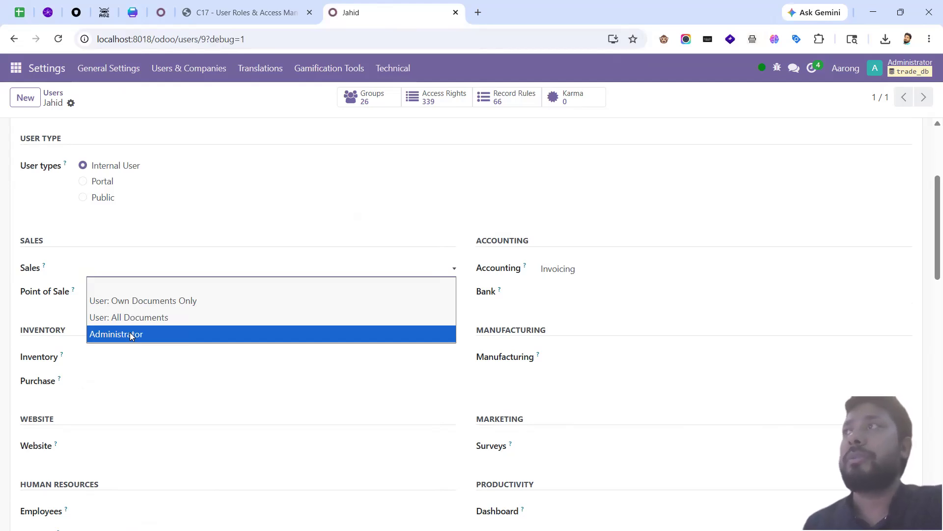
Step: Set Jahid's Sales access to User: Own Documents Only and tile both browsers side by side
left_click(231, 301)
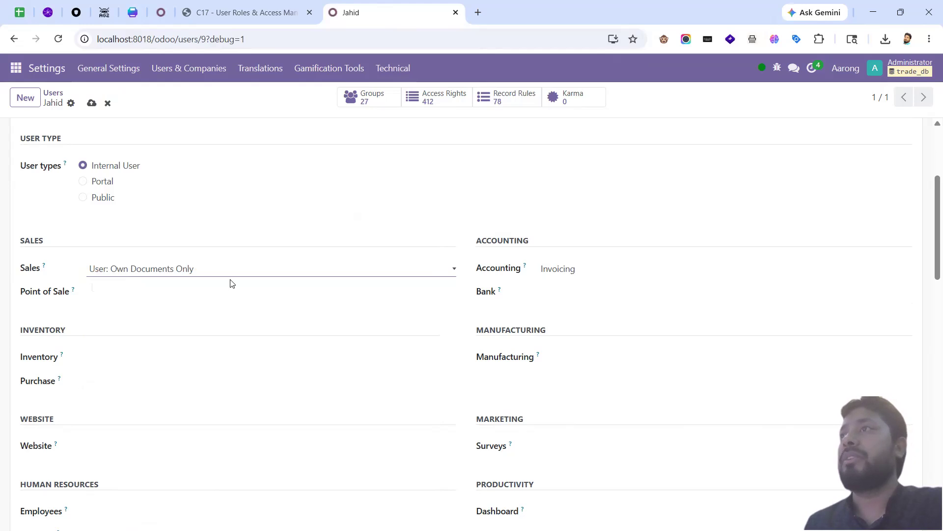
left_click(901, 18)
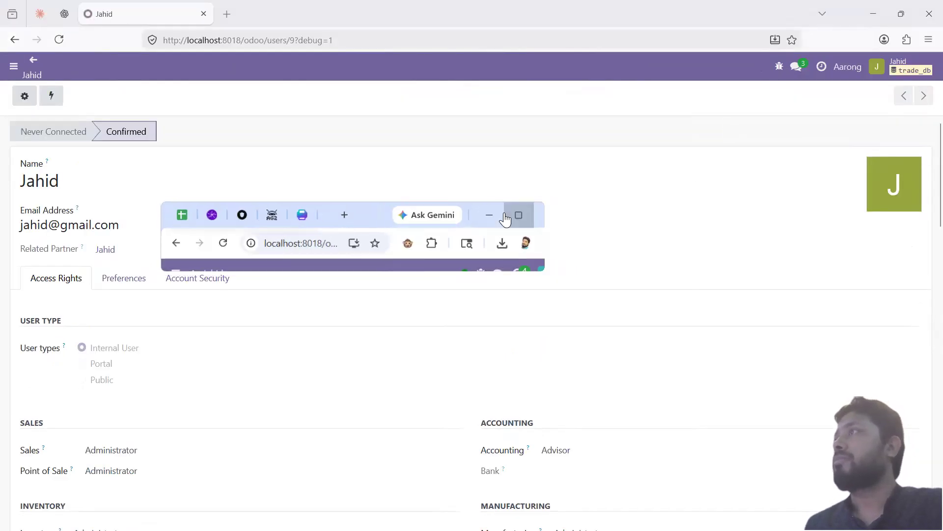
left_click(506, 219)
left_click(901, 11)
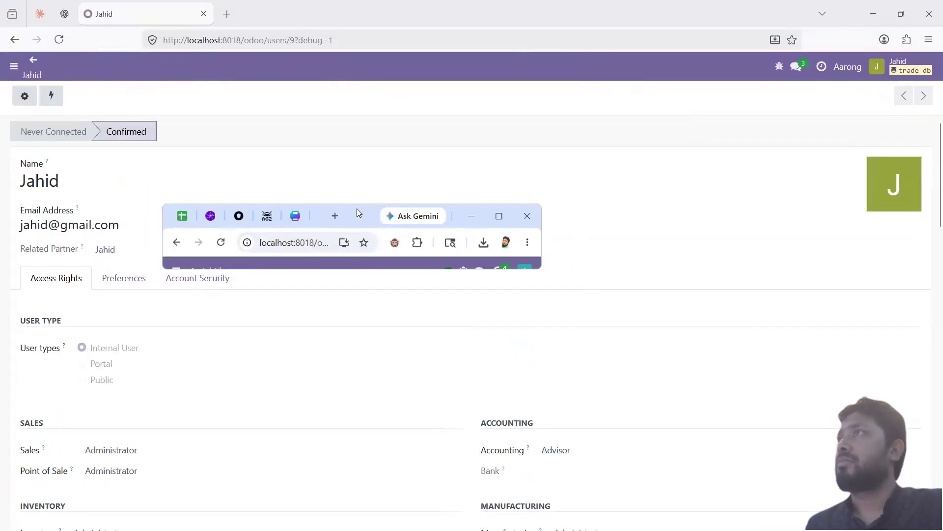
left_click_drag(358, 212, 318, 36)
left_click(487, 67)
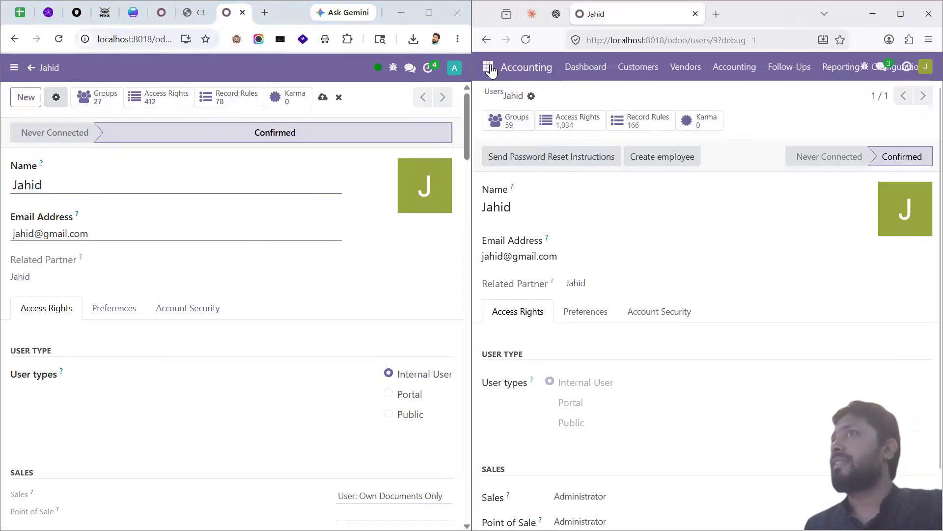
Step: Save the test user's new Sales access level and reload their session to apply it
left_click(488, 66)
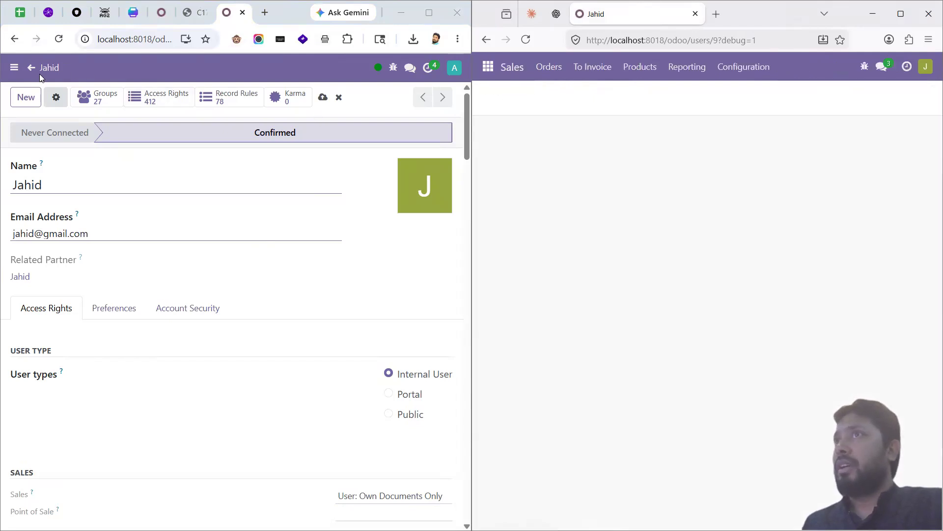
left_click(12, 70)
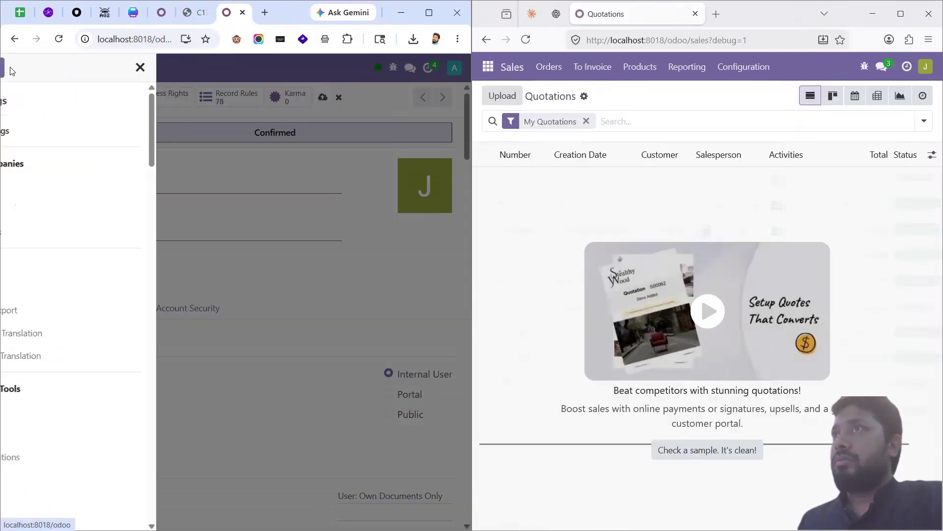
left_click(191, 63)
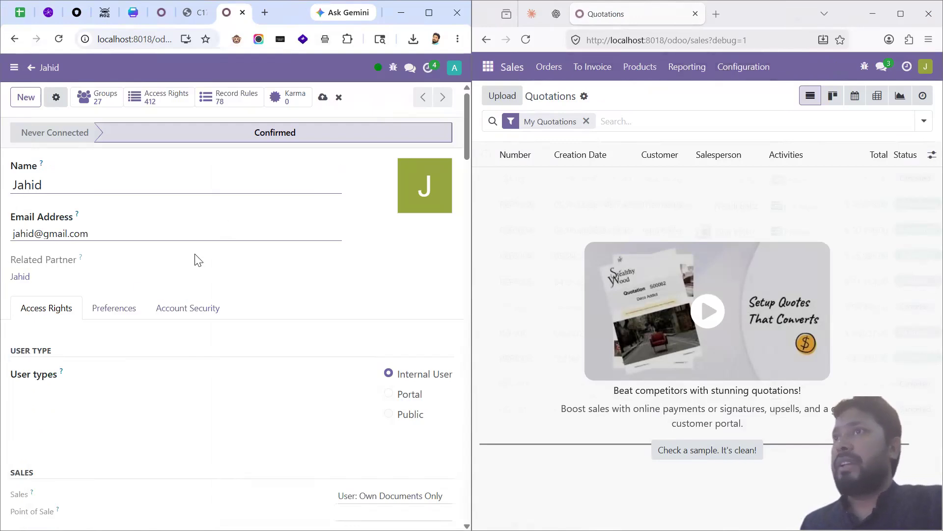
scroll(138, 337, "down", 5)
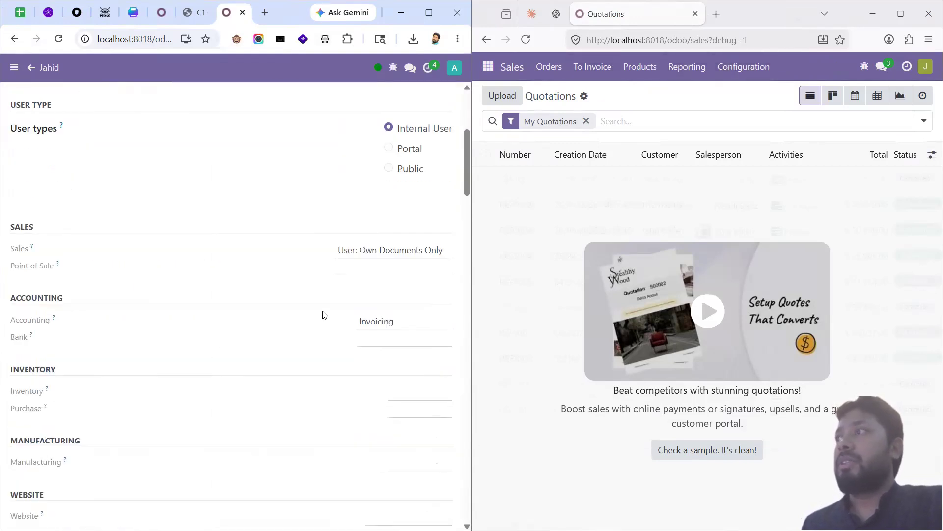
scroll(167, 170, "up", 5)
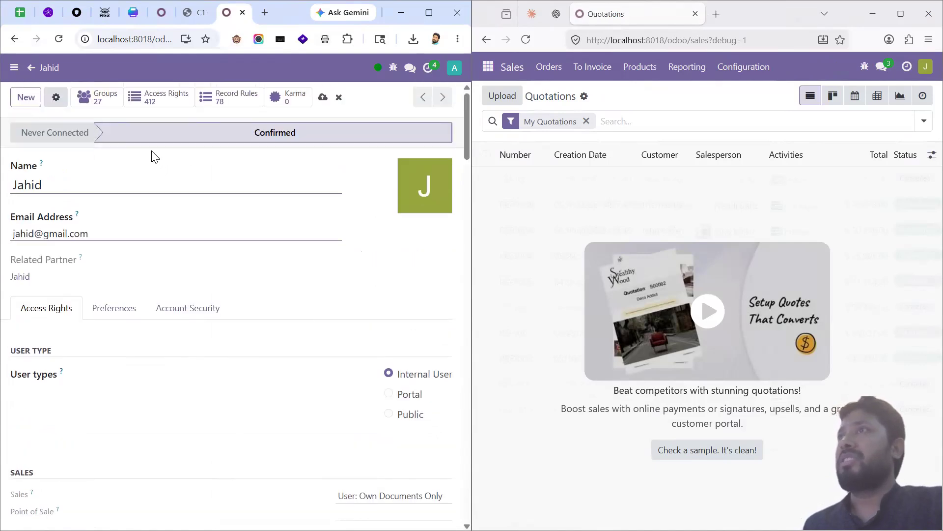
key("alt+s")
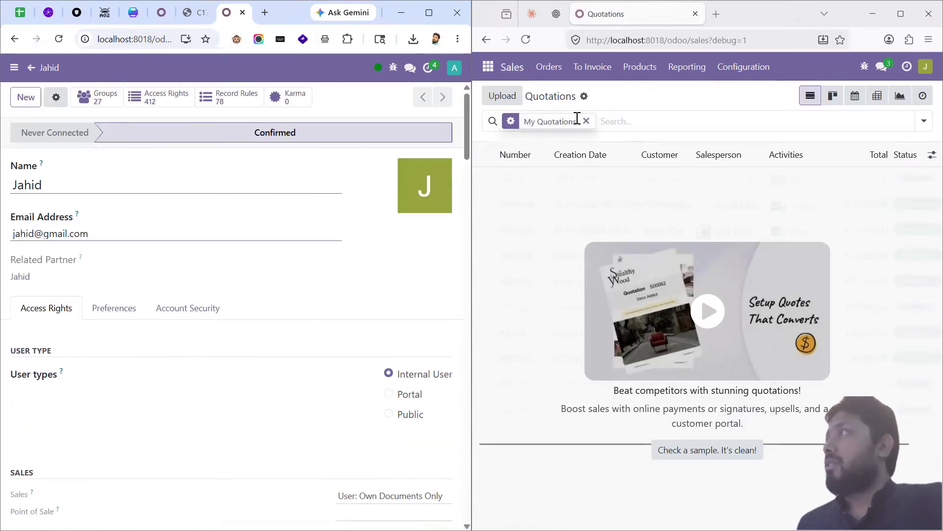
left_click(526, 39)
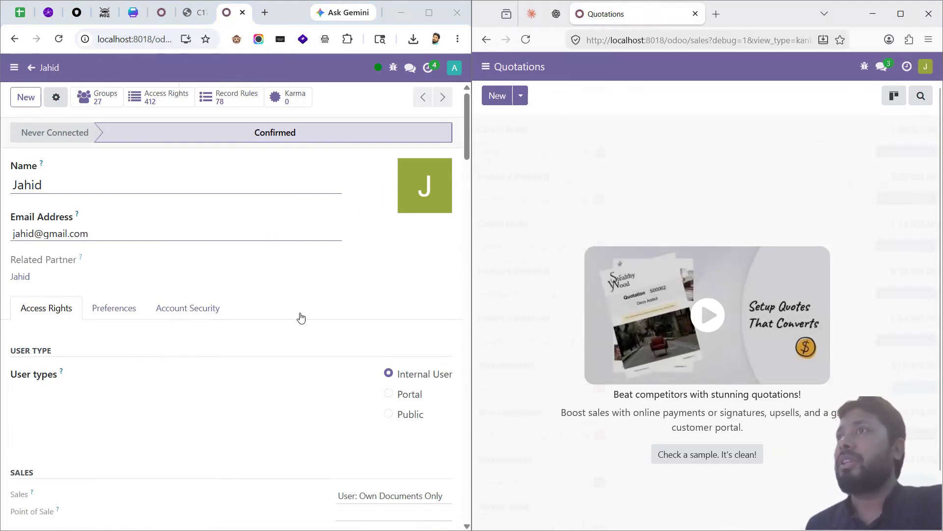
Step: Review the Sales access level options without changing the value
scroll(153, 350, "down", 3)
scroll(361, 337, "down", 5)
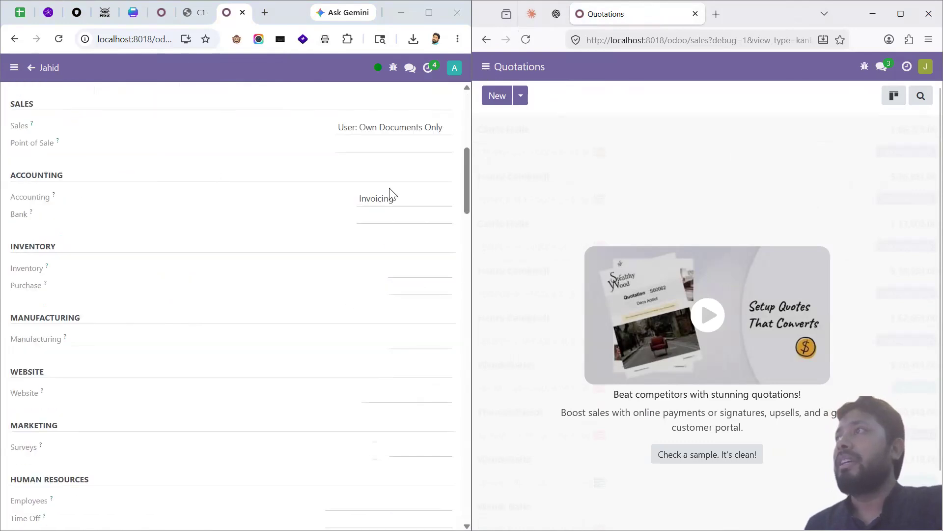
scroll(408, 196, "up", 3)
left_click(403, 256)
left_click(427, 249)
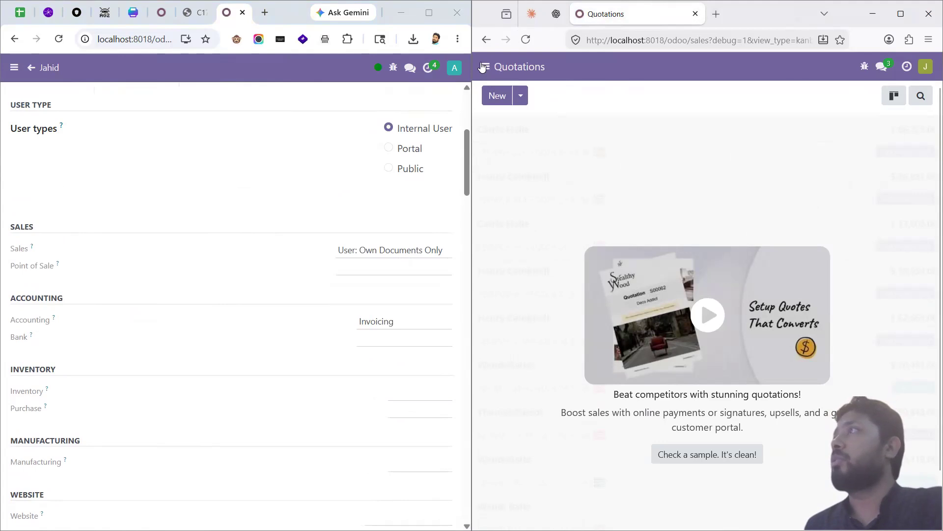
Step: Open the Sales app as the test user and maximize the quotations window
left_click(487, 68)
left_click(511, 72)
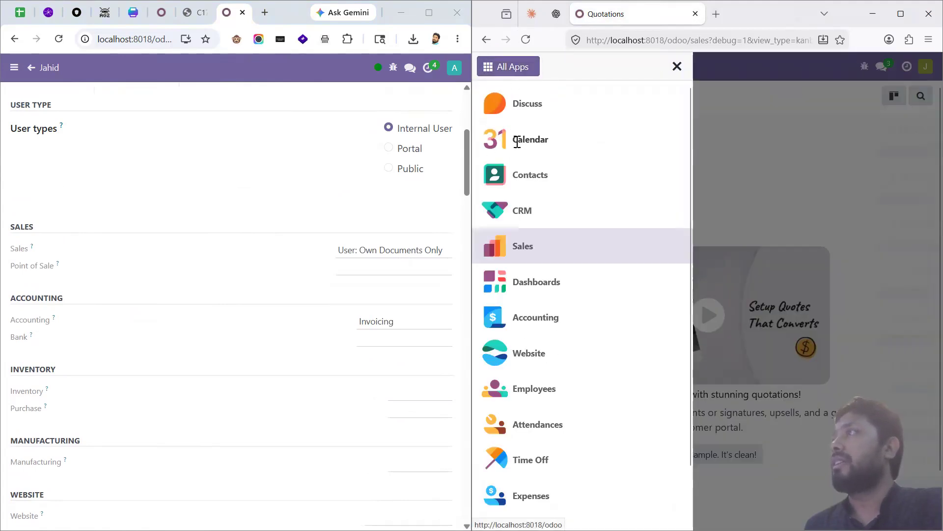
left_click(535, 246)
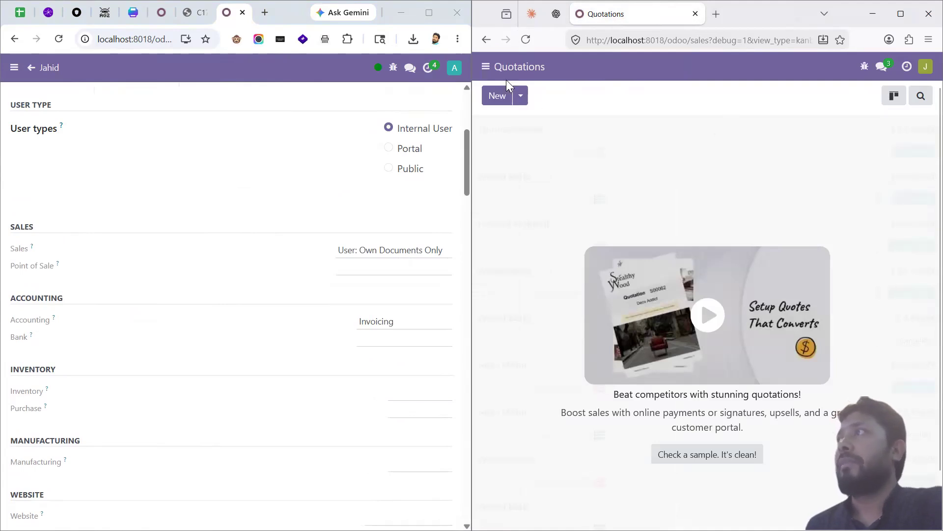
left_click(900, 14)
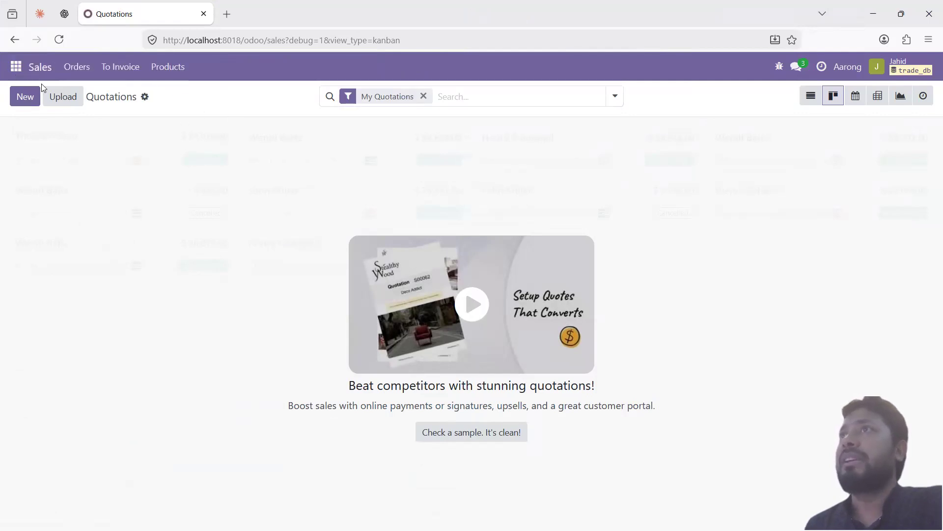
Step: Reload the test user's empty Sales Quotations list view via Orders > Quotations
left_click(15, 66)
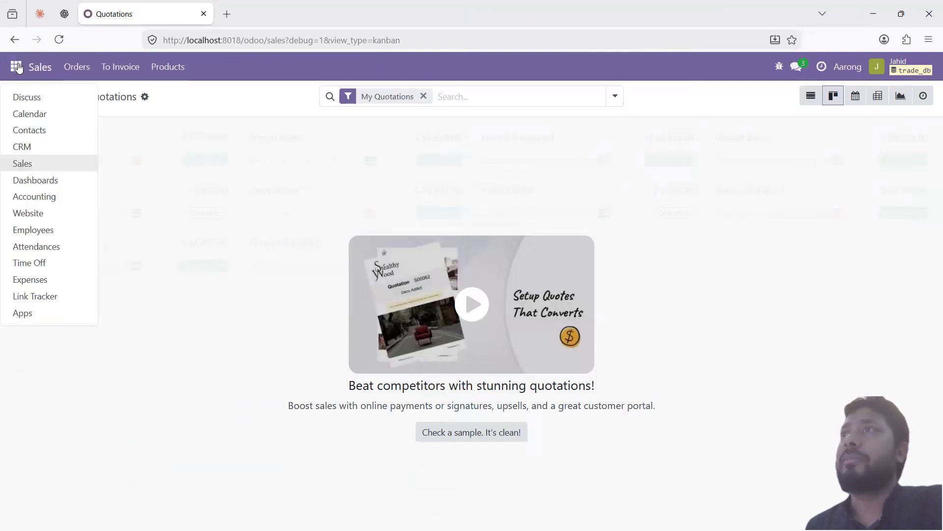
left_click(22, 164)
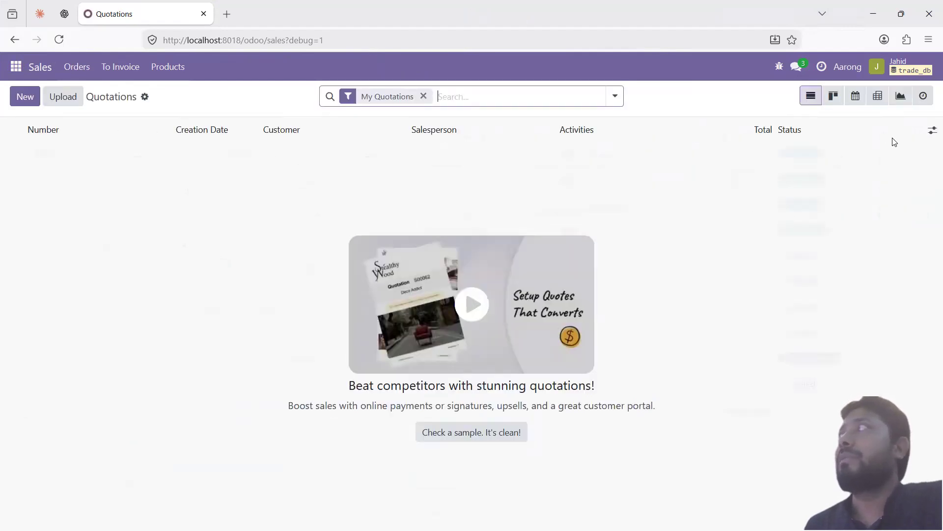
left_click(71, 67)
left_click(98, 101)
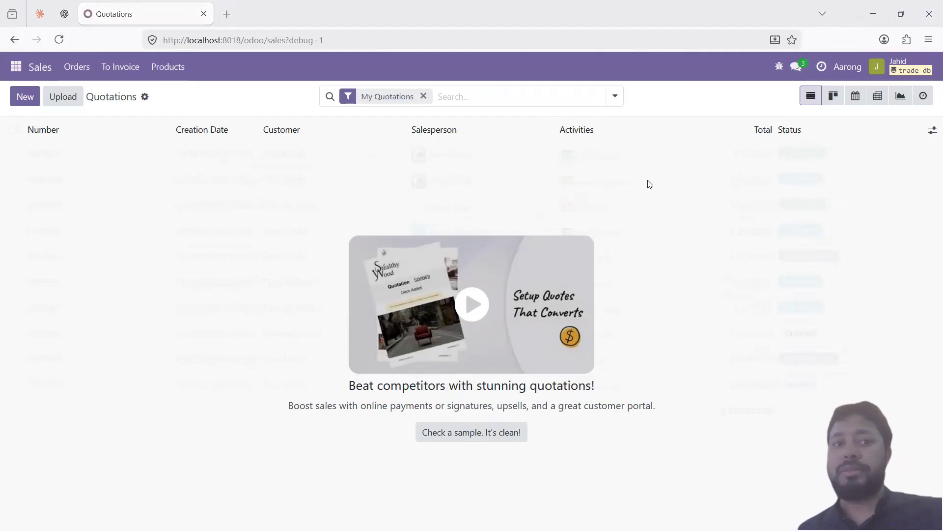
key("alt+Tab")
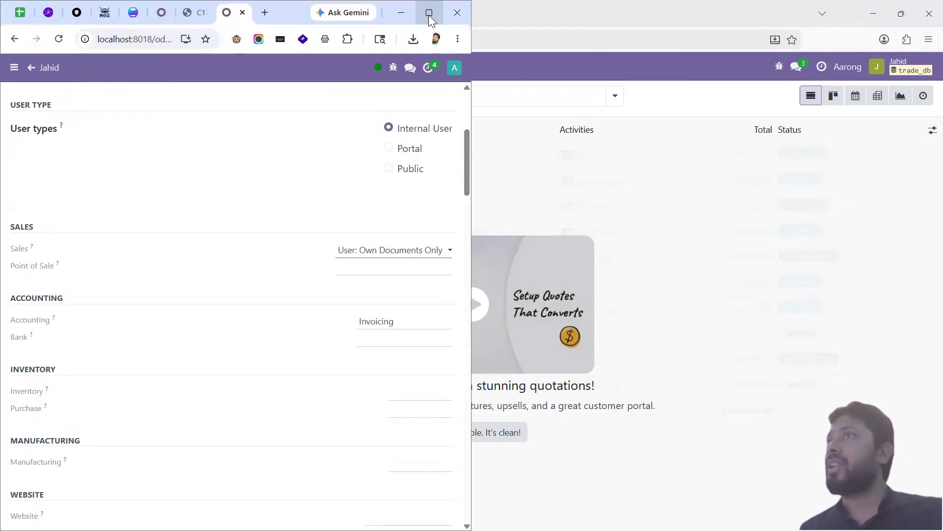
Step: Grant the test user Sales access User: All Documents, then reload their Quotations list
left_click(429, 15)
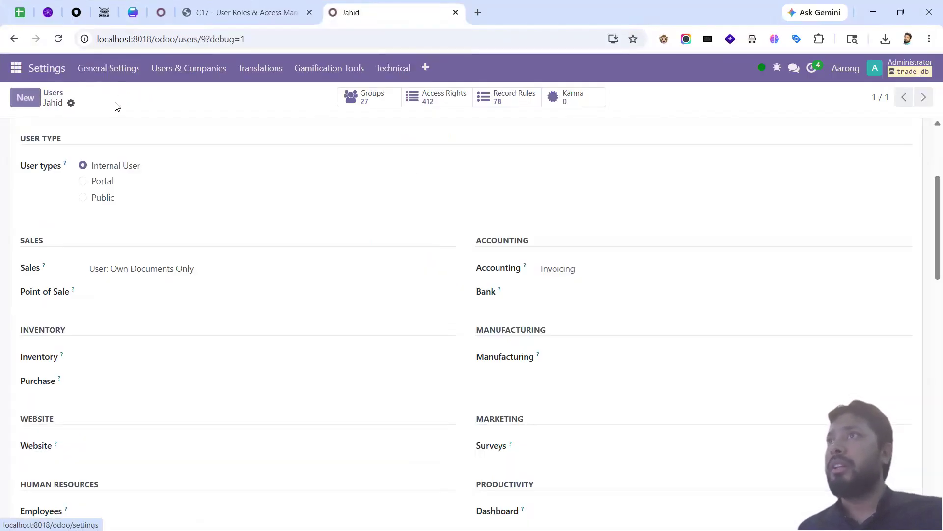
left_click(169, 274)
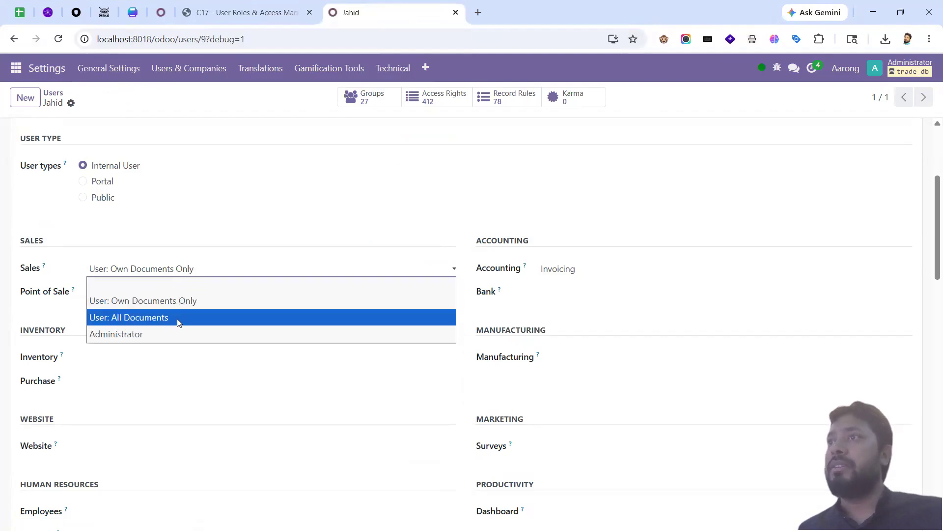
left_click(178, 317)
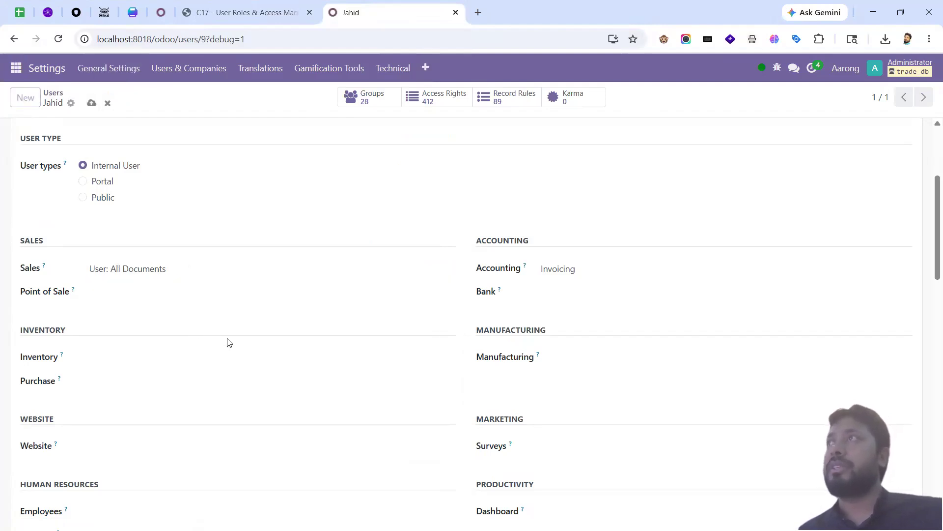
key("alt+Tab")
left_click(61, 46)
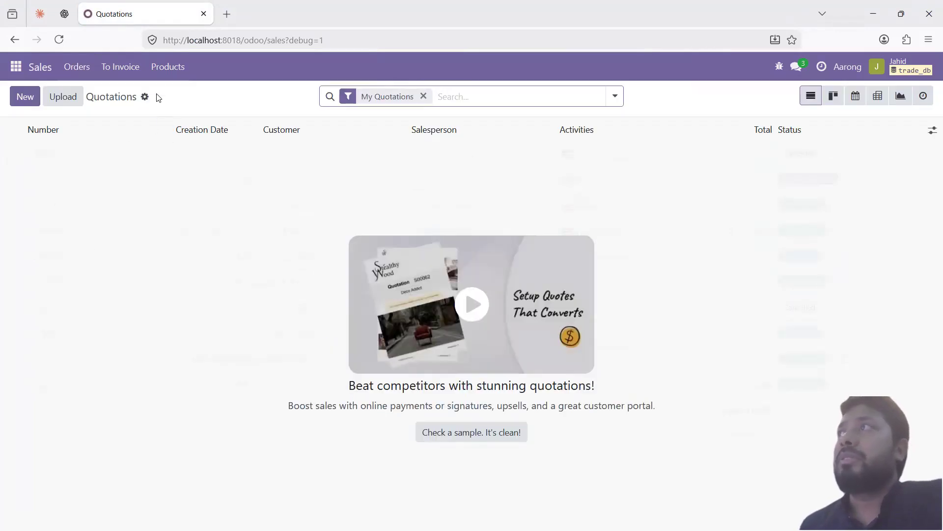
Step: Open the test user's Sales Orders list (nine orders, 2,342,011.00) and check their visible sales menus
left_click(80, 65)
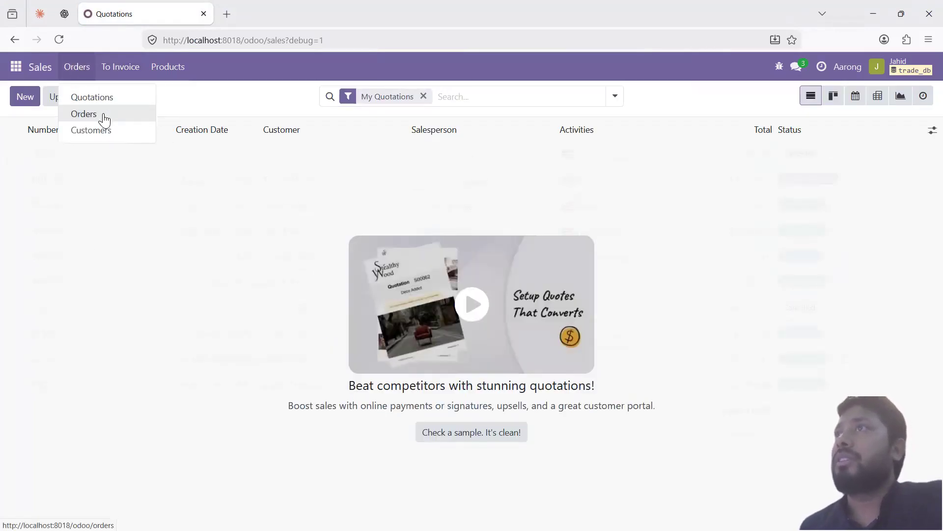
left_click(102, 114)
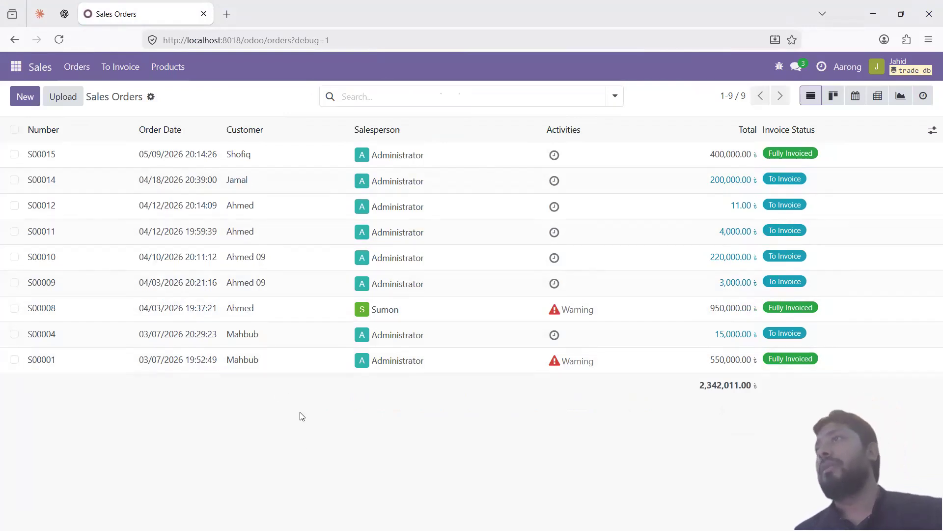
left_click(83, 73)
mouse_move(167, 69)
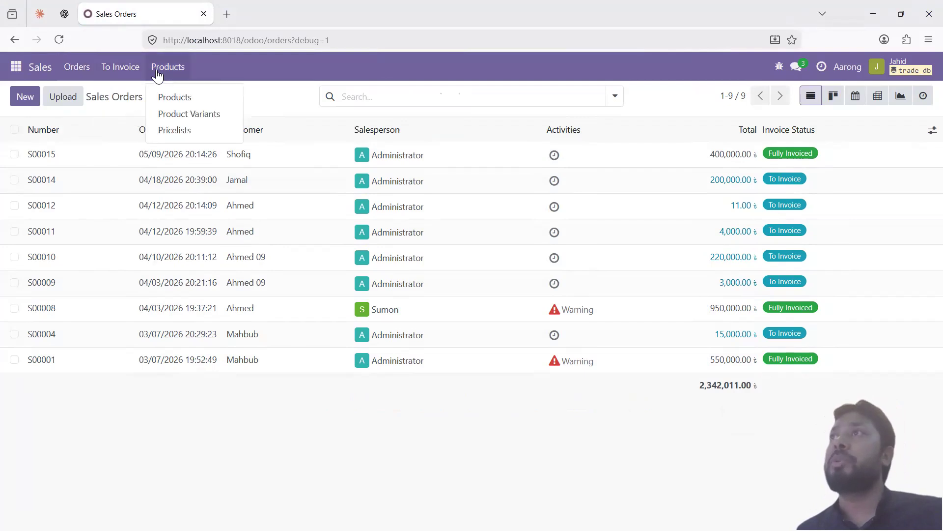
left_click(224, 80)
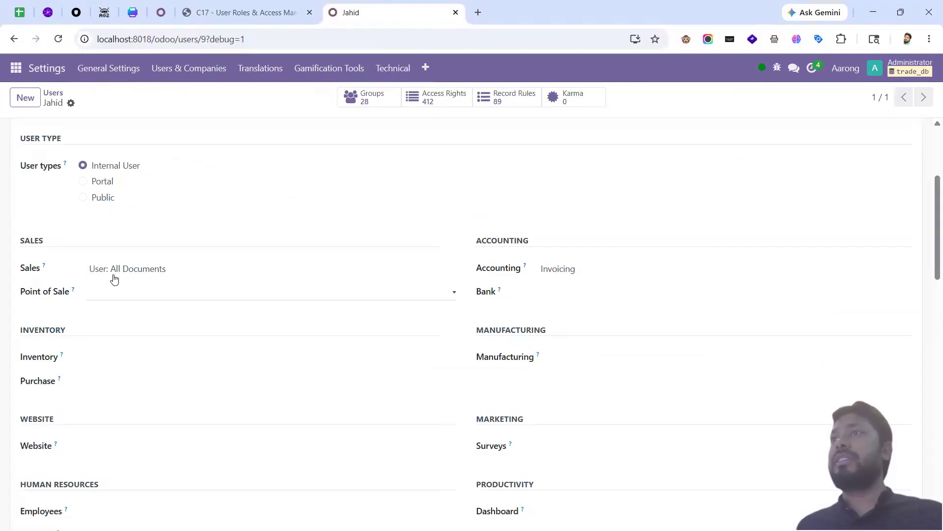
left_click(115, 274)
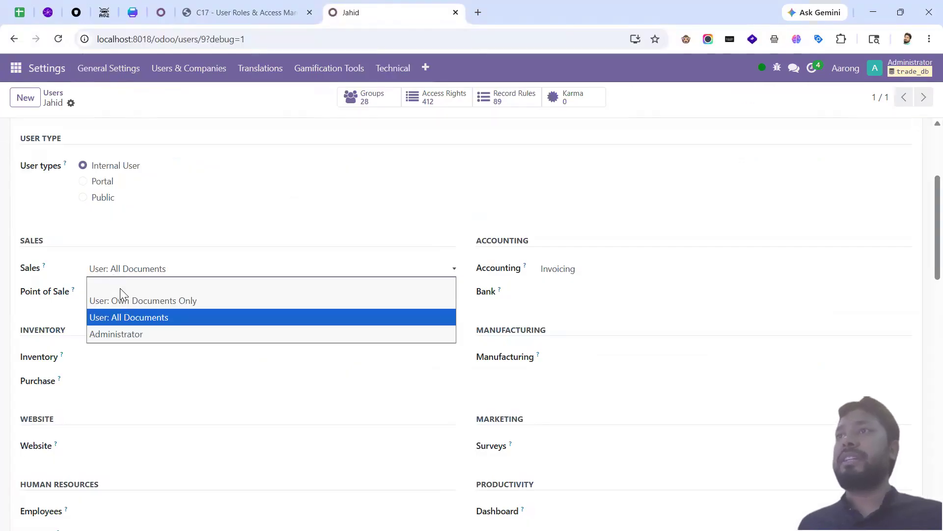
Step: Save Sales access as Administrator, then reload the test user's Sales Orders and inspect the new Configuration menu
left_click(131, 335)
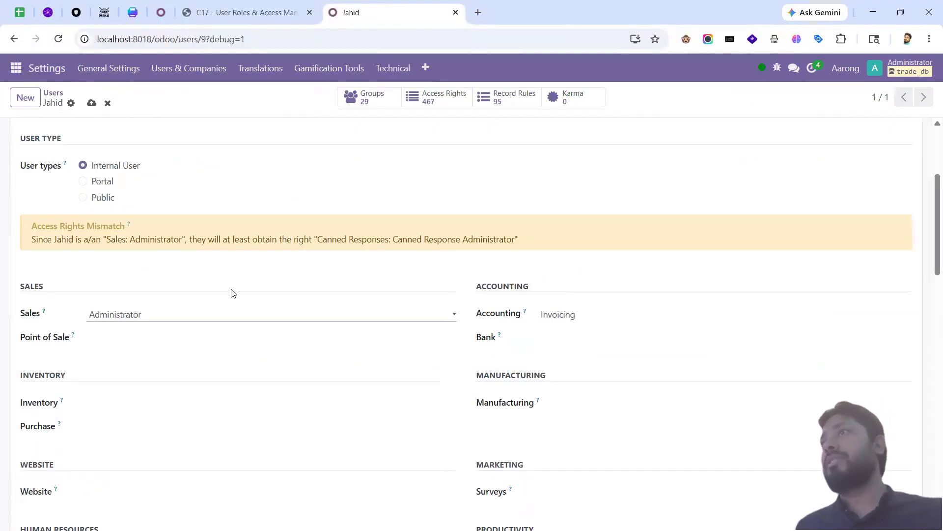
key("alt+s")
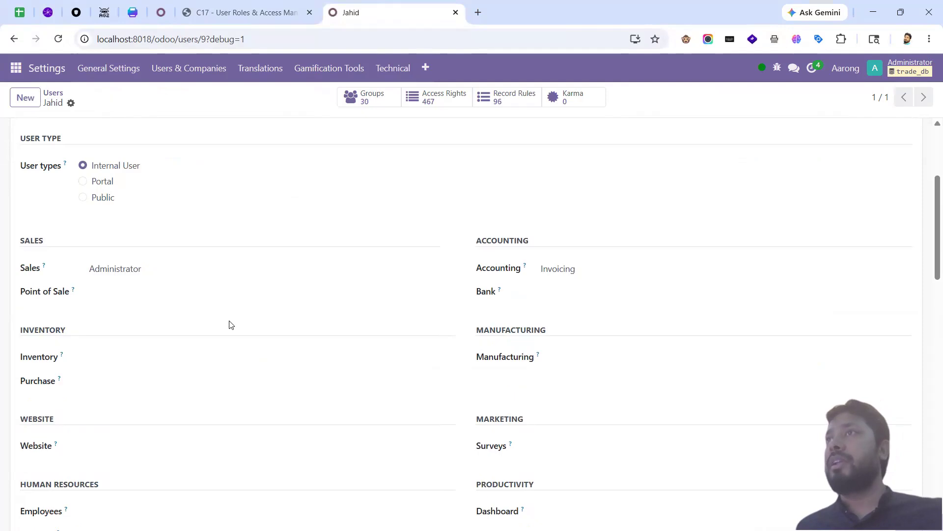
key("alt+Tab")
left_click(59, 39)
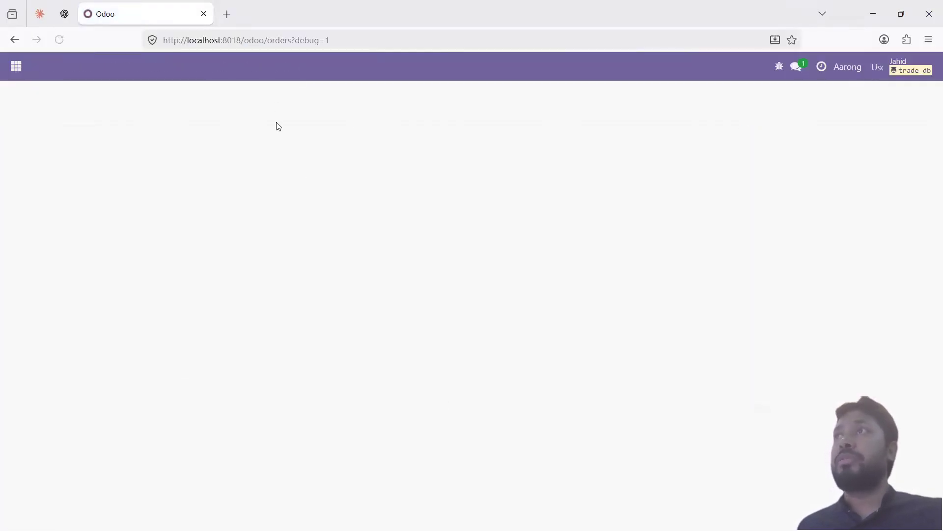
left_click(283, 69)
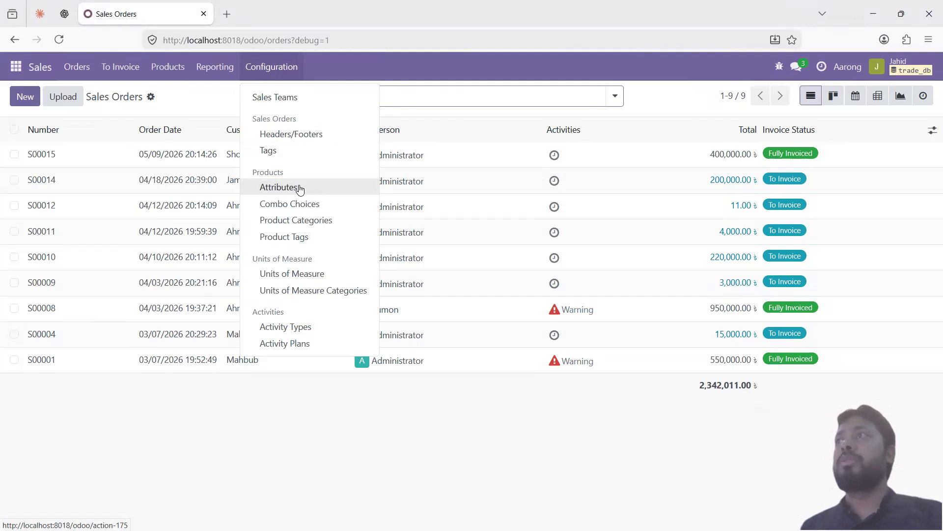
left_click(284, 422)
key("alt")
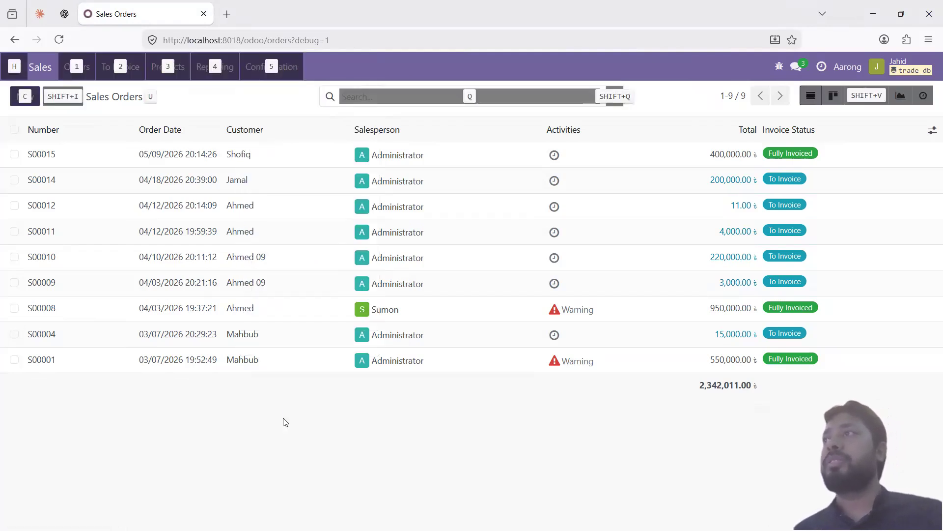
key("alt+Tab")
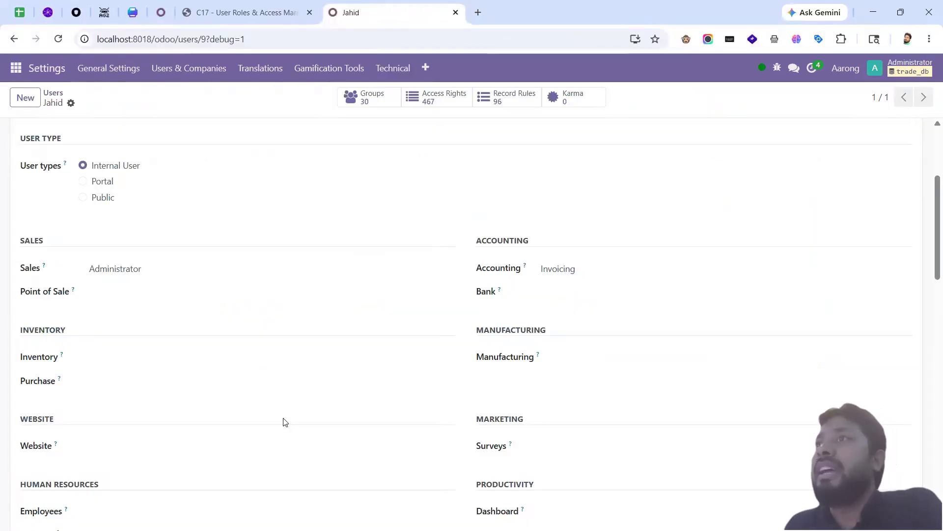
left_click(148, 292)
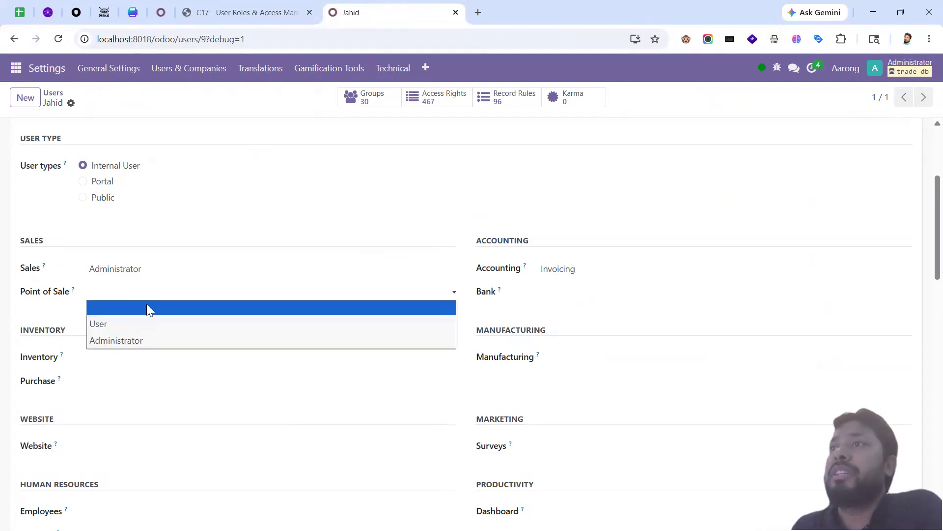
left_click(561, 270)
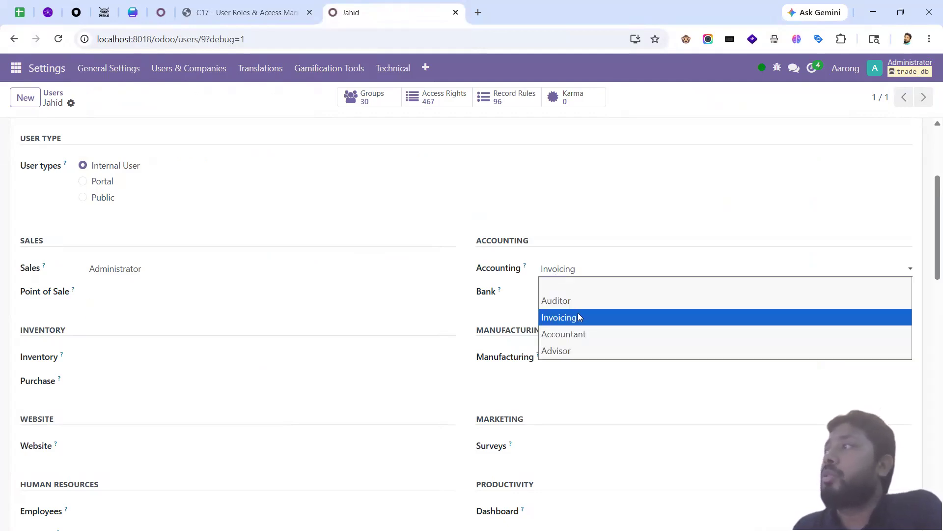
left_click(573, 293)
left_click(574, 302)
scroll(95, 236, "down", 3)
left_click(105, 238)
left_click(114, 261)
left_click(115, 263)
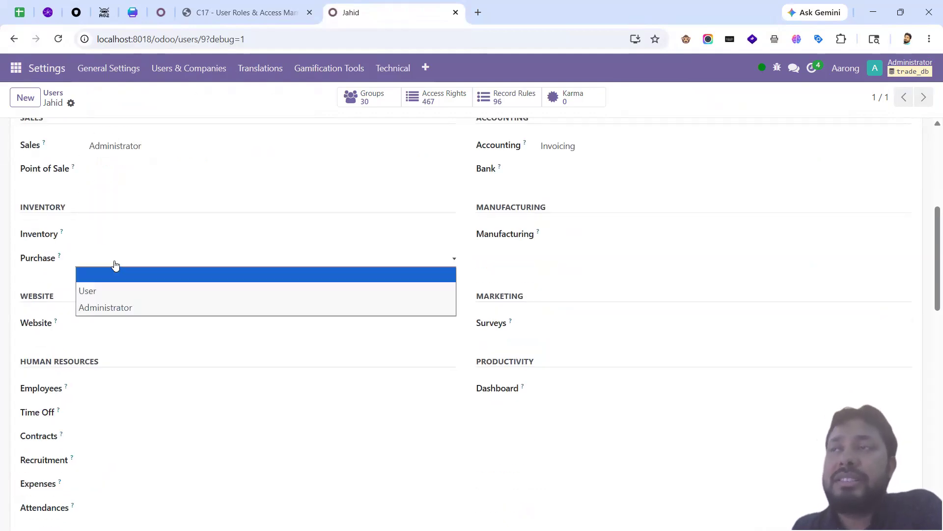
left_click(115, 264)
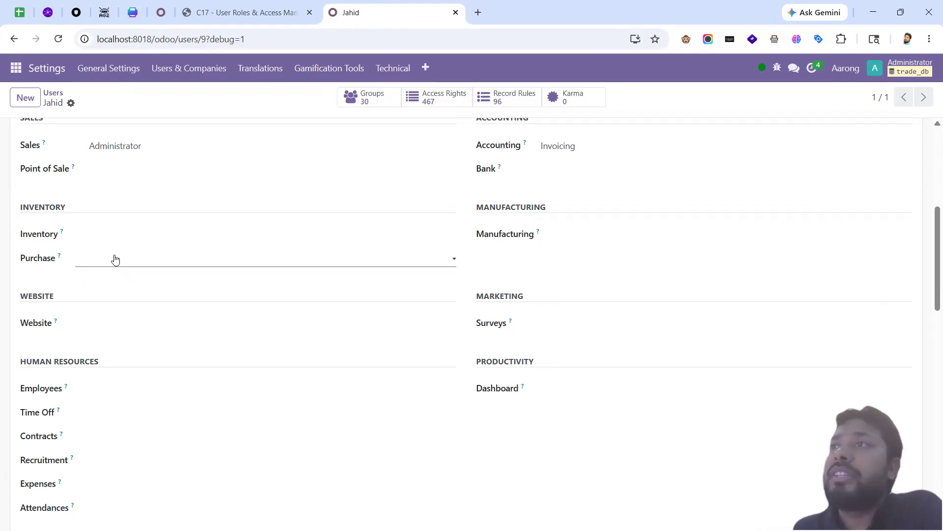
left_click(115, 260)
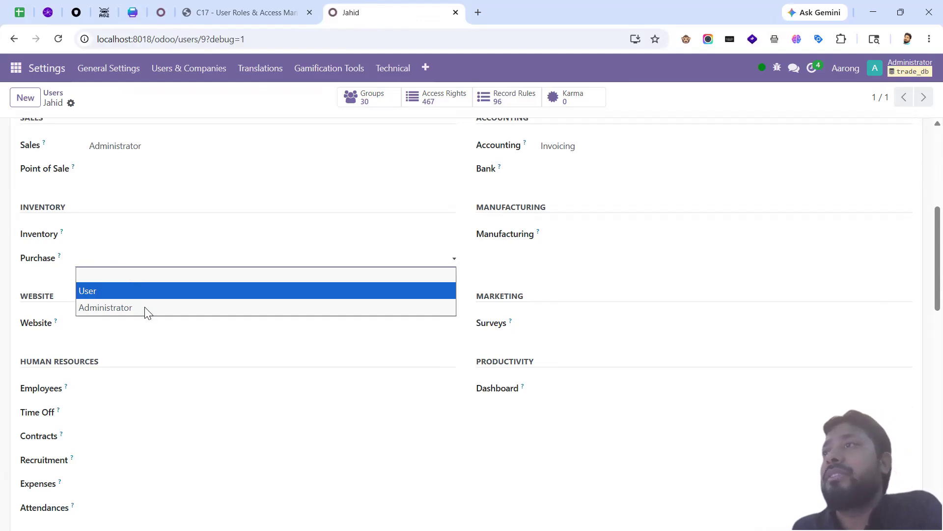
left_click(102, 325)
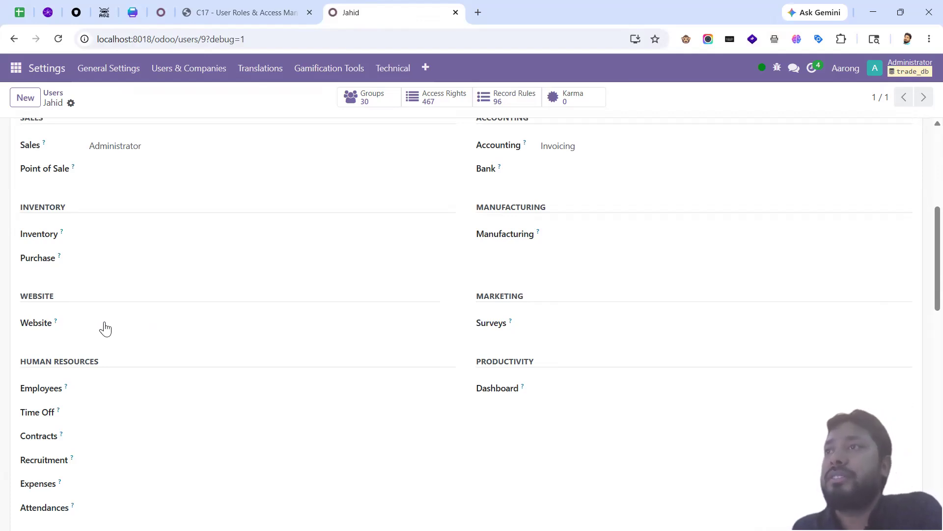
left_click(109, 329)
left_click(109, 333)
left_click(547, 328)
left_click(547, 335)
left_click(594, 242)
left_click(595, 247)
left_click(154, 387)
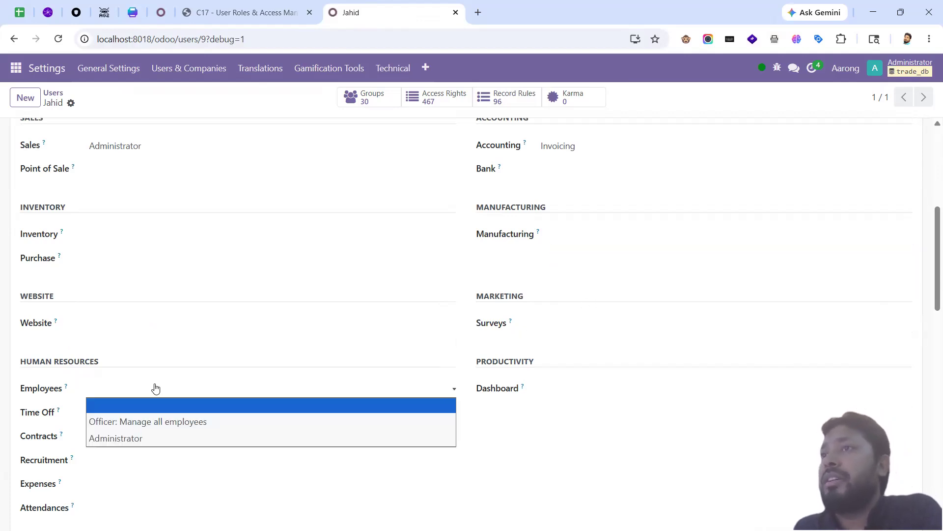
scroll(154, 387, "down", 2)
left_click(125, 270)
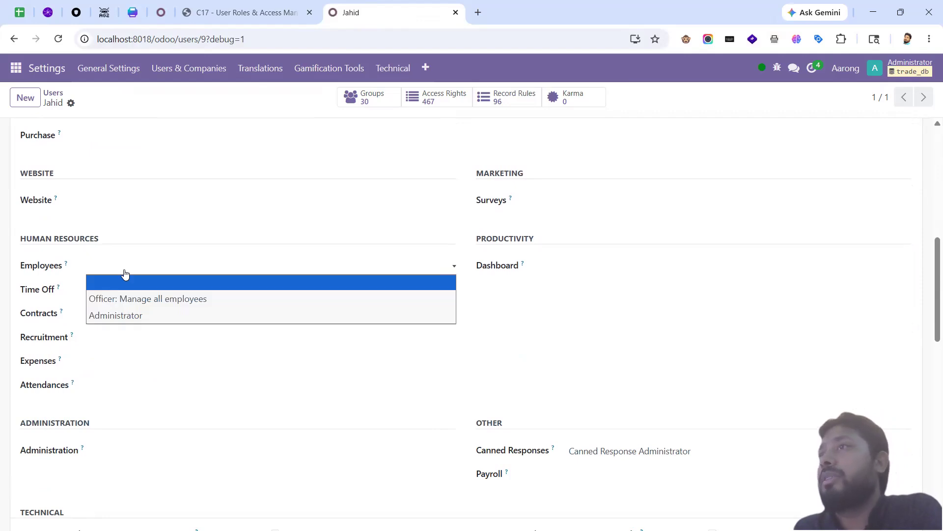
left_click(125, 274)
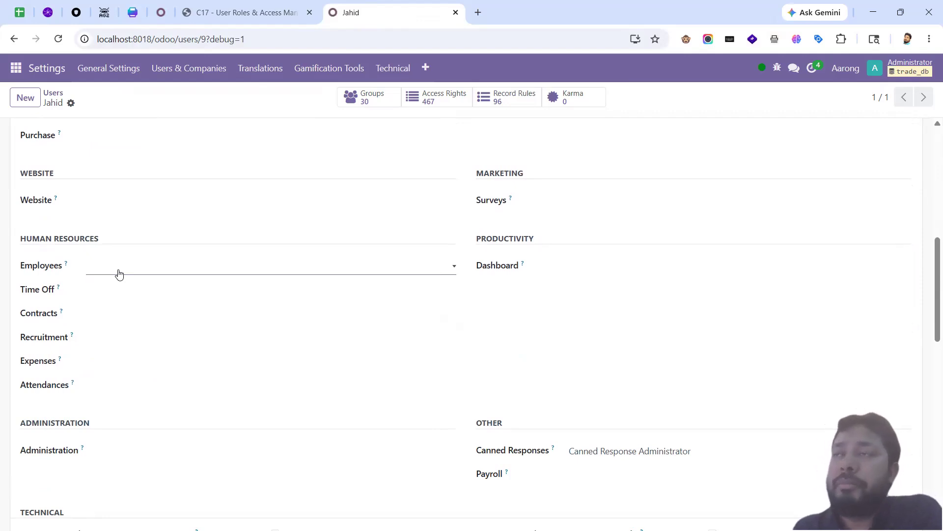
left_click(119, 275)
left_click(119, 277)
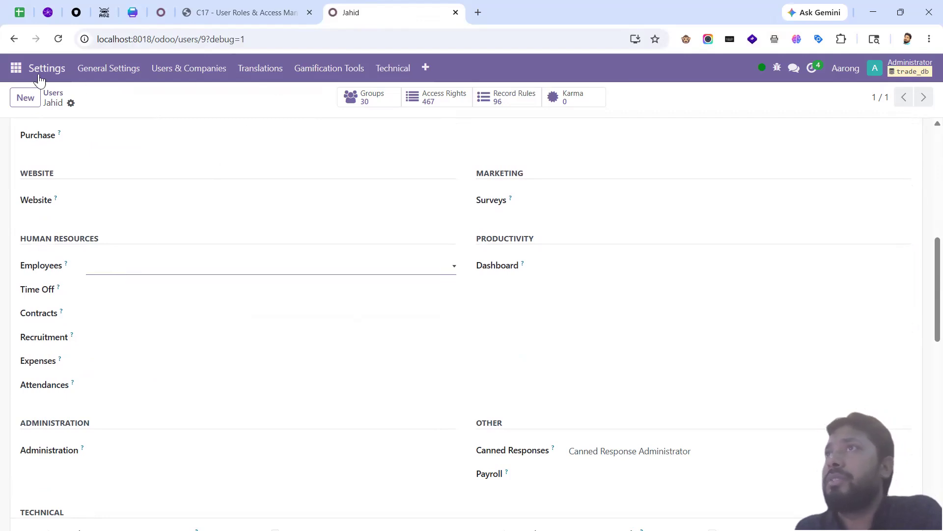
Step: Open the Accounting app in a separate browser tab and return to the test user's form
left_click(16, 67)
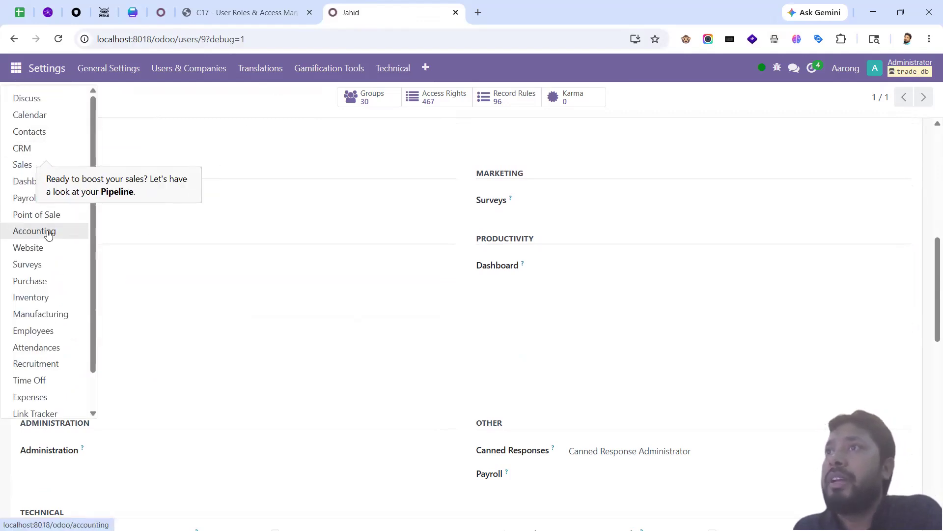
middle_click(48, 234)
left_click(501, 13)
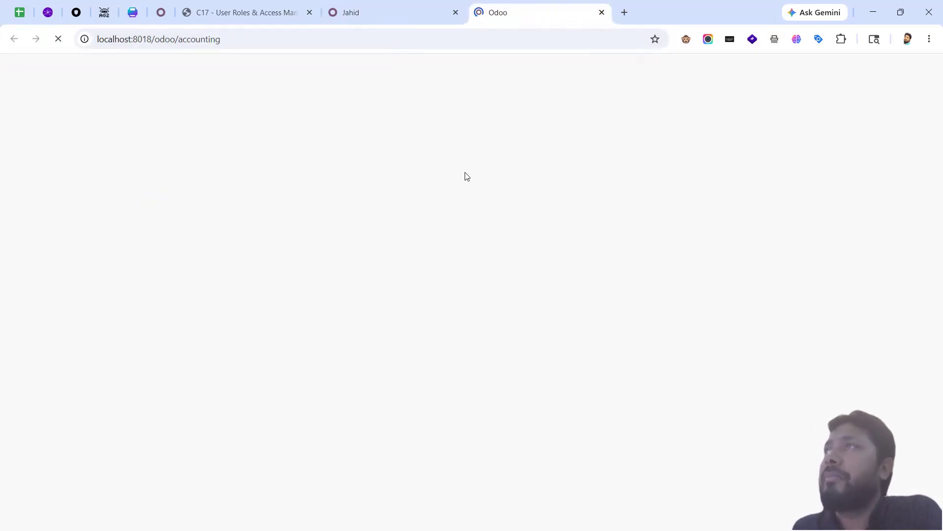
left_click(398, 15)
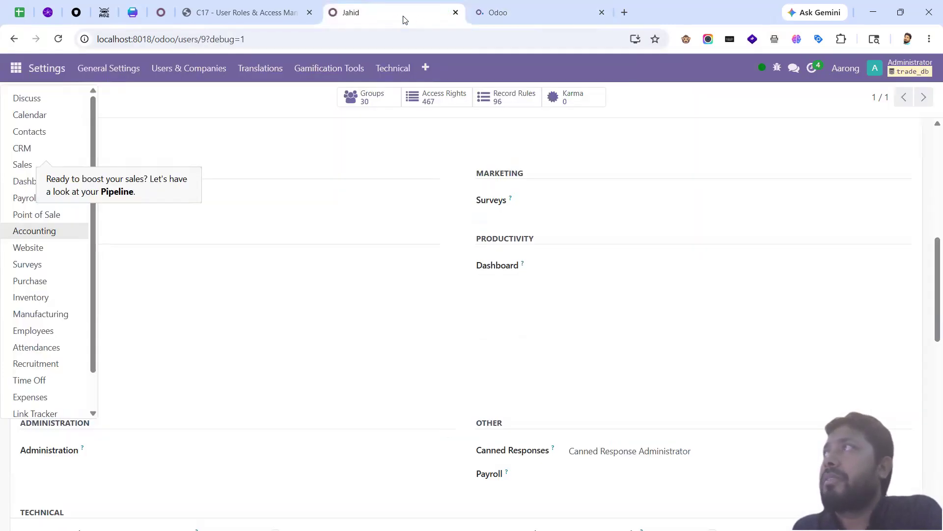
left_click(516, 12)
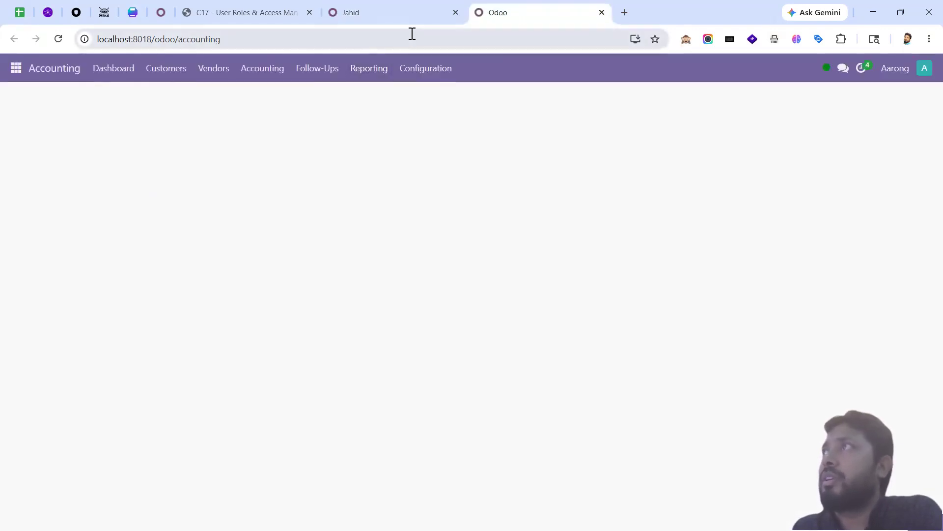
left_click(393, 13)
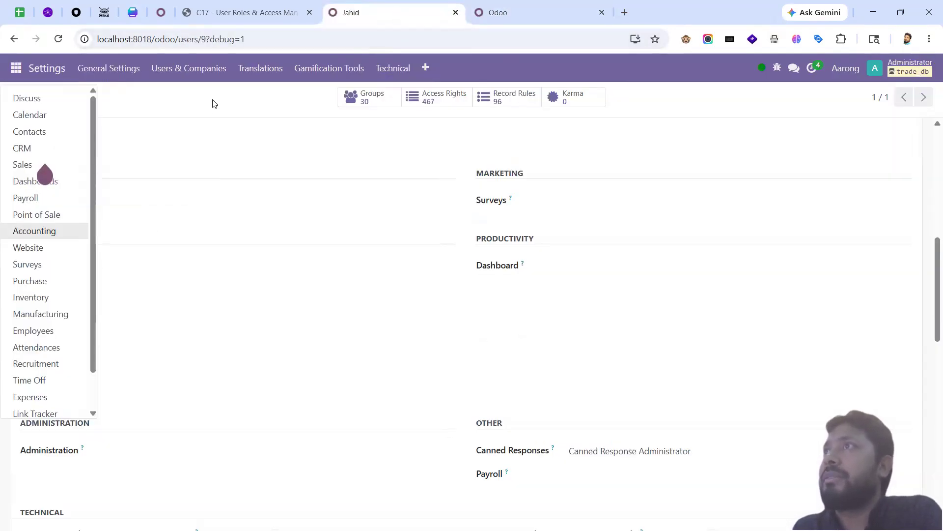
scroll(319, 319, "up", 8)
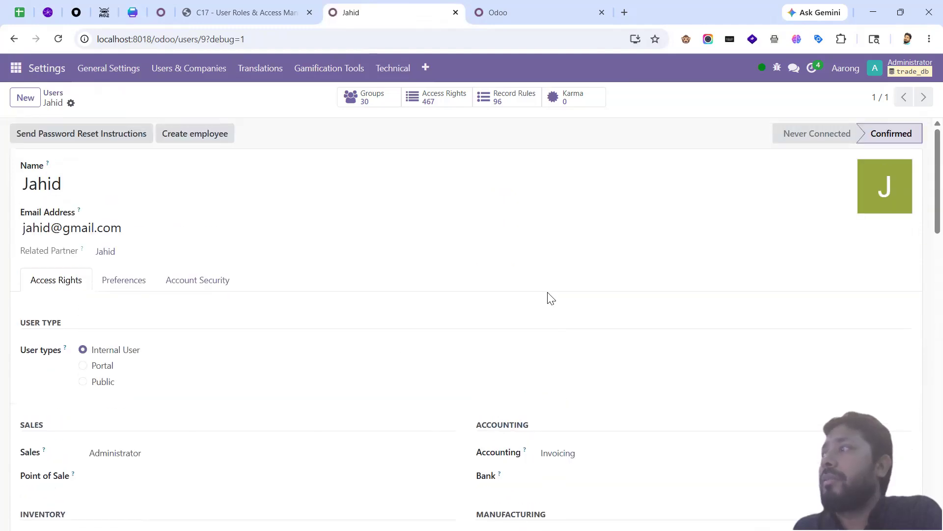
scroll(541, 339, "down", 4)
Step: Clear the test user's Accounting access and open the Groups list in a new tab
left_click(585, 270)
left_click(592, 280)
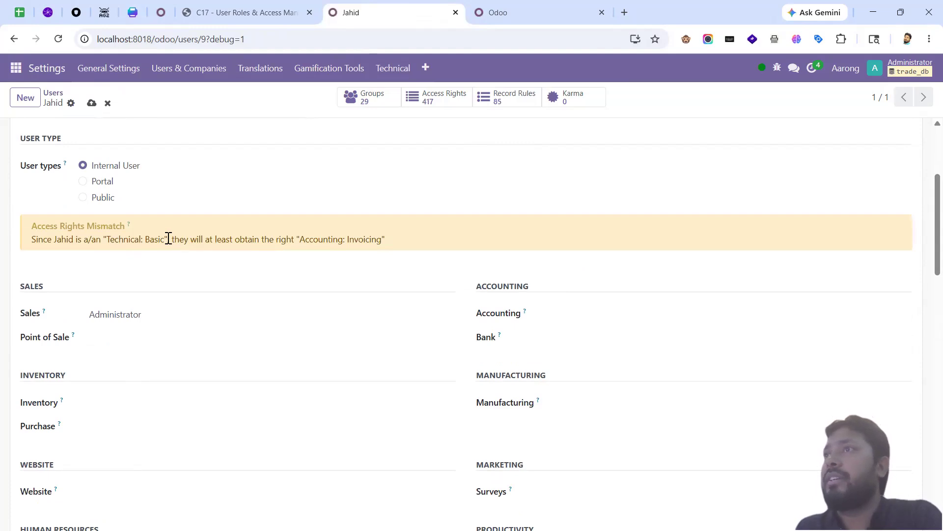
left_click(198, 61)
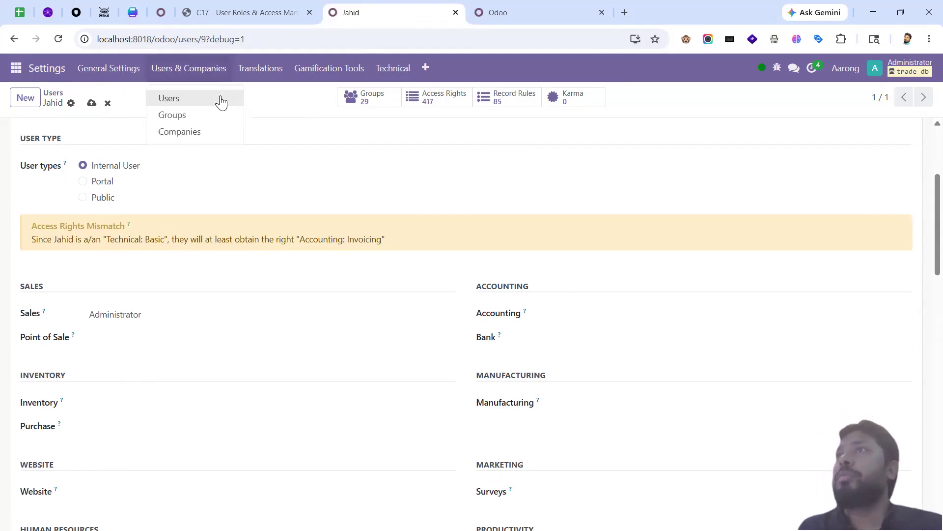
middle_click(214, 123)
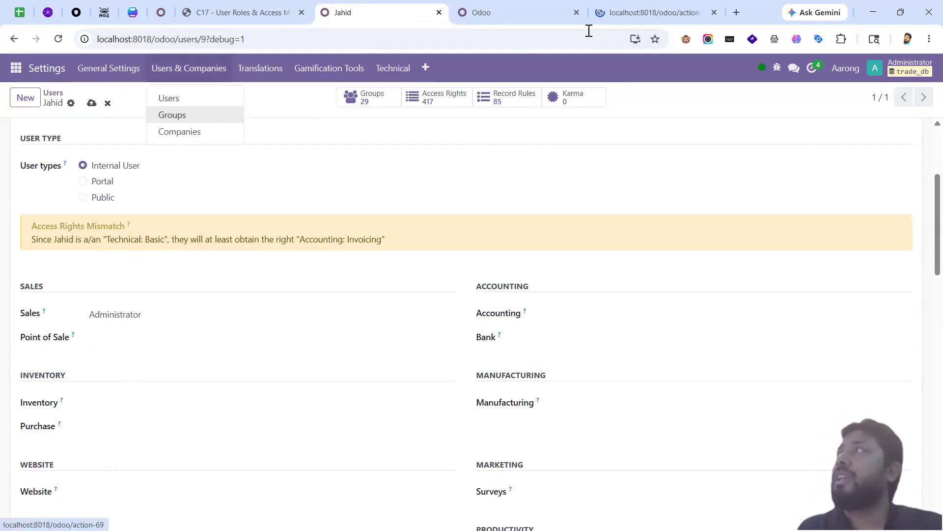
Step: Place the Groups tab beside the user form tab and go back to the user's form
left_click(654, 12)
left_click_drag(545, 16, 496, 19)
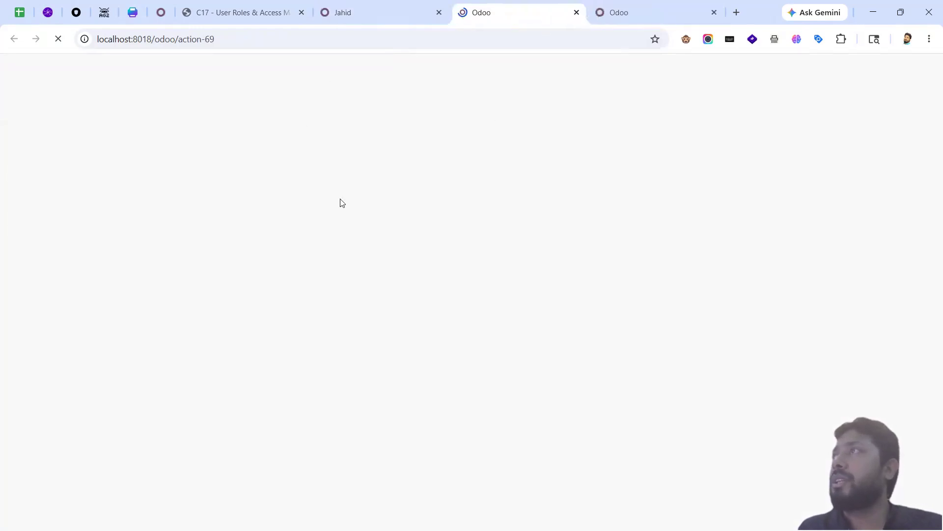
left_click(387, 16)
left_click(481, 13)
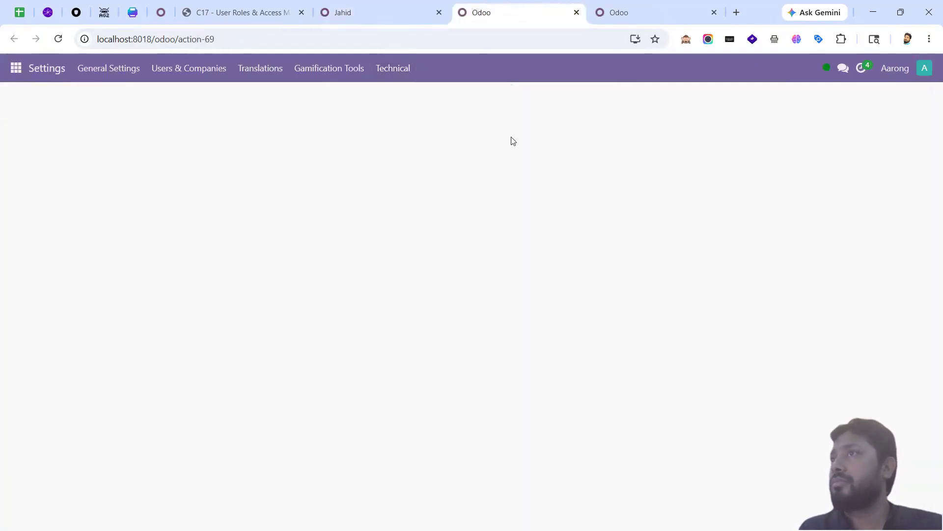
left_click(362, 14)
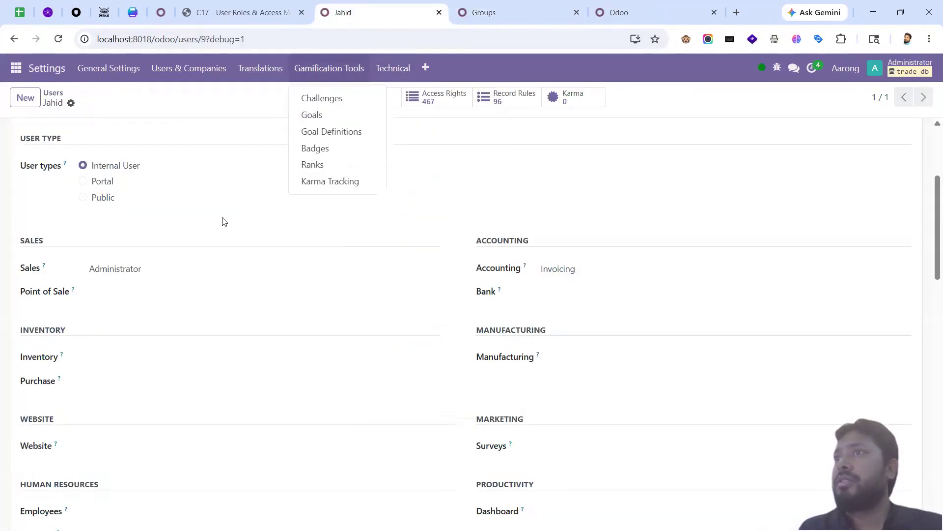
left_click(130, 268)
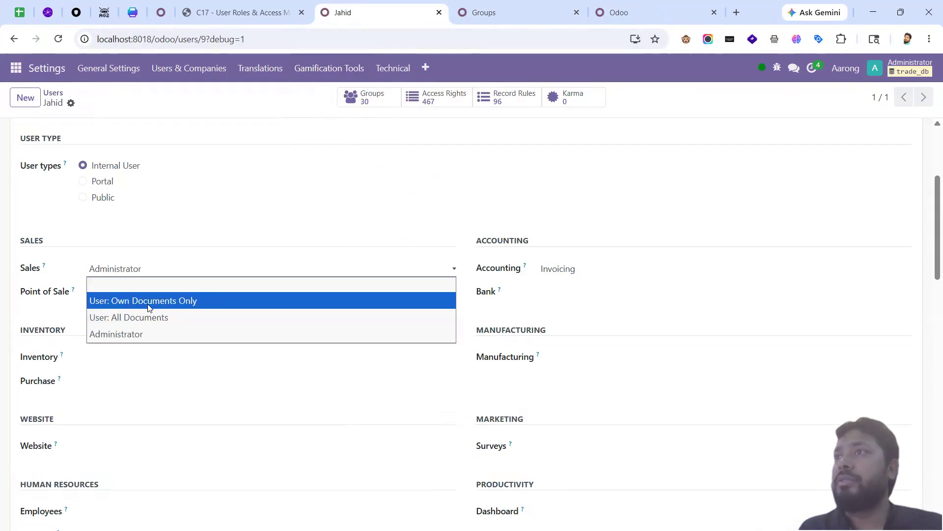
Step: Search the Groups list for 'own documents'
left_click(476, 16)
left_click(485, 23)
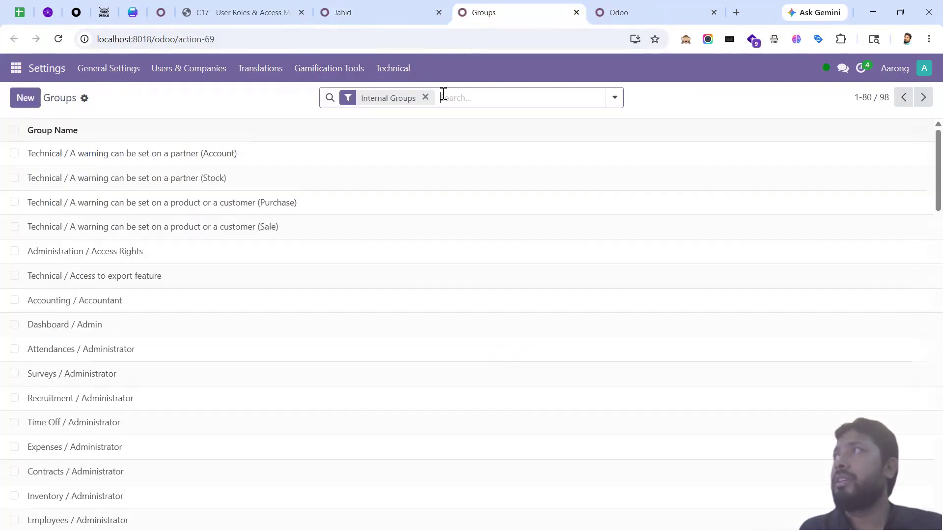
left_click(472, 99)
type("own d")
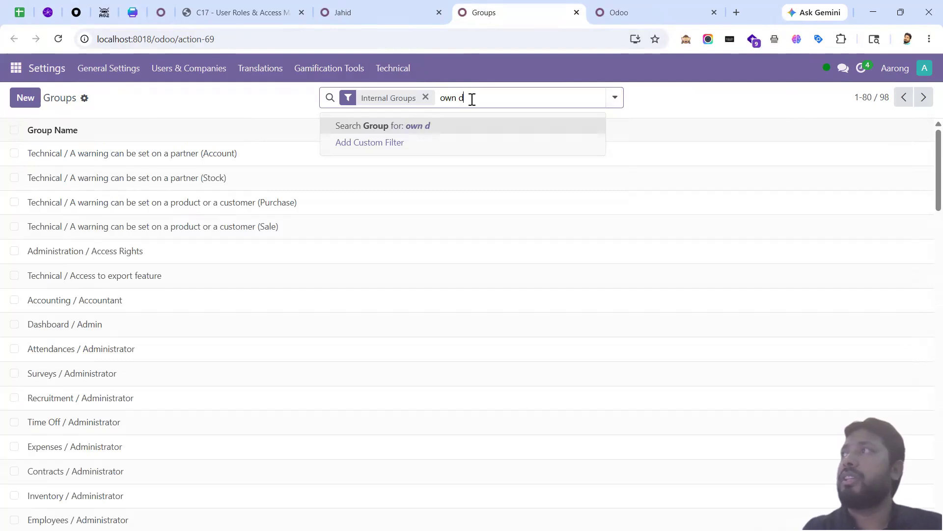
type("ocuments")
key("Return")
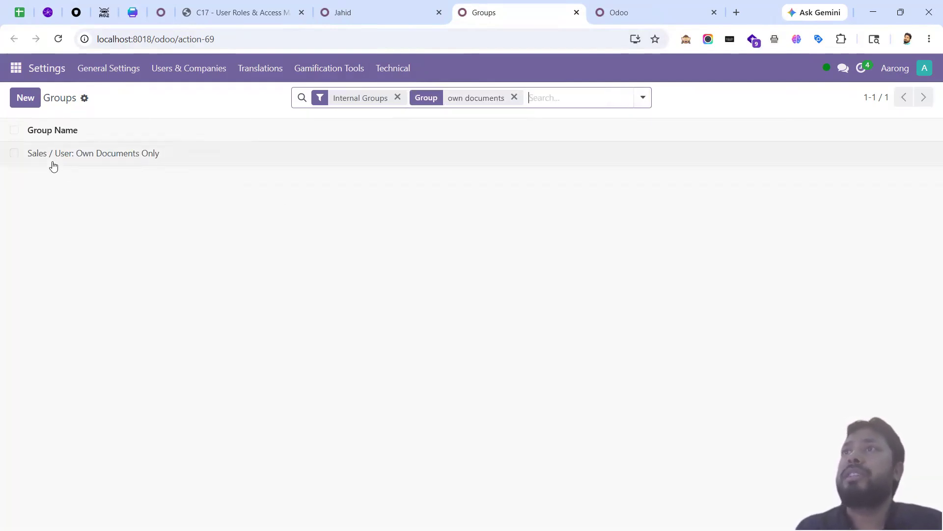
Step: Set the test user's Sales access to User: Own Documents Only and save
left_click(339, 16)
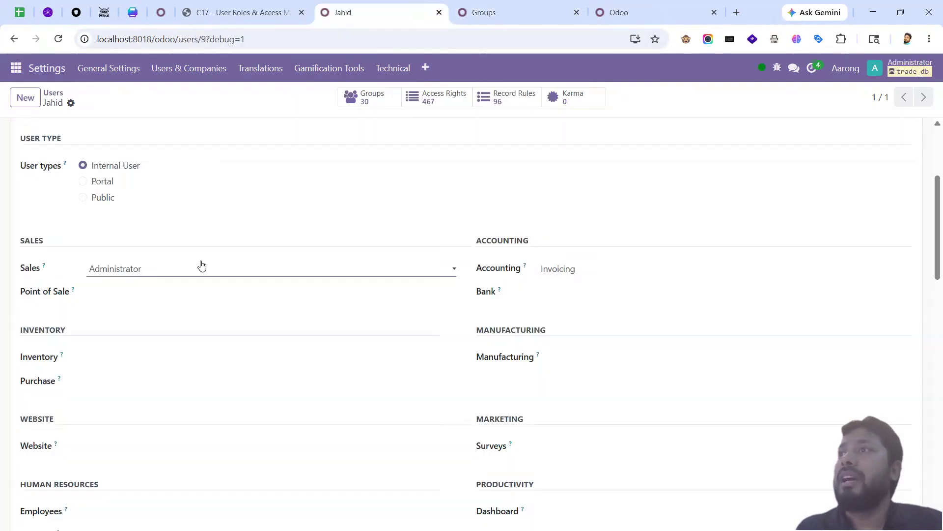
left_click(177, 274)
left_click(165, 301)
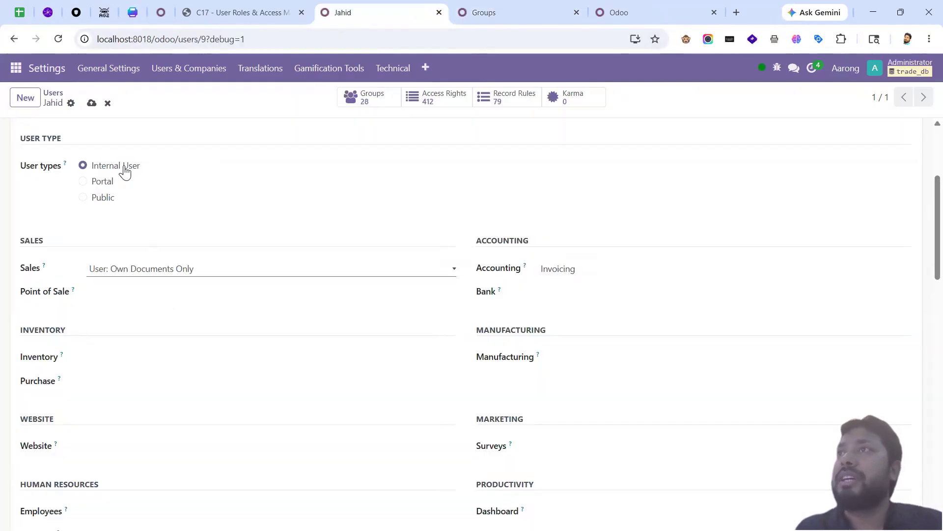
left_click(92, 103)
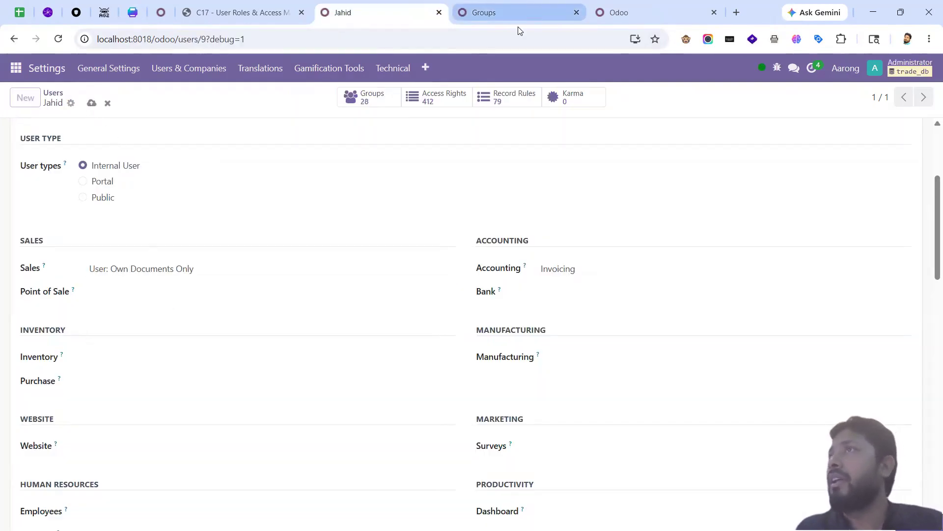
left_click(516, 14)
Step: Open the Sales / User: Own Documents Only group and review its menus, views, access rights and record rules
left_click(128, 155)
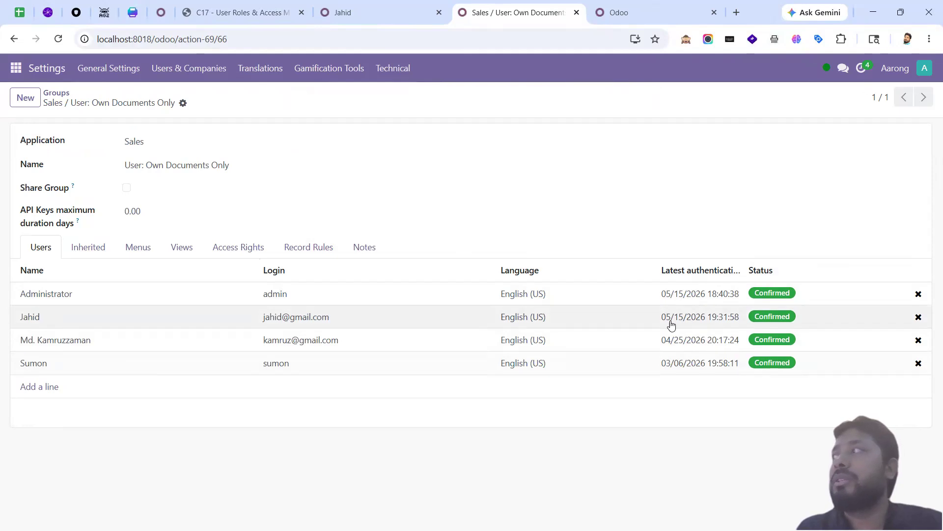
left_click(142, 247)
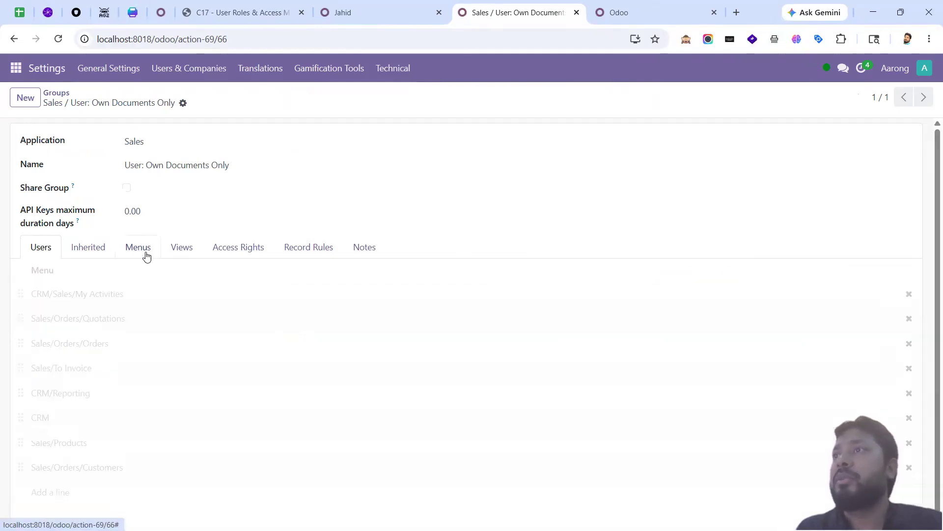
left_click(180, 247)
left_click(227, 246)
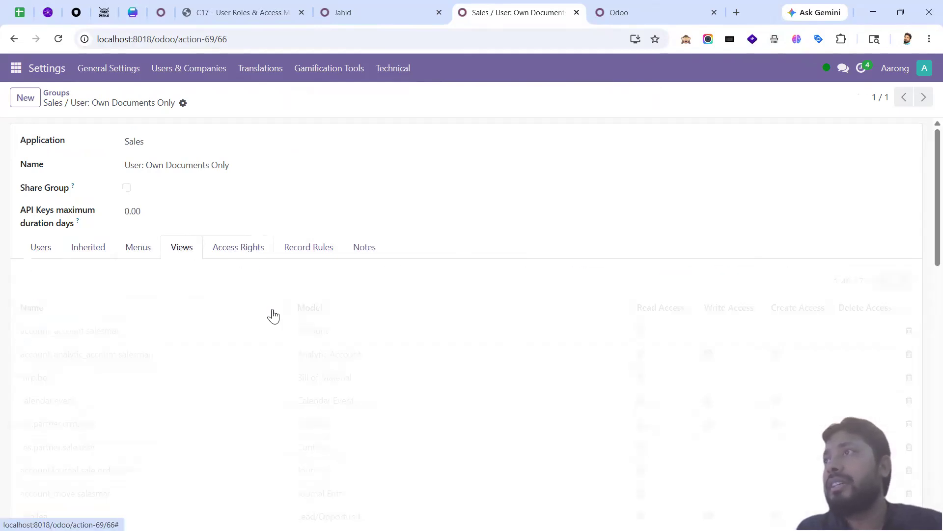
left_click(307, 251)
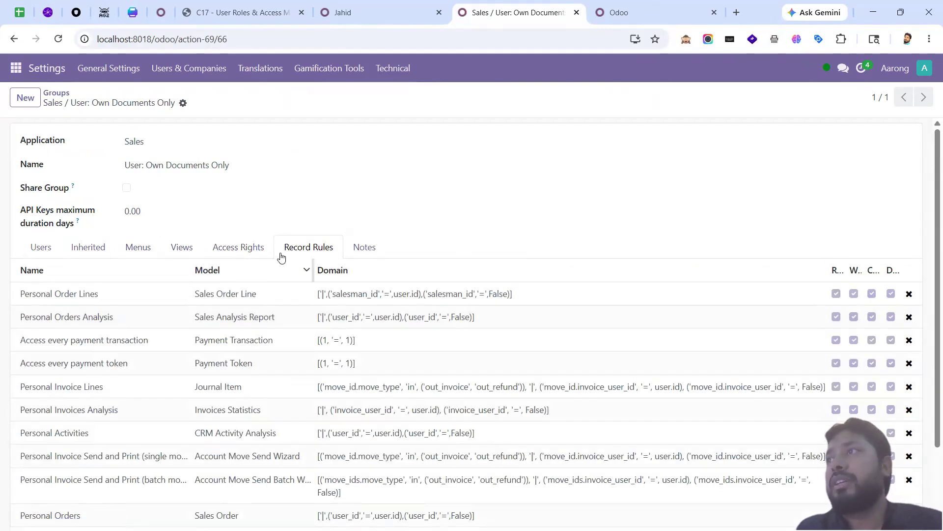
left_click(239, 246)
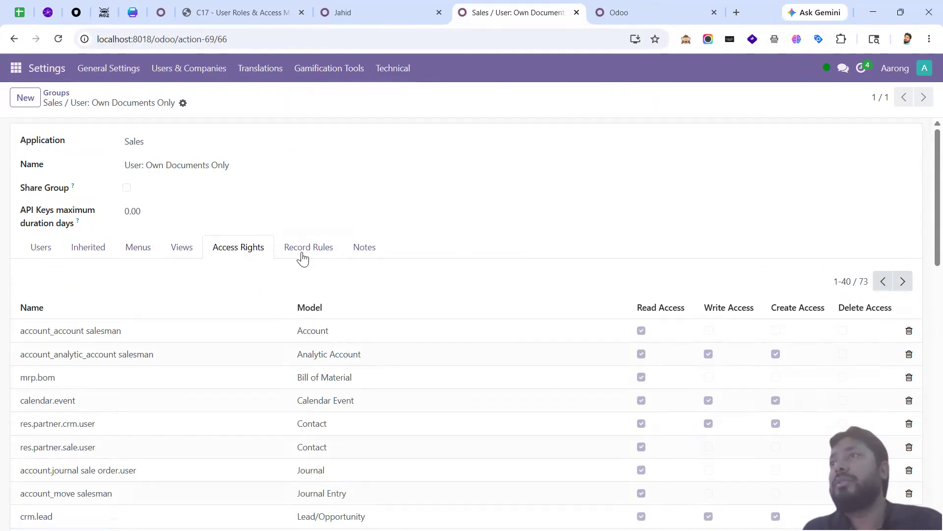
left_click(153, 253)
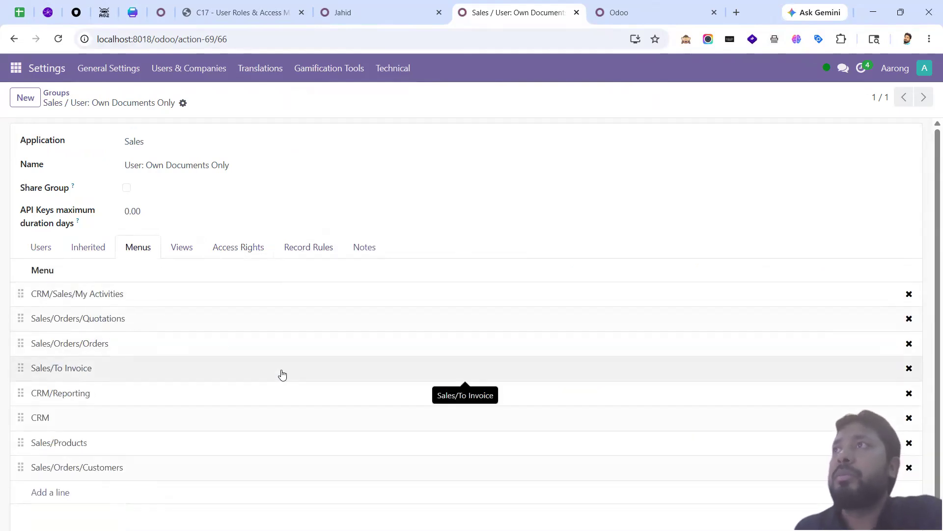
Step: Re-examine the group's 73 access rights and its record rules in detail
left_click(166, 73)
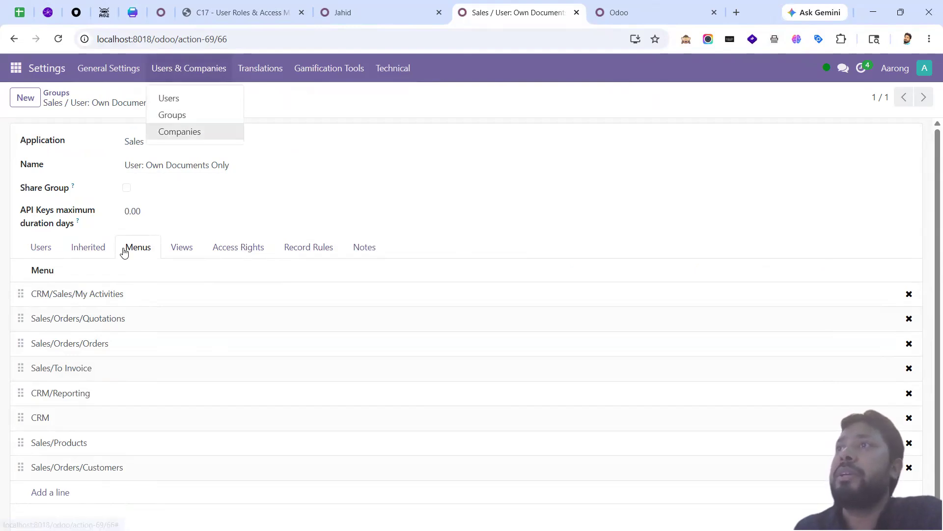
left_click(208, 226)
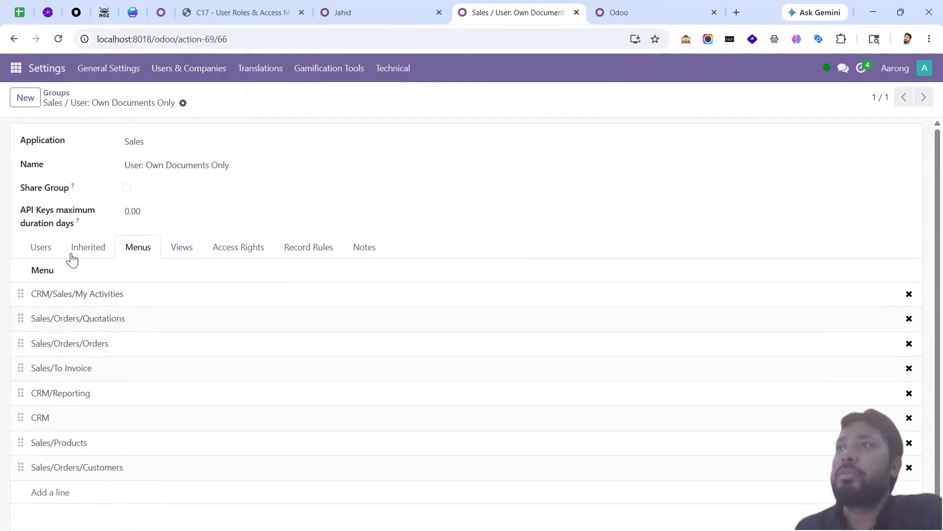
double_click(127, 104)
triple_click(127, 104)
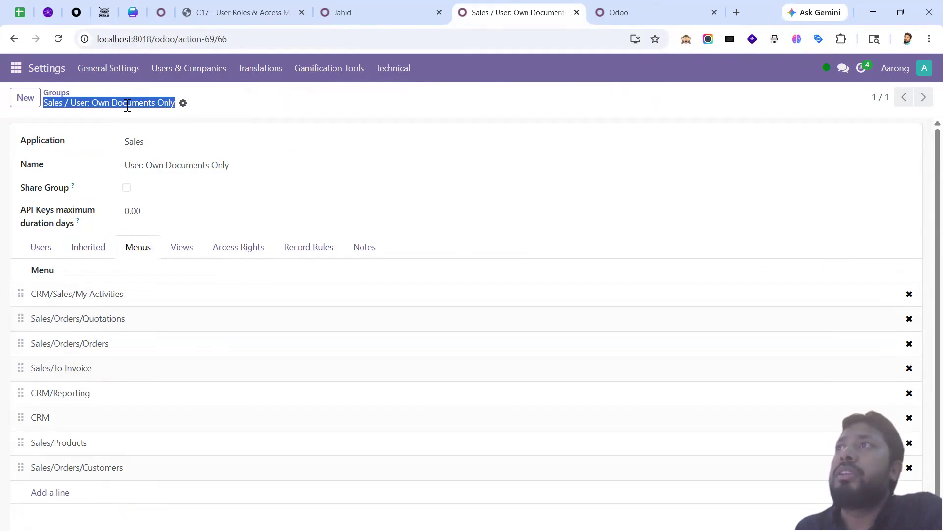
left_click(126, 105)
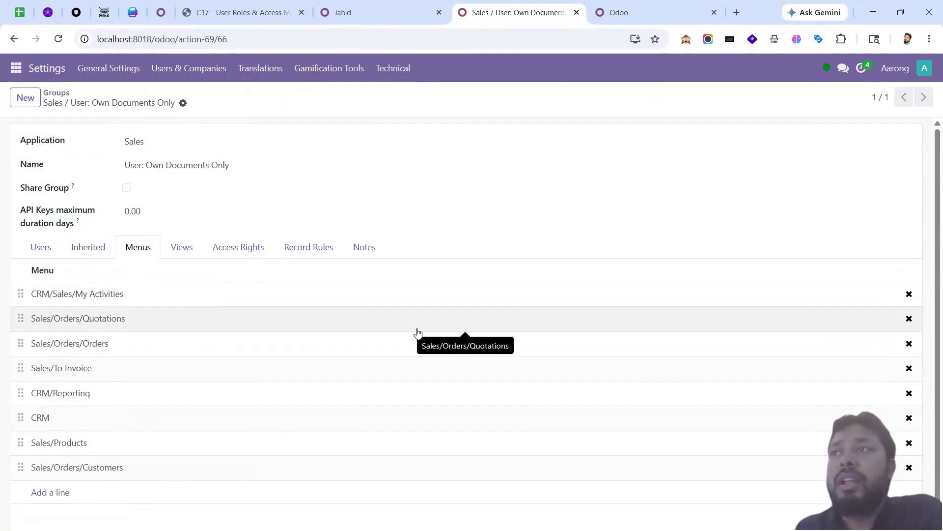
left_click(256, 253)
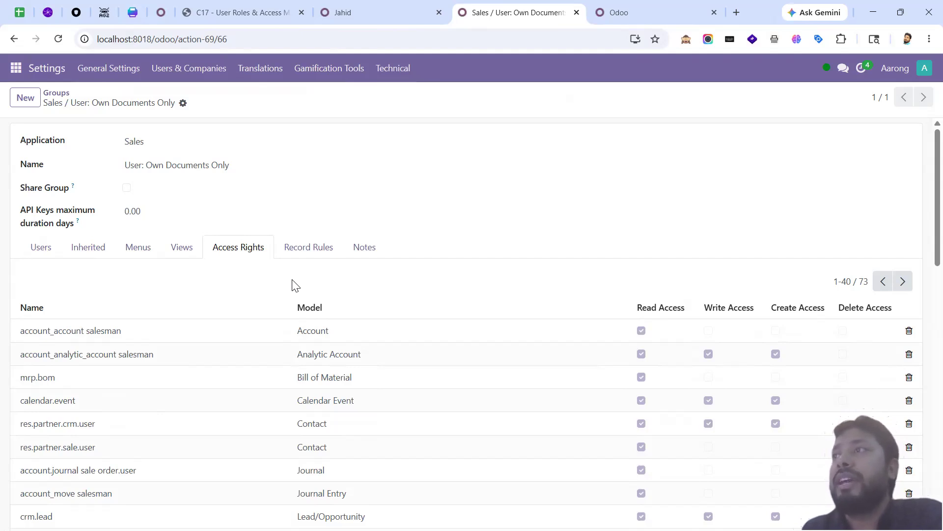
scroll(305, 290, "down", 2)
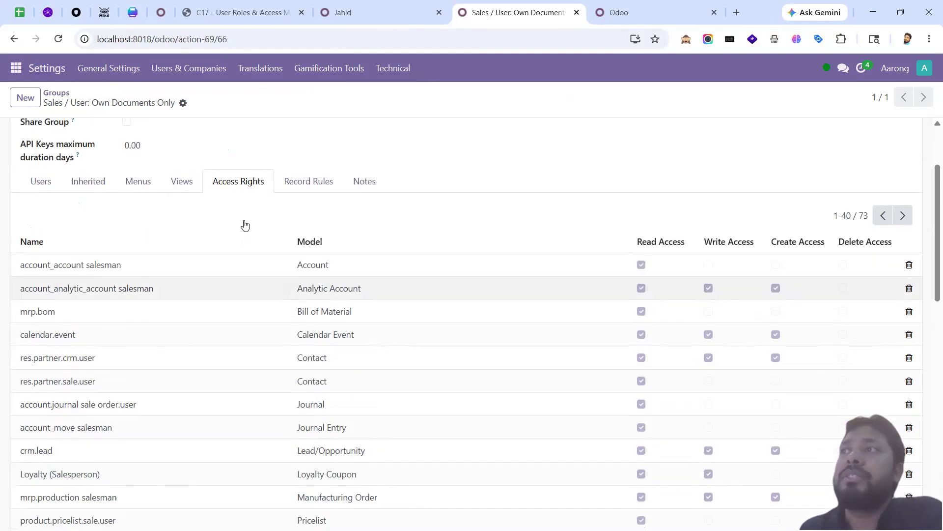
scroll(404, 288, "up", 2)
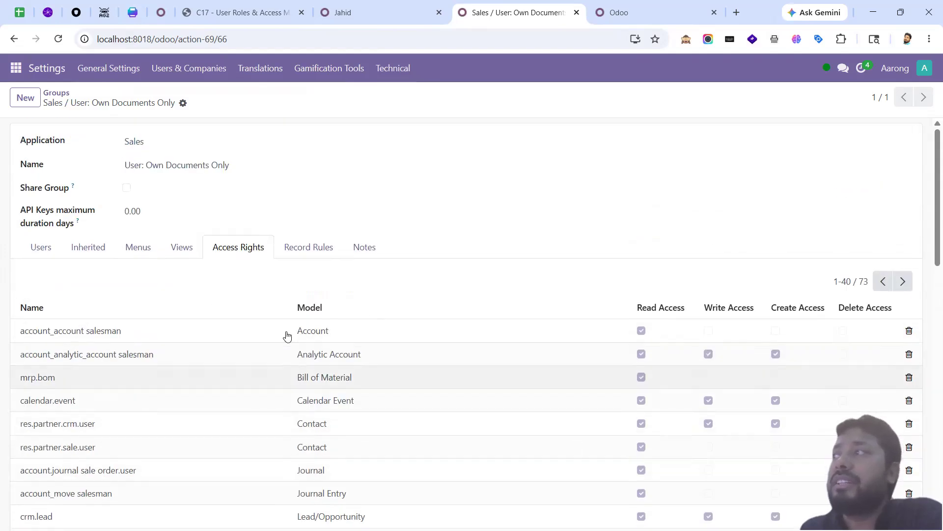
left_click(320, 249)
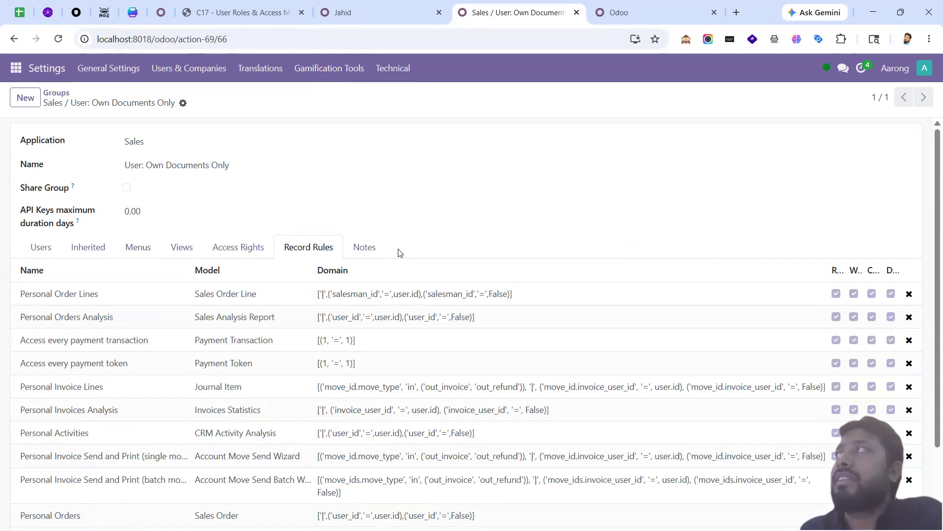
left_click(652, 11)
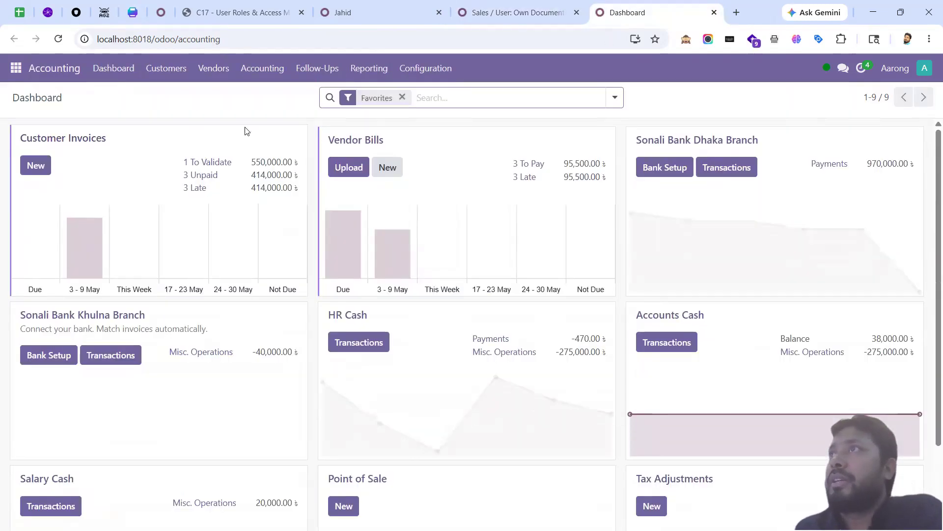
Step: Create and save a zero-amount draft customer invoice for the chosen customer, then return to the invoices list
left_click(181, 69)
left_click(189, 99)
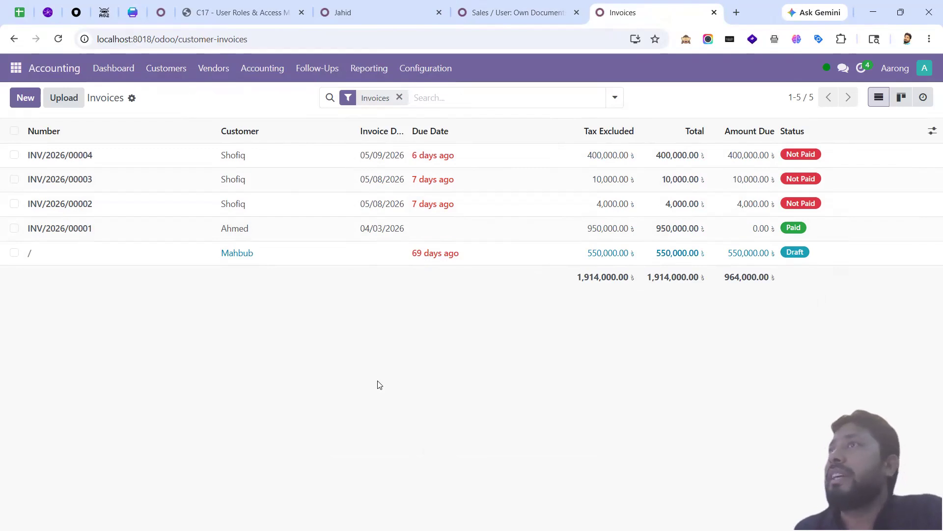
left_click(18, 99)
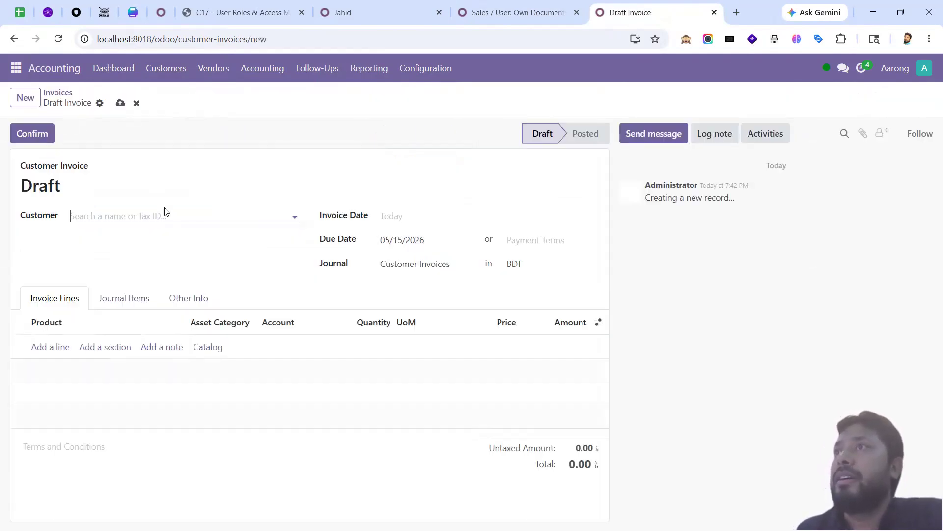
left_click(166, 212)
left_click(115, 254)
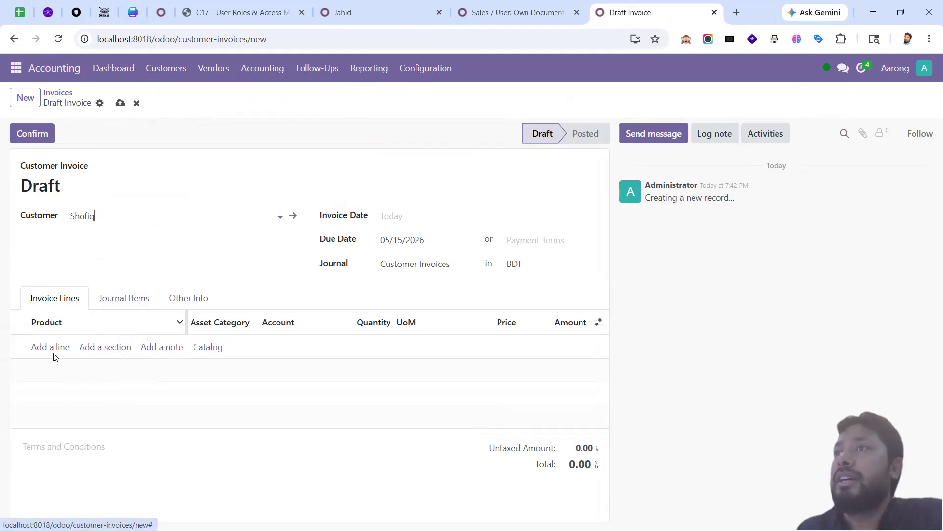
left_click(120, 103)
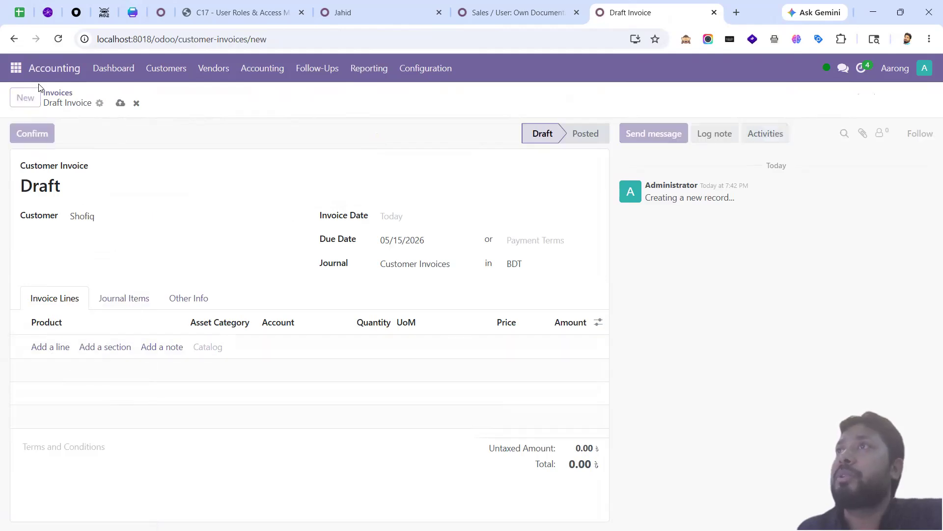
left_click(62, 92)
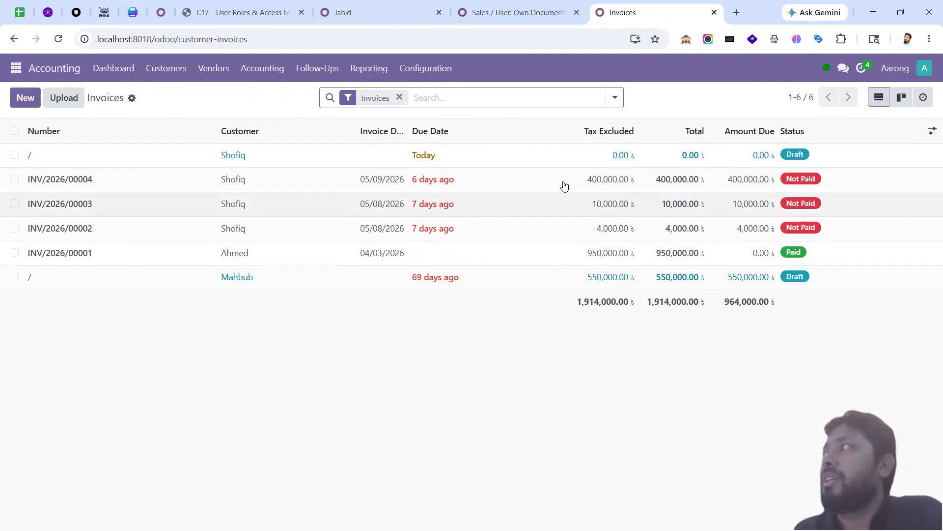
left_click(534, 183)
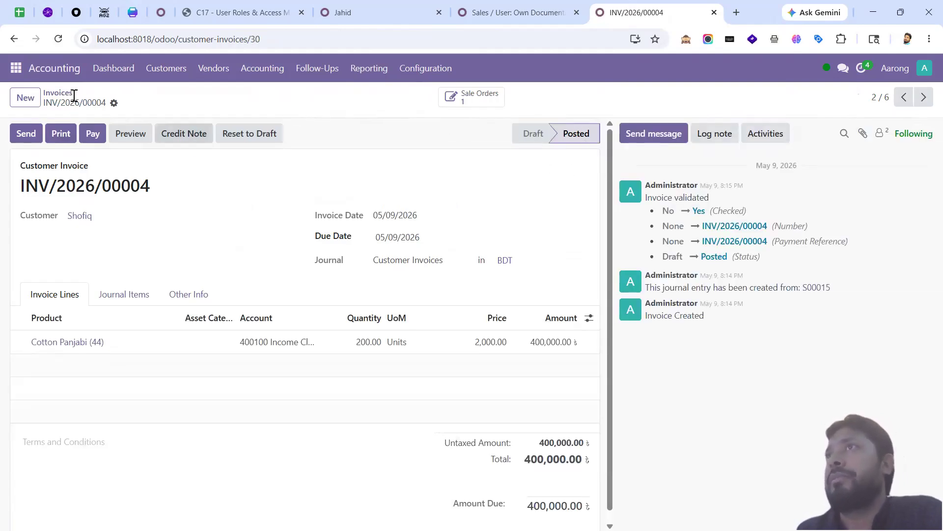
left_click(58, 94)
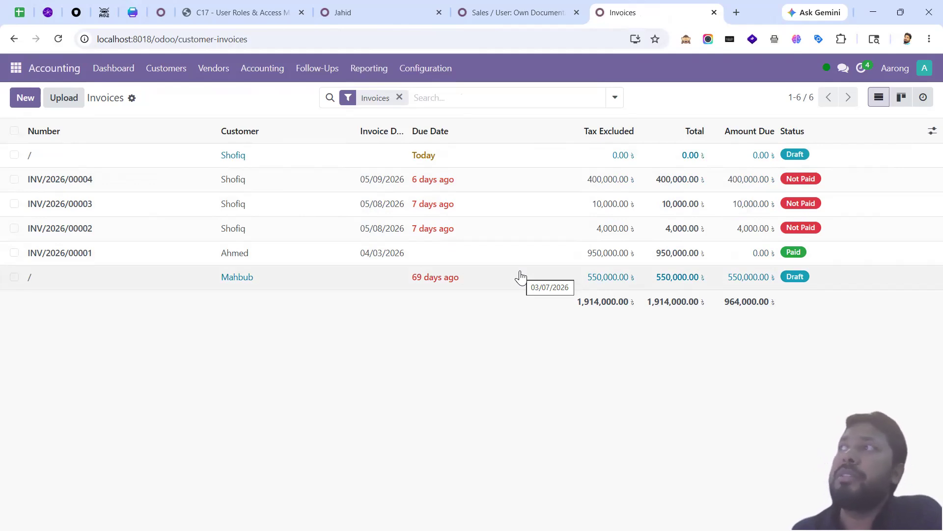
left_click(524, 19)
left_click(245, 248)
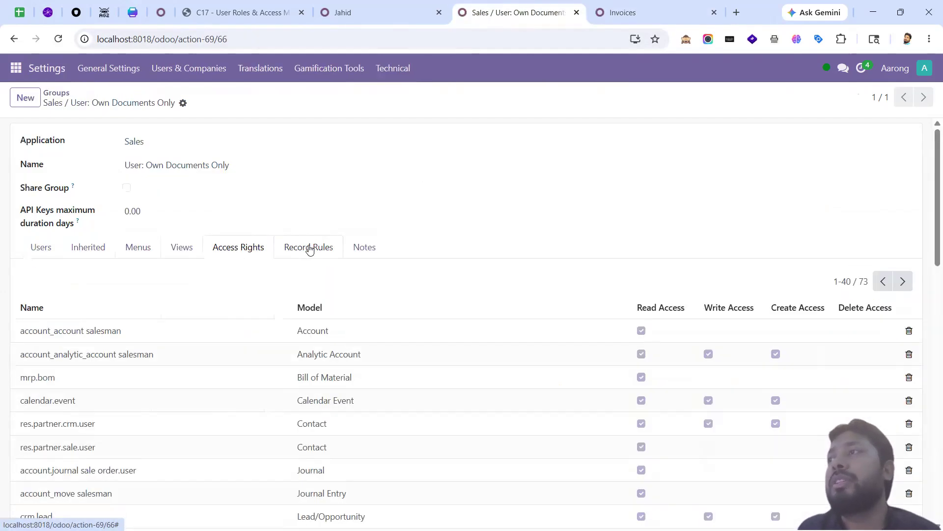
left_click(309, 249)
left_click(254, 247)
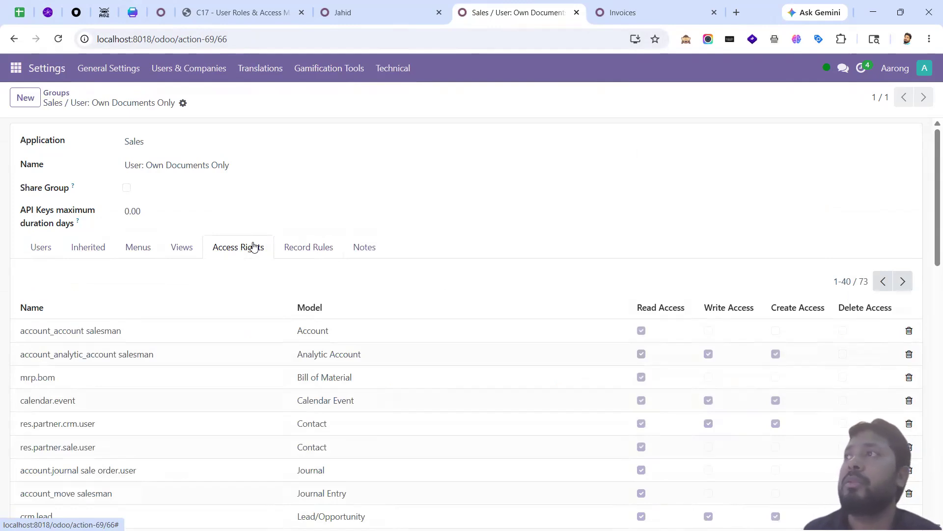
left_click(628, 13)
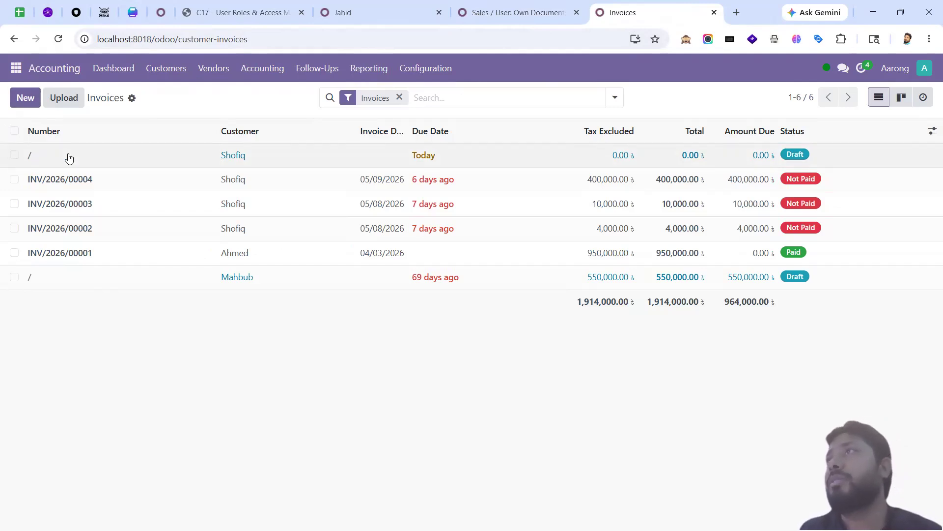
left_click(510, 16)
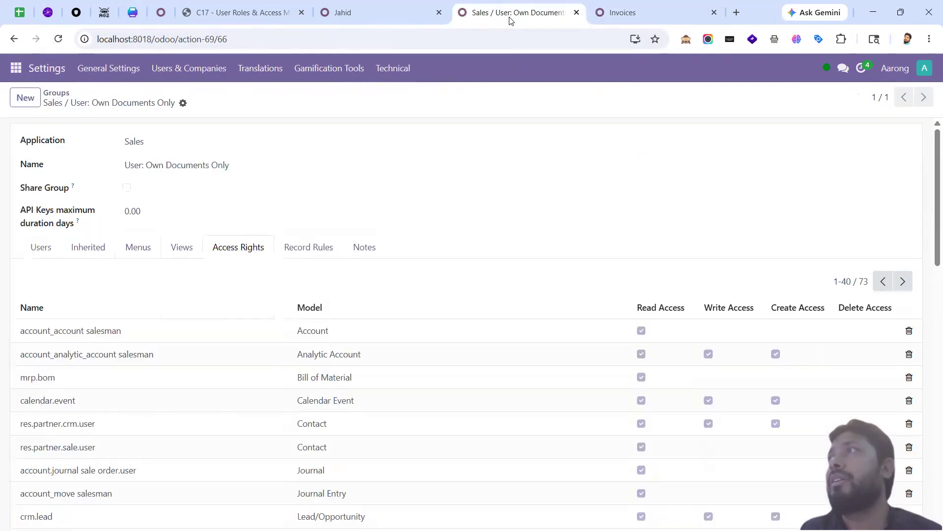
left_click(309, 248)
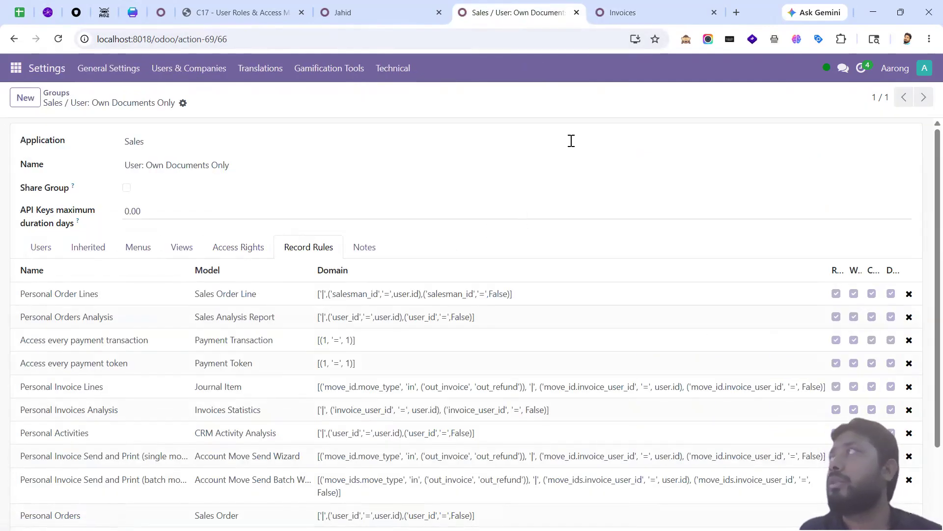
left_click(618, 16)
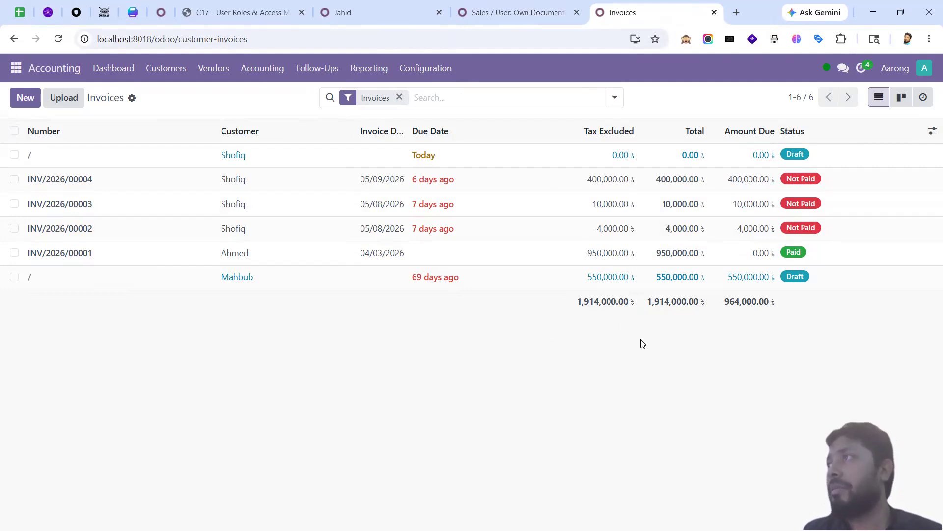
Step: Return to the Sales / User: Own Documents Only group and view its 73 access rights
left_click(522, 15)
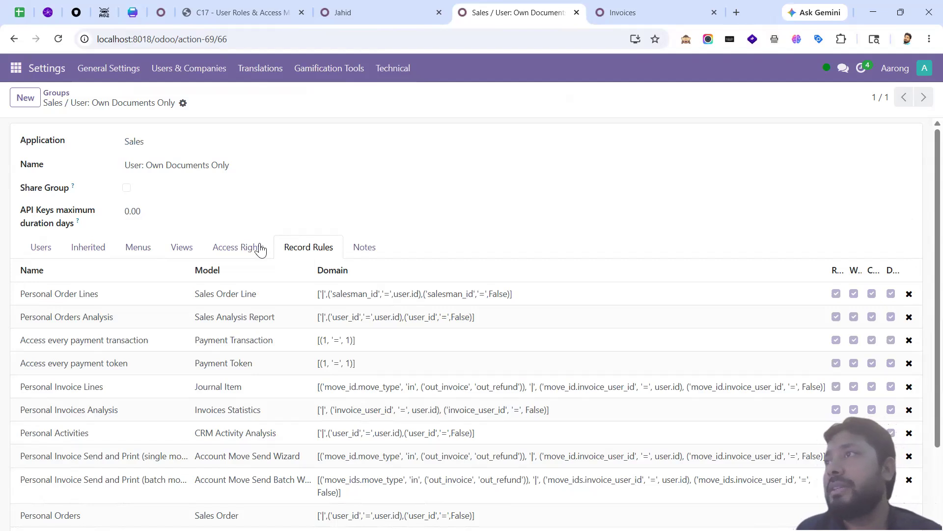
left_click(251, 248)
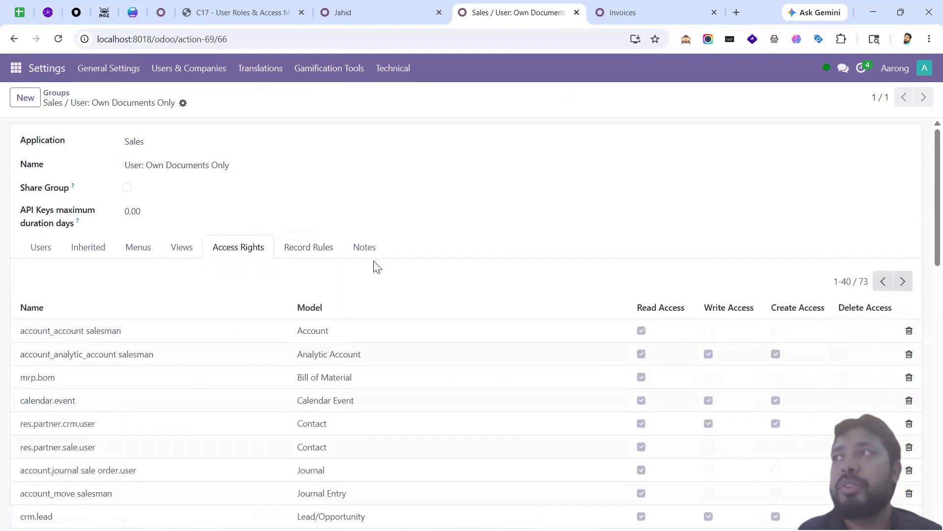
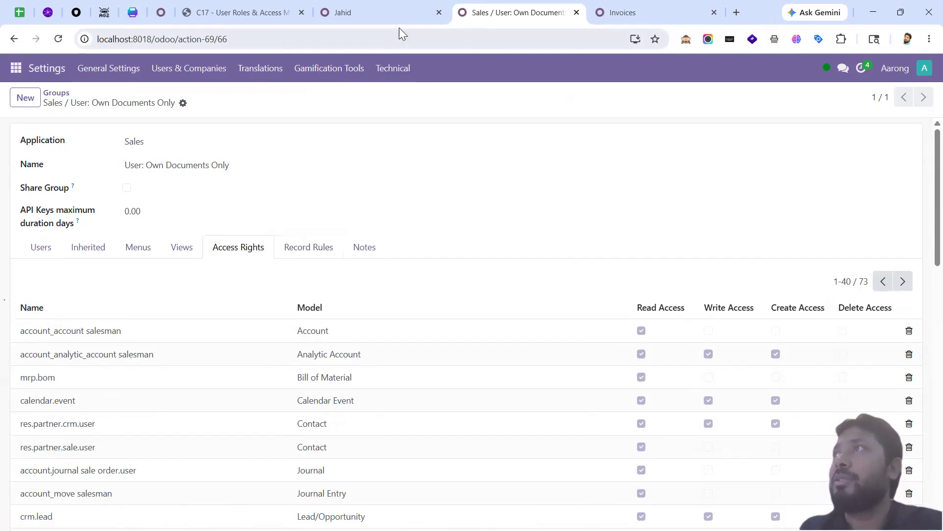
Step: Clear the test user's Sales and Accounting access levels
left_click(394, 16)
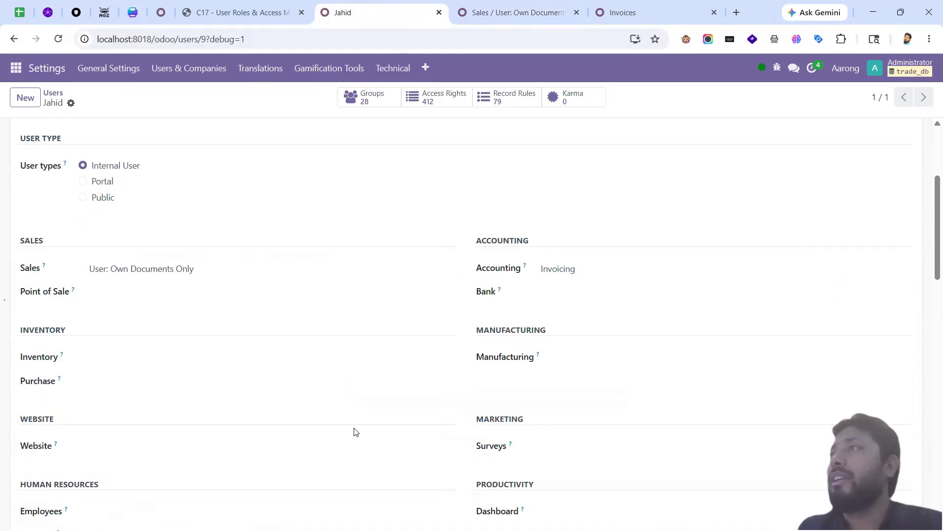
scroll(338, 425, "up", 4)
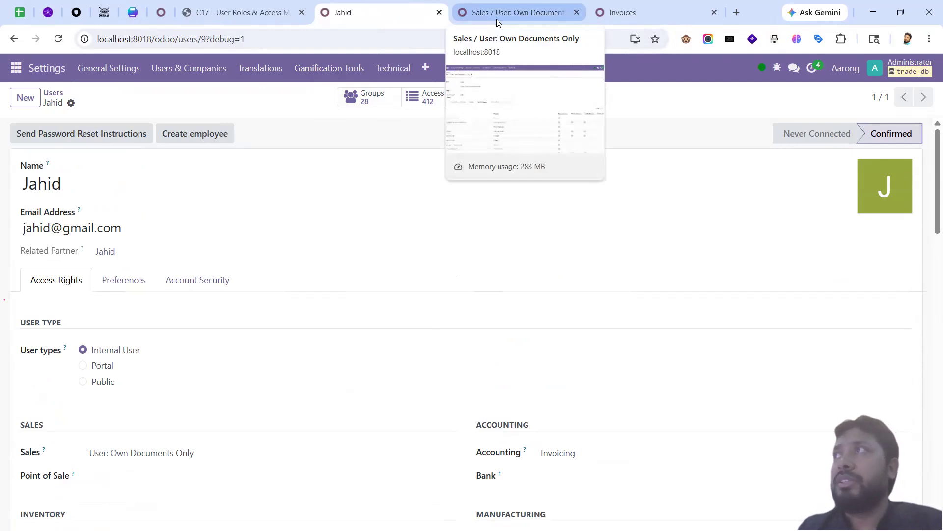
scroll(269, 345, "down", 15)
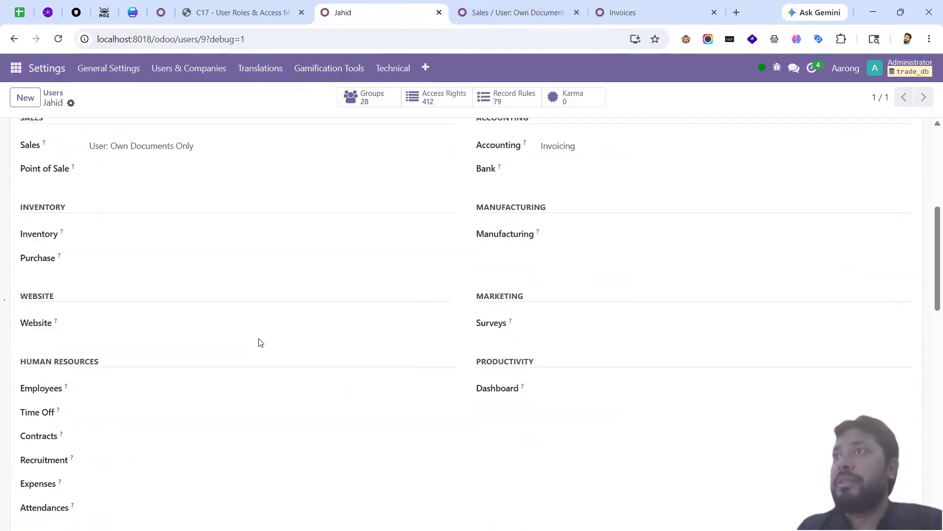
scroll(347, 374, "up", 12)
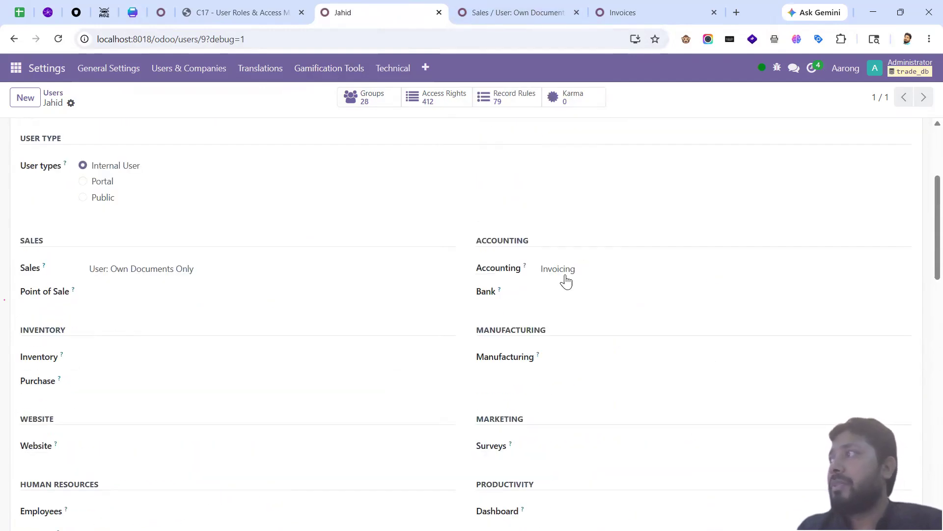
left_click(575, 269)
left_click(218, 270)
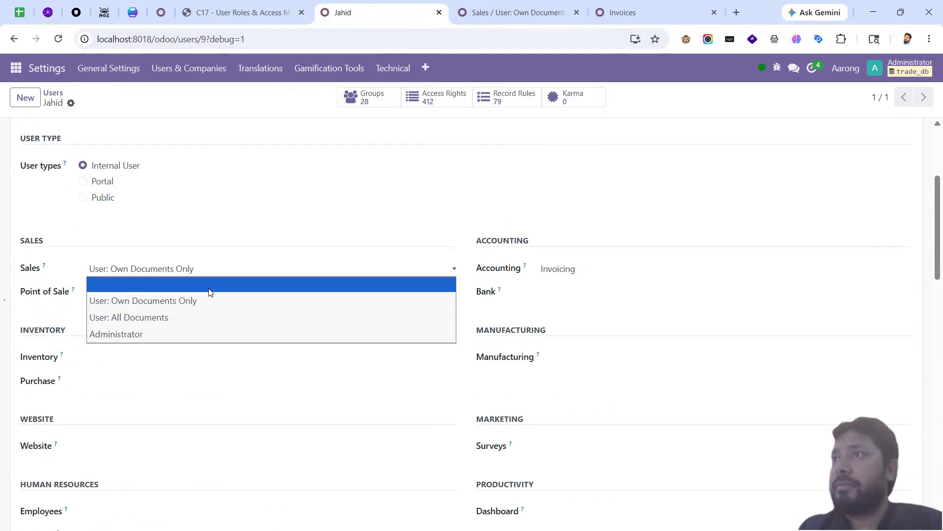
left_click(211, 280)
left_click(565, 275)
left_click(565, 284)
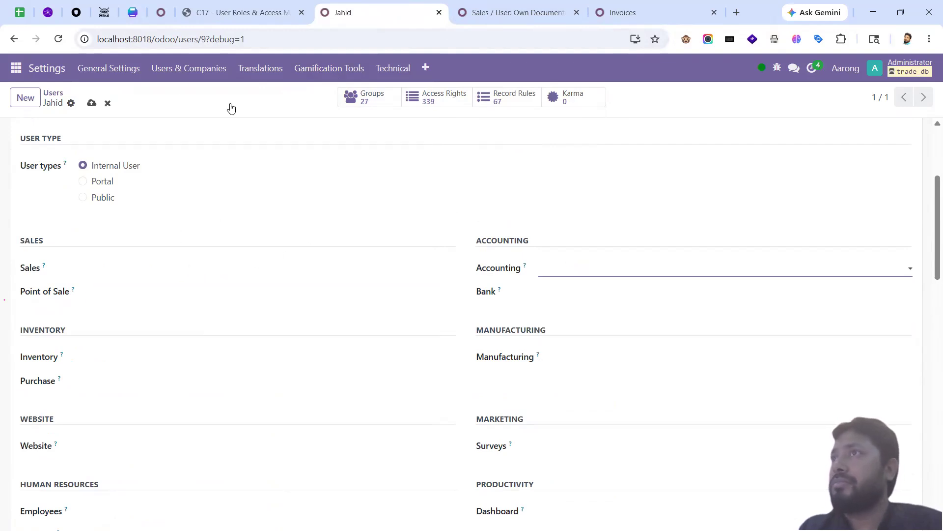
Step: Select the 'Technical: Basic' group name in the mismatch warning, then return to the Sales own-documents group
left_click_drag(168, 241, 106, 241)
left_click(150, 239)
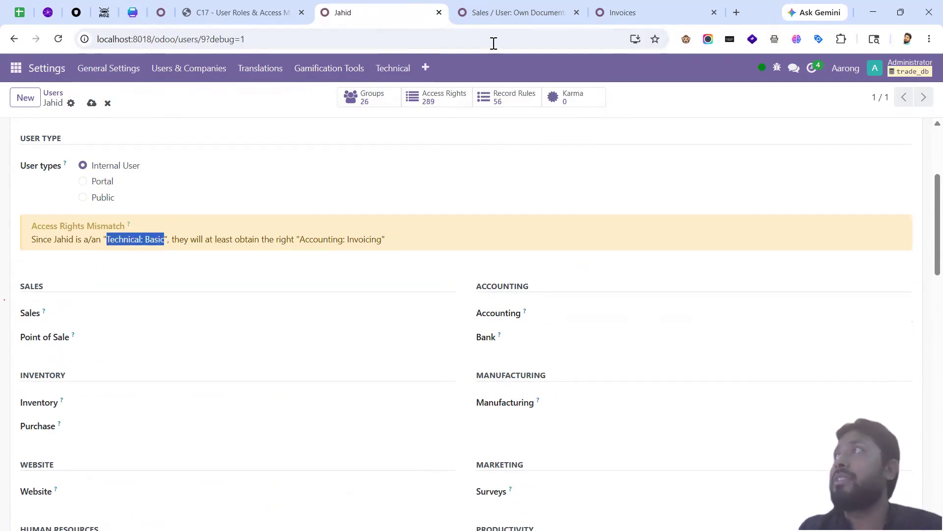
left_click(491, 18)
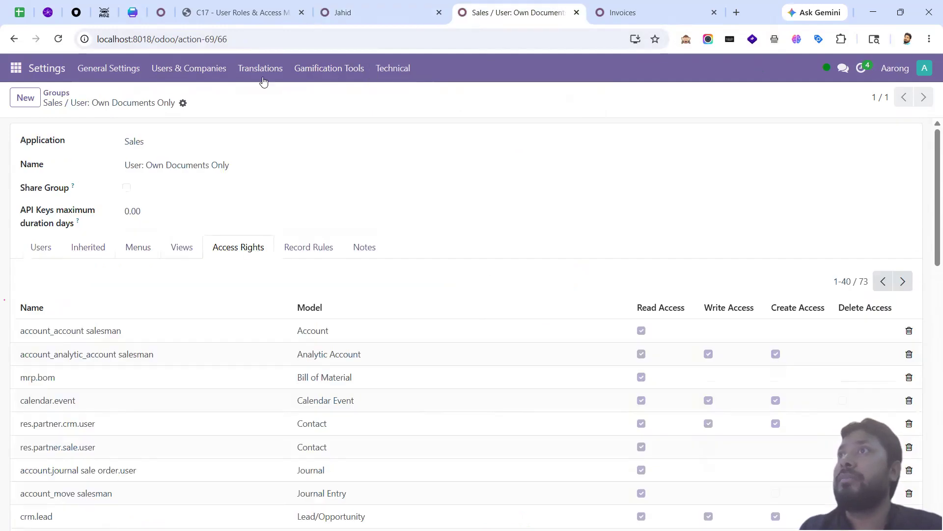
Step: Reload the full groups list and search it for 'Technical: Basic'
left_click(64, 95)
left_click(199, 70)
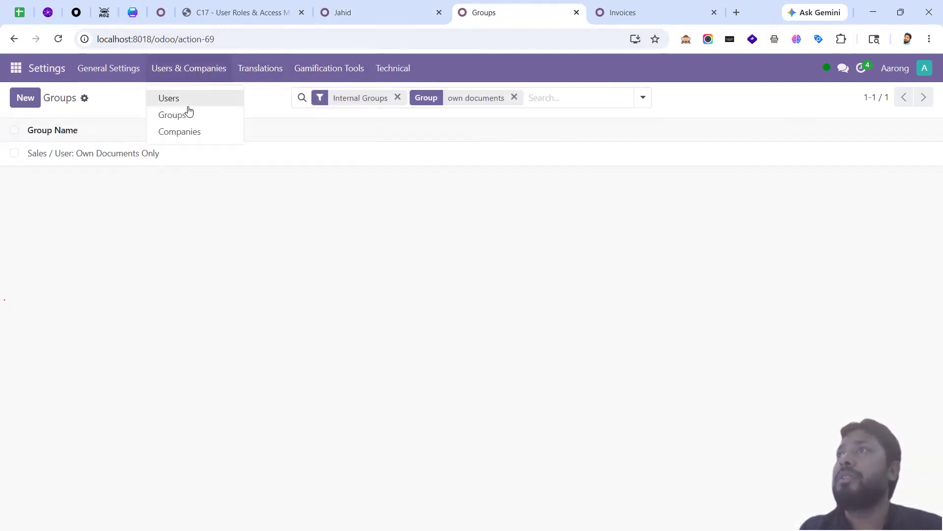
left_click(188, 112)
left_click(186, 70)
left_click(188, 111)
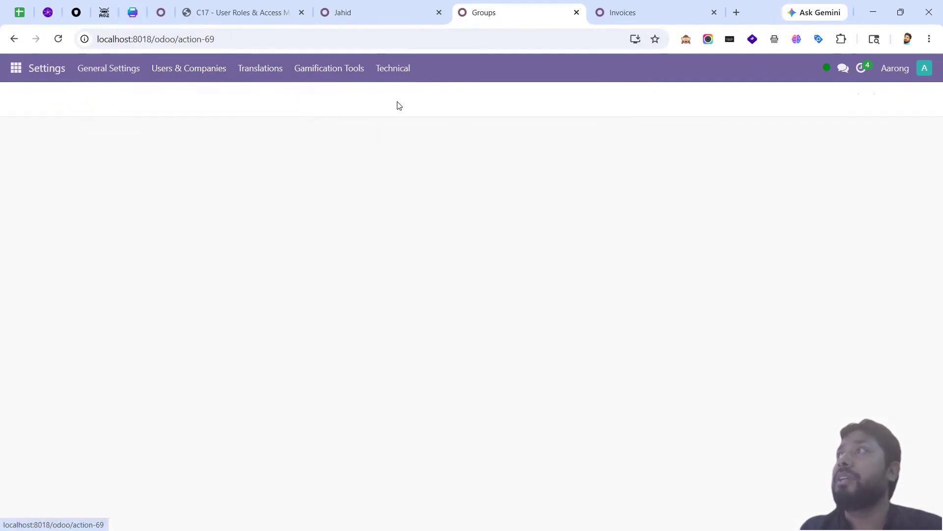
left_click(455, 93)
type("Technical: Basic")
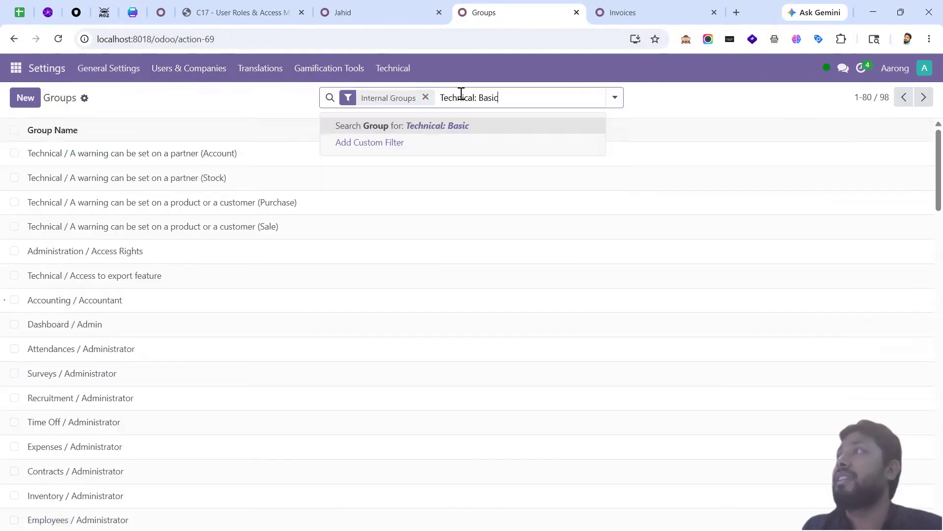
key("Return")
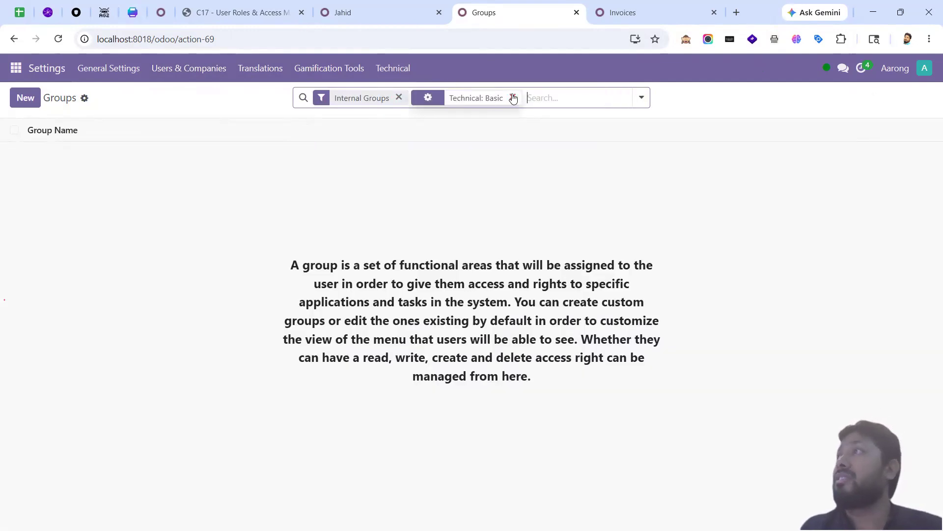
Step: Search groups for 'Technical' and remove the test user from Technical / Basic
left_click(514, 98)
type("Technical")
key("Return")
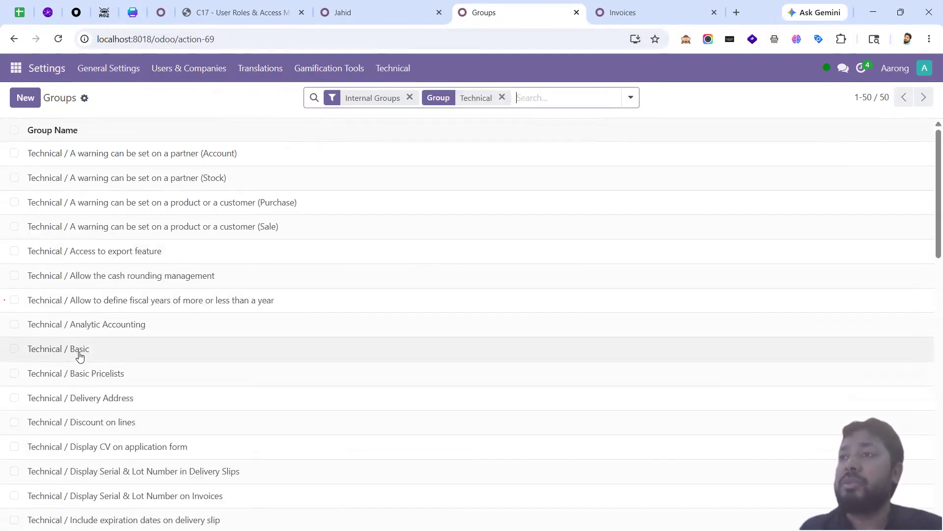
left_click(80, 353)
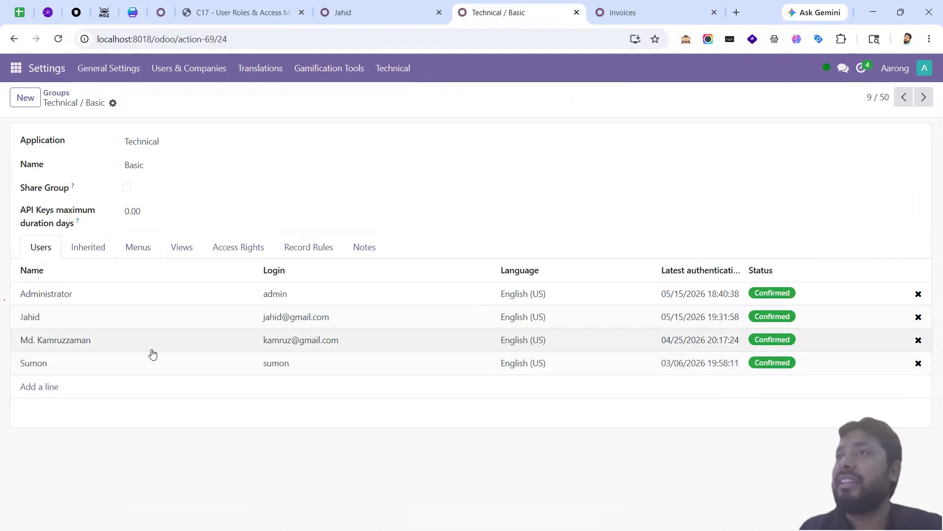
left_click(919, 317)
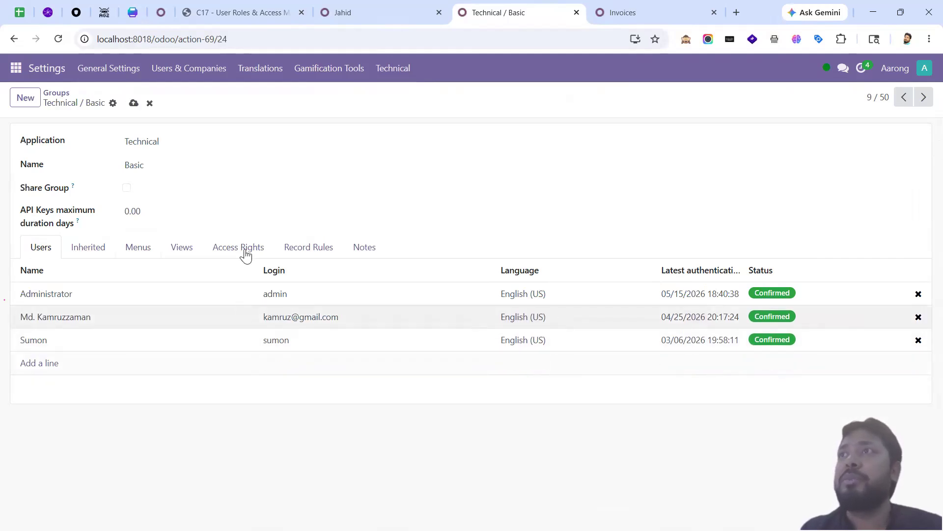
Step: Blank the test user's Accounting access and save the user
left_click(361, 12)
left_click(574, 269)
left_click(548, 285)
left_click(92, 103)
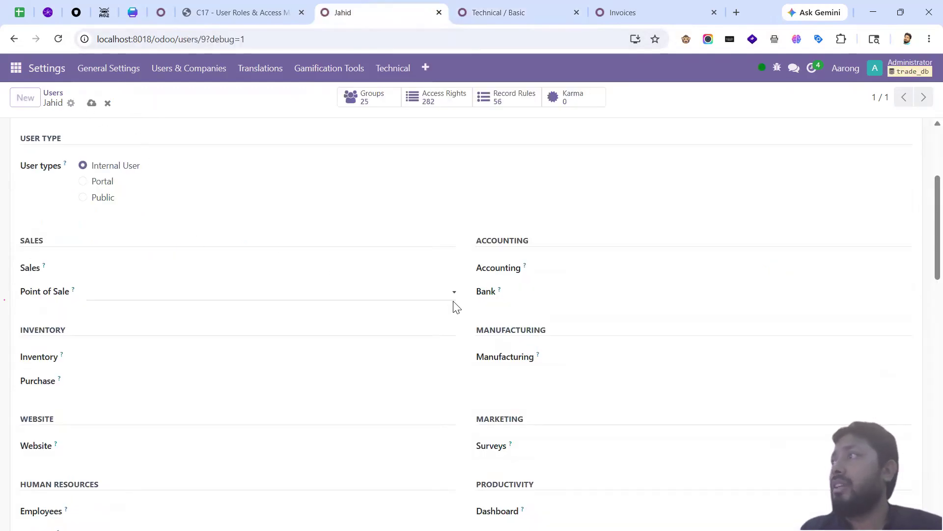
Step: Untick the user's Contact Creation and Product Creation rights and save
scroll(402, 320, "down", 5)
scroll(408, 339, "down", 15)
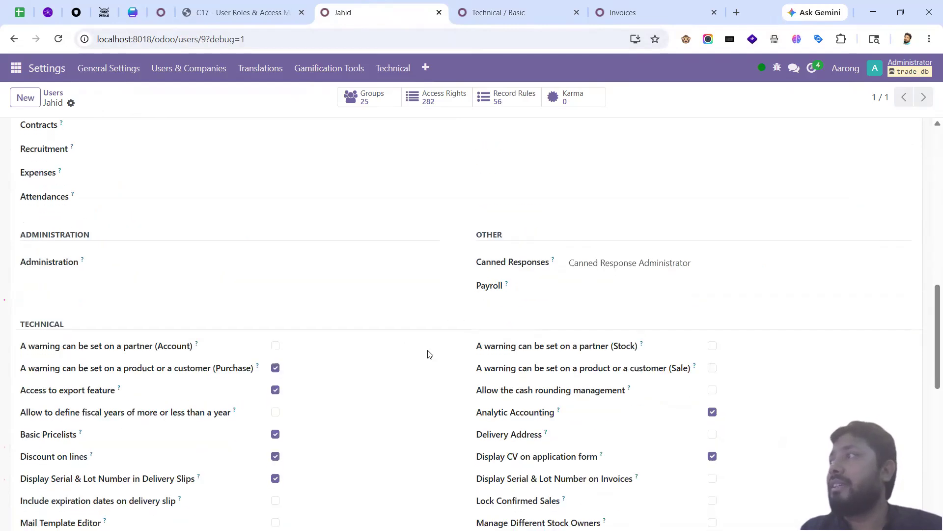
left_click(150, 392)
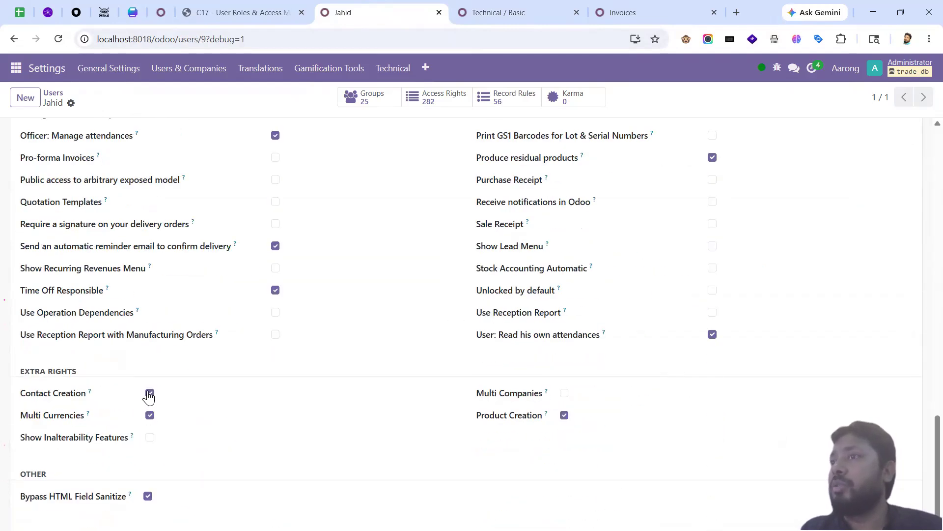
left_click(150, 415)
left_click(564, 416)
left_click(92, 102)
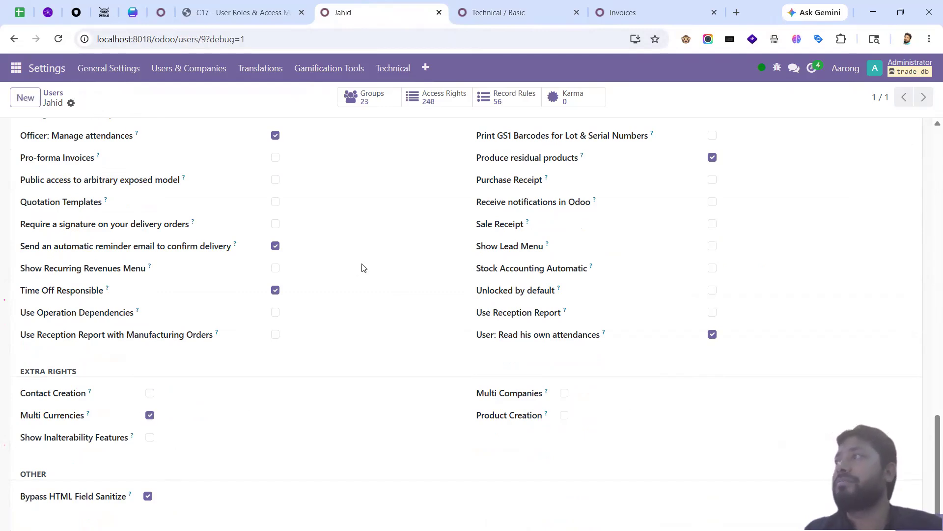
Step: Review the Extra Rights section of the test user's form
scroll(373, 295, "down", 15)
scroll(344, 295, "up", 3)
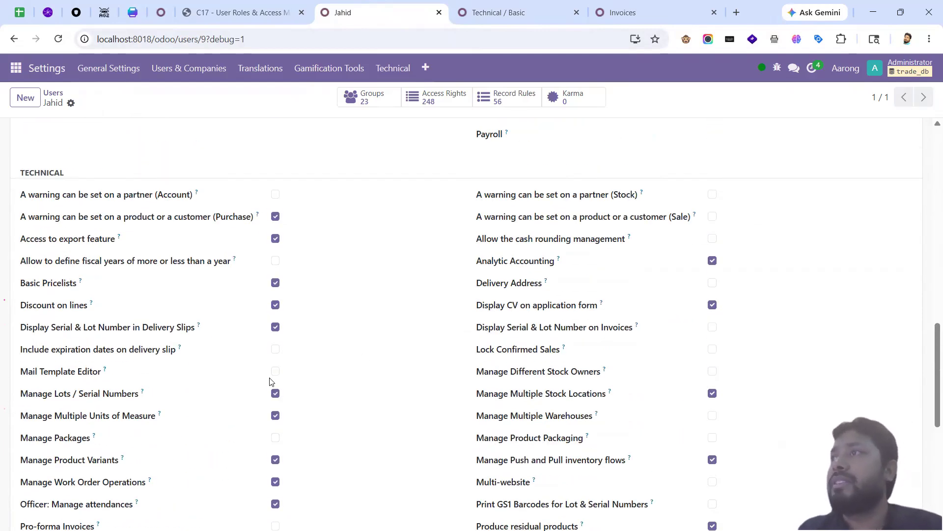
scroll(540, 368, "down", 4)
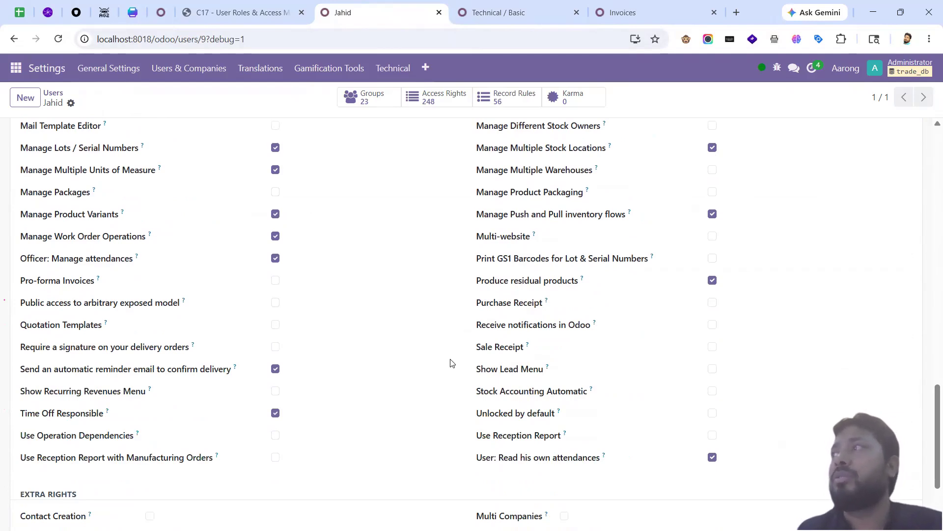
scroll(421, 347, "up", 10)
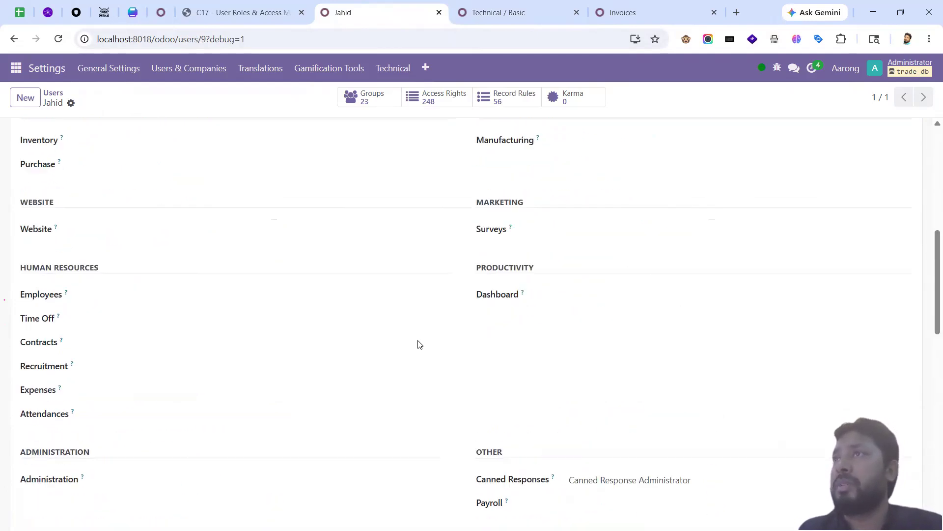
scroll(415, 348, "down", 7)
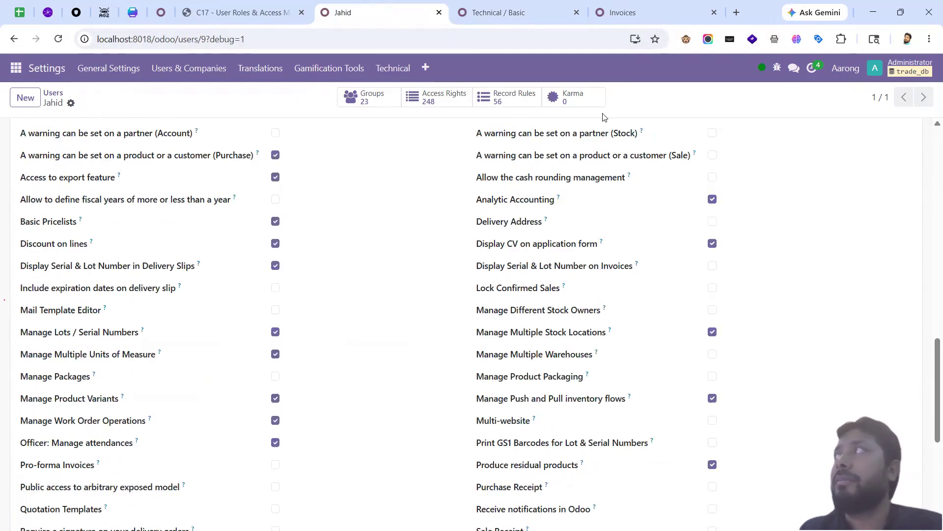
scroll(423, 367, "down", 4)
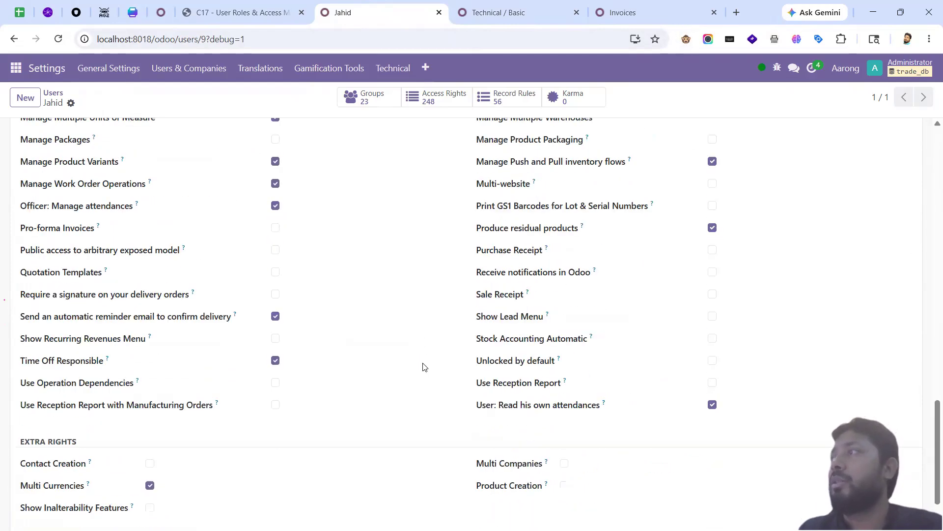
scroll(425, 367, "up", 18)
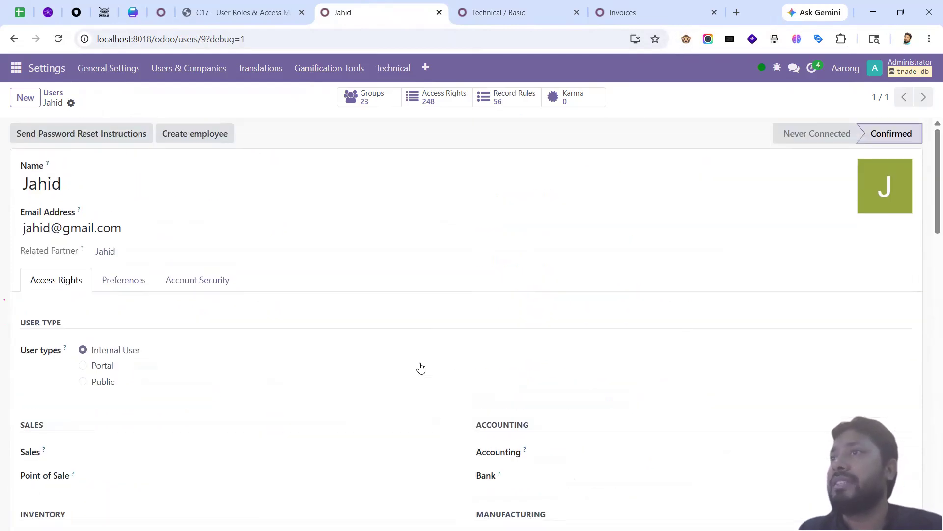
scroll(427, 373, "down", 18)
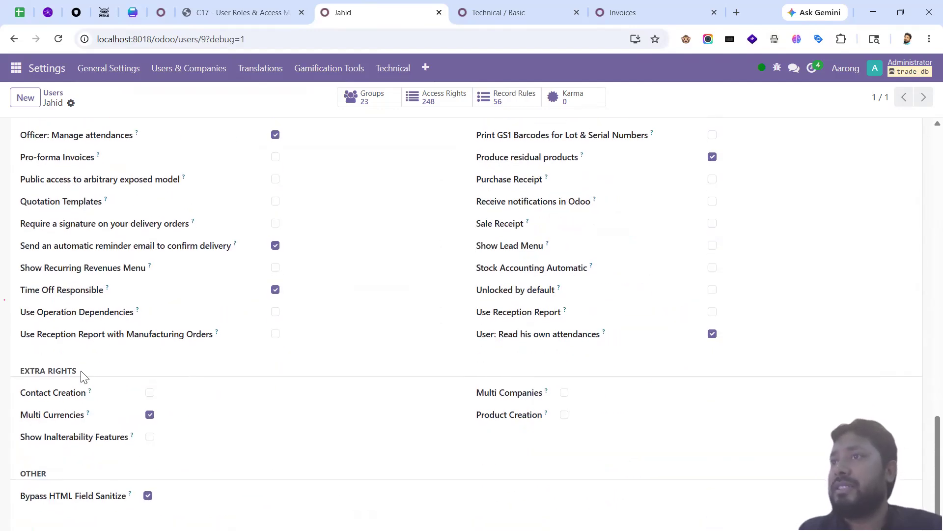
left_click_drag(83, 374, 20, 372)
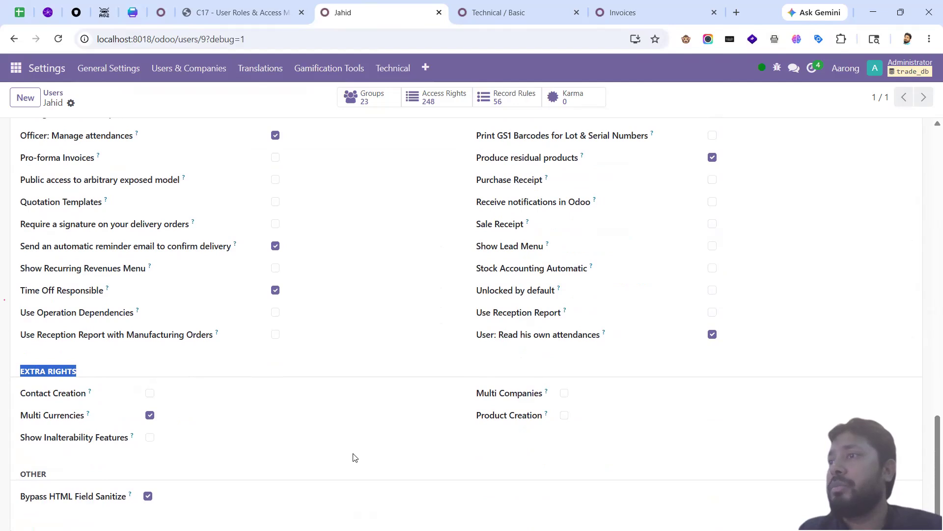
left_click(356, 404)
scroll(356, 344, "up", 15)
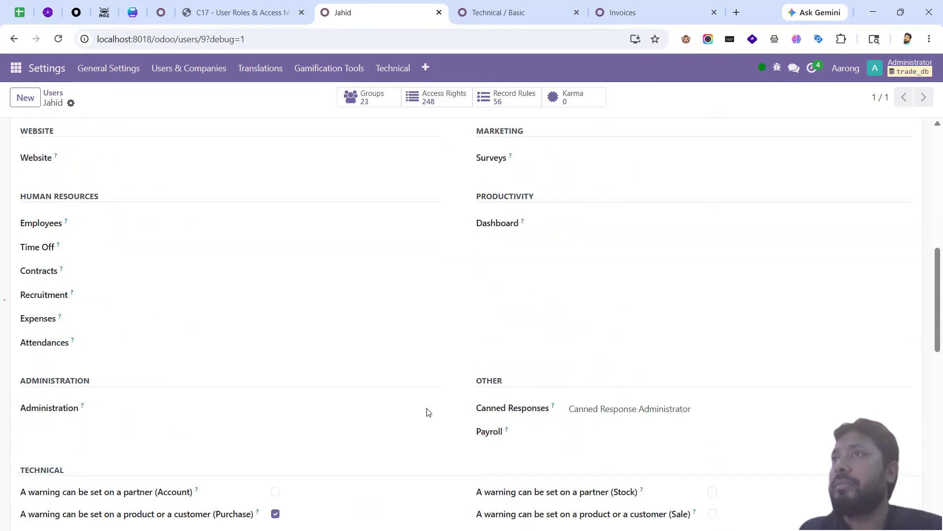
scroll(384, 300, "up", 3)
scroll(491, 289, "down", 6)
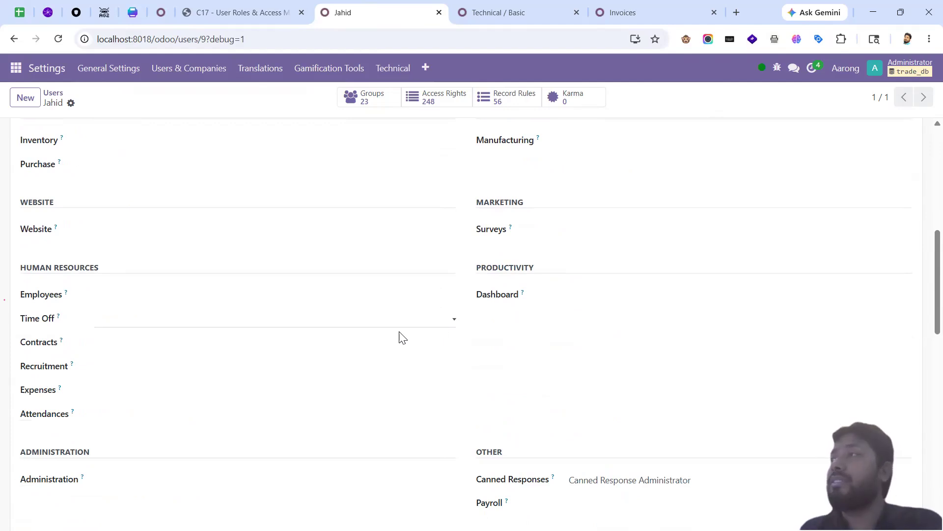
scroll(400, 333, "up", 8)
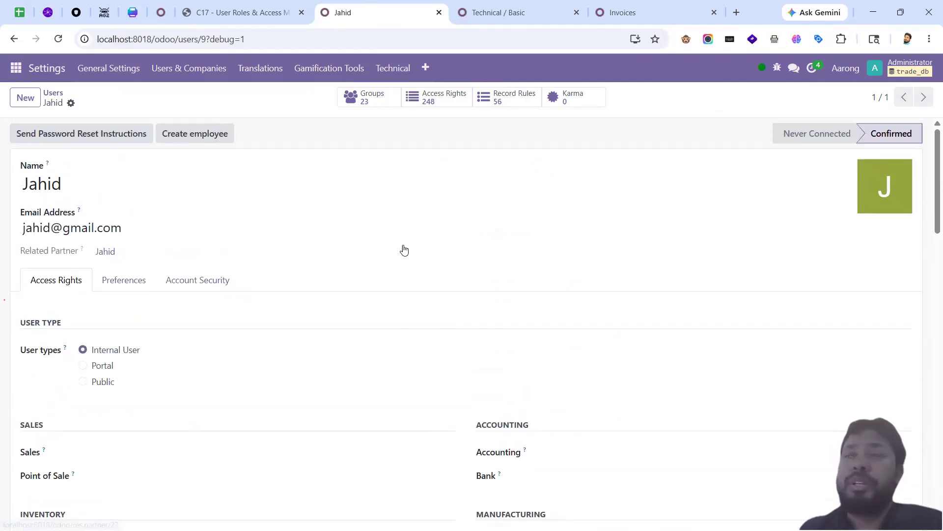
Step: Close the Technical / Basic and invoices pages and open the groups list in a new tab
left_click(493, 15)
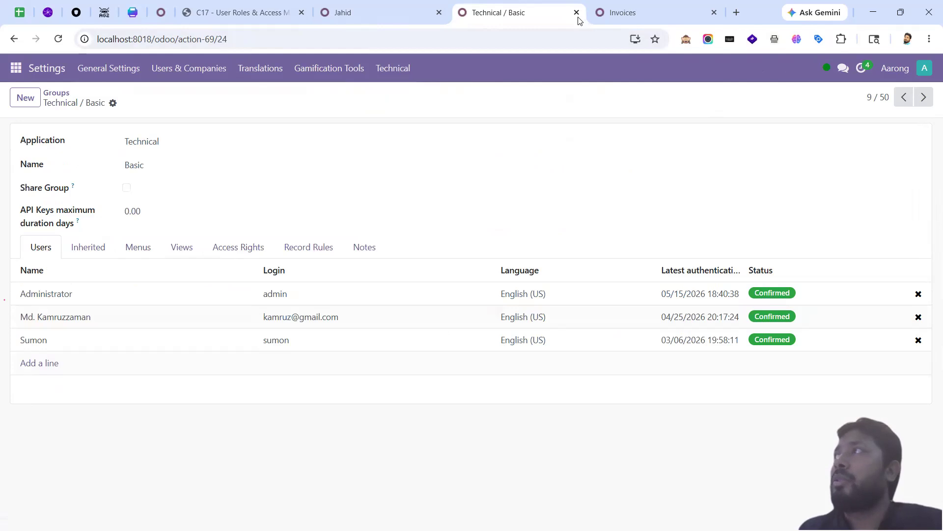
left_click(577, 14)
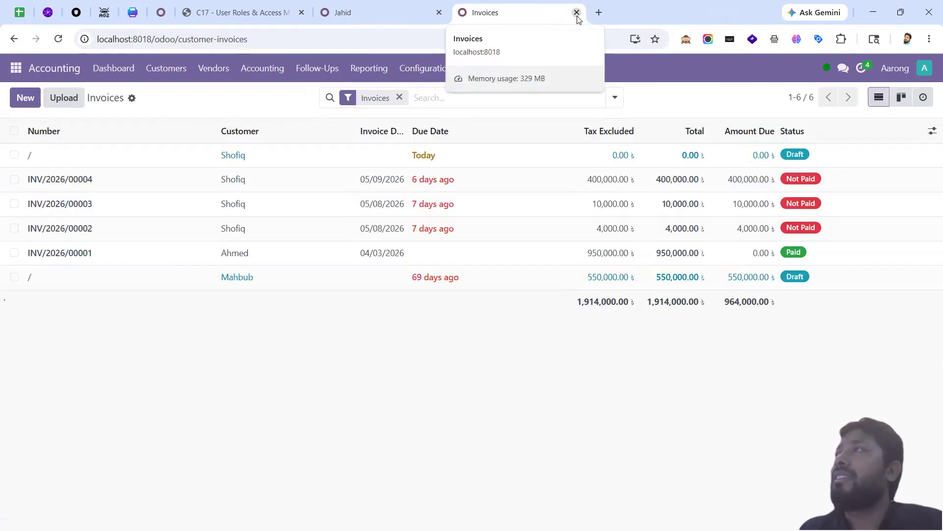
left_click(577, 13)
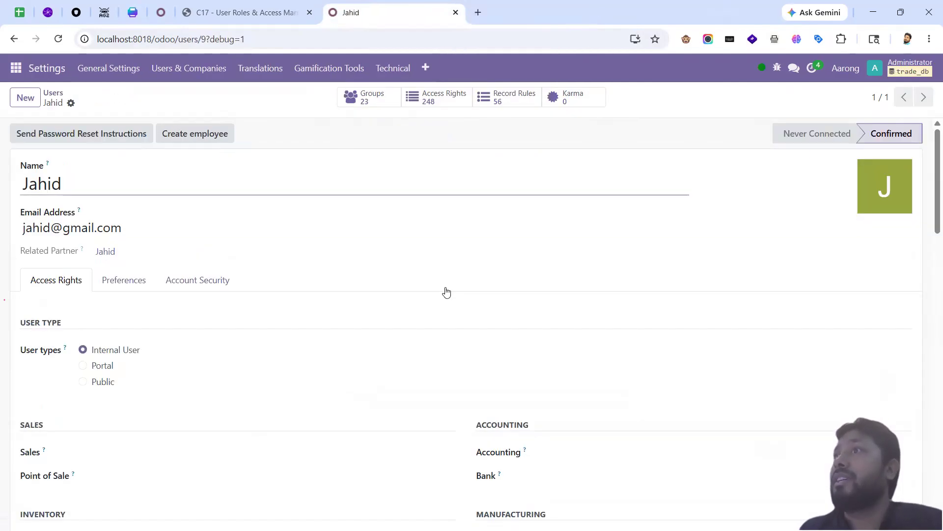
left_click(203, 70)
middle_click(195, 114)
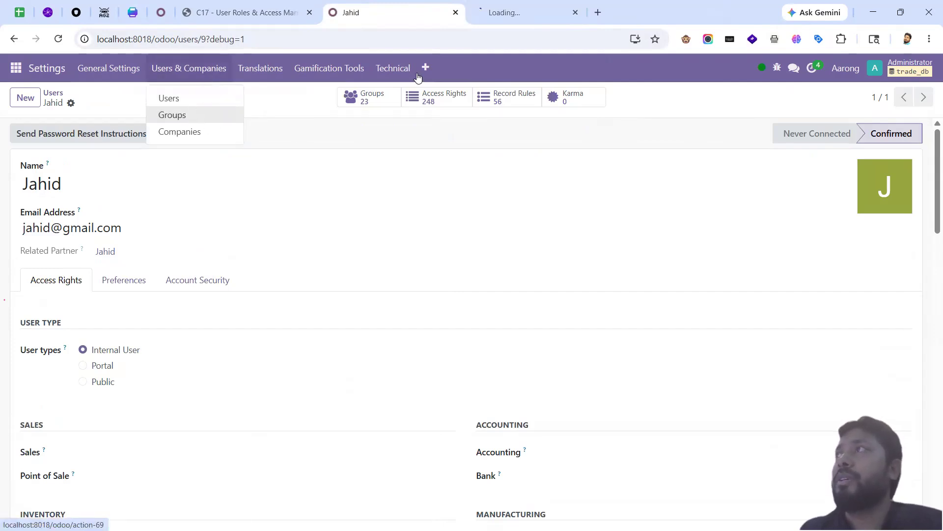
Step: Create and save a group named 'Accounting Customized Group', then reload the test user's form
key("ctrl+Tab")
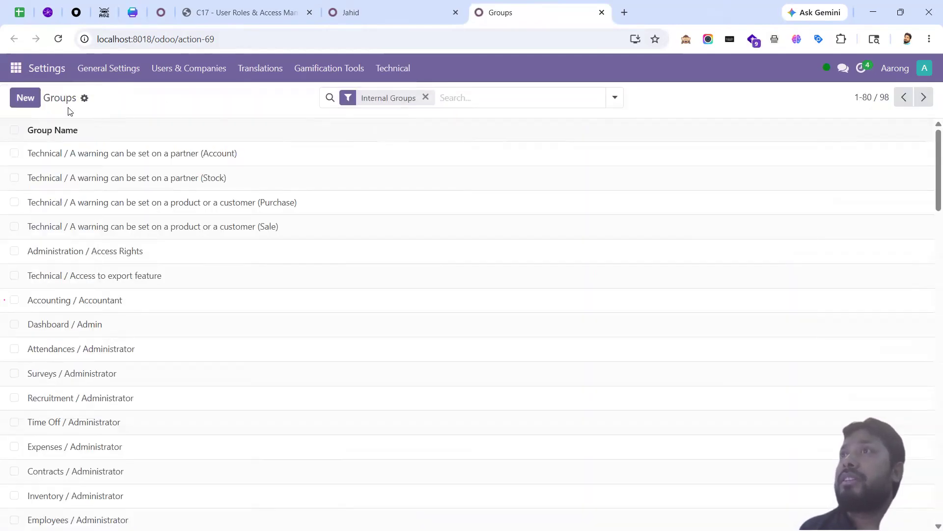
left_click(26, 98)
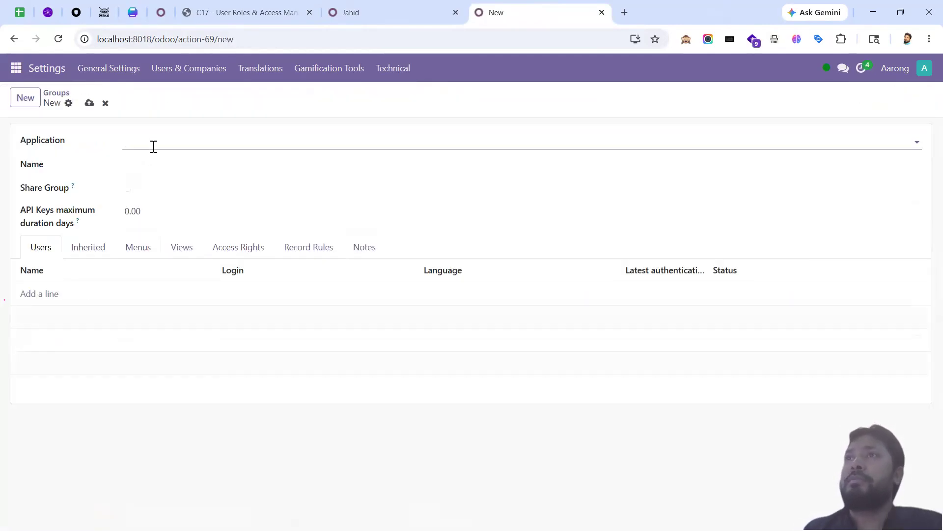
left_click(163, 168)
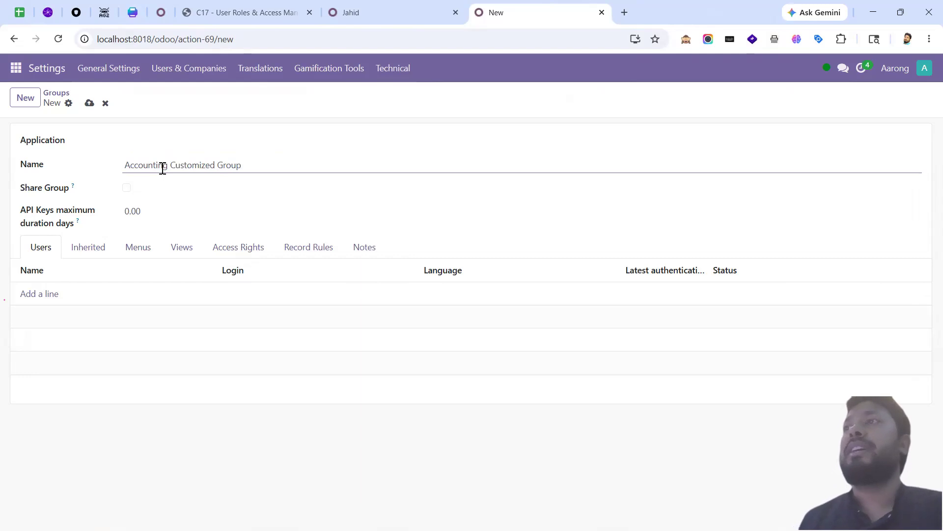
left_click(89, 103)
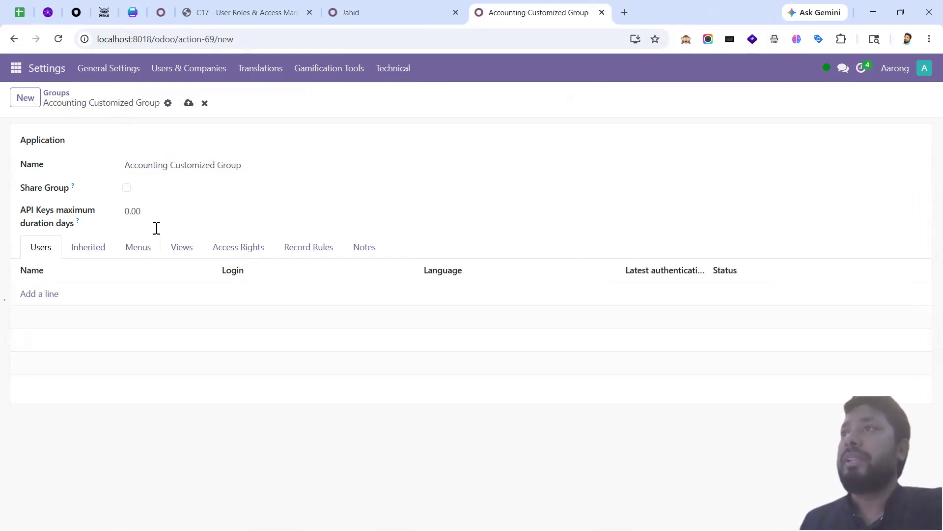
left_click(372, 15)
left_click(57, 42)
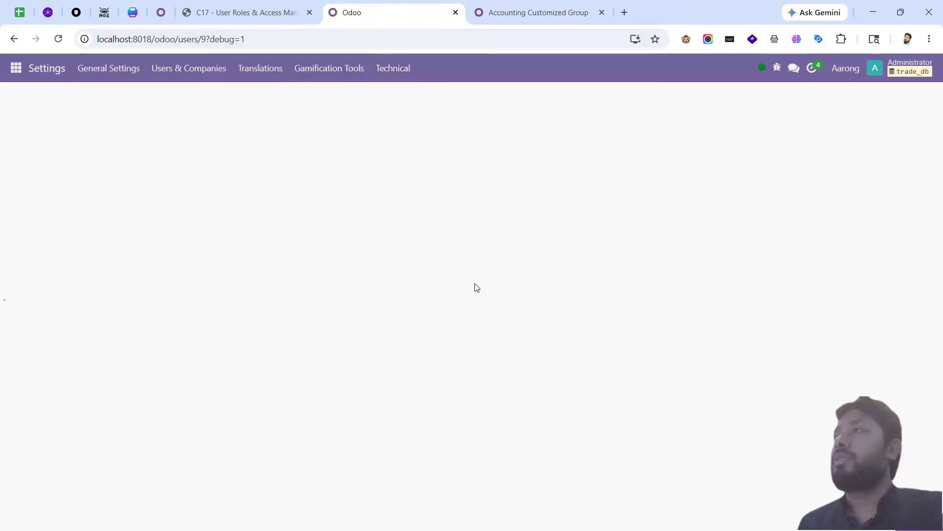
Step: Tick Accounting Customized Group for the test user and save, bringing their groups to 24
scroll(480, 295, "down", 15)
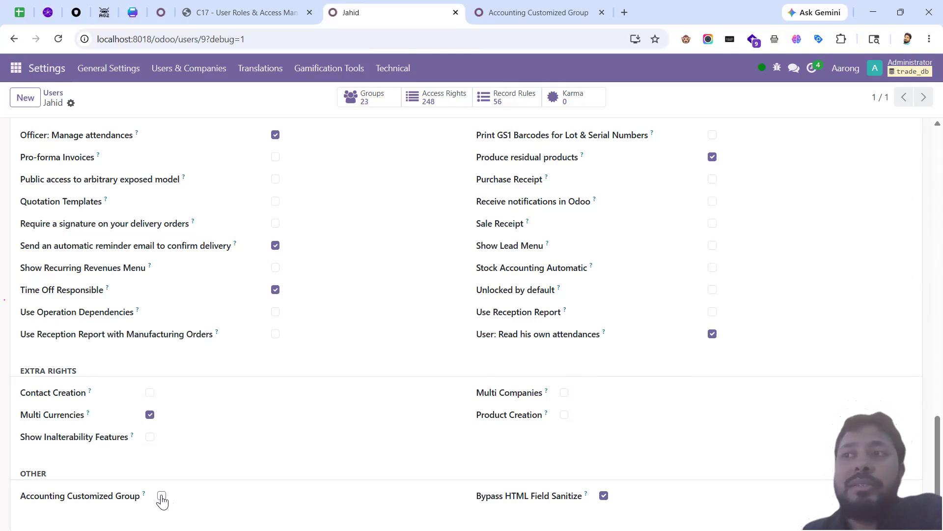
left_click(162, 498)
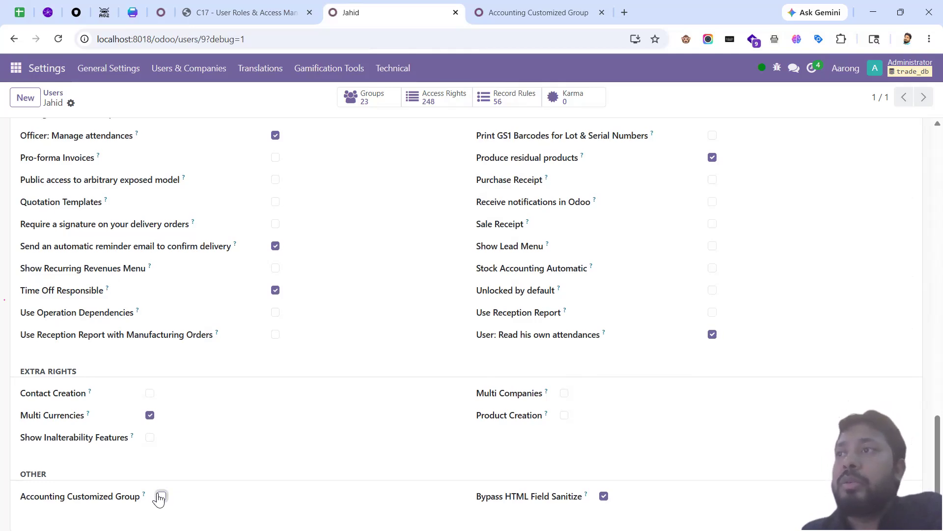
left_click(92, 104)
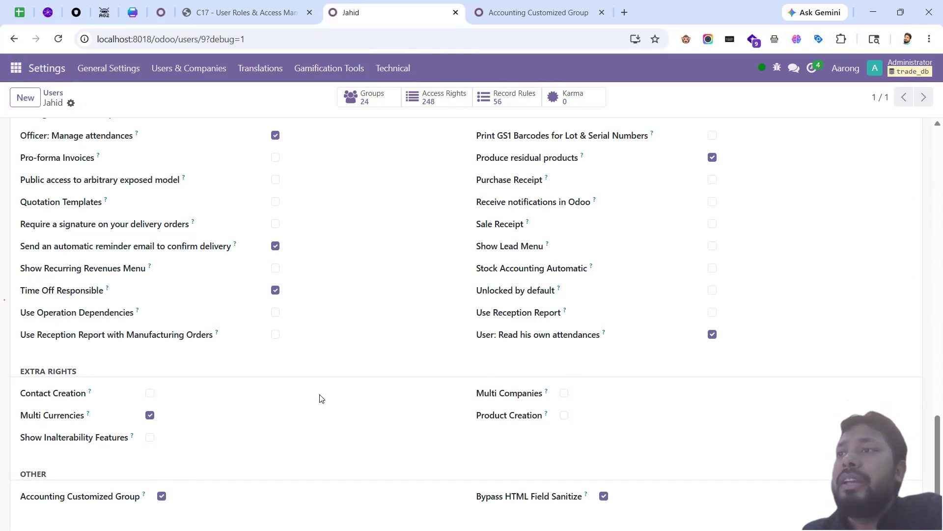
left_click(516, 14)
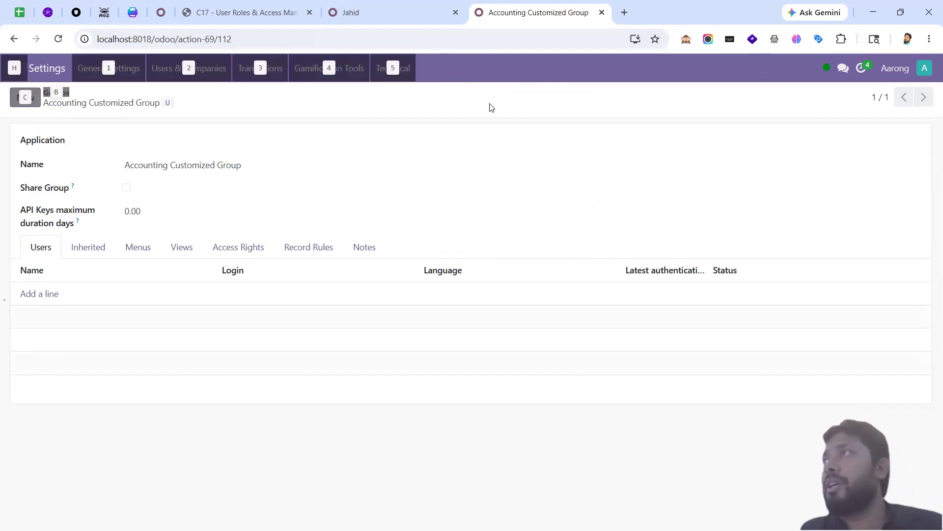
key("alt+Tab")
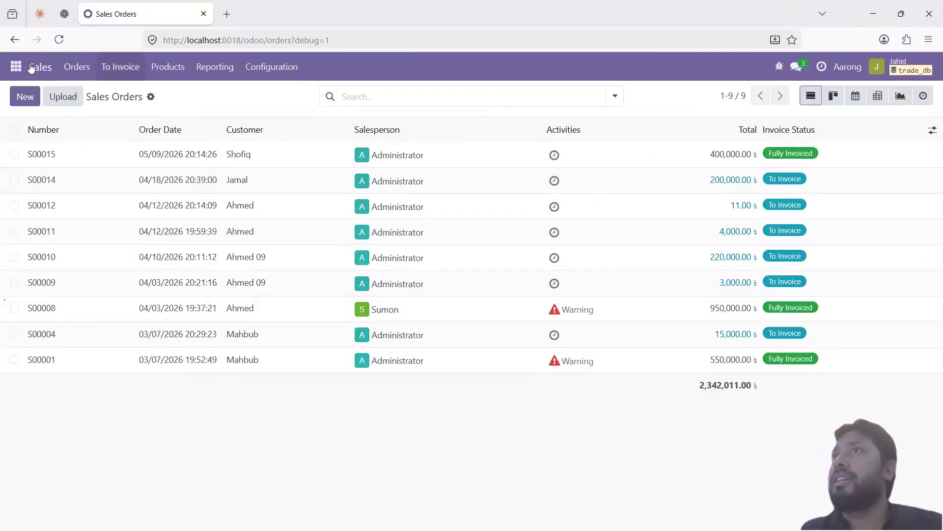
Step: Signed in as the test user, dismiss the Sales Order access error
left_click(17, 66)
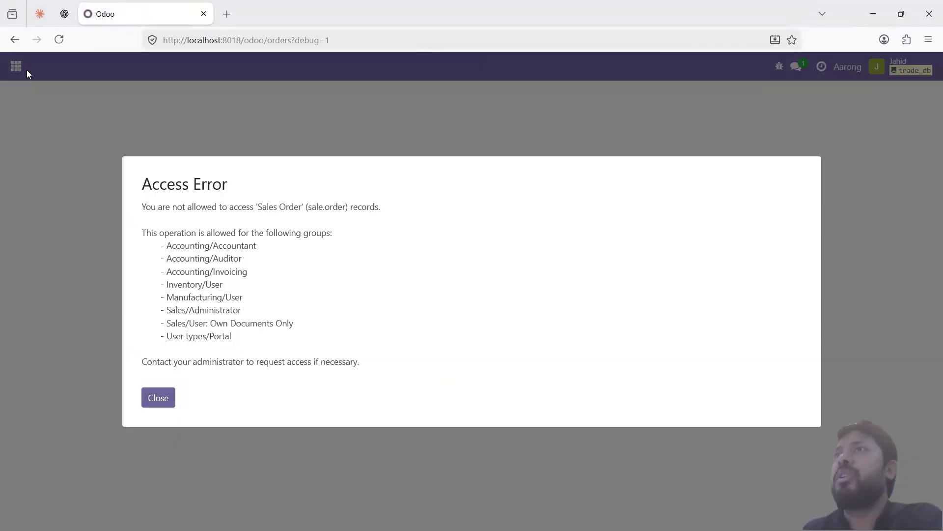
left_click(168, 398)
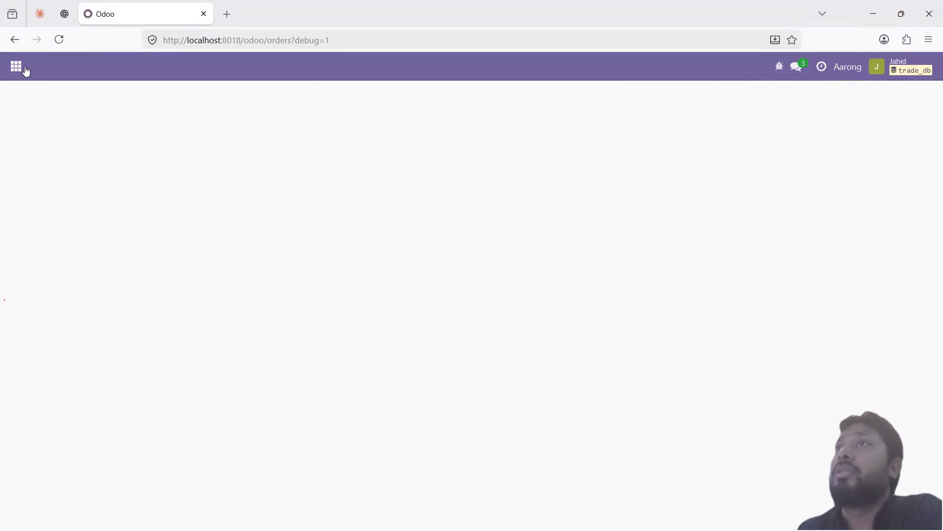
left_click(20, 69)
Step: As the test user, try the Discuss, Calendar, Contacts, Dashboards and Employees apps
left_click(48, 102)
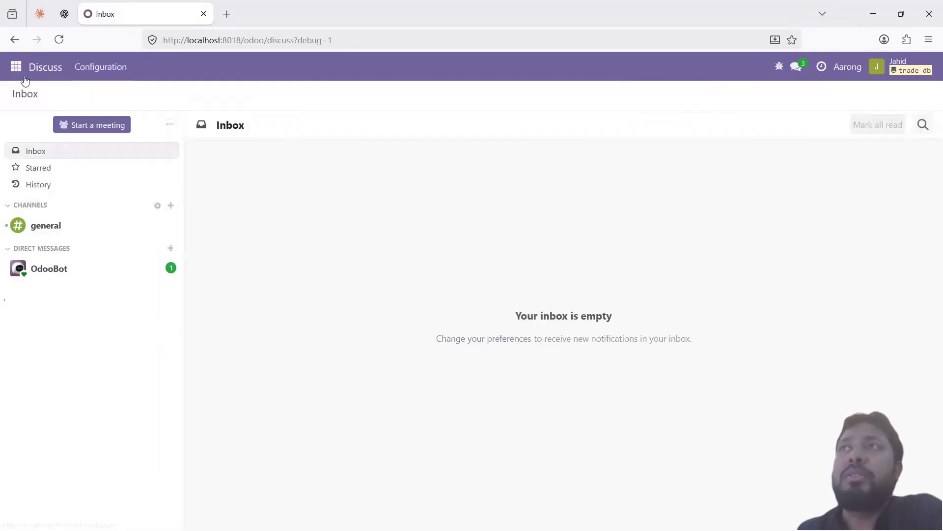
left_click(18, 69)
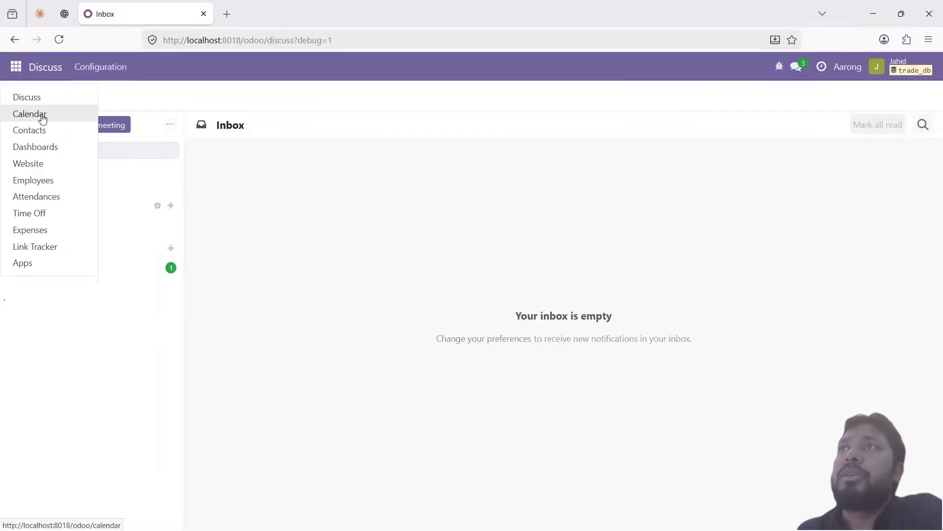
left_click(42, 115)
left_click(19, 70)
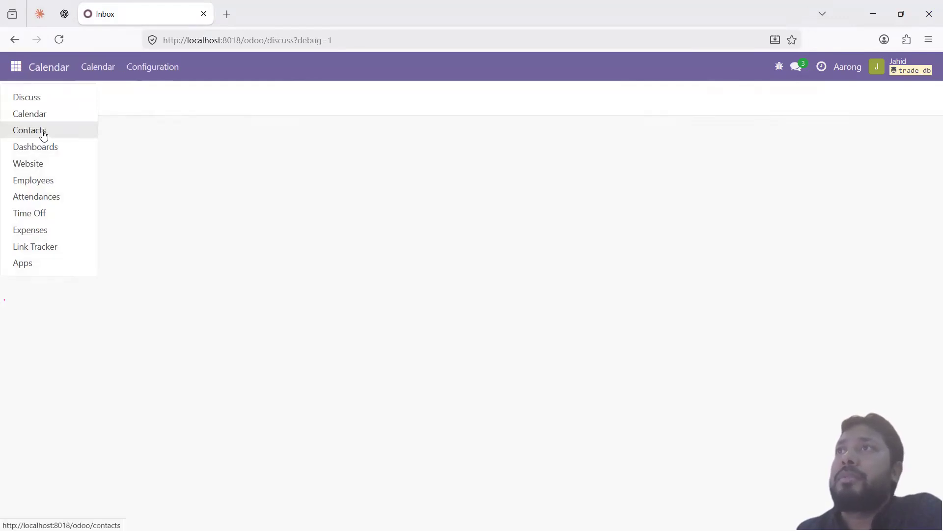
left_click(41, 130)
left_click(13, 71)
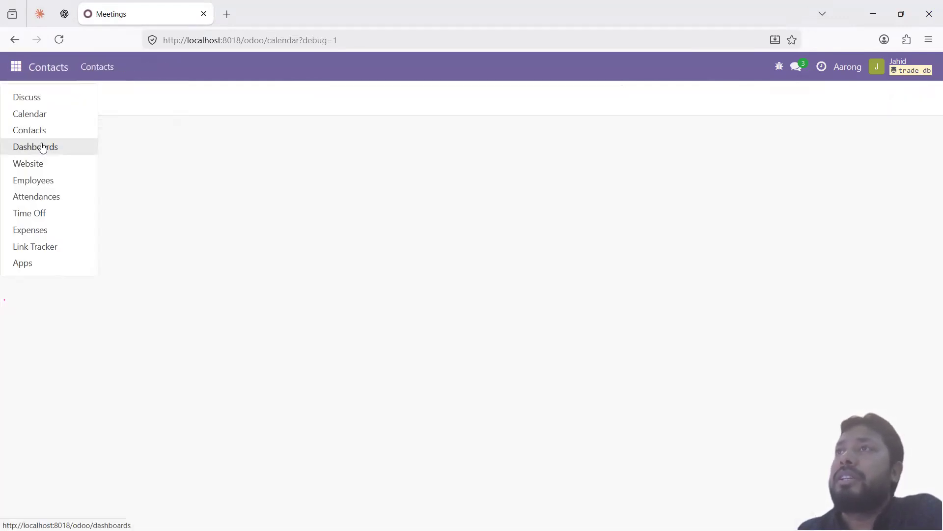
left_click(18, 70)
left_click(18, 72)
left_click(44, 147)
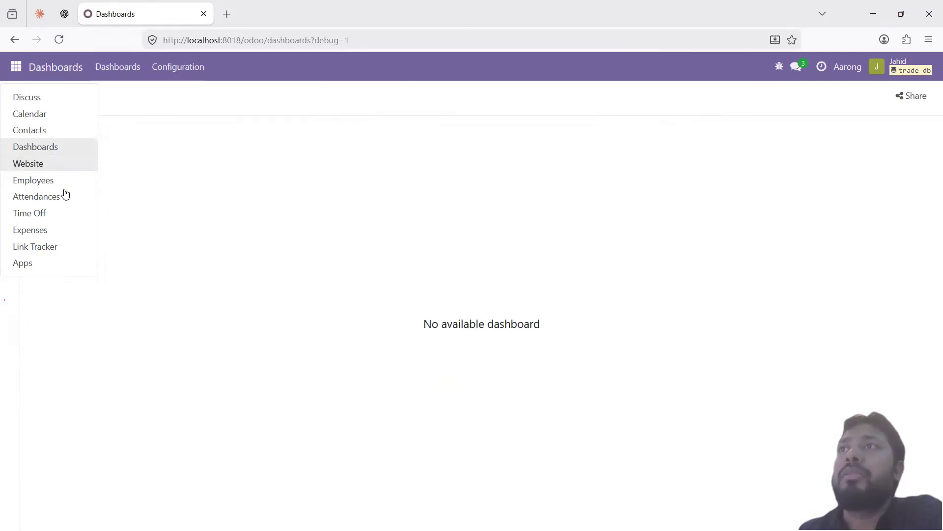
left_click(55, 180)
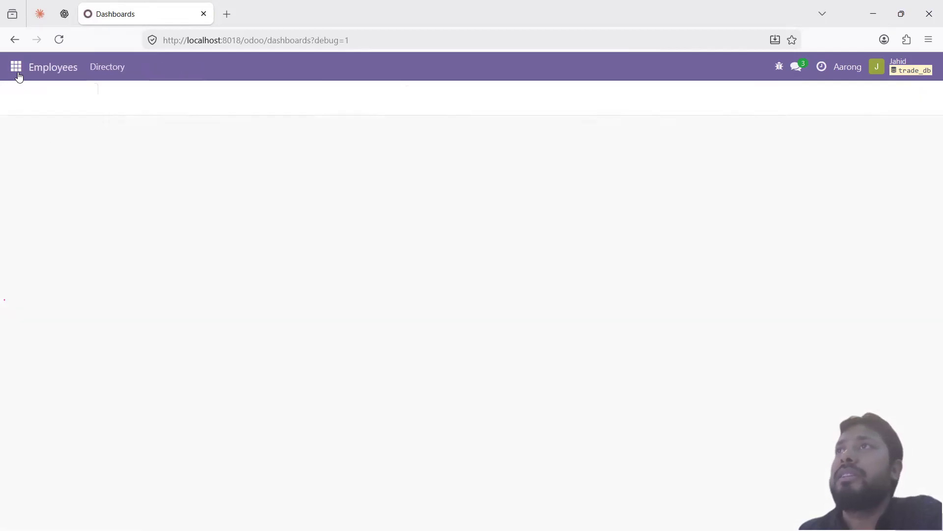
Step: Try Attendances, Expenses and Discuss, then return to the admin's view of the test user's form
left_click(14, 67)
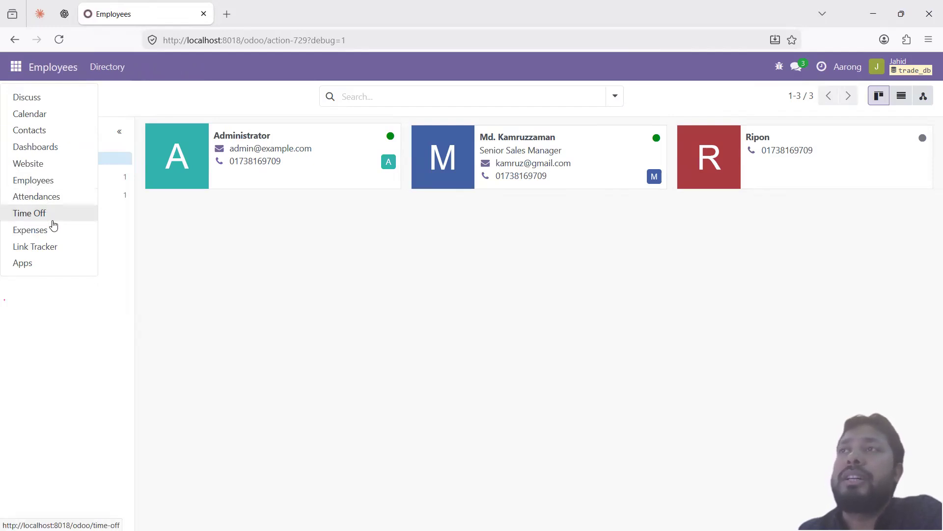
left_click(46, 196)
left_click(16, 67)
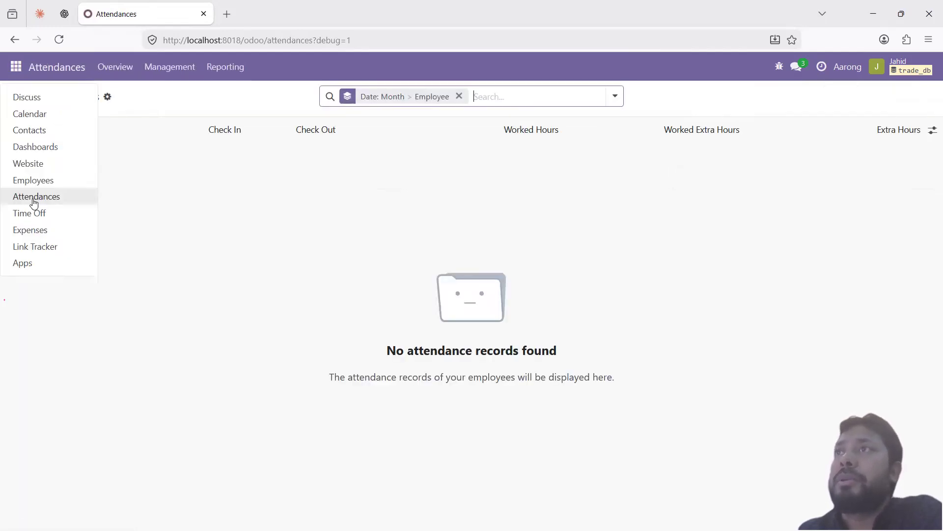
left_click(48, 234)
left_click(16, 66)
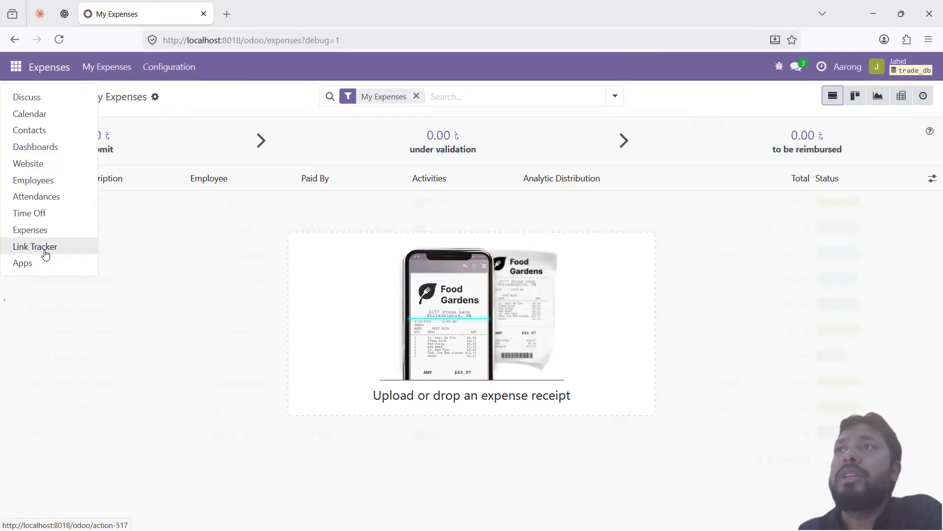
left_click(30, 97)
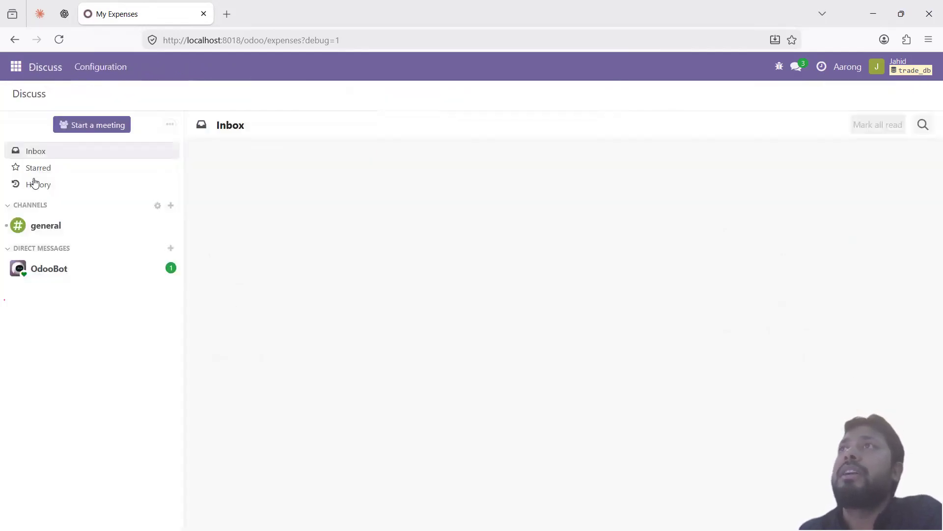
left_click(16, 66)
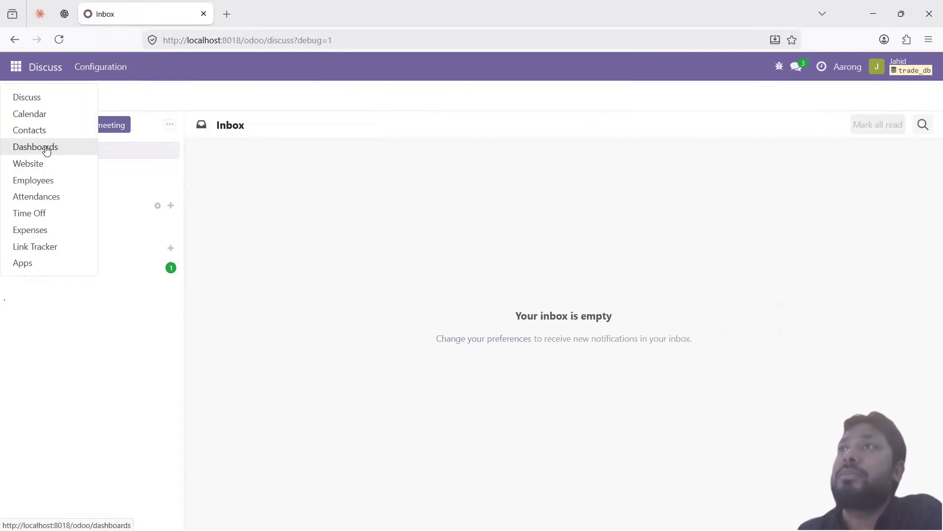
left_click(402, 218)
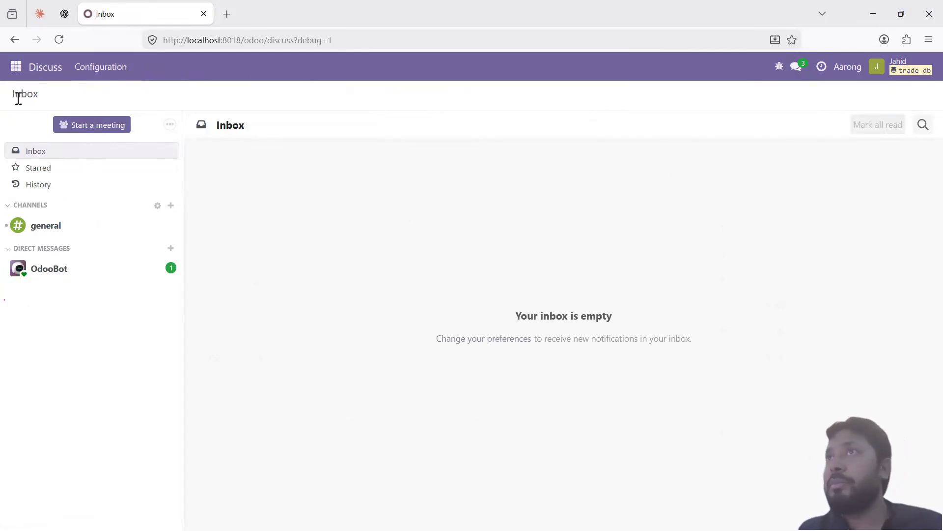
left_click(16, 66)
left_click(421, 215)
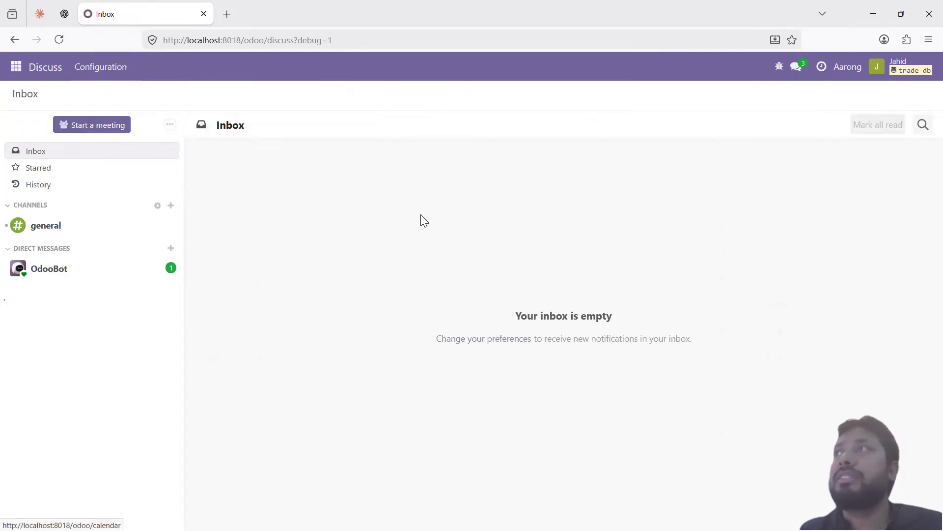
key("alt+Tab")
left_click(383, 15)
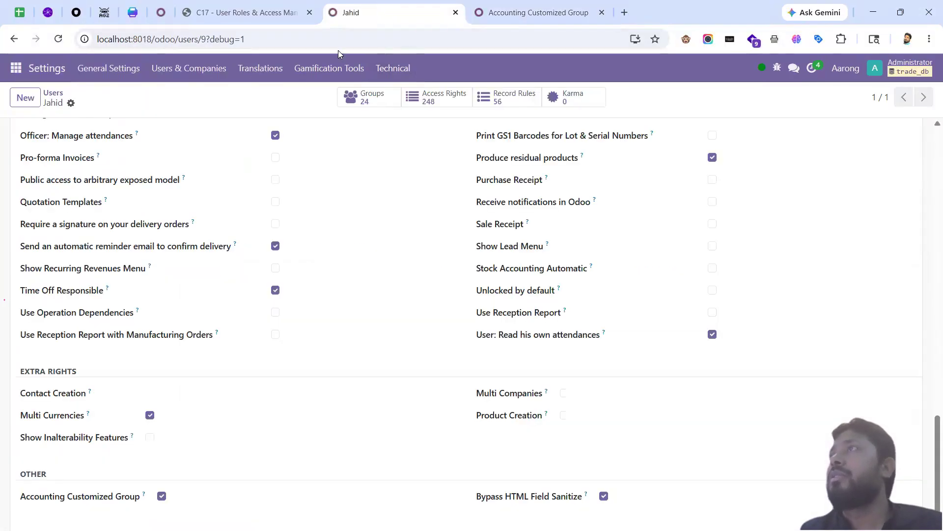
Step: Open the Settings > Technical > Menu Items list in a new tab
scroll(318, 300, "up", 5)
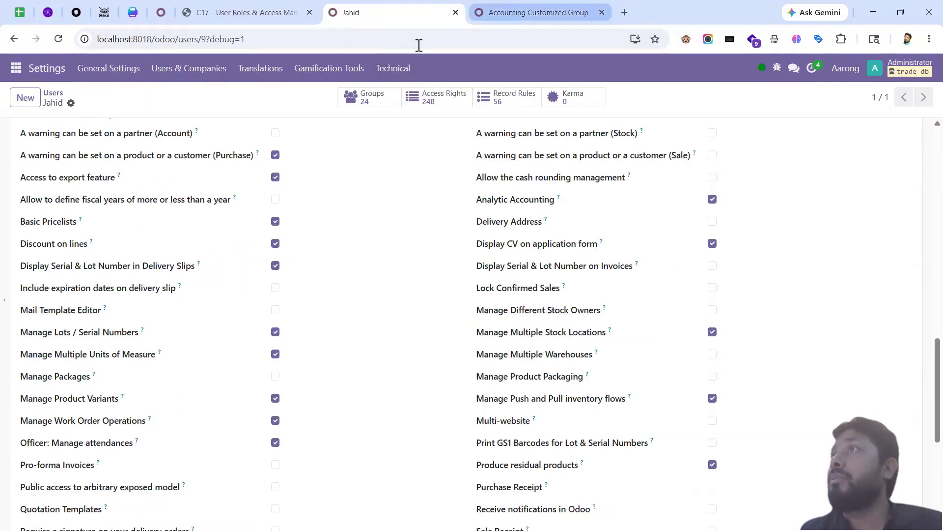
left_click(536, 12)
left_click(199, 69)
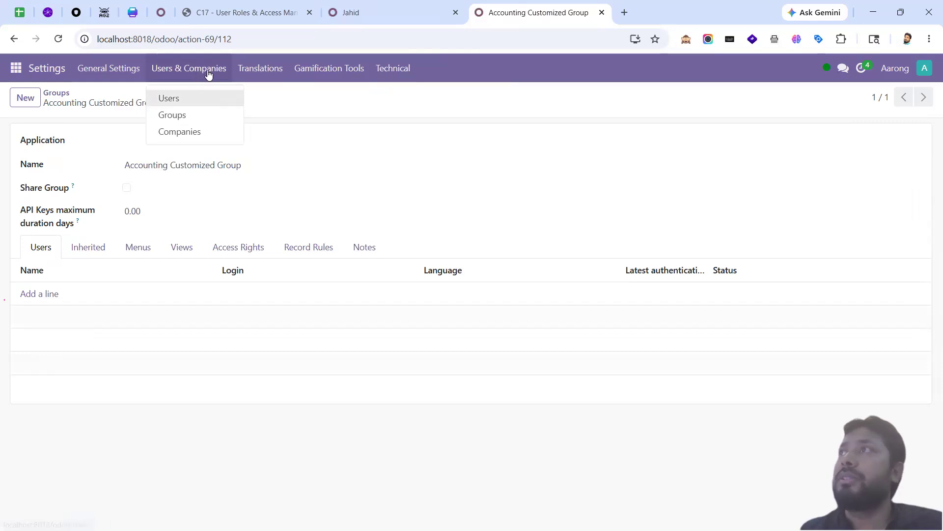
left_click(393, 68)
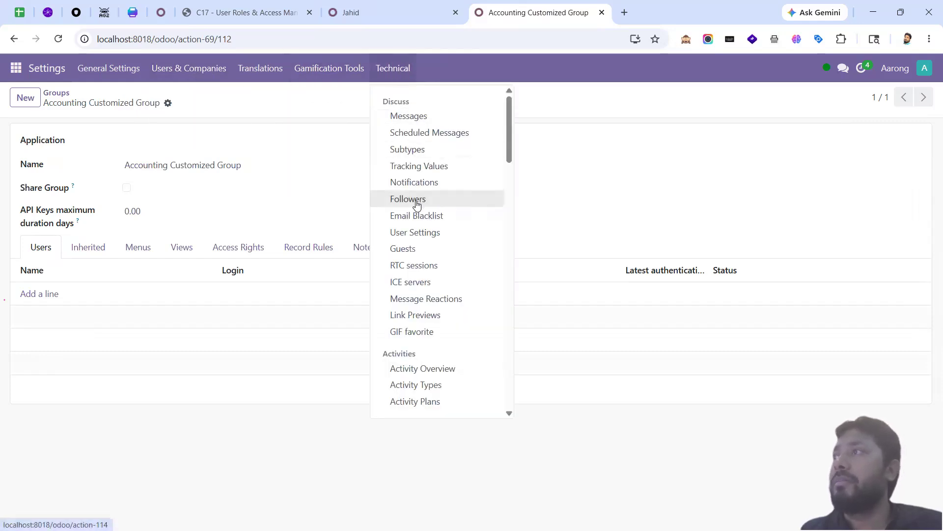
scroll(450, 280, "down", 5)
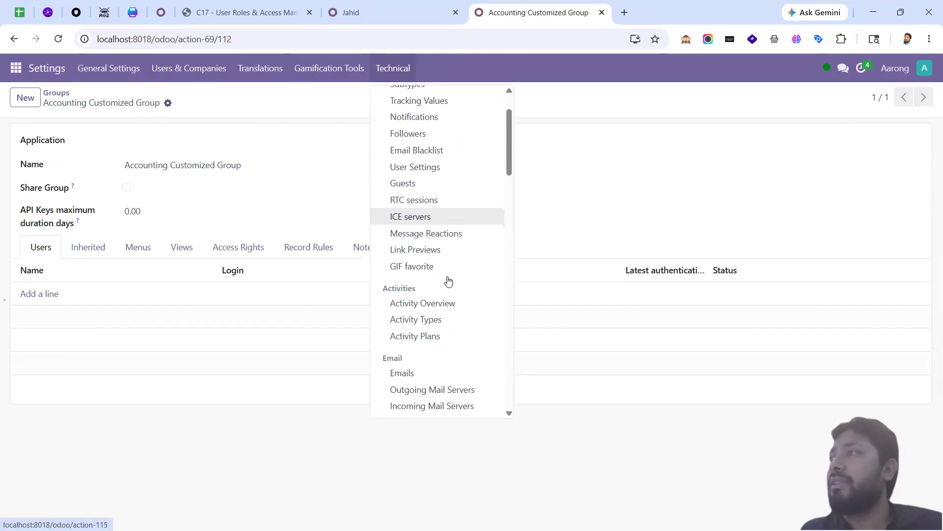
scroll(451, 281, "down", 5)
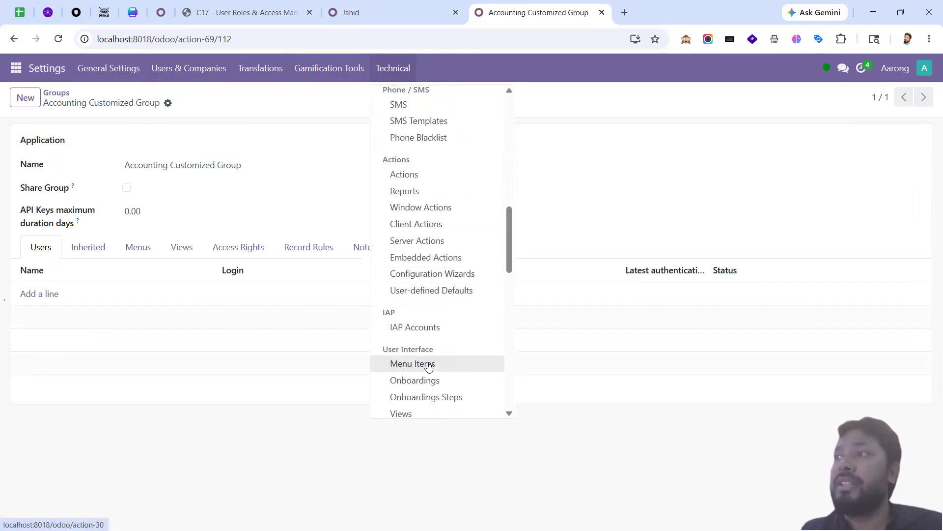
scroll(426, 361, "down", 1)
middle_click(408, 315)
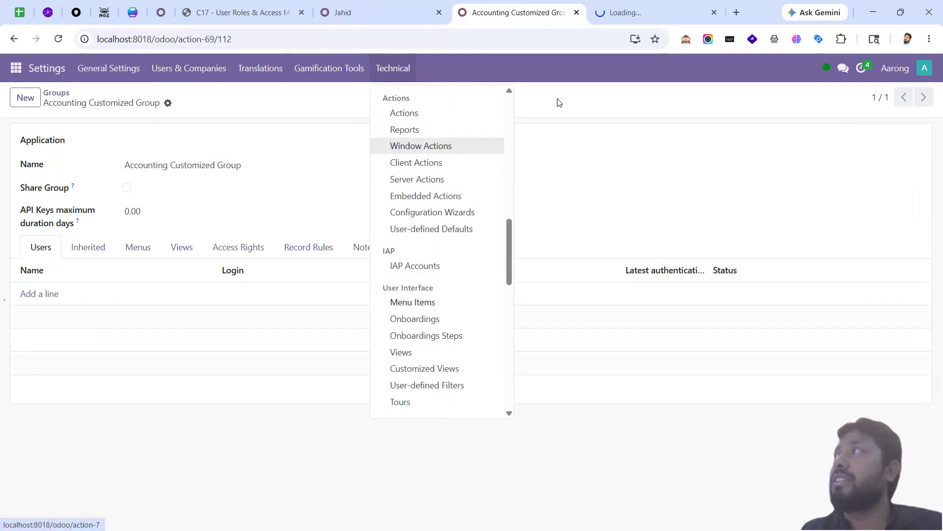
left_click(627, 16)
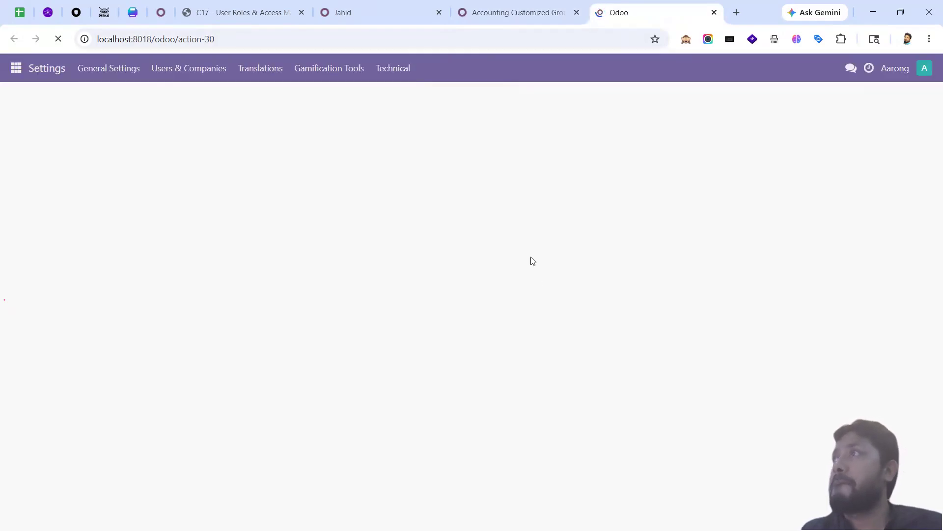
Step: Find the Discuss menu item and inspect its Internal User visibility group, then return to the user form
left_click(417, 96)
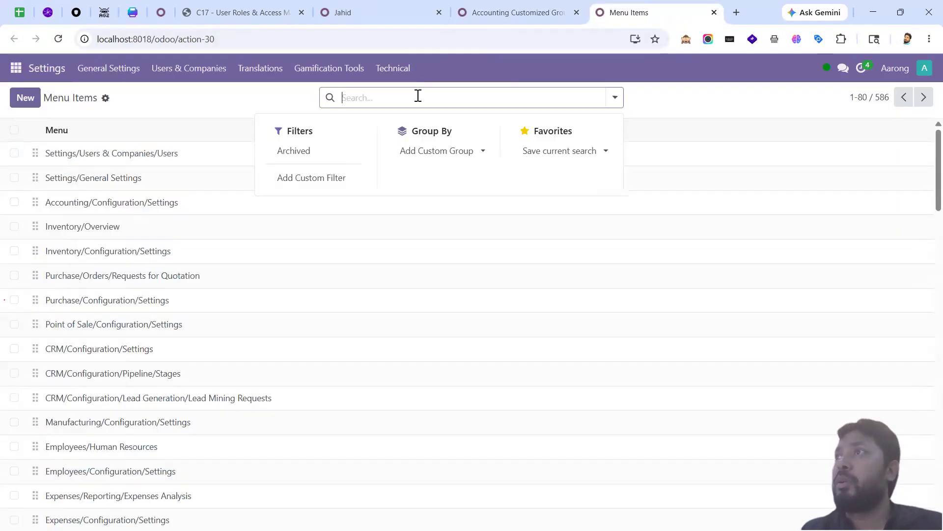
type("Discuss")
key("Return")
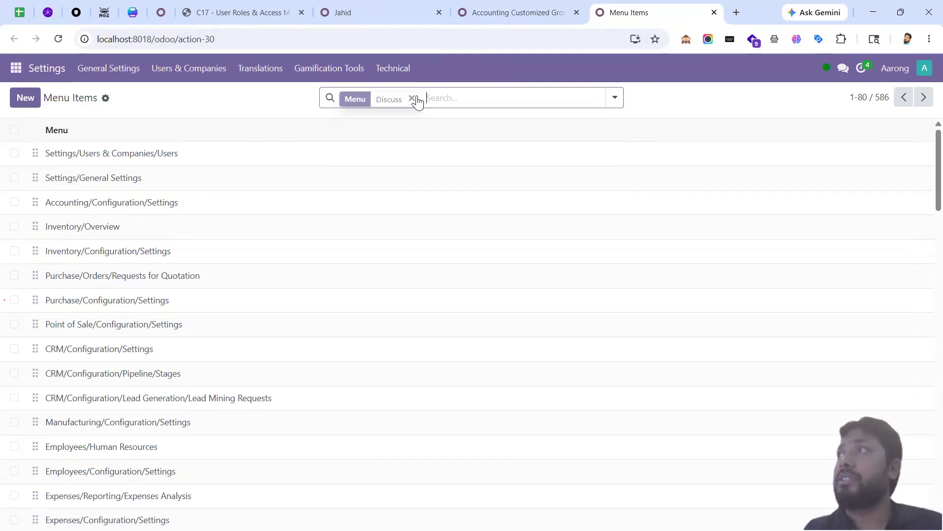
left_click(83, 181)
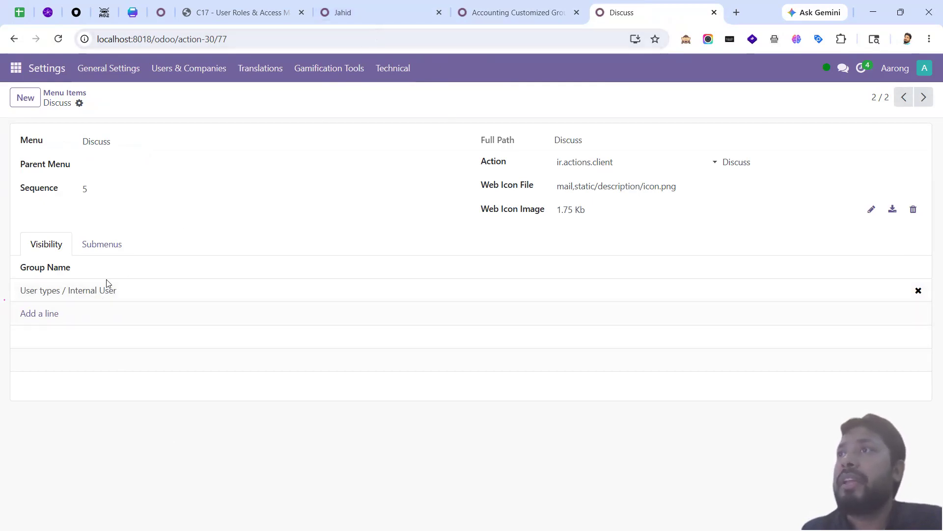
left_click(63, 294)
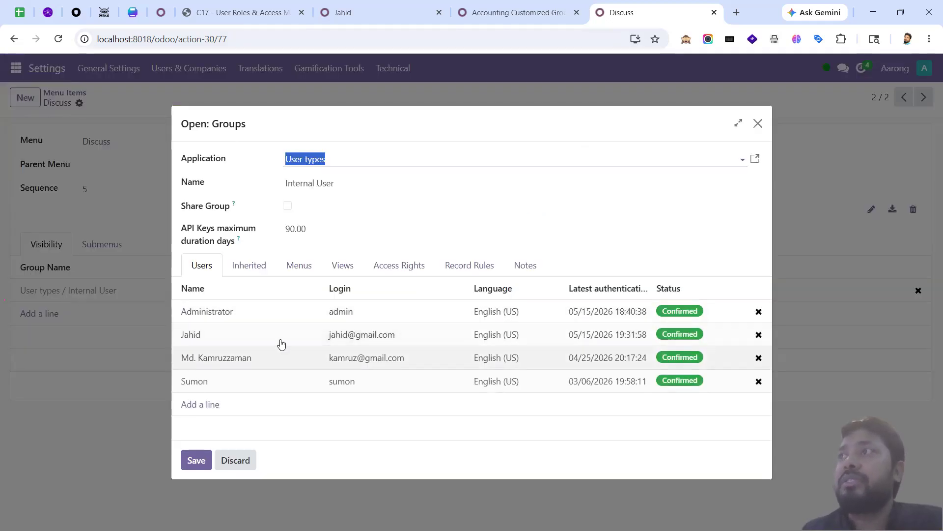
left_click(367, 15)
scroll(192, 300, "up", 15)
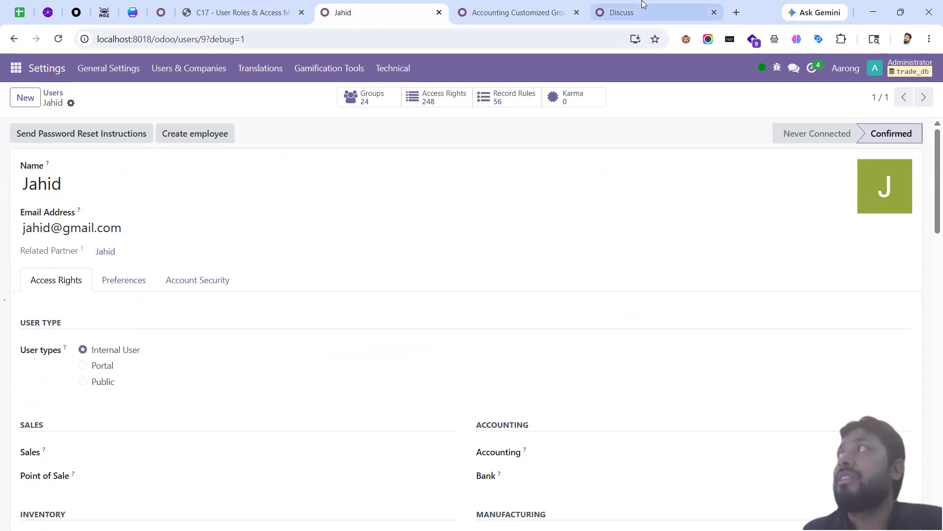
Step: Close the Internal User details and review Discuss's actions, submenus and visibility groups
left_click(638, 19)
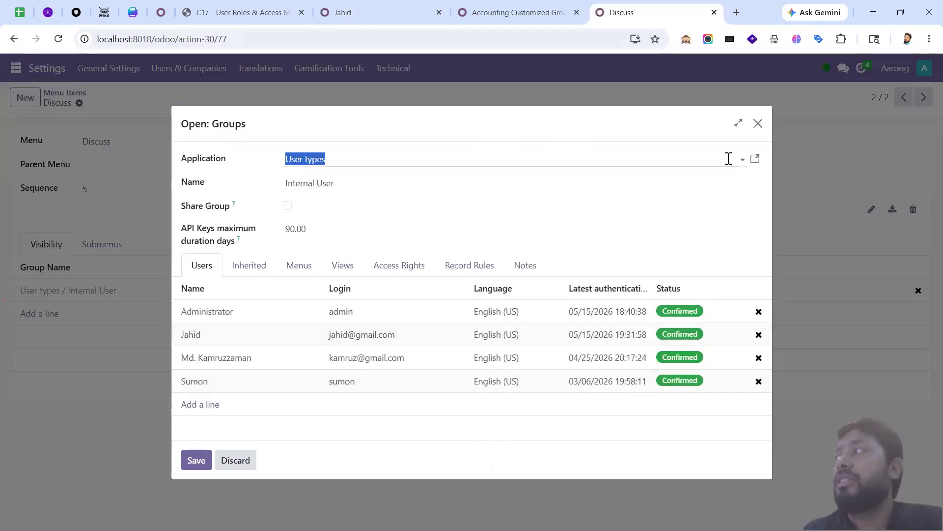
left_click(758, 123)
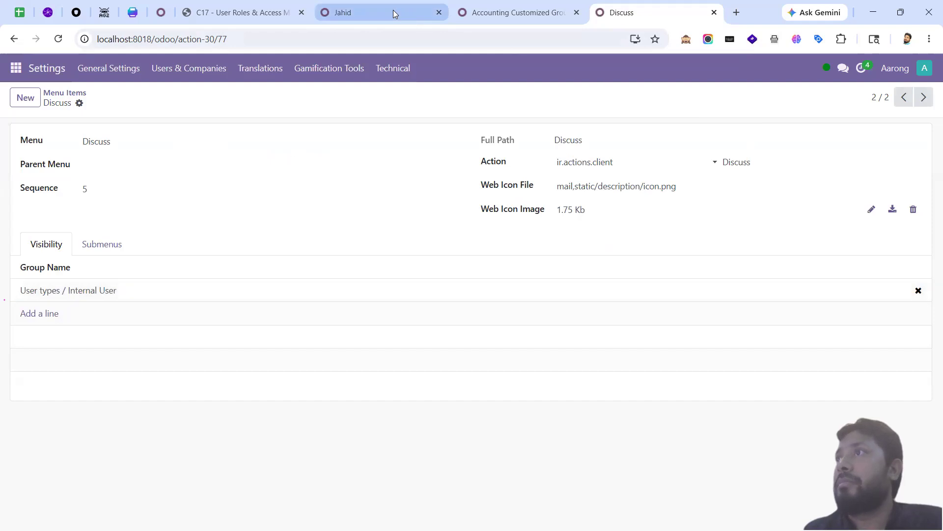
left_click(394, 11)
scroll(334, 366, "down", 10)
scroll(342, 371, "up", 10)
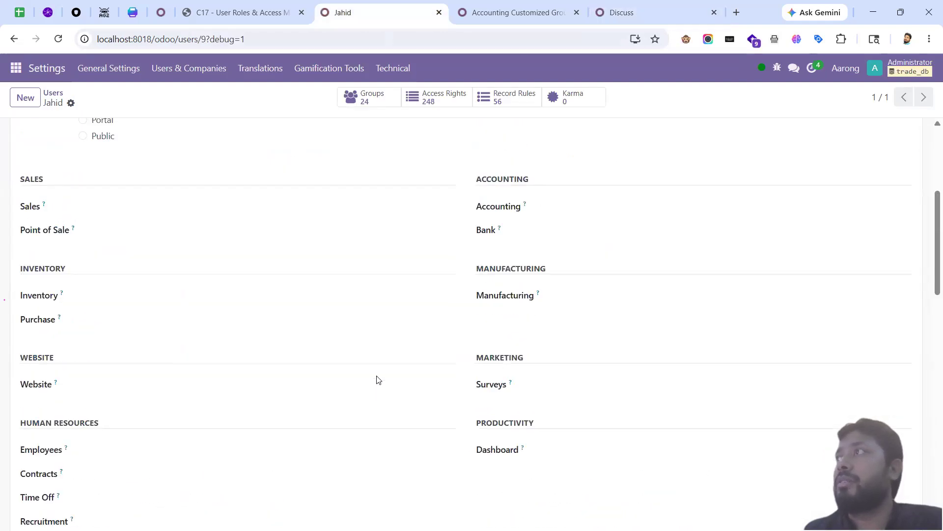
left_click(623, 12)
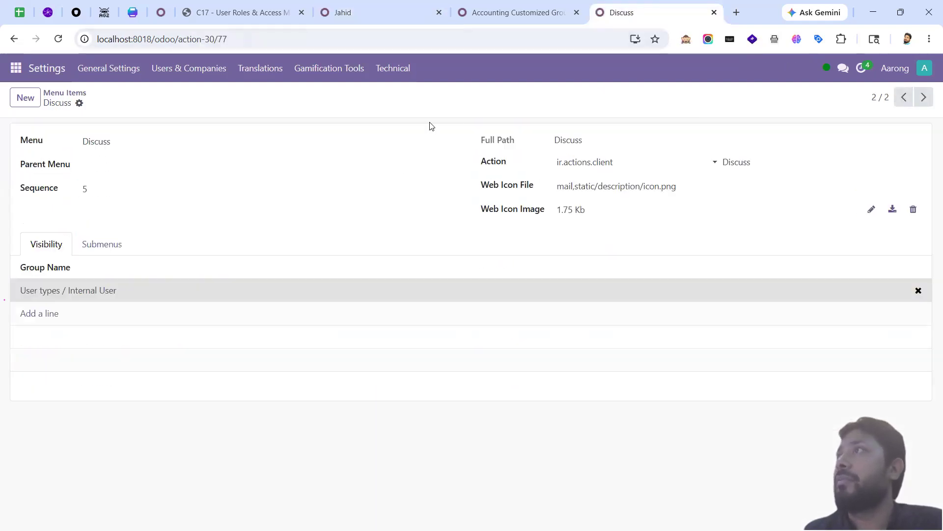
left_click(79, 103)
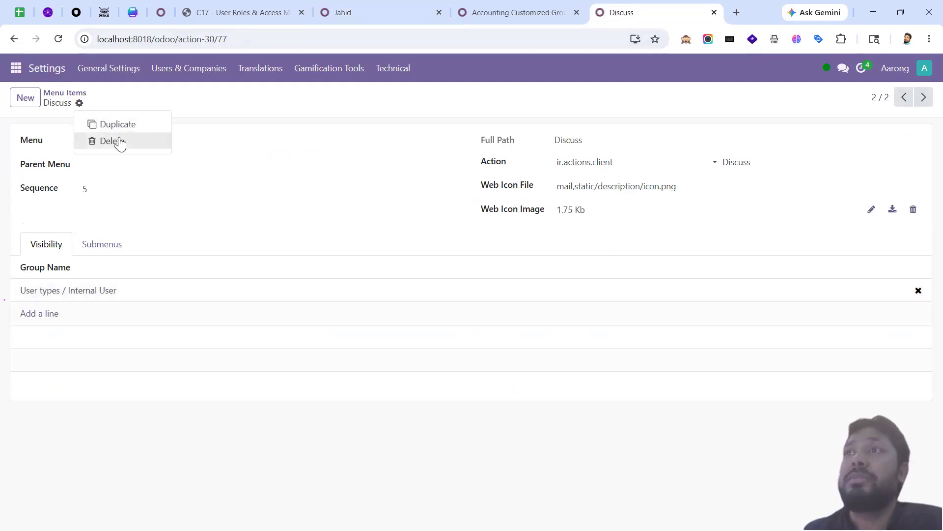
left_click(104, 253)
left_click(57, 248)
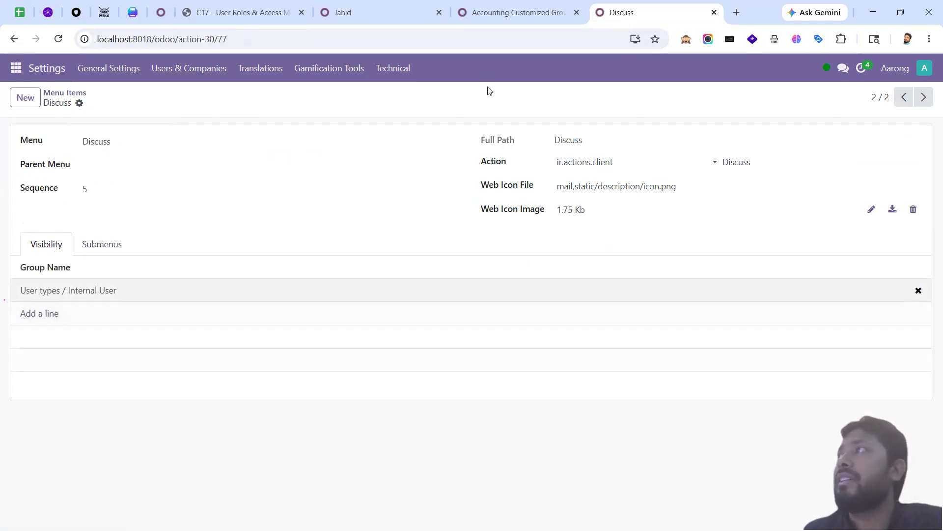
Step: Leave the user's Administration access unset, then remove Internal User from Discuss's visibility
left_click(387, 12)
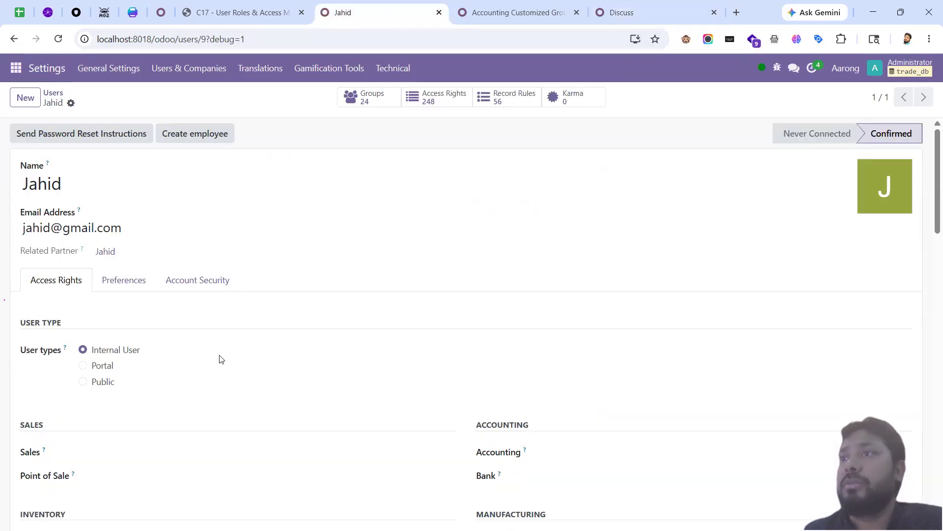
scroll(231, 361, "down", 5)
scroll(594, 334, "down", 5)
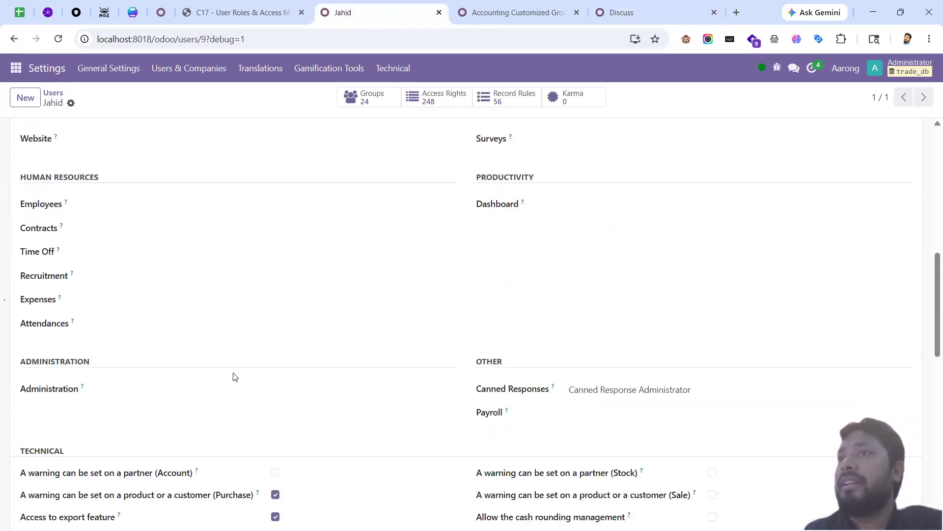
left_click(151, 339)
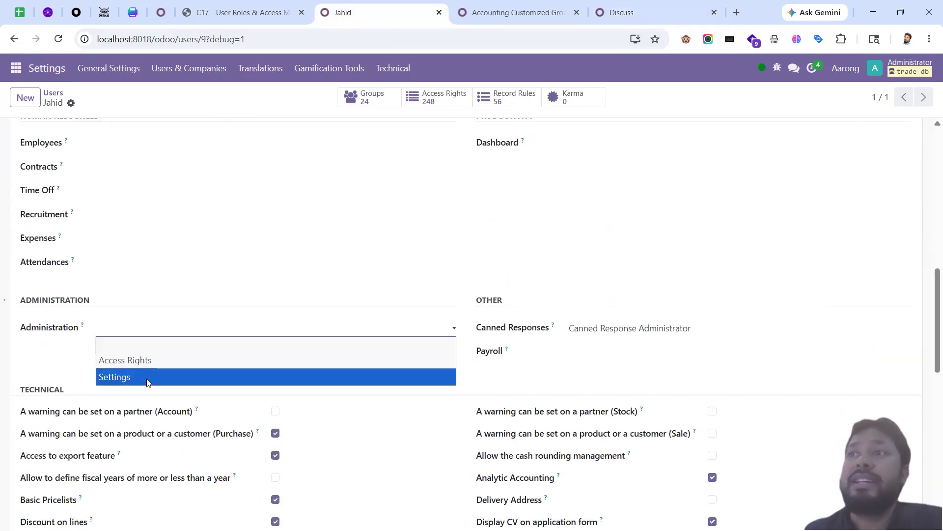
left_click(64, 339)
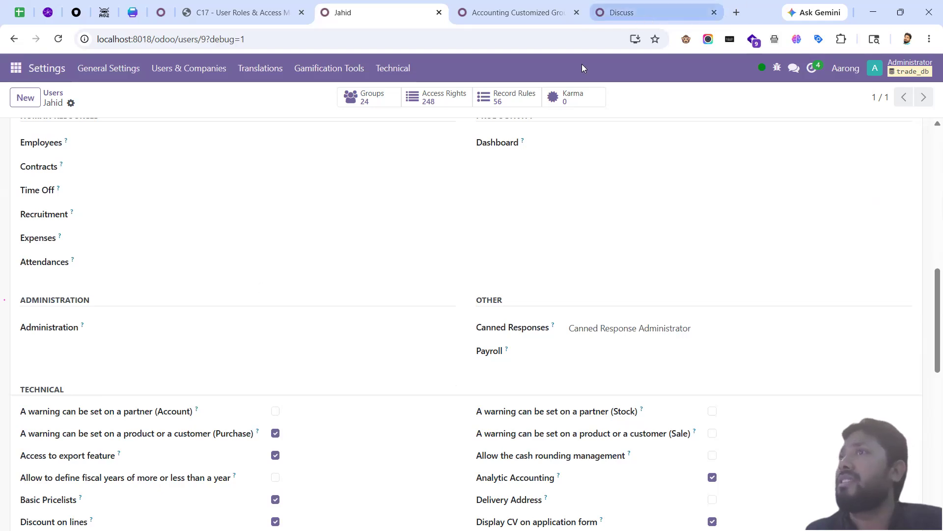
left_click(627, 13)
left_click(919, 292)
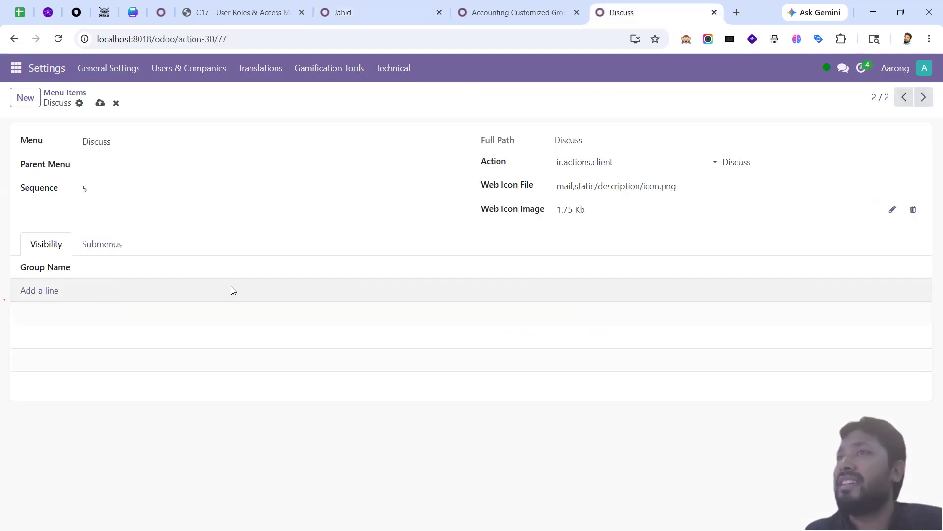
Step: Add the Administration / Access Rights and Administration / Settings groups to Discuss's visibility
left_click(44, 291)
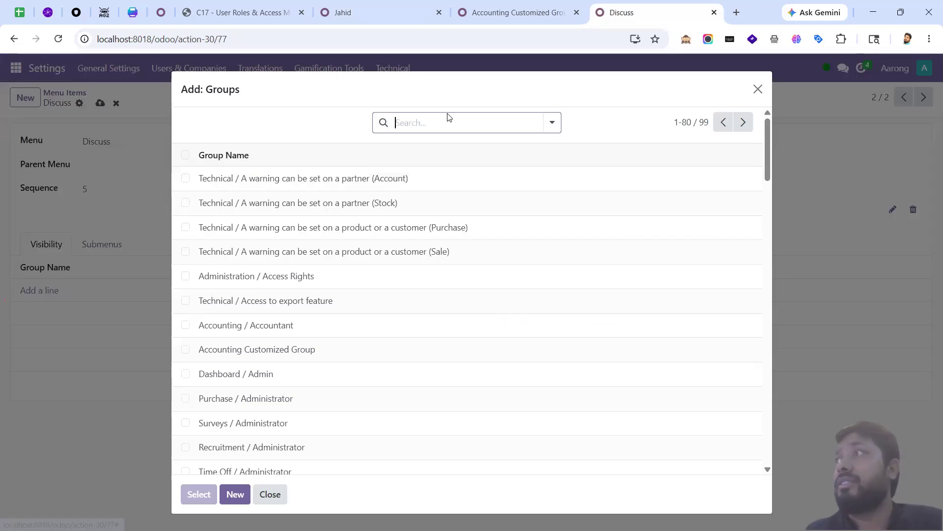
left_click(450, 121)
type("Admin")
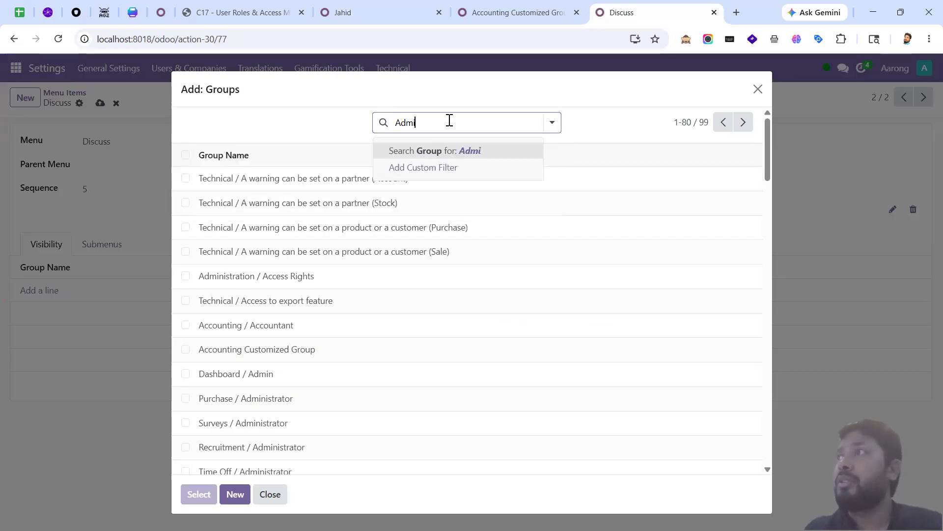
key("Return")
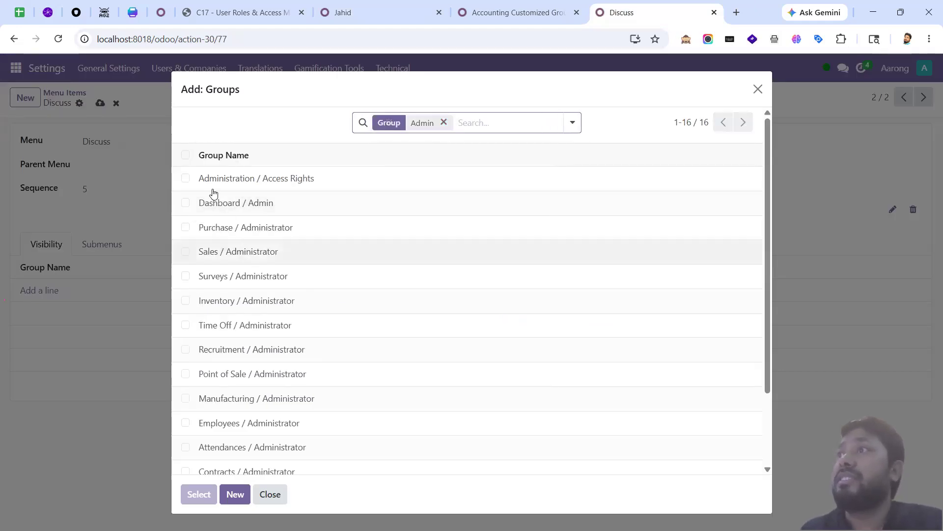
left_click(185, 178)
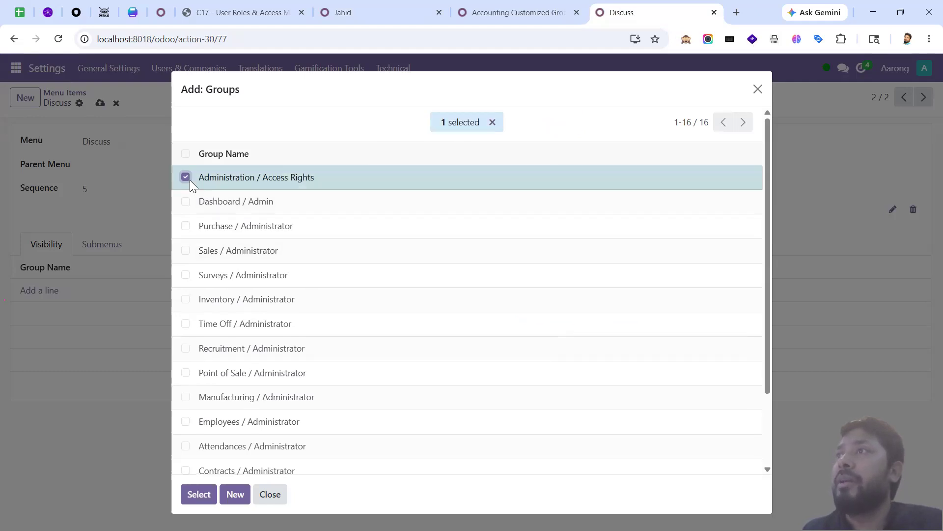
left_click(492, 122)
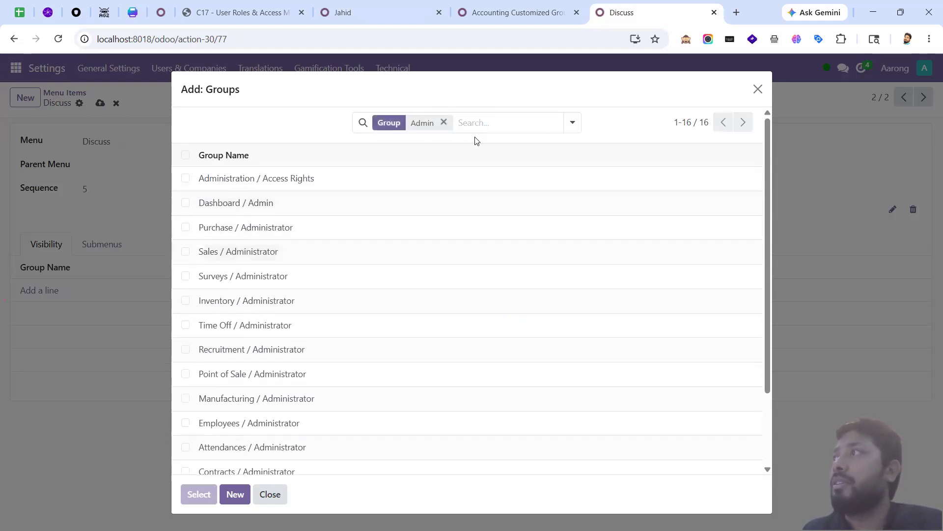
left_click(447, 123)
type("Administration")
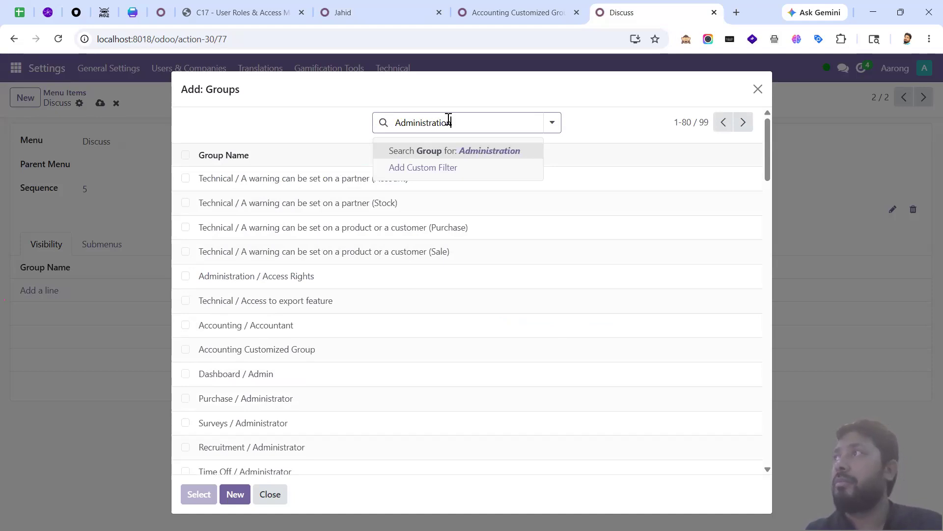
key("Return")
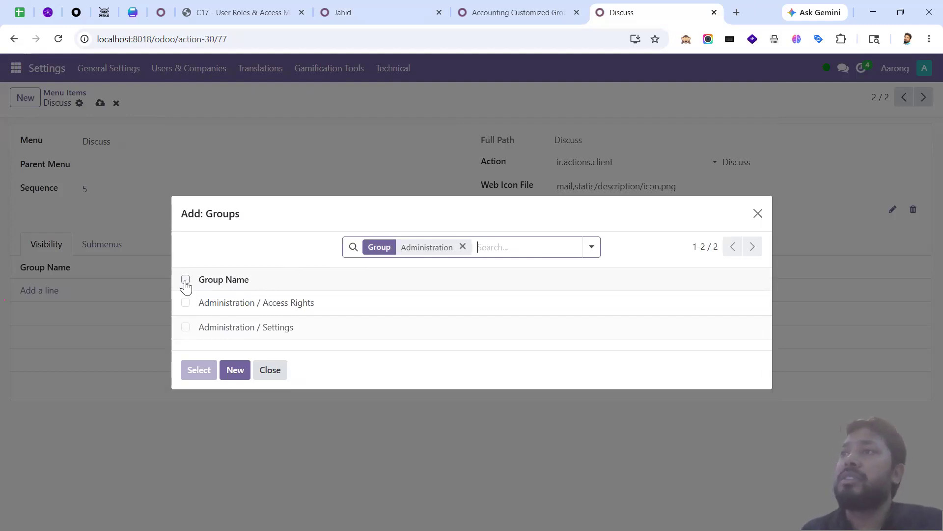
left_click(185, 279)
left_click(198, 370)
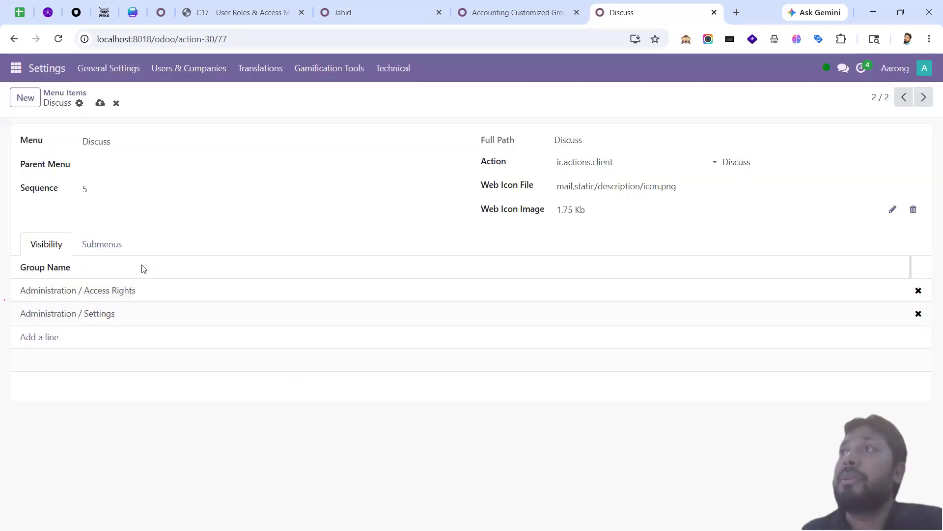
Step: Save the Discuss menu item and review the test user's Administration access options
left_click(100, 103)
left_click(361, 22)
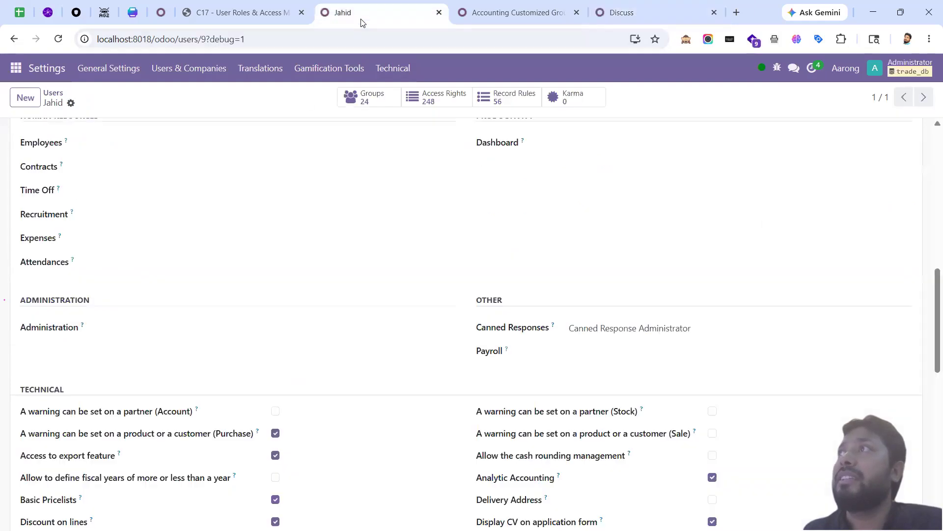
left_click(120, 337)
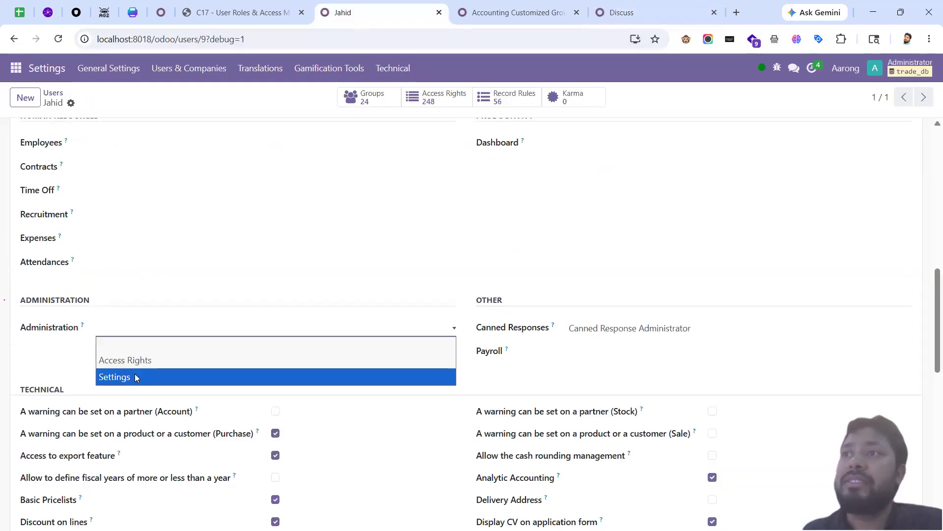
Step: Reload the test user's session and confirm Discuss is missing from the app list
left_click(511, 15)
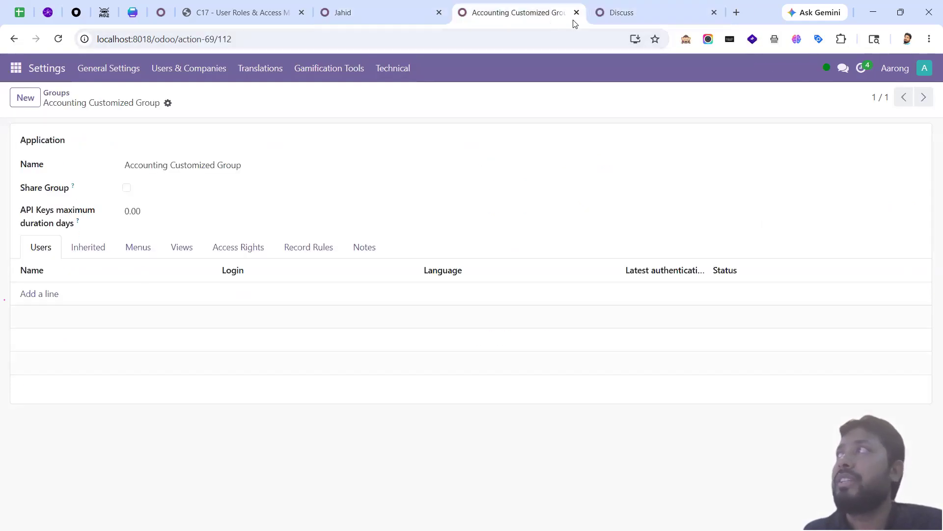
left_click(605, 16)
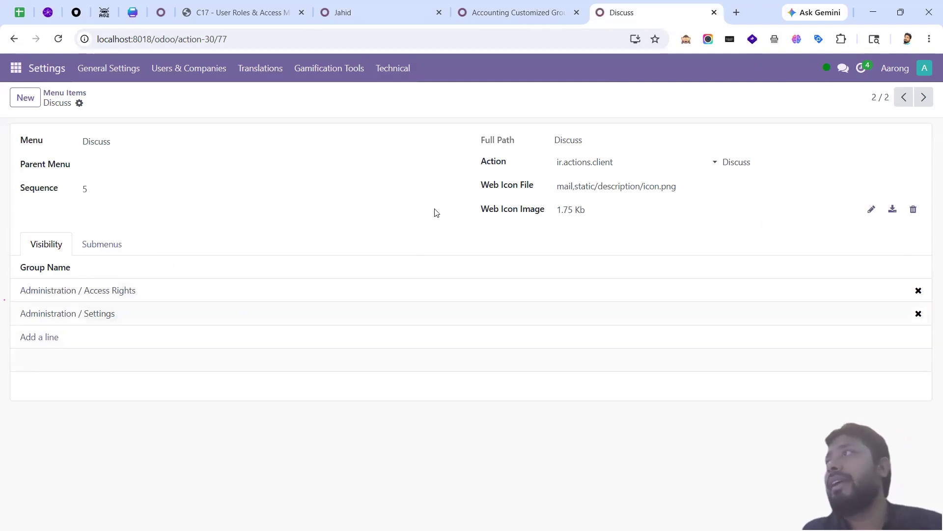
key("alt+Tab")
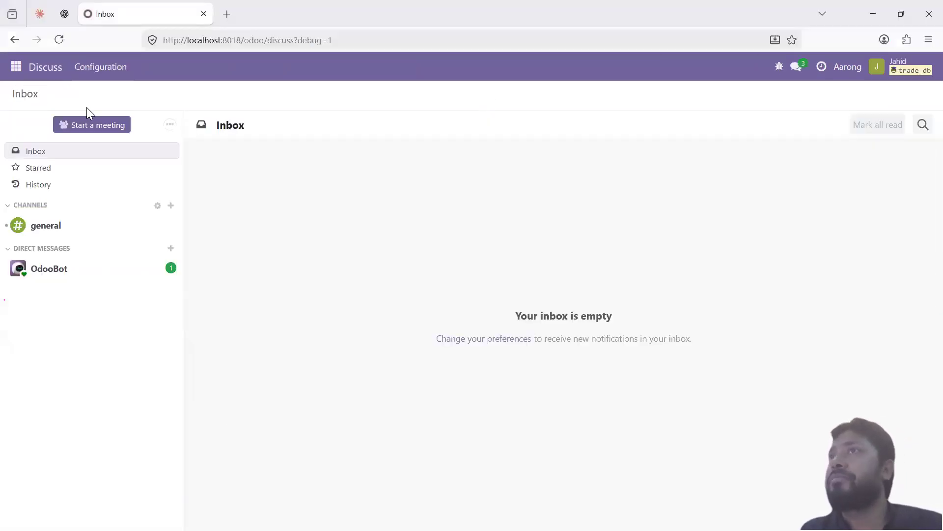
left_click(54, 44)
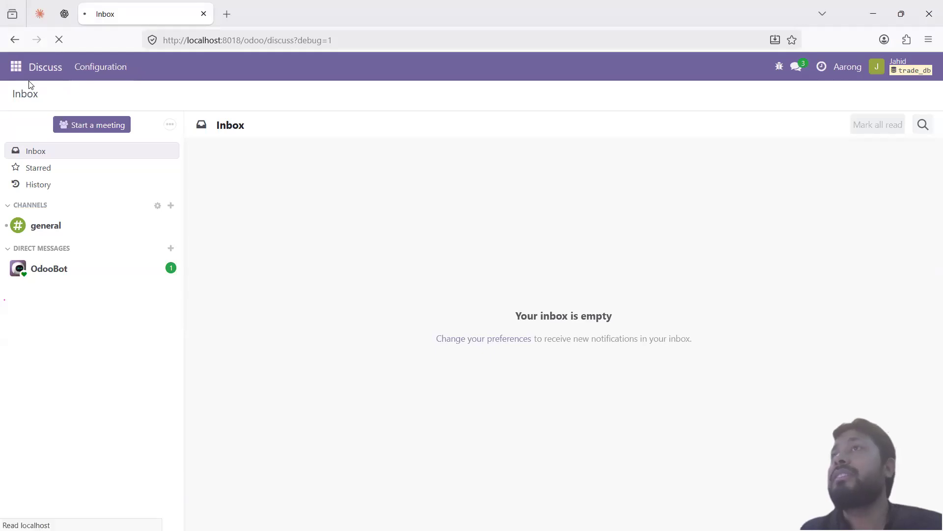
left_click(15, 68)
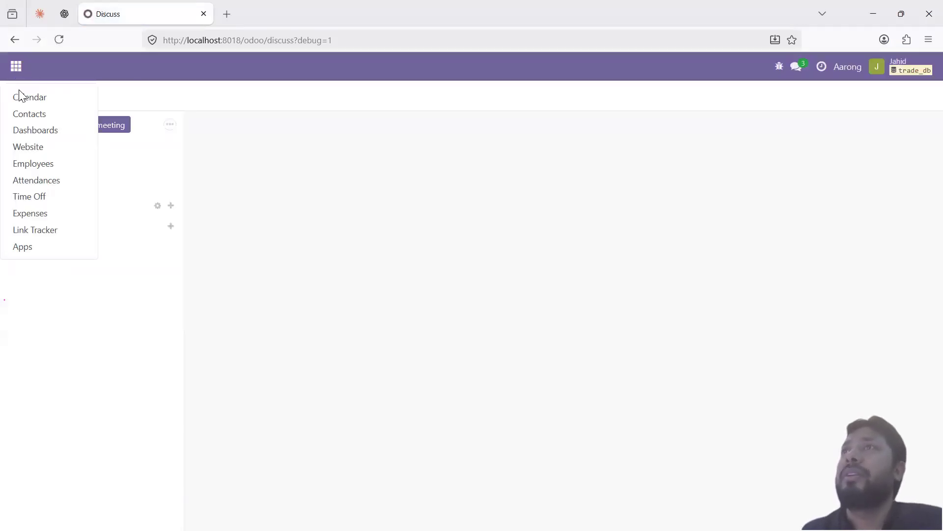
left_click(22, 96)
left_click(16, 72)
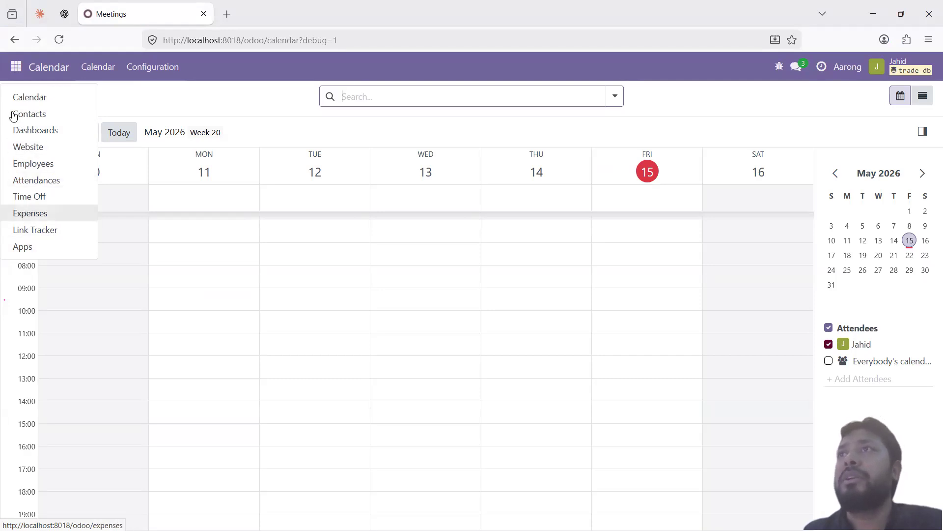
left_click(127, 108)
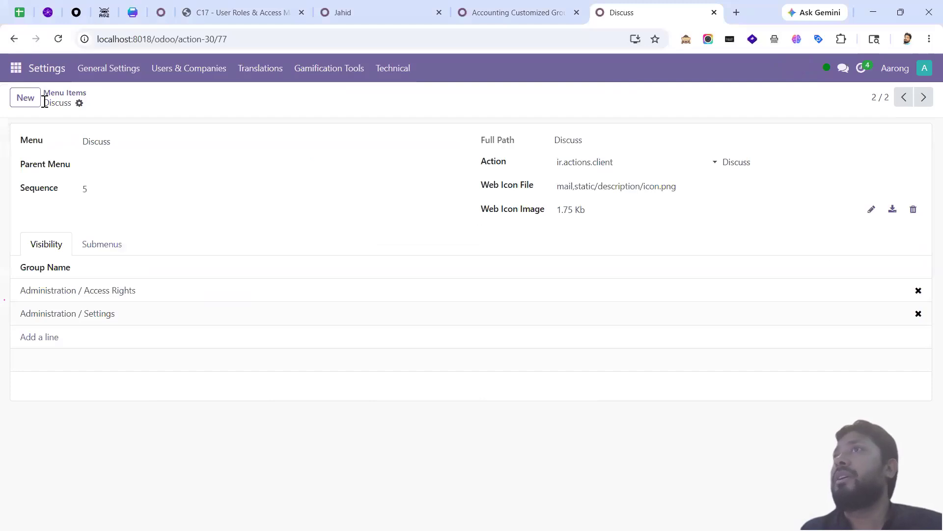
Step: Open the Contacts menu item and remove its Contact Creation and Internal User visibility groups
left_click(65, 92)
left_click(413, 98)
type("contacts")
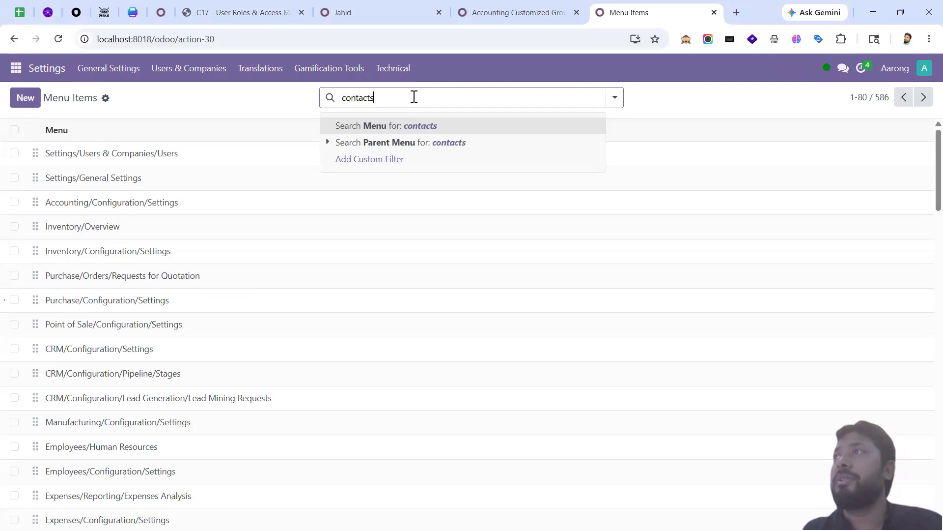
key("Return")
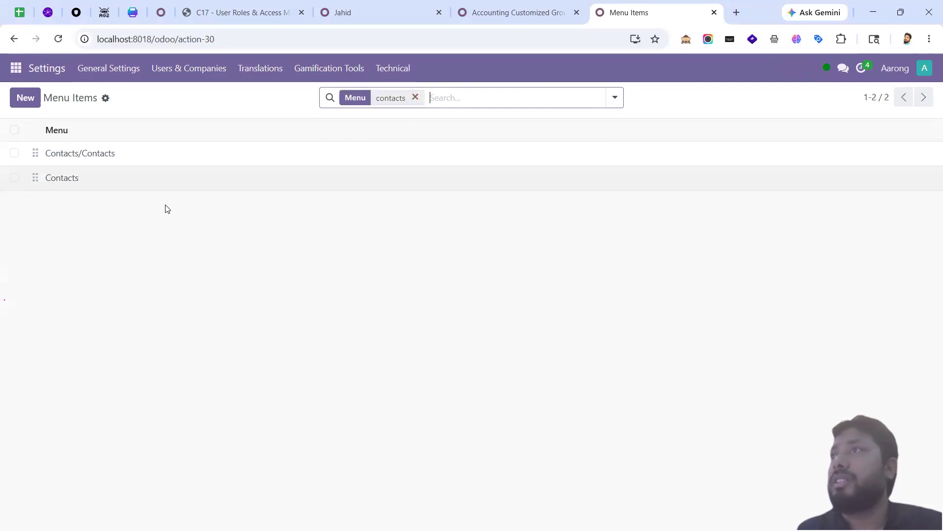
left_click(160, 183)
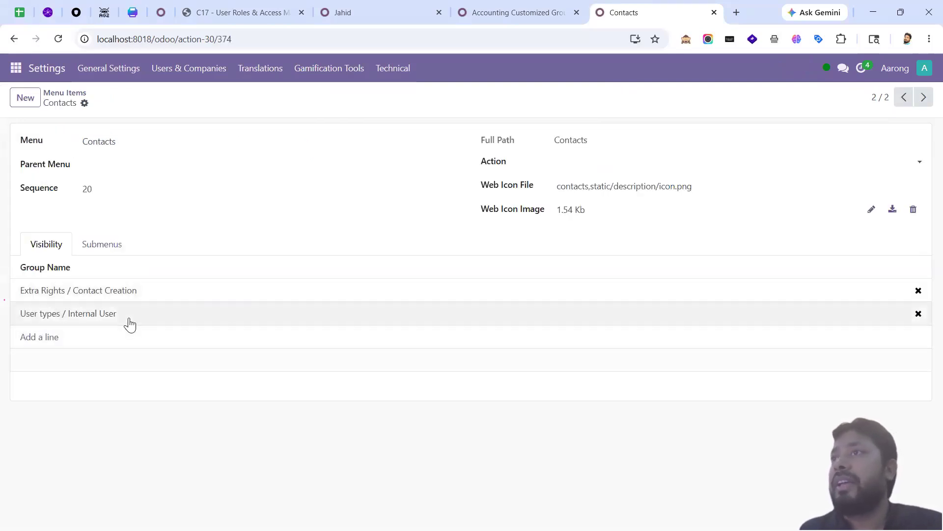
left_click(919, 291)
left_click(919, 291)
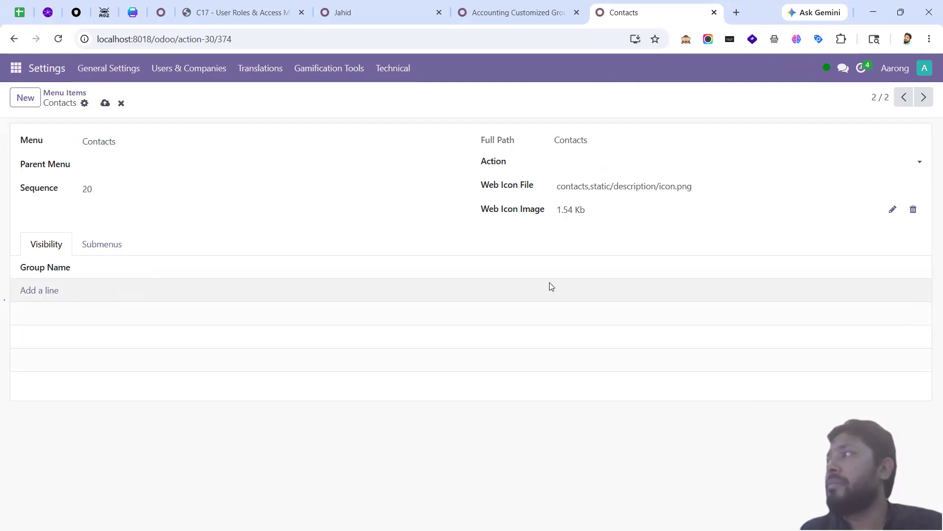
Step: Add Administration / Access Rights and Administration / Settings as Contacts' visibility groups
left_click(51, 291)
left_click(448, 122)
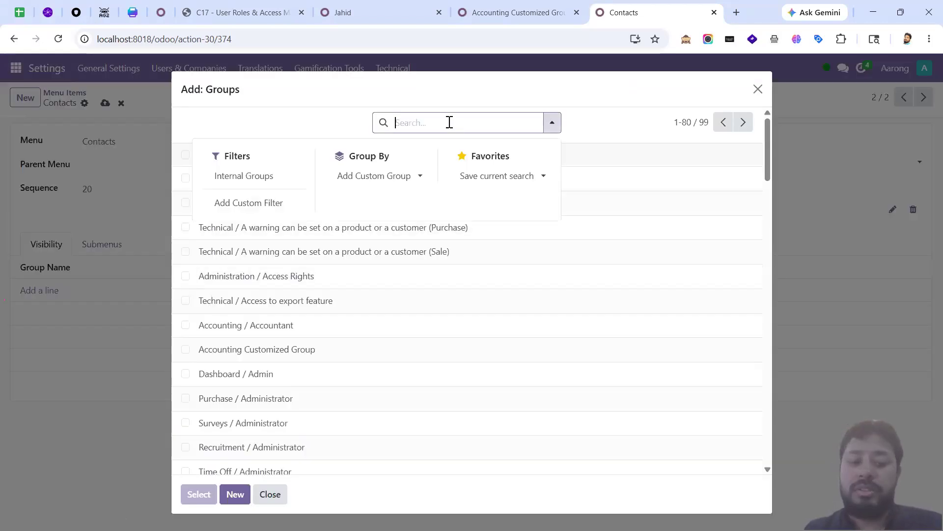
type("Administ")
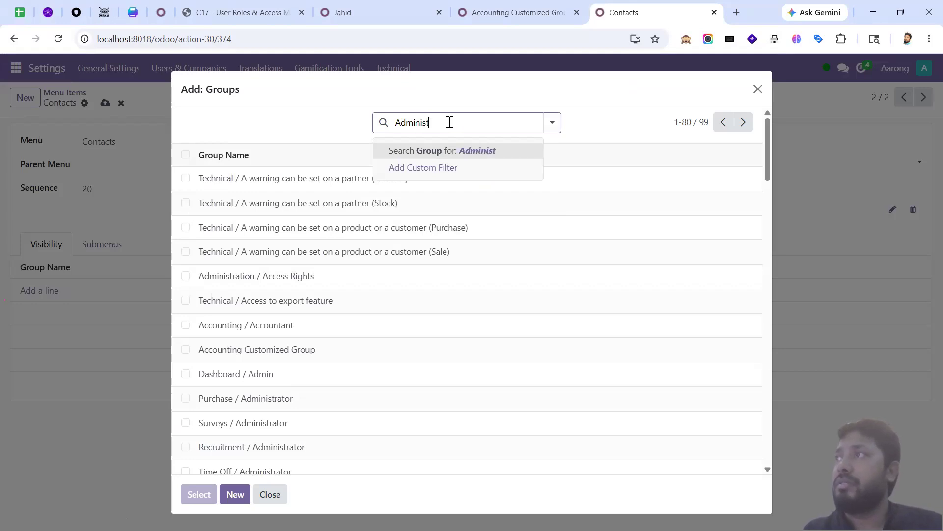
type("ration")
key("Return")
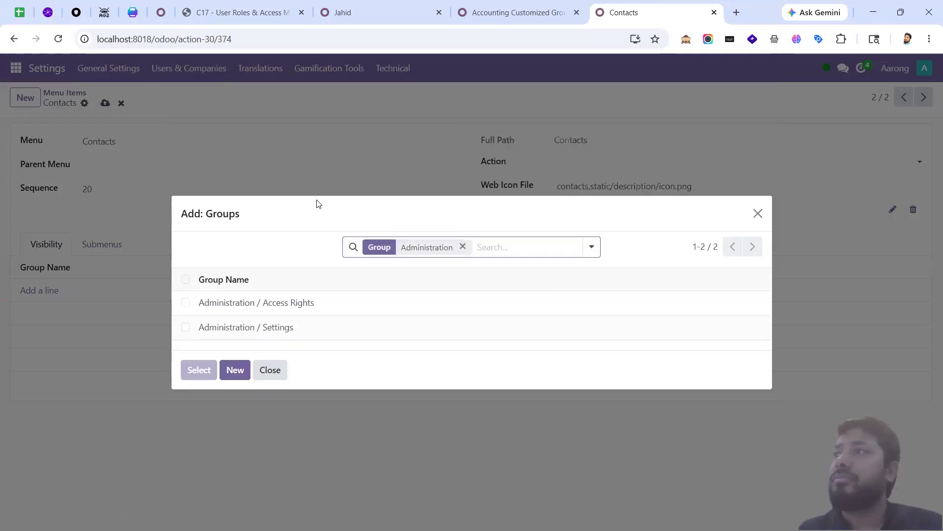
left_click(186, 279)
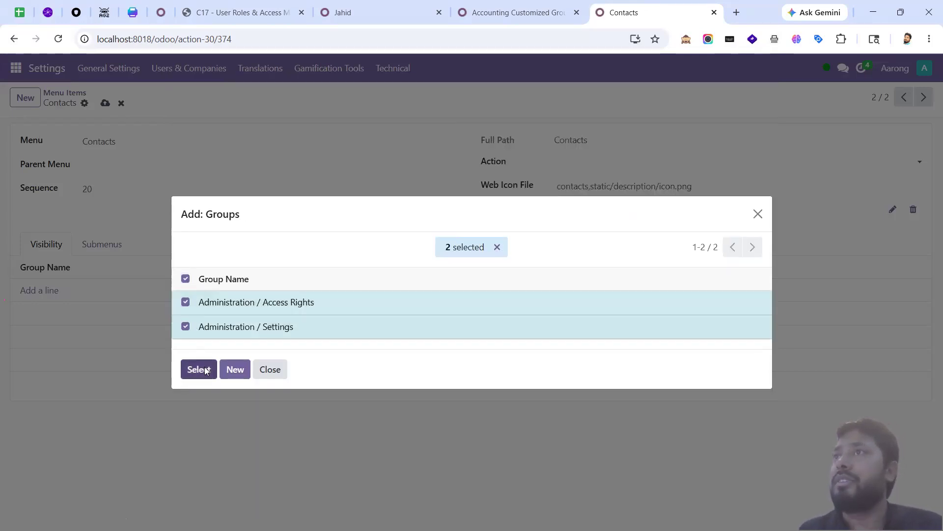
left_click(198, 369)
key("alt+Tab")
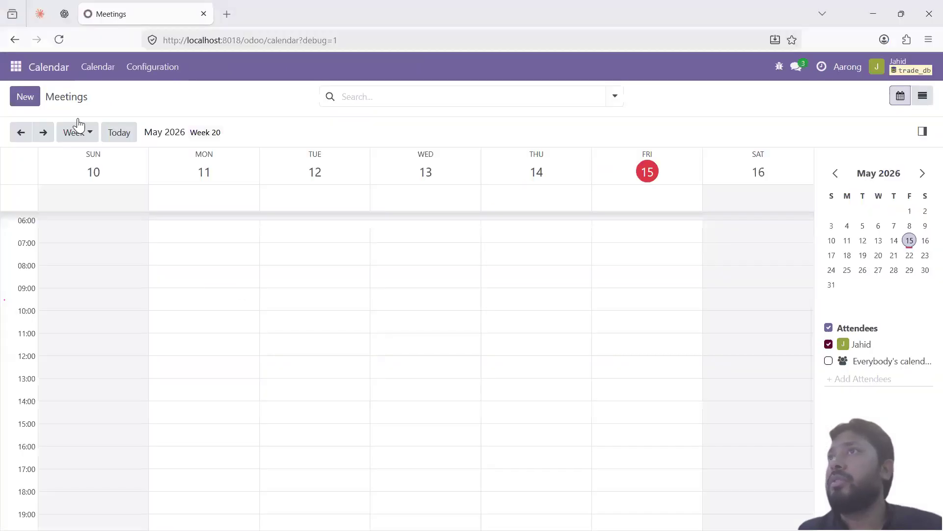
Step: Reload the test user's session from Contacts and open Dashboards to check access
left_click(13, 70)
left_click(27, 114)
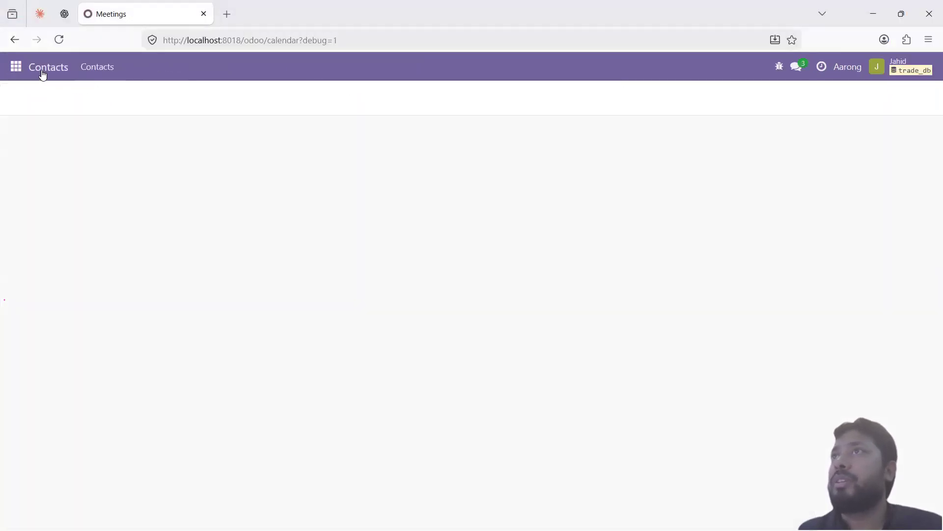
left_click(59, 39)
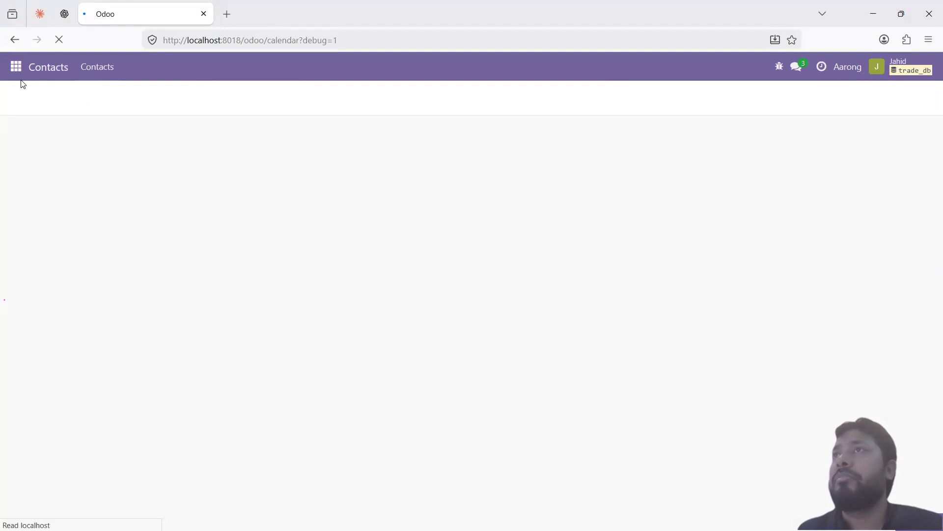
left_click(15, 68)
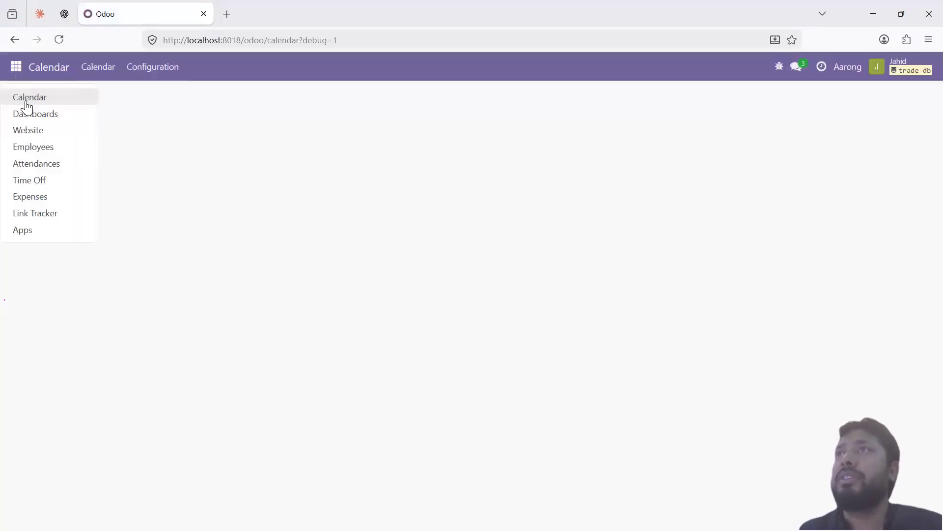
left_click(36, 114)
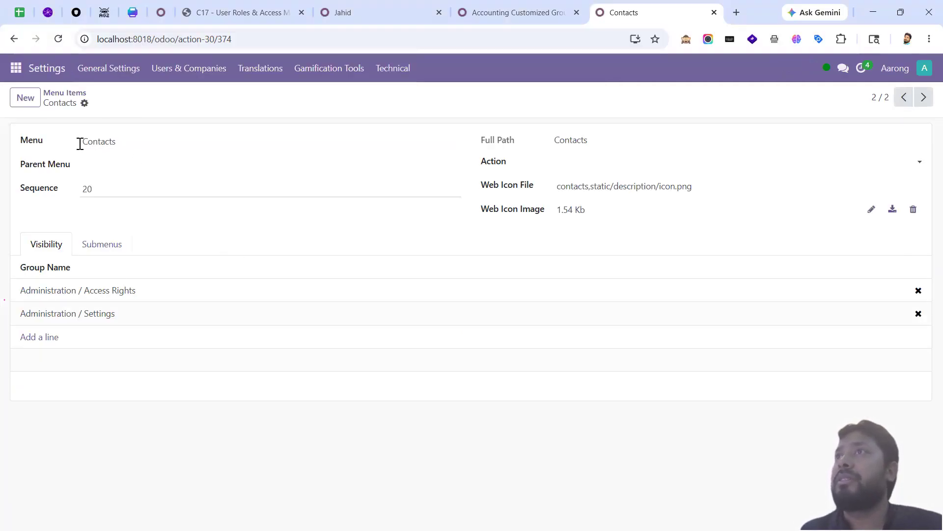
key("alt+Tab")
Step: Open the Calendar app as the test user and review the remaining app list
left_click(19, 68)
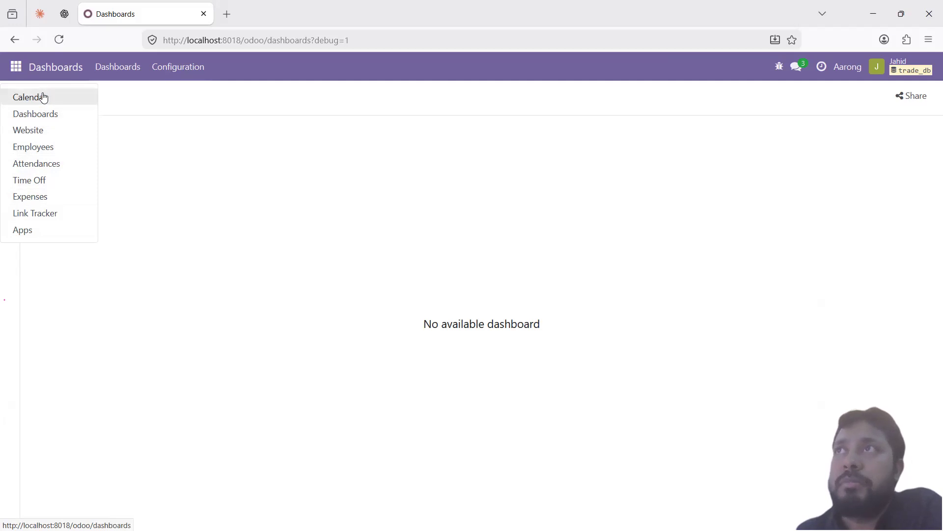
left_click(41, 236)
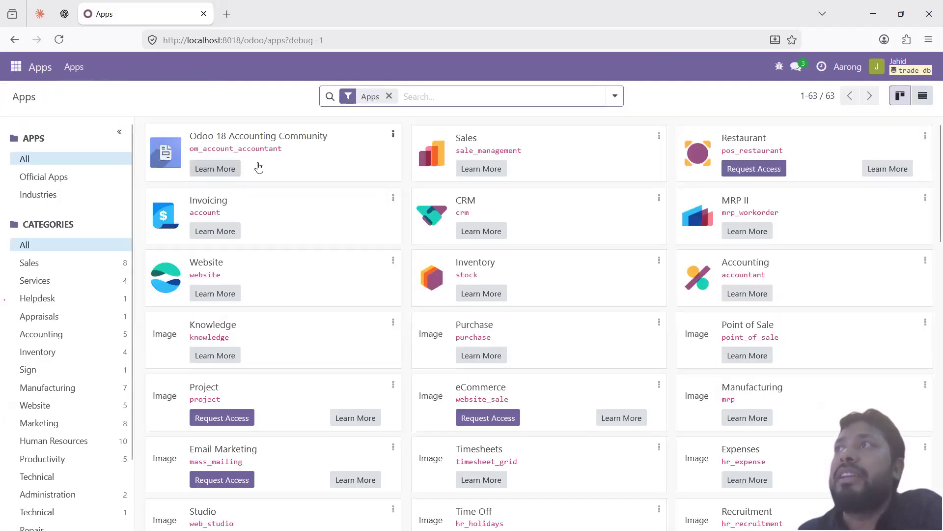
left_click(15, 72)
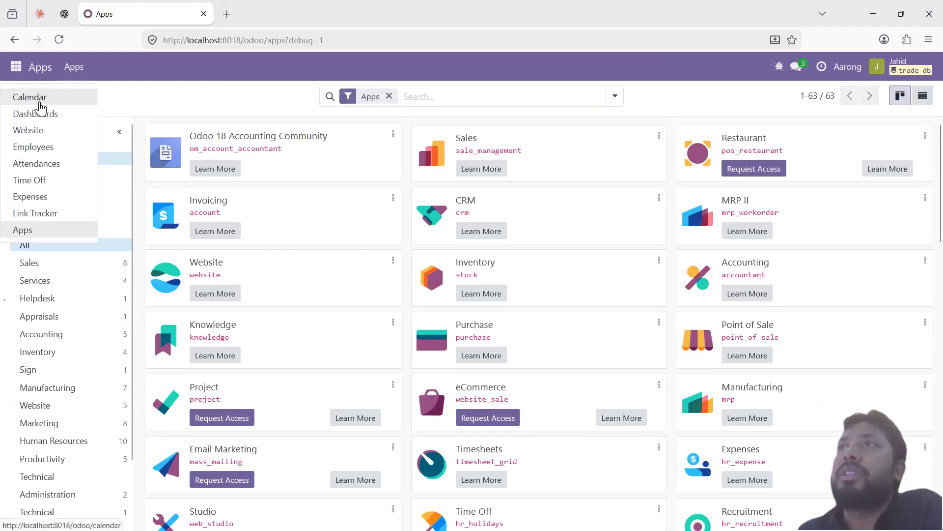
left_click(37, 99)
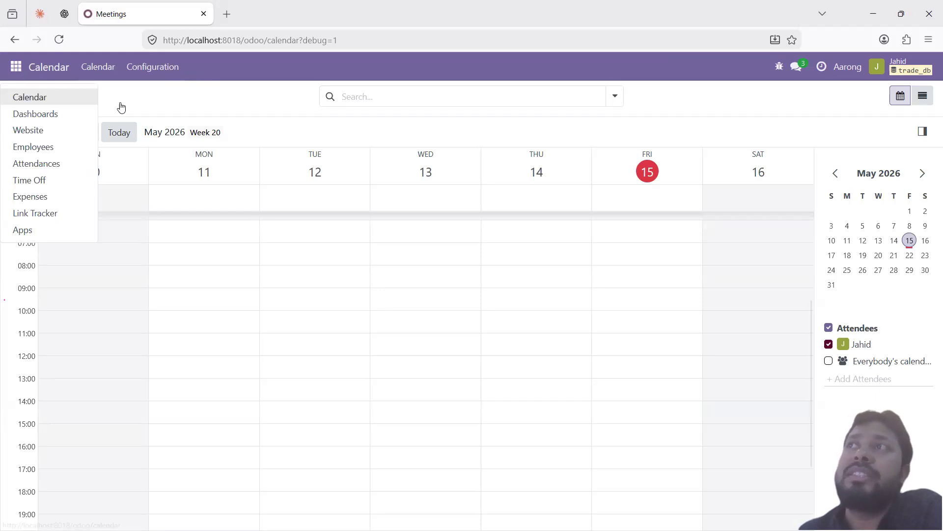
left_click(164, 100)
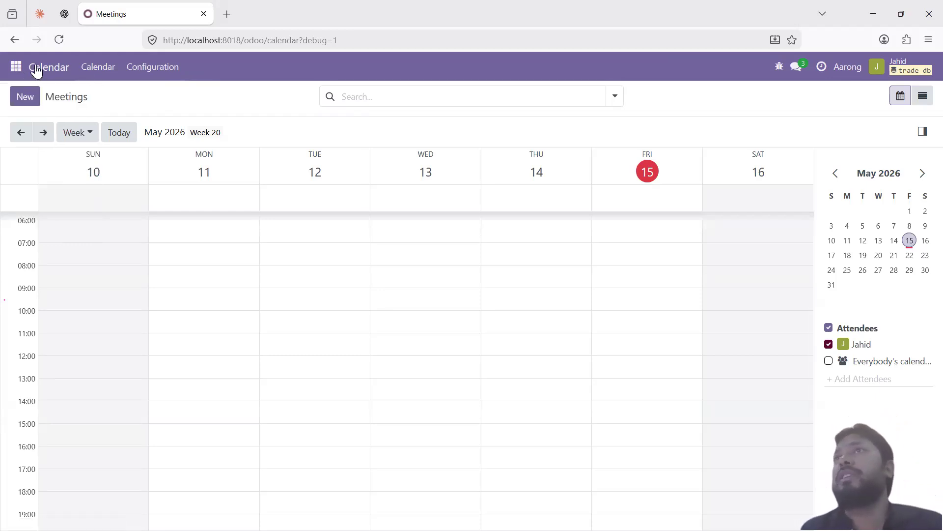
left_click(16, 67)
left_click(127, 78)
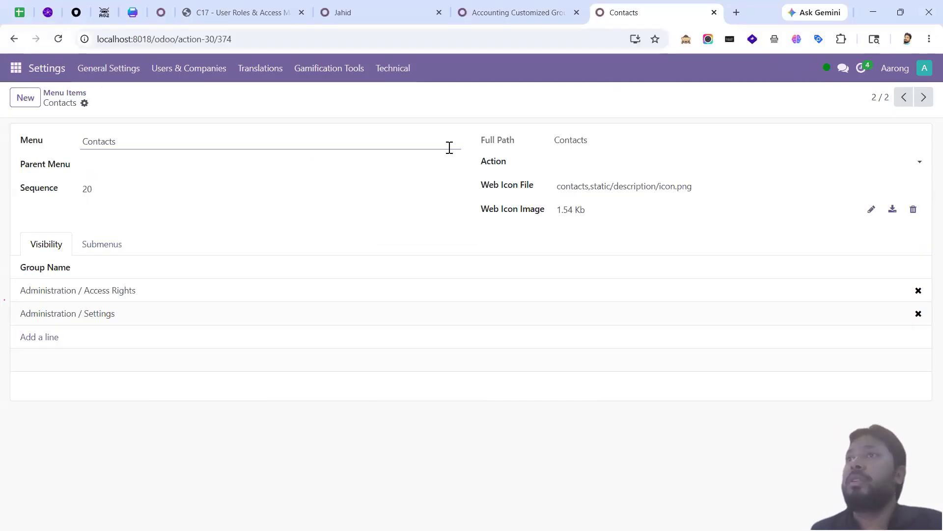
Step: Close the Contacts tab and add the test user to the Accounting Customized Group's Users
left_click(502, 12)
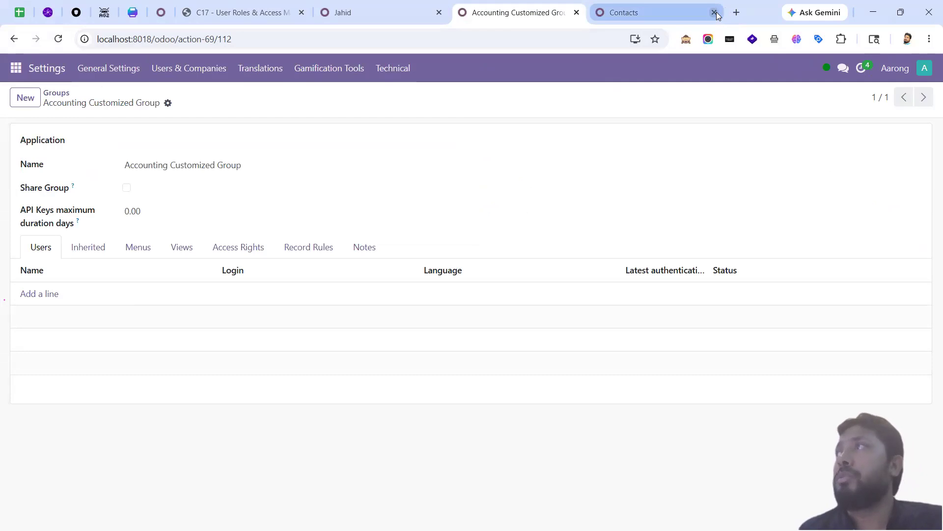
left_click(715, 13)
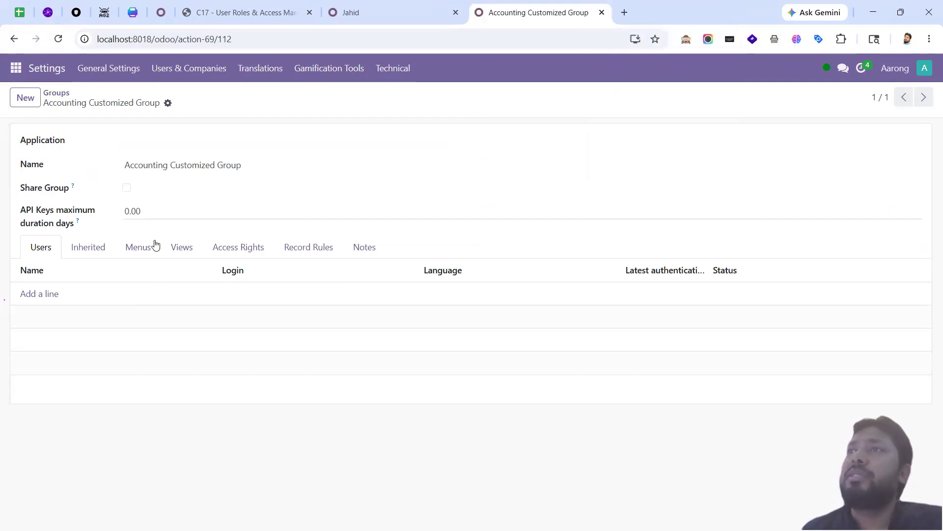
left_click(43, 295)
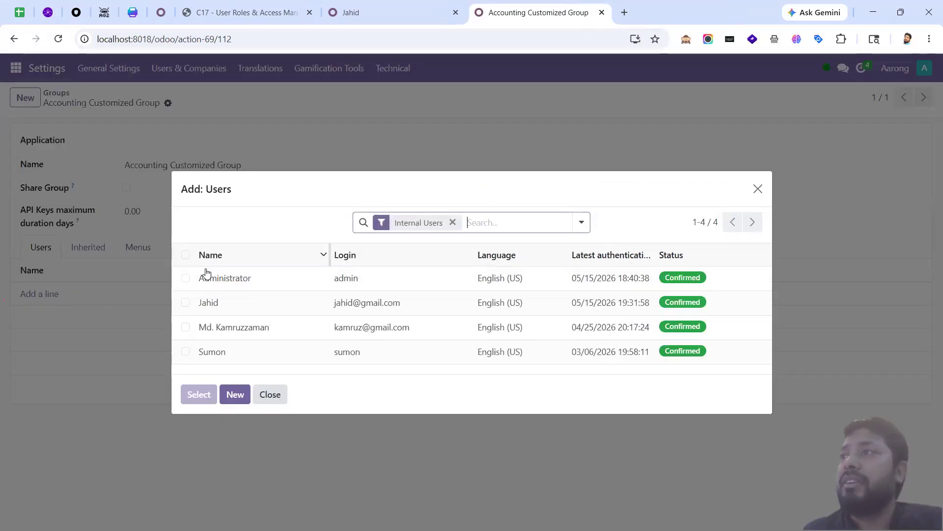
left_click(185, 302)
left_click(188, 394)
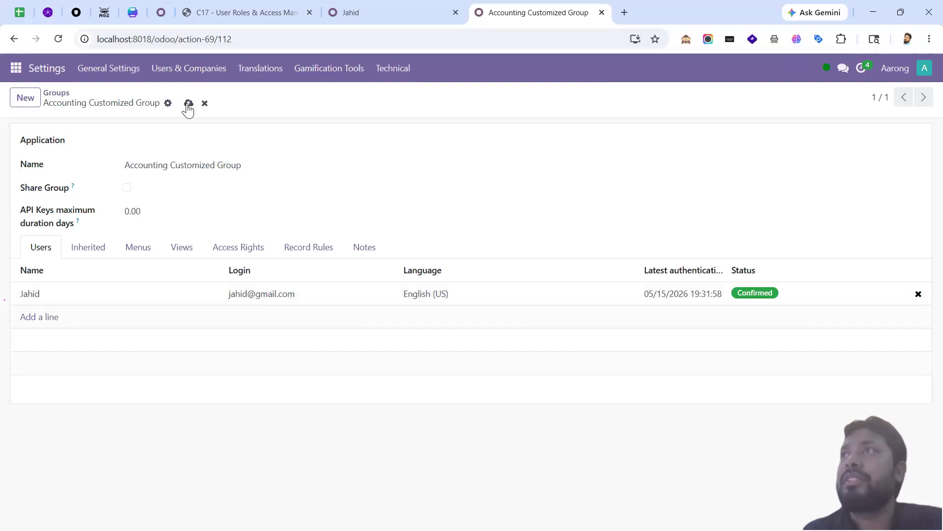
left_click(189, 104)
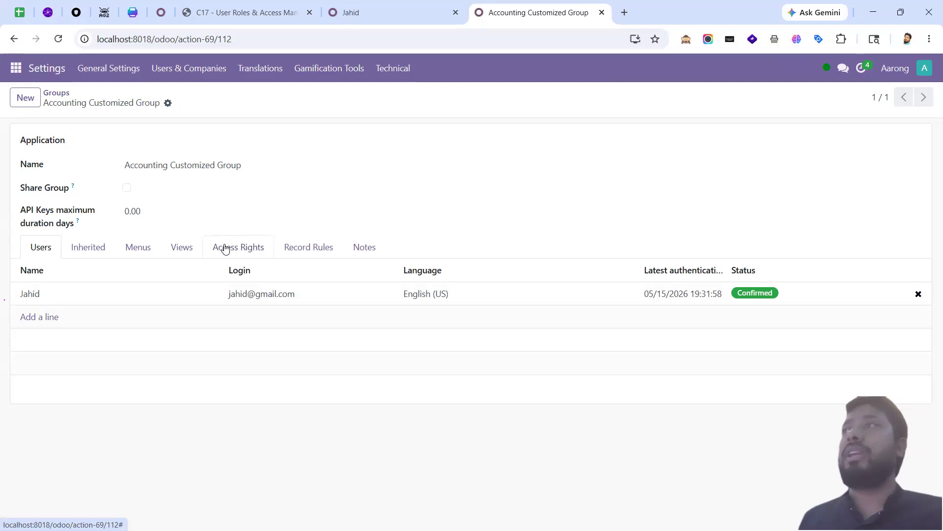
Step: Reload the test user's session and check which apps are now available
key("alt+Tab")
left_click(55, 40)
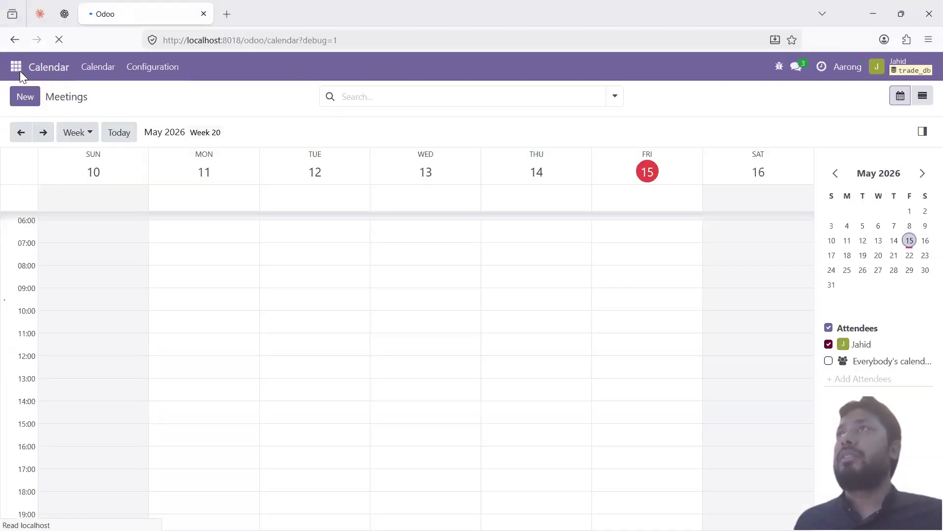
left_click(20, 73)
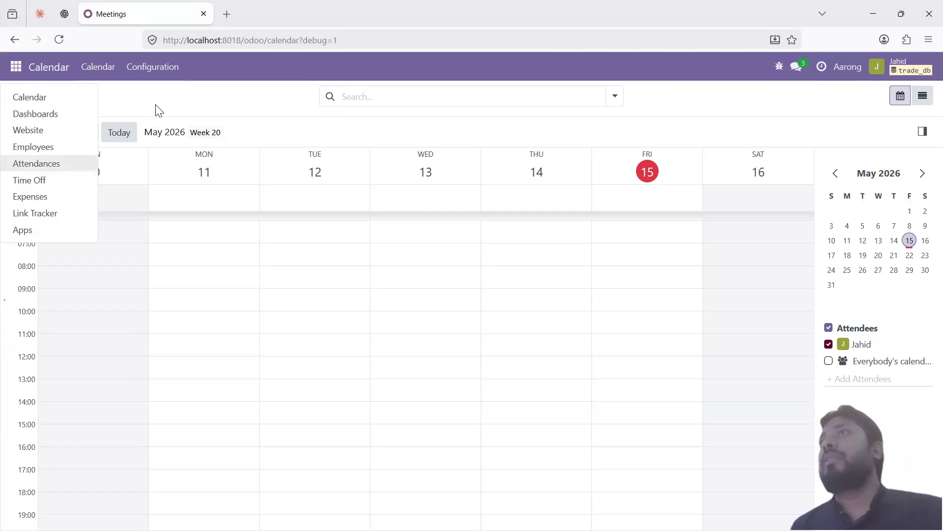
left_click(467, 184)
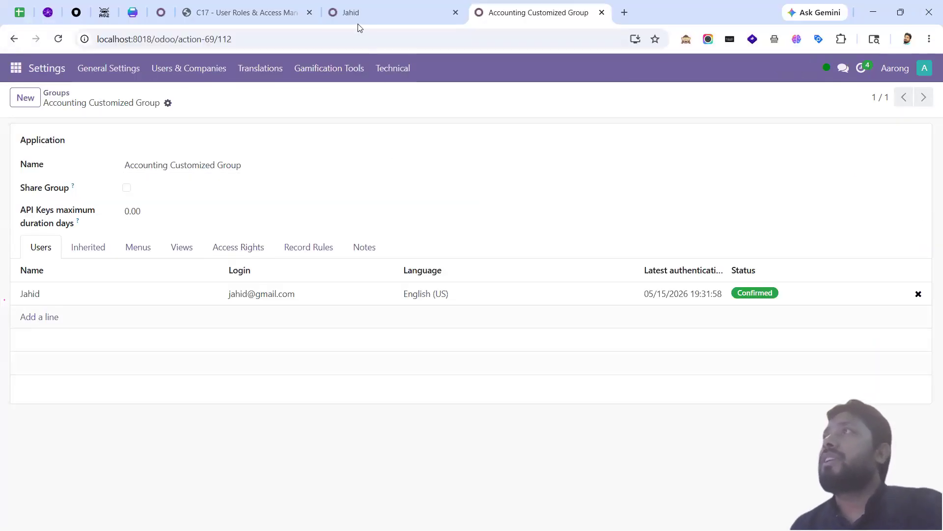
Step: Check the test user's Accounting role choices, leaving the role blank
left_click(357, 16)
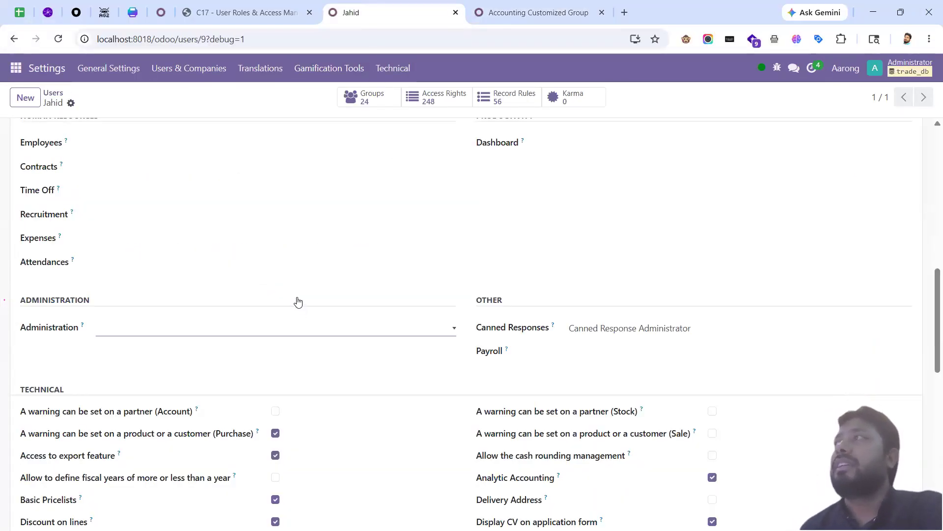
scroll(531, 299, "up", 9)
left_click(563, 339)
left_click(560, 339)
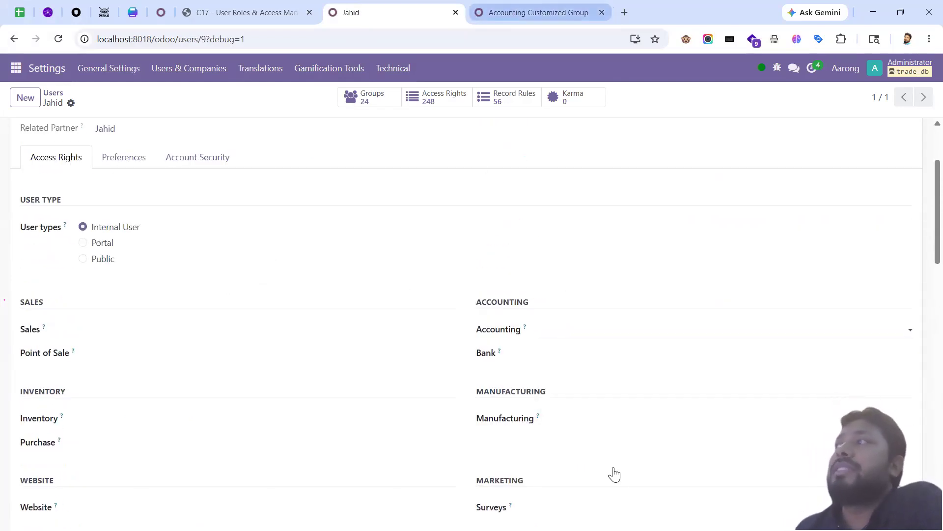
left_click(562, 333)
left_click(562, 332)
scroll(462, 319, "down", 15)
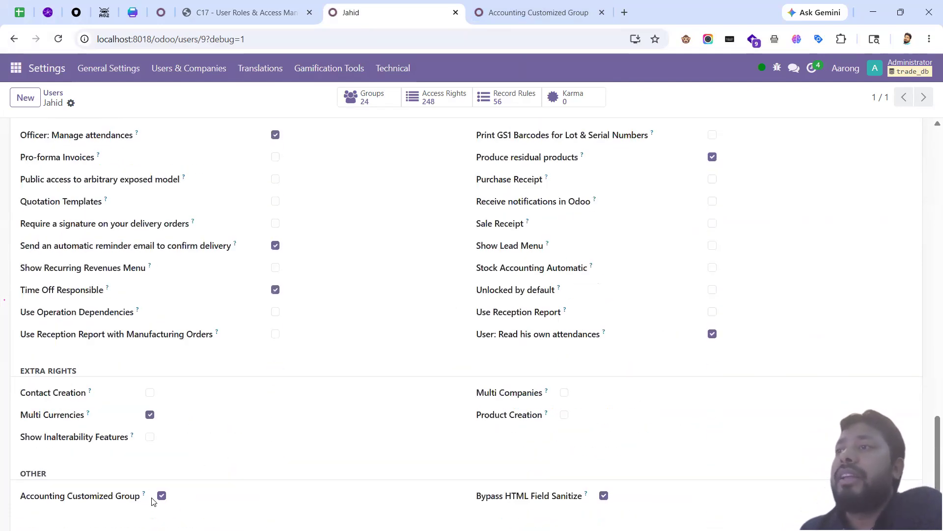
left_click(535, 12)
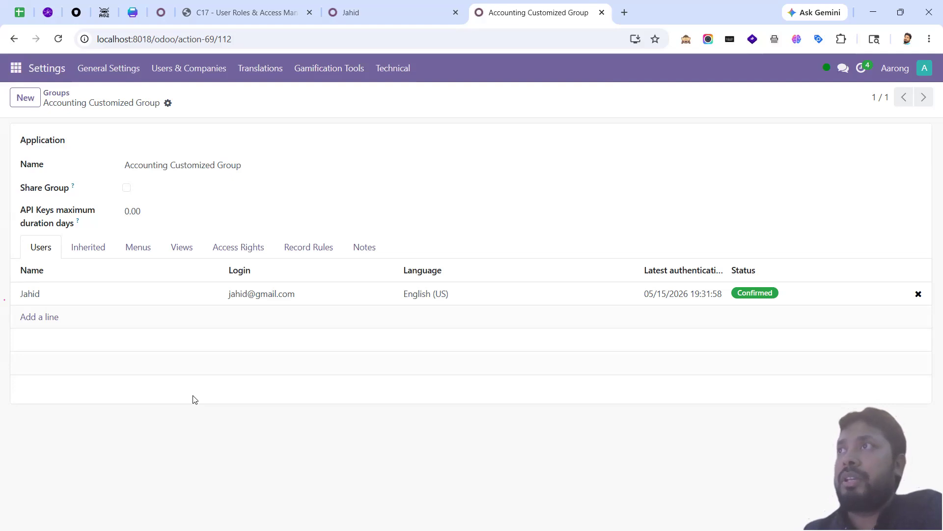
Step: Append ' (Accounting Manager)' to the test user's name and save the record
left_click(416, 18)
scroll(275, 324, "up", 5)
scroll(276, 324, "up", 10)
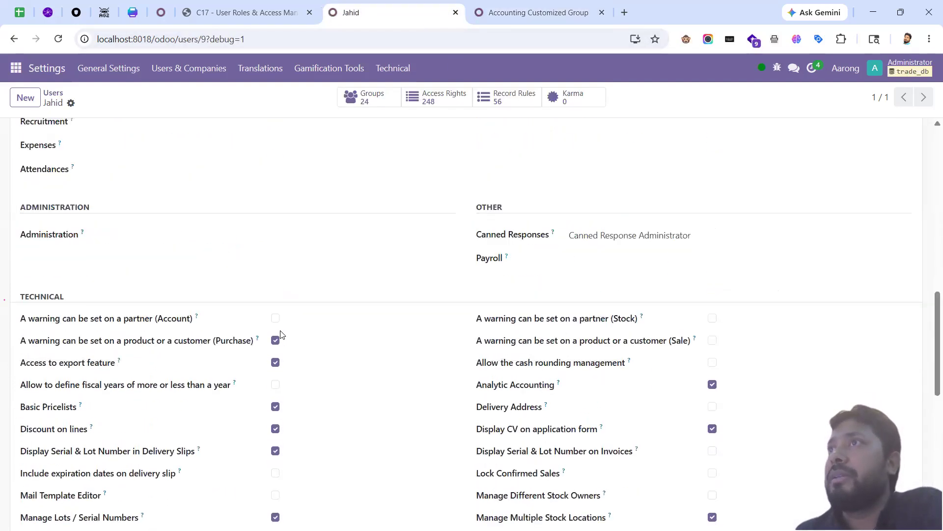
left_click(89, 186)
type("(Acc Manager")
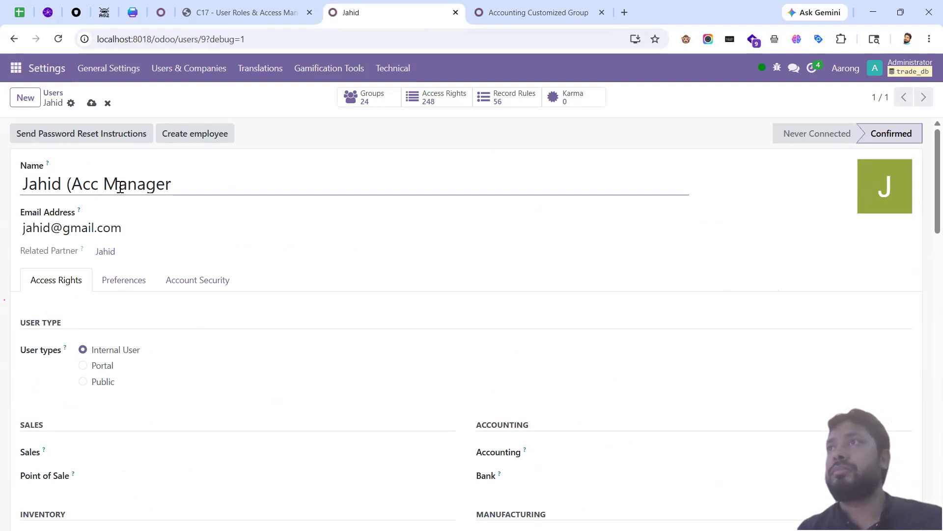
type("ounting")
key("End")
type(")")
key("ctrl+s")
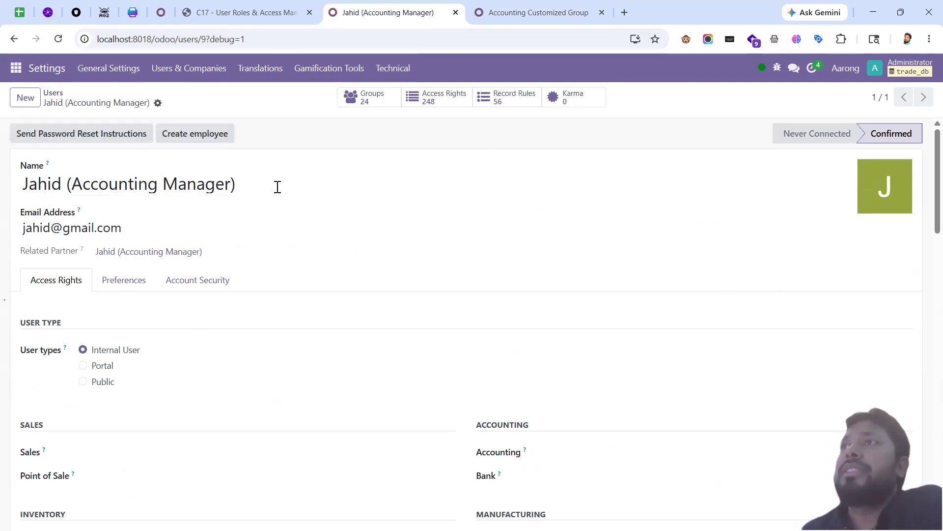
left_click(544, 17)
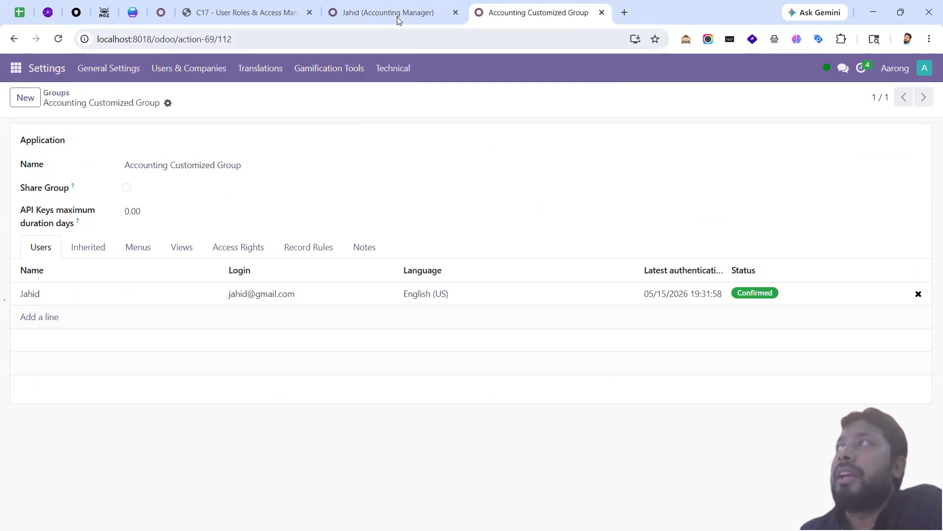
Step: Leave the user's Accounting role unchanged and start adding a menu on the group's Menus tab
left_click(398, 17)
scroll(474, 287, "down", 3)
left_click(588, 335)
left_click(588, 335)
left_click(555, 16)
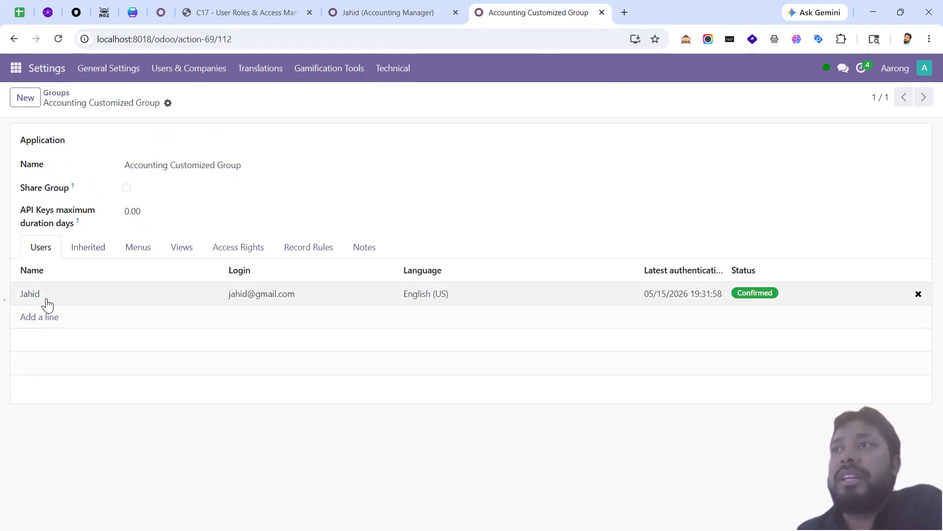
left_click(136, 247)
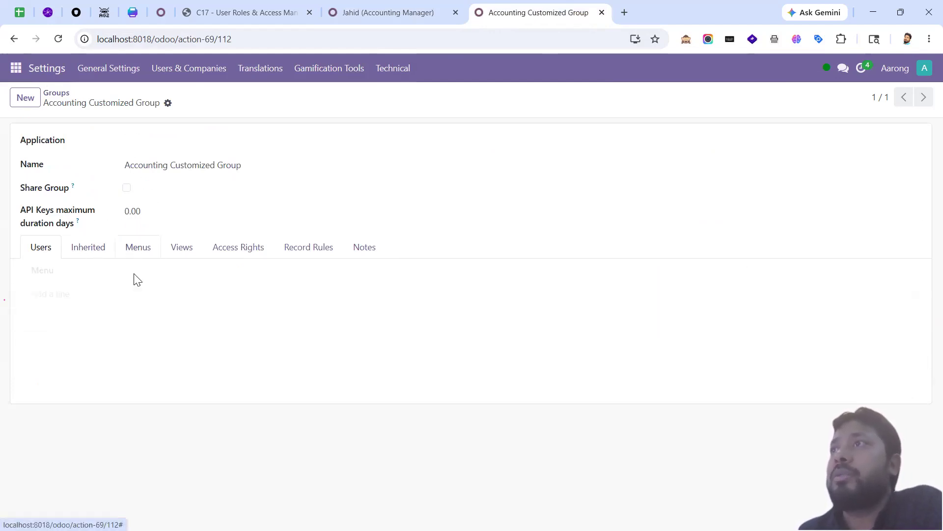
left_click(62, 299)
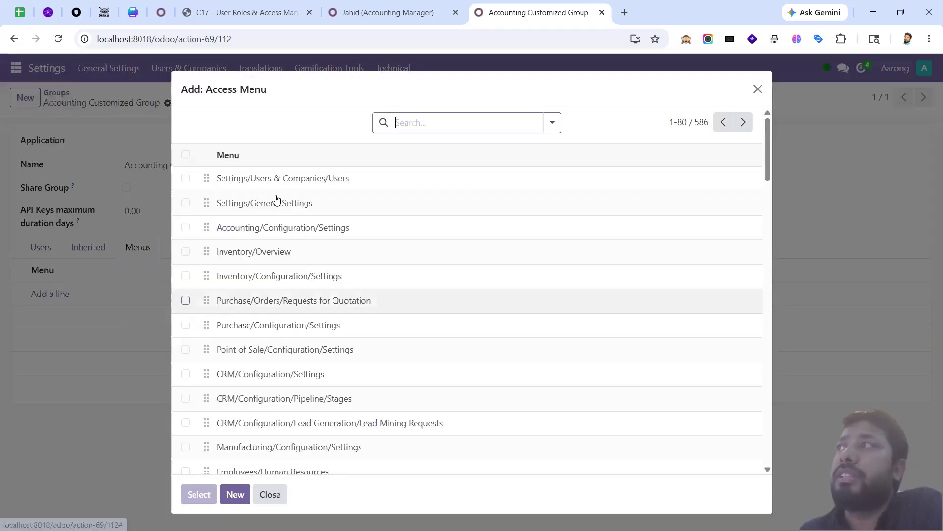
left_click(423, 122)
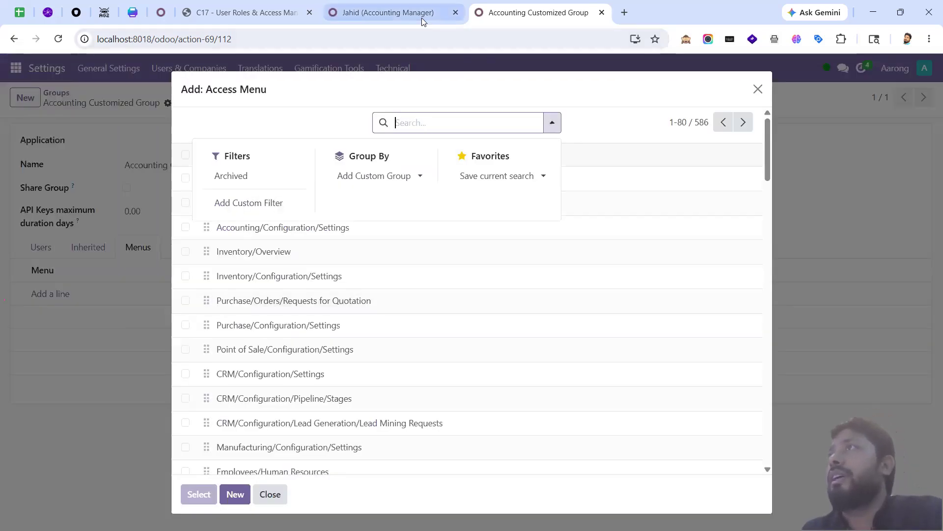
Step: Open the Accounting app in a new tab and move that tab last
left_click(422, 15)
left_click(13, 68)
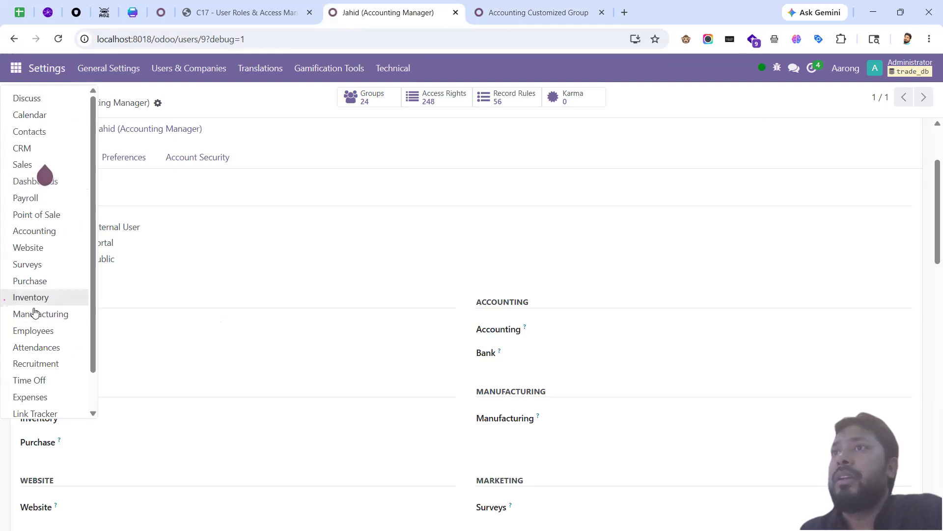
middle_click(43, 230)
left_click_drag(514, 13, 641, 25)
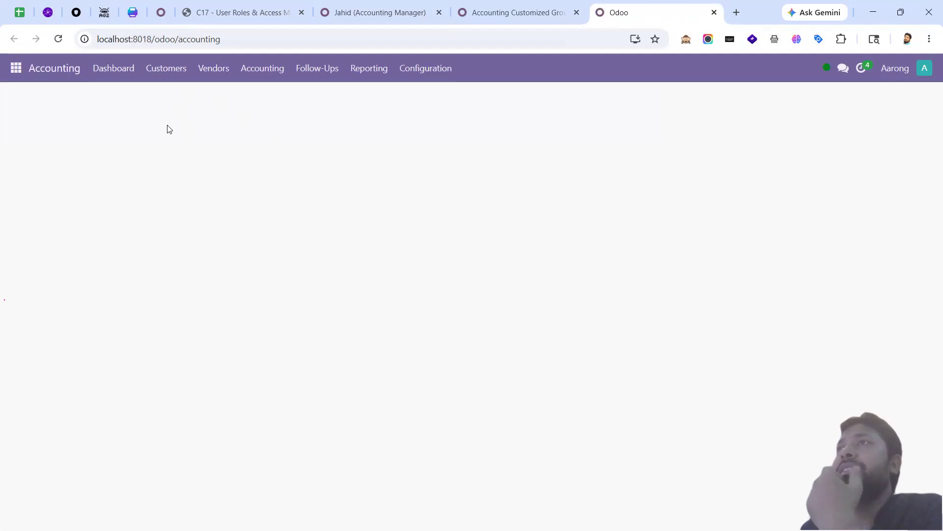
Step: Compare the Accounting app's vendor and customer menus with the group's menu picker
left_click(211, 77)
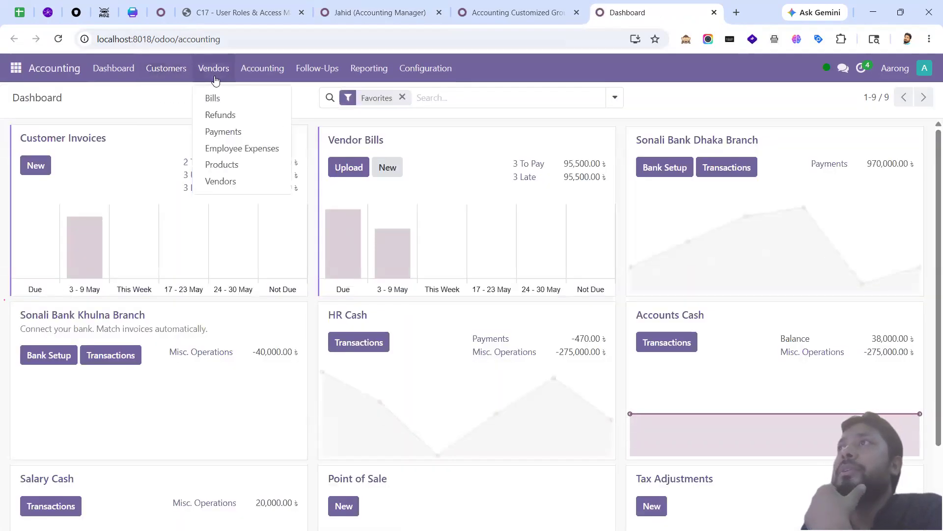
left_click(511, 16)
left_click(445, 126)
type("Accounting")
key("BackSpace")
key("BackSpace")
key("BackSpace")
key("BackSpace")
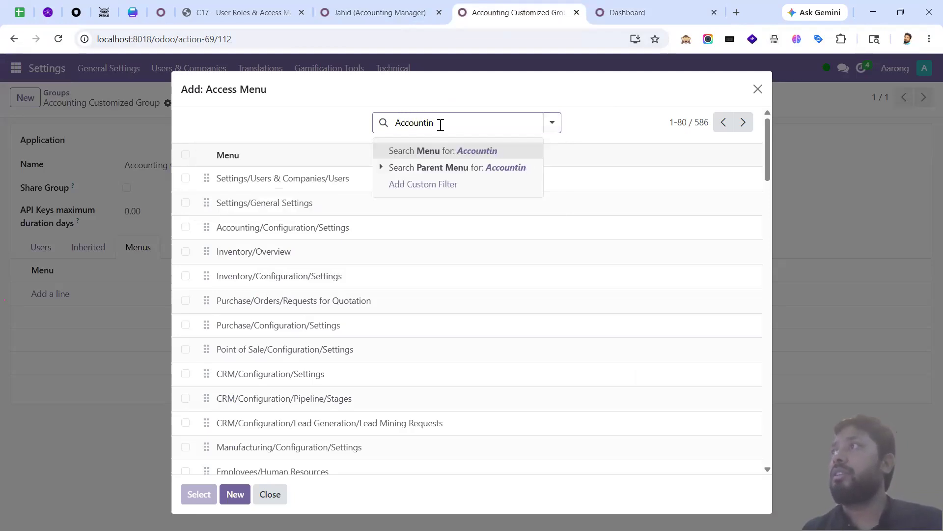
key("BackSpace")
key("BackSpace")
key("BackSpace")
key("BackSpace")
key("BackSpace")
key("BackSpace")
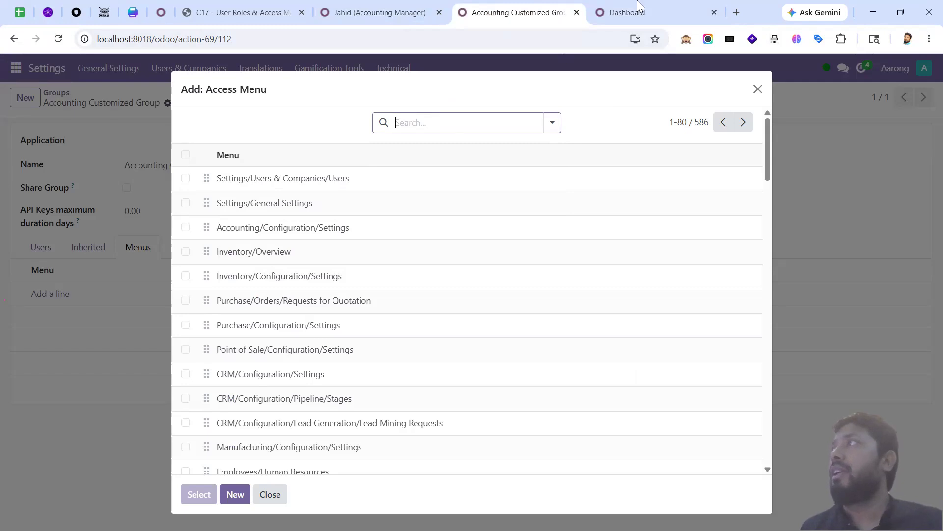
left_click(638, 10)
mouse_move(166, 69)
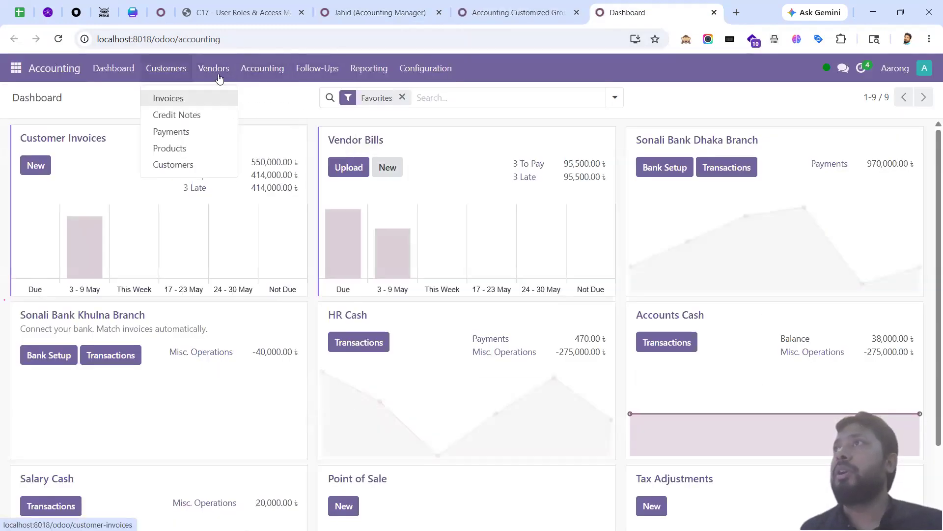
mouse_move(216, 69)
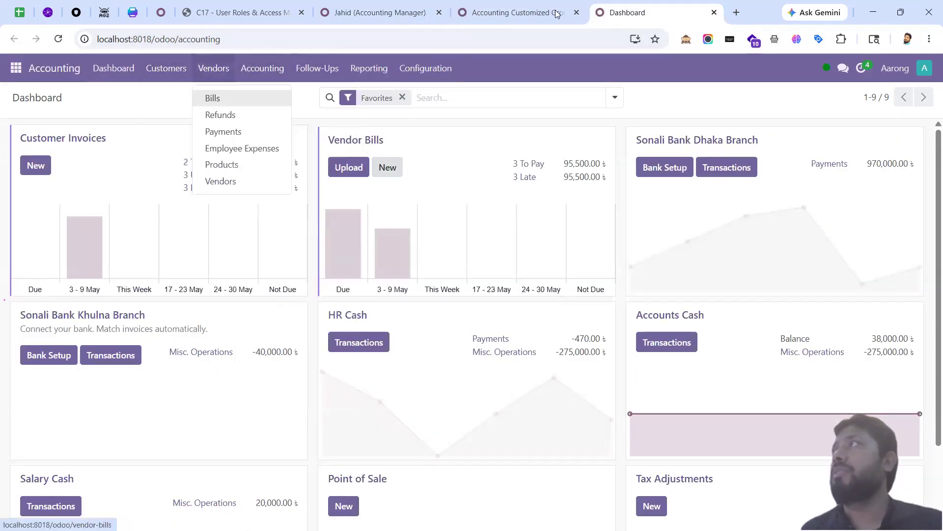
Step: Search menus for 'Invoice', add Accounting/Customers/Invoices to the group, and save
left_click(518, 12)
left_click(446, 123)
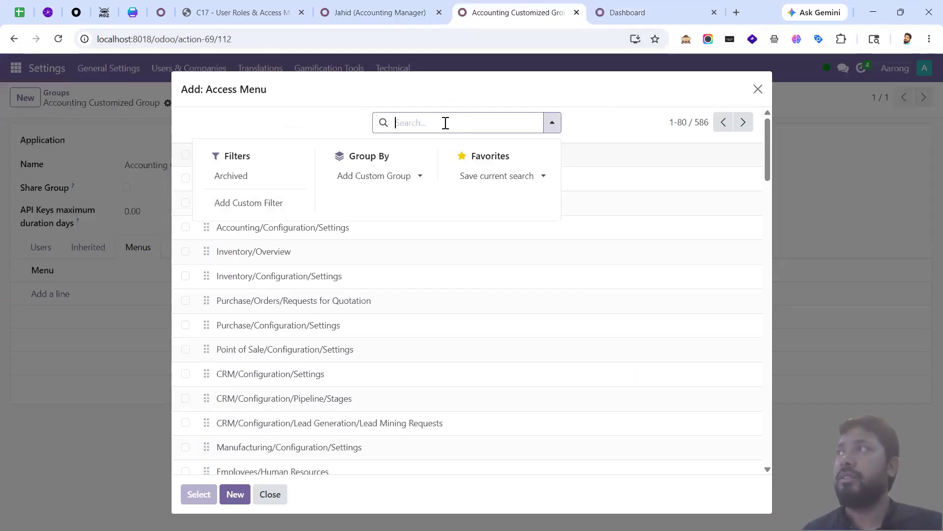
type("se")
key("BackSpace")
key("BackSpace")
type("I")
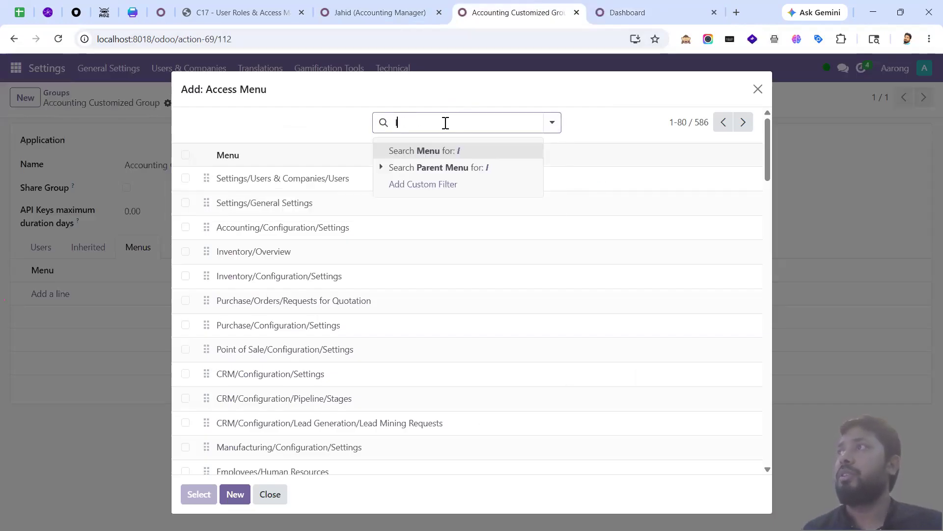
type("nvoice")
key("Return")
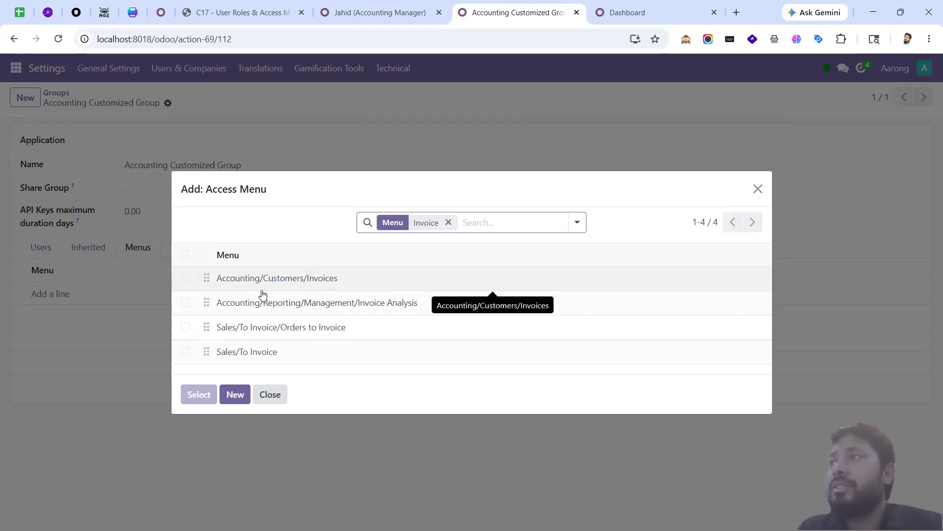
left_click(632, 17)
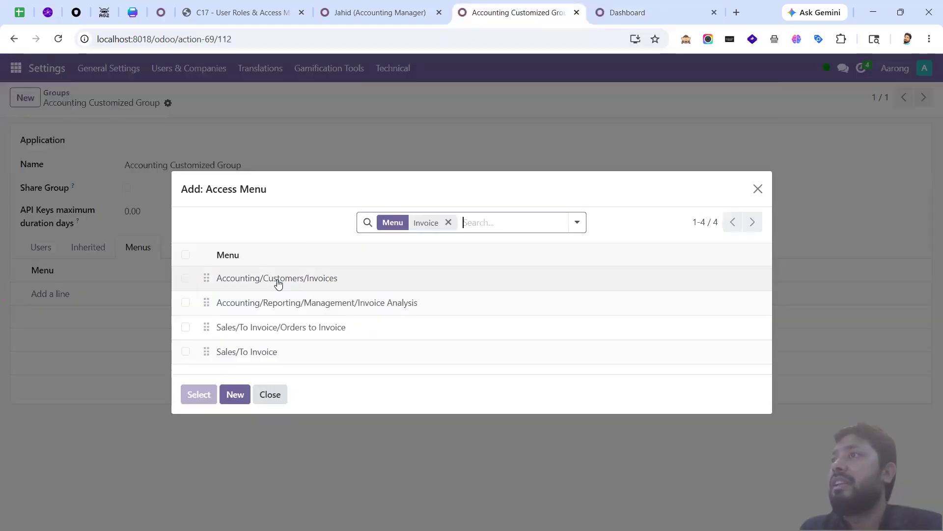
left_click(487, 15)
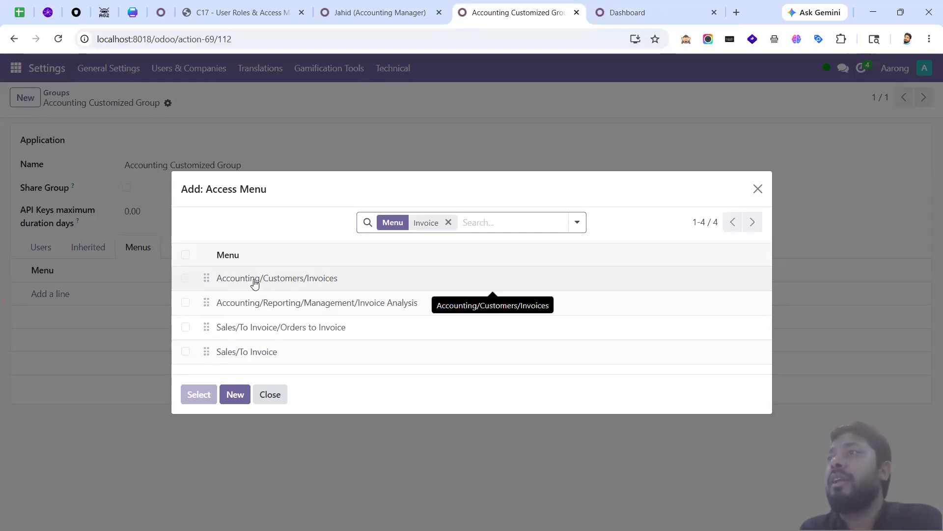
left_click(186, 278)
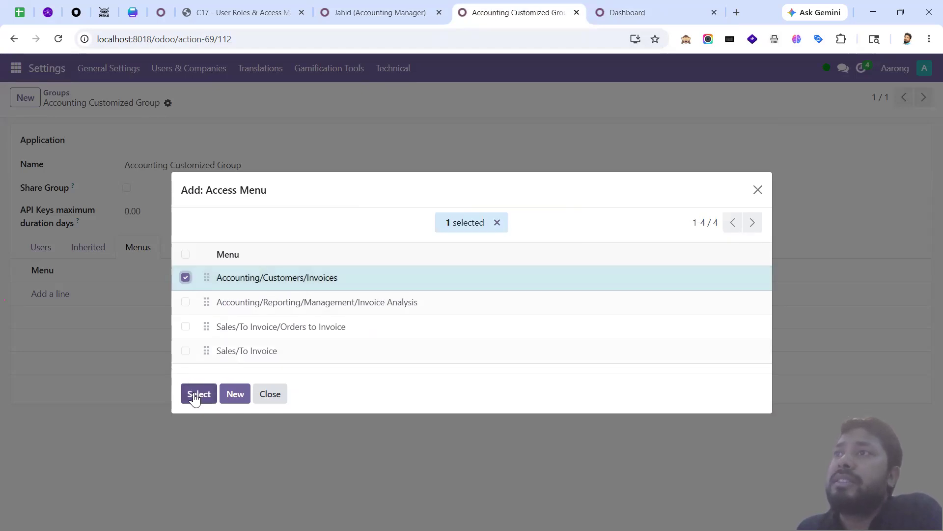
left_click(198, 395)
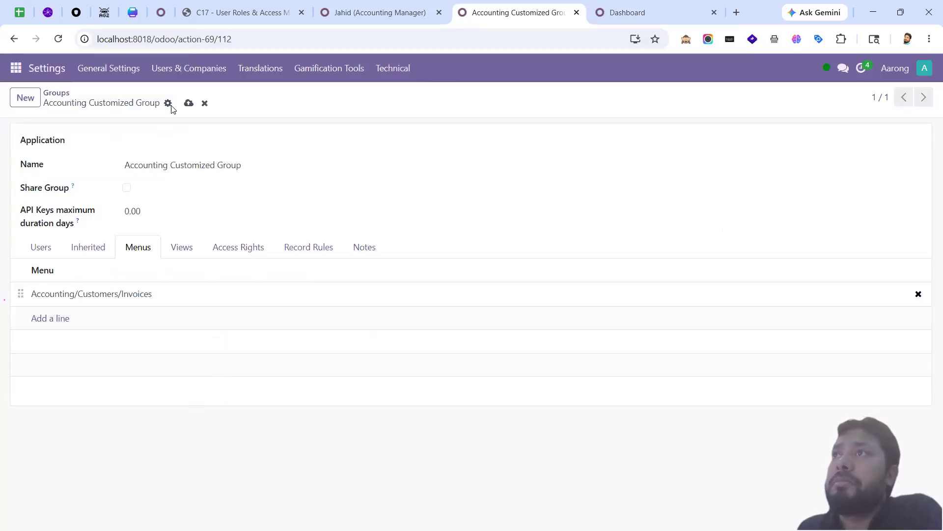
left_click(188, 103)
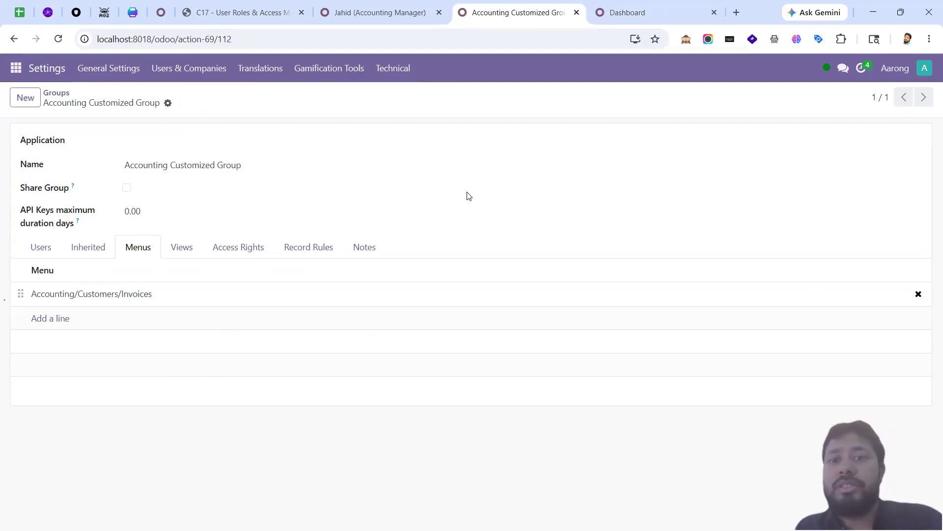
key("alt")
key("alt+Tab")
left_click(59, 39)
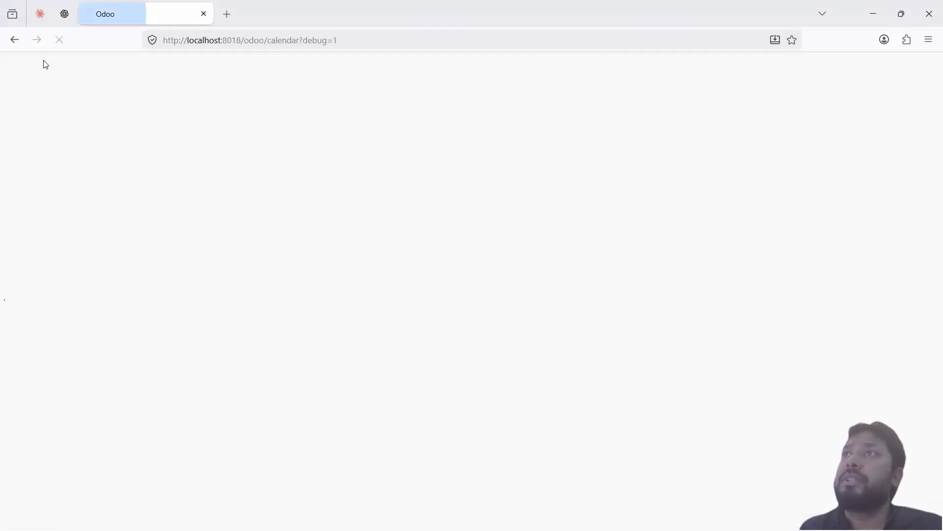
left_click(14, 72)
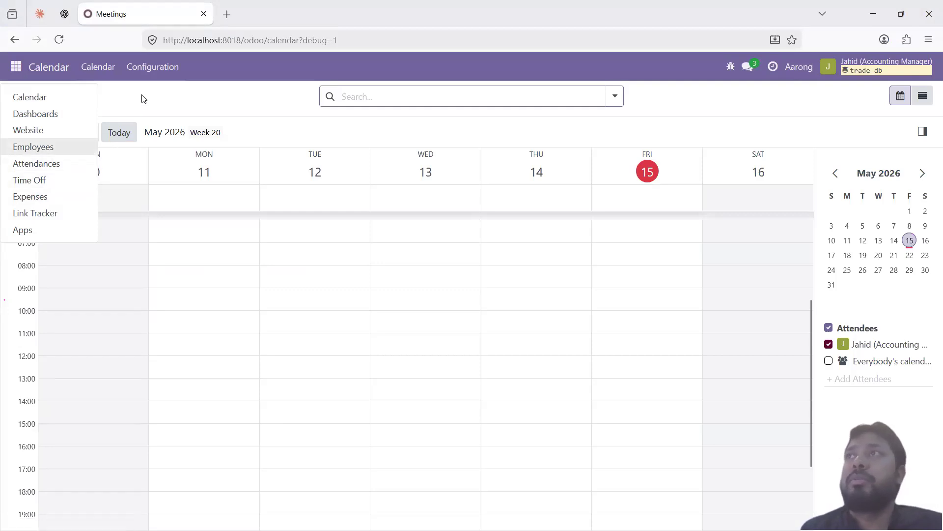
left_click(143, 97)
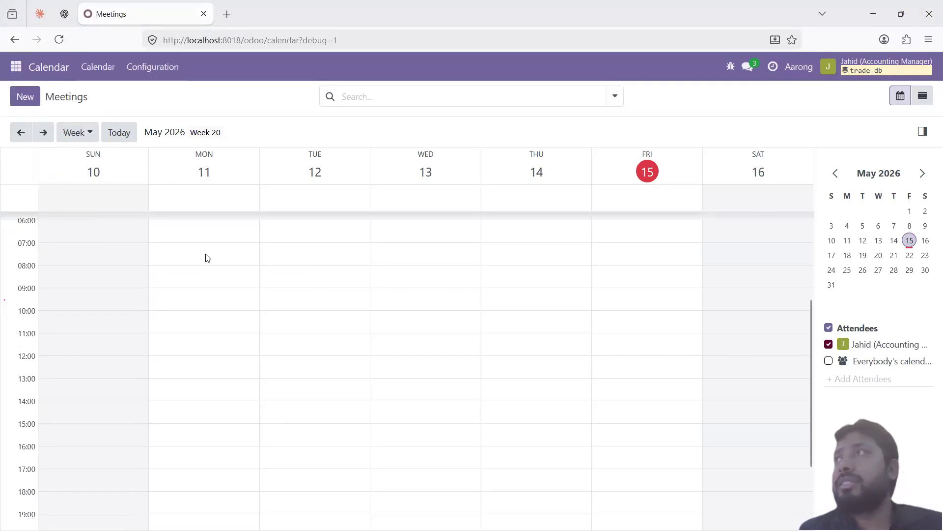
key("alt+Tab")
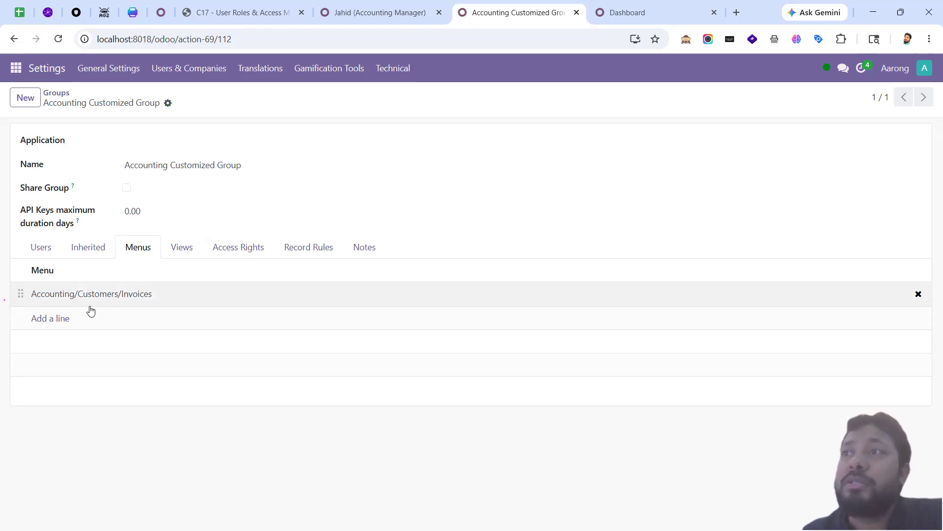
Step: Add the top-level Accounting menu to the group and move it to the top
left_click(63, 319)
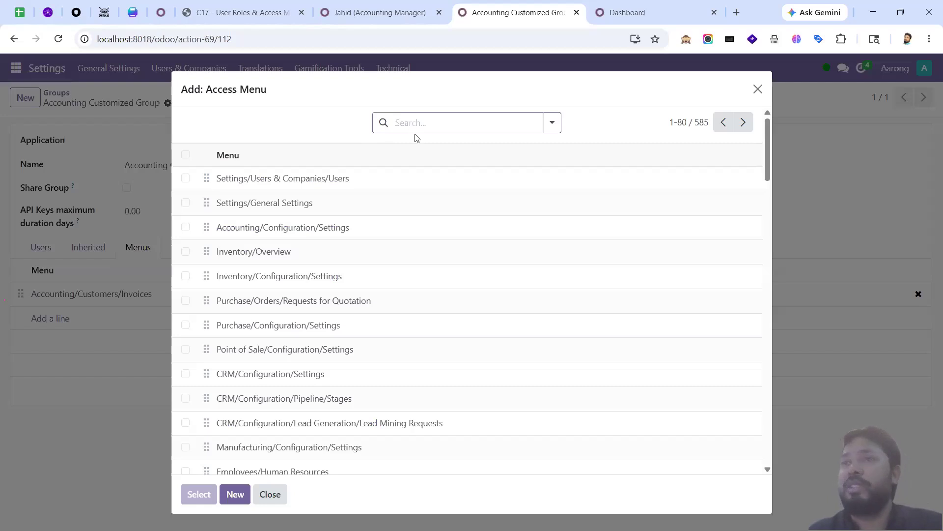
type("Account")
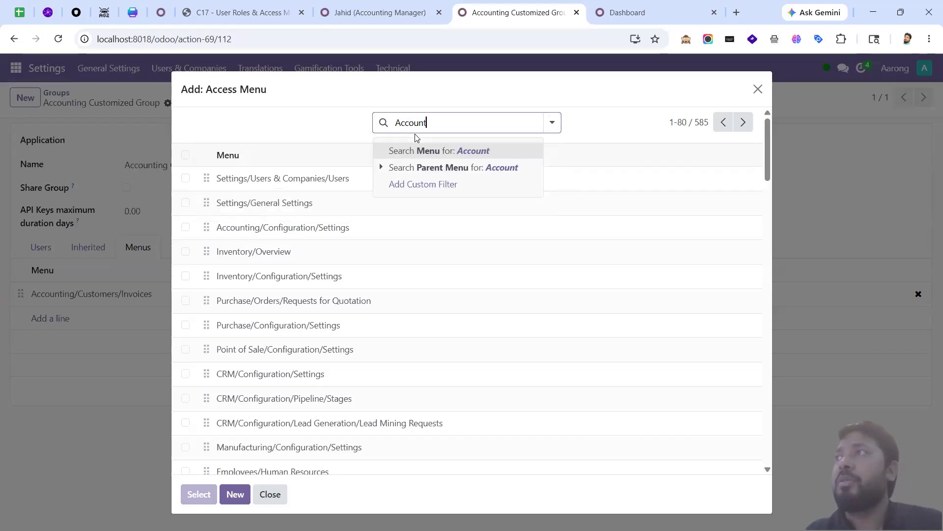
type("ing")
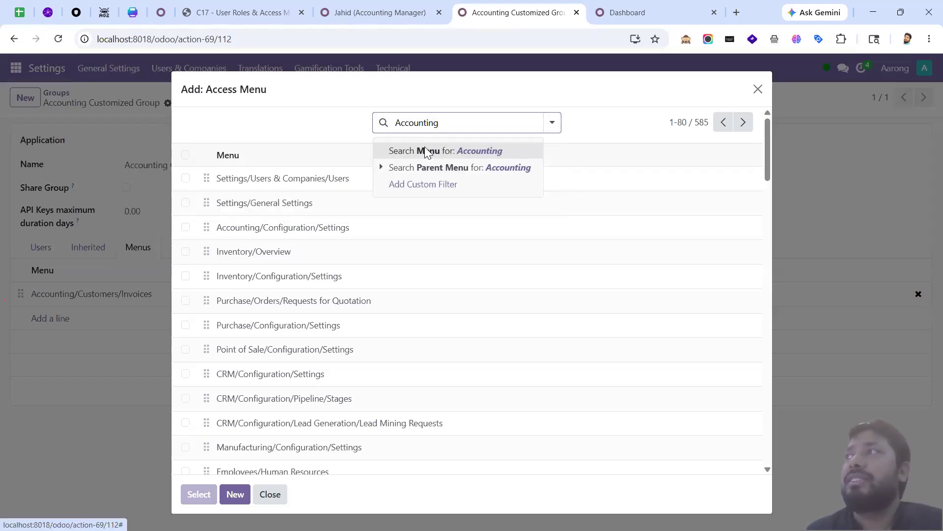
left_click(424, 147)
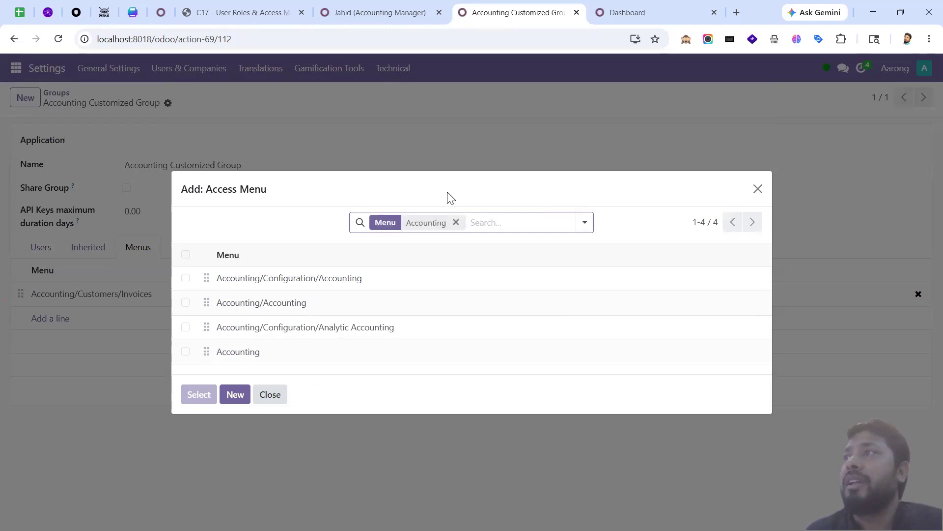
left_click(185, 351)
left_click(198, 394)
left_click_drag(21, 318, 21, 297)
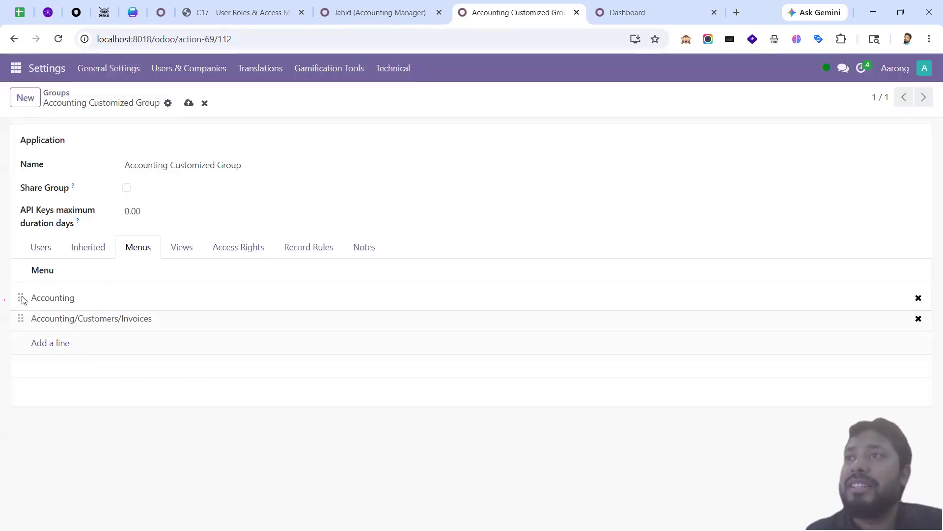
Step: Add the Accounting/Customers menu and place it above the Invoices line
left_click(52, 344)
left_click(414, 123)
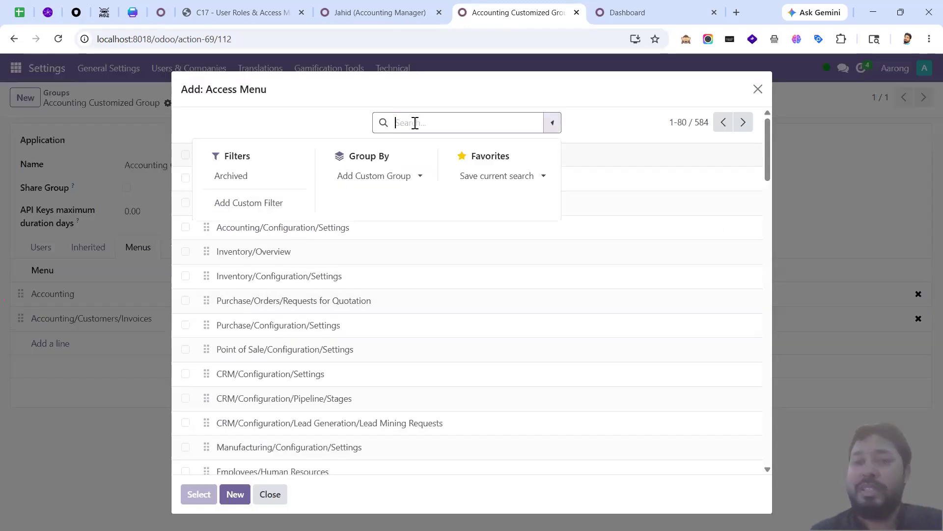
type("Customers")
key("Return")
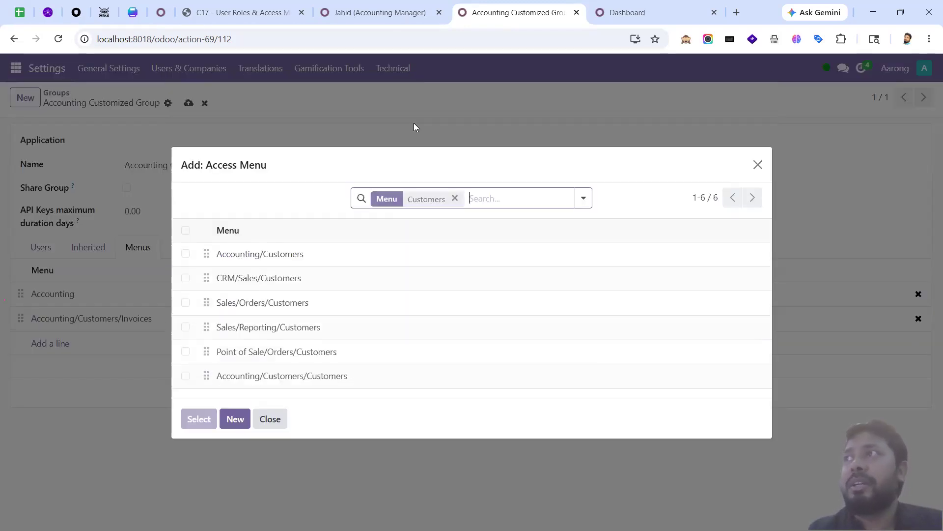
left_click(185, 254)
left_click(189, 422)
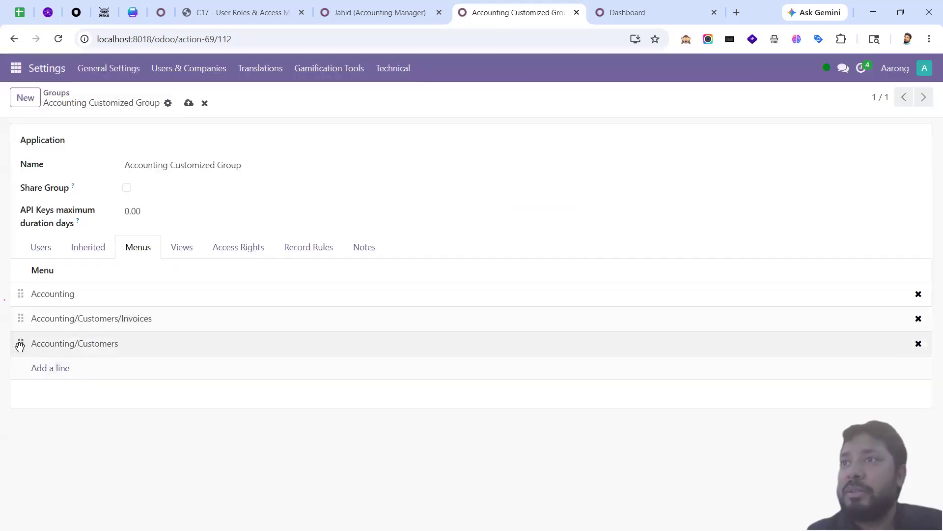
left_click_drag(21, 343, 103, 328)
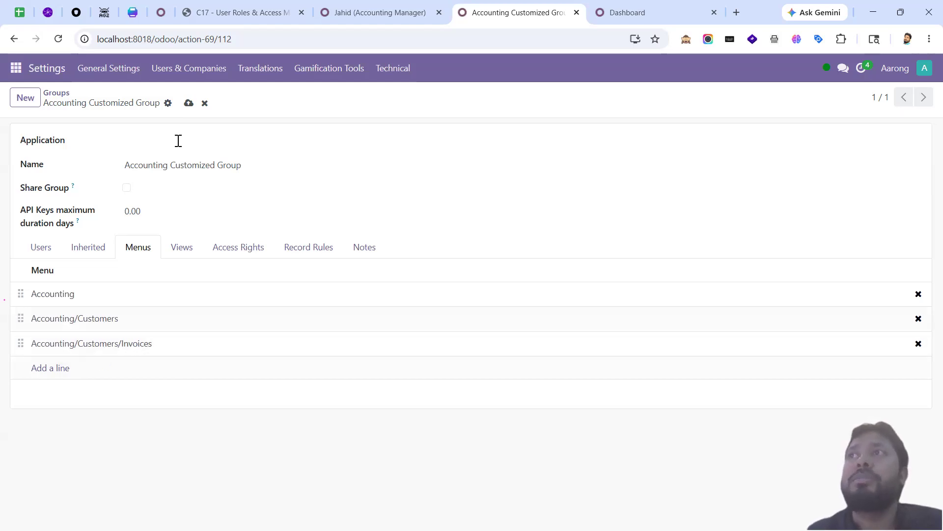
Step: Save the group's menus and reload the test user's page
left_click(189, 102)
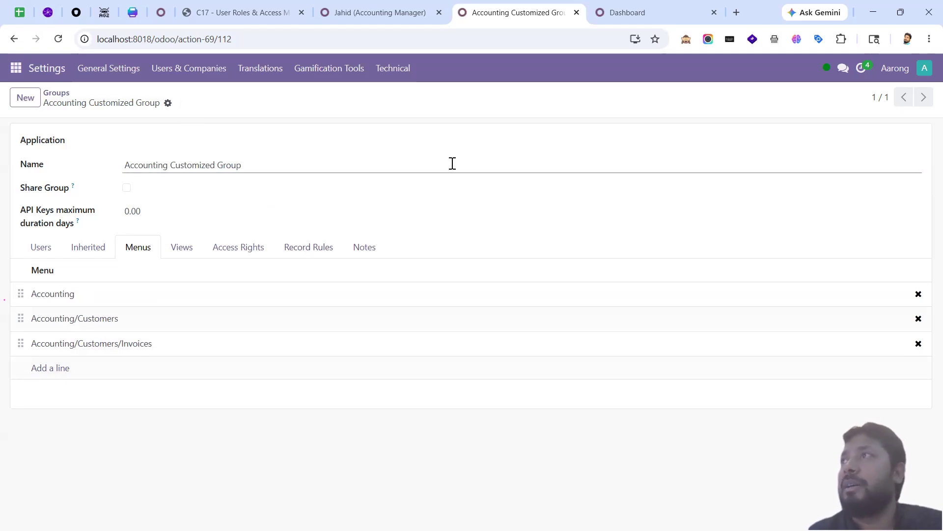
key("alt+Tab")
left_click(61, 39)
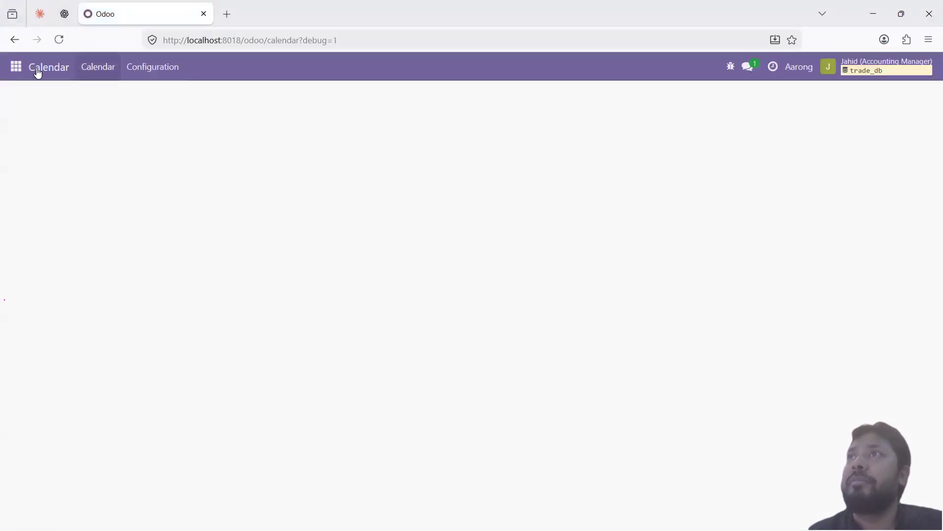
Step: Open Accounting as the test user and inspect the Customers and Vendors menu entries
left_click(16, 66)
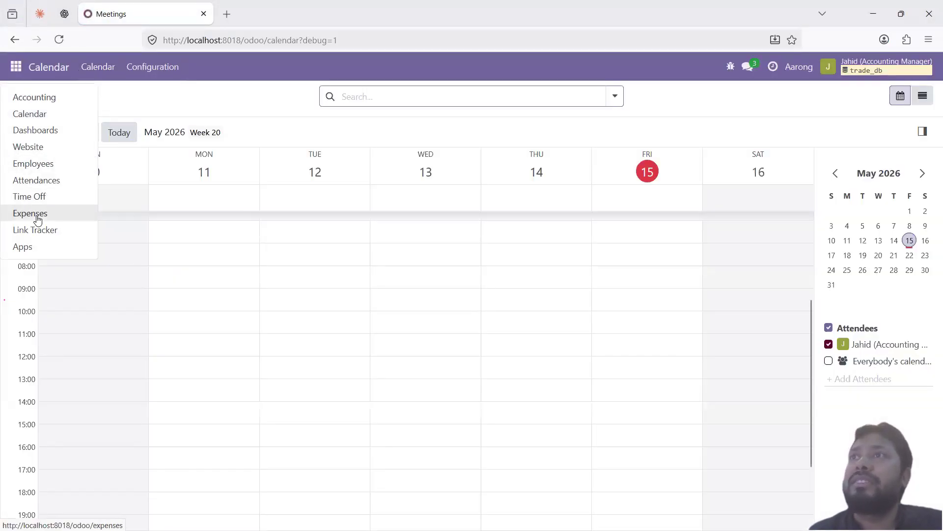
left_click(54, 98)
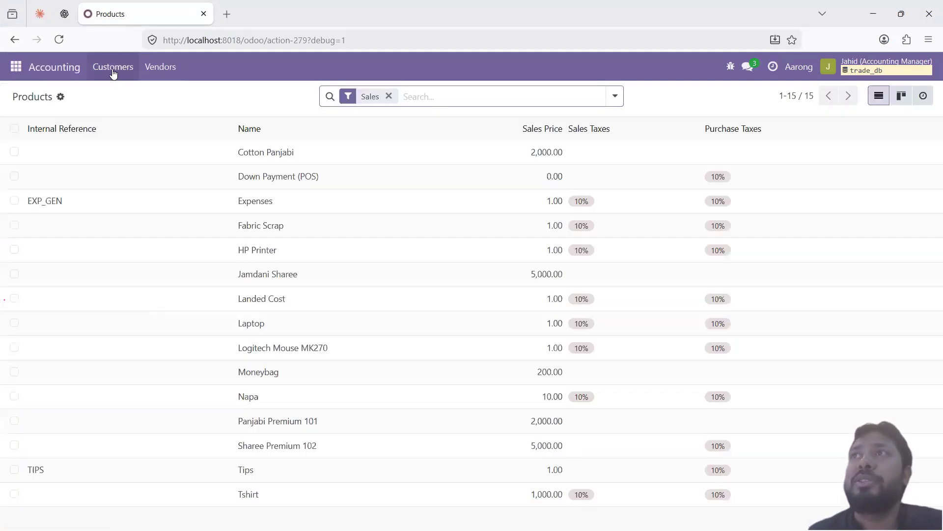
left_click(158, 74)
mouse_move(127, 68)
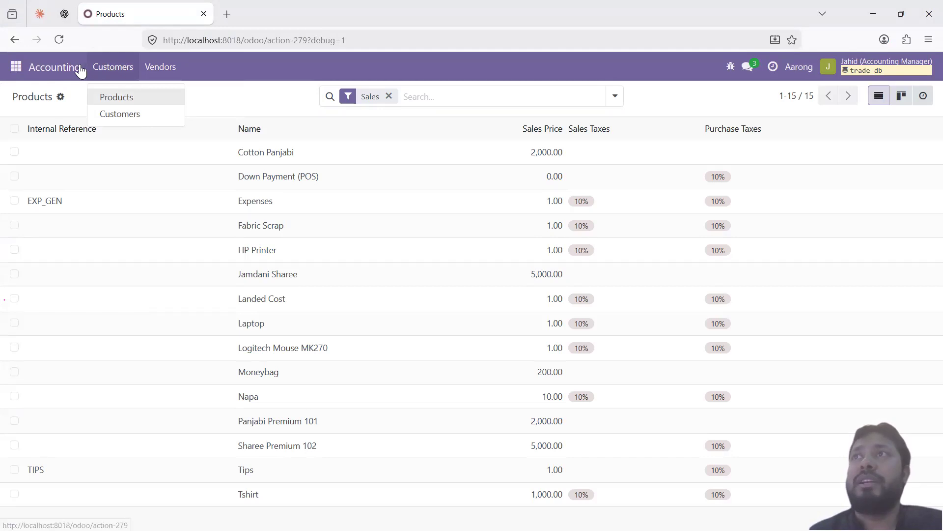
mouse_move(156, 74)
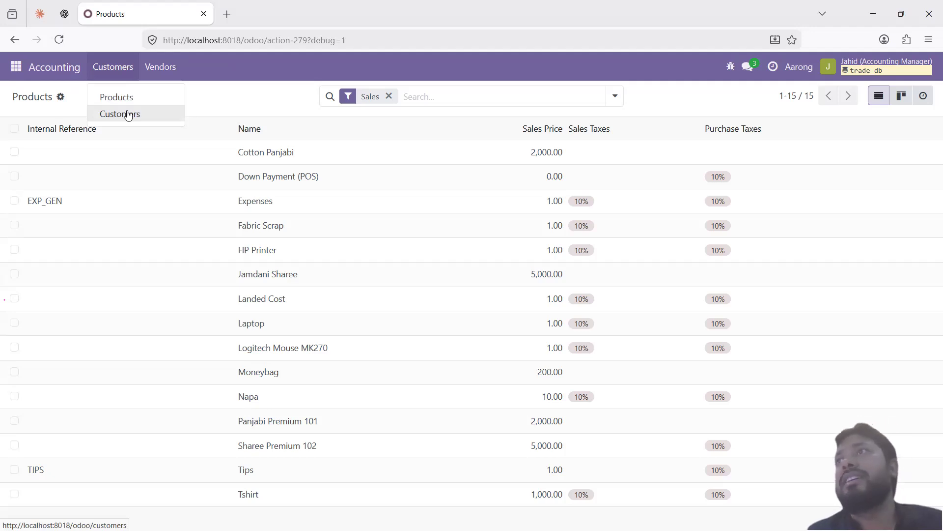
Step: Return to the Accounting Manager user's record and scroll its rights to find Accounting Customized Group
left_click(258, 97)
key("alt+Tab")
left_click(381, 13)
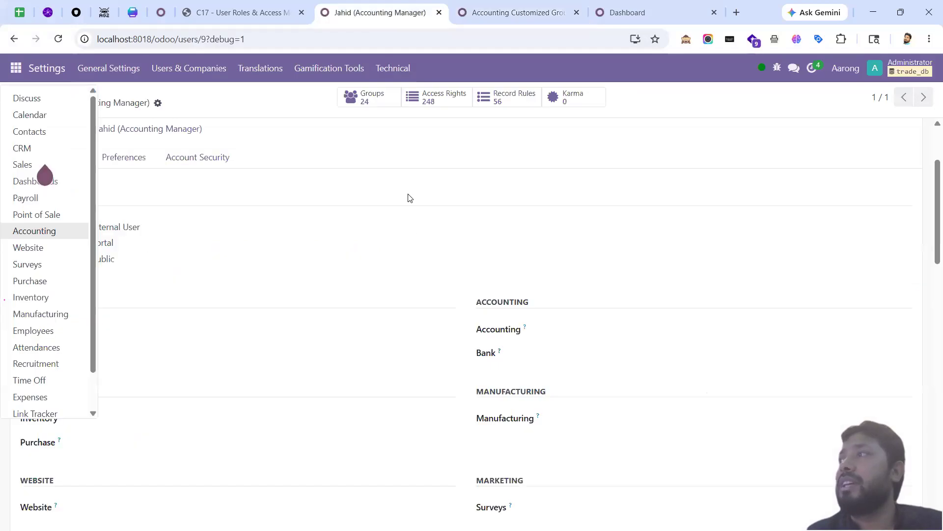
scroll(474, 299, "down", 10)
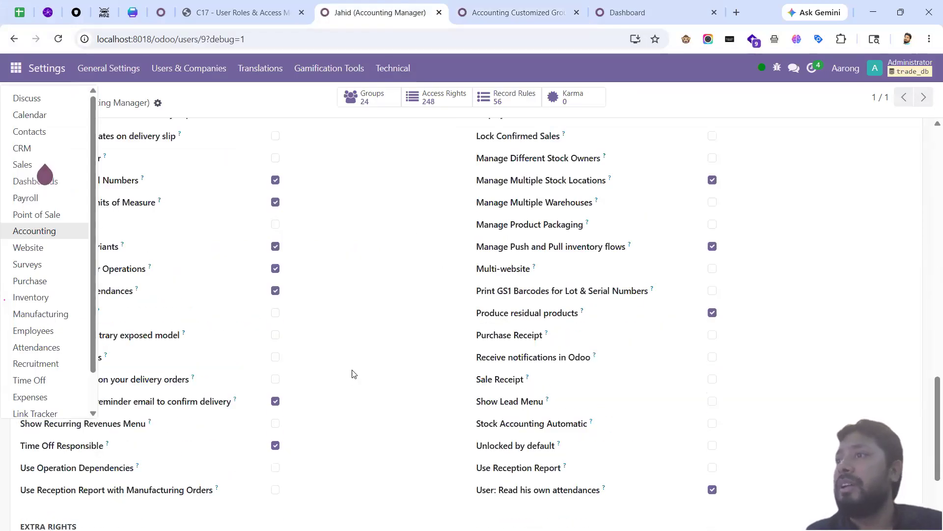
scroll(352, 374, "down", 3)
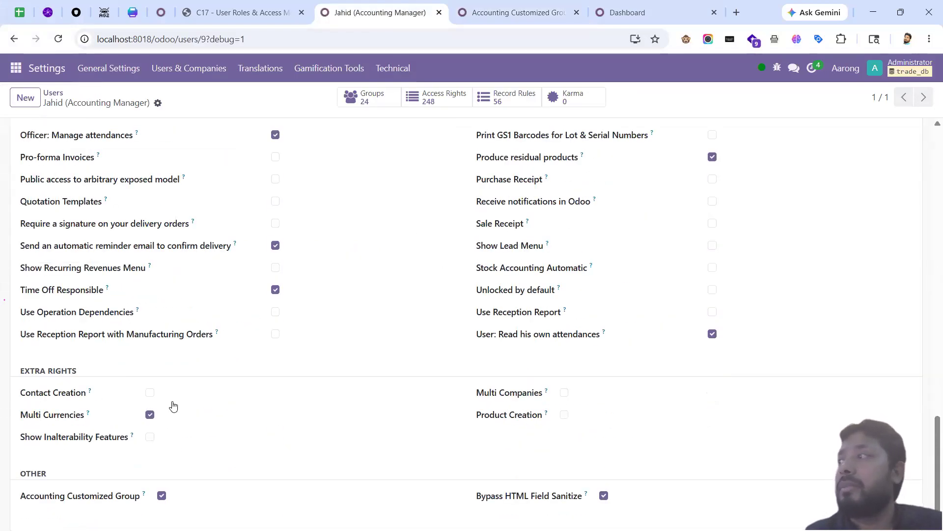
scroll(221, 349, "up", 3)
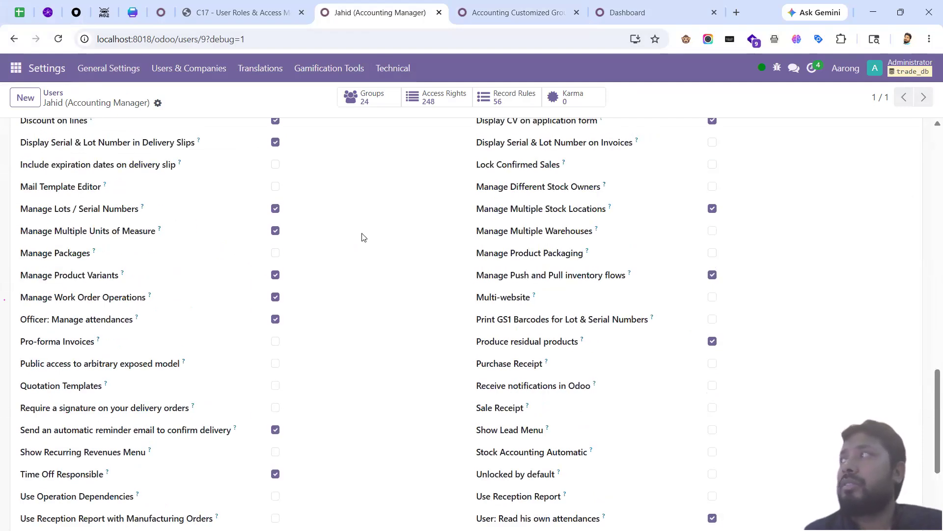
scroll(653, 286, "up", 2)
scroll(629, 270, "up", 3)
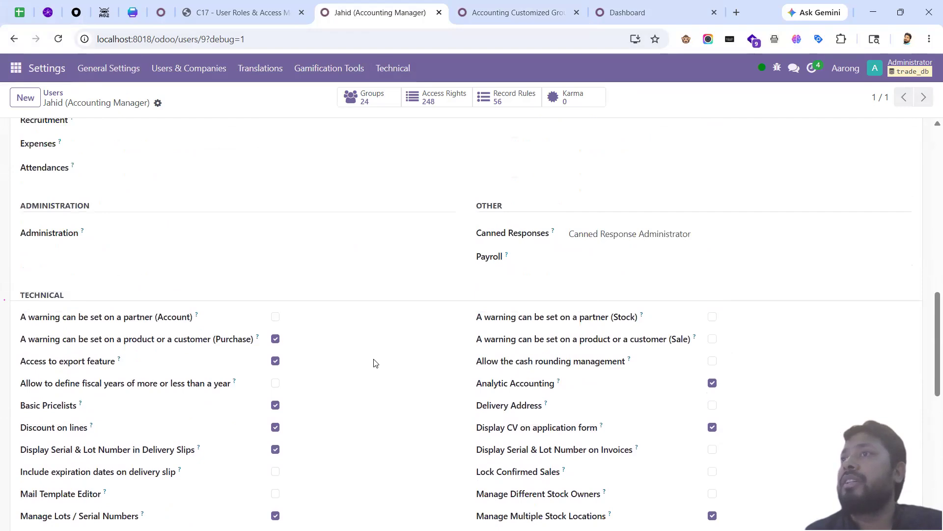
scroll(394, 353, "up", 10)
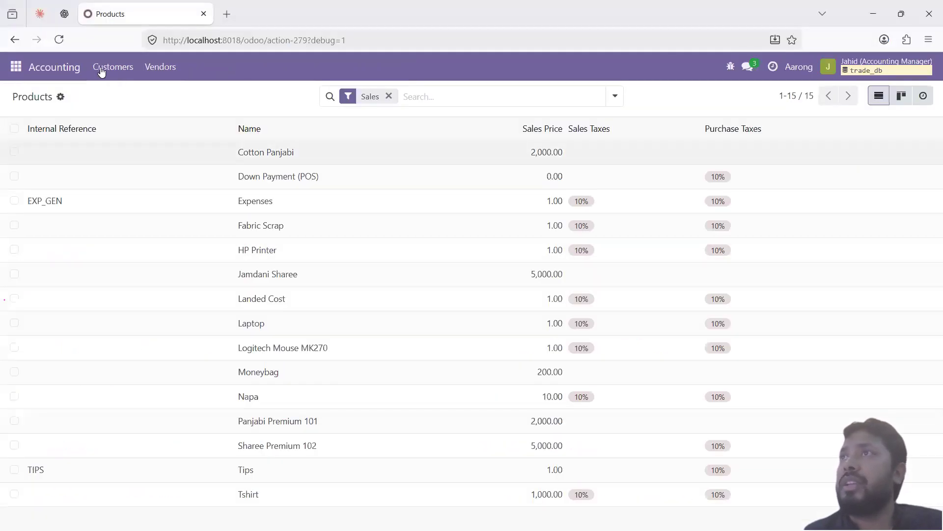
Step: Review the Customers menu entries several times, then return to the administrator window
left_click(102, 69)
mouse_move(157, 69)
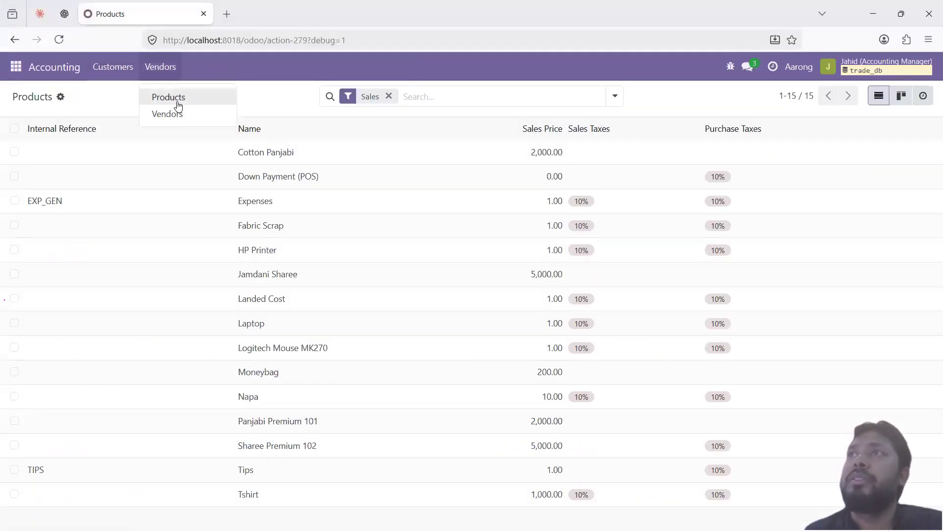
mouse_move(124, 70)
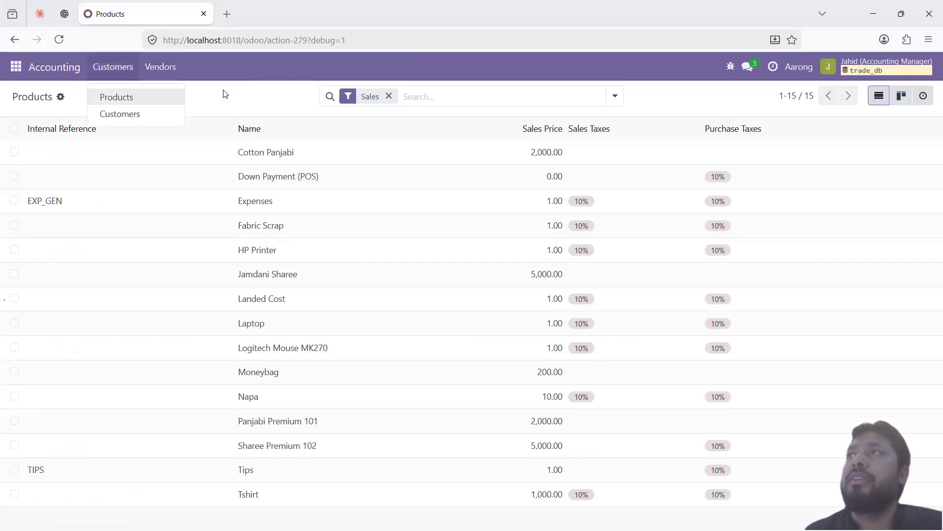
left_click(226, 96)
left_click(125, 70)
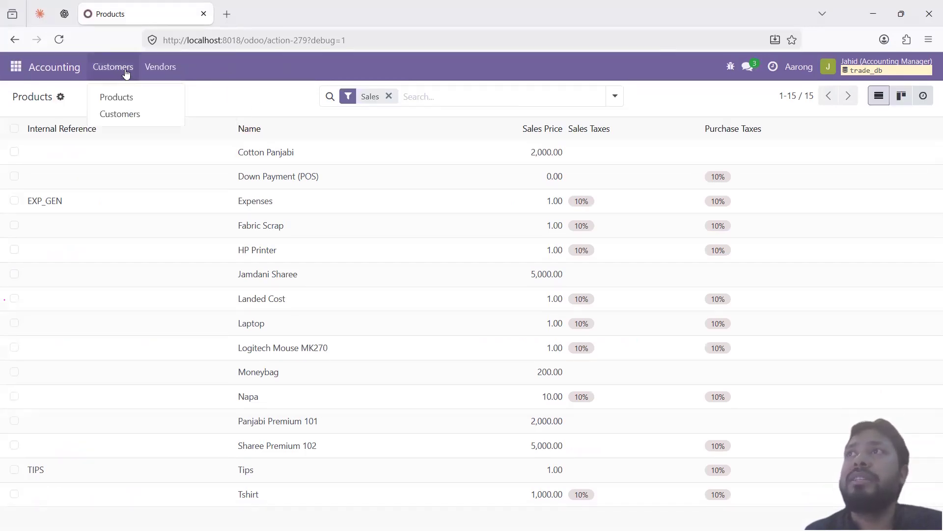
left_click(239, 106)
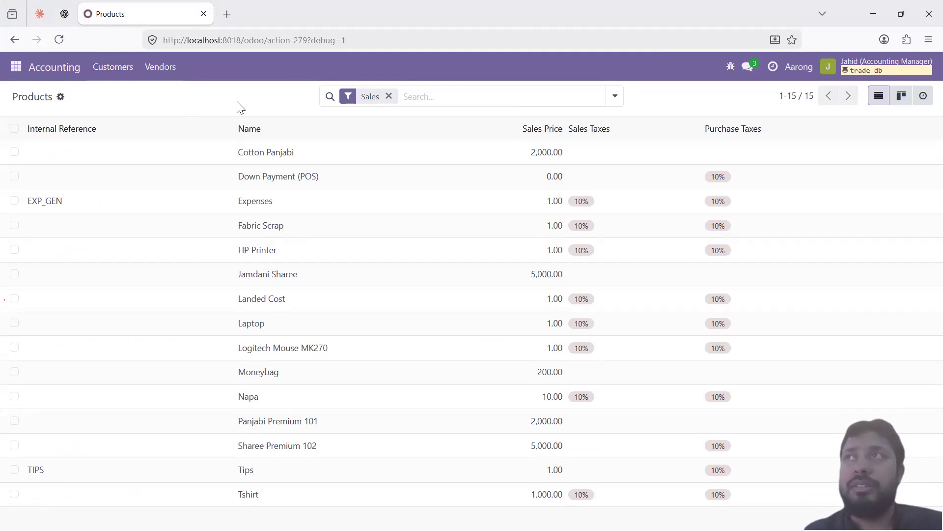
left_click(126, 73)
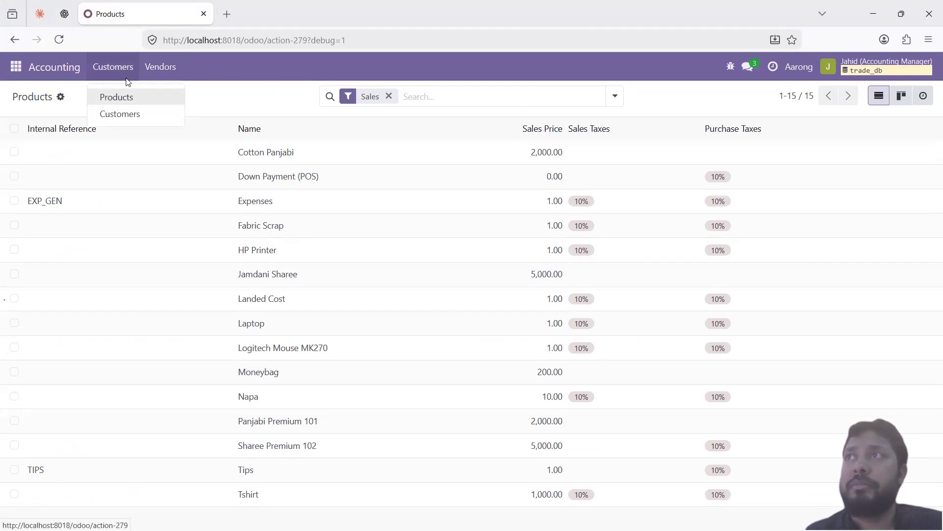
left_click(237, 95)
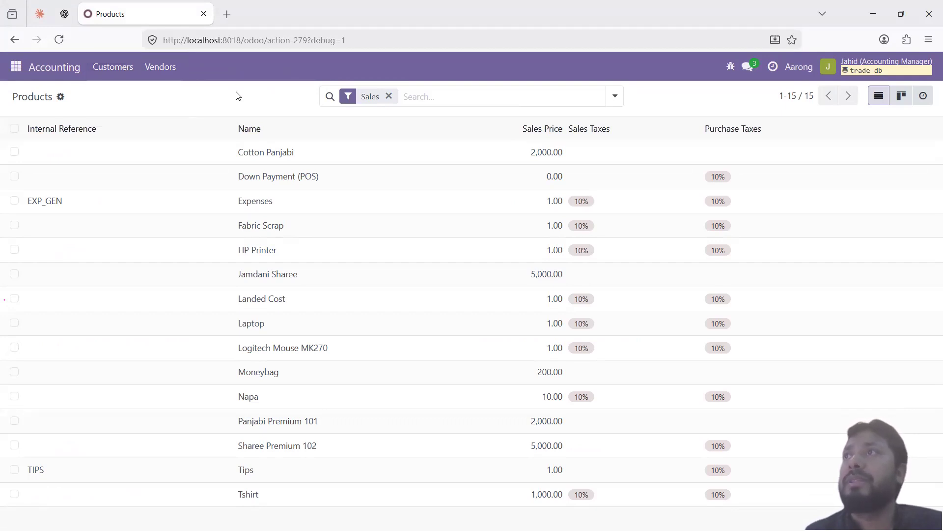
key("alt+Tab")
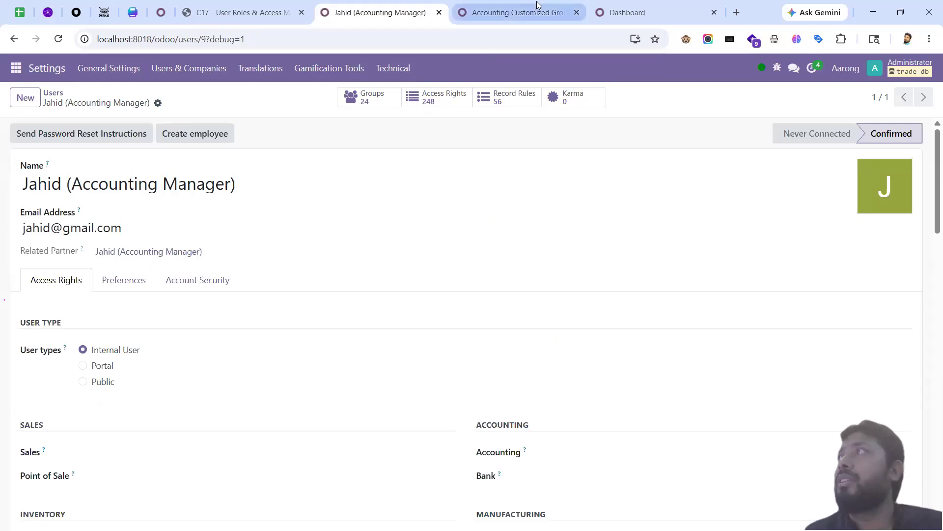
Step: On Accounting Customized Group, compare its Menus and Access Rights tabs
left_click(538, 15)
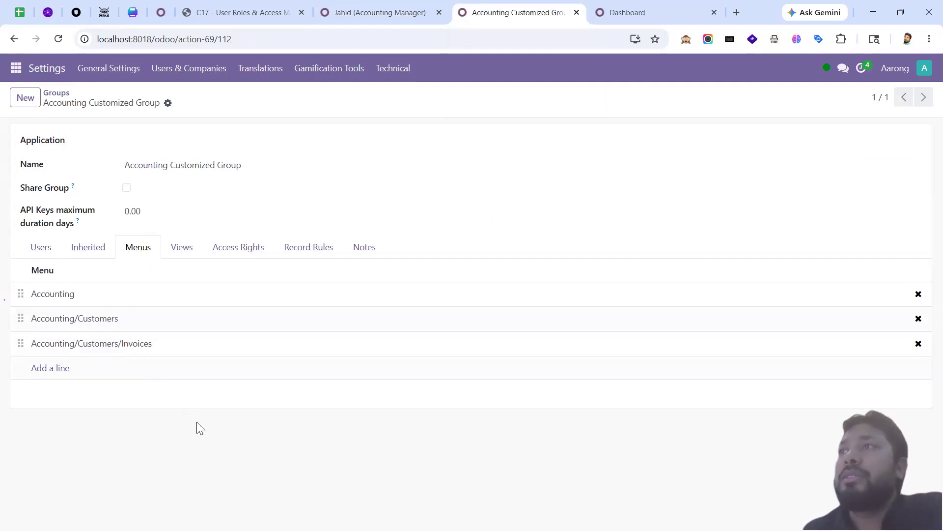
left_click(224, 250)
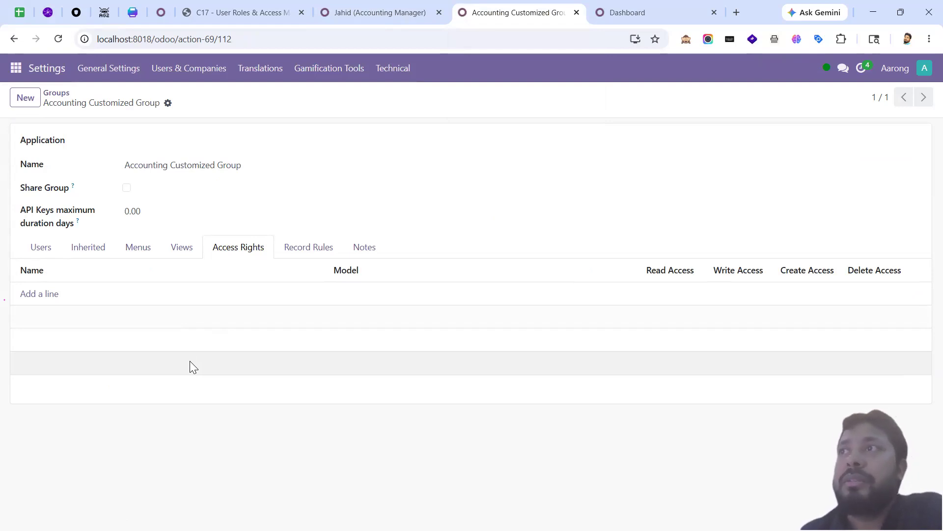
left_click(133, 249)
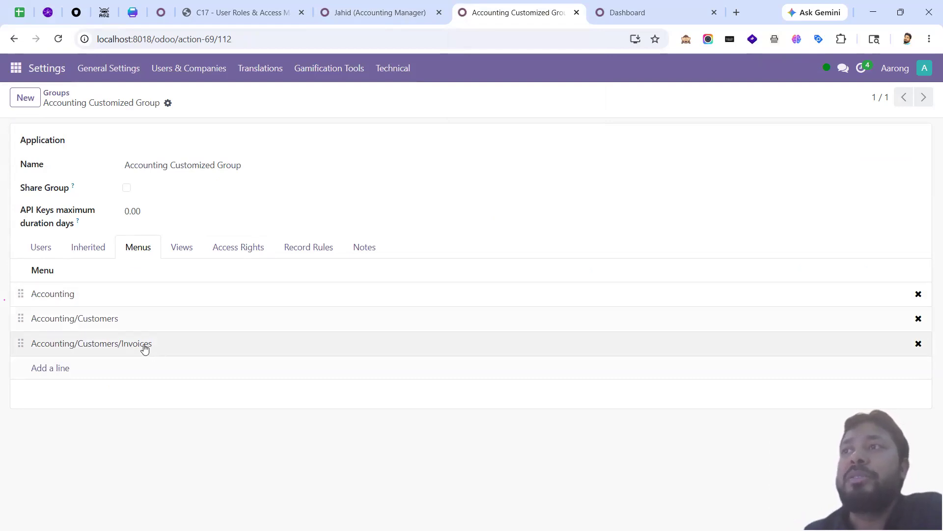
left_click(237, 248)
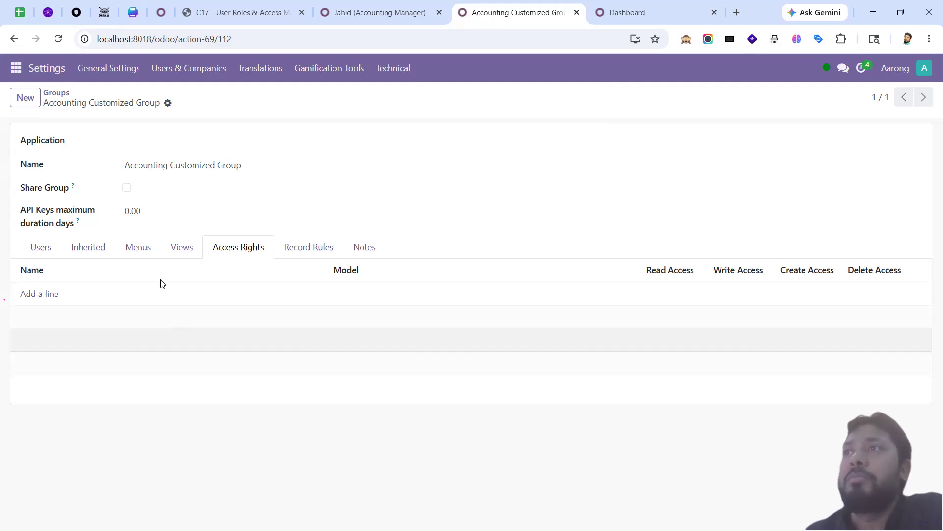
left_click(140, 249)
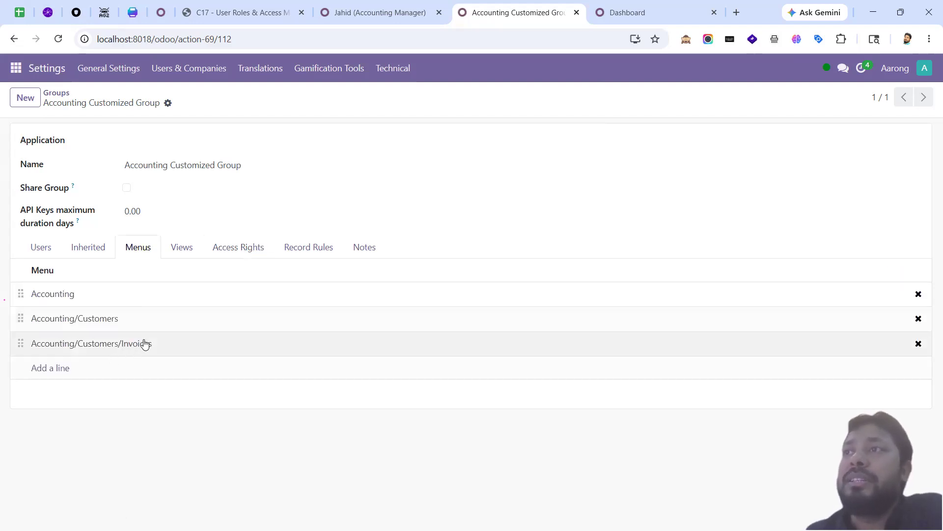
left_click(235, 255)
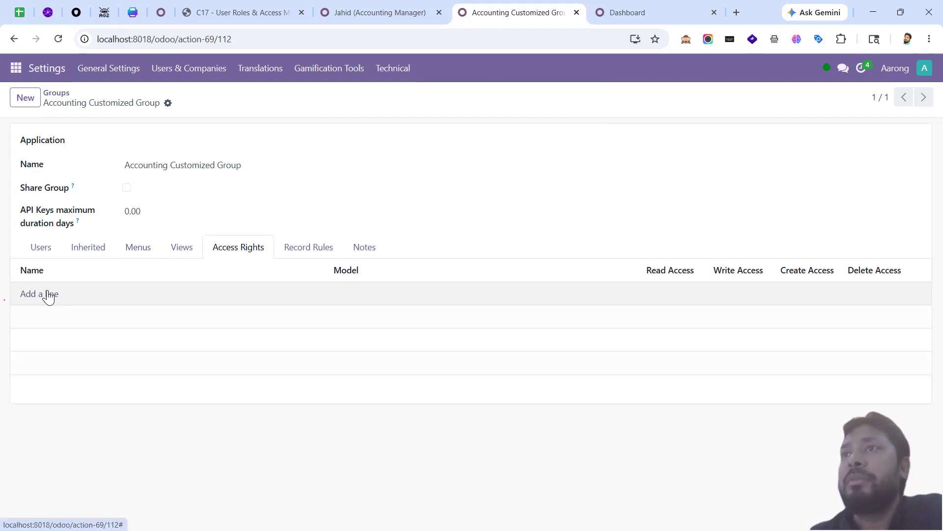
Step: Leave a blank new access-rights line on the group and go to the Accounting dashboard
left_click(47, 294)
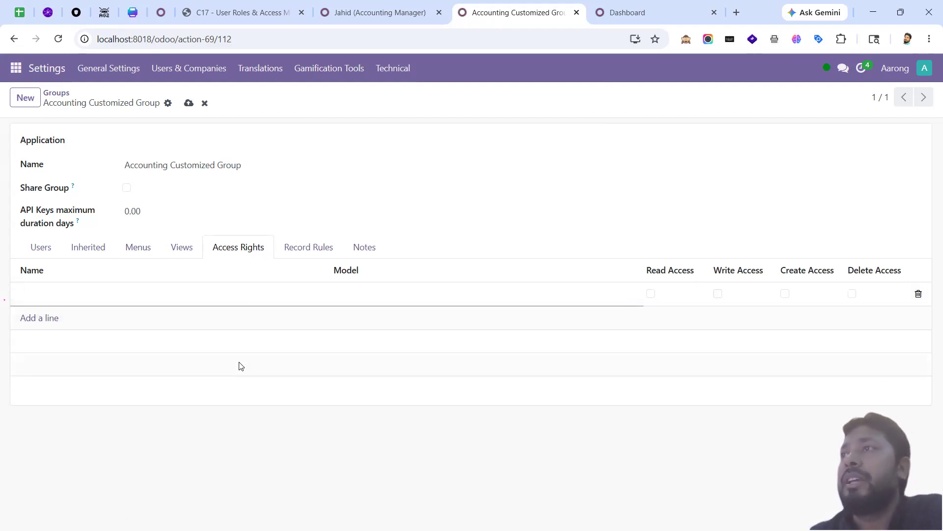
left_click(238, 398)
left_click(47, 295)
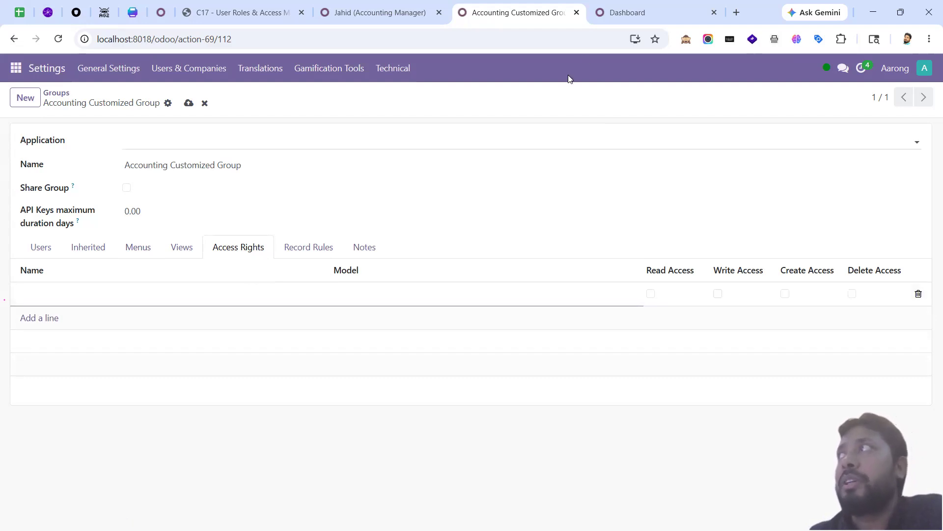
left_click(627, 12)
left_click(178, 69)
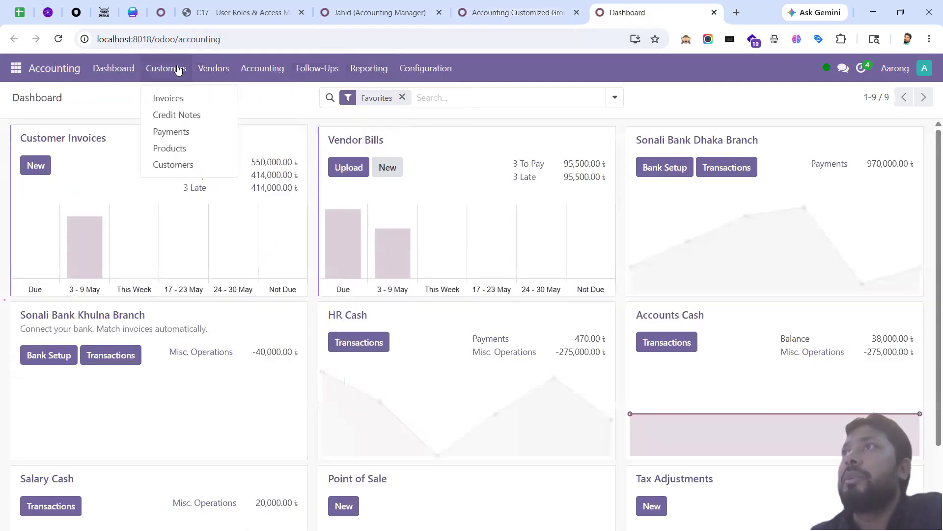
Step: Open customer Invoices in developer mode and check that its model is account.move
left_click(192, 102)
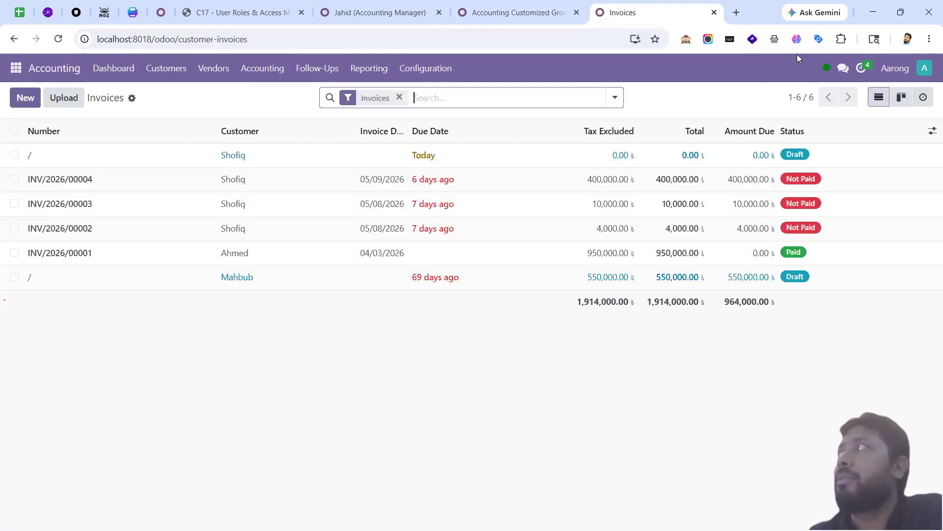
left_click(691, 43)
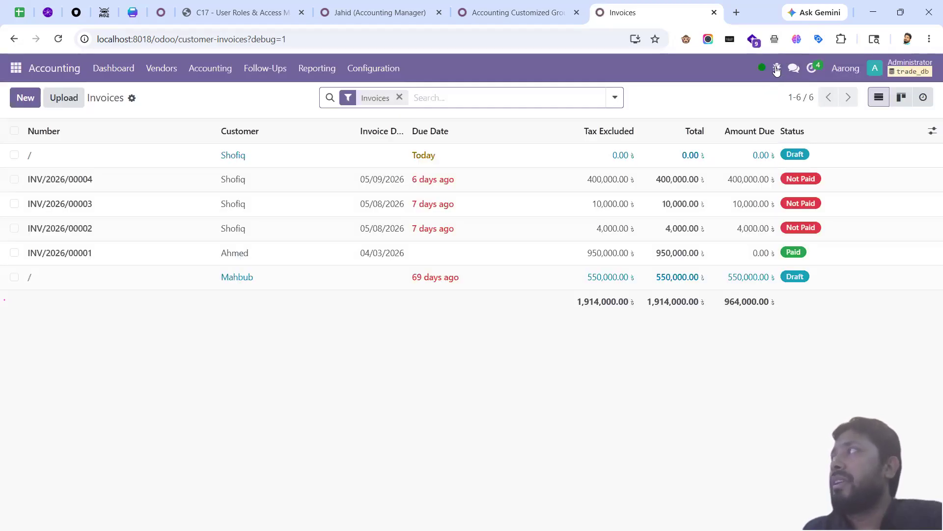
left_click(777, 70)
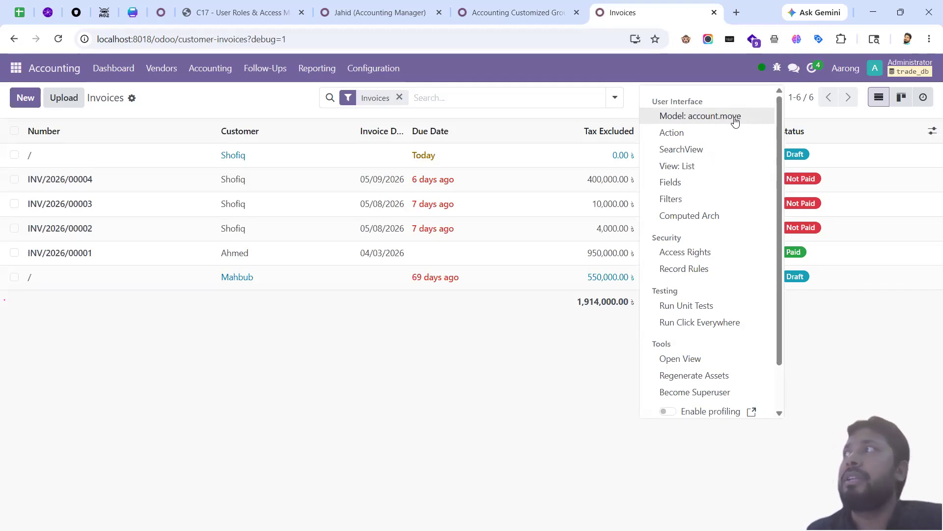
Step: Open vendor Bills and confirm it also uses the account.move model
left_click(154, 72)
left_click(163, 97)
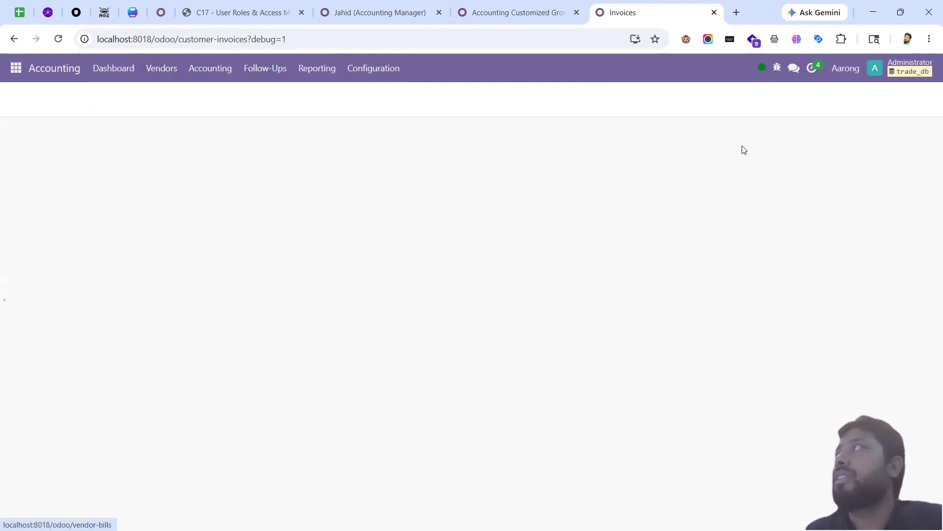
left_click(777, 68)
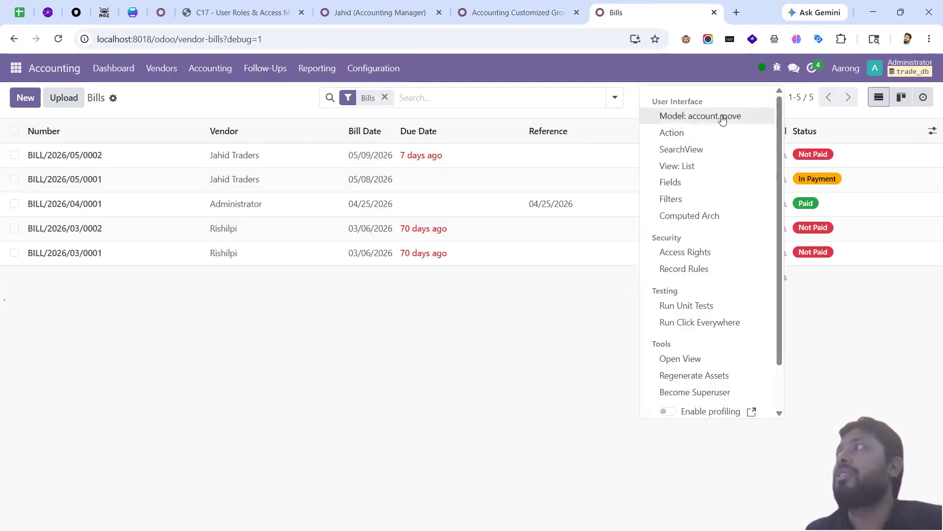
left_click(204, 69)
mouse_move(175, 73)
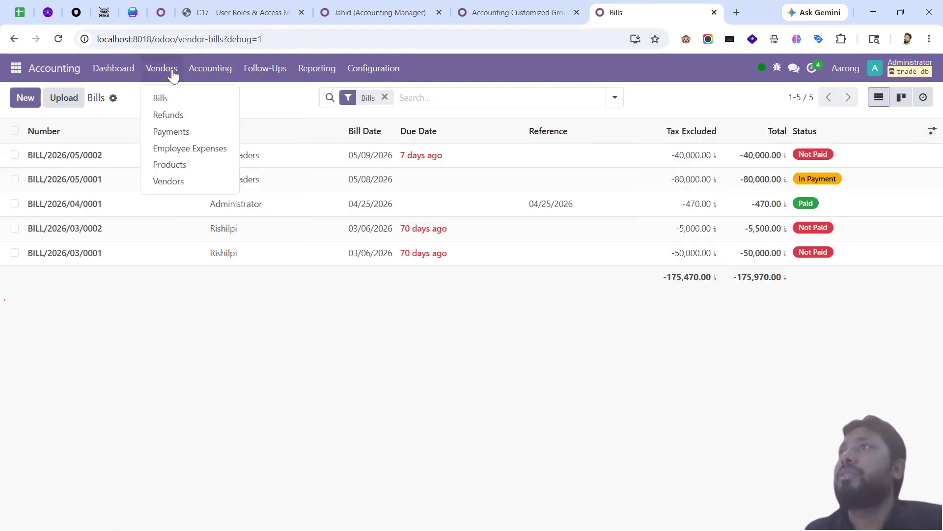
left_click(329, 309)
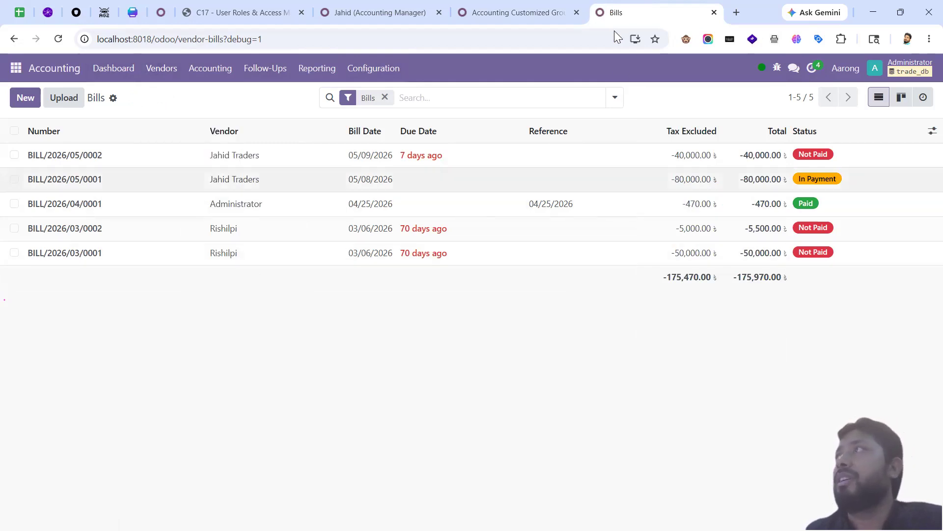
left_click(535, 13)
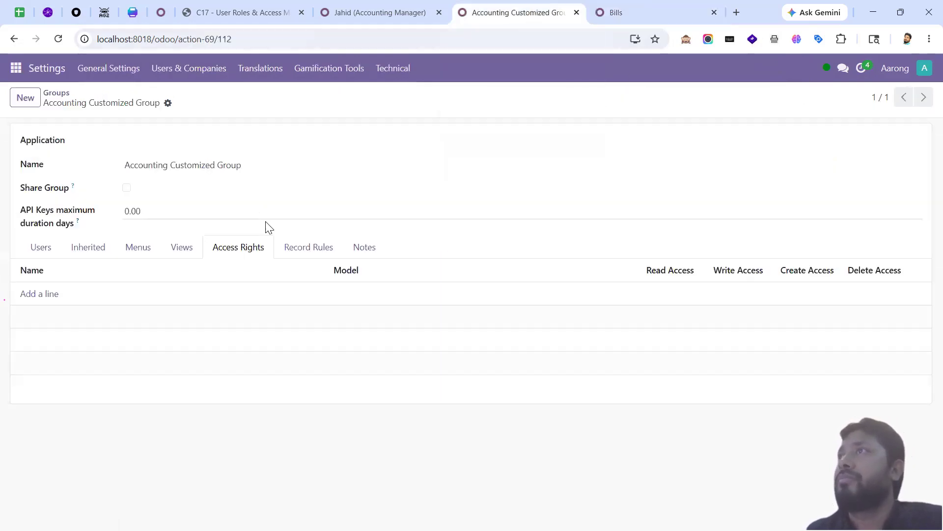
Step: Add an access right named Invoice/Bill on the Journal Entry (account.move) model
left_click(50, 298)
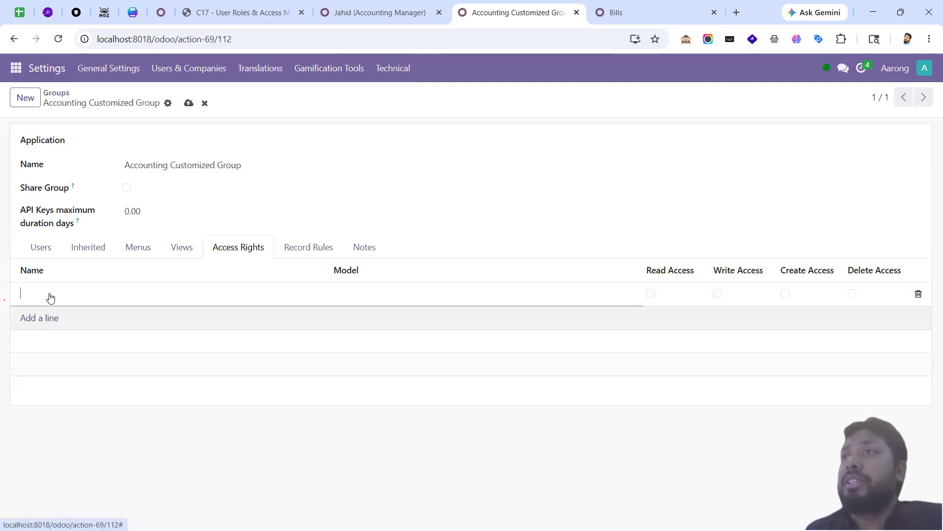
left_click(379, 291)
type("a")
key("BackSpace")
key("shift+Tab")
type("Invoic")
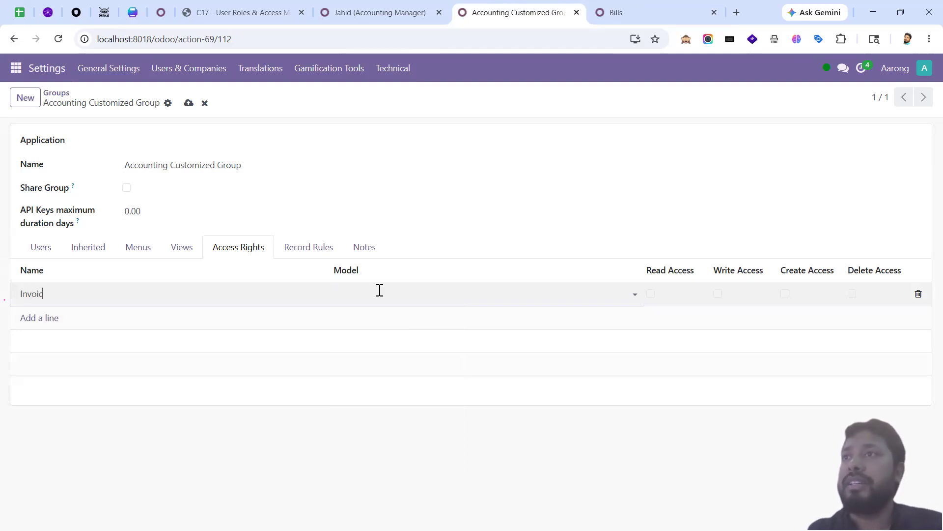
type("e/Bill")
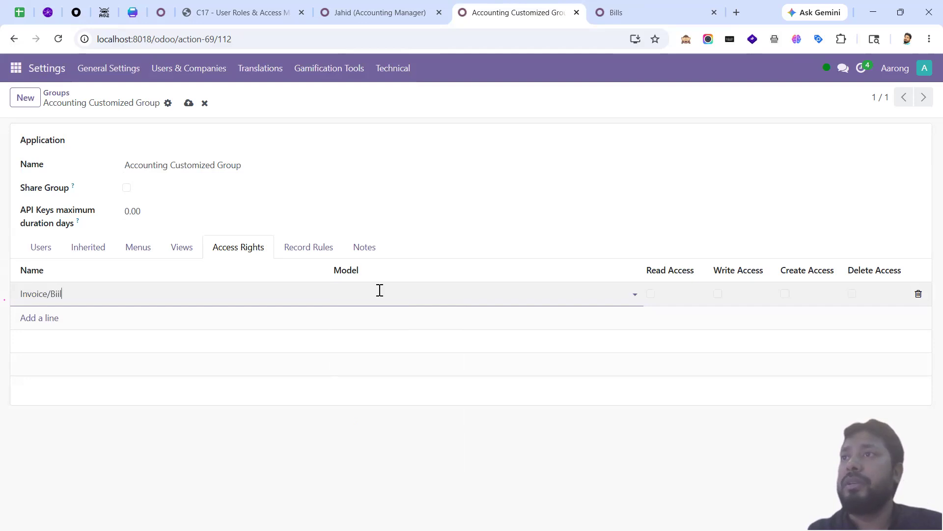
type("la")
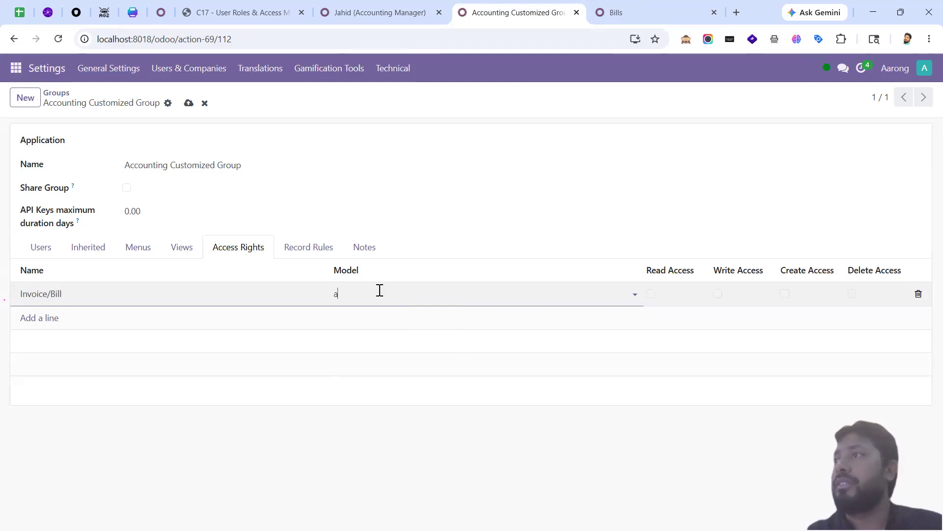
type("ccount.move")
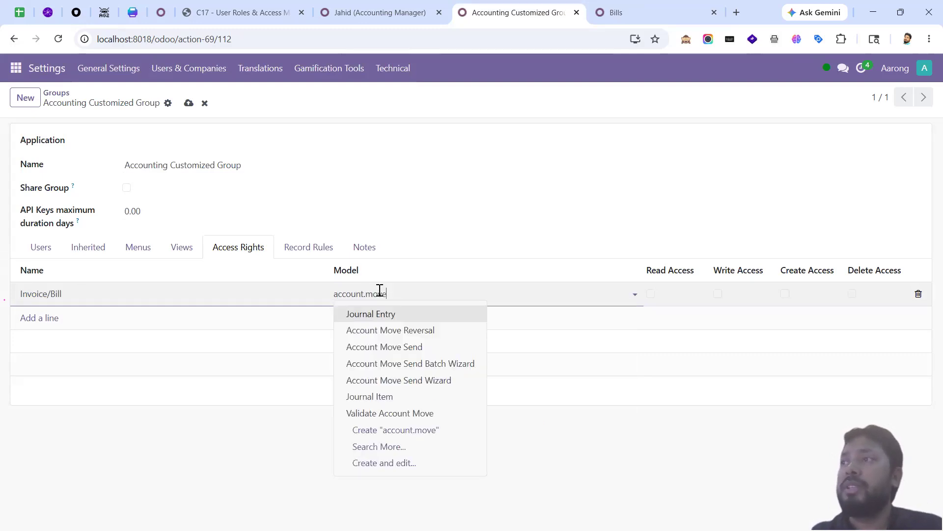
key("Return")
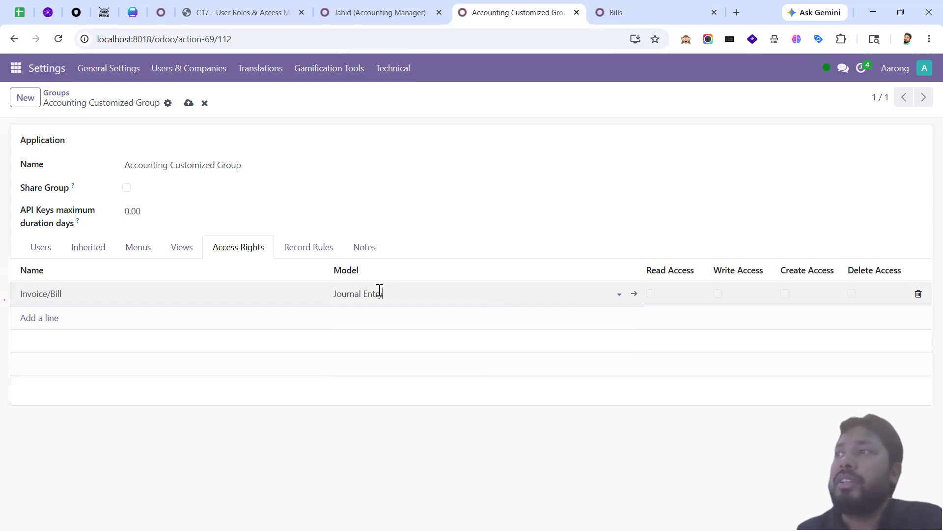
Step: Give the Invoice/Bill line Read Access only, save the group, and reload the test user's page
left_click(624, 11)
left_click(777, 68)
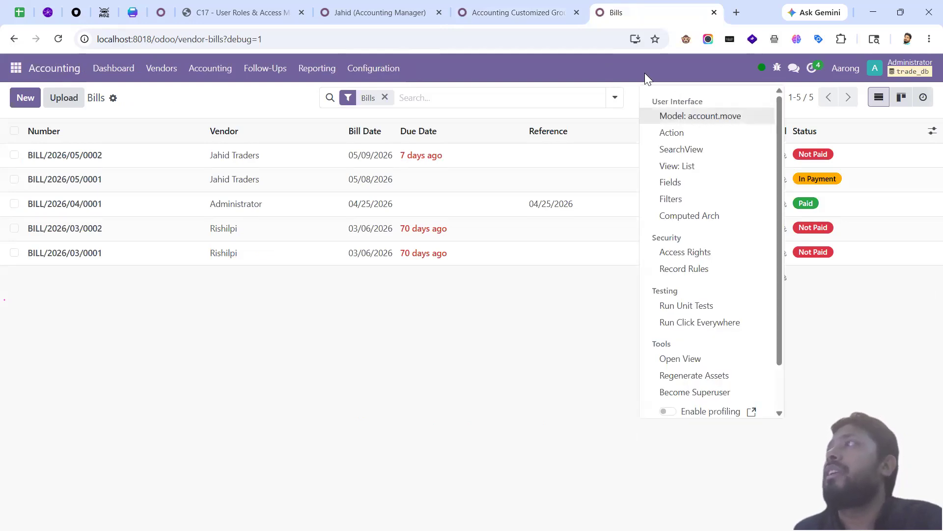
left_click(530, 18)
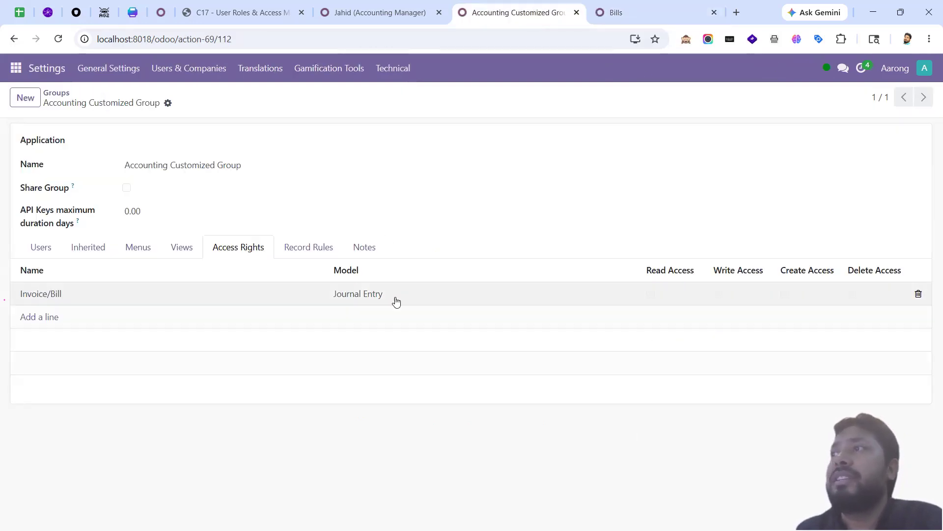
left_click(660, 294)
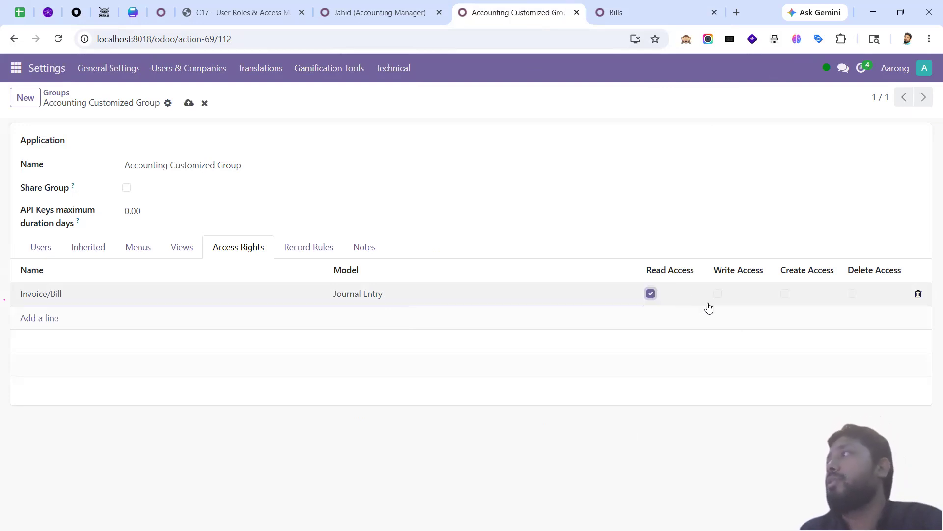
left_click(651, 294)
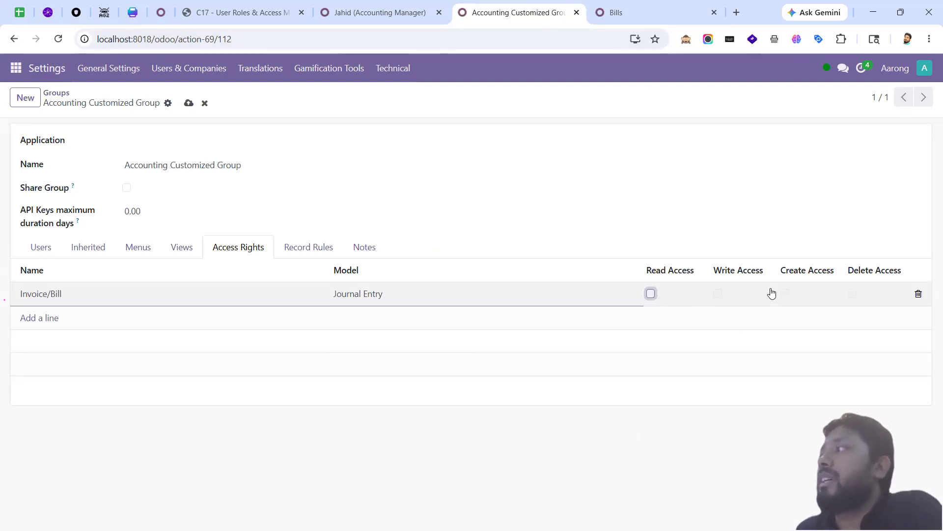
left_click(651, 294)
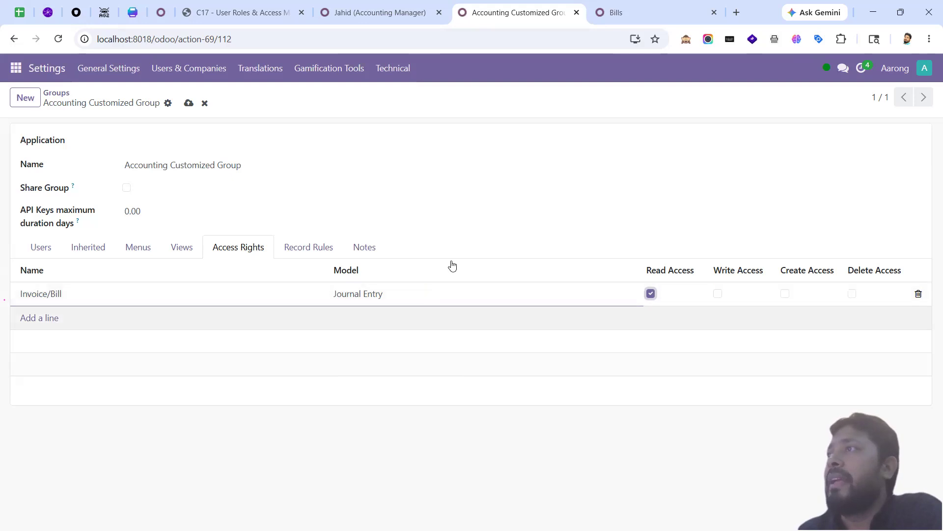
left_click(188, 103)
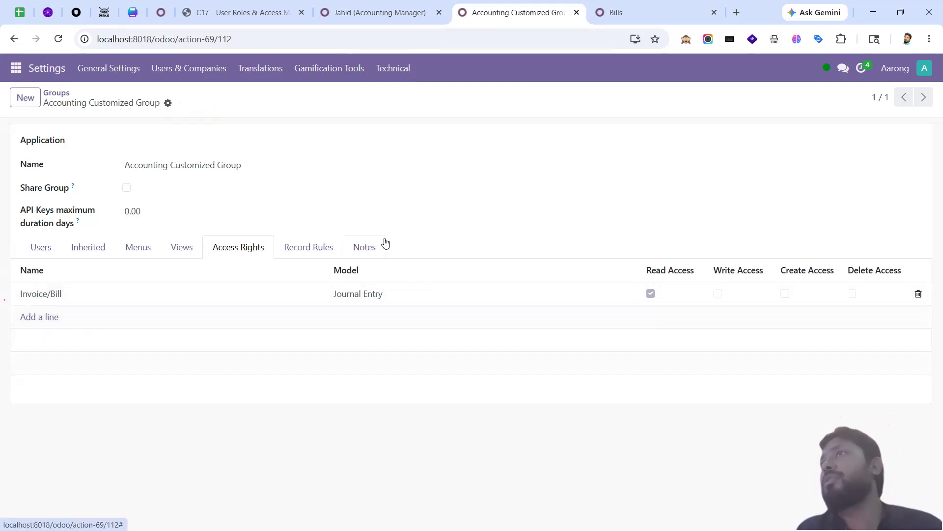
key("alt+Tab")
left_click(59, 40)
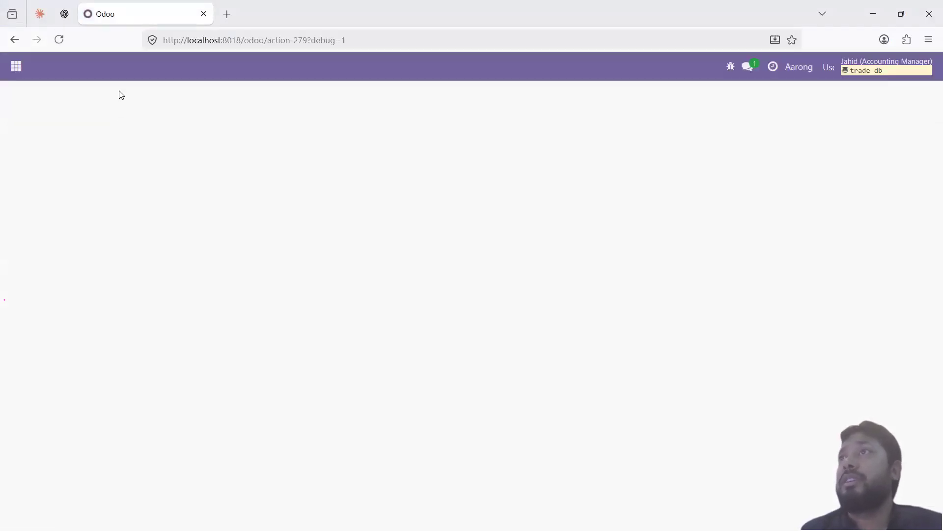
Step: As the test user, open Customers > Invoices: six invoices, 964,000.00 amount due
left_click(120, 72)
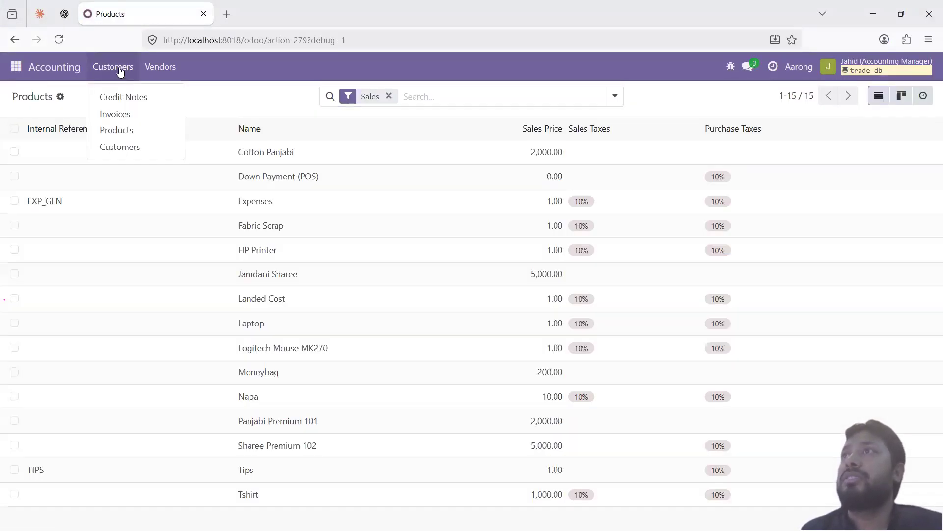
left_click(123, 116)
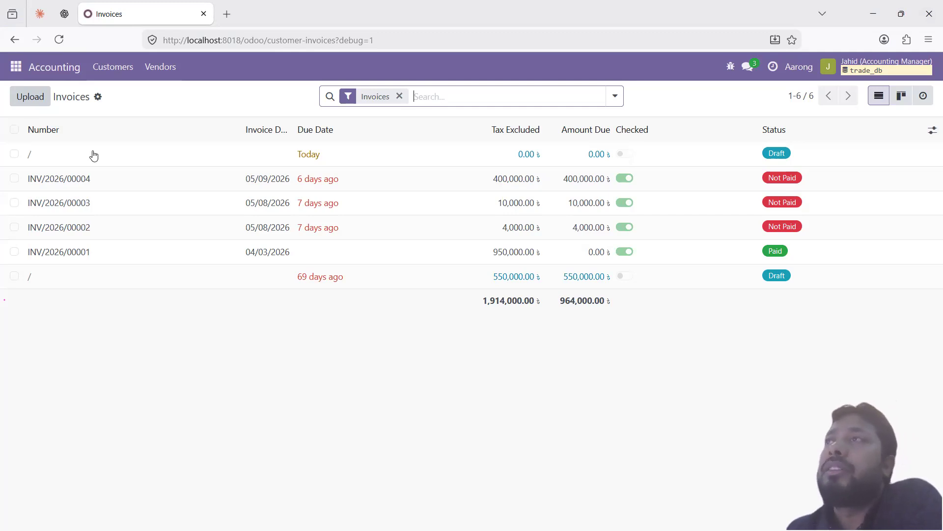
left_click(126, 68)
left_click(133, 121)
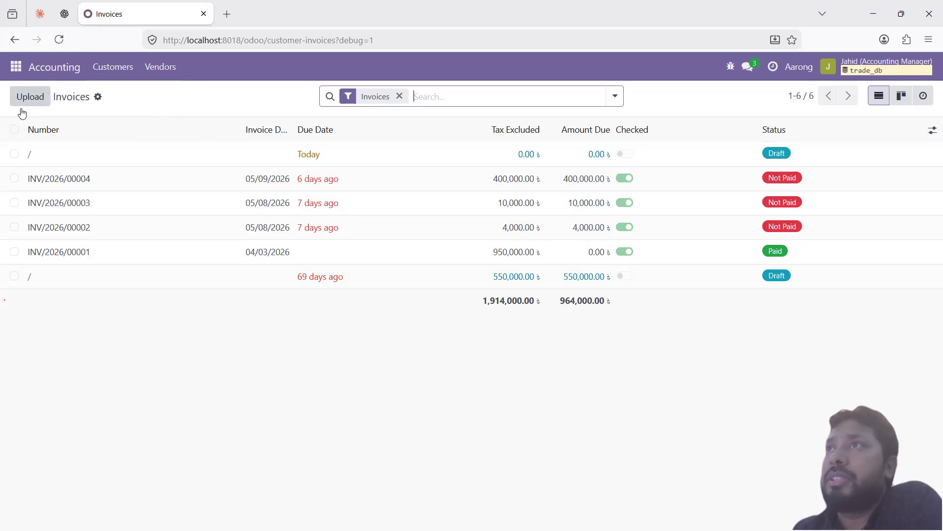
Step: Open the draft invoice and examine the Access Error naming Journal Item (account.move.line)
left_click(372, 155)
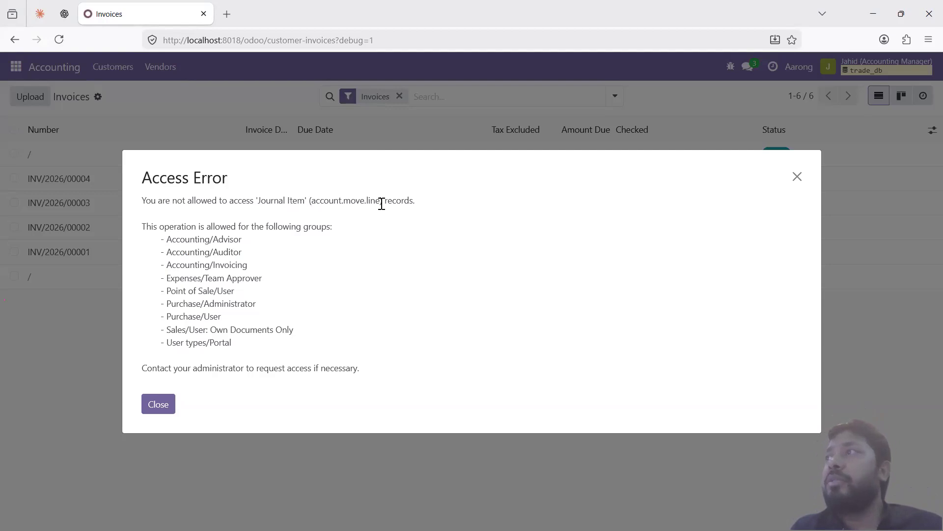
left_click_drag(381, 201, 311, 201)
left_click(361, 222)
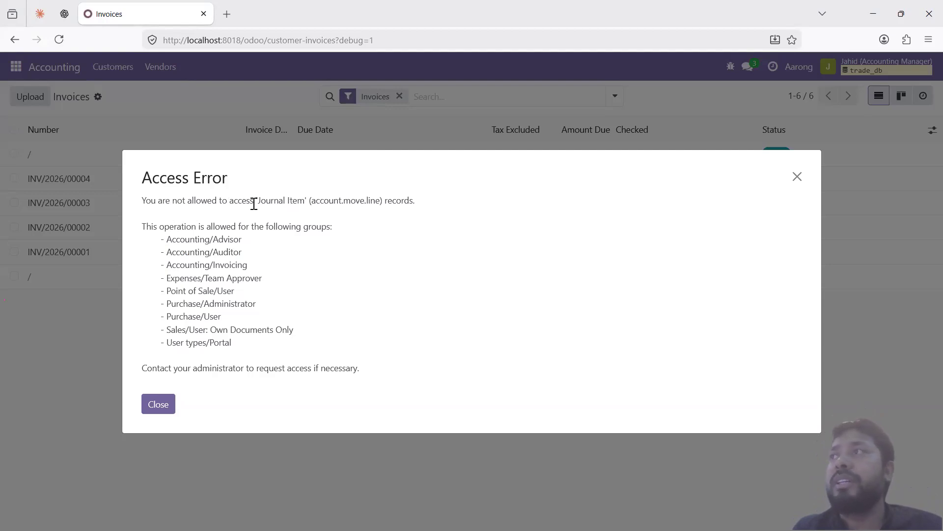
left_click_drag(308, 200, 258, 202)
left_click(305, 204)
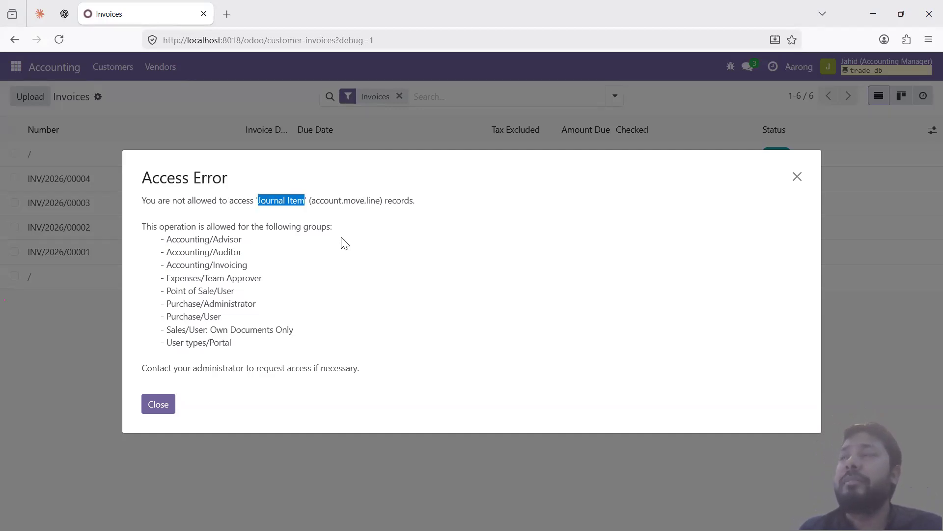
left_click(311, 205)
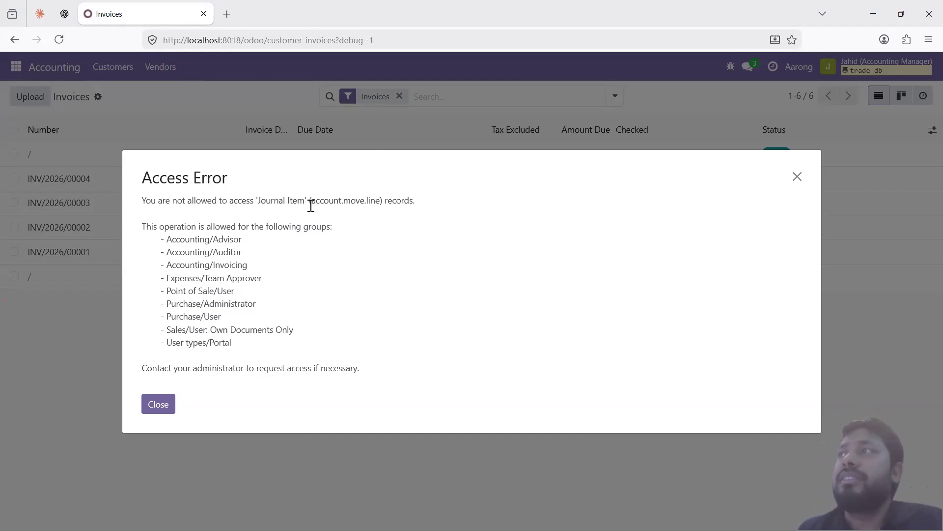
left_click_drag(305, 202, 254, 202)
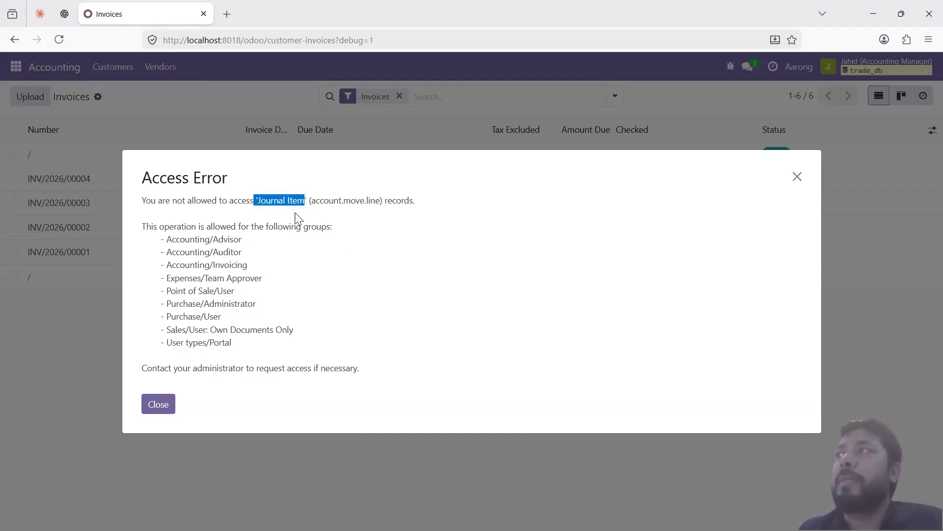
left_click_drag(381, 202, 311, 203)
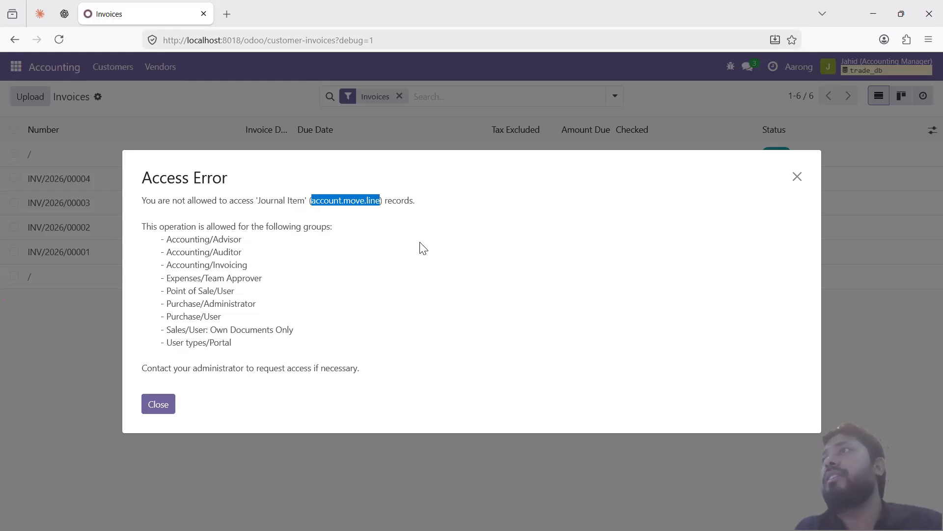
key("alt+Tab")
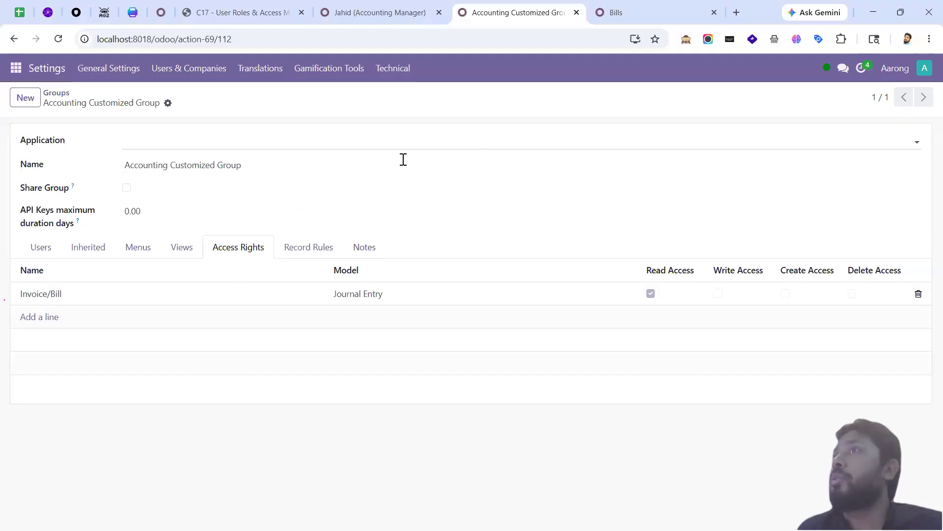
Step: In the administrator's session, open posted vendor bill BILL/2026/05/0002 from Vendors > Bills
left_click(617, 14)
left_click(211, 67)
left_click(210, 68)
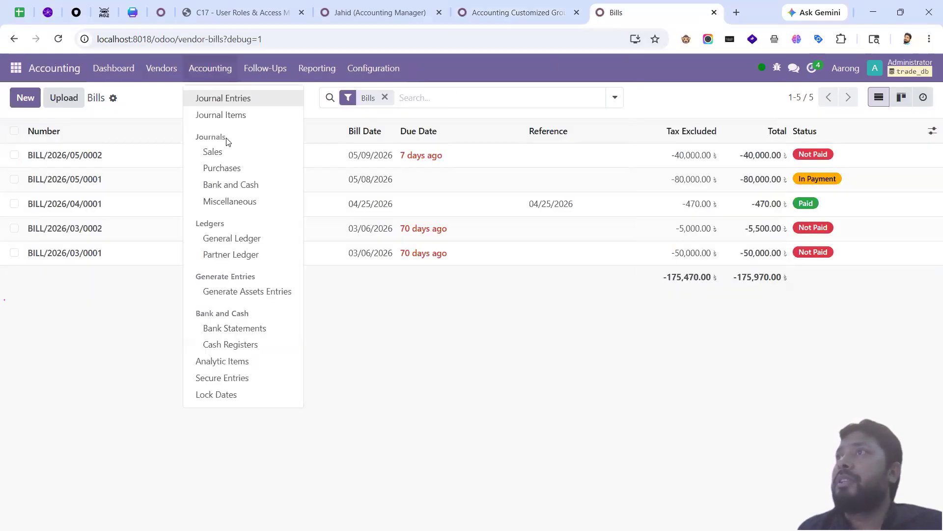
left_click(104, 286)
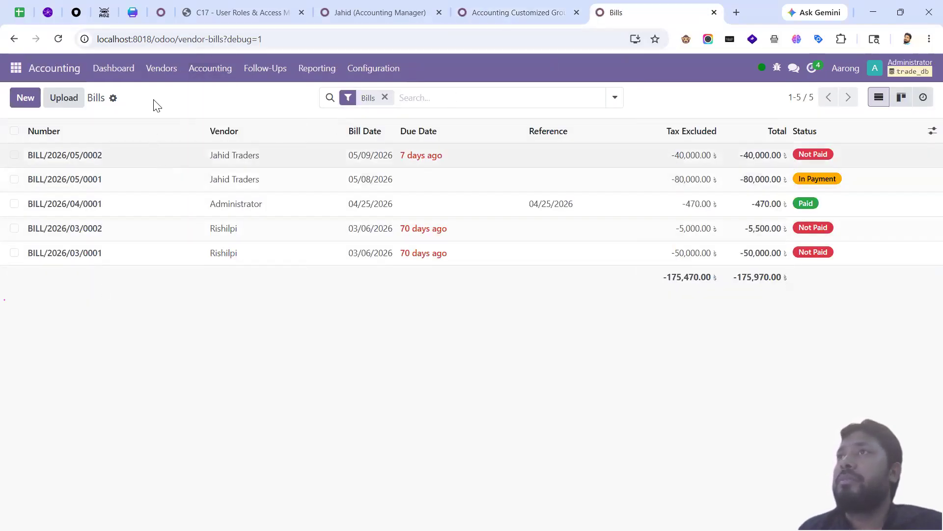
left_click(169, 69)
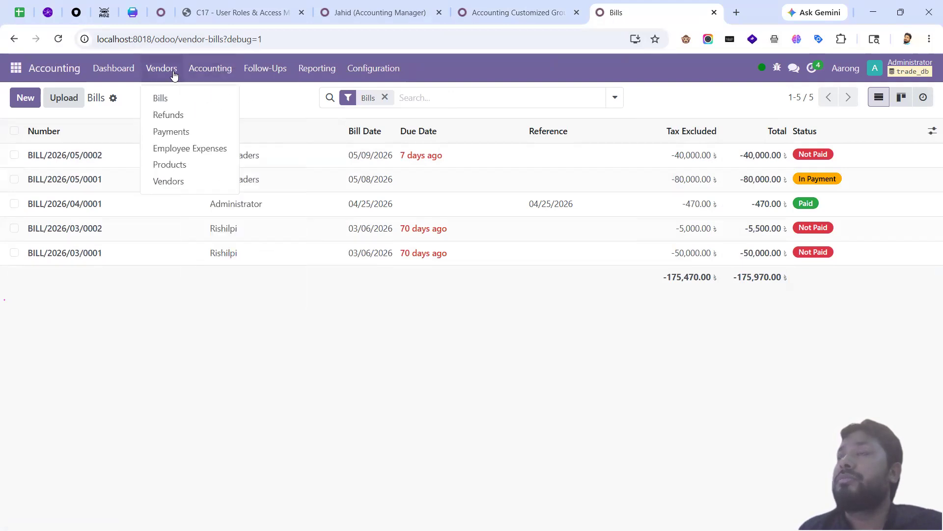
left_click(178, 100)
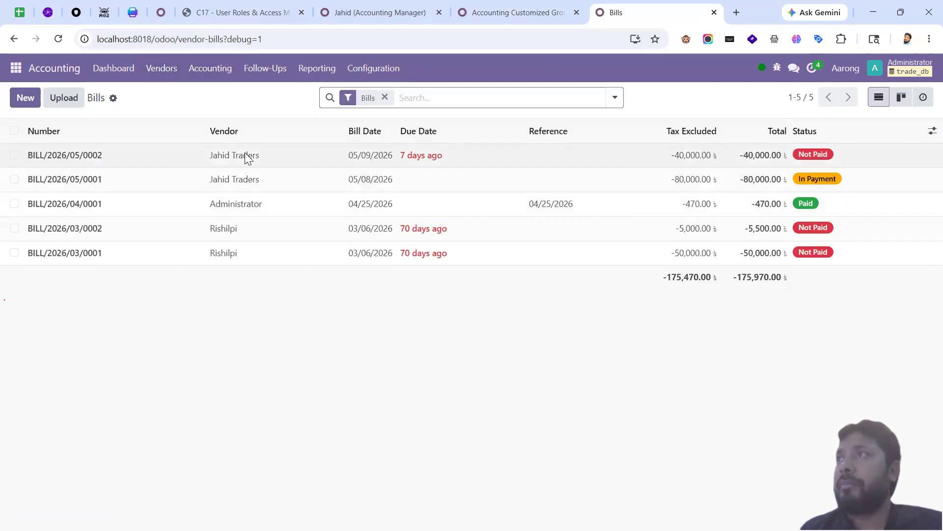
left_click(224, 158)
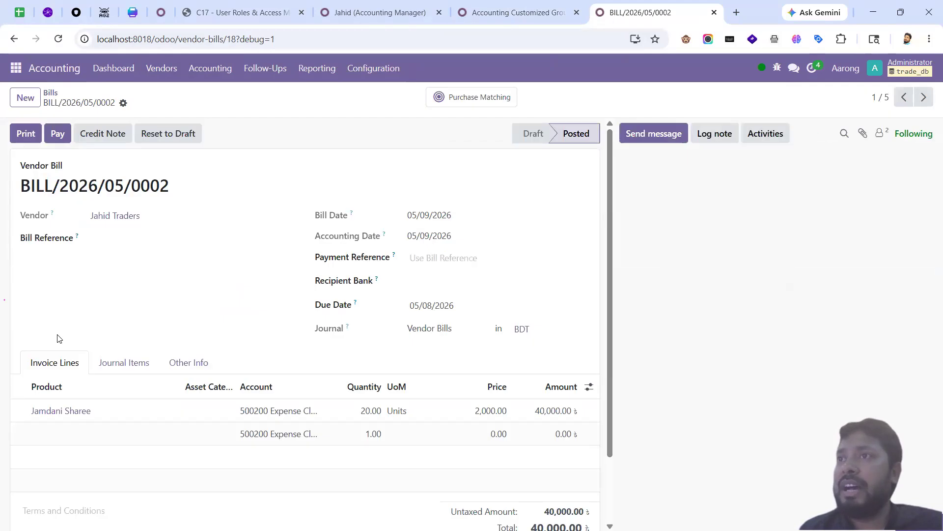
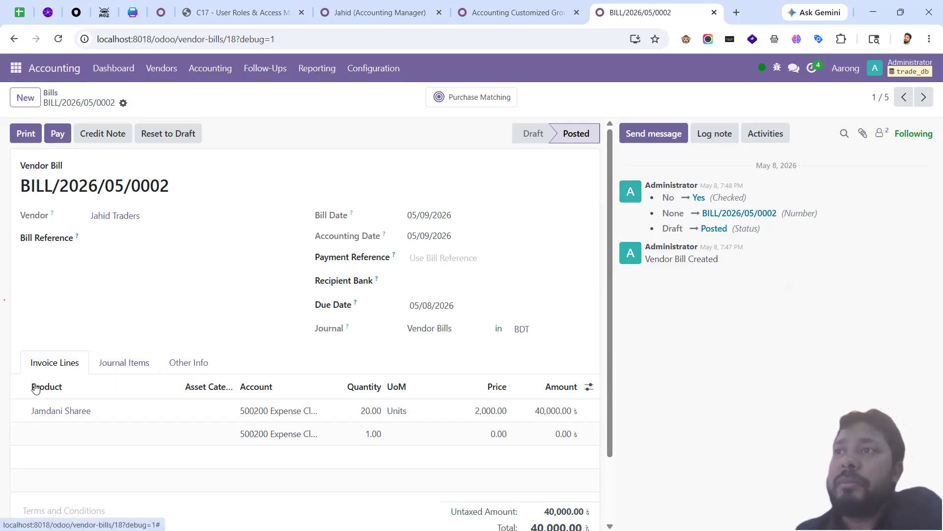
Step: Create and save a new draft vendor bill with vendor Rishilpi
scroll(125, 396, "down", 2)
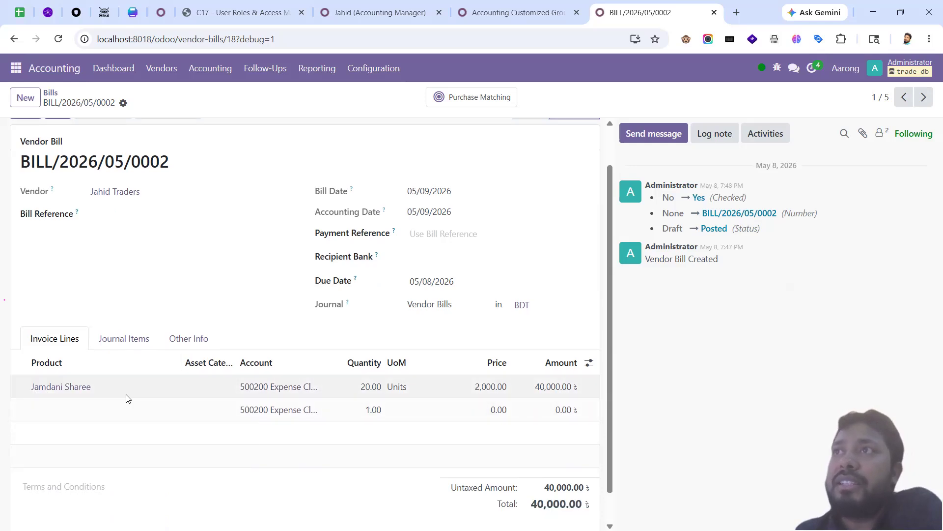
scroll(190, 409, "up", 2)
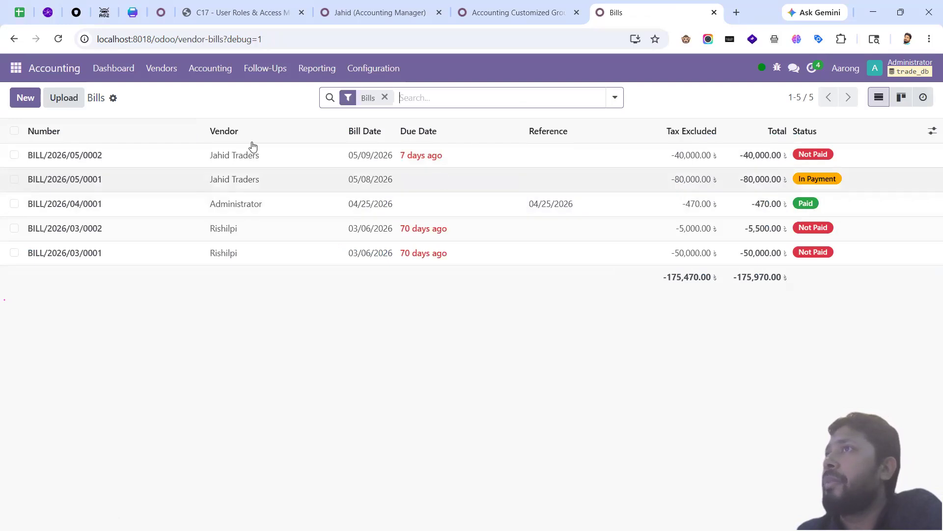
left_click(26, 98)
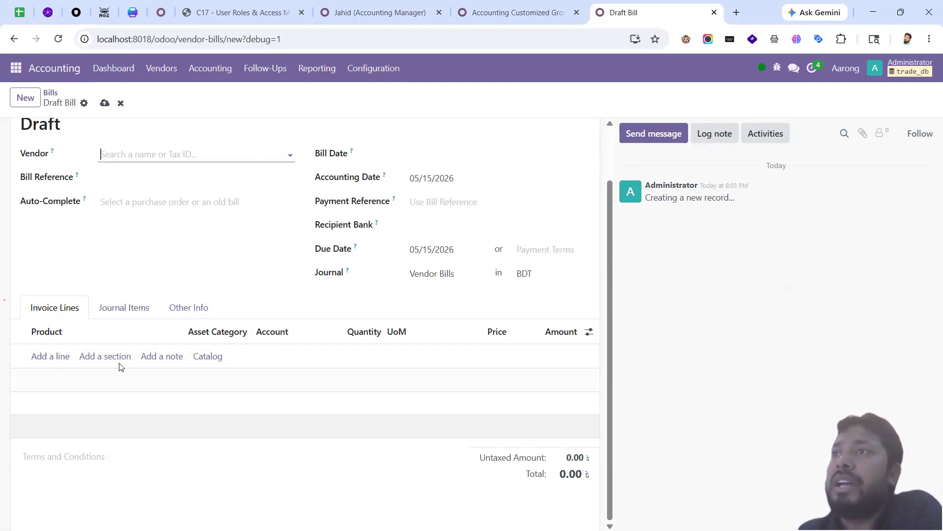
scroll(147, 381, "up", 2)
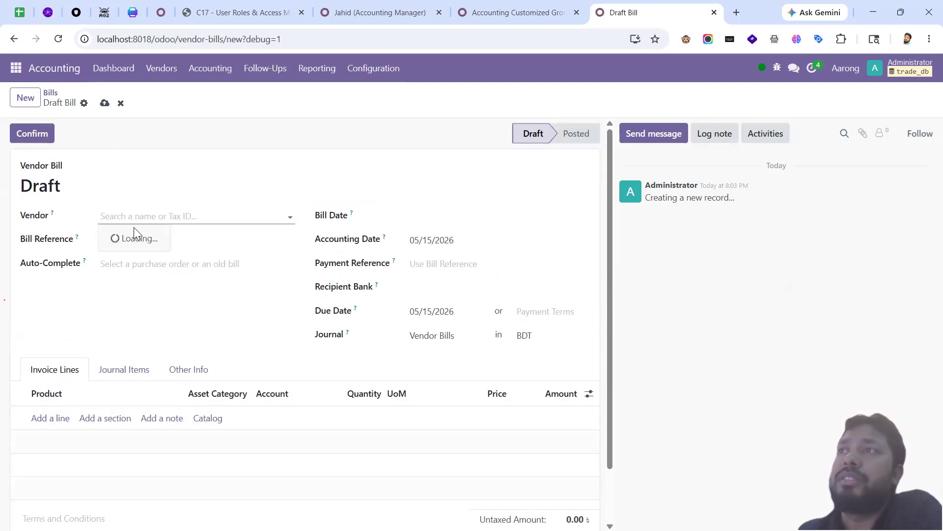
left_click(136, 251)
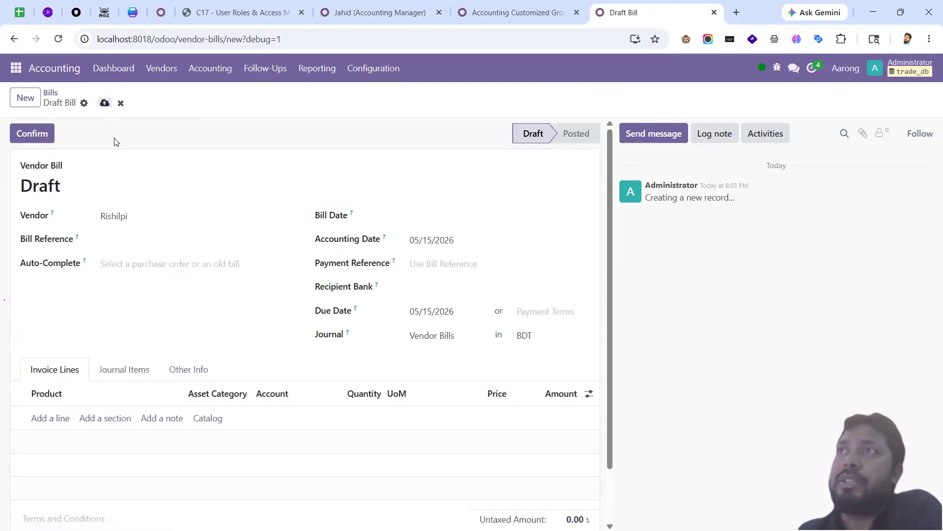
left_click(105, 103)
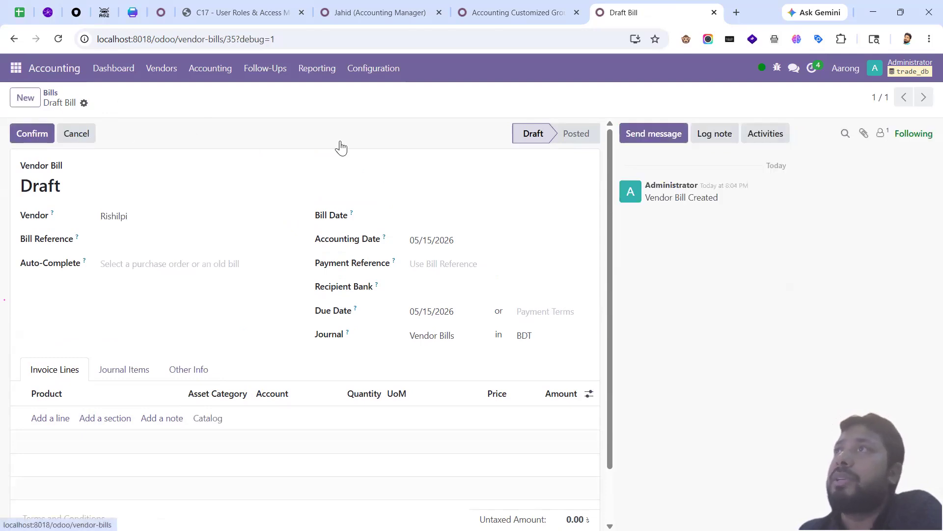
Step: Return to Bills, check the debug menu, and reopen the draft Rishilpi bill
key("alt+b")
left_click(777, 68)
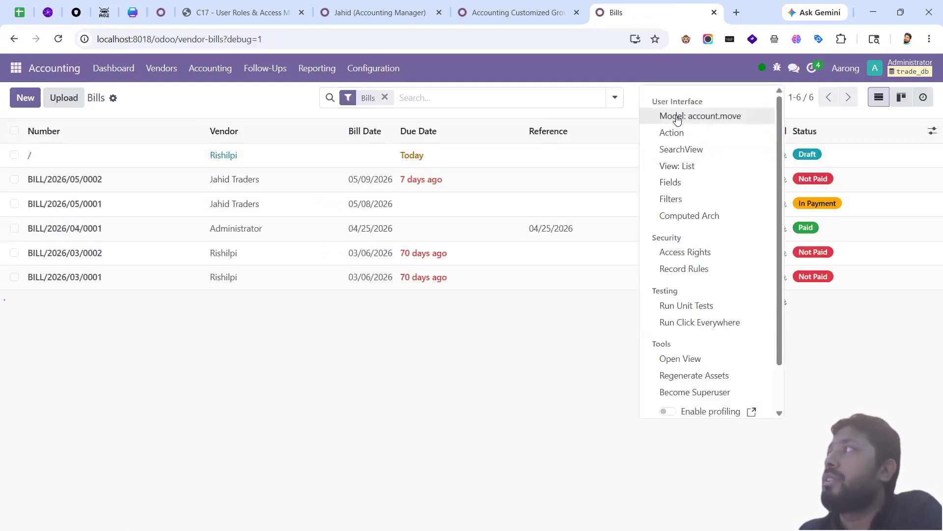
left_click(390, 311)
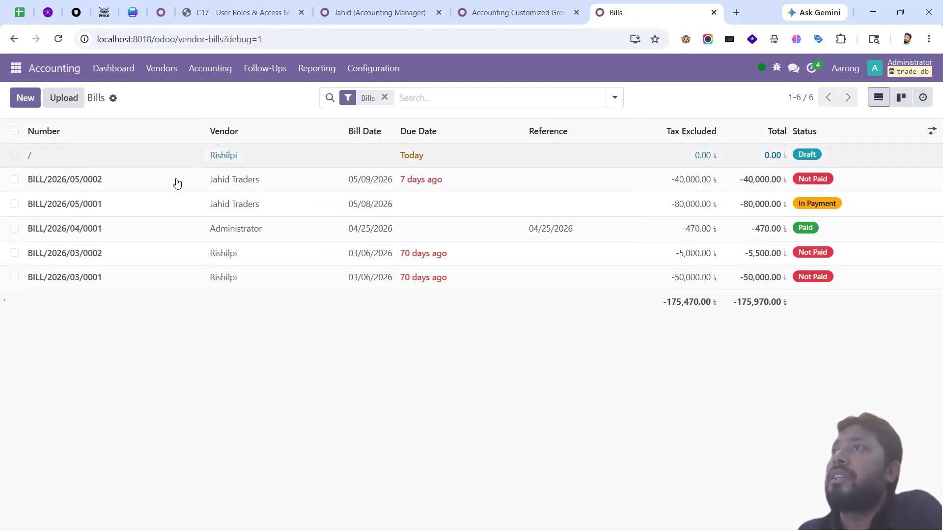
left_click(177, 155)
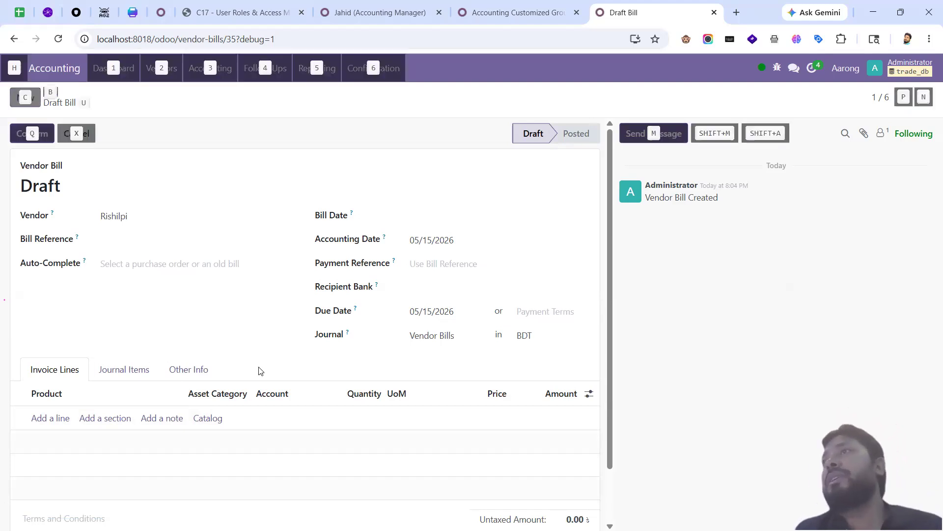
key("alt+Tab")
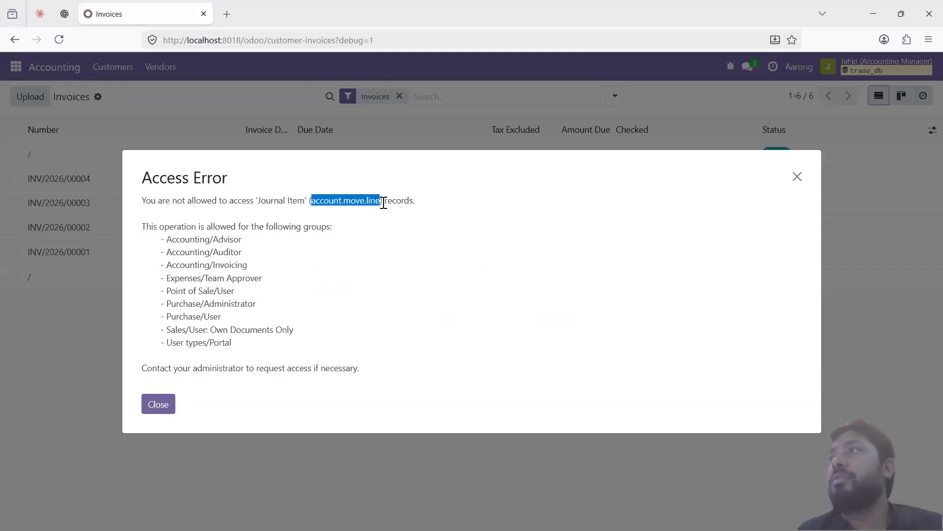
Step: Copy the model name account.move.line from the Journal Item Access Error
left_click(383, 201)
left_click_drag(379, 201, 312, 203)
key("ctrl+c")
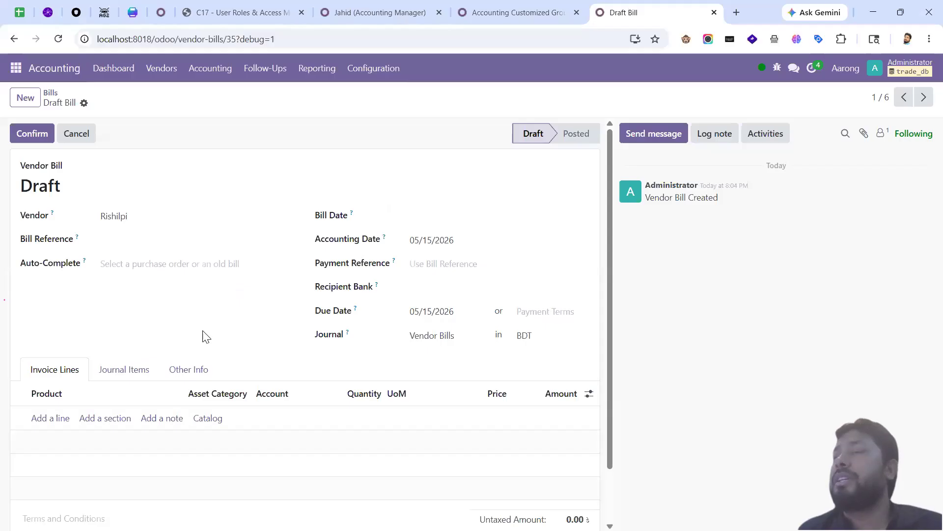
key("alt+Tab")
Step: Add an Invoice/Bill Products access right with read on Journal Item, save, and reload Invoices
left_click(537, 16)
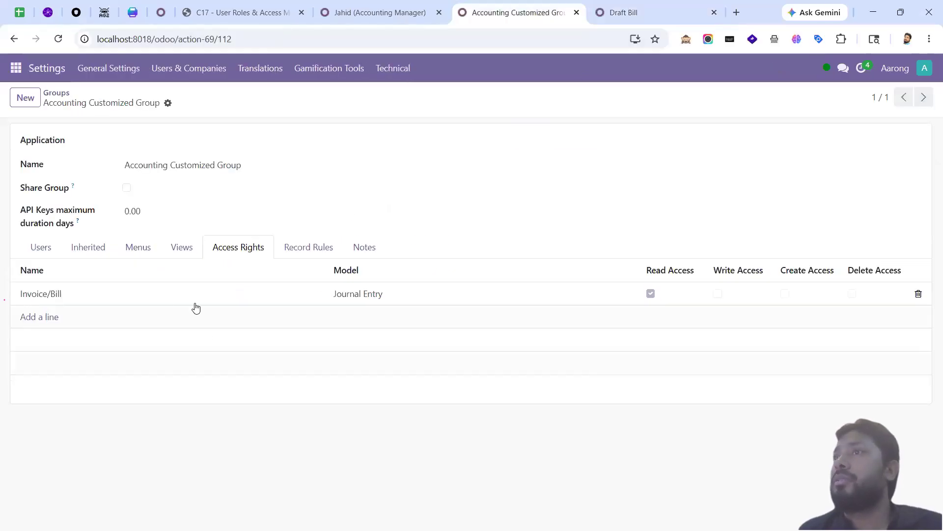
left_click(44, 317)
type("Invoice/Bill Products")
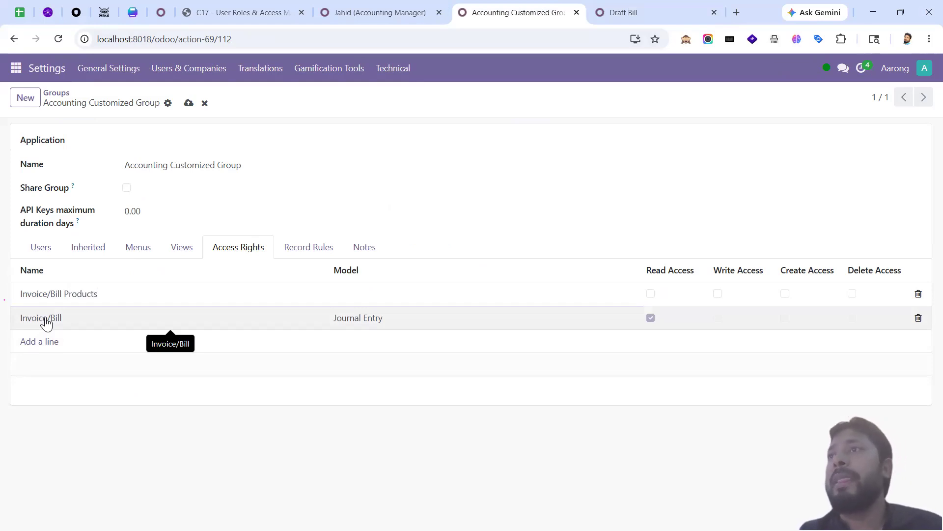
key("ctrl+v")
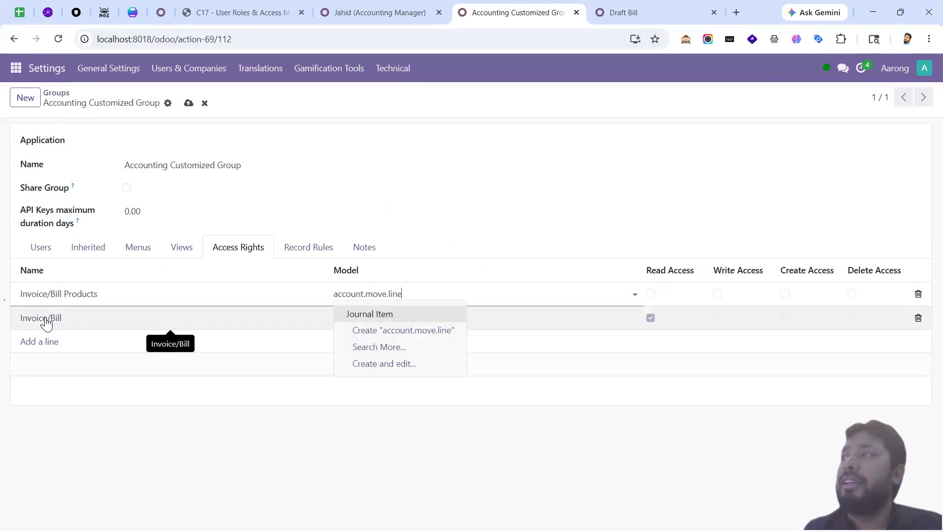
key("Return")
key("Tab")
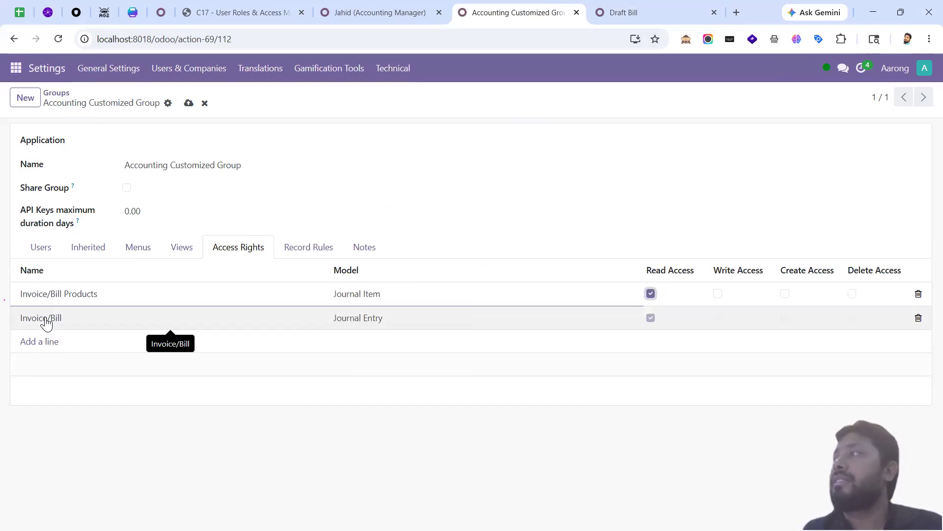
key("alt+s")
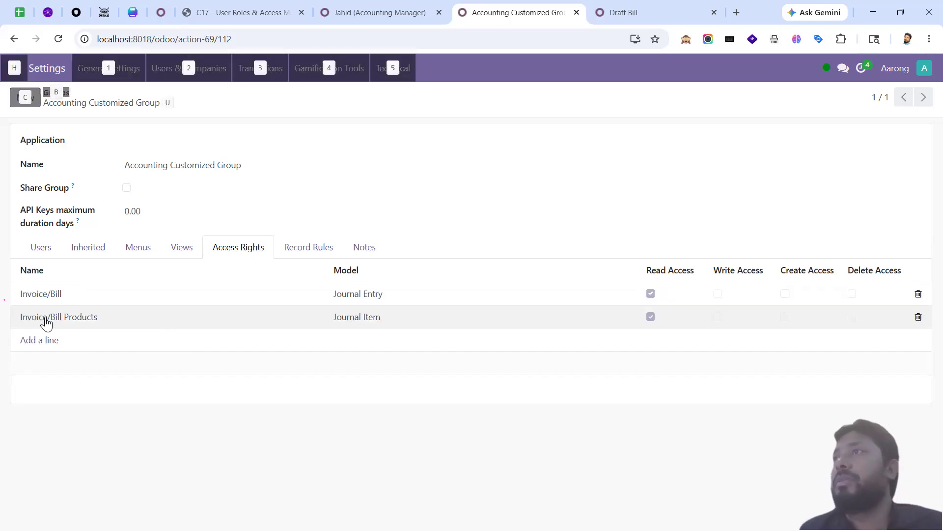
key("alt+Tab")
left_click(61, 45)
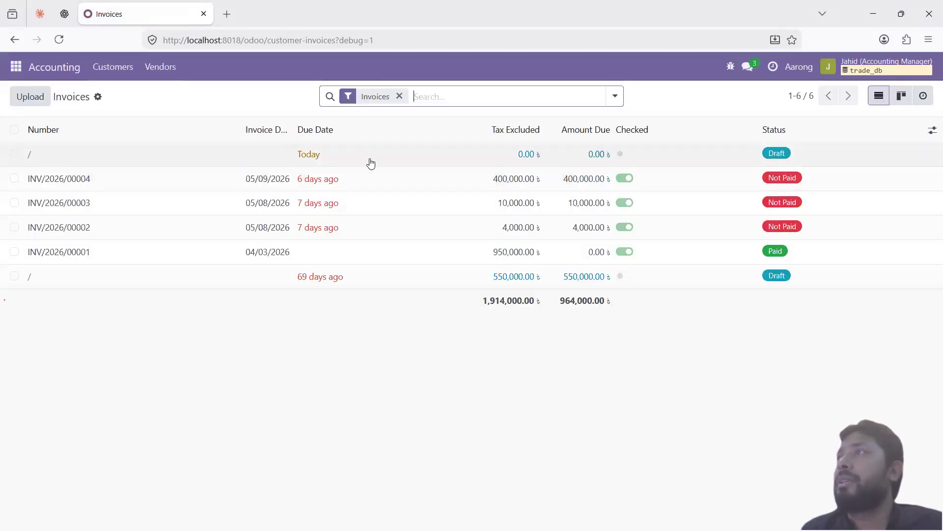
Step: Open the draft invoice, go back to Invoices, and copy sale.order.line from the Access Error
left_click(371, 163)
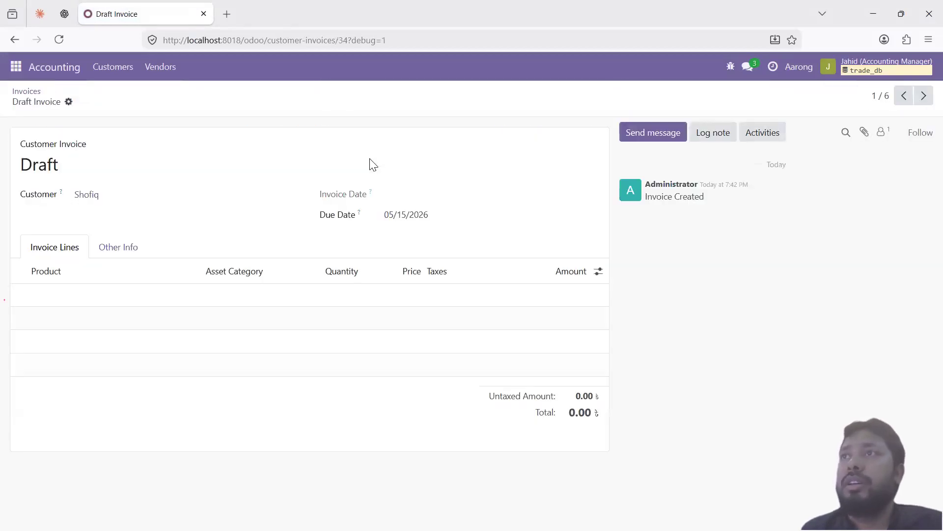
left_click(23, 91)
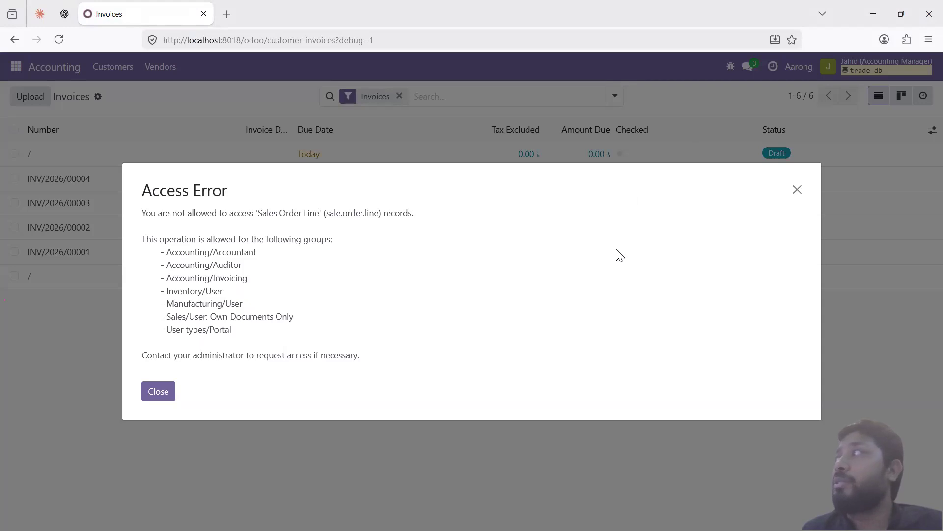
key("alt+Tab")
key("alt+Tab")
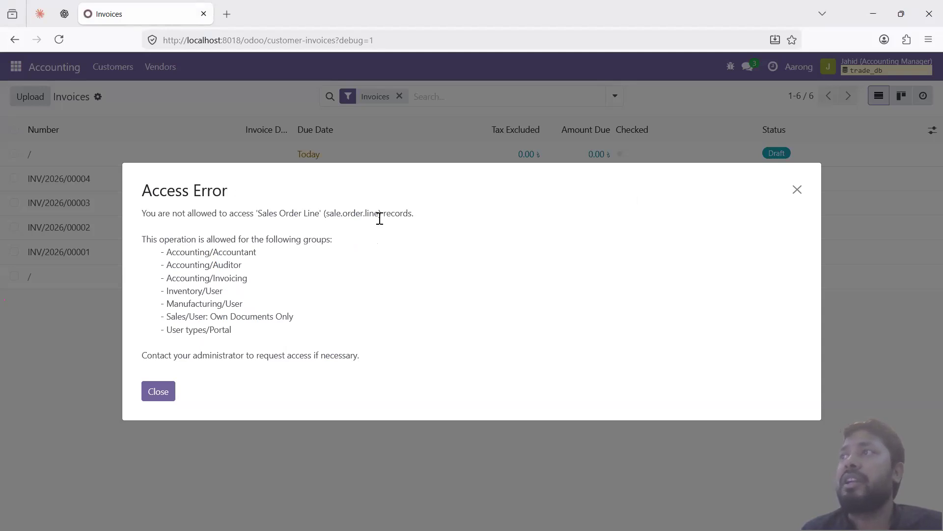
left_click_drag(379, 215, 325, 210)
key("ctrl+c")
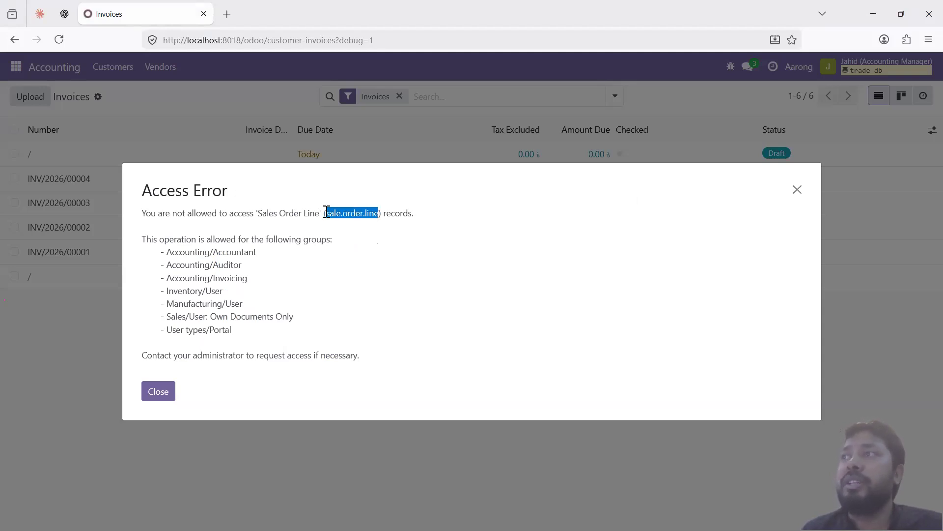
key("alt+Tab")
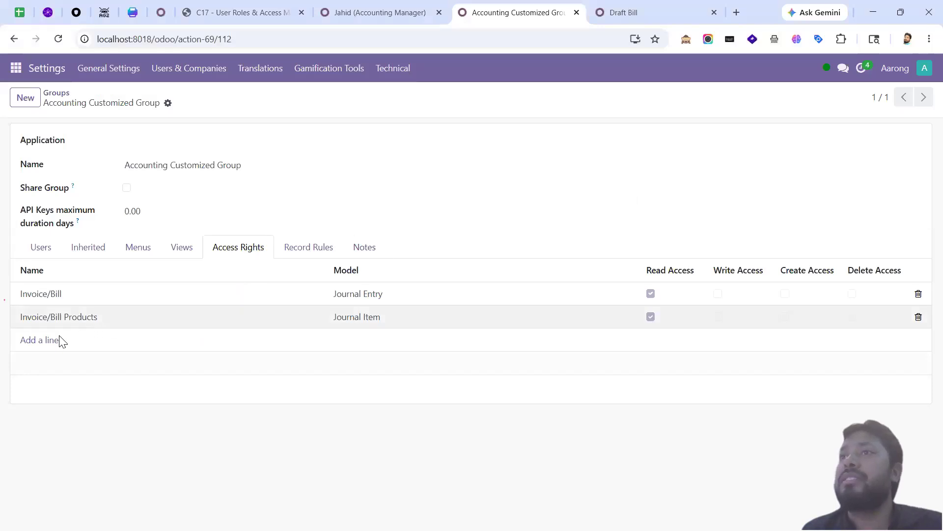
Step: Add a read access right on Sales Order Line to the group and save
left_click(59, 340)
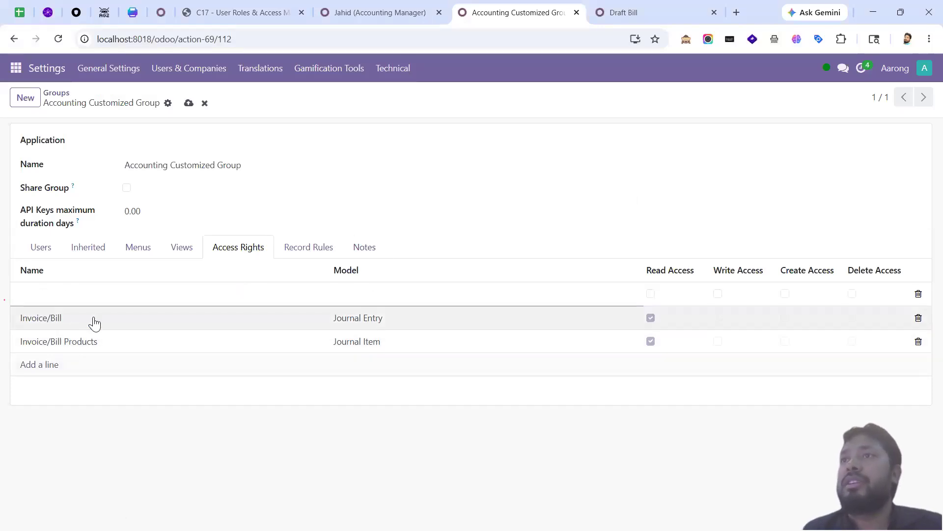
type("Ss")
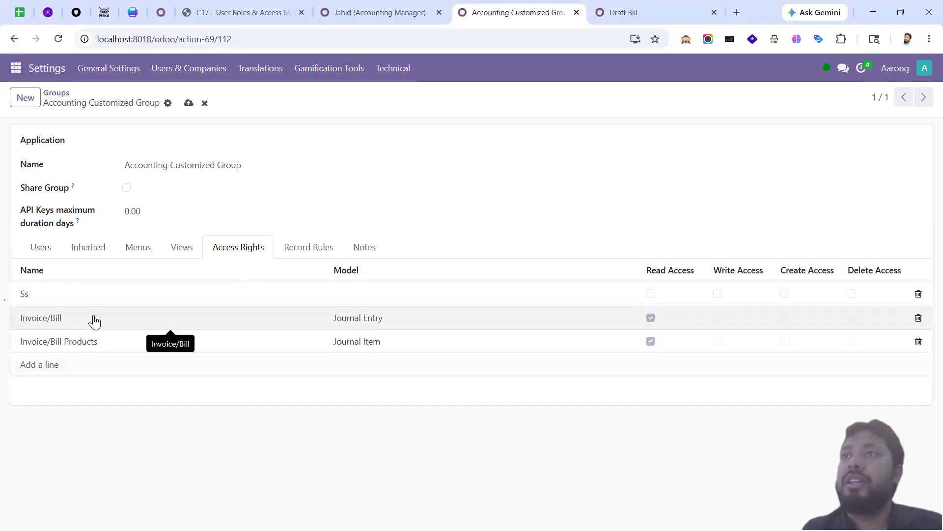
type("aes")
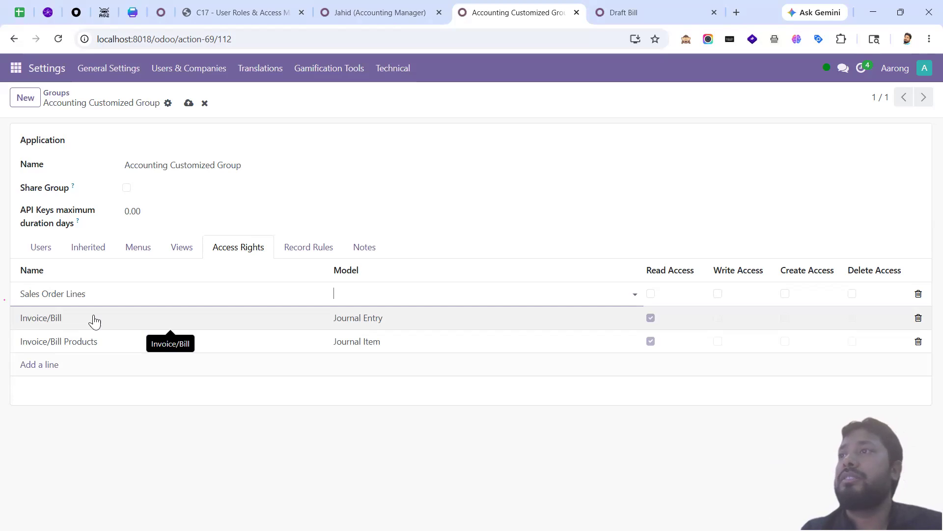
key("ctrl+v")
key("Return")
key("Tab")
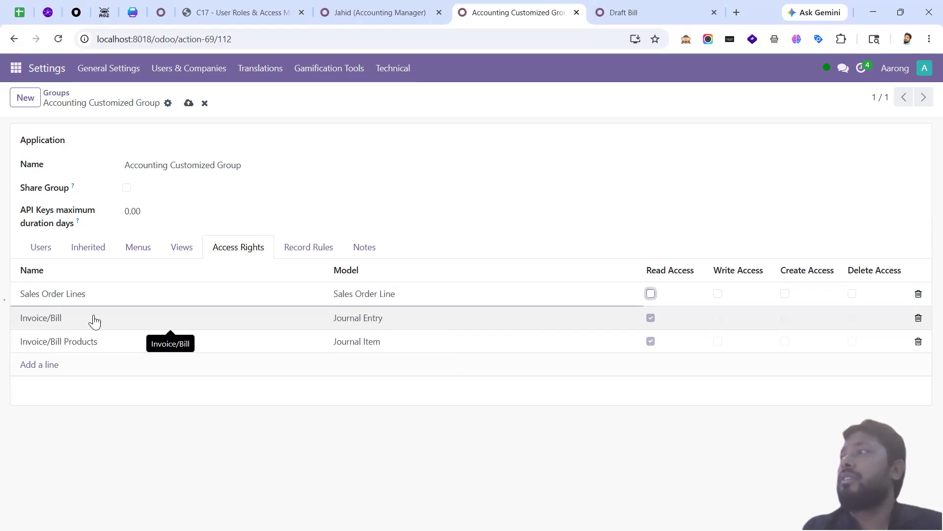
key("alt+s")
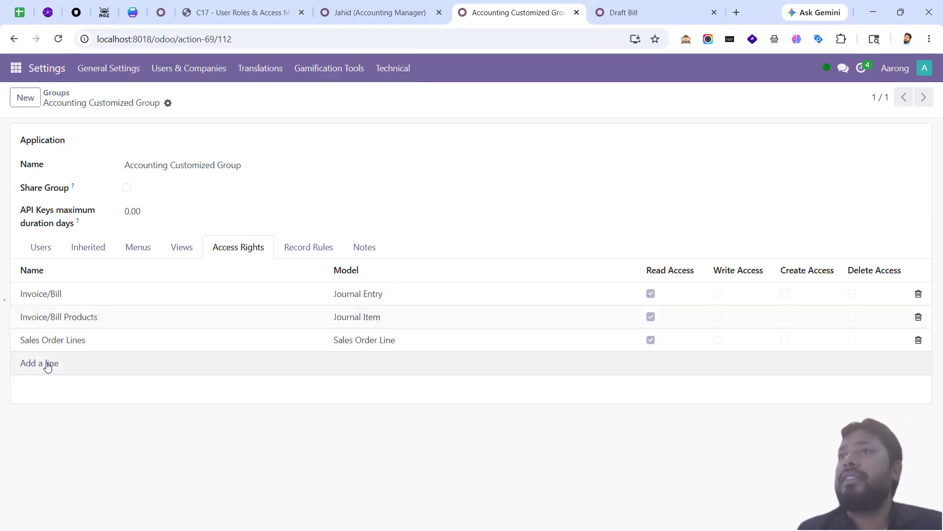
Step: Delete the unfinished extra Sale Order line and reload the manager's Invoices list
left_click(47, 364)
type("Sale")
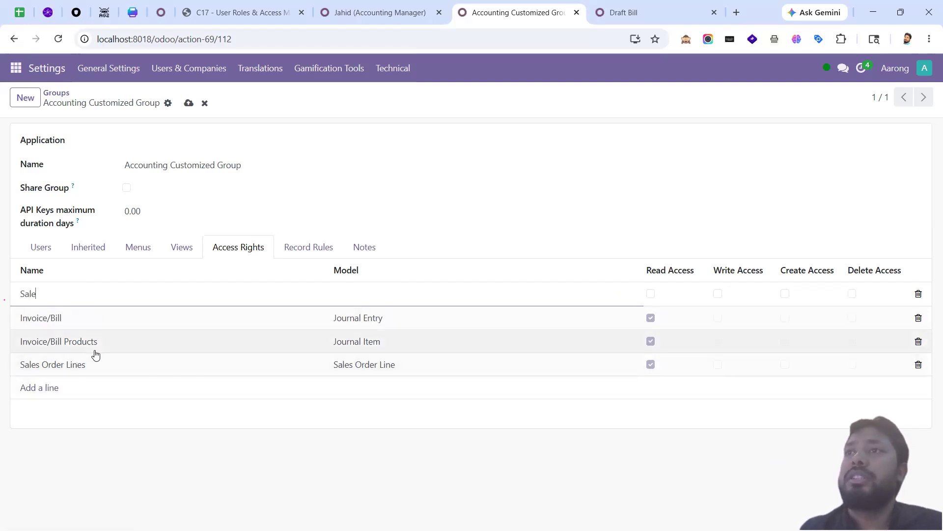
type(" Order")
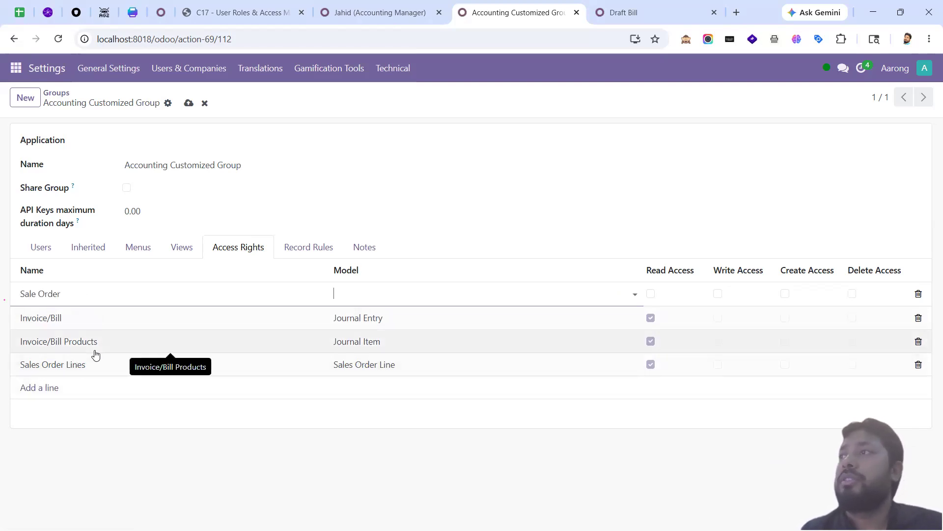
type("sale.ord")
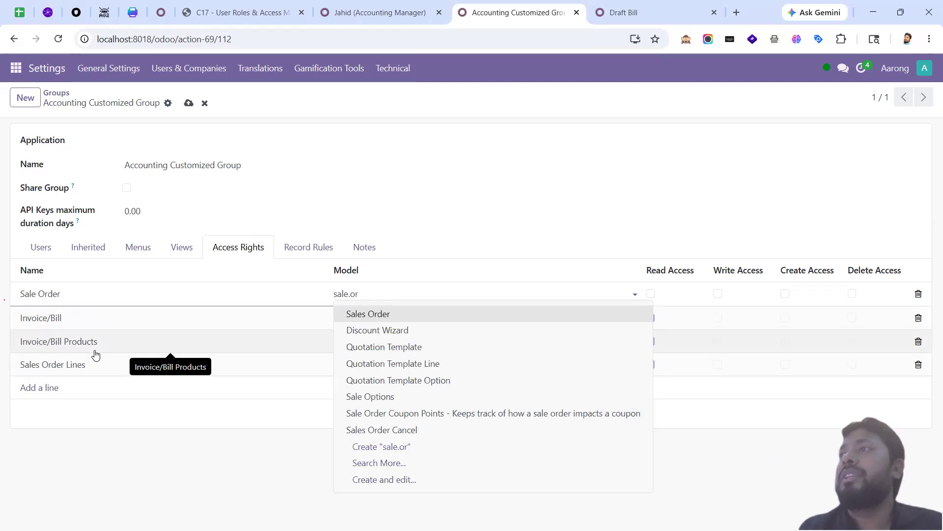
left_click(213, 449)
left_click(919, 297)
key("alt+Tab")
key("alt+Tab")
key("alt+Tab")
key("alt+Tab")
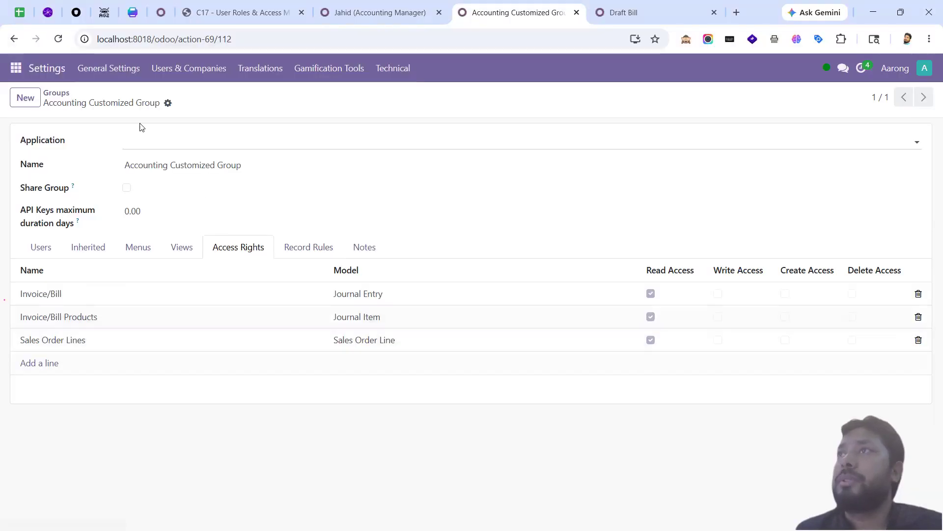
key("alt+Tab")
left_click(58, 40)
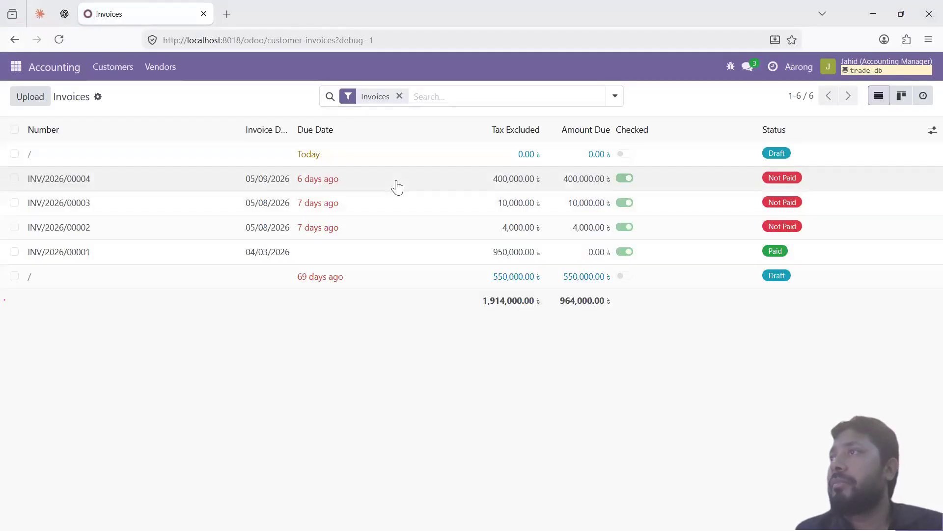
Step: Open posted invoice INV/2026/00004 for 400,000.00 and review the group's access rights
left_click(397, 186)
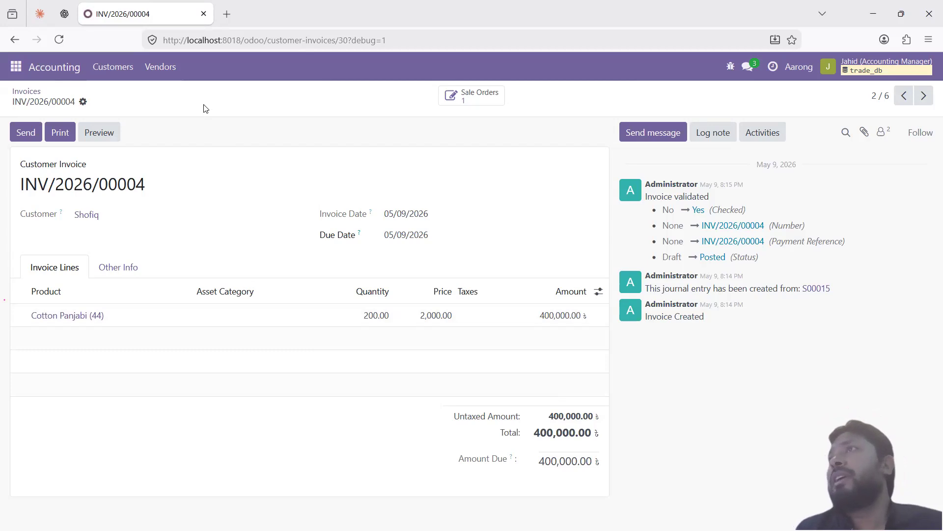
key("alt+Tab")
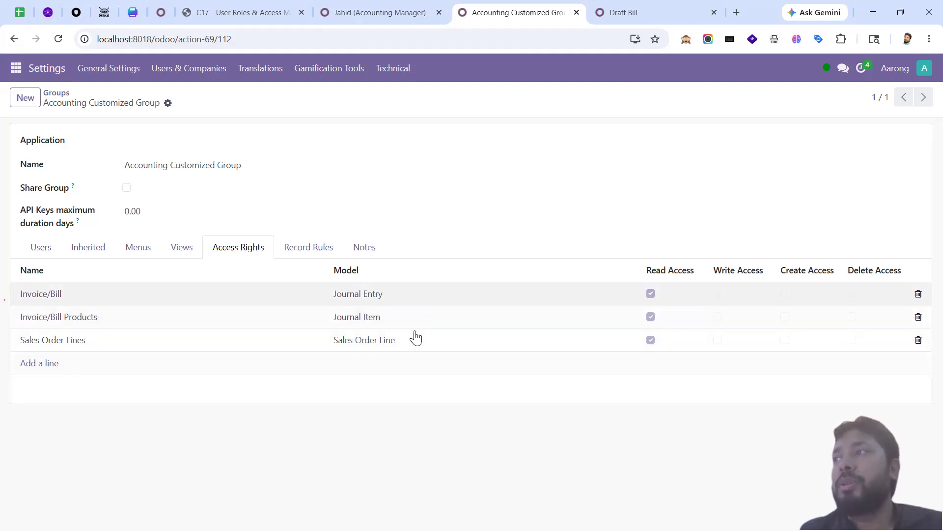
key("alt+Tab")
left_click(160, 69)
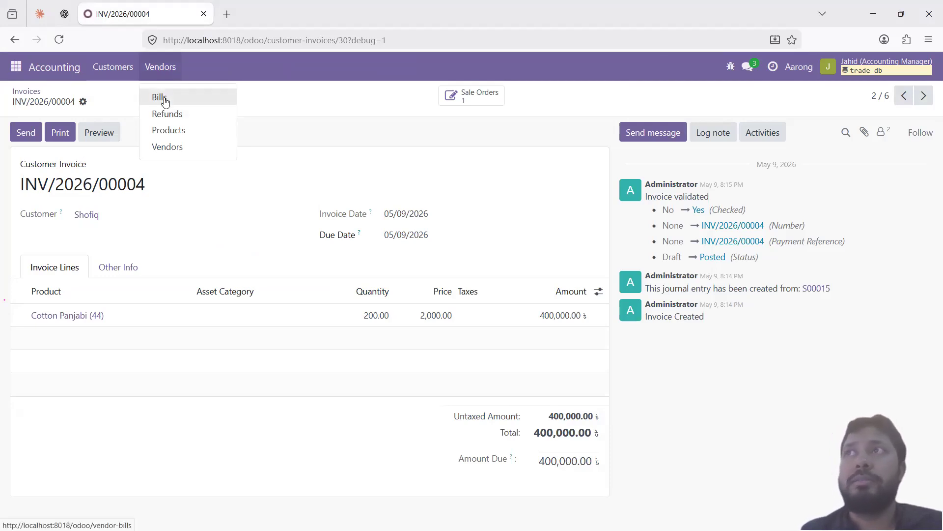
Step: In Vendors > Bills, open BILL/2026/04/0001, dismiss its error, and open BILL/2026/05/0002 twice
left_click(160, 98)
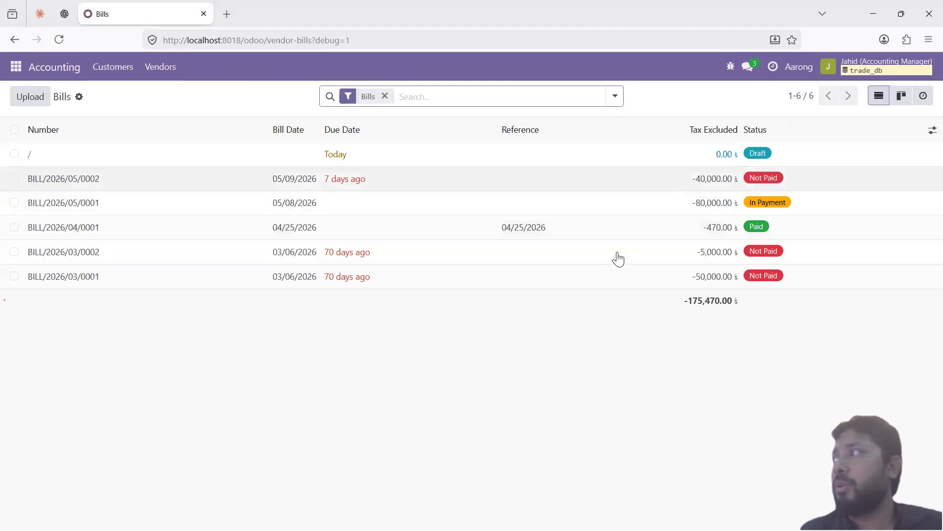
left_click(150, 231)
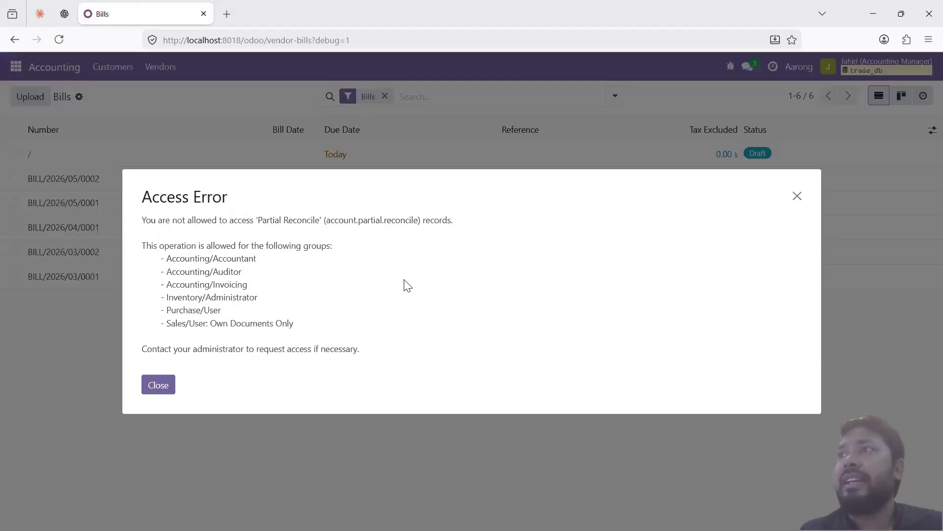
left_click(797, 196)
left_click(406, 188)
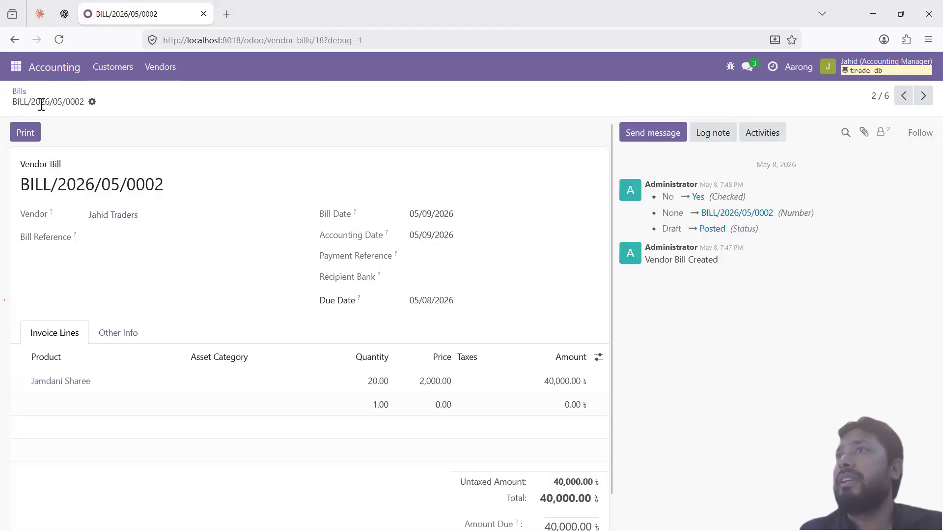
left_click(18, 92)
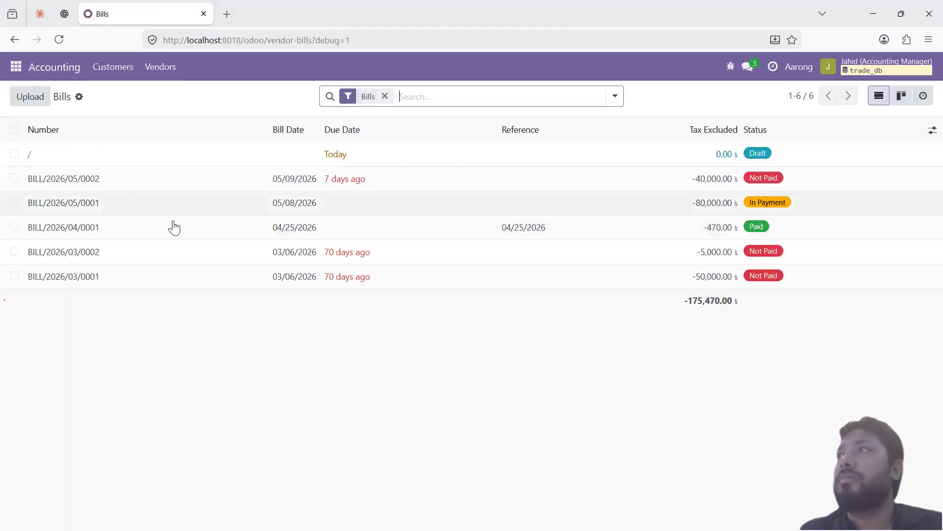
left_click(367, 185)
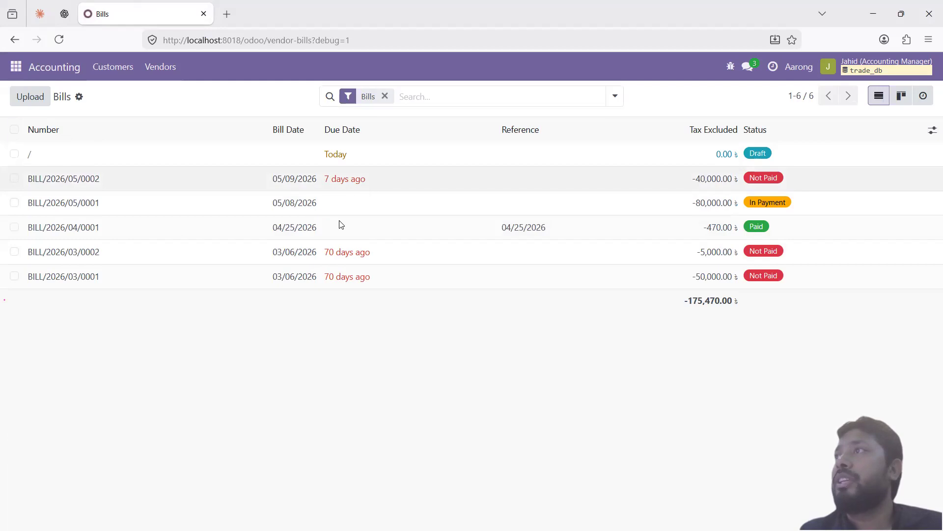
left_click(18, 94)
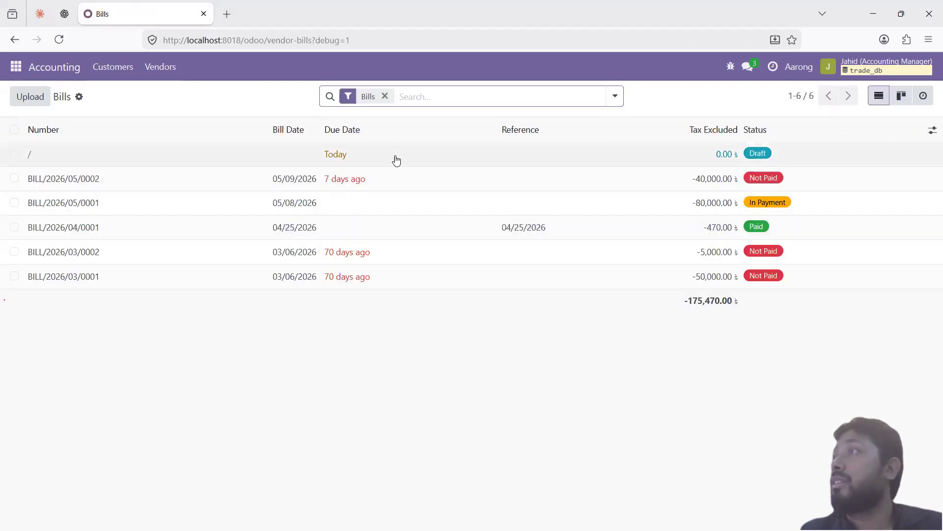
Step: Open the draft bill and BILL/2026/03/0002, reproduce the error, and copy account.partial.reconcile
left_click(369, 162)
key("alt+Left")
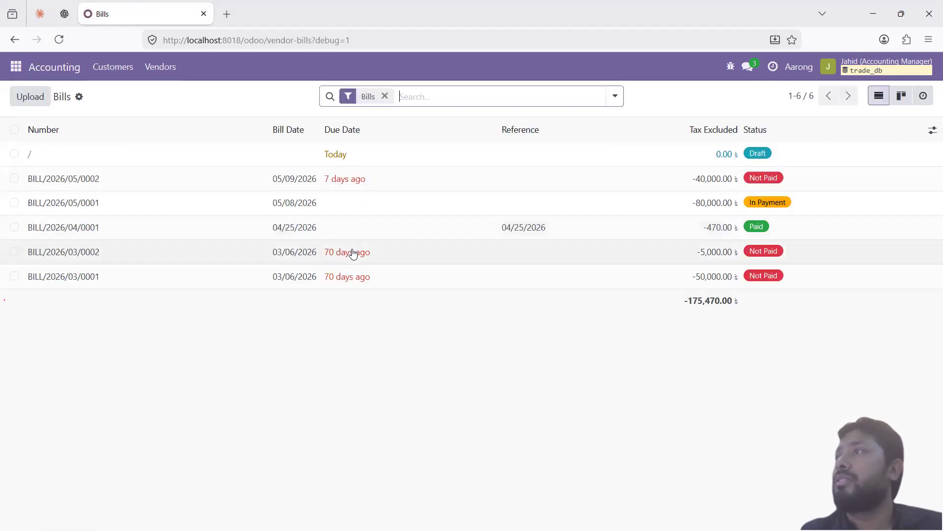
left_click(356, 250)
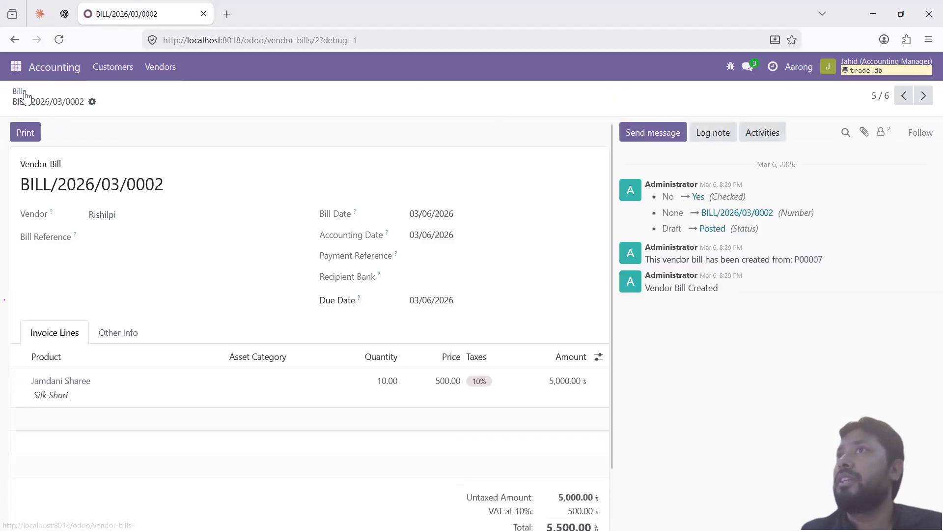
left_click(20, 92)
left_click(444, 233)
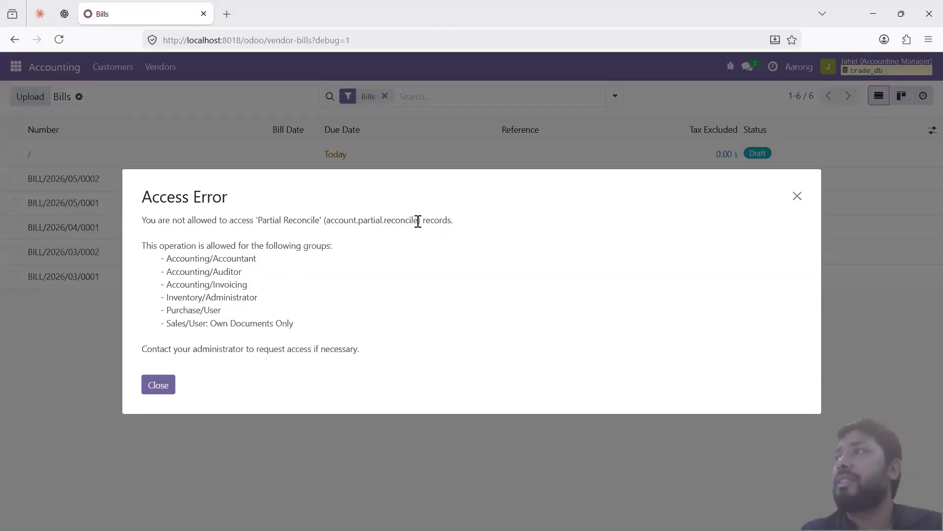
left_click_drag(418, 221, 328, 222)
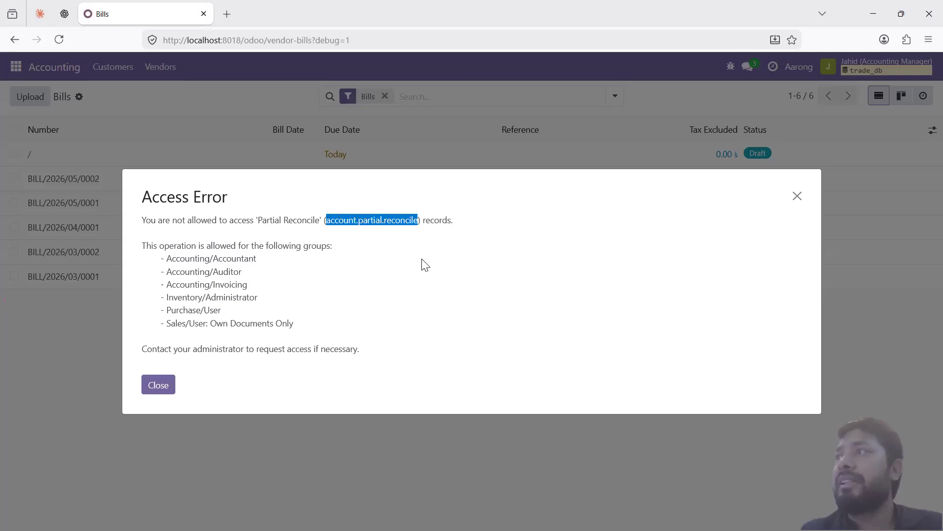
Step: Add a new access-right line named Partial Reconcile to the group
left_click_drag(320, 219, 259, 220)
key("ctrl+c")
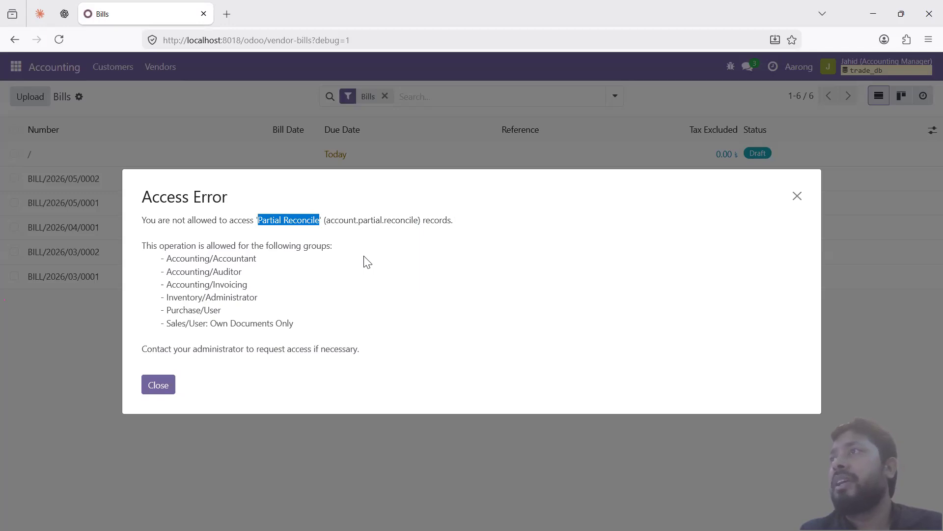
key("alt+Tab")
left_click(57, 363)
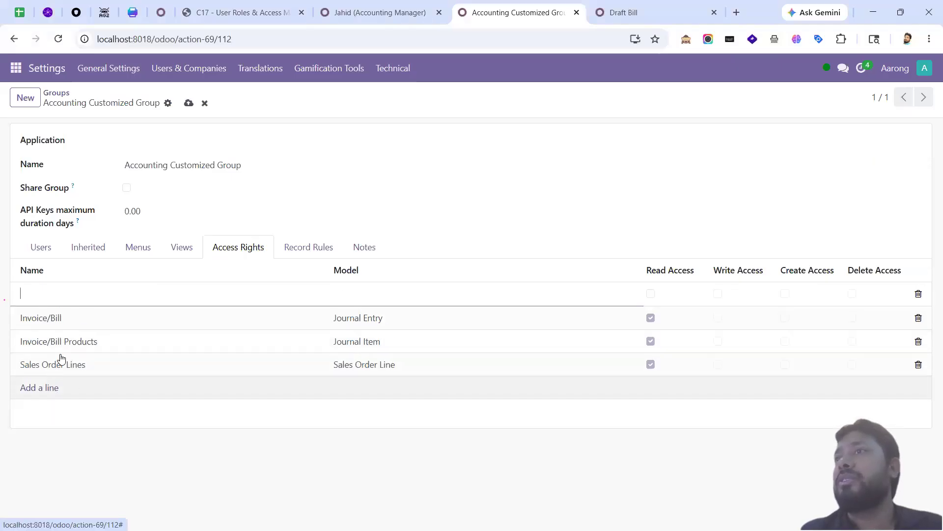
key("ctrl+v")
key("Tab")
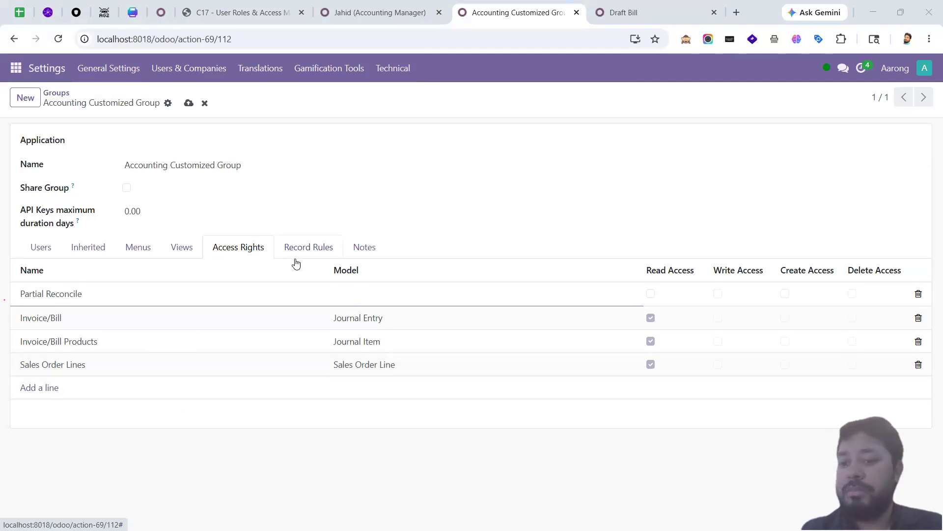
Step: Set the line's model to Partial Reconcile (account.partial.reconcile), tick Read Access, and save
key("alt+Tab")
left_click_drag(418, 221, 330, 221)
key("ctrl+c")
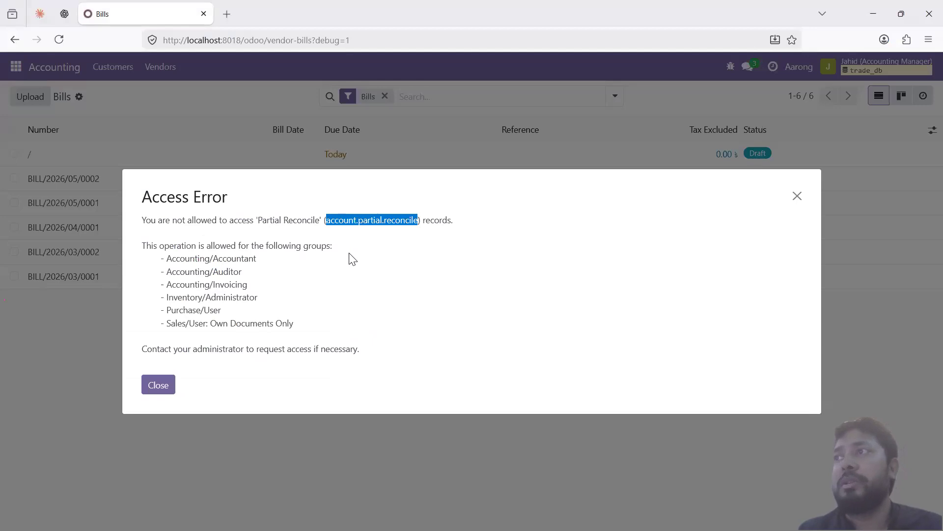
key("alt+Tab")
left_click(349, 295)
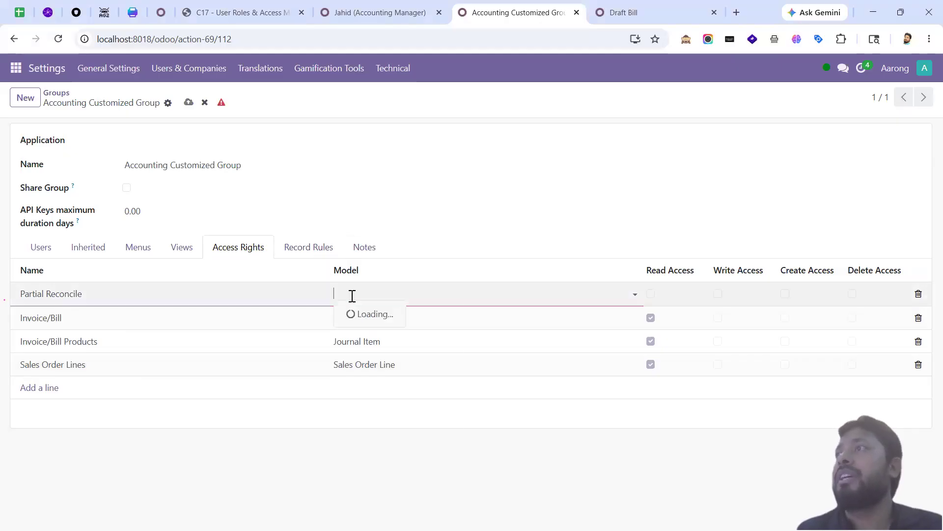
key("ctrl+v")
left_click(415, 314)
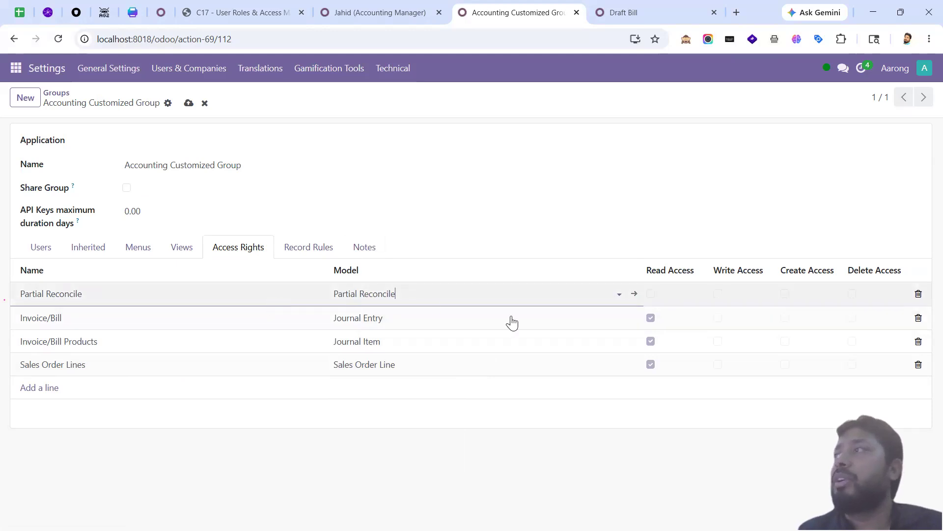
left_click(650, 295)
left_click(650, 297)
key("alt")
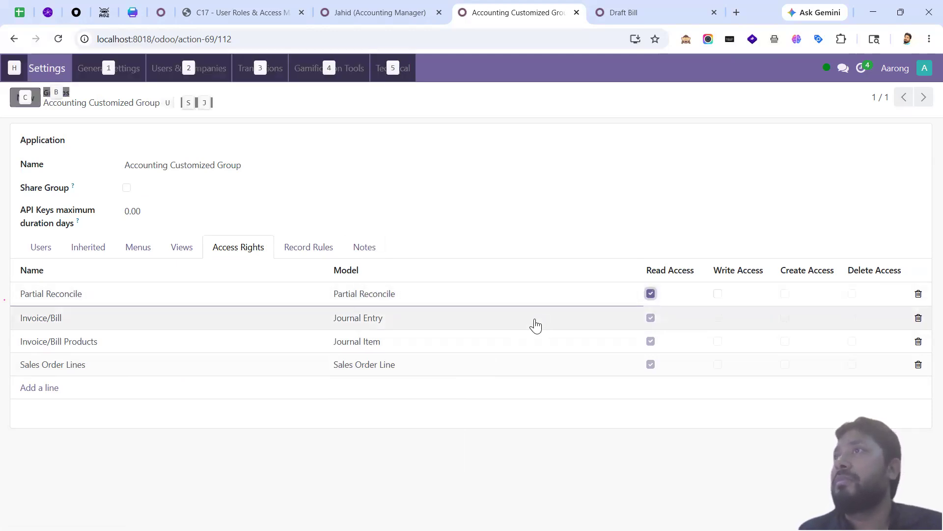
key("alt+s")
key("alt+Tab")
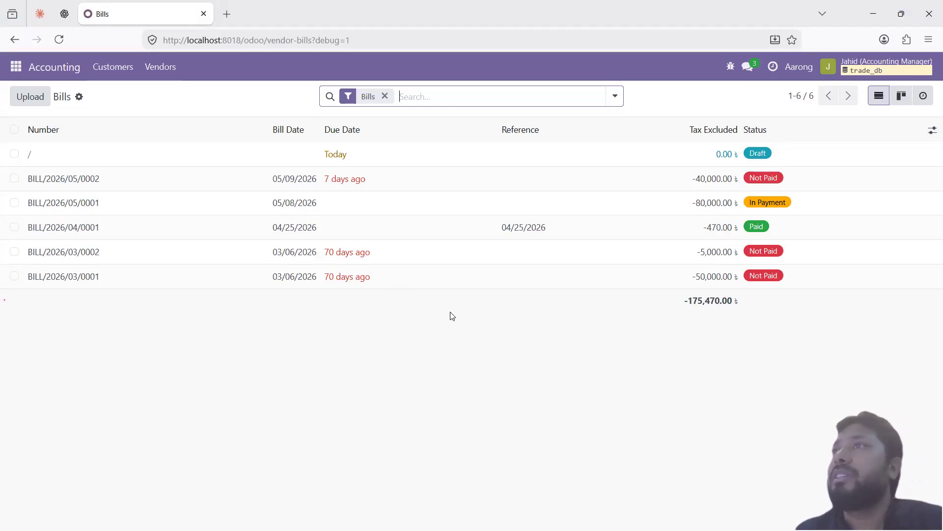
Step: Open paid bill BILL/2026/04/0001 and dismiss the Lunch Bill expense (hr.expense) access error
left_click(441, 224)
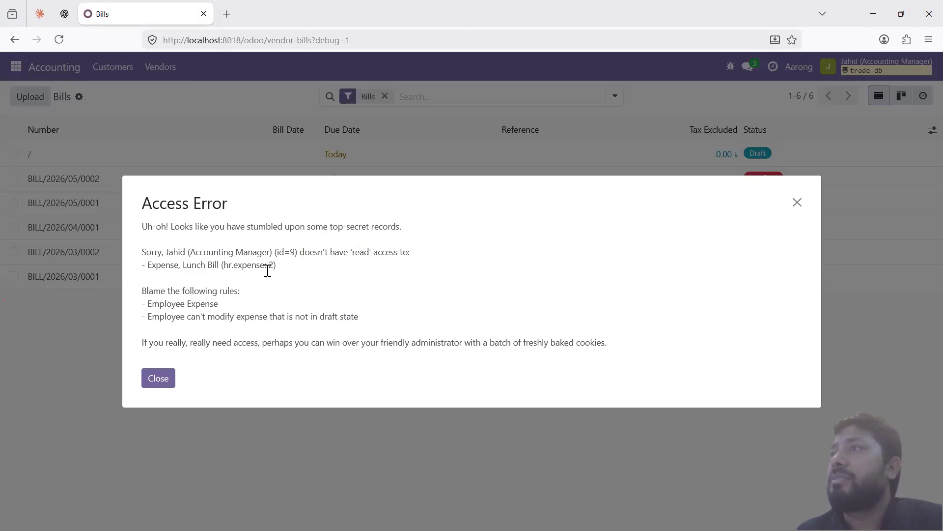
left_click(798, 202)
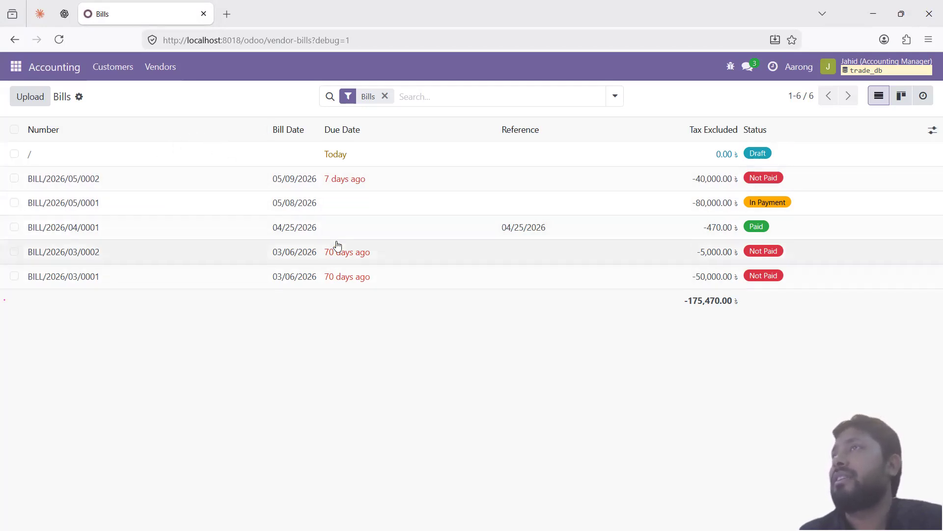
Step: Open the draft invoice from Customers > Invoices and view its Other Info tab
left_click(100, 73)
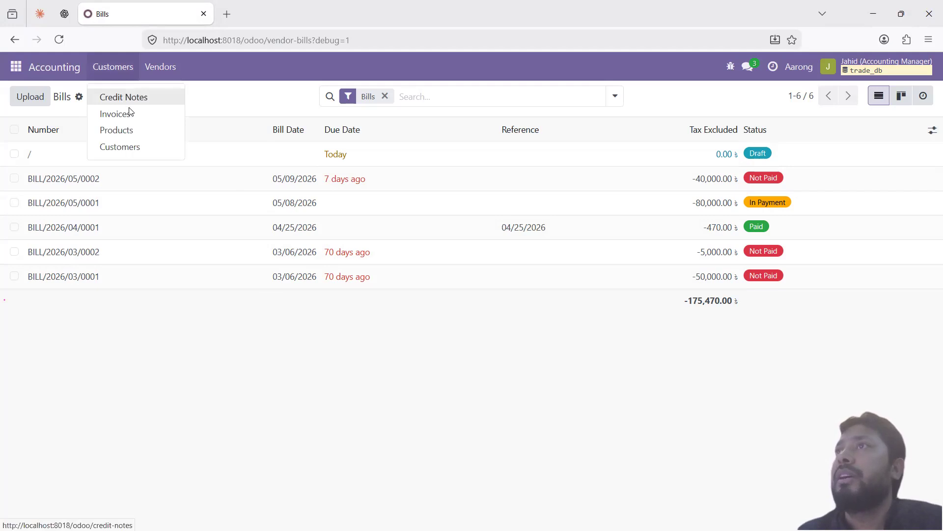
left_click(130, 114)
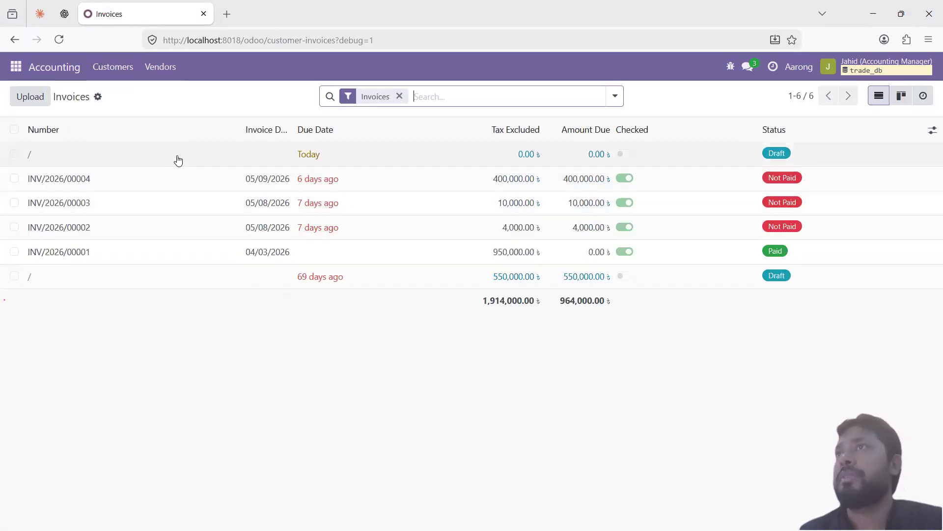
left_click(275, 163)
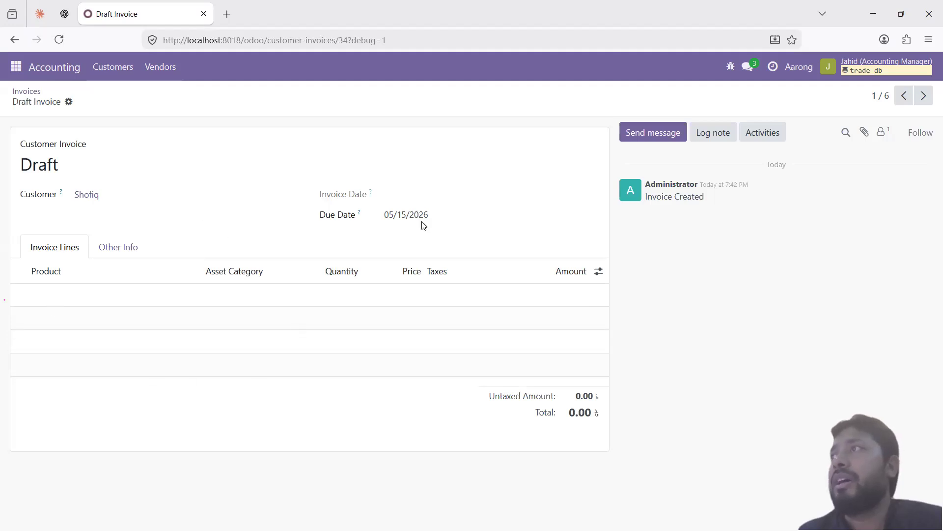
left_click(39, 95)
left_click(120, 152)
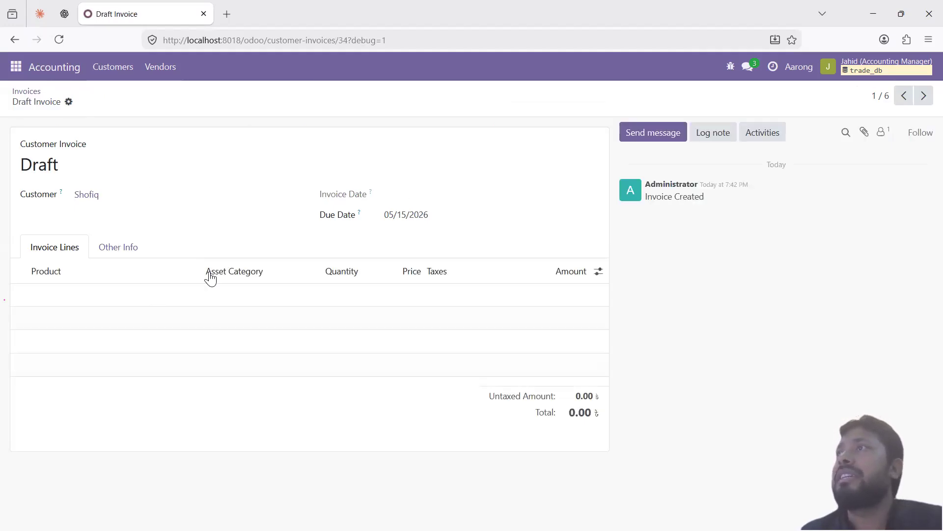
left_click(121, 249)
left_click(69, 250)
left_click(116, 251)
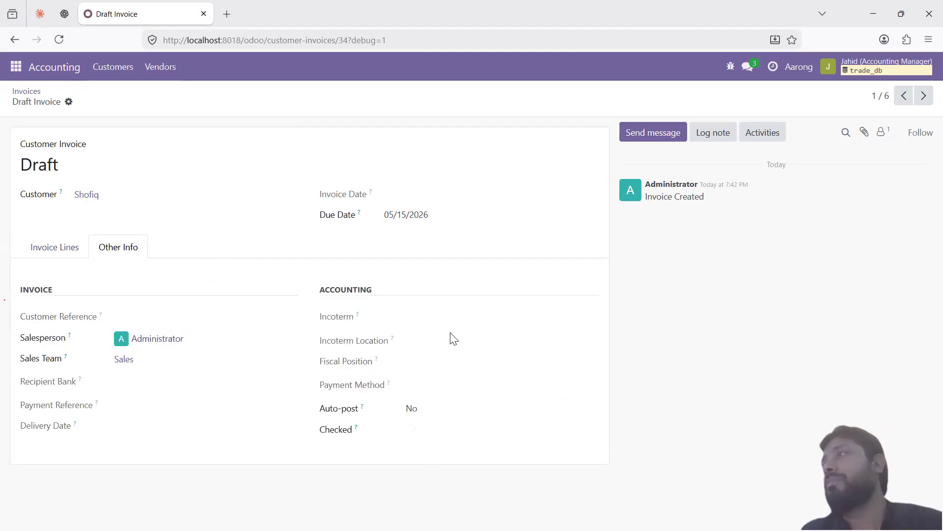
key("alt+Tab")
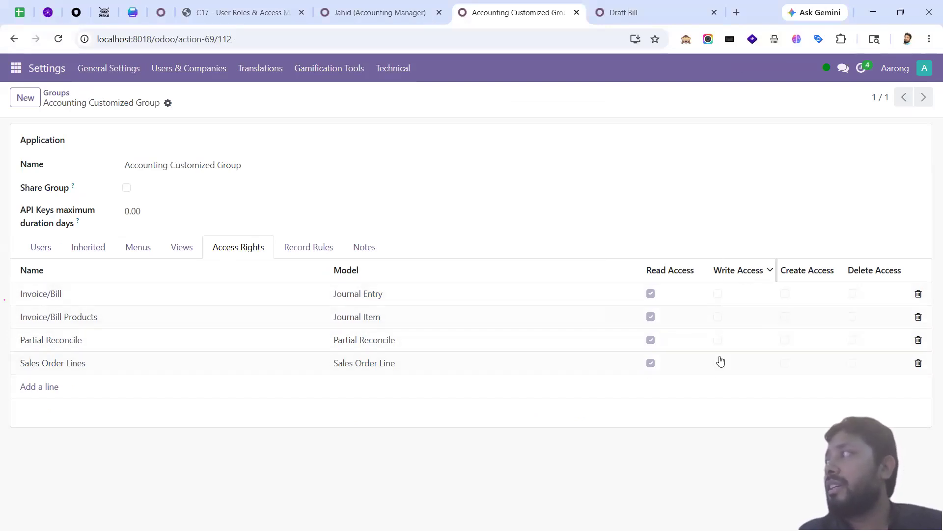
Step: Grant write access on Journal Entry, Journal Item, Partial Reconcile and Sales Order Line, then reload the invoice
left_click(718, 294)
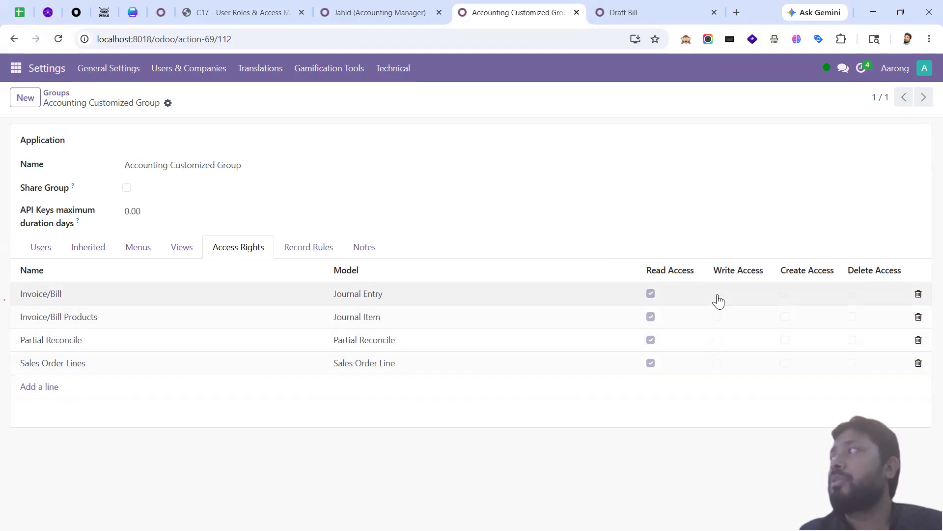
left_click(718, 317)
left_click(718, 340)
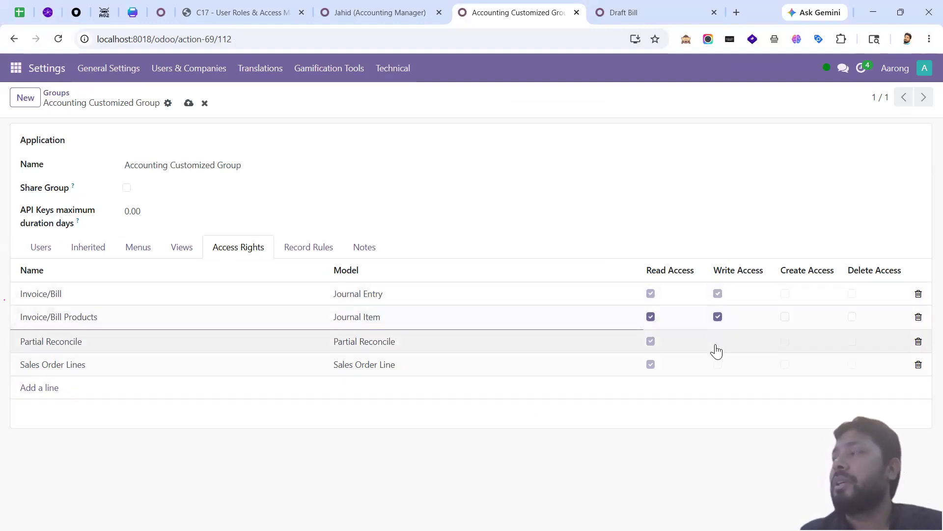
left_click(718, 369)
key("alt+Tab")
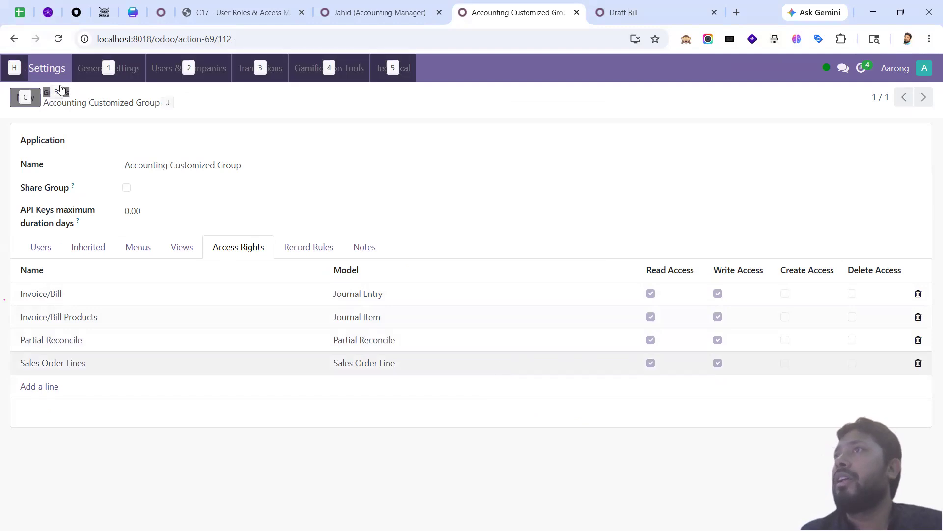
left_click(54, 38)
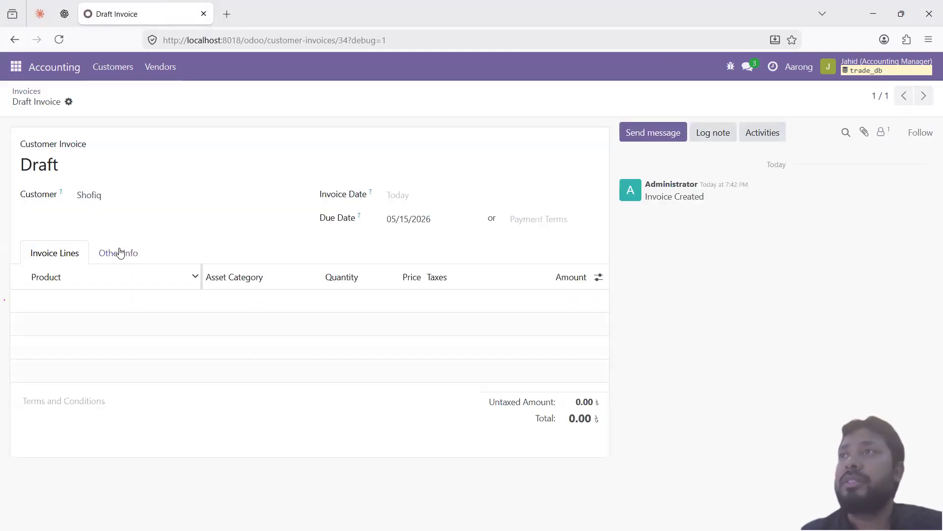
Step: Set the draft invoice's Invoice Date to 05/14/2026 under Other Info and save it
left_click(122, 253)
left_click(162, 322)
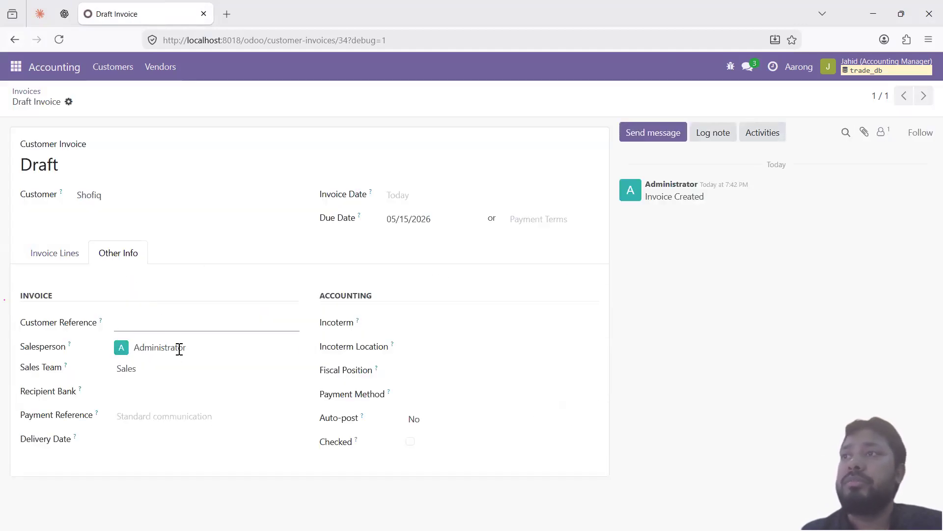
left_click(417, 197)
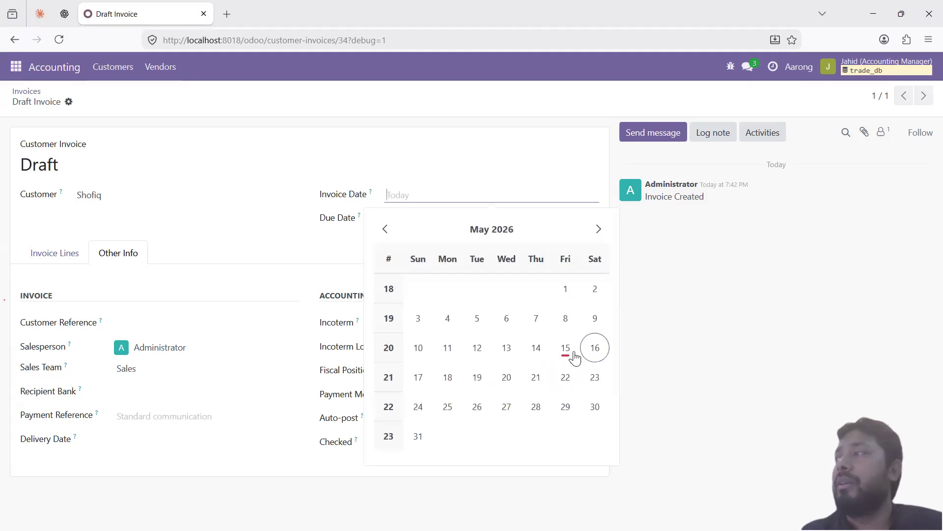
left_click(538, 349)
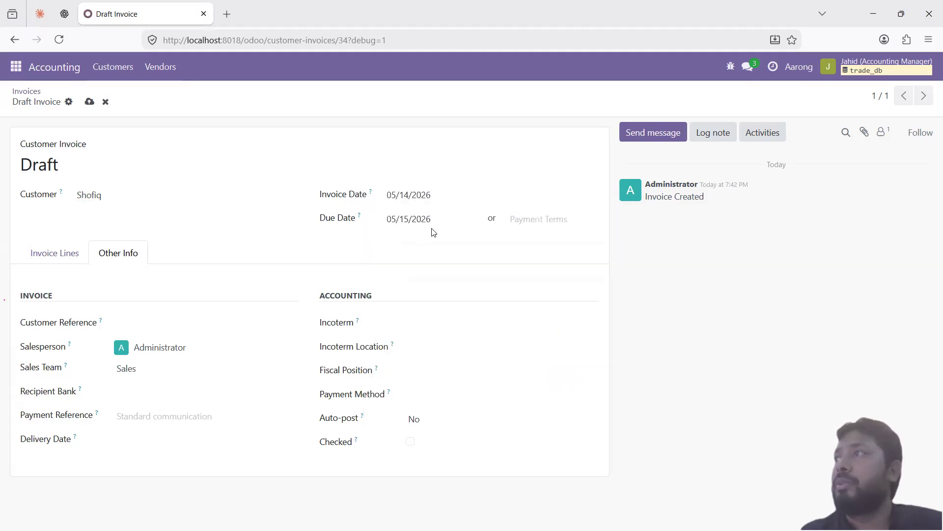
left_click(158, 200)
left_click(223, 234)
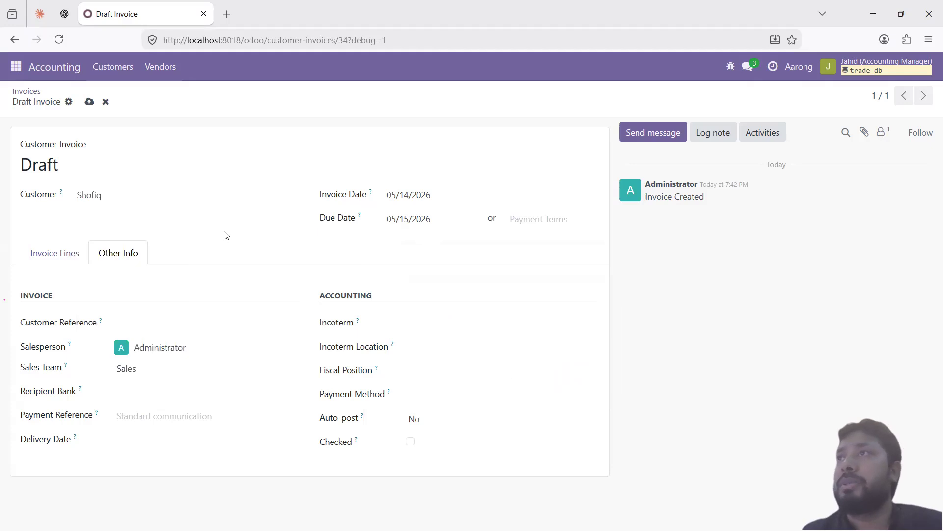
key("alt+s")
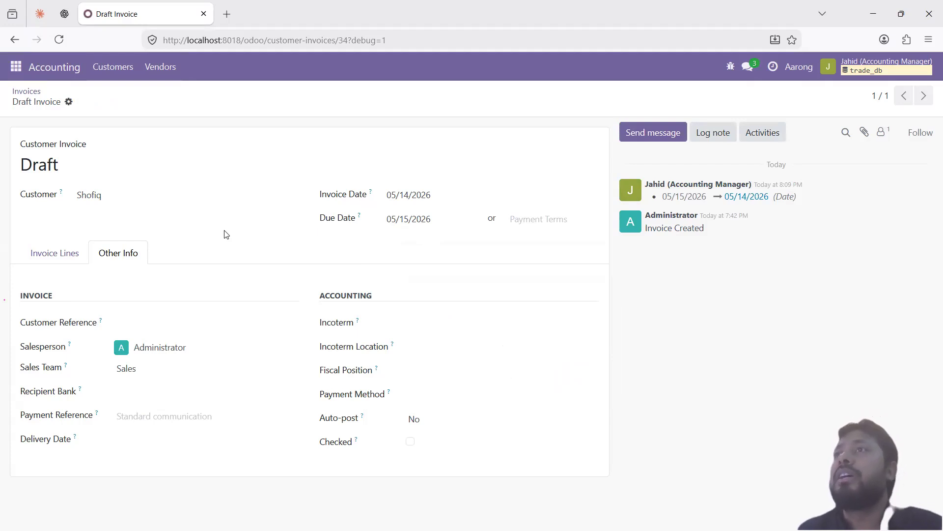
Step: Switch back to Invoice Lines and return to the Invoices list
left_click(80, 253)
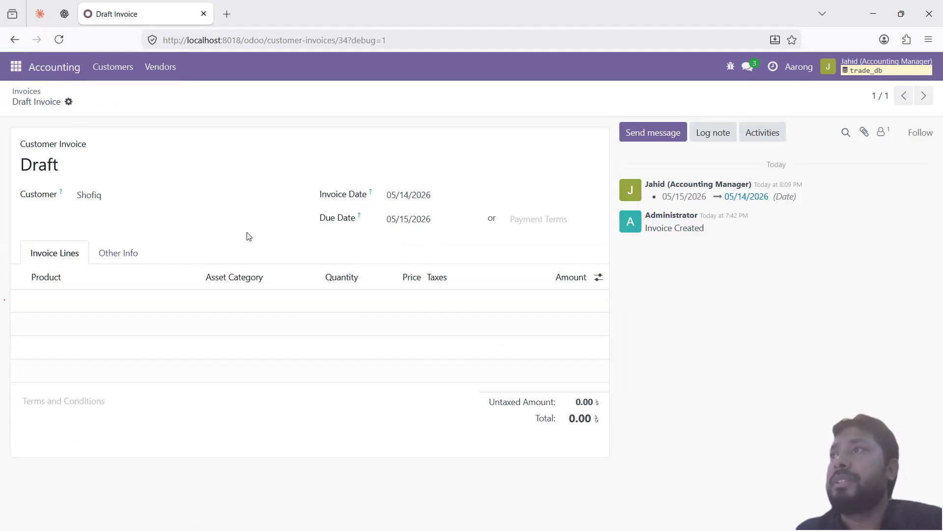
key("alt")
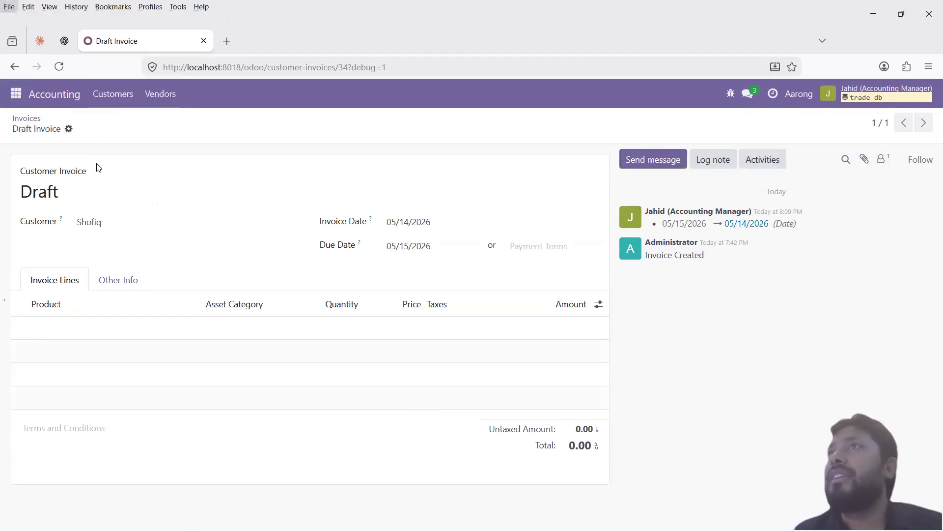
left_click(27, 91)
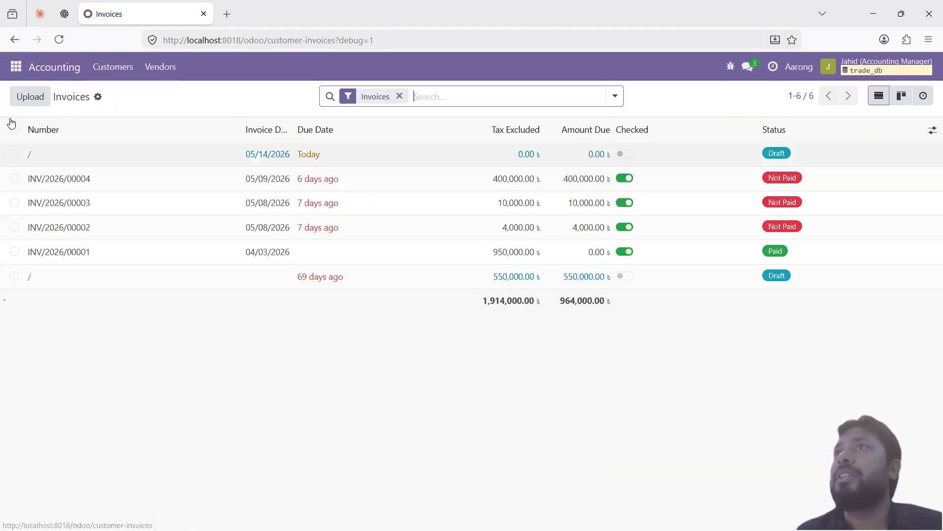
Step: Grant Create Access on Journal Entry, Journal Item, Partial Reconcile and Sales Order Line, then reload the manager's Invoices
key("alt+Tab")
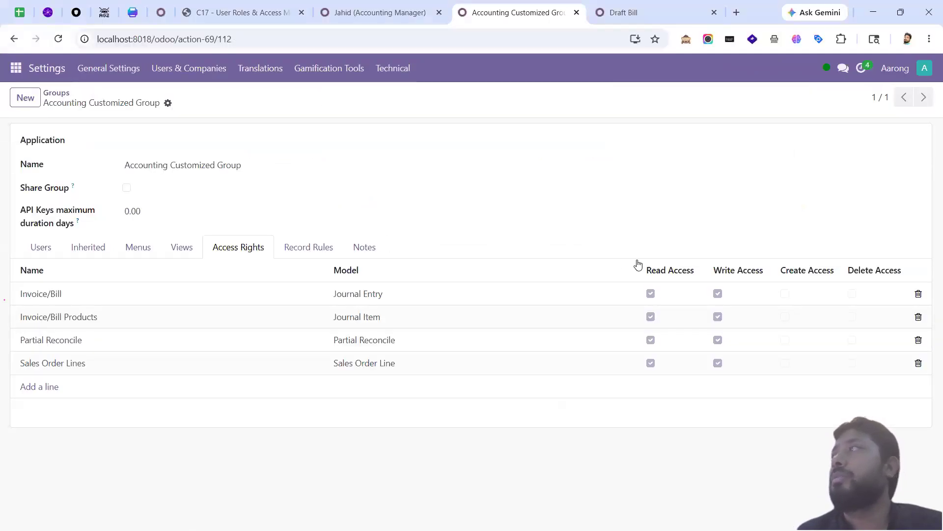
left_click(785, 293)
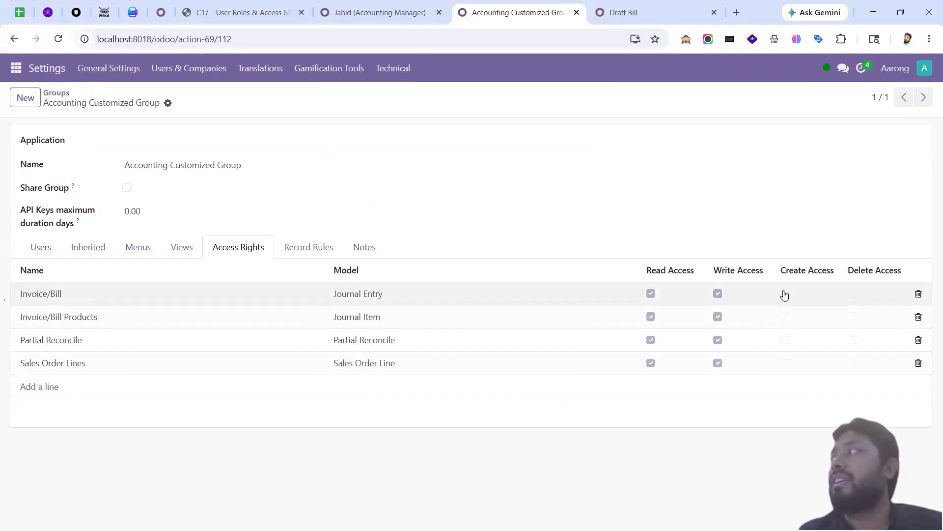
left_click(785, 316)
left_click(785, 341)
left_click(785, 363)
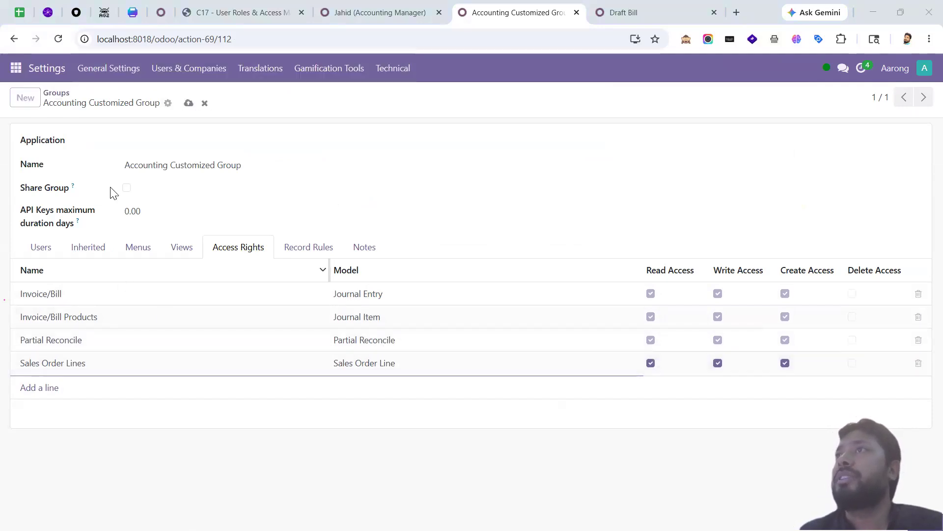
key("alt+Tab")
left_click(59, 40)
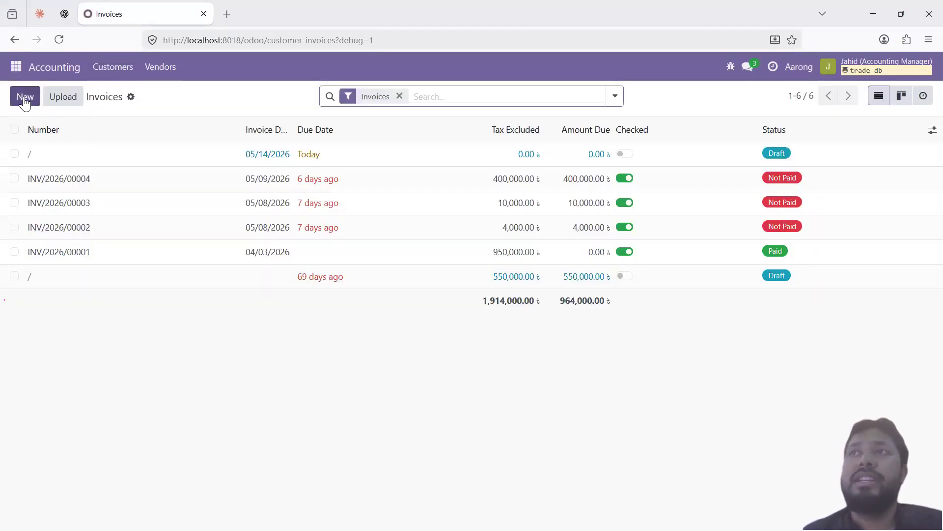
Step: Start a new customer invoice for a chosen customer with a Cotton Panjabi (44) line
left_click(24, 98)
left_click(138, 203)
left_click(114, 251)
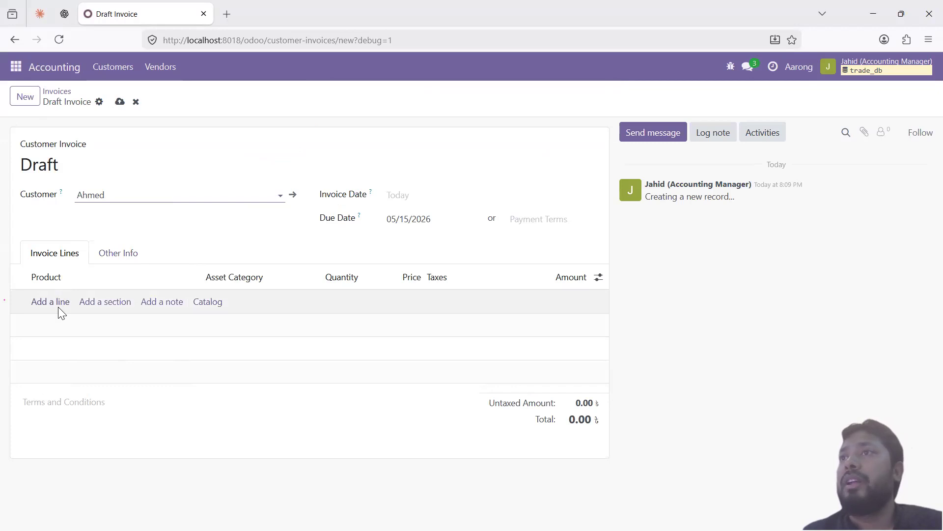
left_click(72, 302)
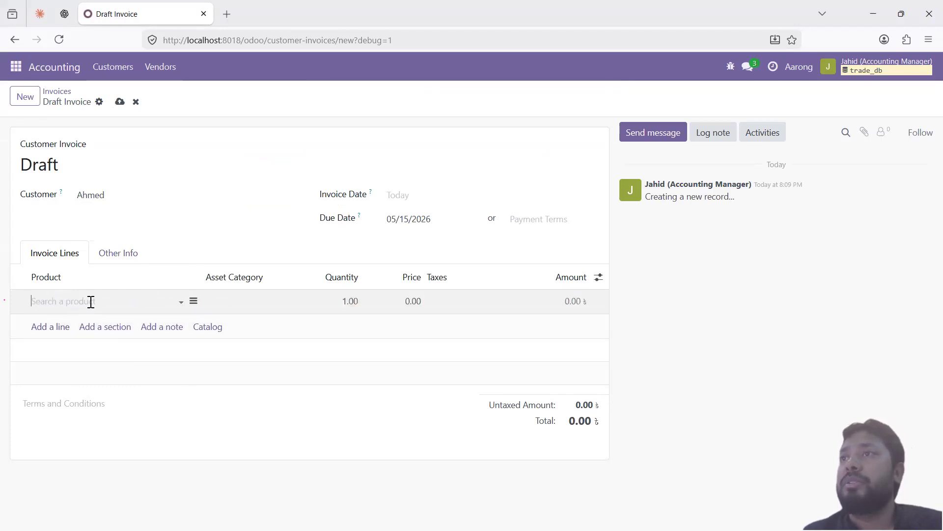
left_click(91, 302)
left_click(92, 360)
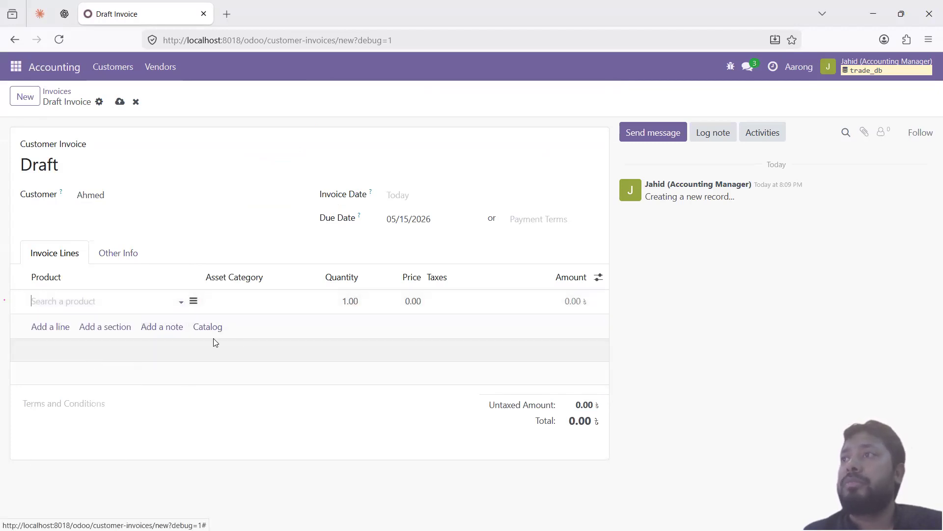
Step: Set the line quantity to 2, save the 4,000.00 invoice and reopen it from Invoices
left_click(352, 301)
type("1.2")
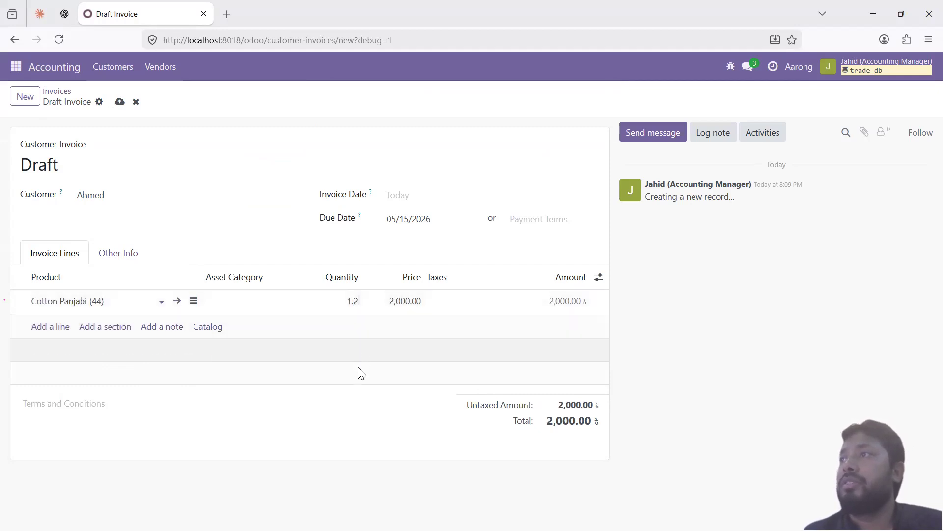
key("Delete")
key("Delete")
left_click(367, 381)
left_click(120, 102)
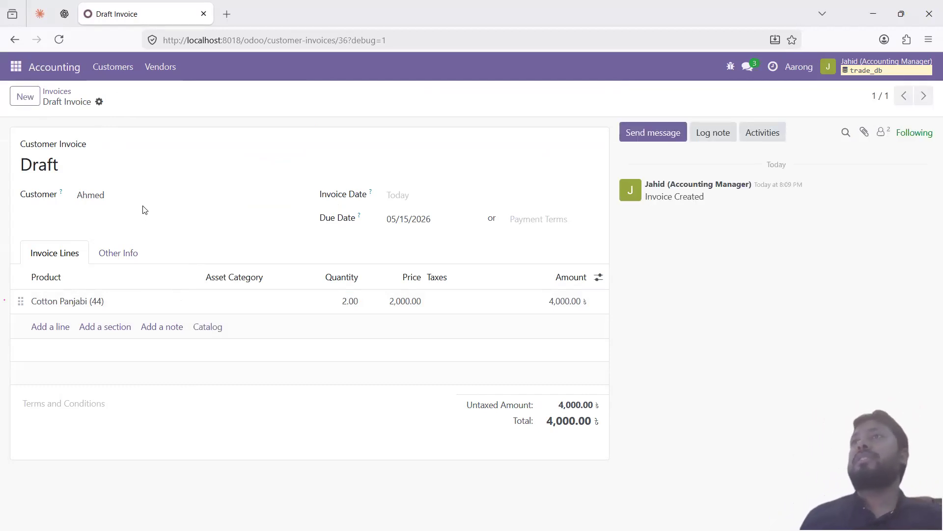
left_click(54, 90)
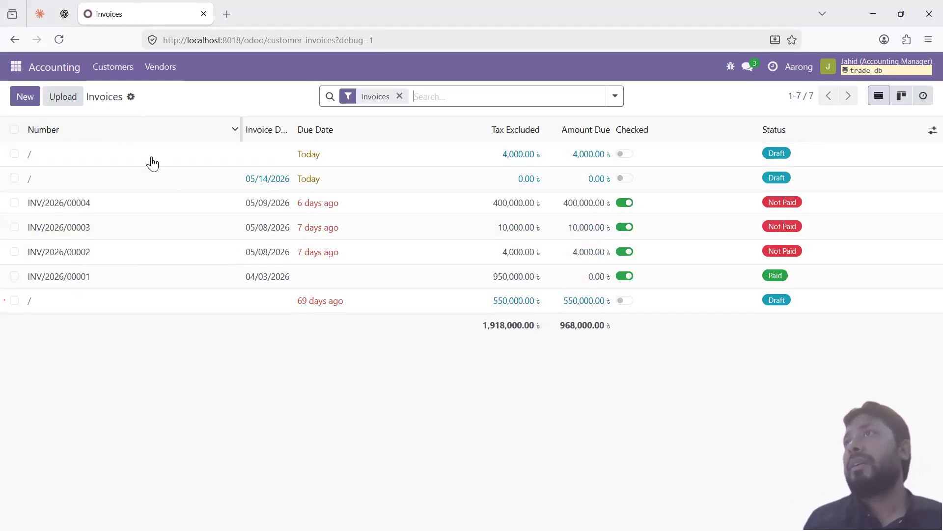
left_click(161, 162)
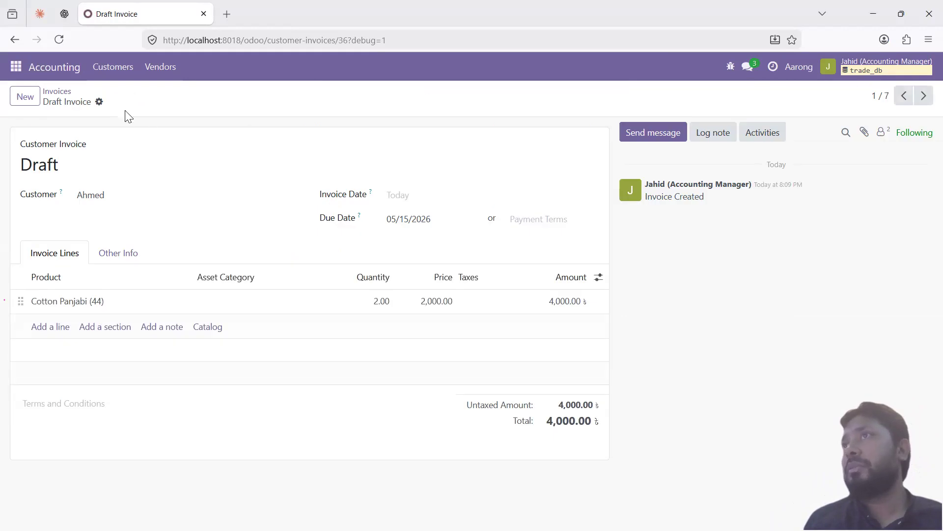
Step: Open and then dismiss the invoice's gear action menu
left_click(99, 101)
mouse_move(145, 121)
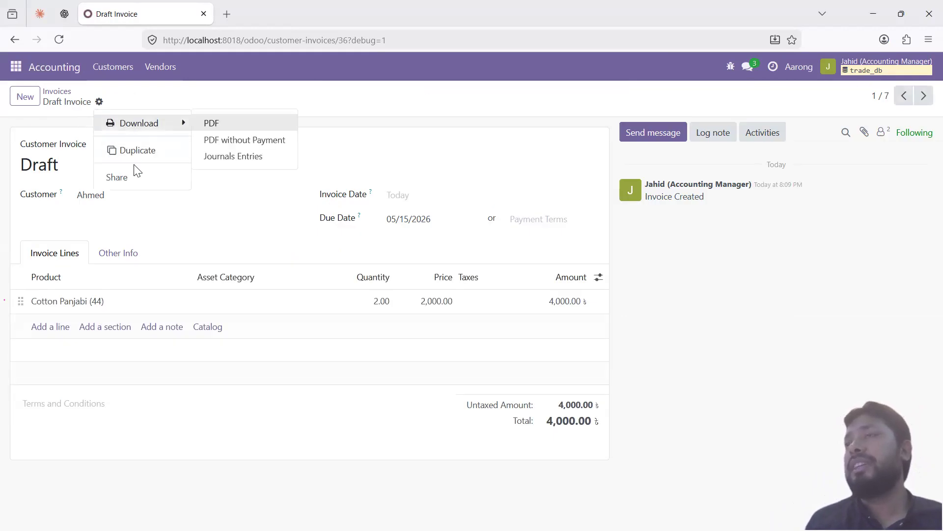
left_click(151, 98)
Step: Grant Delete Access on all four of the group's models, then reload the manager's invoice
key("alt+Tab")
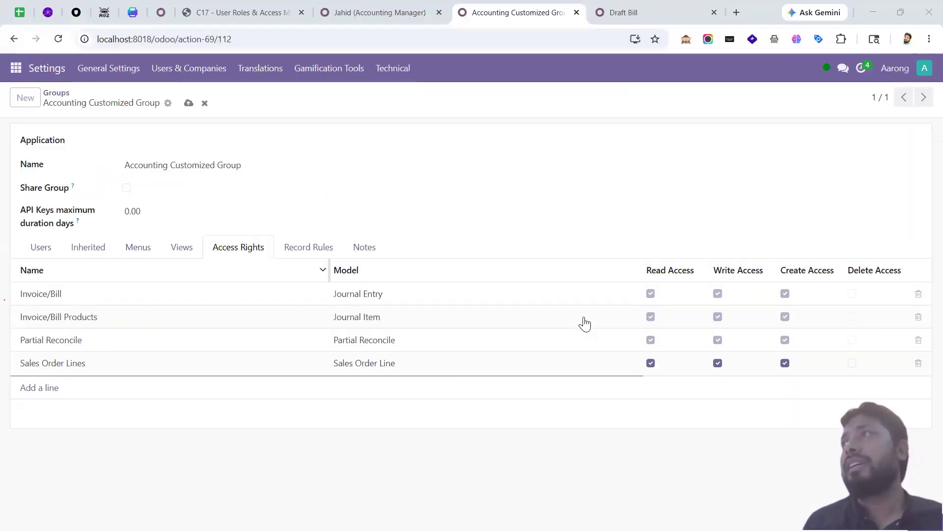
left_click(852, 294)
left_click(852, 317)
left_click(853, 341)
left_click(853, 364)
key("alt")
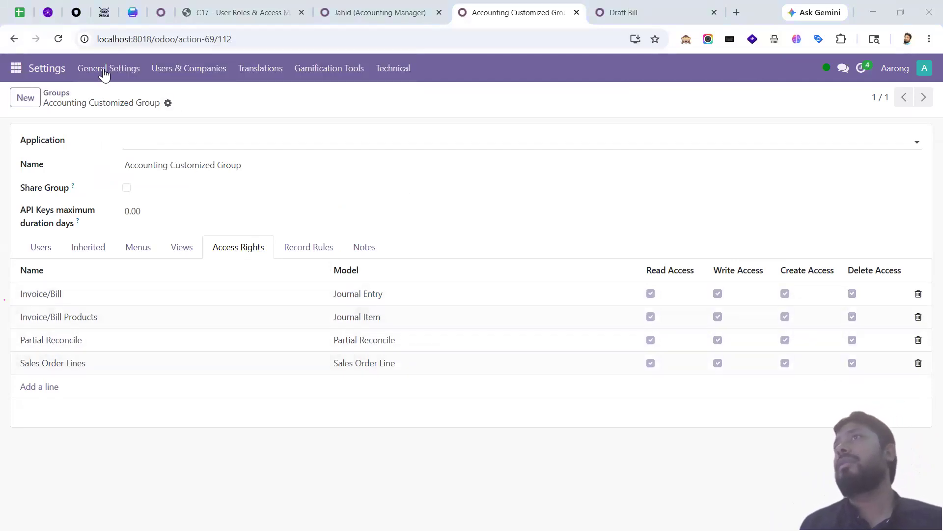
key("alt+Tab")
left_click(65, 39)
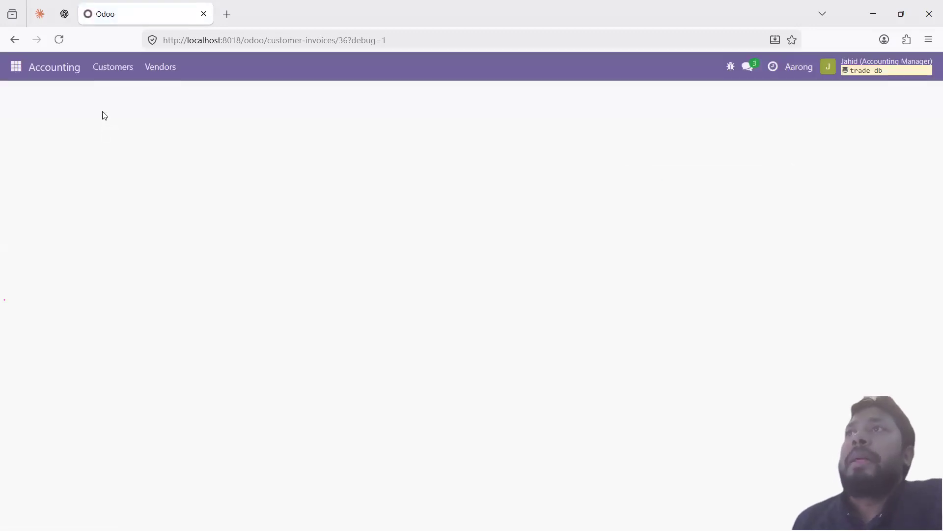
Step: Delete the 4,000.00 draft invoice from the gear menu and confirm the deletion
left_click(98, 102)
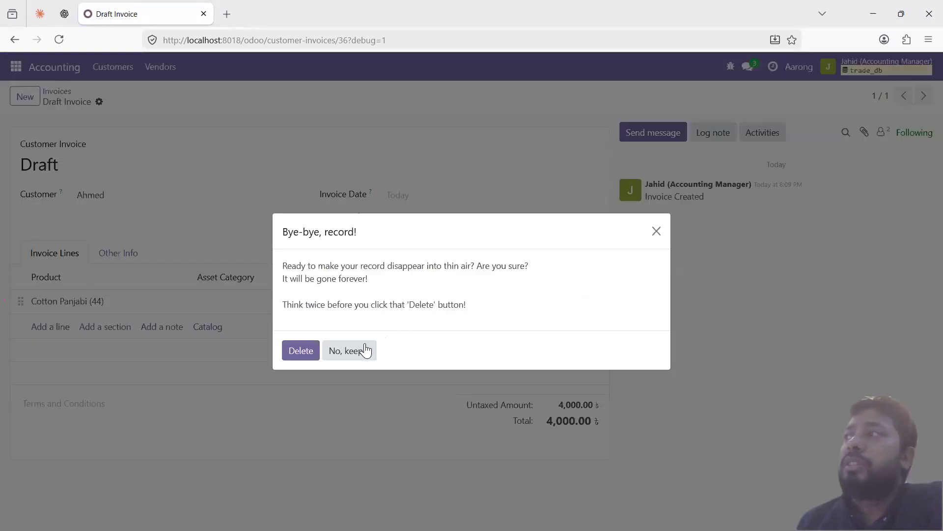
left_click(296, 349)
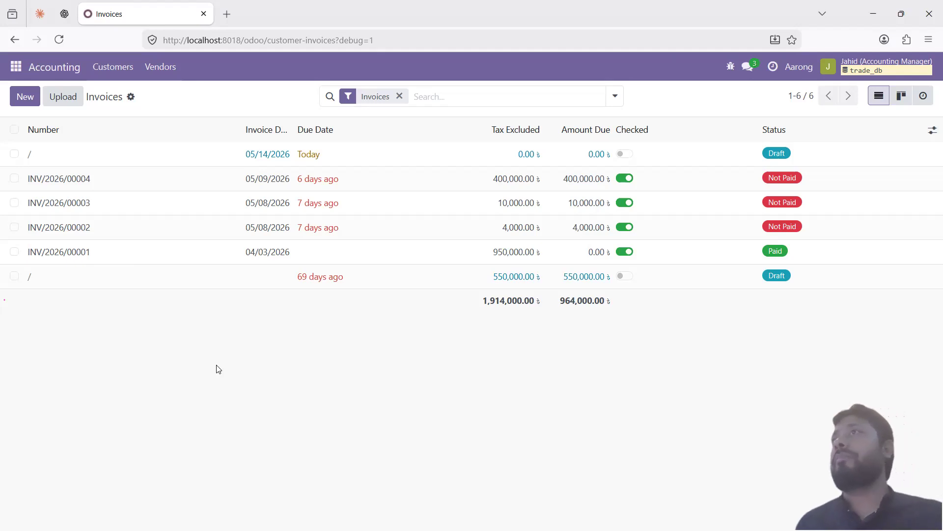
Step: Switch to the Chrome window showing the Accounting Customized Group form
key("alt+Tab")
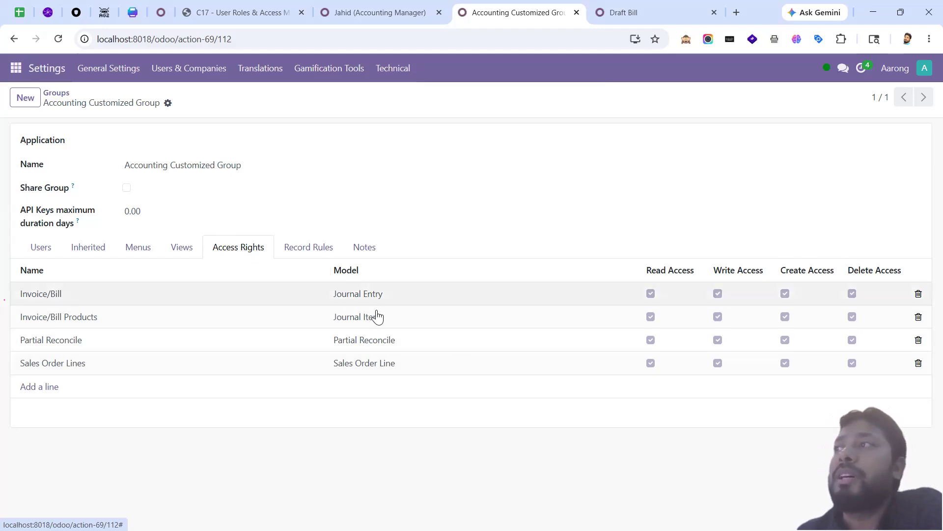
left_click(383, 295)
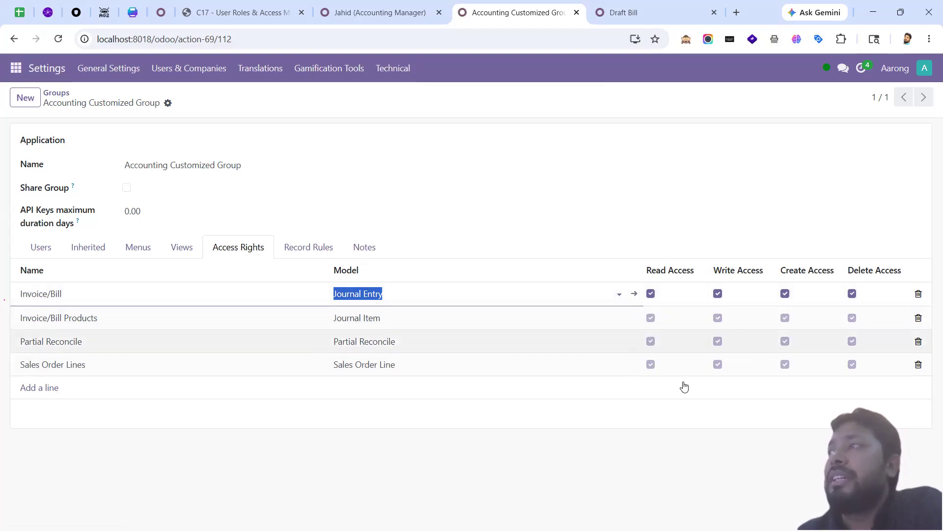
left_click(379, 429)
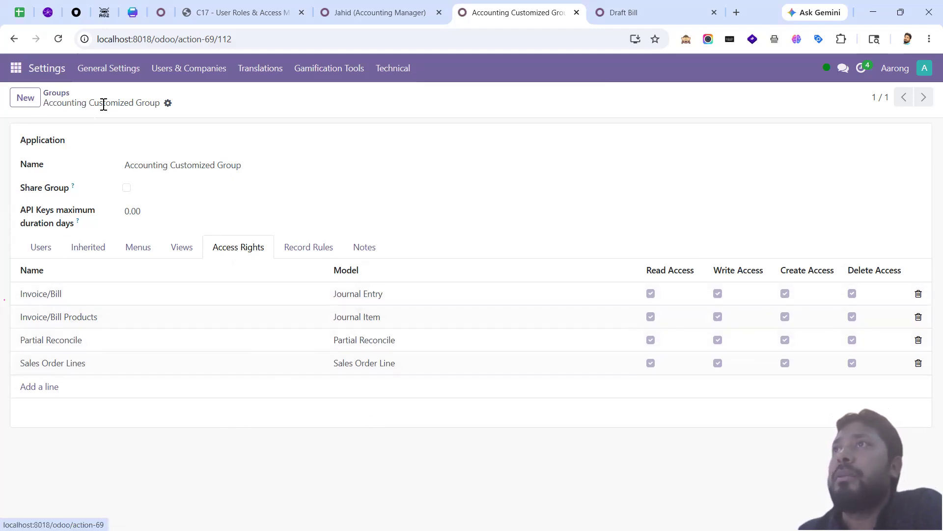
Step: Search the Groups list for 'accounting' and open the Accounting Customized Group
left_click(63, 93)
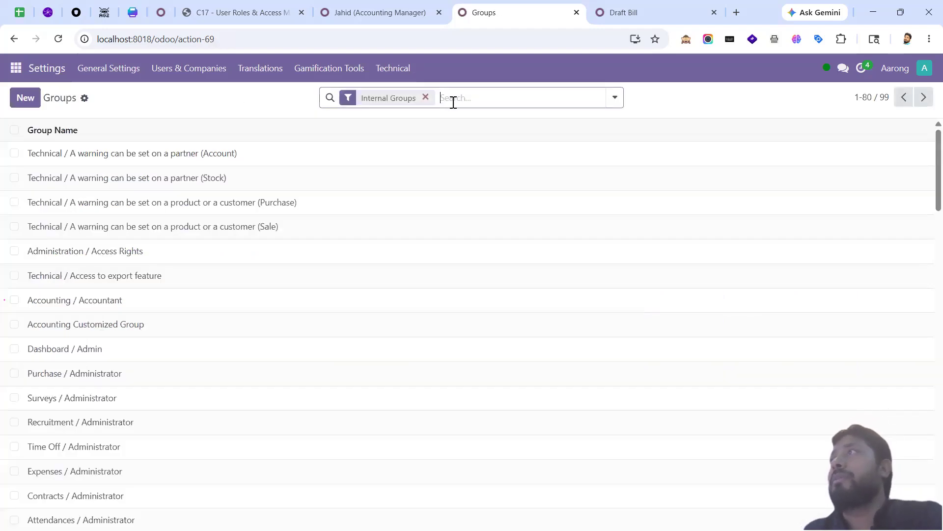
left_click(453, 99)
type("accounting")
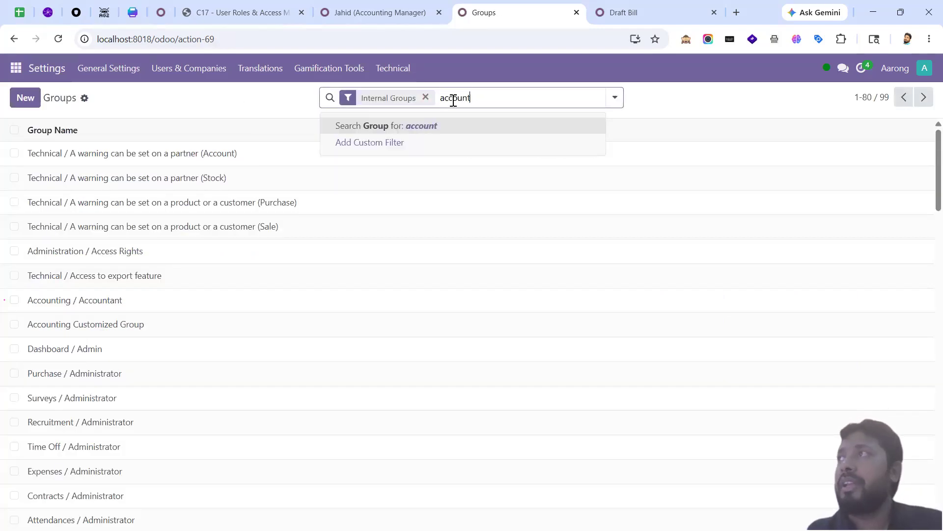
key("Return")
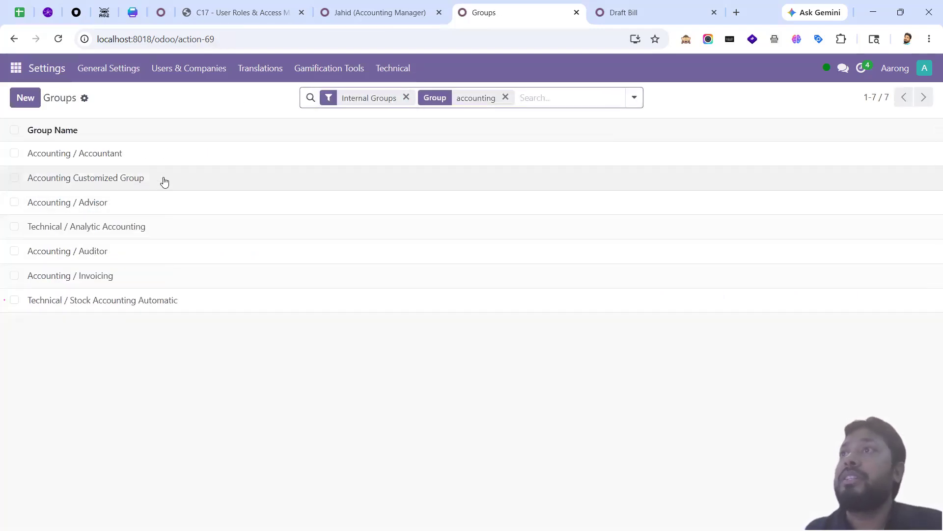
left_click(164, 178)
Step: Review the group's Users, Menus, Access Rights and Record Rules tabs, then close the manager's tab
left_click(31, 245)
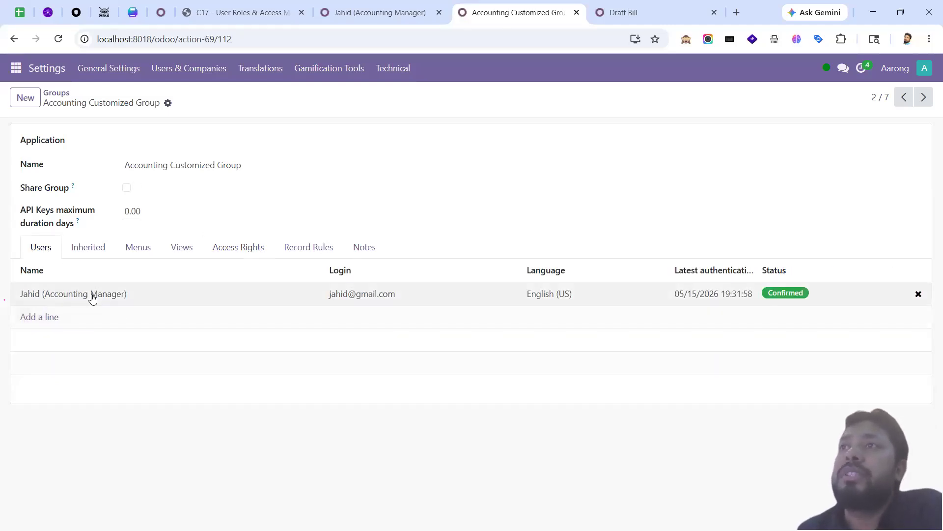
left_click(136, 249)
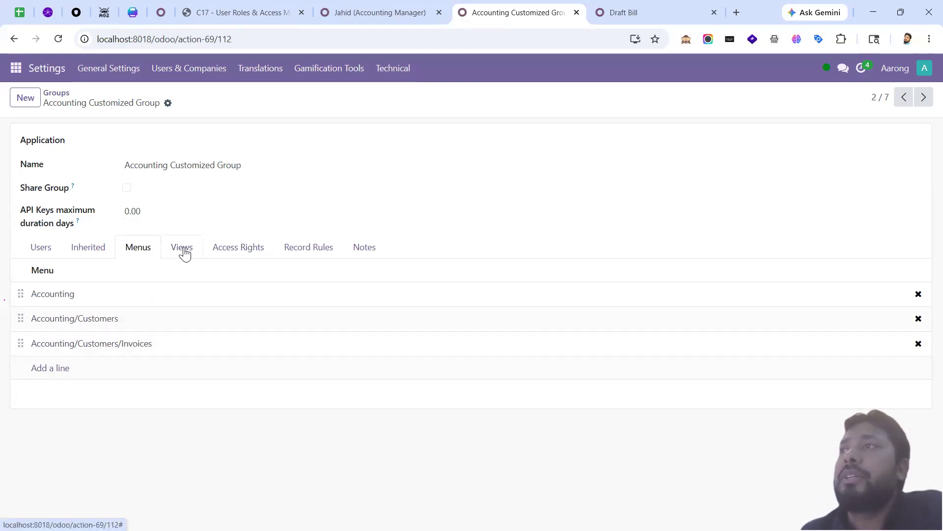
left_click(216, 251)
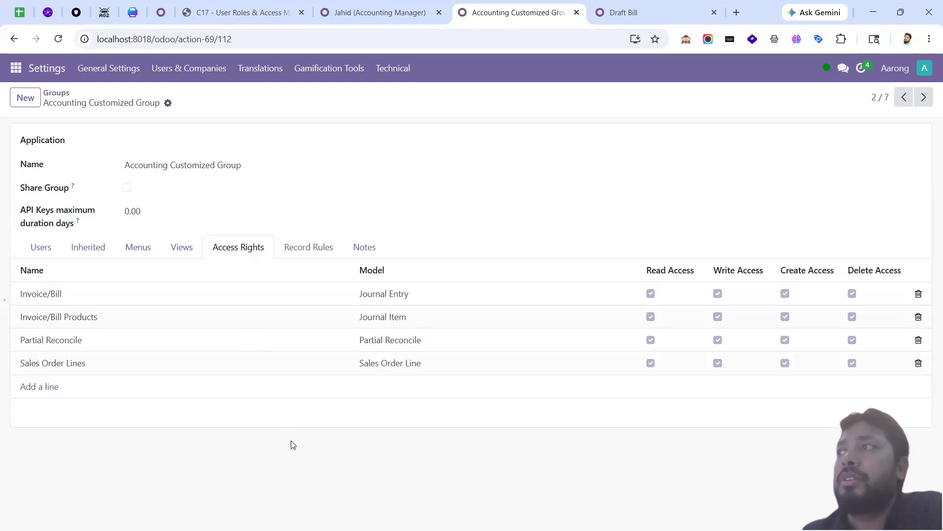
left_click(312, 246)
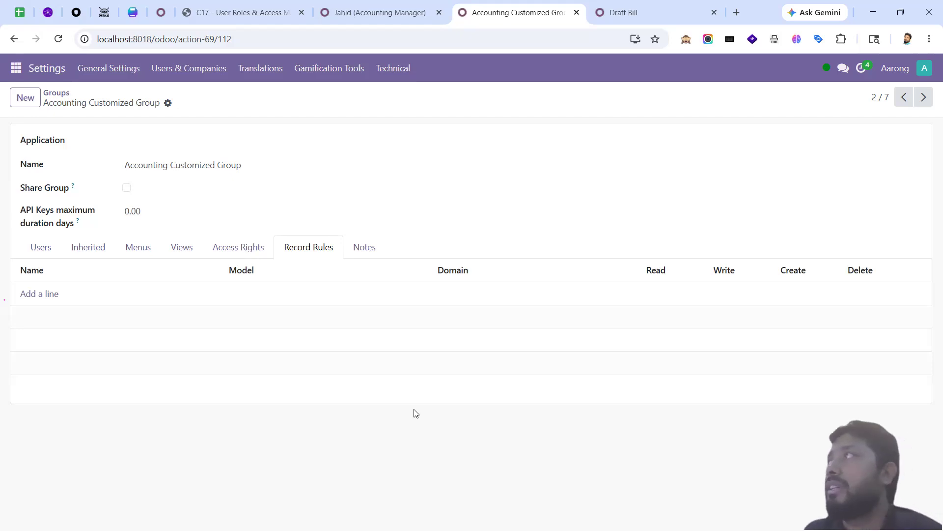
left_click(439, 12)
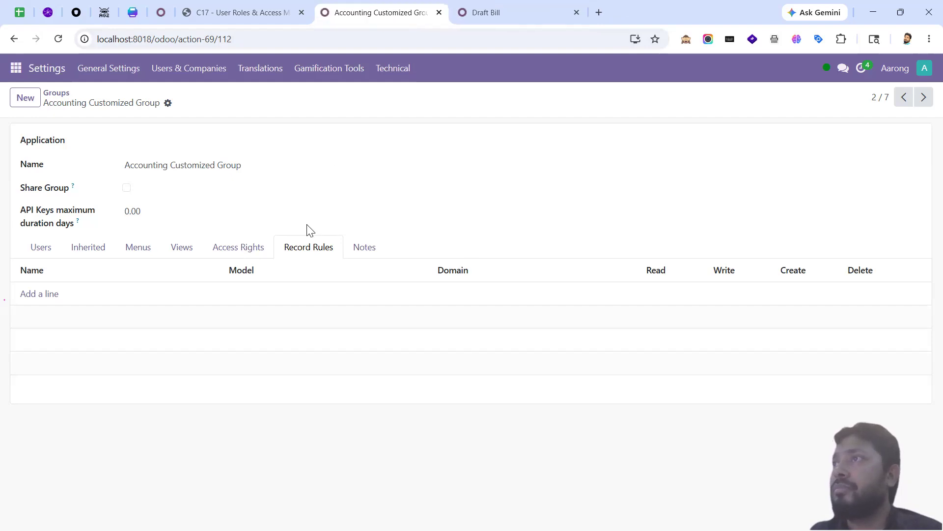
Step: Close the Draft Bill tab and bring up the manager's Invoices list
left_click(546, 14)
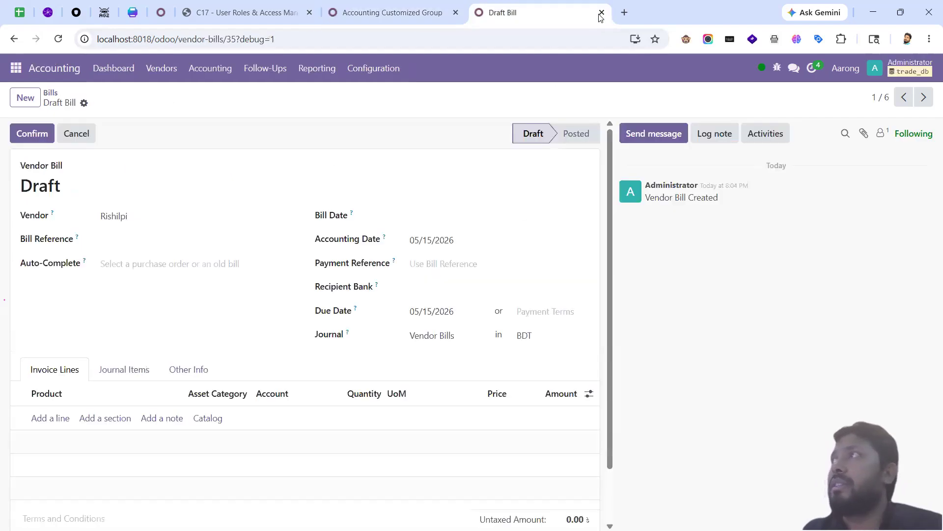
key("ctrl+w")
key("alt+Tab")
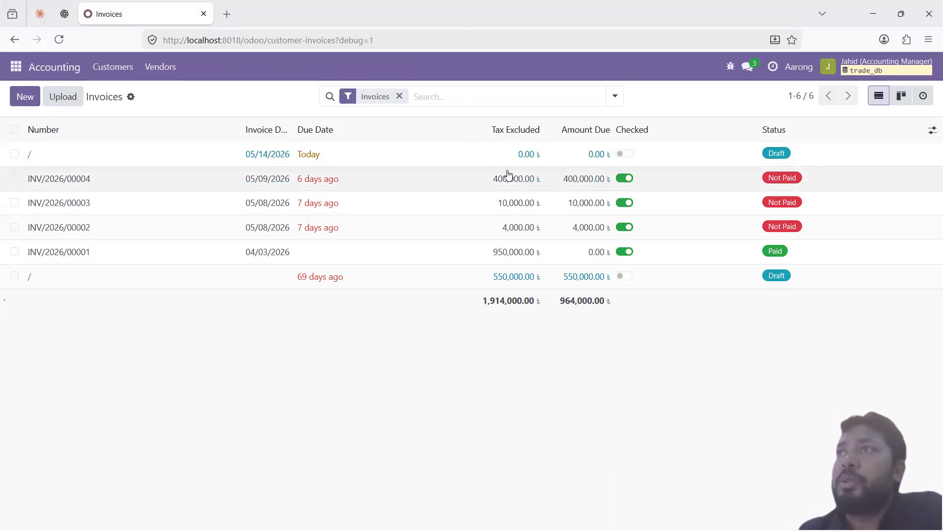
Step: Open a draft invoice, return to the list, then switch to the course PDF notes
left_click(107, 157)
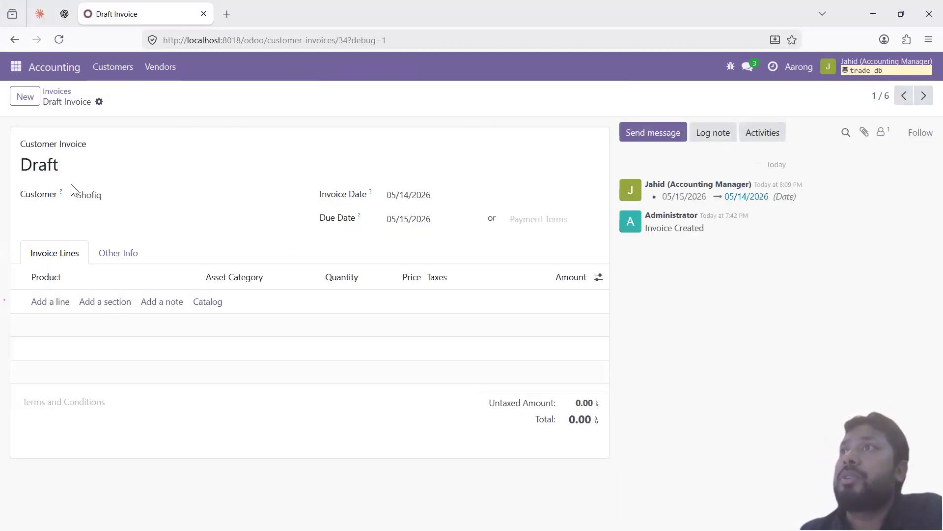
left_click(58, 93)
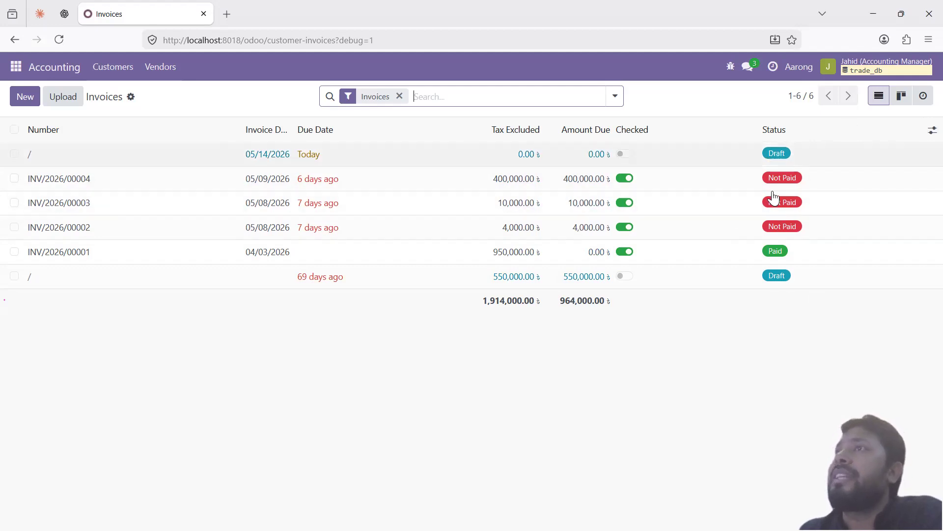
key("alt+Tab")
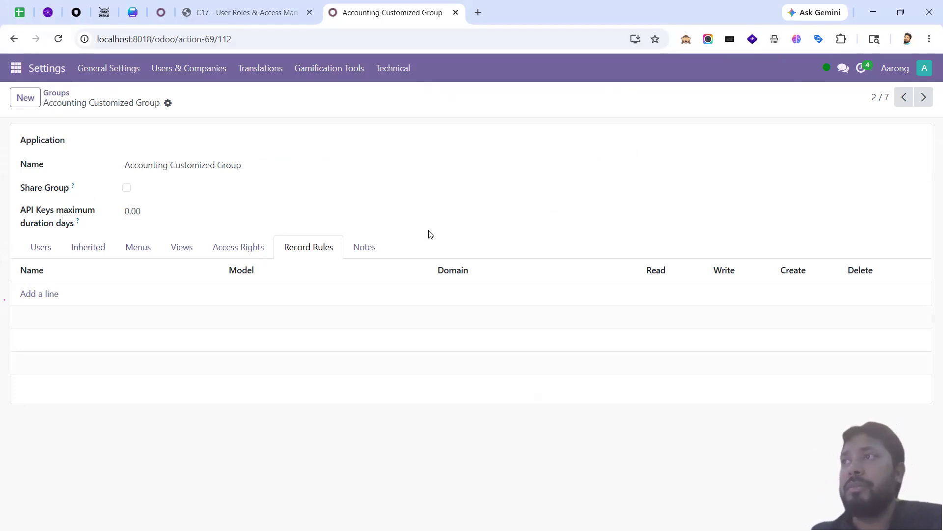
left_click(232, 14)
scroll(415, 334, "down", 3)
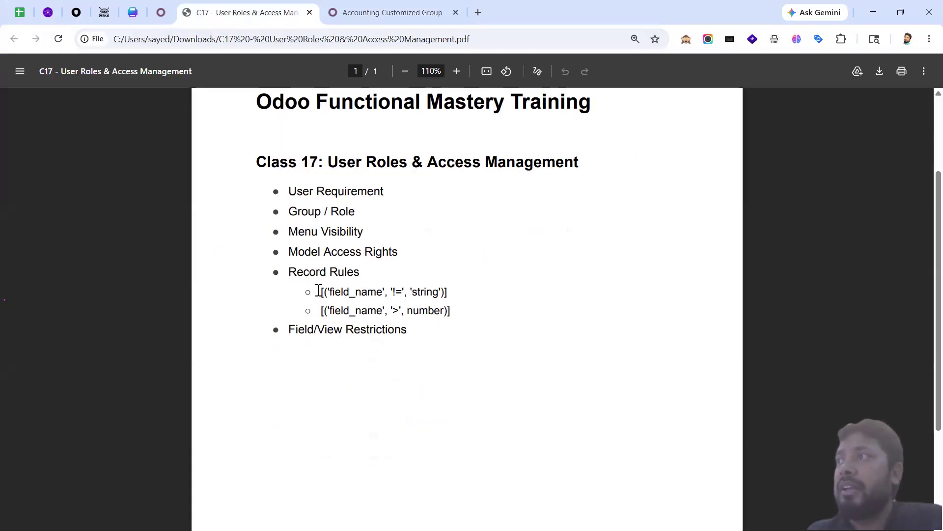
left_click_drag(322, 292, 475, 290)
left_click(452, 314)
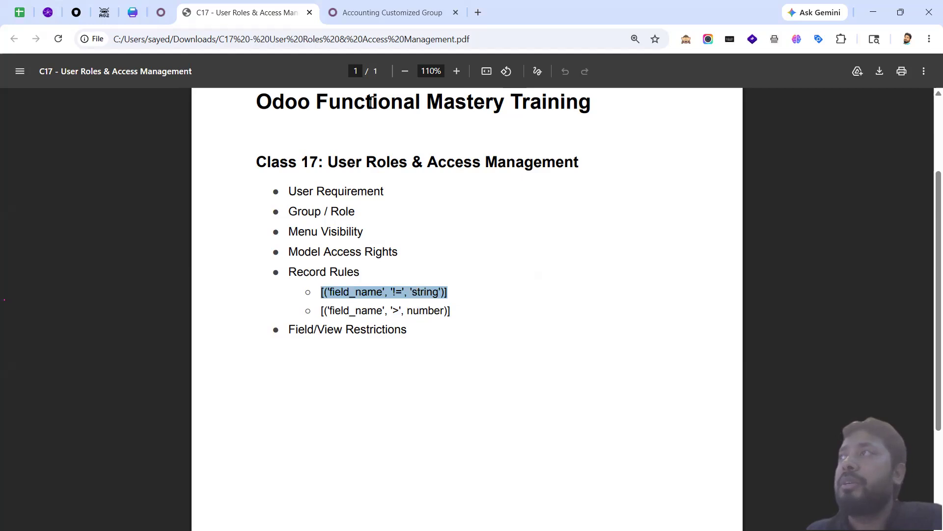
left_click(369, 12)
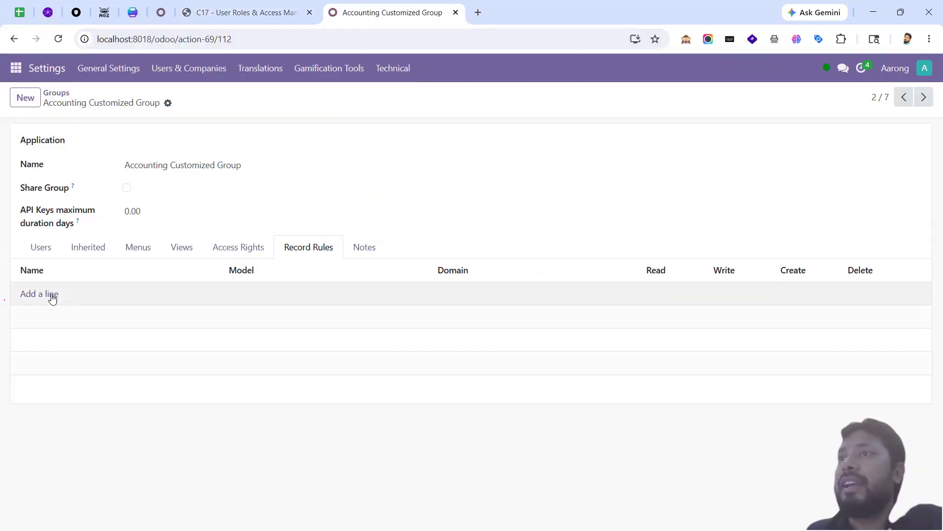
Step: Add a new record rule to the group named 'Show only draft invoices'
left_click(52, 296)
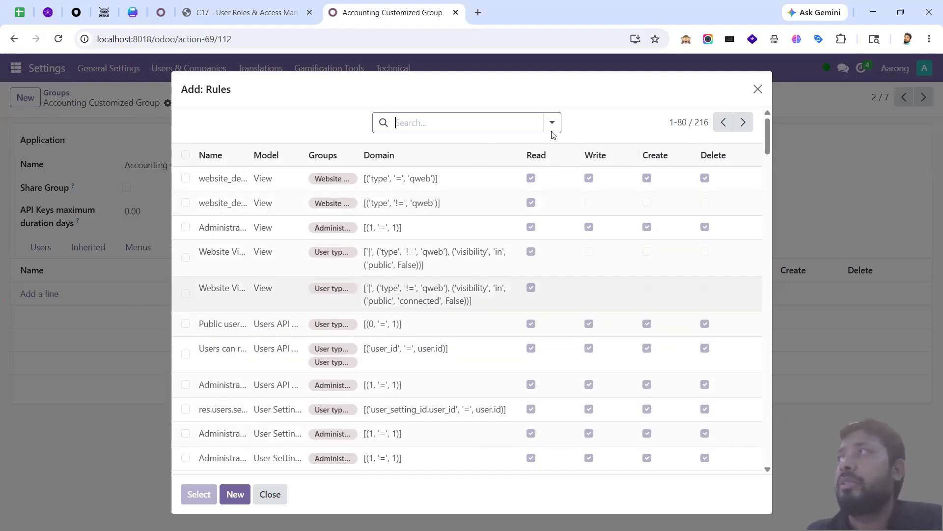
left_click(236, 495)
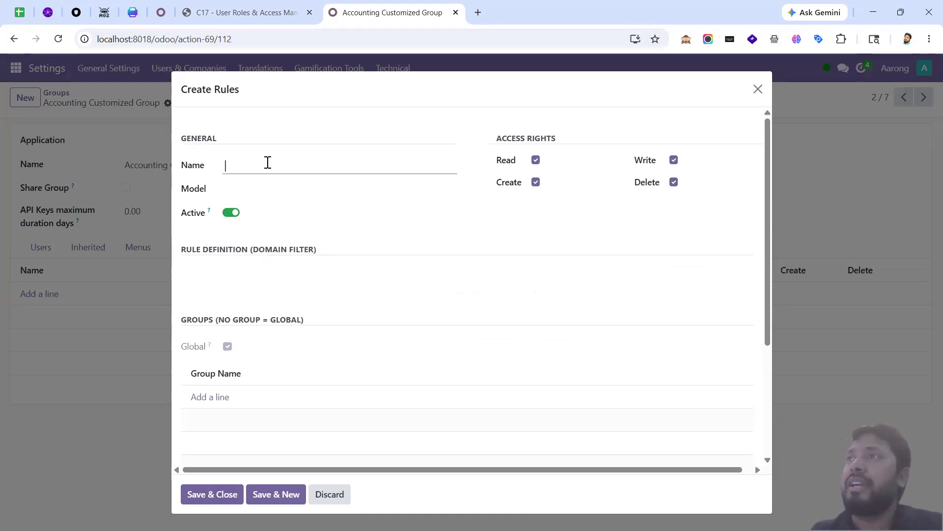
type("Show only draft invoices")
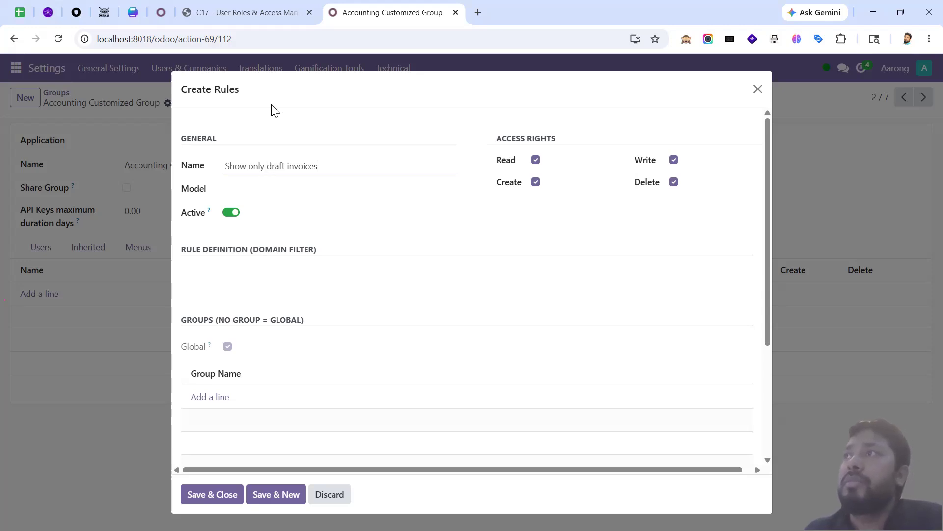
Step: Enter account.move in the rule's Model field and duplicate the group page in a new tab
left_click(273, 188)
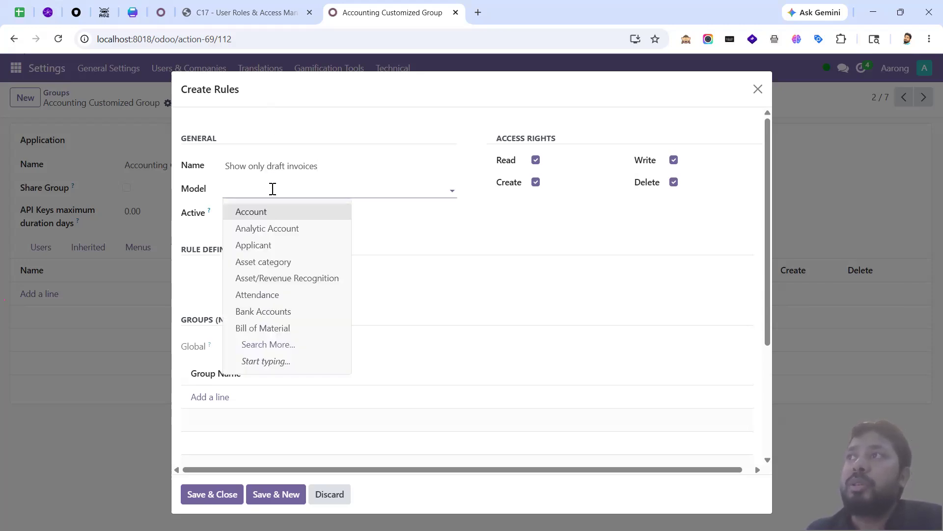
left_click(273, 189)
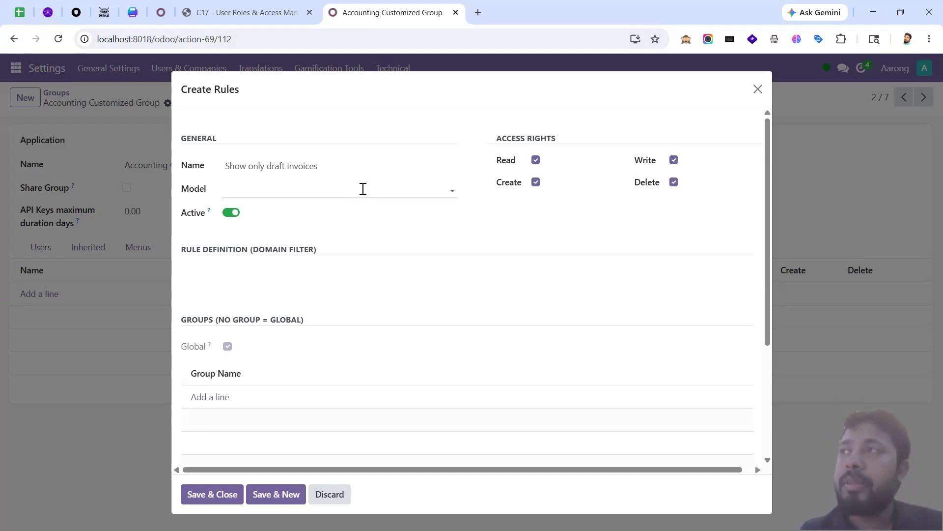
type("account.move")
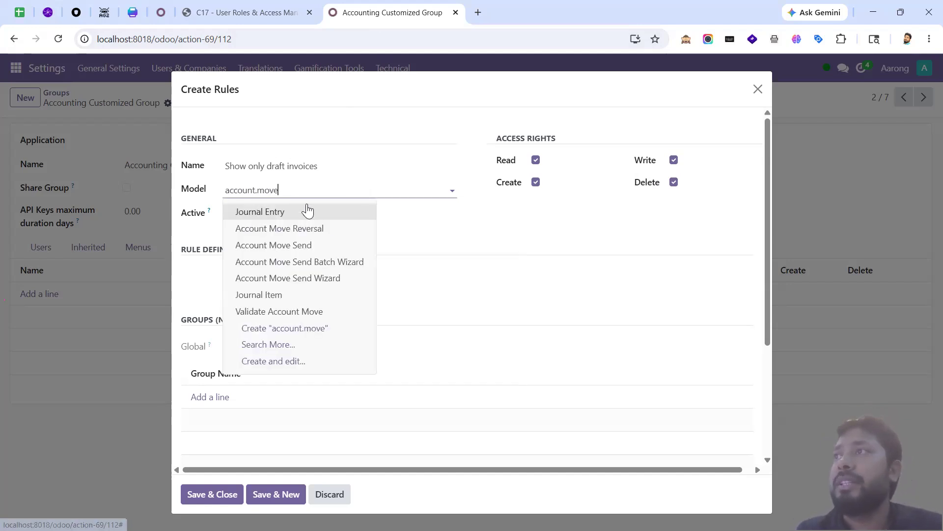
right_click(399, 13)
left_click(462, 127)
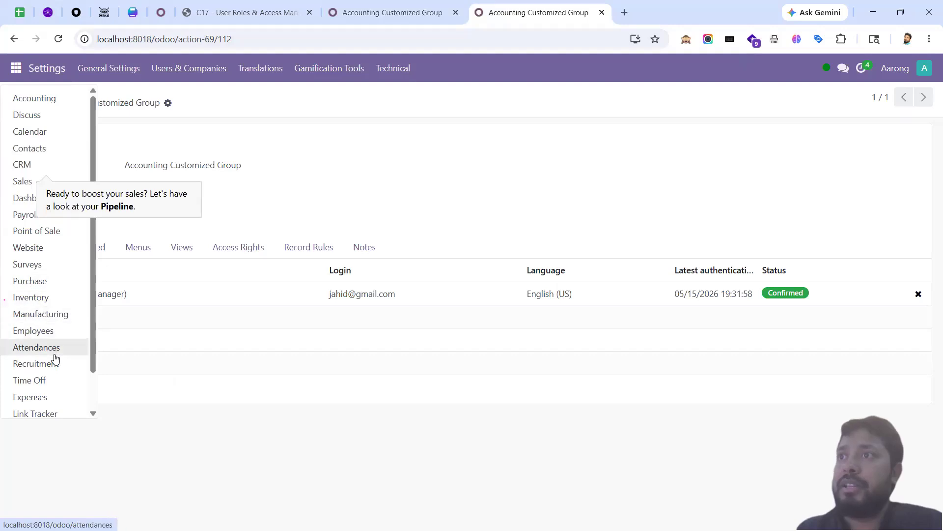
Step: Open the vendor Bills list in Accounting and reload it with developer mode
scroll(54, 359, "down", 2)
scroll(28, 213, "up", 2)
left_click(49, 98)
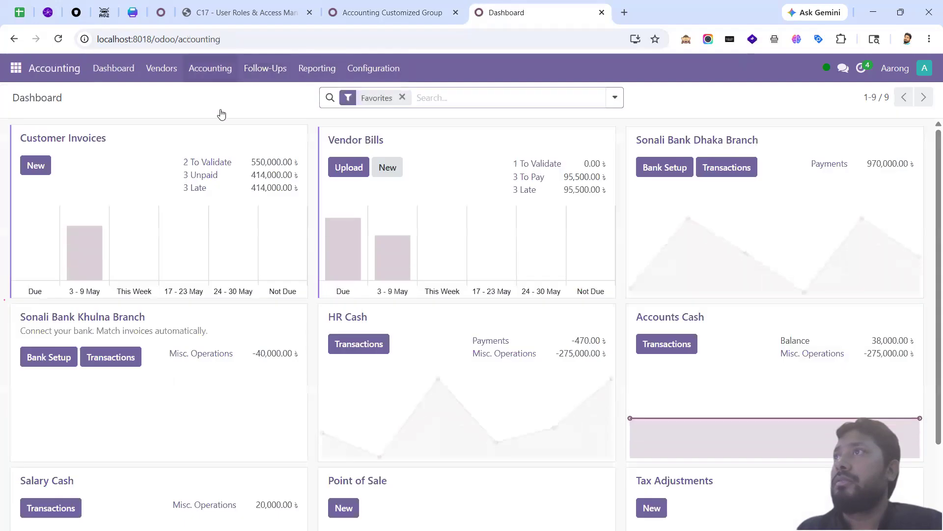
left_click(210, 69)
mouse_move(147, 69)
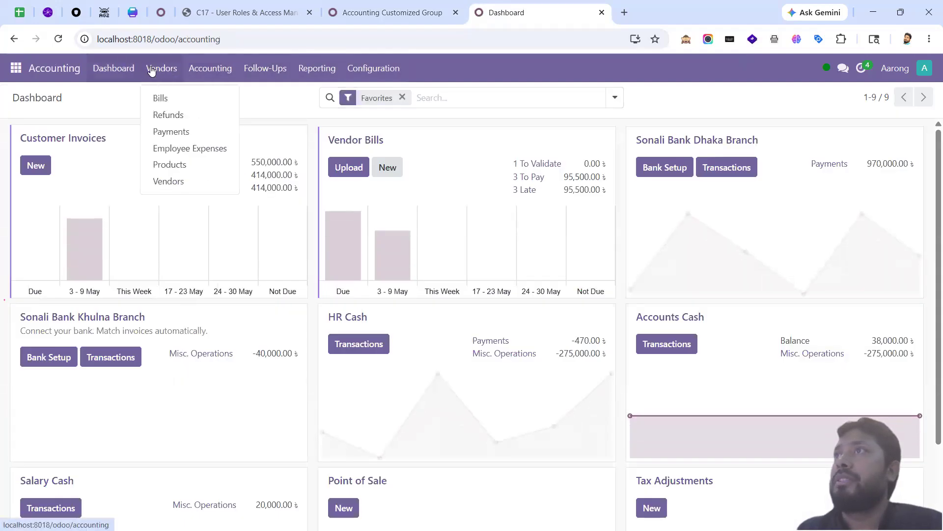
left_click(171, 99)
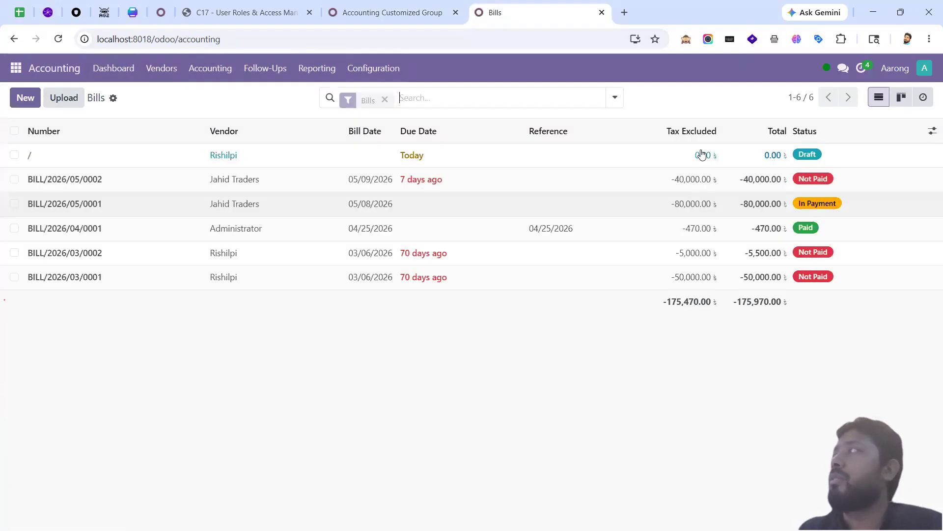
left_click(683, 45)
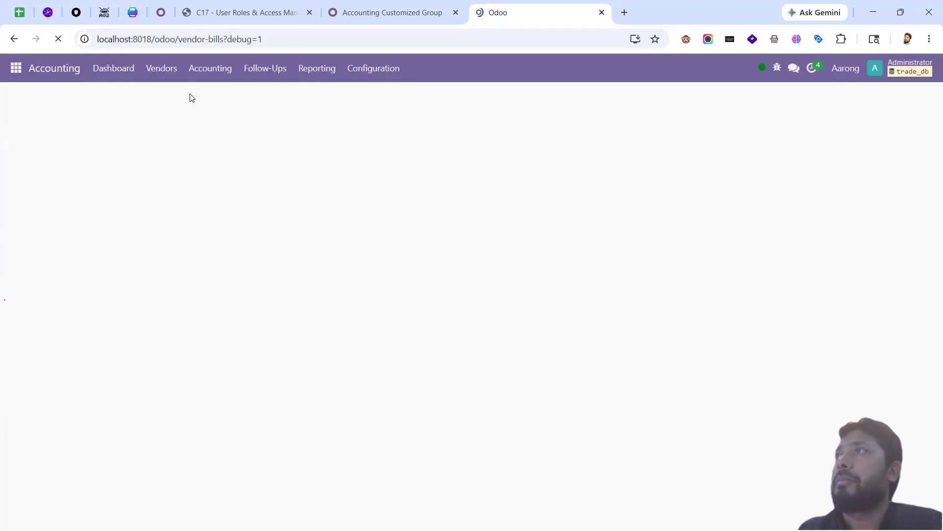
Step: Browse the apps list and the developer tools menu from the Bills page
left_click(21, 58)
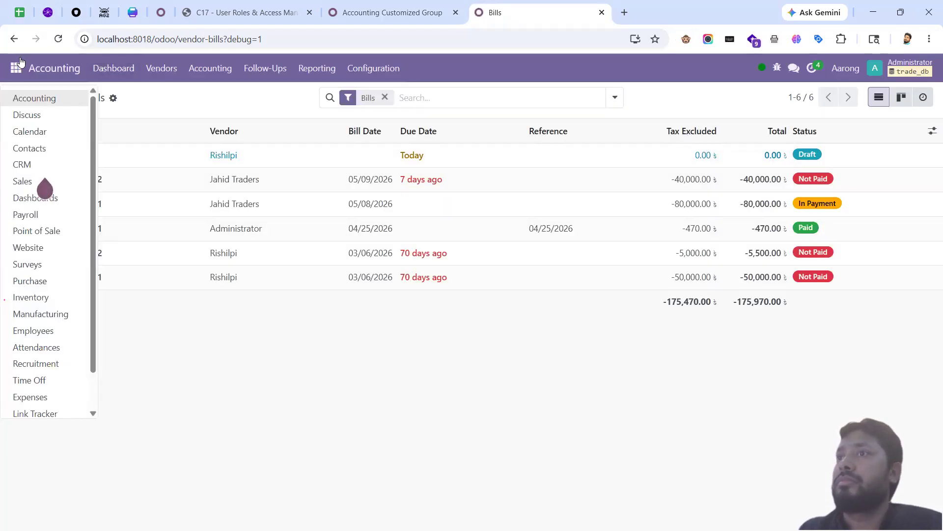
left_click(319, 104)
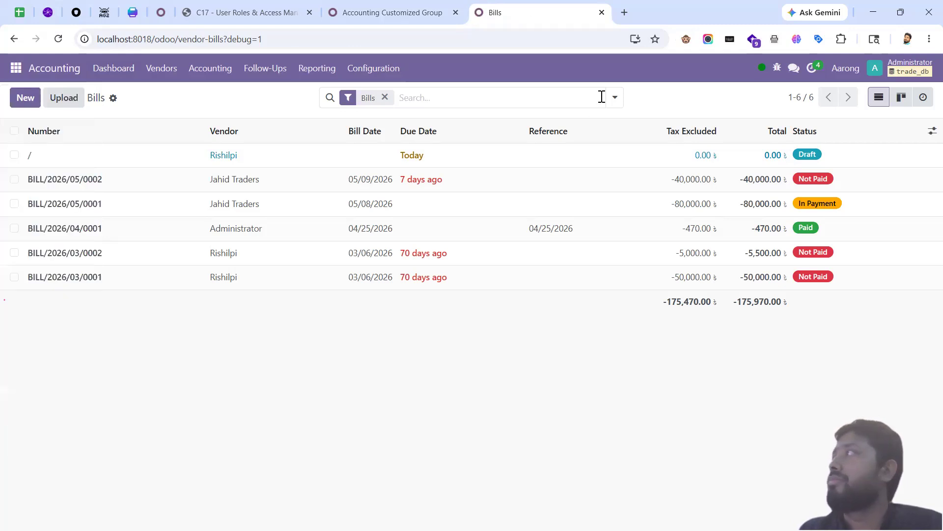
left_click(776, 68)
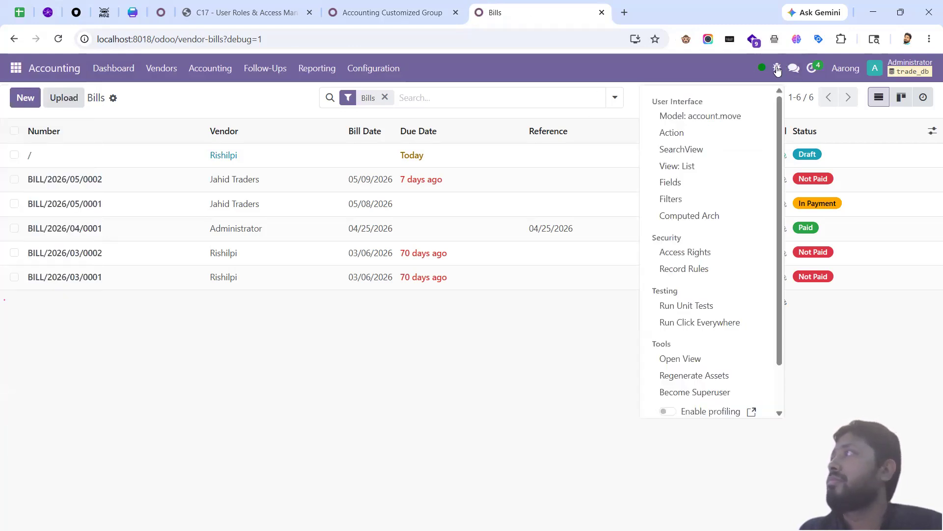
left_click(659, 82)
left_click(11, 71)
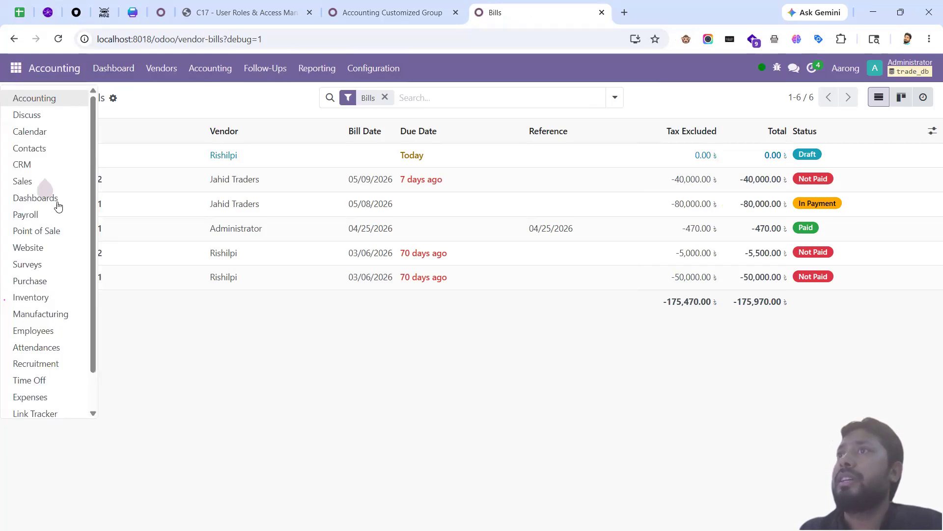
scroll(51, 384, "down", 2)
scroll(54, 295, "up", 2)
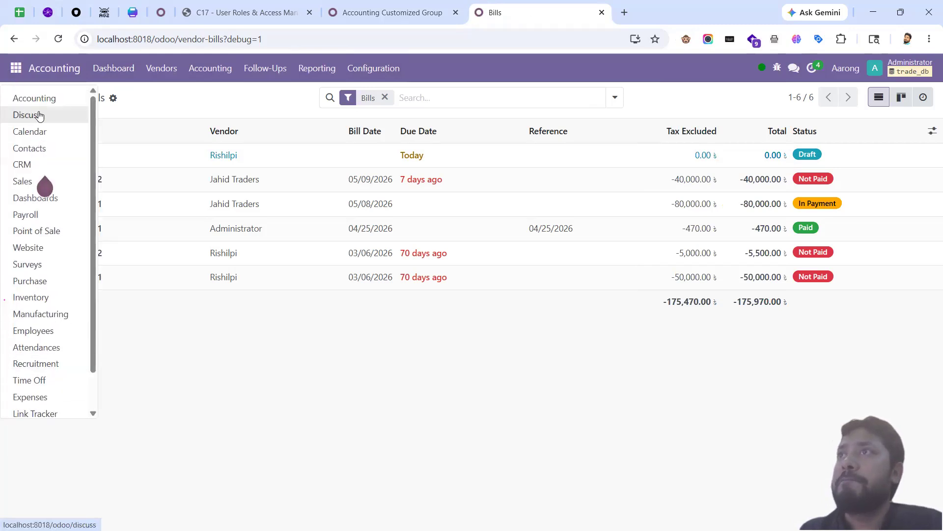
scroll(64, 374, "down", 2)
Step: Open Settings in a new background tab, look it over, and close it
middle_click(35, 406)
left_click(642, 16)
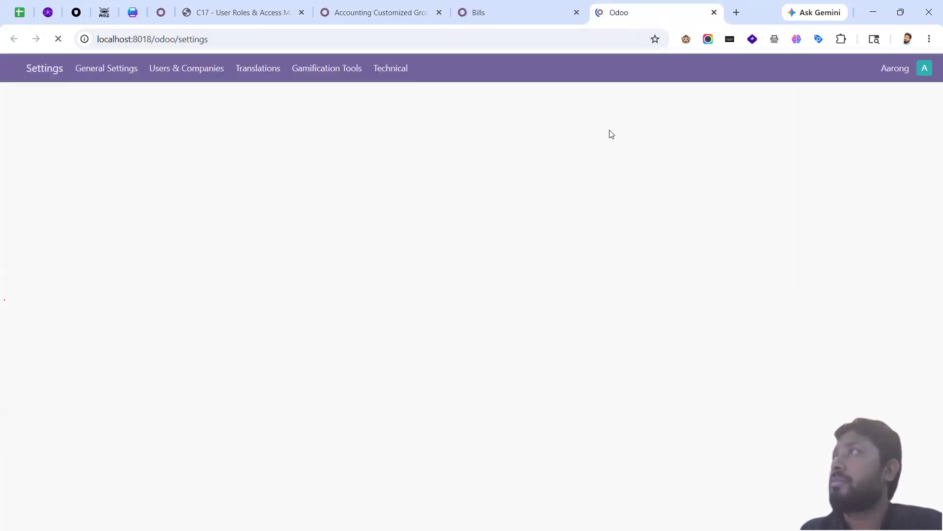
left_click(526, 12)
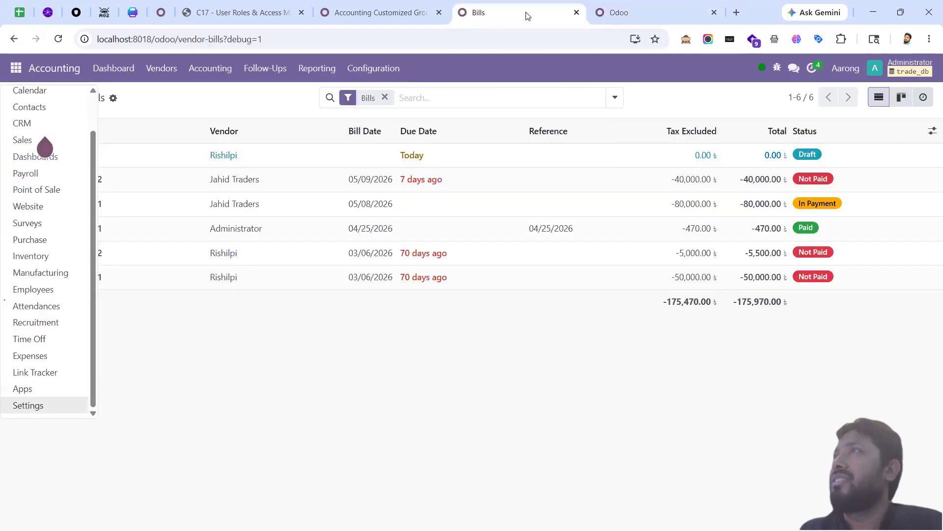
left_click(654, 11)
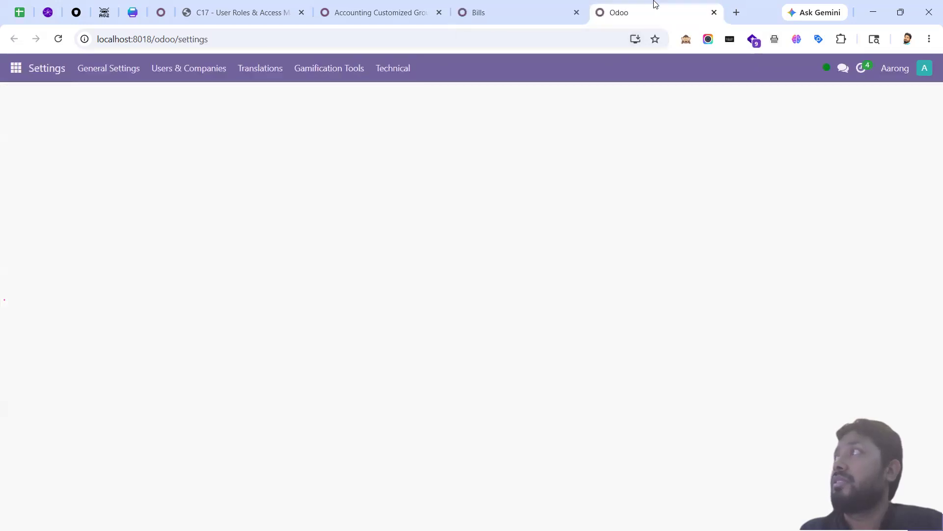
left_click(393, 68)
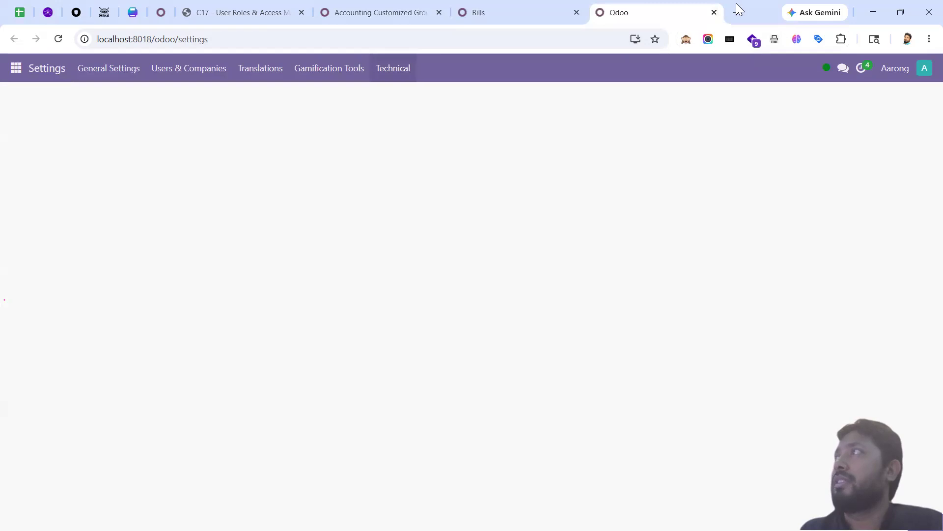
key("ctrl+w")
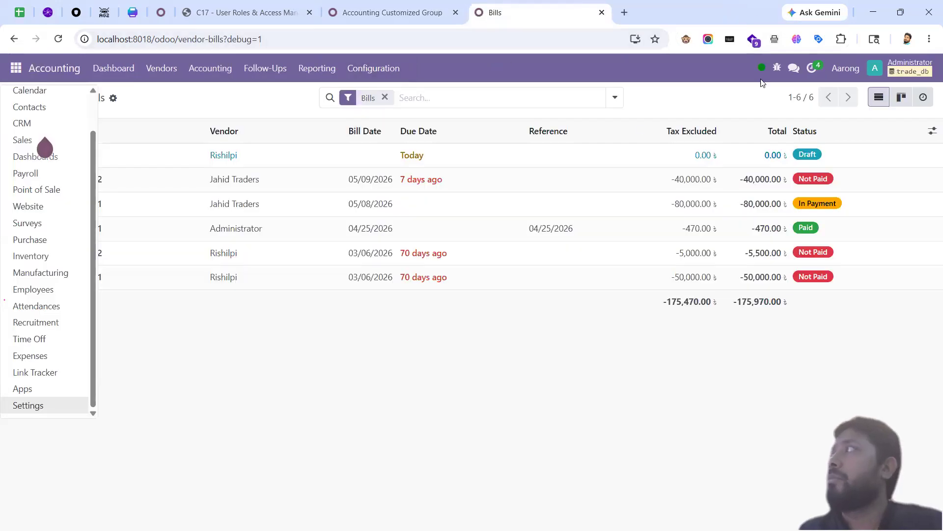
Step: Set the record rule's model to Journal Entry, then bring up the manager's customer Invoices window
left_click(773, 72)
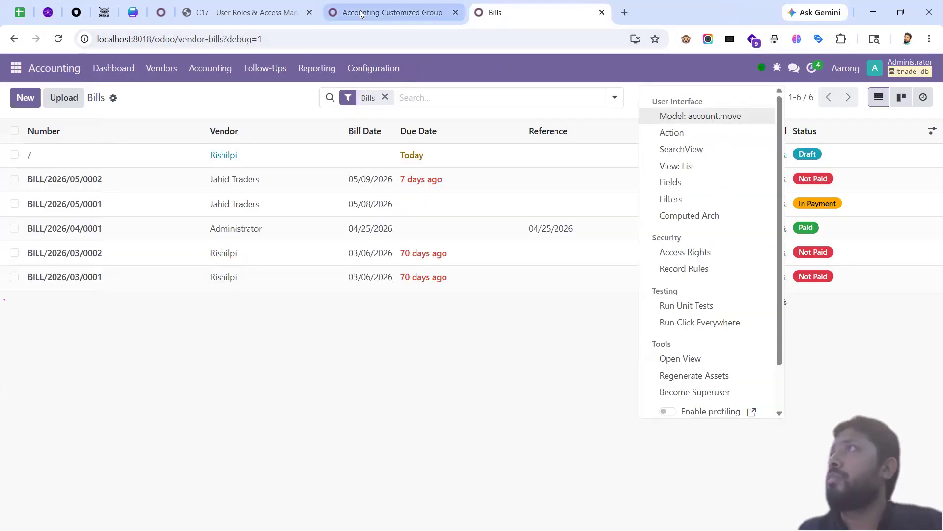
left_click(362, 12)
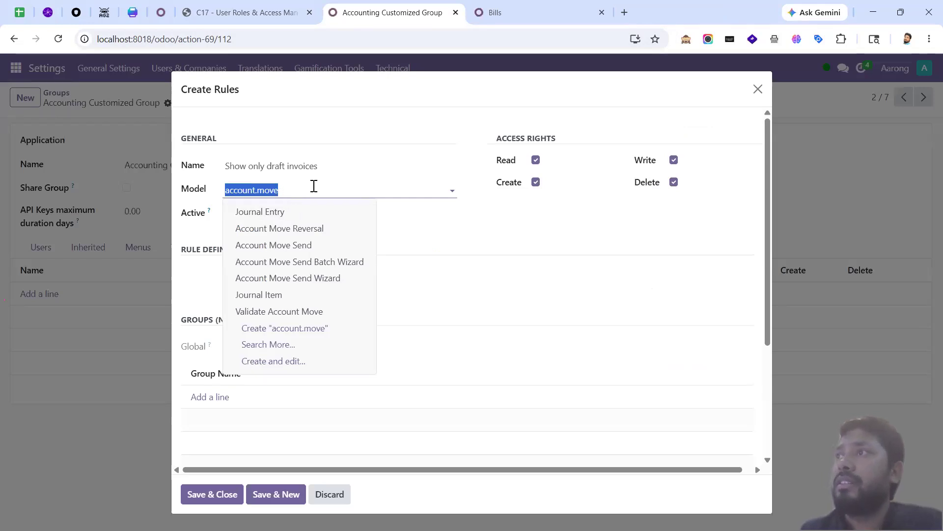
left_click(313, 185)
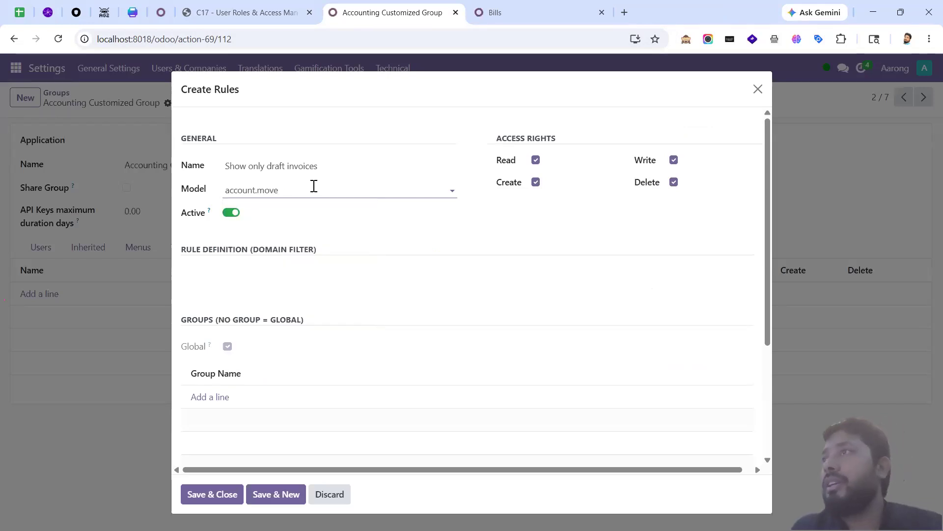
left_click(314, 186)
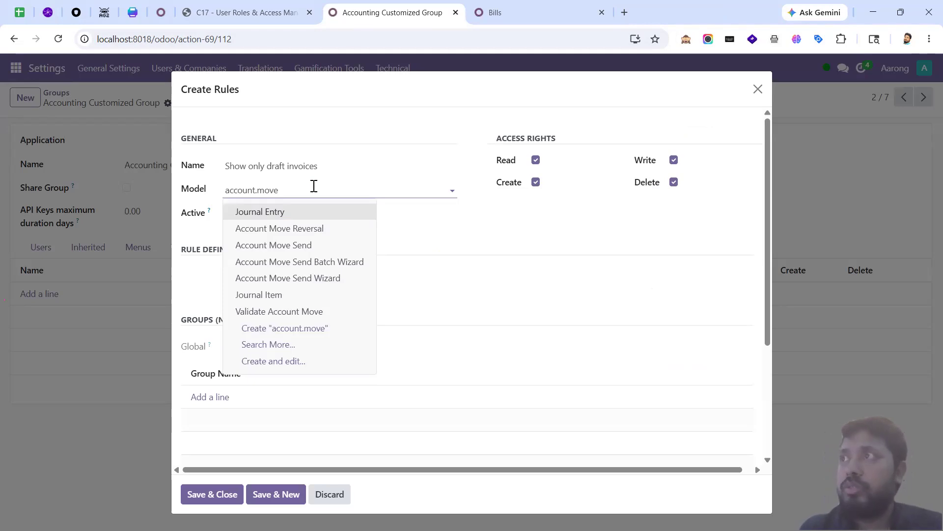
key("Return")
key("alt+Tab")
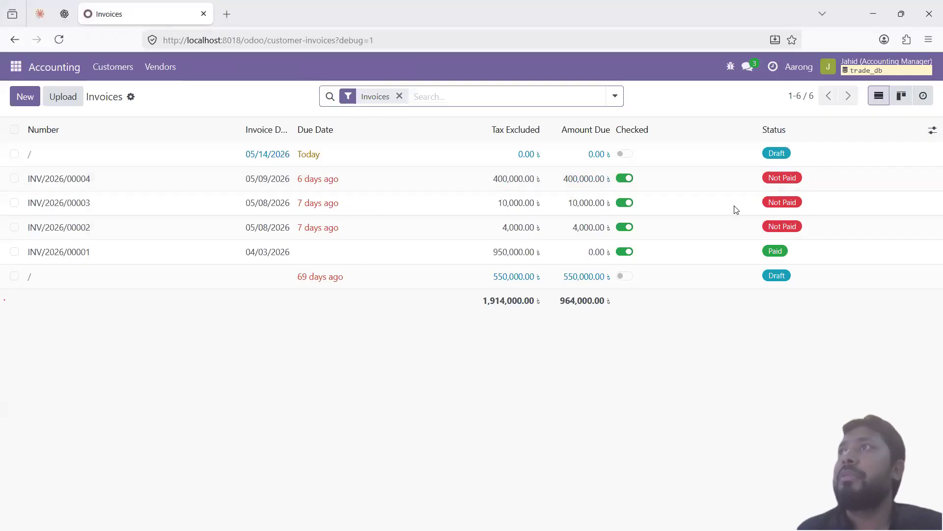
left_click(112, 67)
Step: Reload the Invoices list, then confirm the rule form still targets the Journal Entry model
left_click(114, 116)
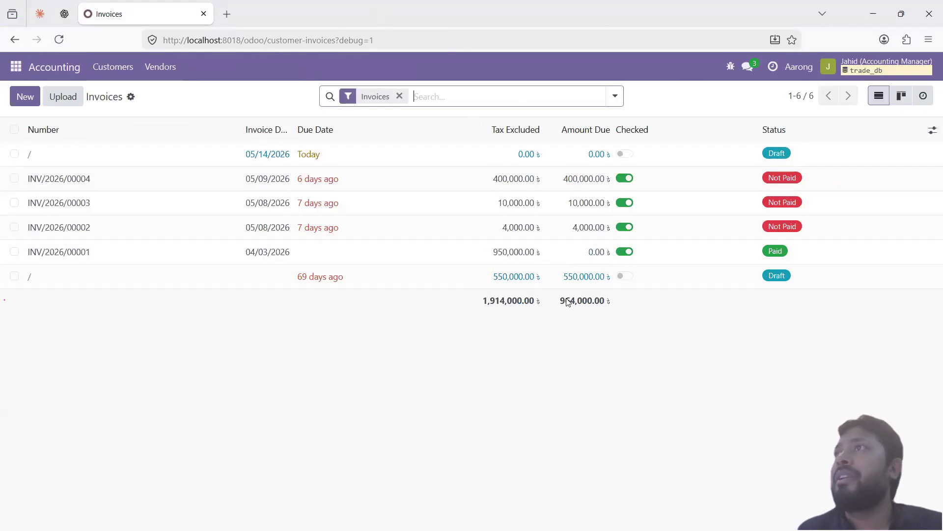
key("alt+Tab")
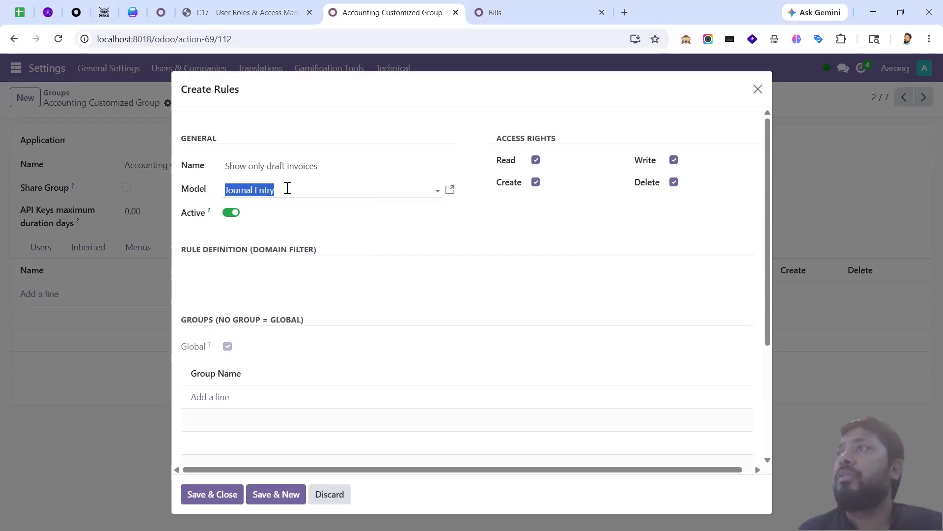
left_click(288, 189)
left_click(450, 231)
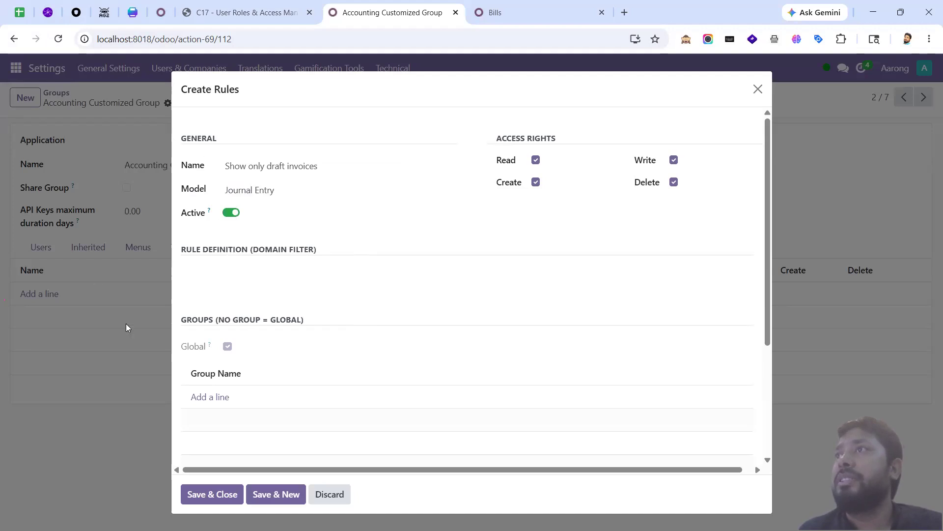
triple_click(257, 165)
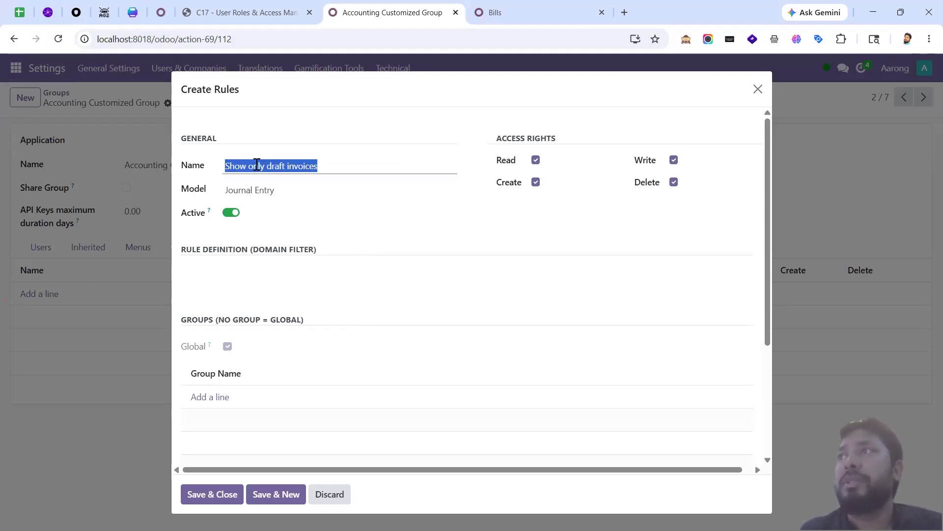
left_click(257, 164)
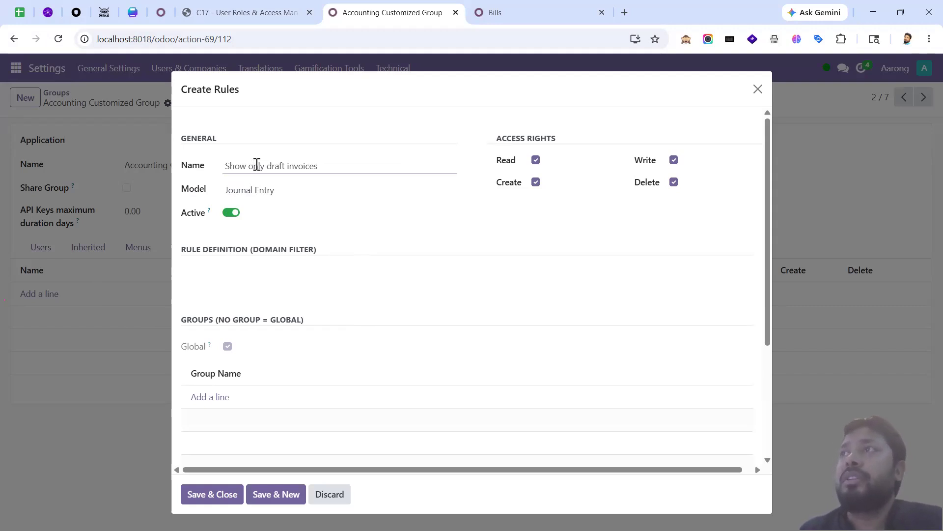
Step: Copy the != domain example from the course notes PDF into the rule's domain filter
left_click(236, 288)
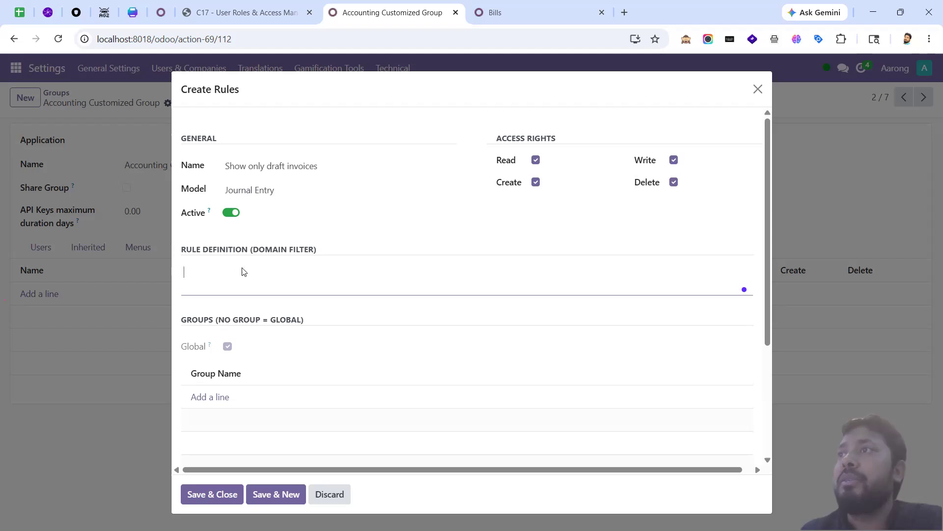
left_click(258, 17)
left_click(440, 304)
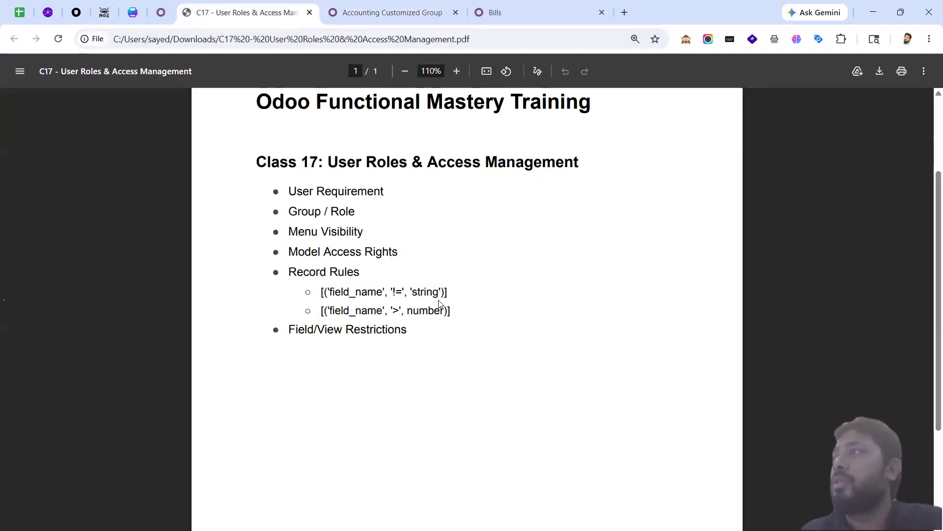
left_click_drag(452, 298, 322, 298)
key("ctrl+c")
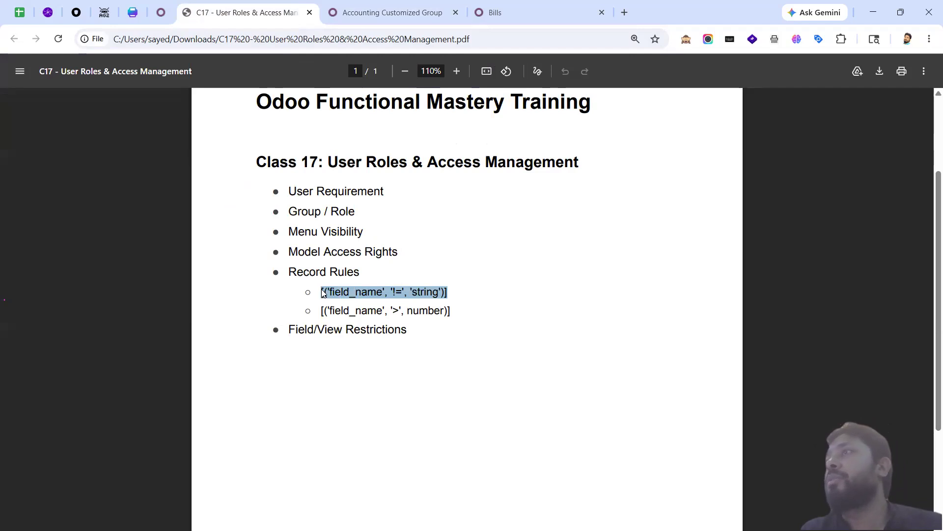
left_click(387, 13)
key("ctrl+v")
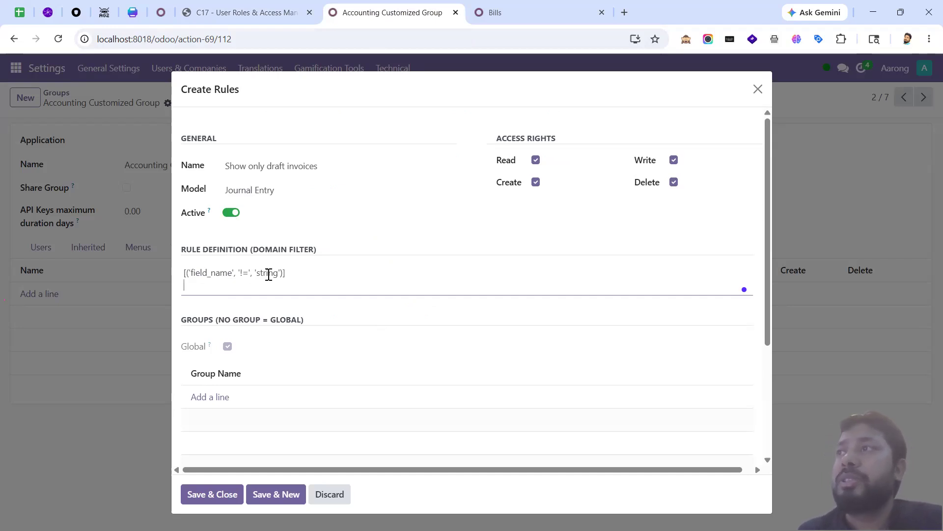
Step: Examine the field_name and string placeholders in the pasted domain [('field_name', '!=', 'string')]
double_click(210, 274)
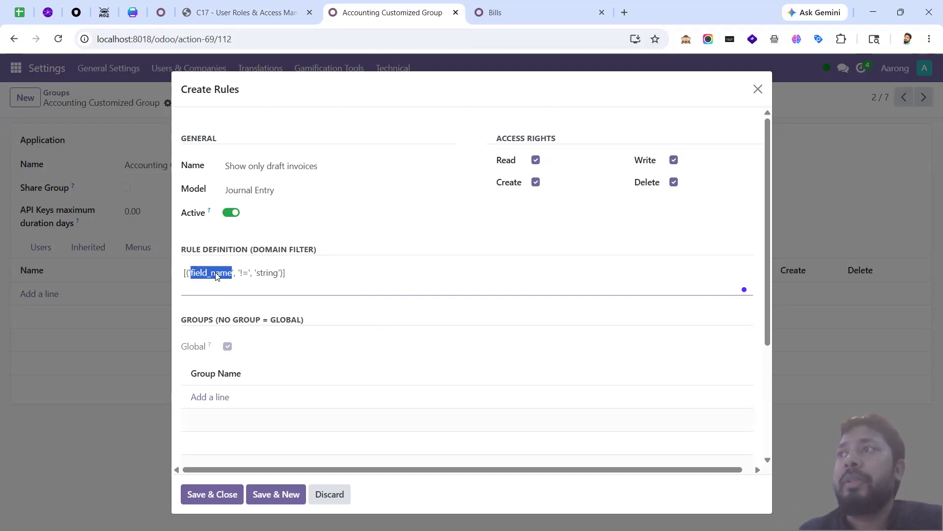
double_click(217, 276)
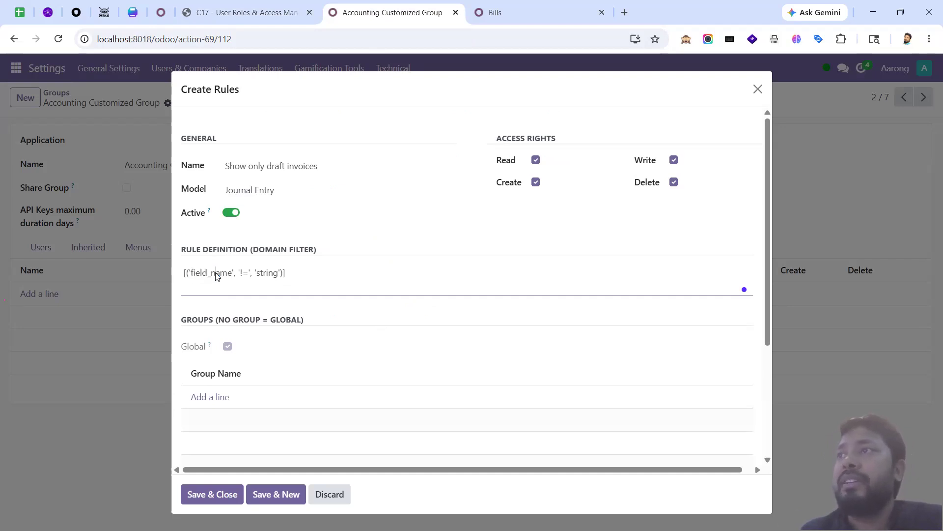
double_click(265, 274)
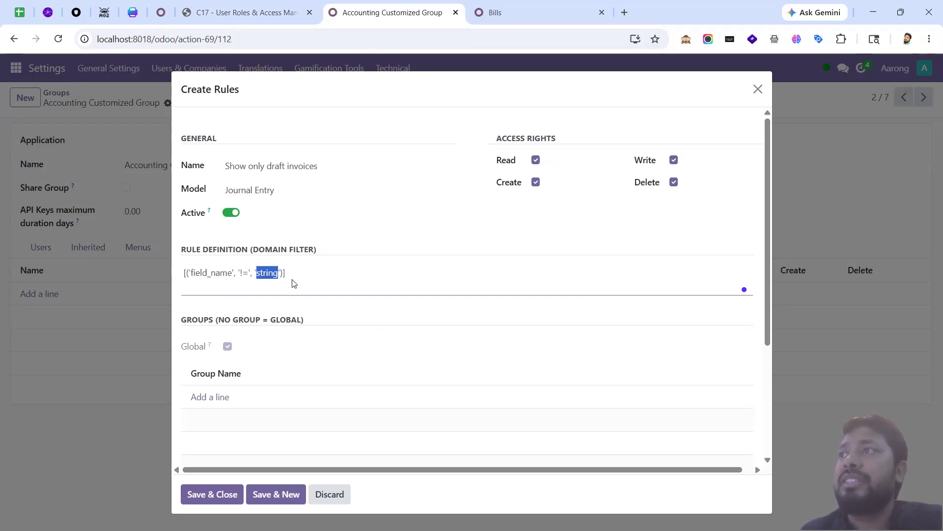
double_click(218, 276)
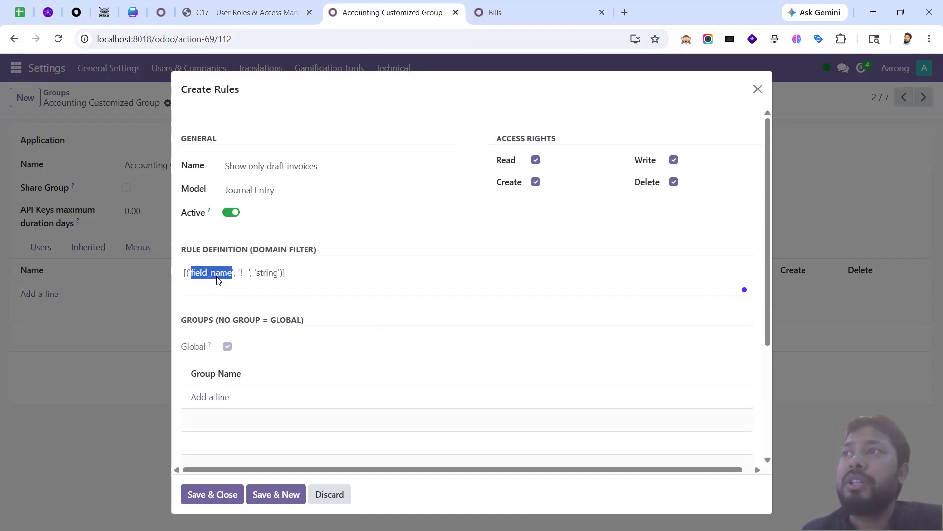
double_click(268, 273)
left_click(302, 279)
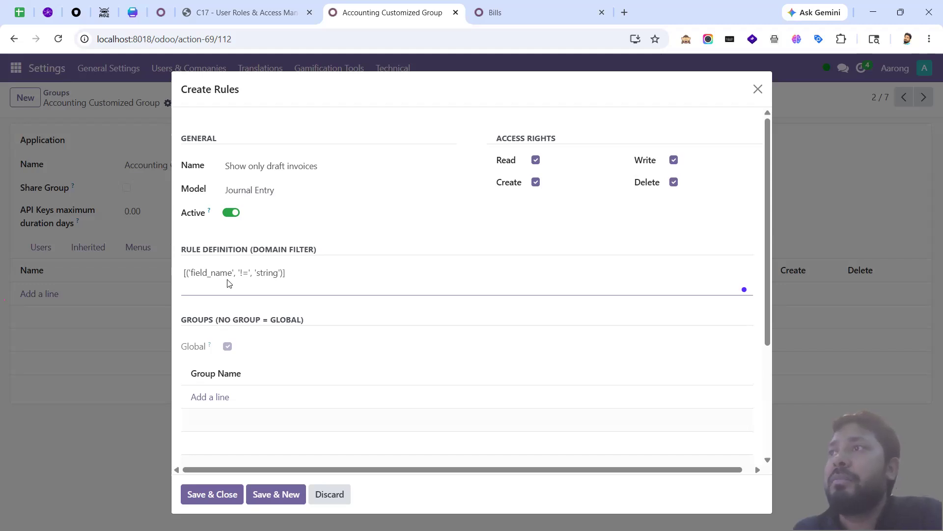
double_click(223, 277)
left_click(312, 284)
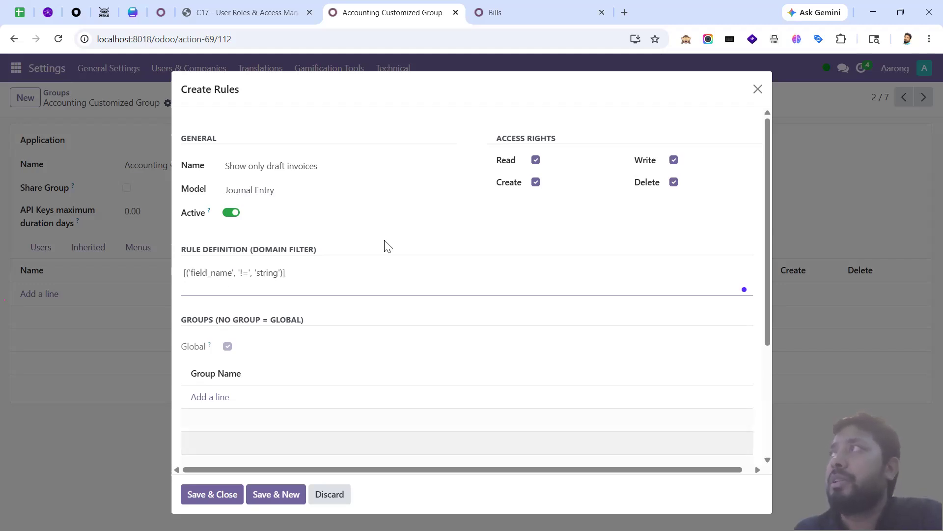
left_click(537, 16)
Step: Dismiss the developer options and open the Settings app from the apps menu
left_click(344, 359)
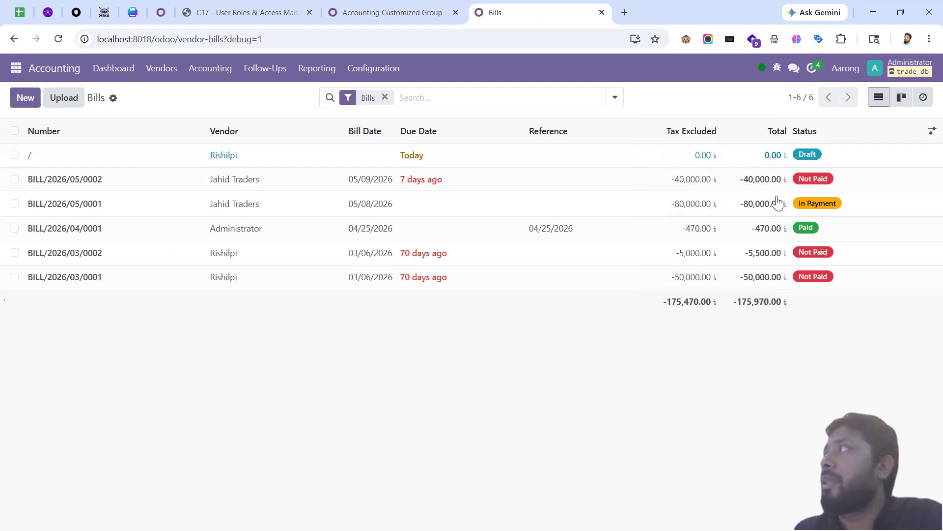
left_click(201, 73)
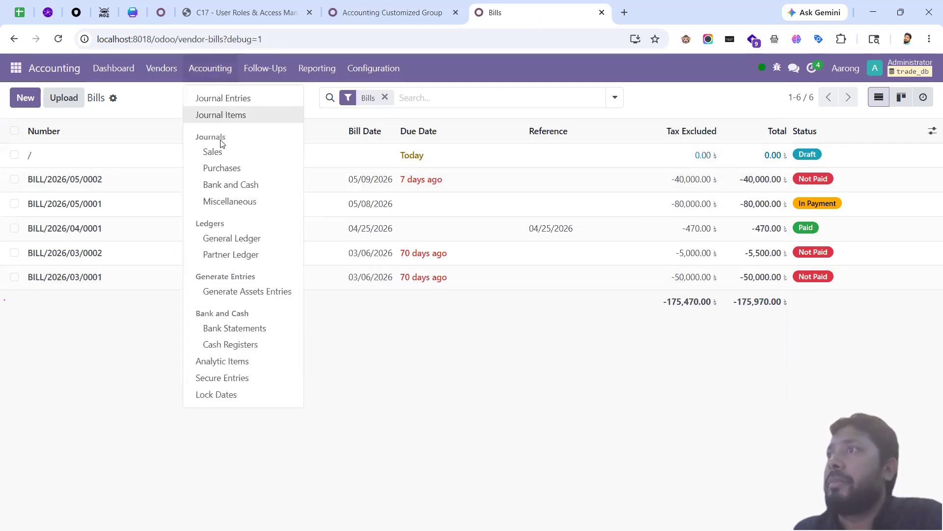
left_click(16, 67)
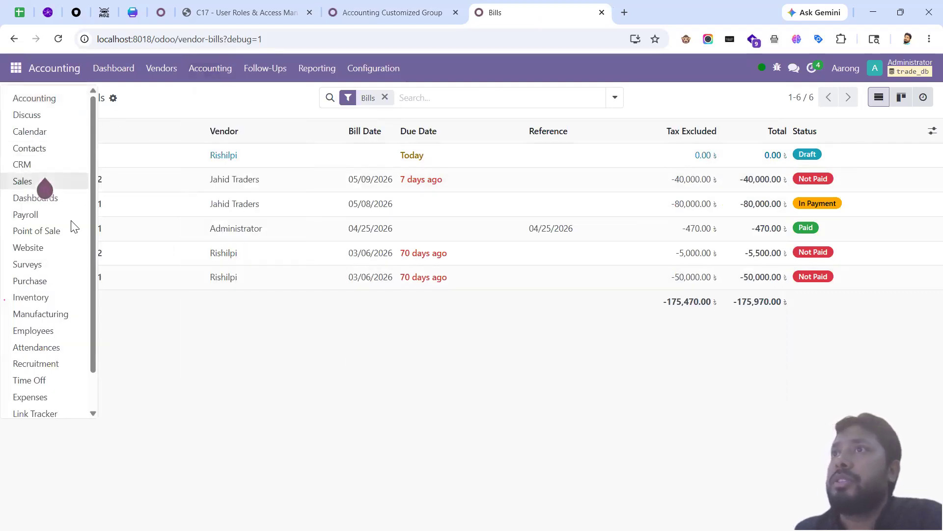
scroll(69, 344, "down", 2)
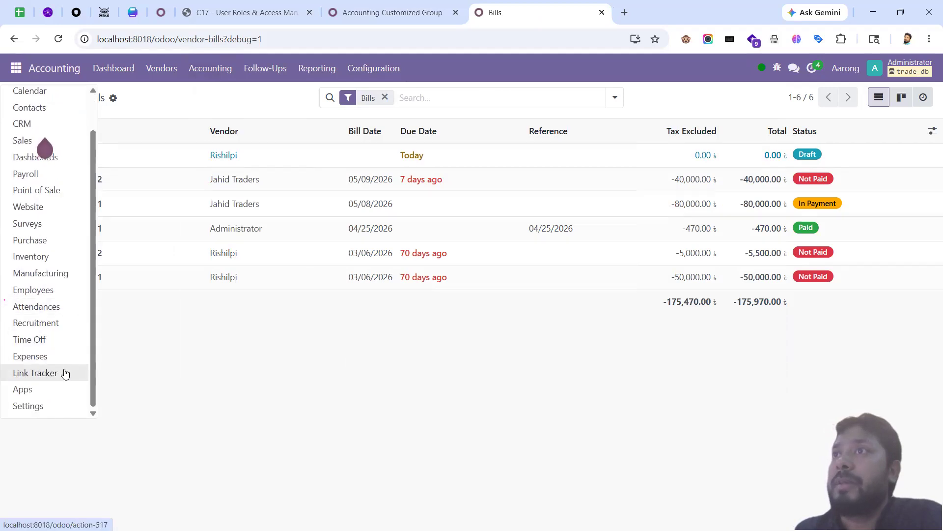
scroll(49, 246, "up", 2)
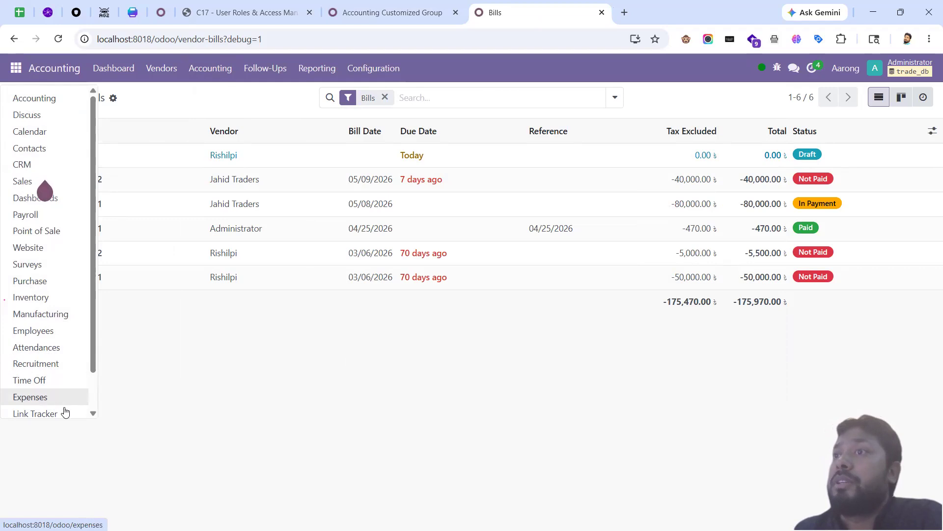
scroll(49, 408, "down", 2)
scroll(46, 117, "up", 2)
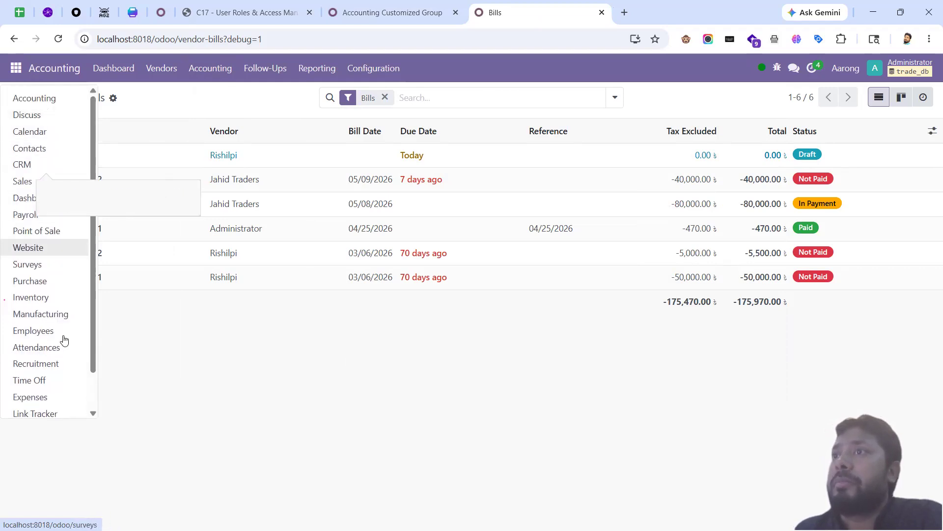
scroll(74, 383, "down", 2)
left_click(58, 406)
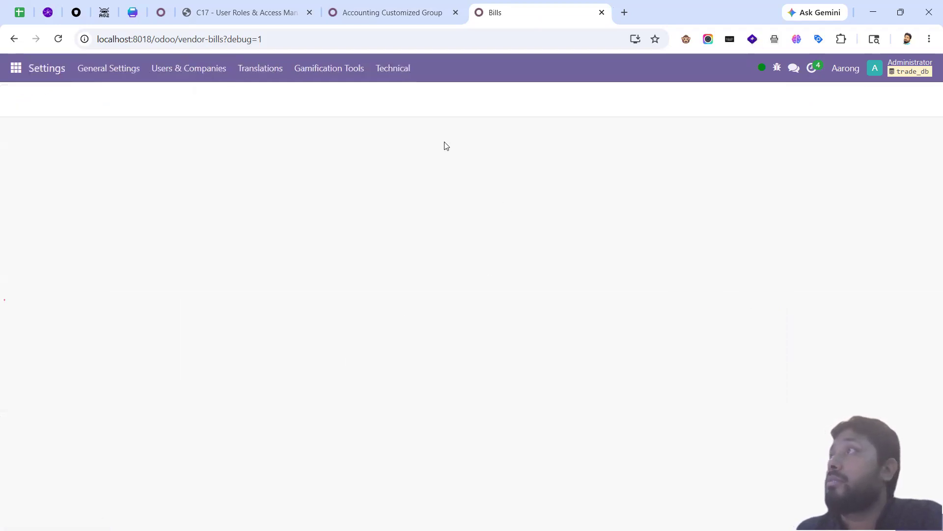
Step: Go to Technical > User Interface > Menu Items to list all 586 menu entries
left_click(392, 73)
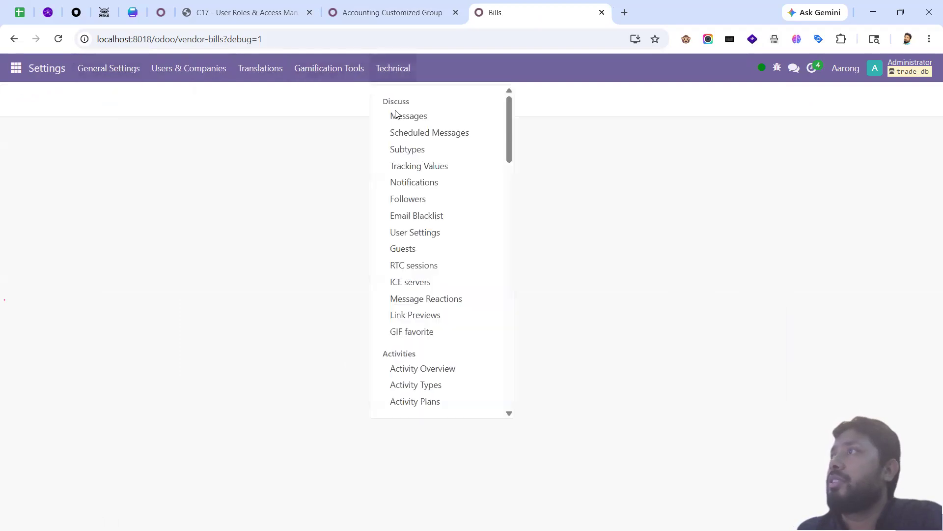
scroll(444, 319, "down", 15)
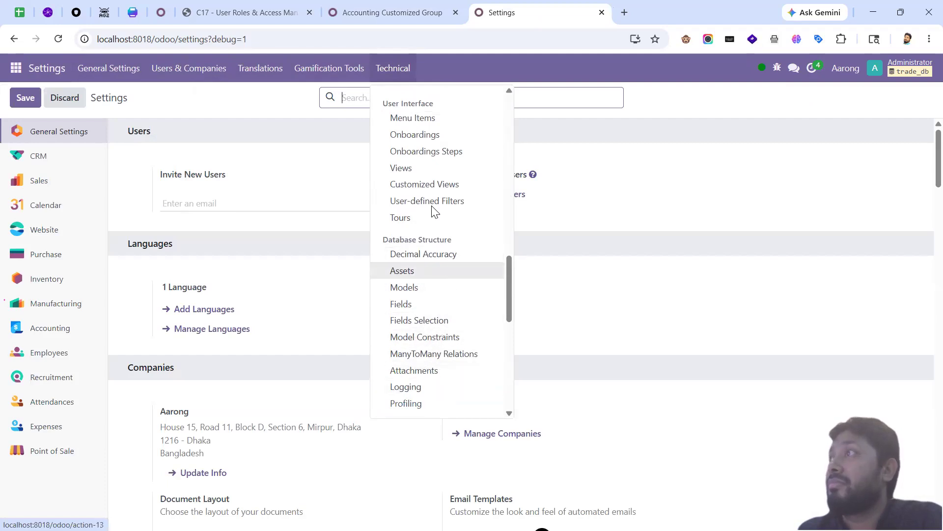
left_click(415, 122)
left_click(463, 93)
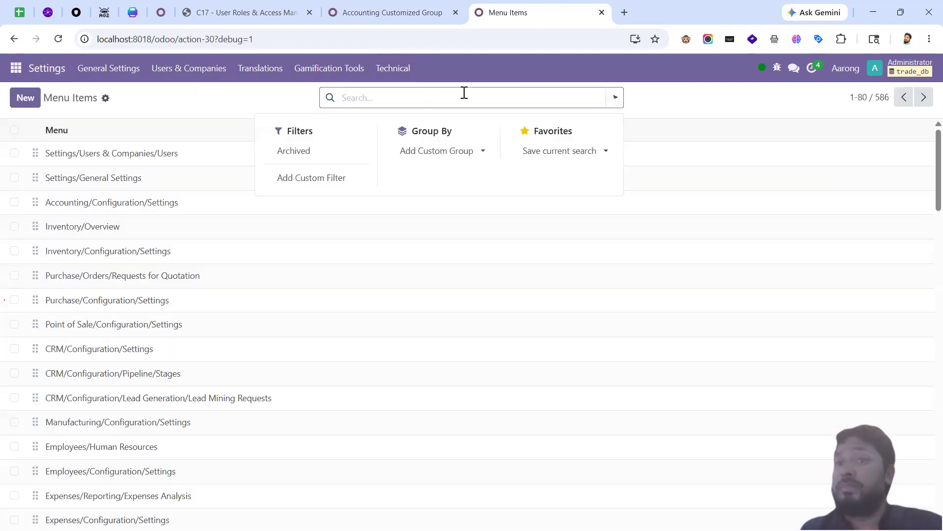
Step: Search menu items for 'customer' and open the Accounting/Customers item
type("customer")
key("Return")
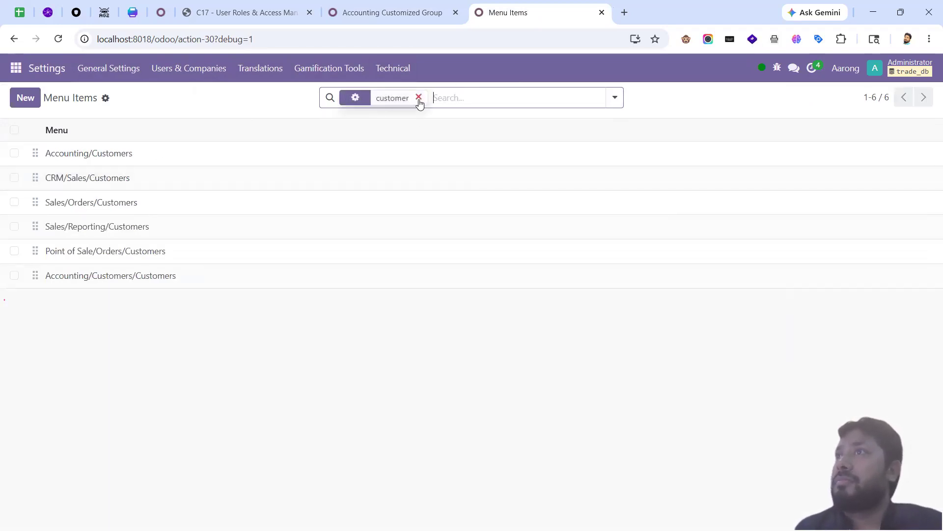
left_click(246, 155)
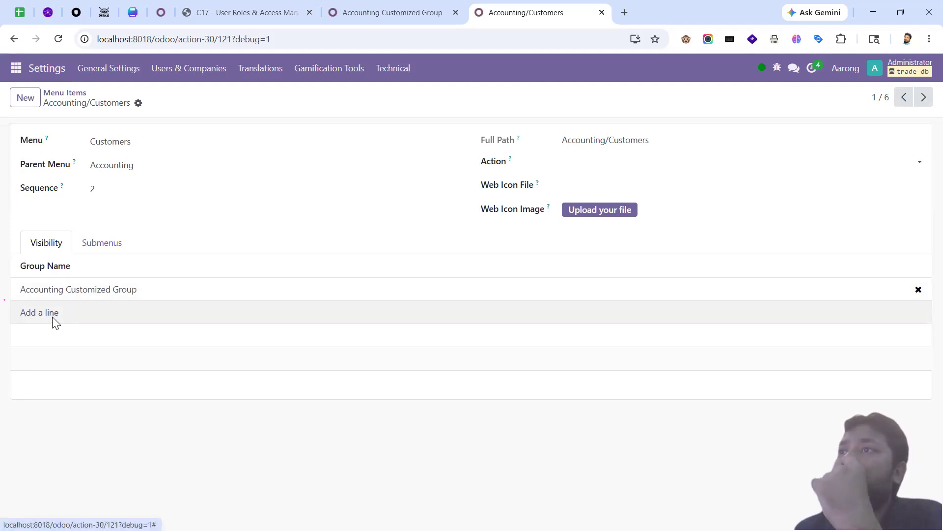
Step: Add the Accounting / Invoicing group to its visibility alongside Accounting Customized Group
left_click(53, 318)
left_click(420, 121)
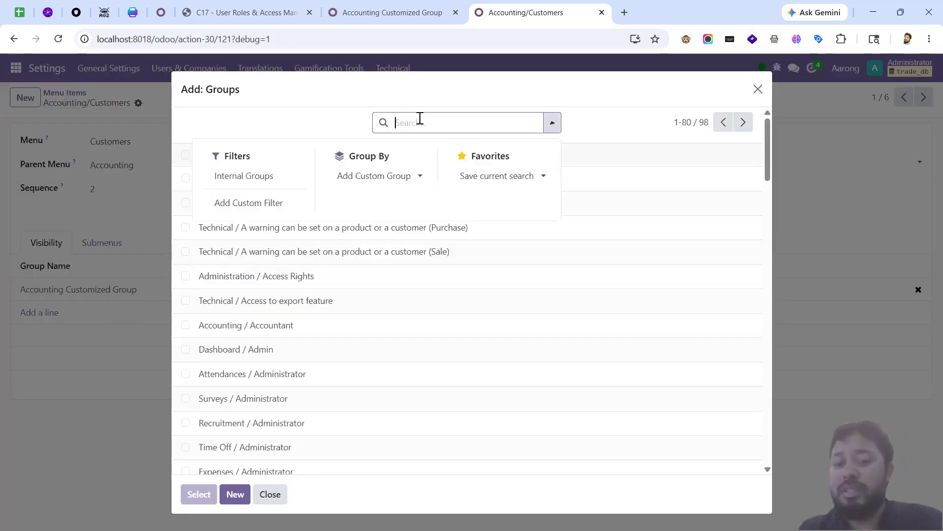
type("interna")
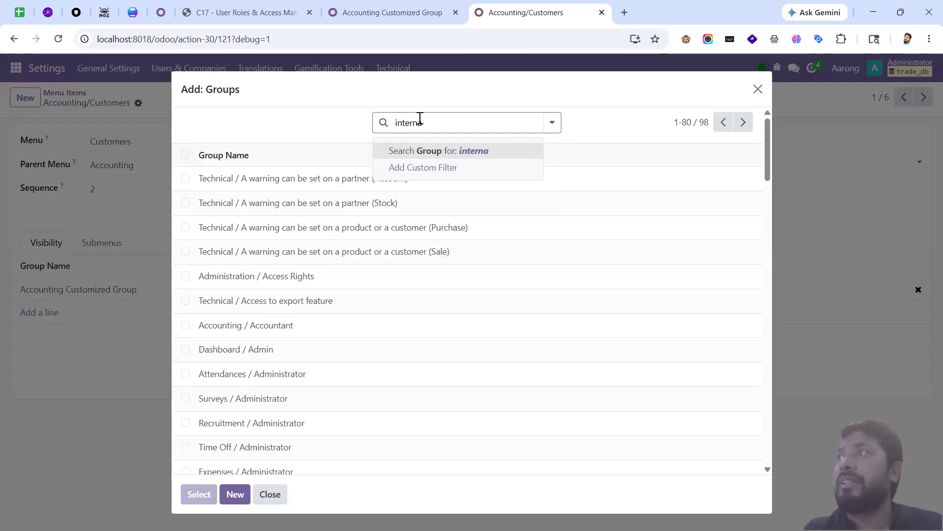
key("BackSpace")
key("BackSpace")
key("BackSpace")
type("account")
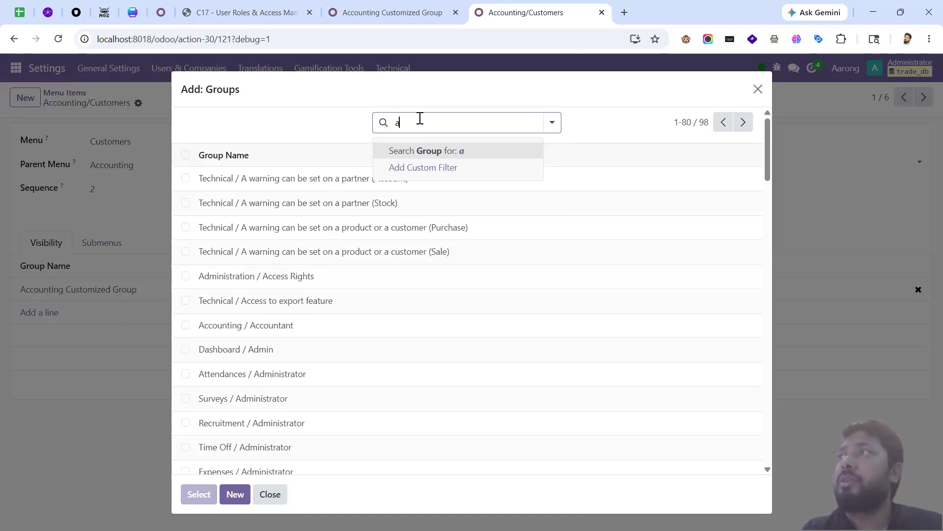
type("ing")
key("Return")
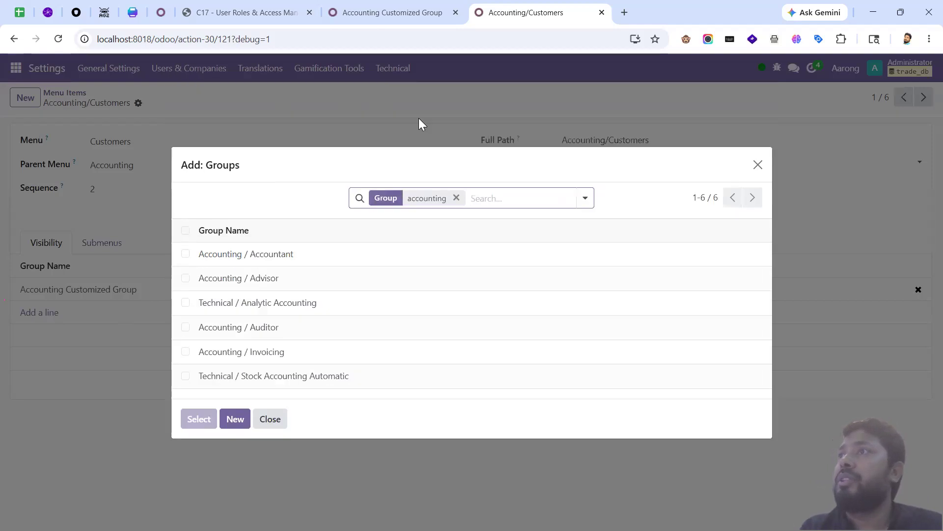
left_click(185, 351)
left_click(198, 419)
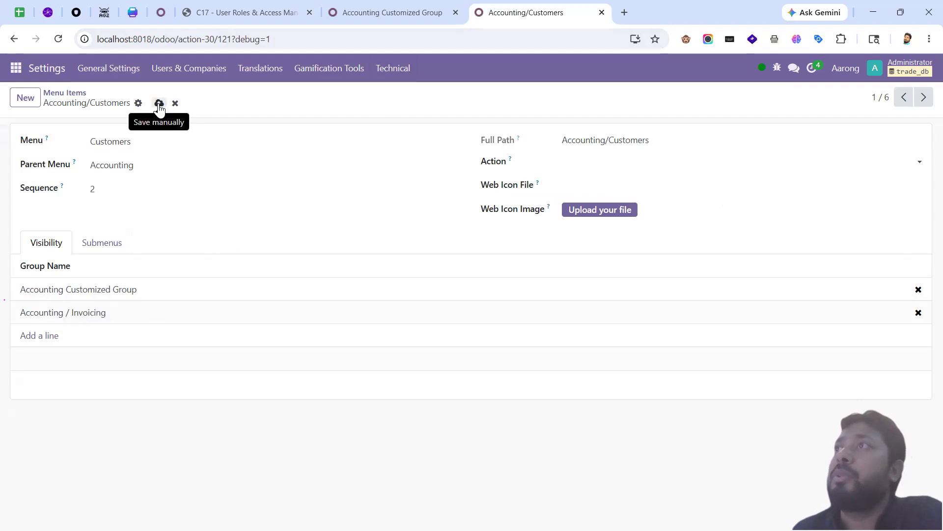
left_click(194, 70)
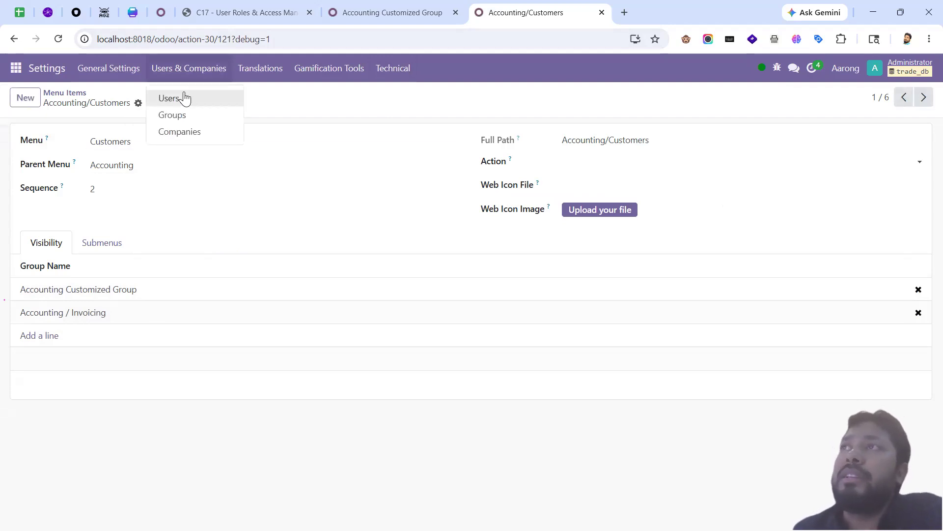
middle_click(186, 98)
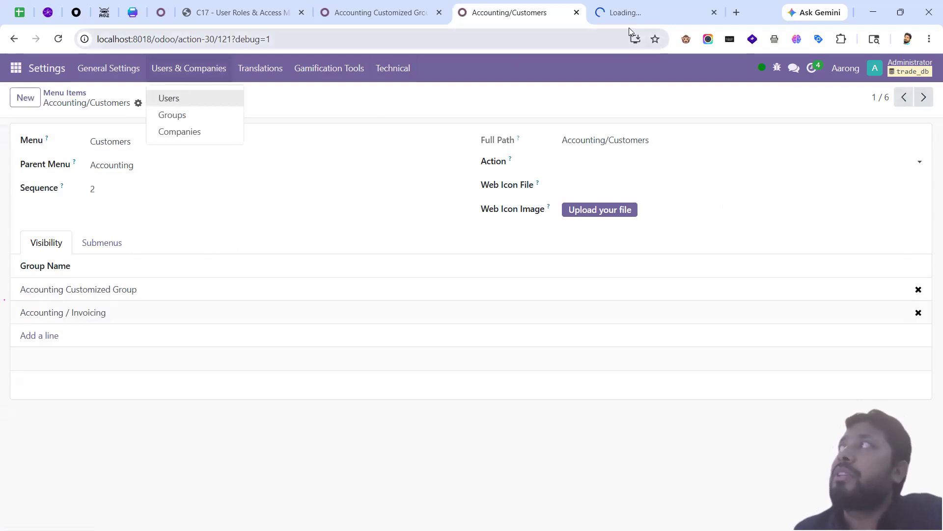
left_click(618, 16)
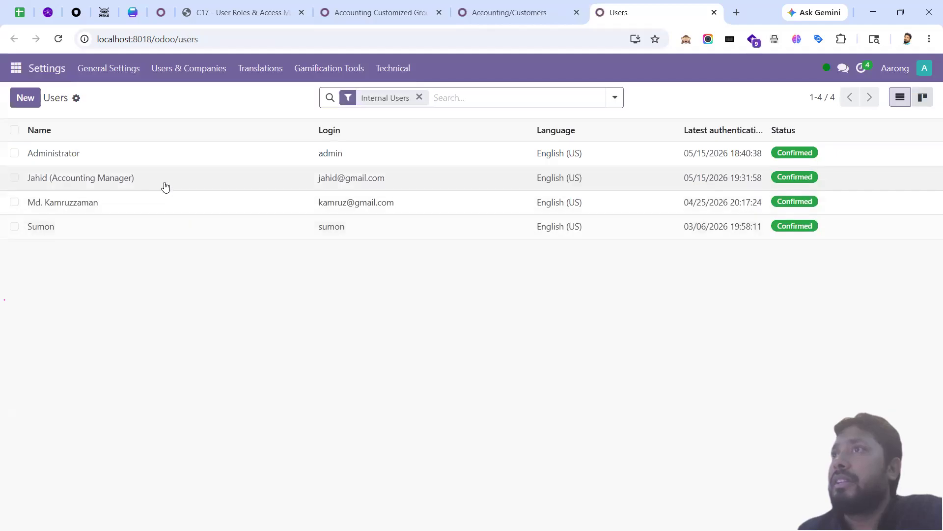
left_click(165, 186)
scroll(564, 268, "down", 3)
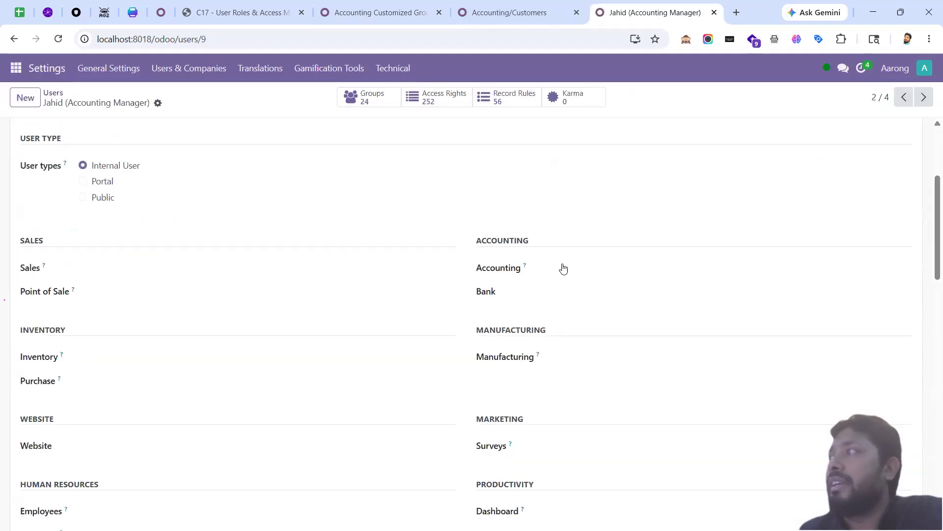
left_click(564, 268)
left_click(565, 271)
left_click(565, 271)
left_click(565, 270)
left_click(565, 271)
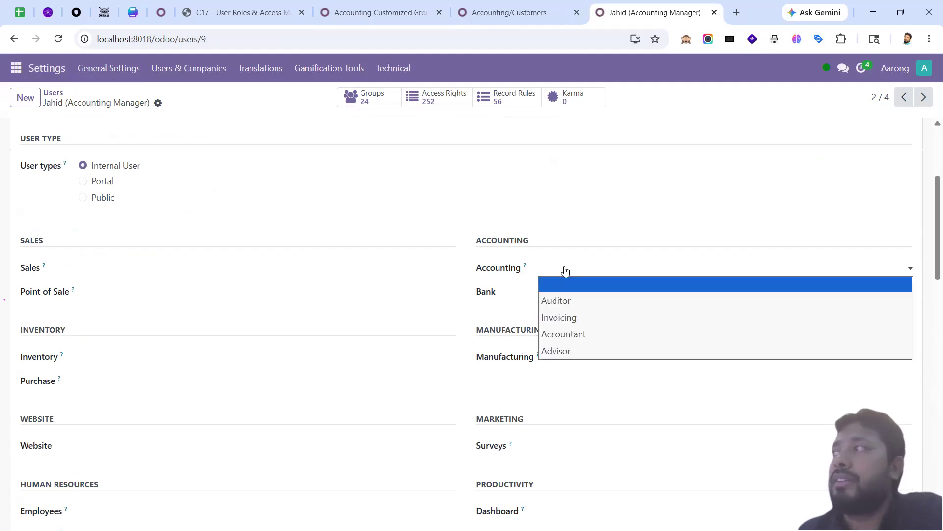
left_click(565, 270)
left_click(565, 270)
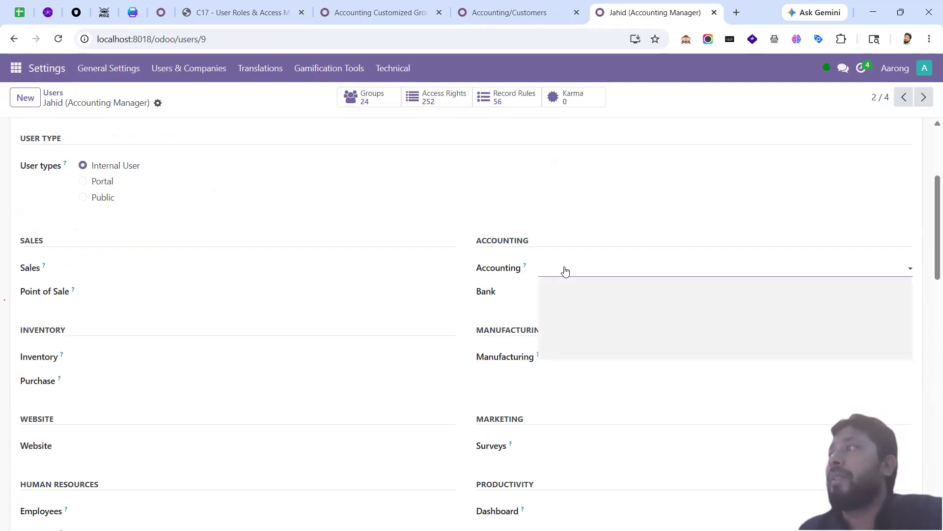
left_click(565, 271)
left_click(495, 11)
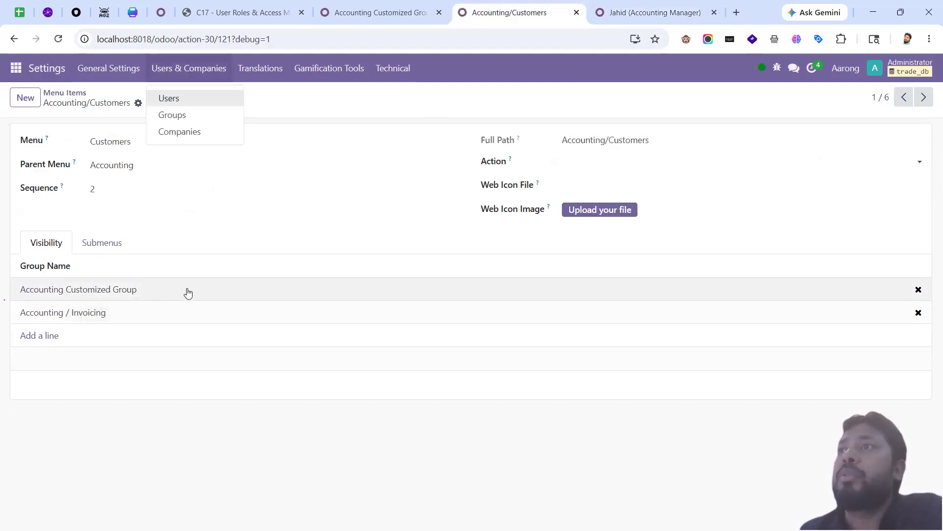
left_click(142, 224)
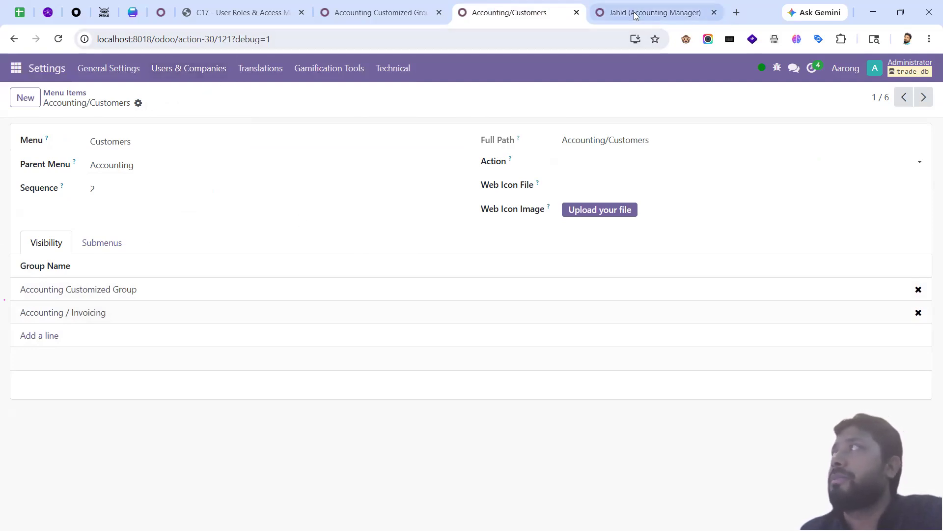
left_click(653, 12)
left_click(574, 272)
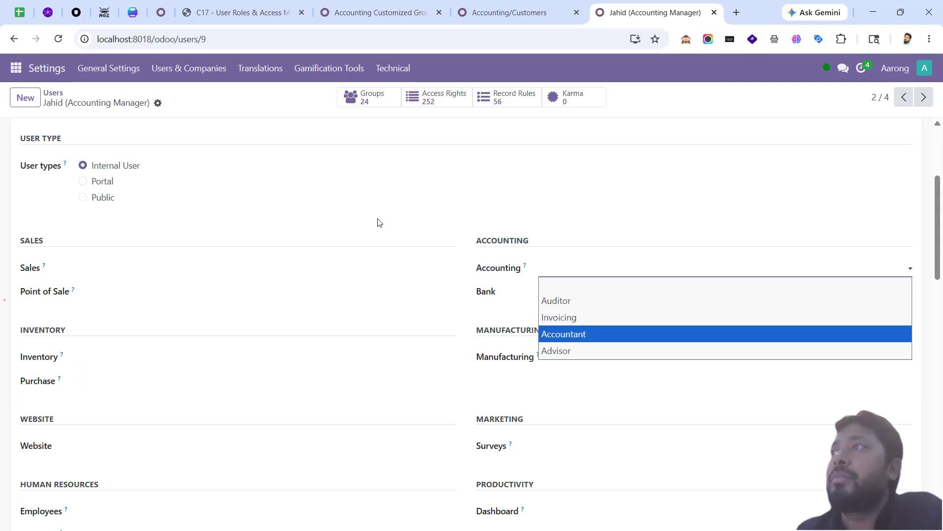
left_click(252, 255)
left_click(108, 270)
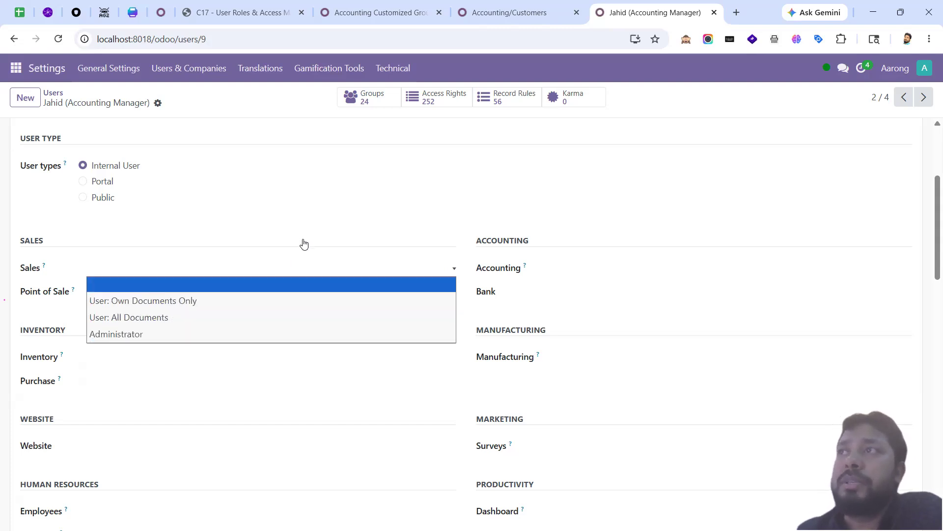
left_click(274, 248)
left_click(123, 267)
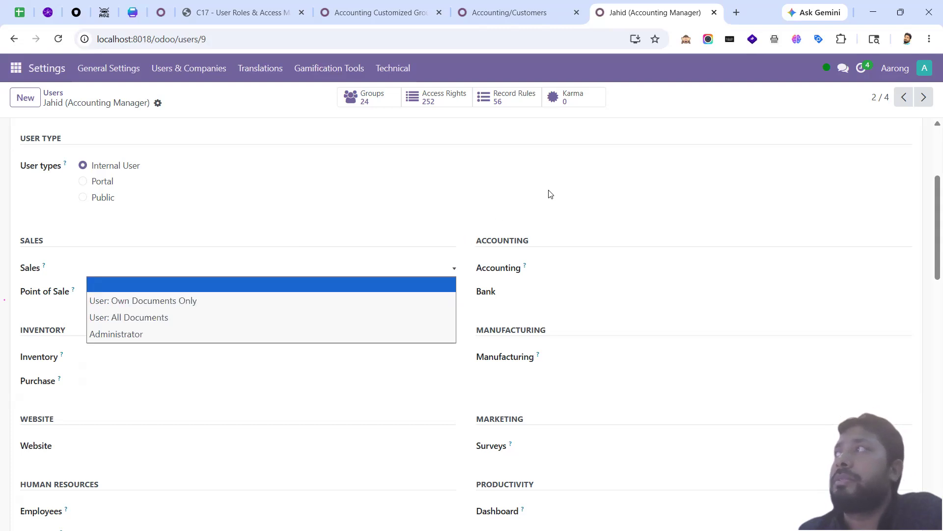
left_click(565, 162)
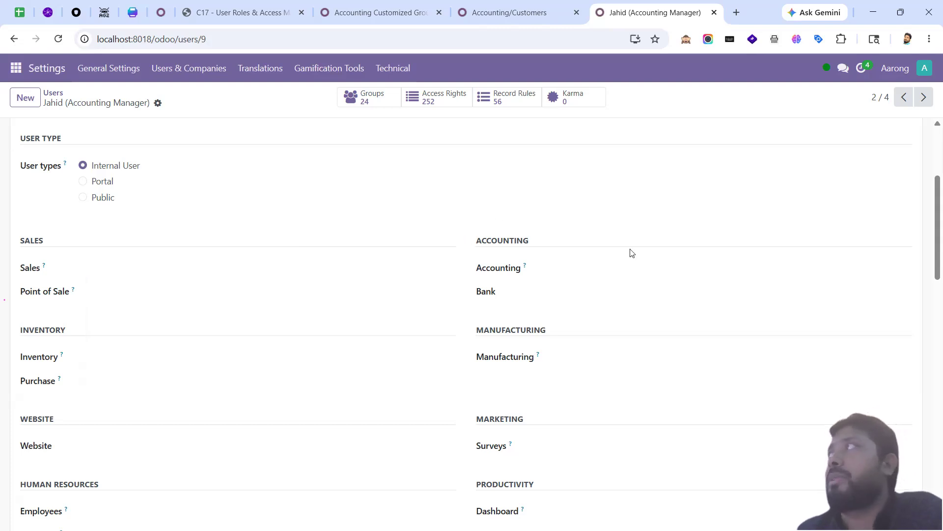
left_click(714, 13)
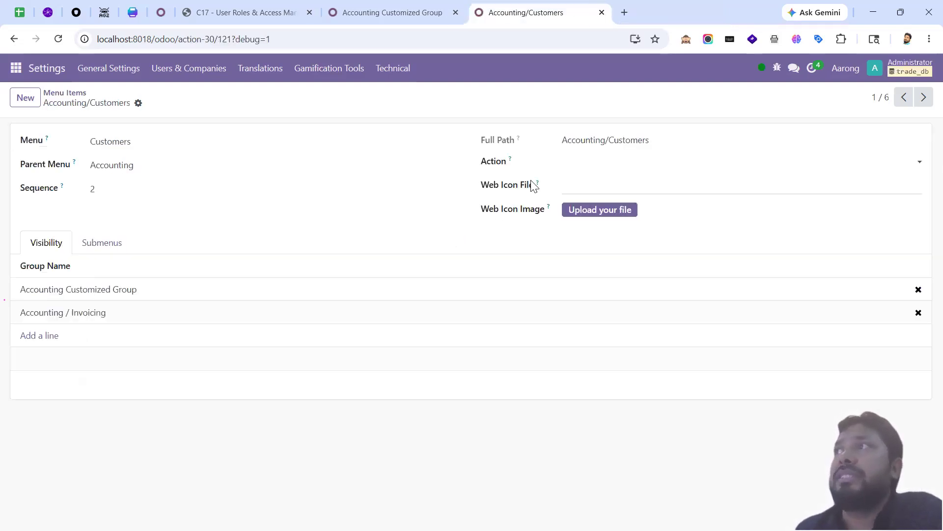
left_click(387, 15)
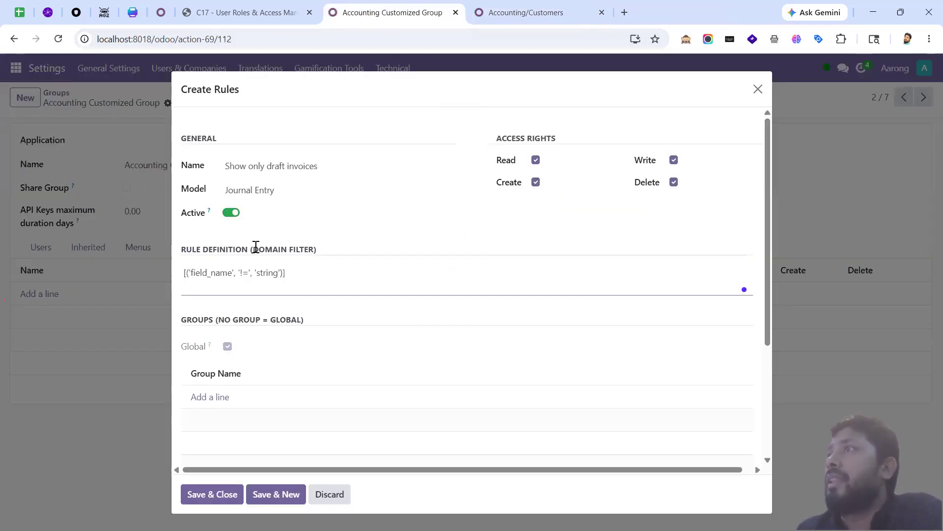
Step: Clear and restore the rule name, then close the Create Rules dialog without saving
triple_click(269, 165)
key("ctrl+c")
key("BackSpace")
key("ctrl+z")
left_click(759, 89)
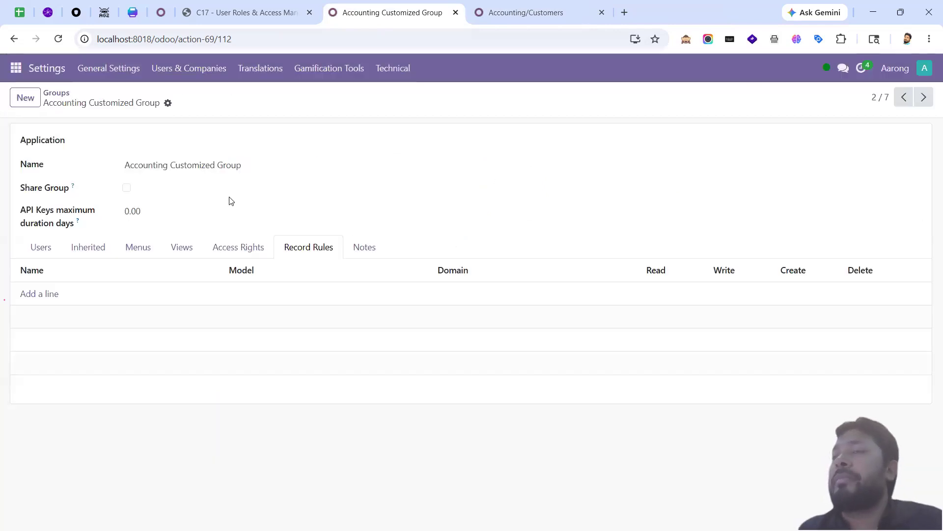
Step: Browse the group's Users, Menus, Access Rights and Record Rules tabs, then open the Add: Rules picker
left_click(44, 248)
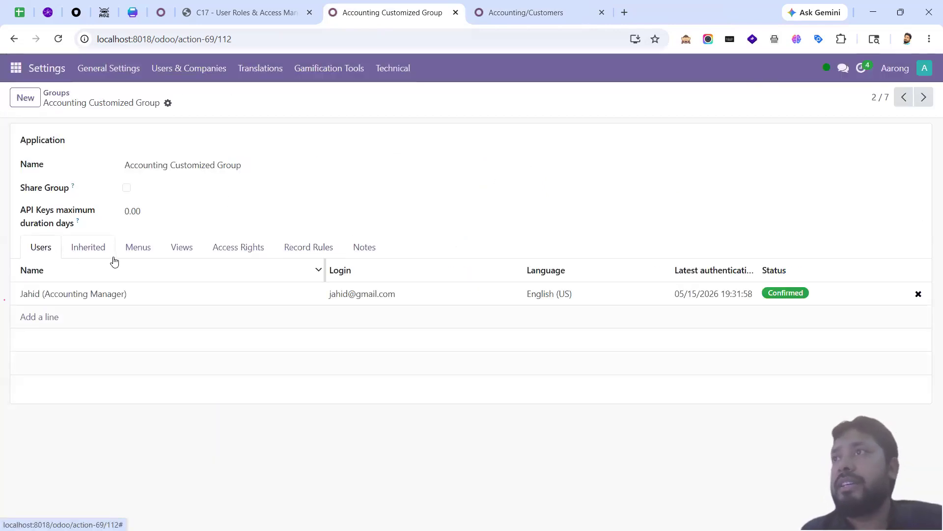
left_click(138, 249)
left_click(228, 256)
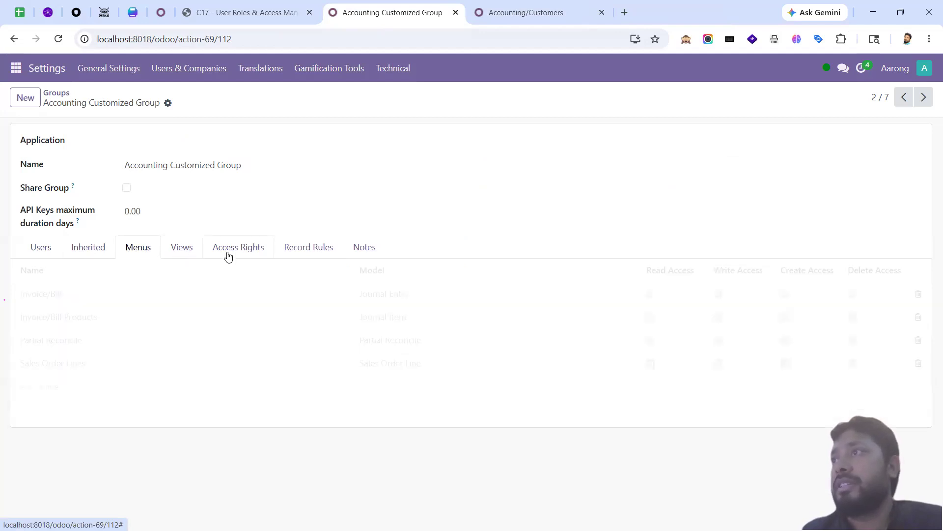
left_click(304, 250)
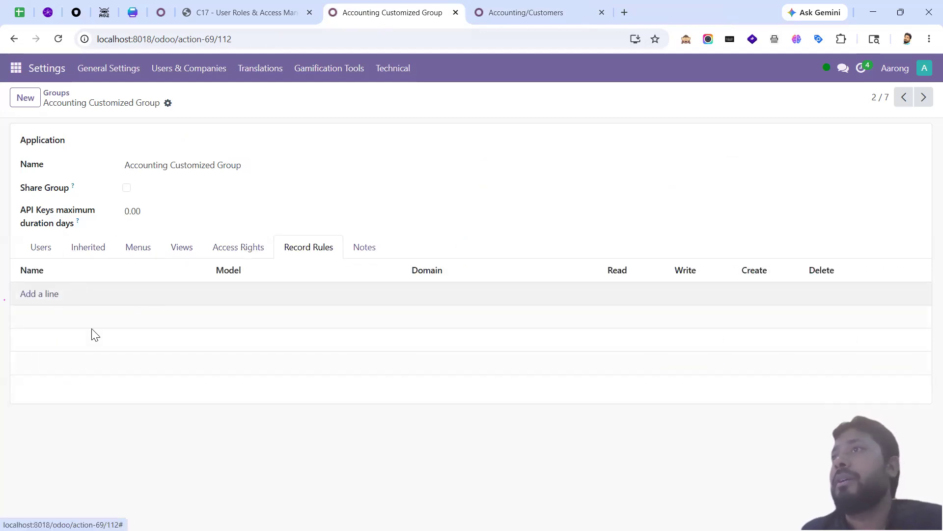
left_click(124, 364)
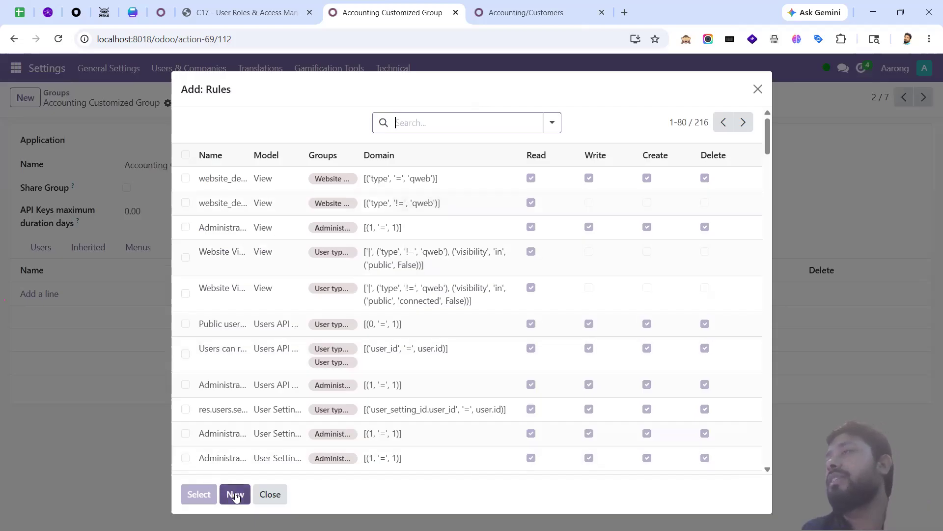
Step: Create a new rule named 'Show only draft invoices' on the Journal Entry model
left_click(235, 495)
key("ctrl+v")
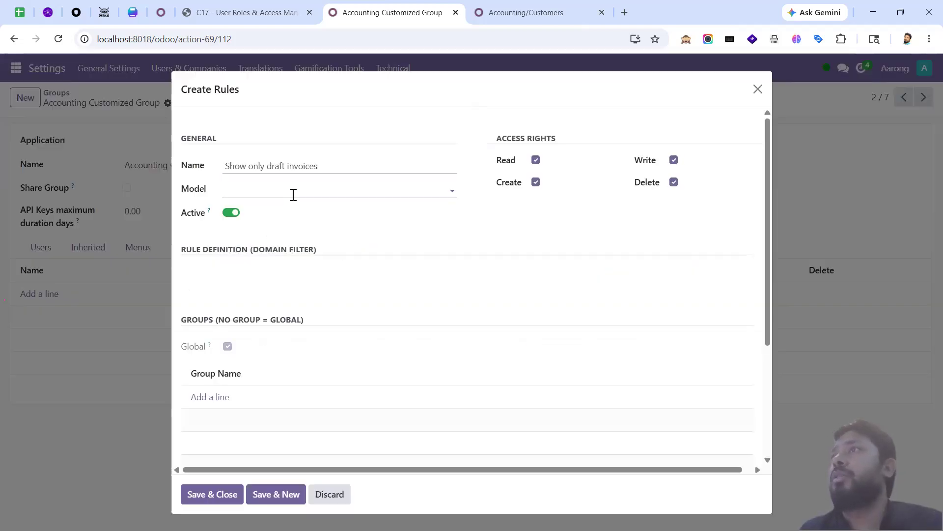
left_click(293, 194)
type("account.p")
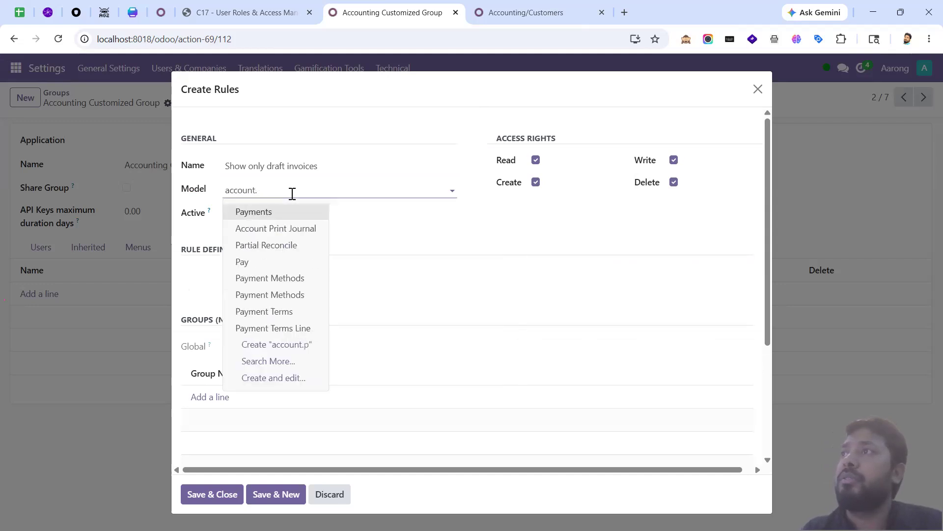
type("move")
key("Return")
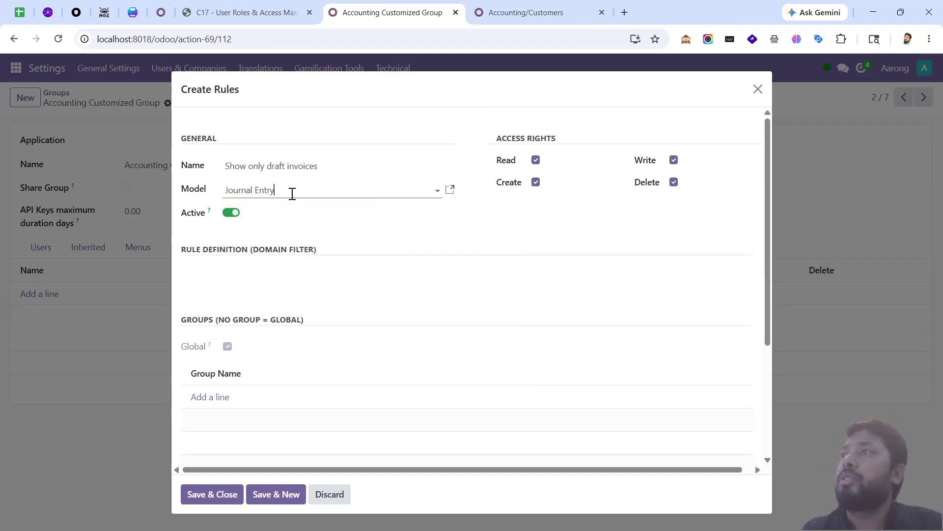
Step: Paste the domain example from the course notes into the rule definition
left_click(274, 13)
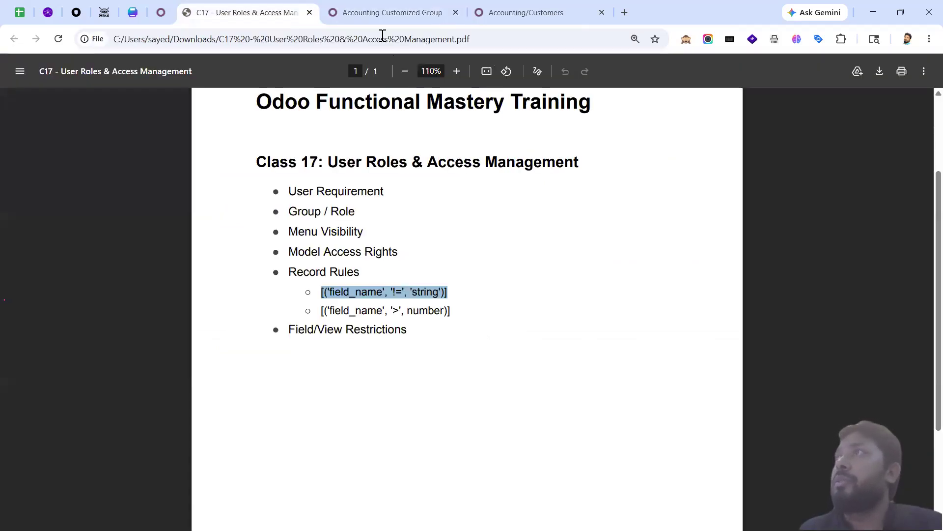
left_click(378, 13)
type("[('field_name', '!=', 'string')]")
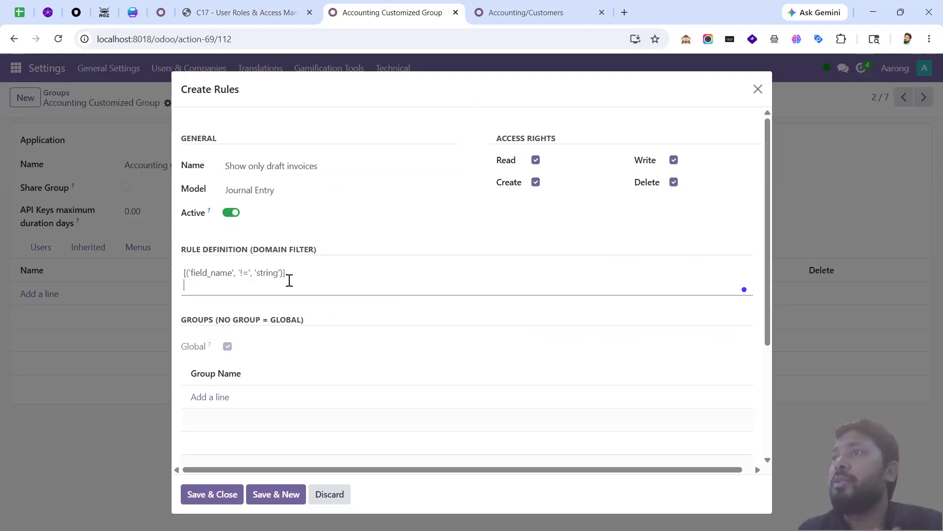
left_click(522, 13)
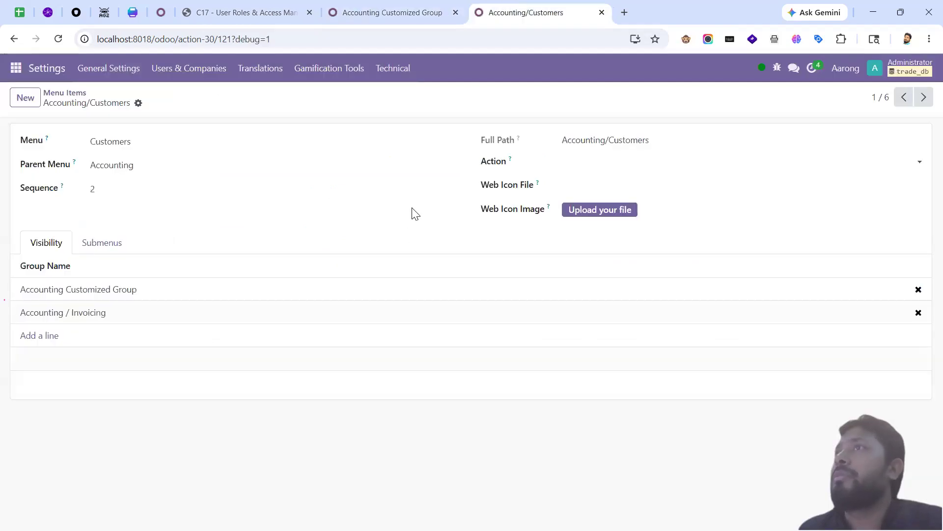
Step: Open the Accounting app and check which entries the Customers menu lists
left_click(17, 67)
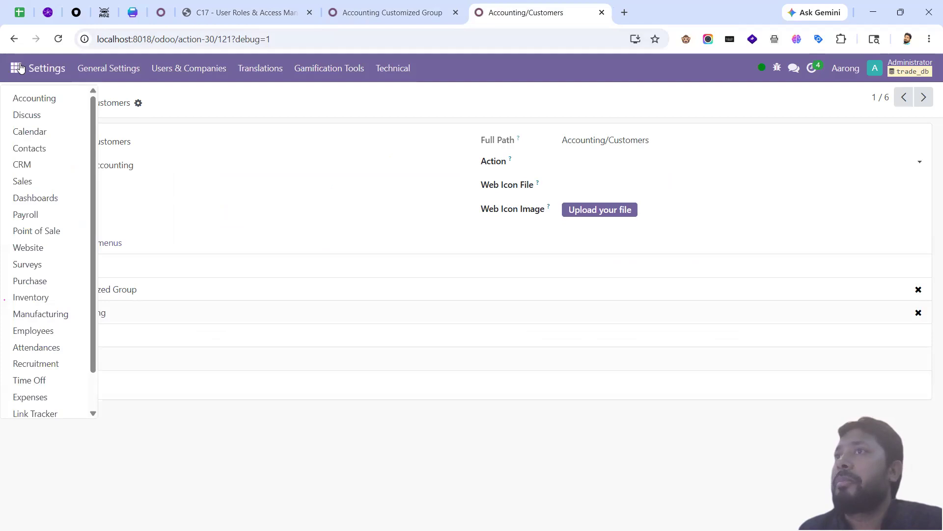
left_click(58, 99)
left_click(59, 42)
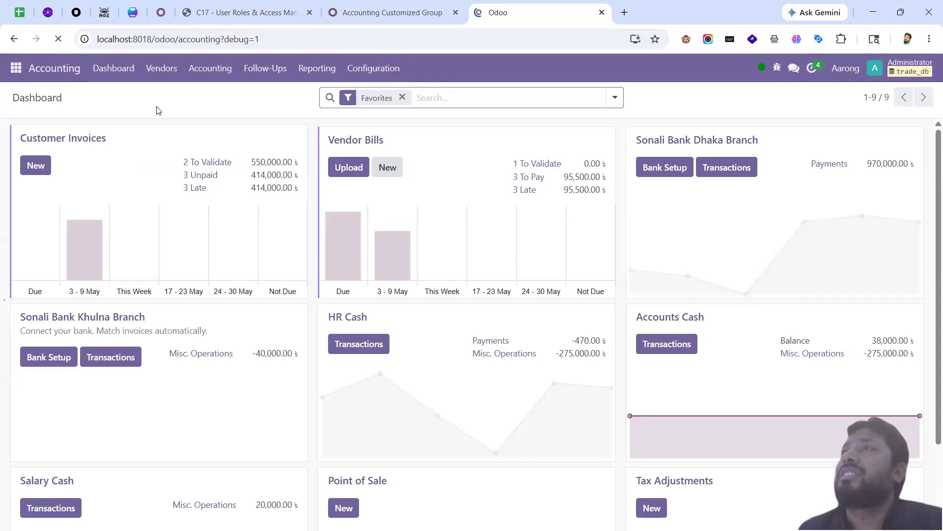
left_click(163, 74)
left_click(172, 71)
left_click(172, 71)
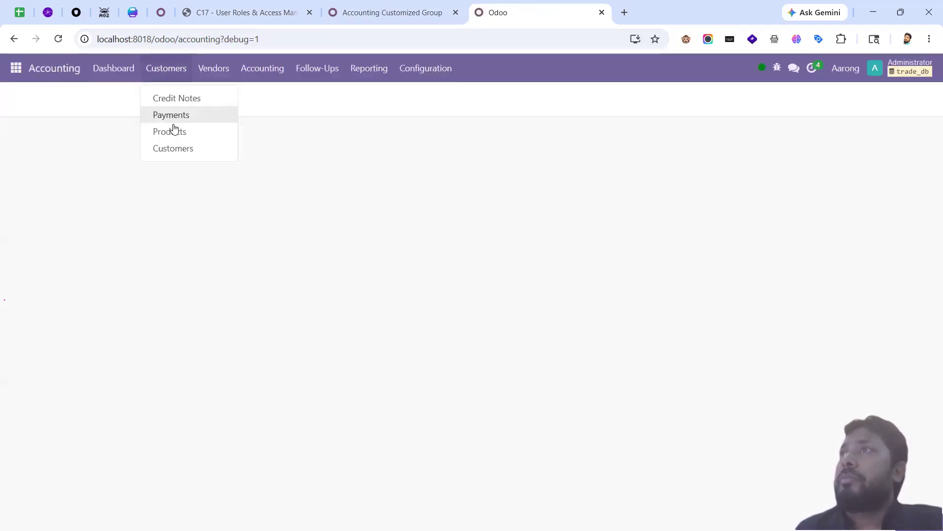
left_click(171, 69)
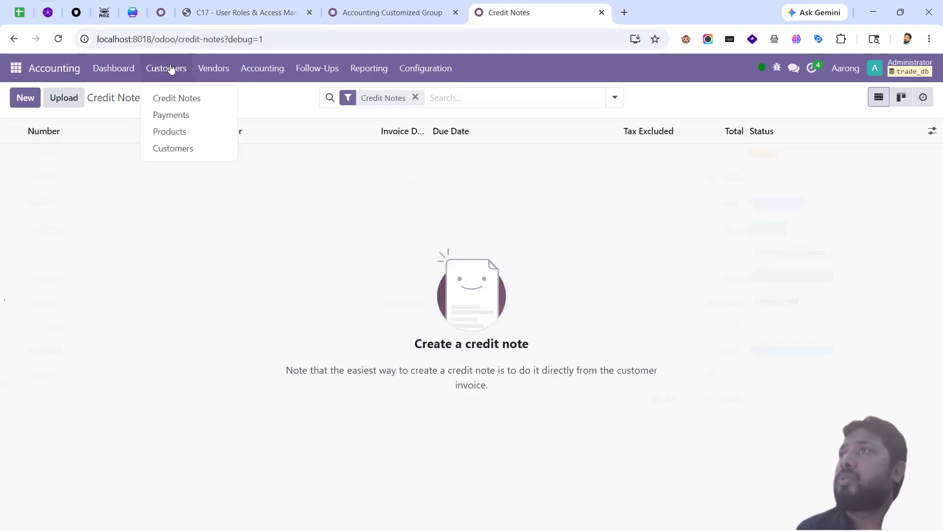
left_click(171, 70)
Step: Go to Settings > Technical > Menu Items and filter the list by 'invoice'
left_click(20, 68)
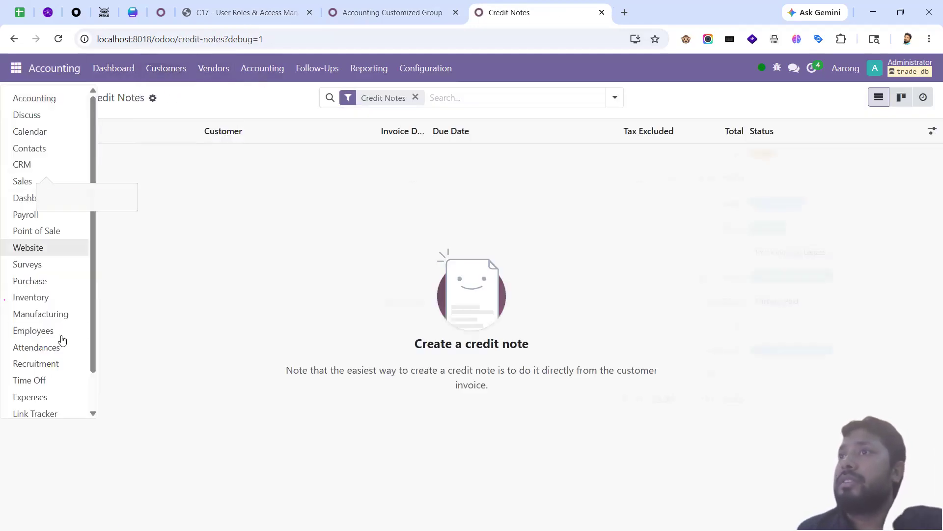
scroll(64, 400, "down", 2)
left_click(74, 408)
left_click(396, 69)
scroll(464, 373, "down", 5)
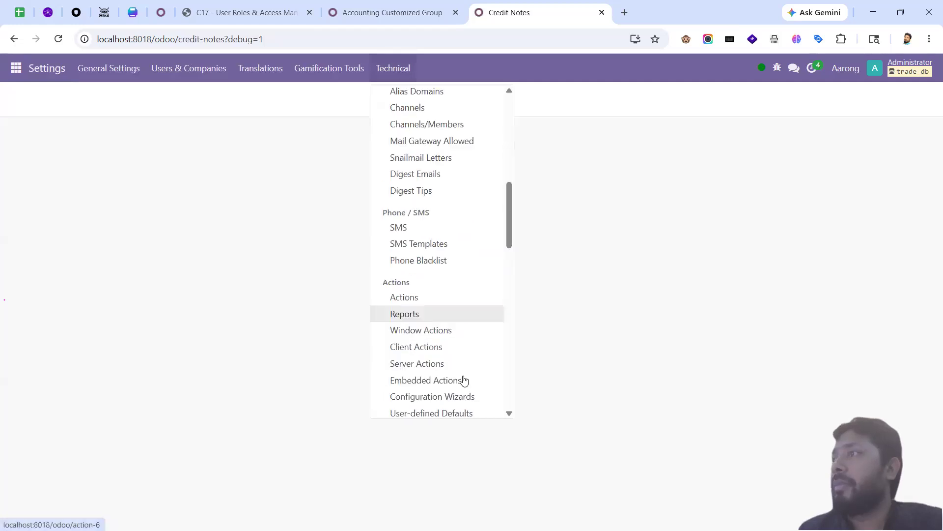
scroll(434, 315, "down", 5)
left_click(433, 304)
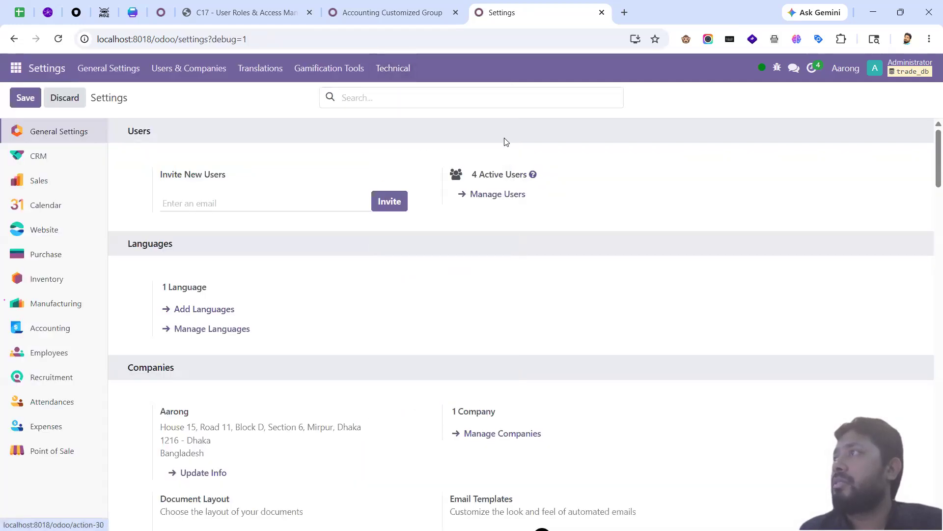
type("invoice")
key("Return")
Step: Open the Accounting/Customers/Invoices menu item and search its group picker for 'invoice'
left_click(150, 178)
left_click(40, 315)
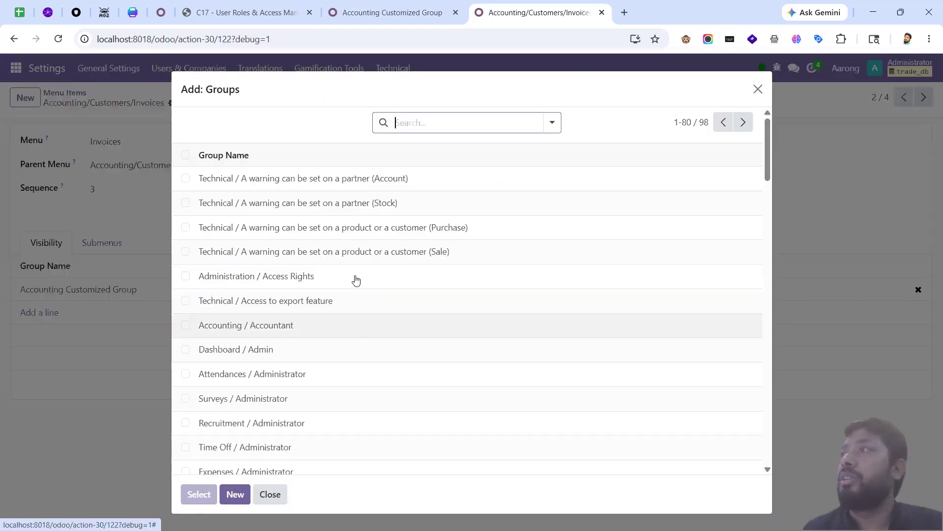
left_click(426, 120)
type("inb")
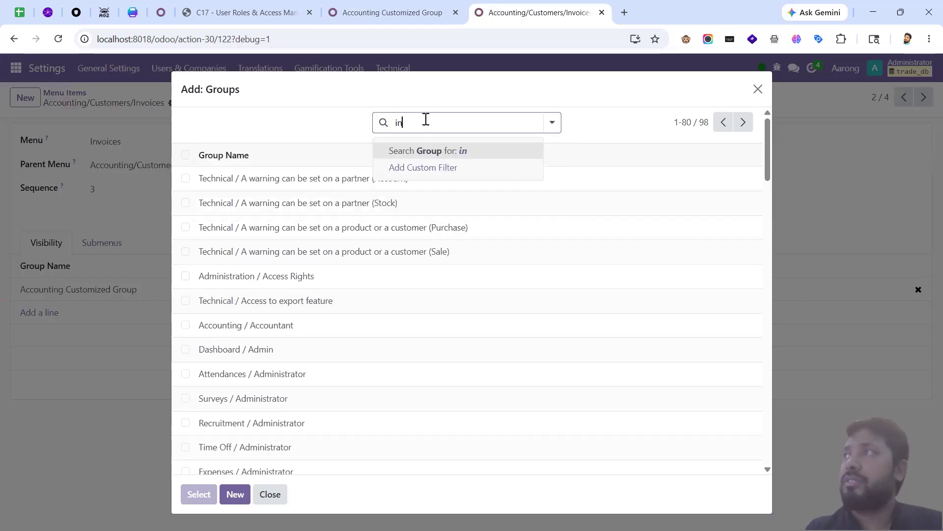
key("BackSpace")
type("bv")
key("BackSpace")
key("BackSpace")
type("voice")
key("Return")
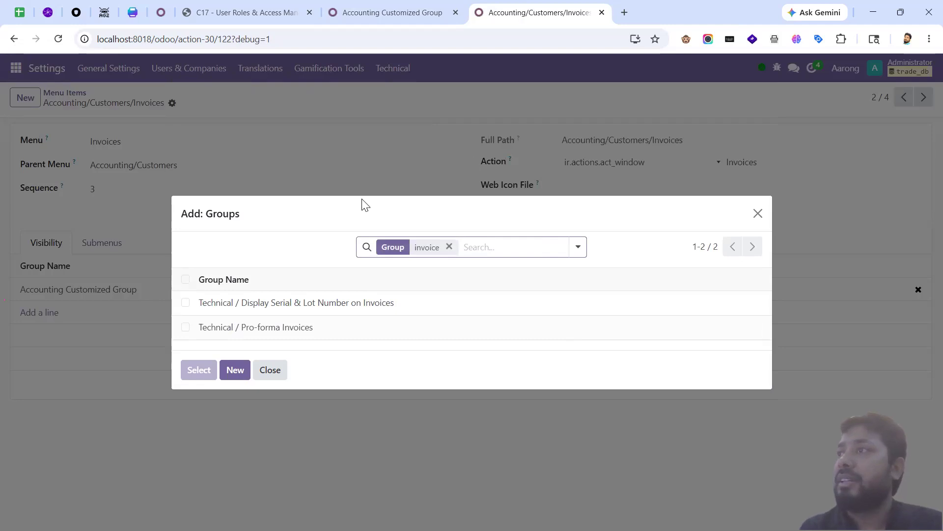
Step: Search groups for 'account' and add Accounting / Invoicing to the menu's visibility
left_click(449, 246)
type("inv")
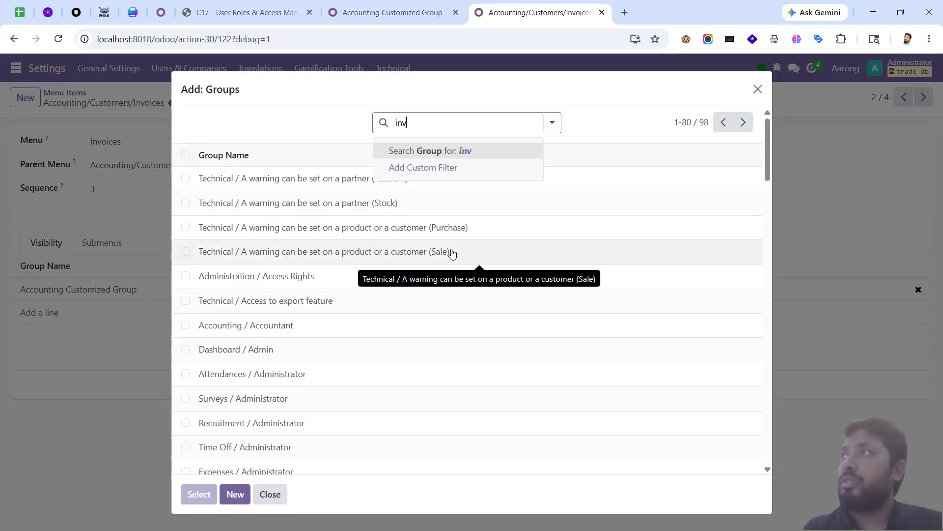
type("v")
key("BackSpace")
key("BackSpace")
key("BackSpace")
type("account")
key("Return")
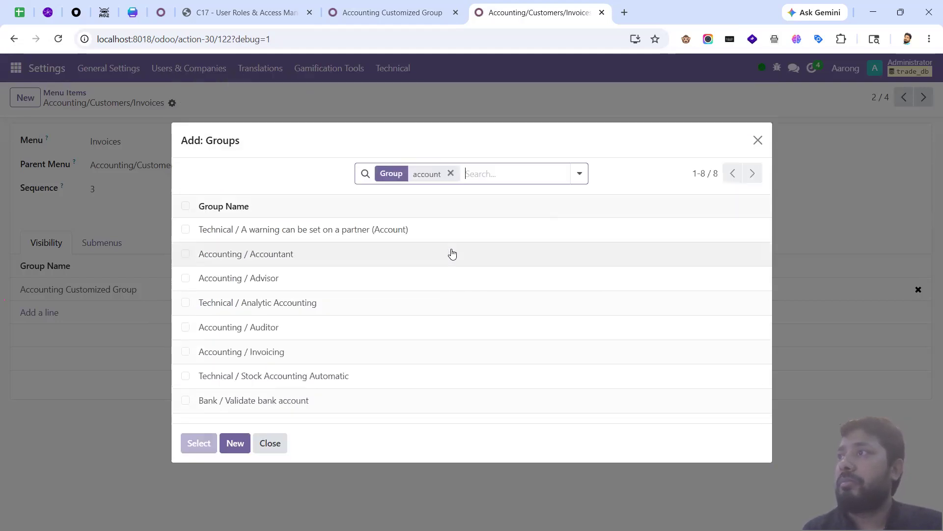
left_click(185, 351)
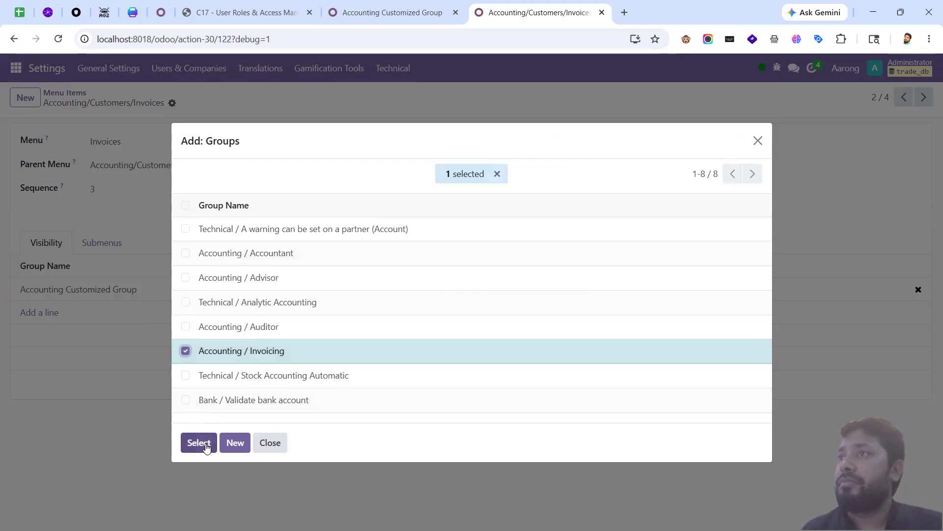
left_click(199, 443)
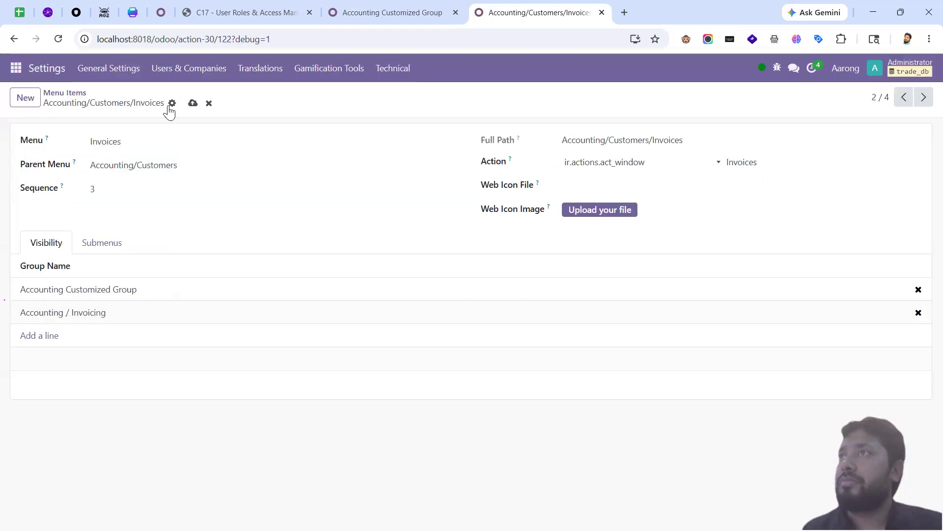
left_click(12, 75)
left_click(25, 100)
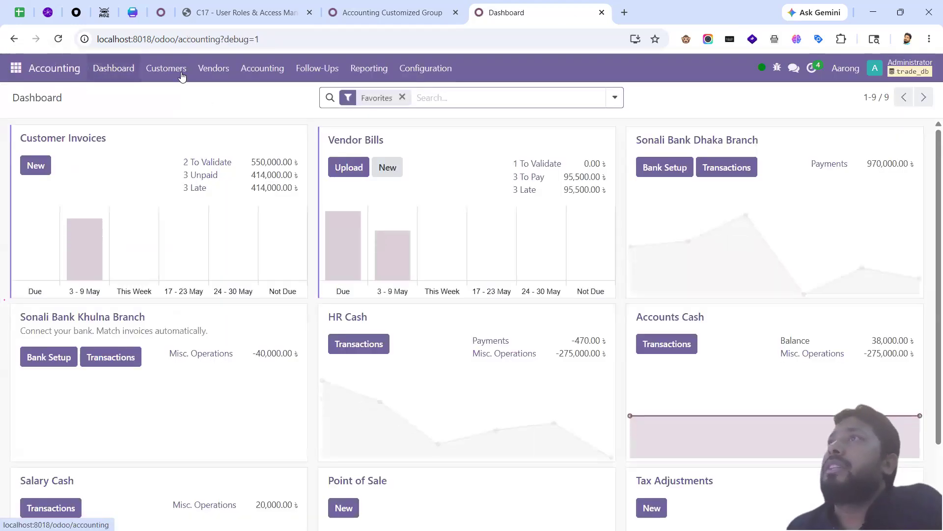
Step: Reload so the Customers menu lists Invoices, then open the Invoices list
left_click(182, 76)
left_click(187, 142)
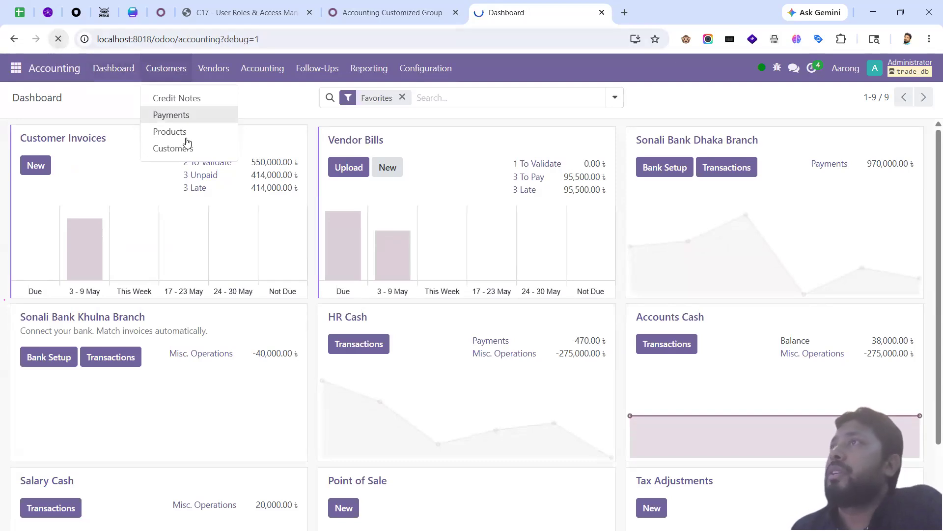
left_click(175, 74)
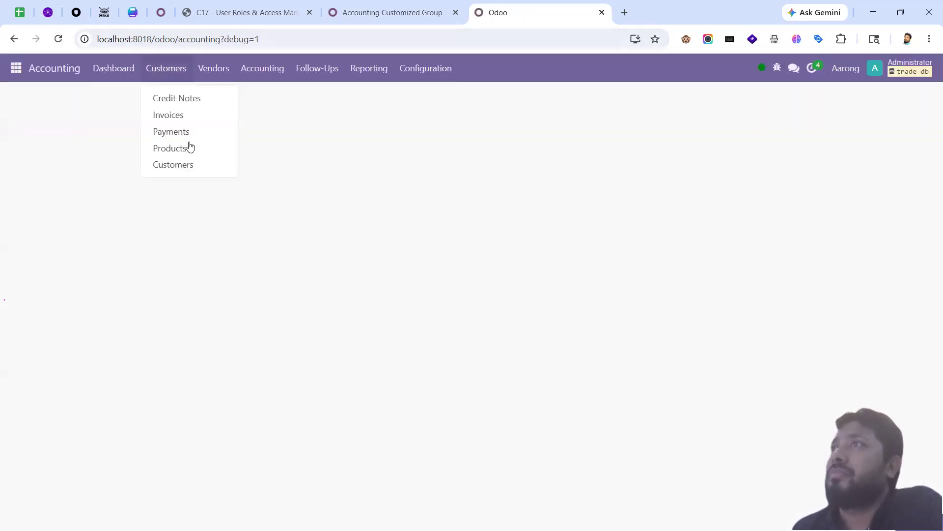
left_click(184, 118)
Step: Return to the unsaved rule and examine the placeholder field name and value in its domain
left_click(427, 17)
double_click(220, 271)
double_click(261, 273)
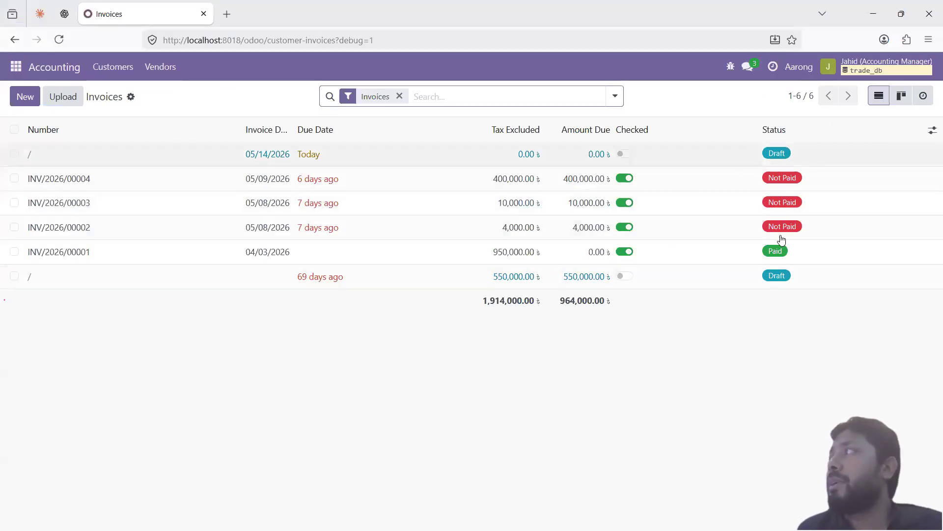
key("alt+Tab")
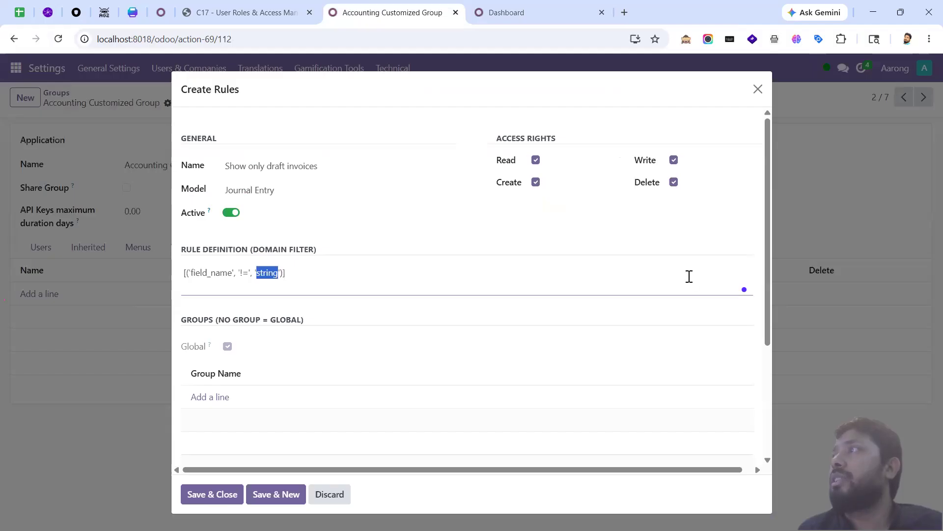
Step: Look up Journal Entry's state fields through Debug > Fields, then go back to the Invoices list
left_click(301, 275)
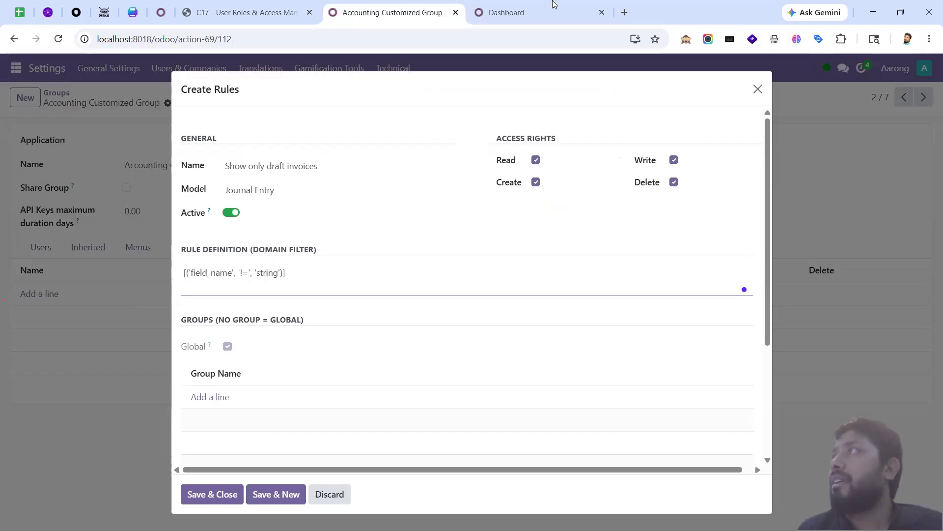
left_click(541, 12)
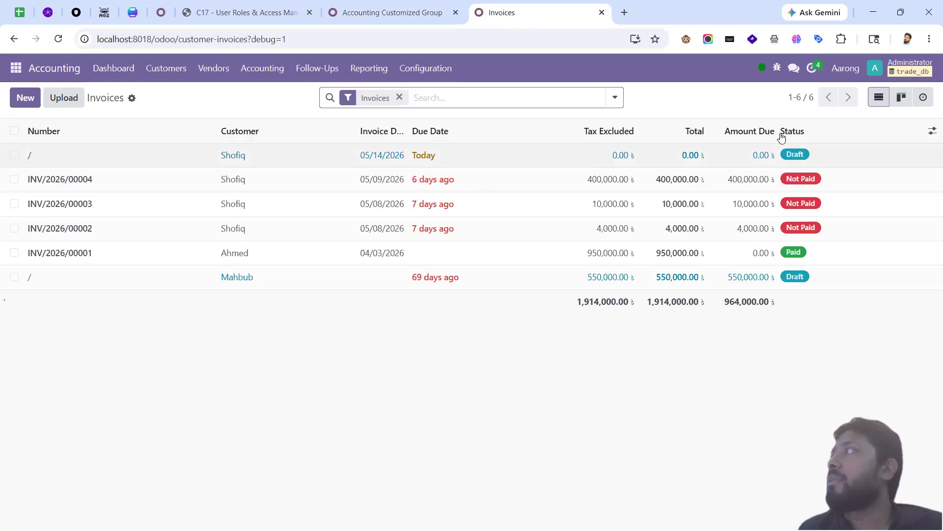
mouse_move(794, 137)
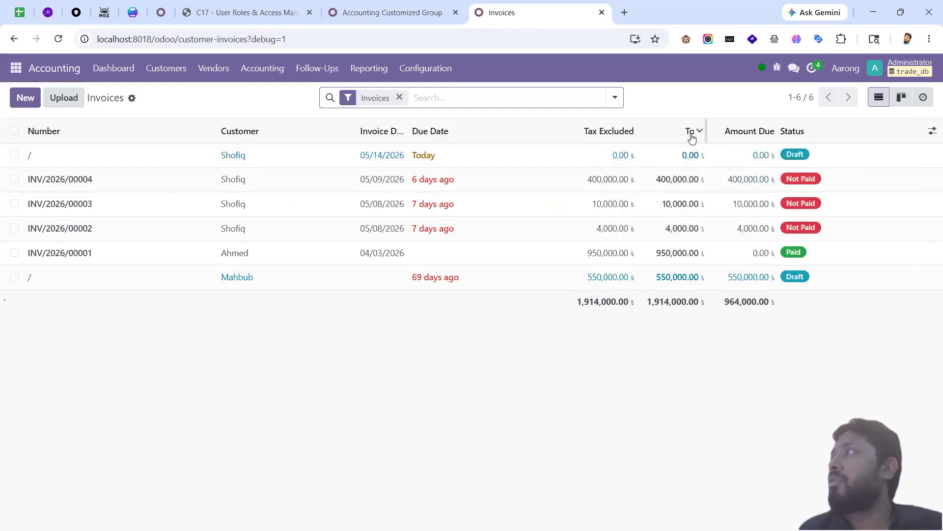
left_click(777, 68)
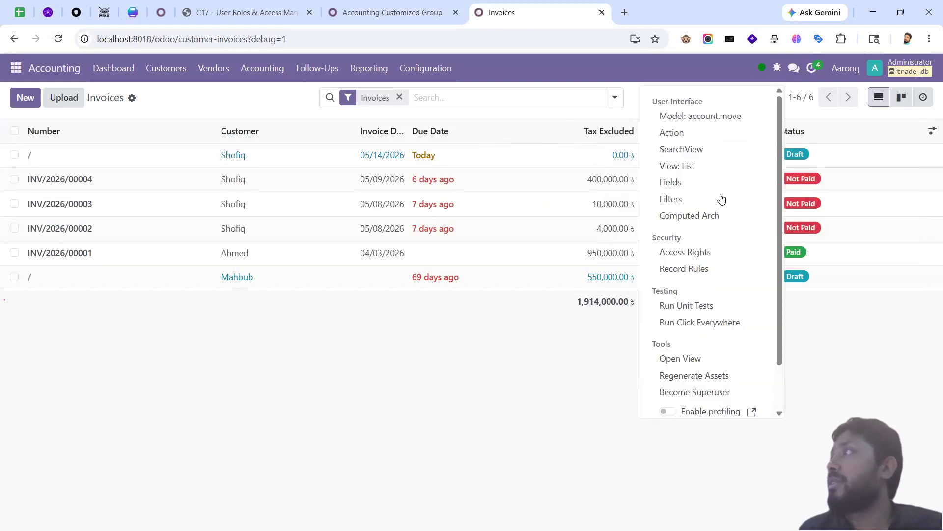
left_click(691, 184)
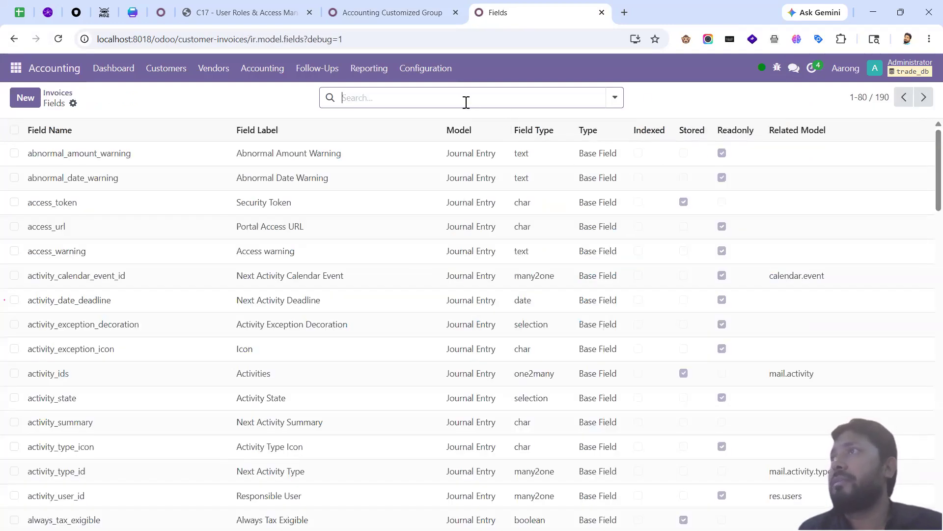
type("state")
key("Return")
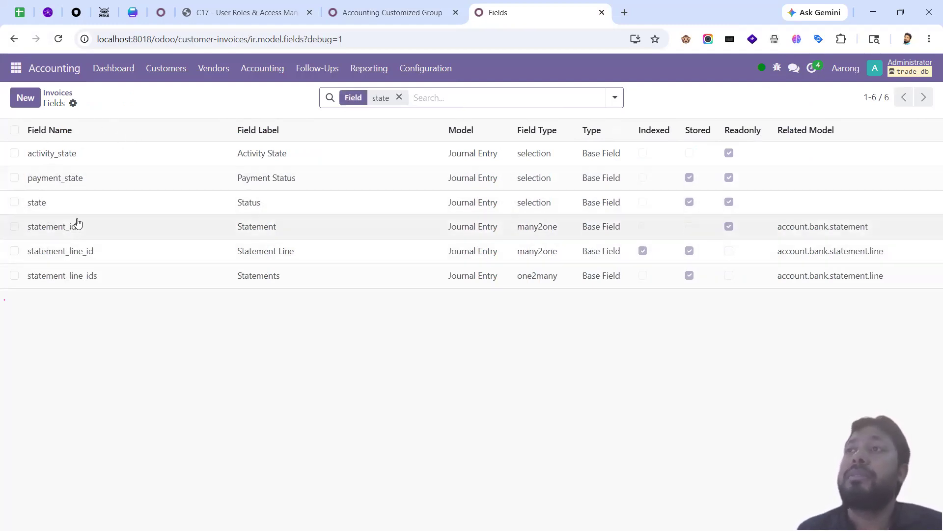
left_click(69, 92)
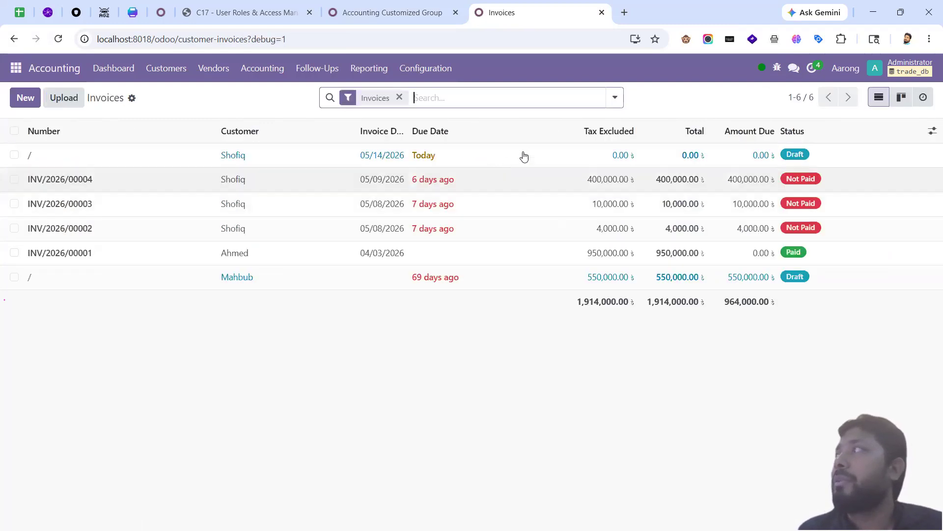
Step: Inspect a draft invoice, then cancel the 550,000.00 draft invoice and reopen it to confirm
left_click(526, 155)
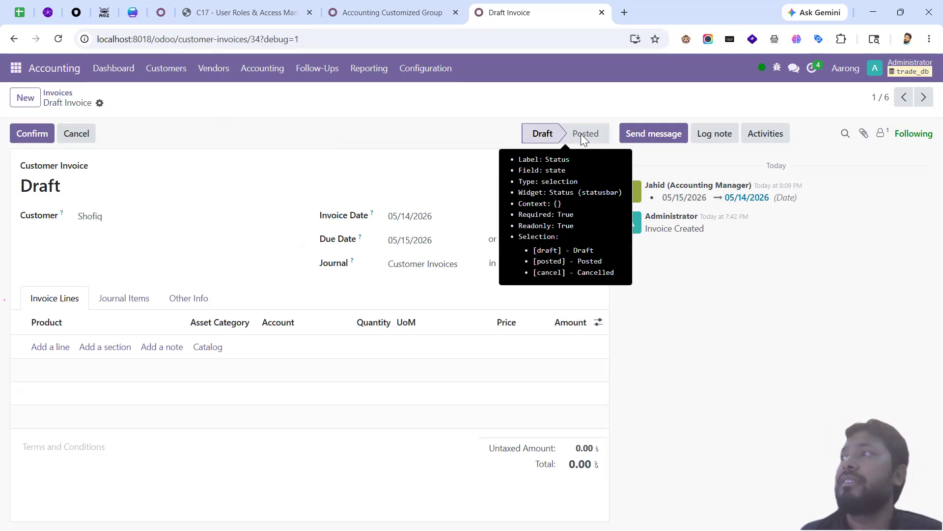
left_click(71, 100)
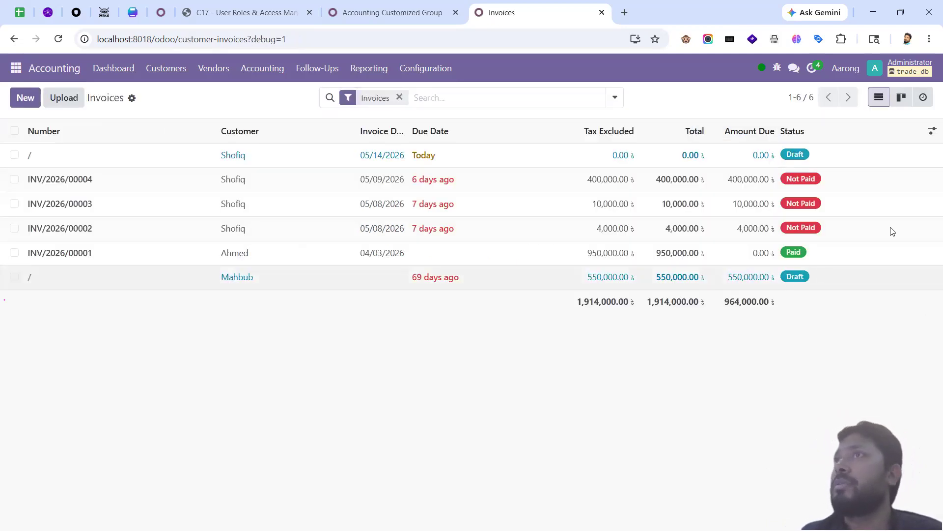
left_click(13, 39)
left_click(71, 139)
left_click(68, 93)
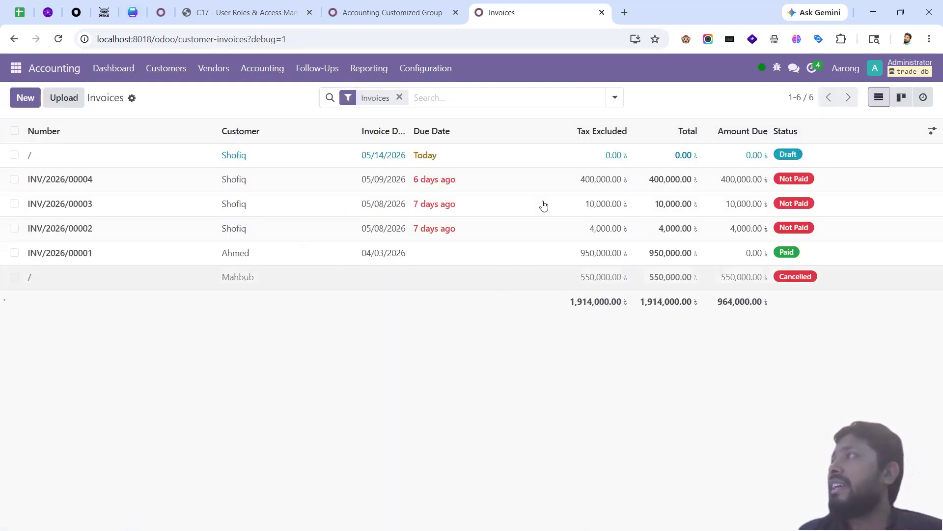
key("alt+Right")
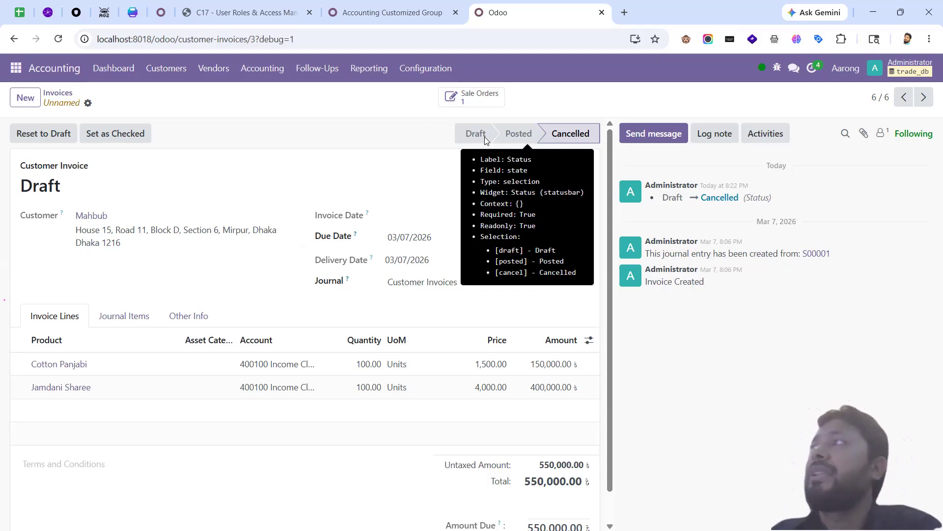
Step: Fill the new rule's domain placeholders with field 'state' and value 'draft'
left_click(396, 18)
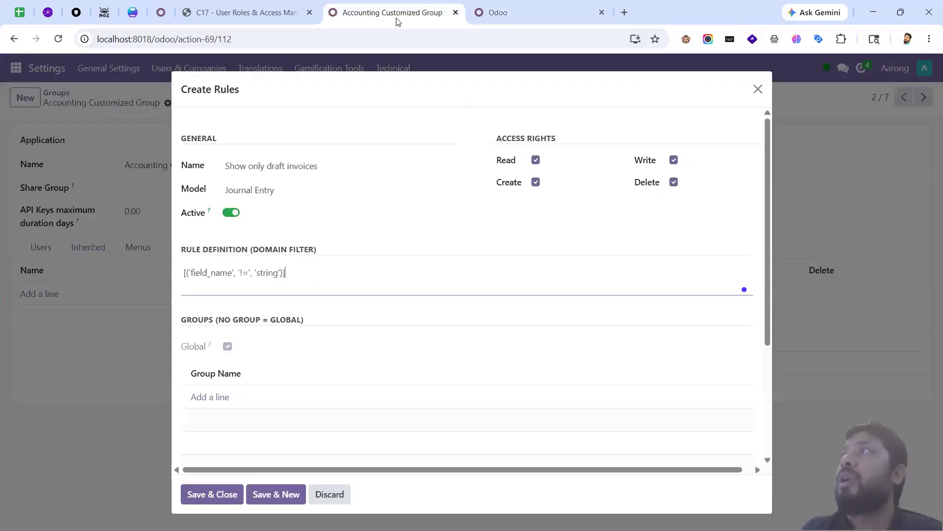
double_click(221, 275)
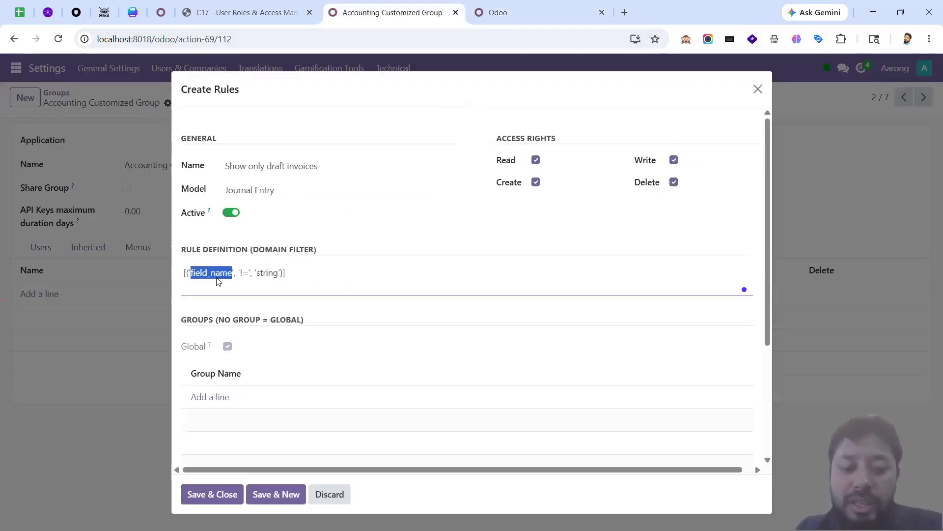
type("state")
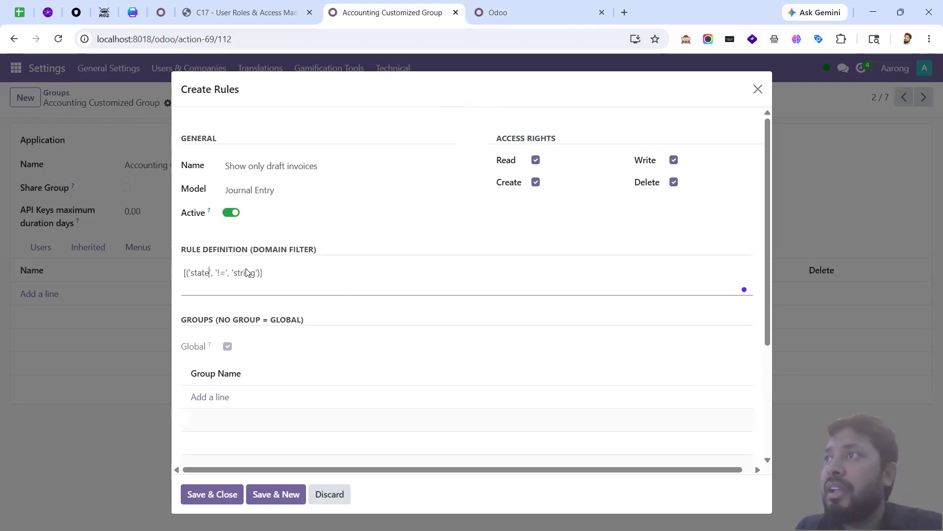
double_click(247, 272)
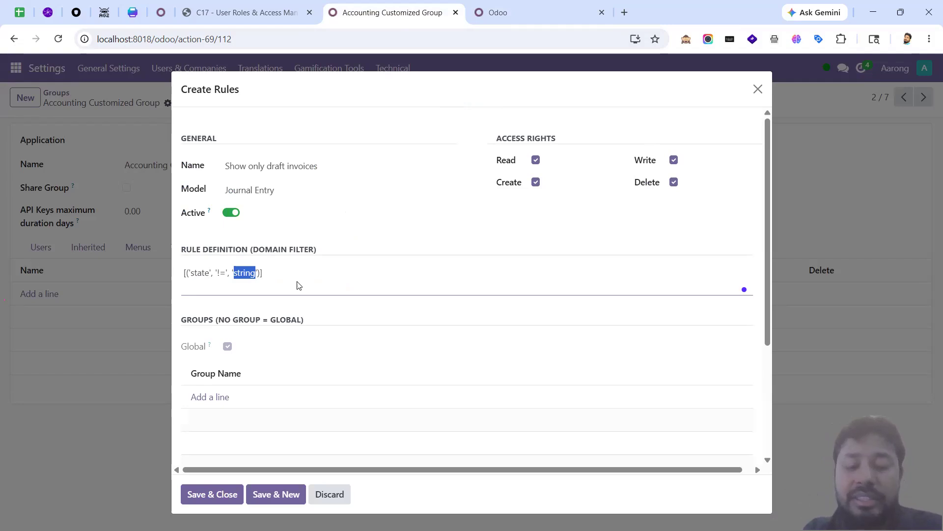
type("draft")
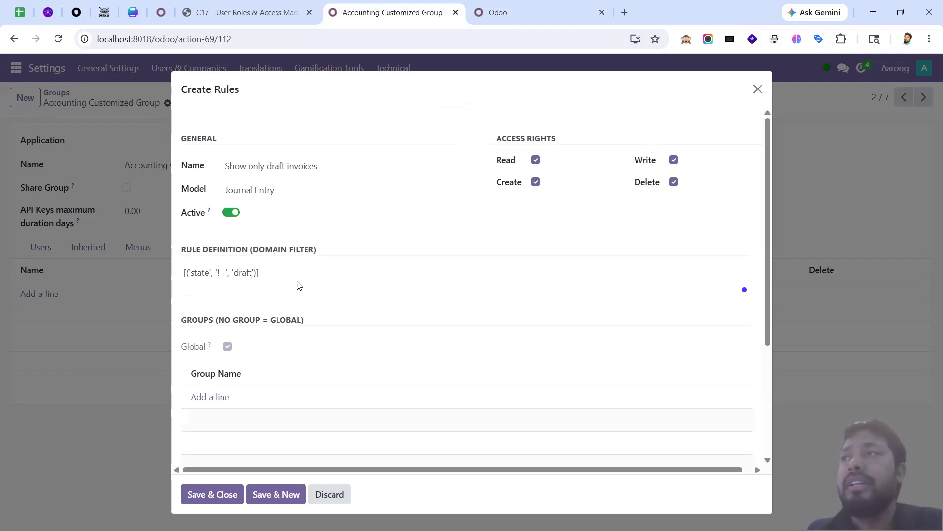
Step: Change the domain operator so it reads [('state', '=', 'draft')] and save the rule
double_click(200, 273)
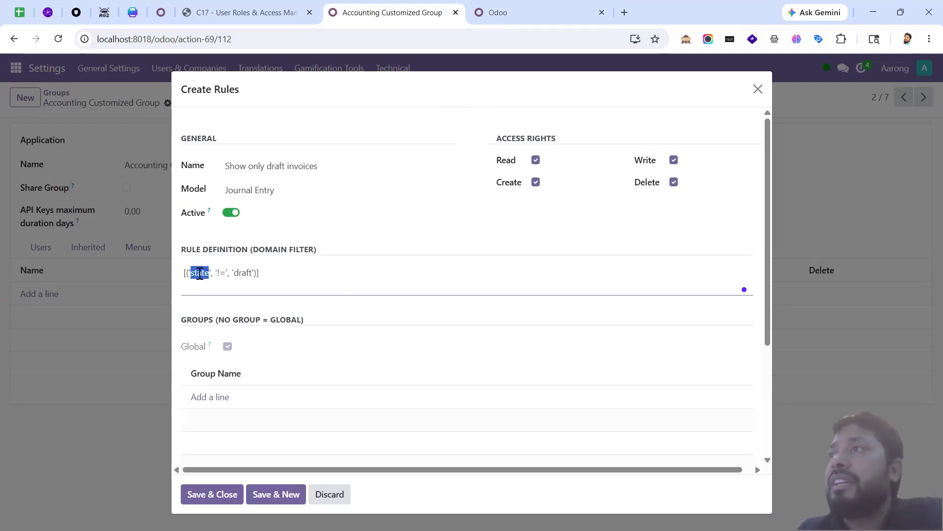
double_click(239, 274)
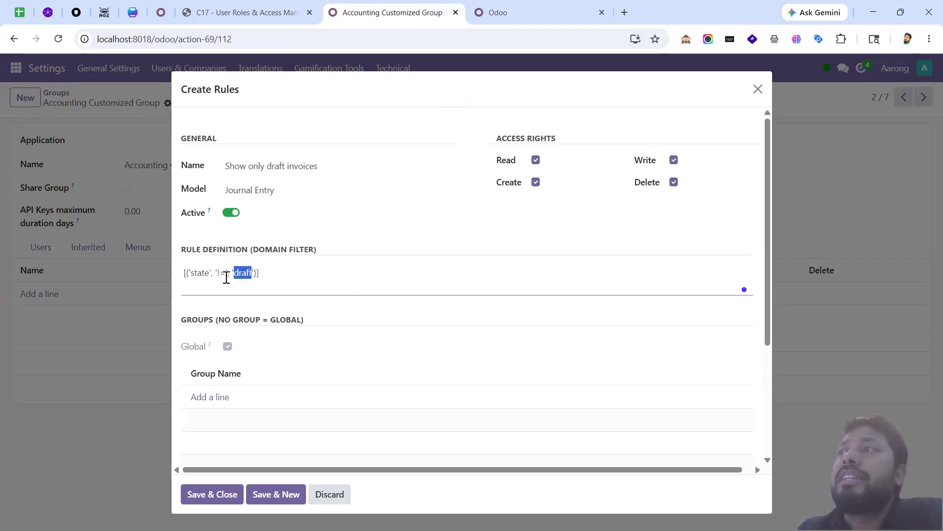
left_click(263, 278)
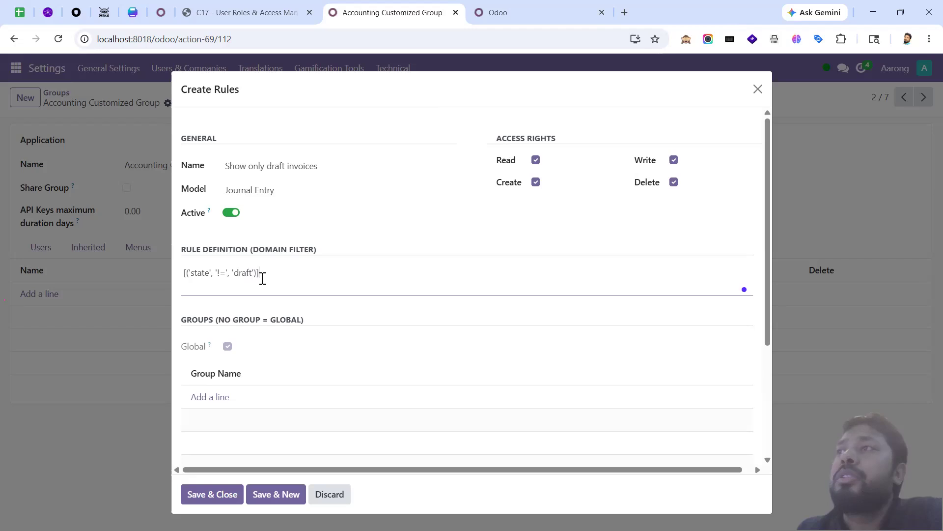
double_click(219, 273)
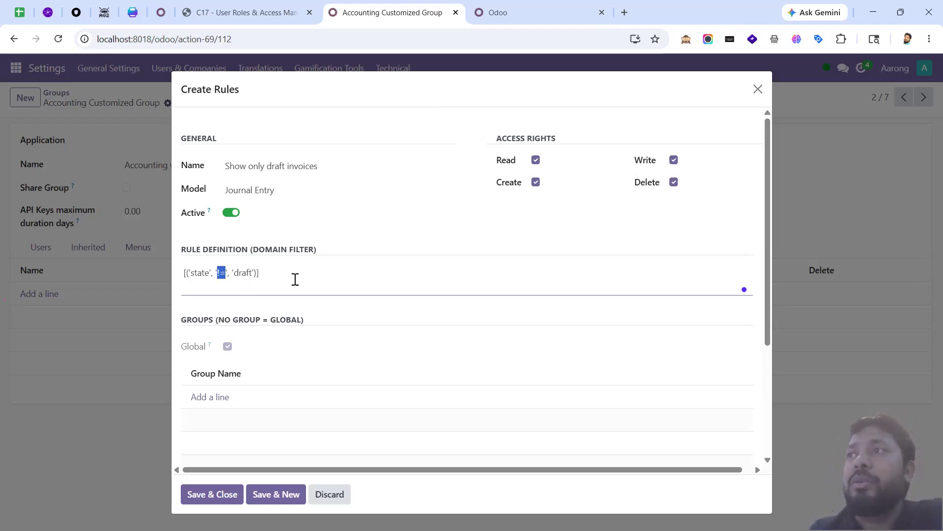
type("=")
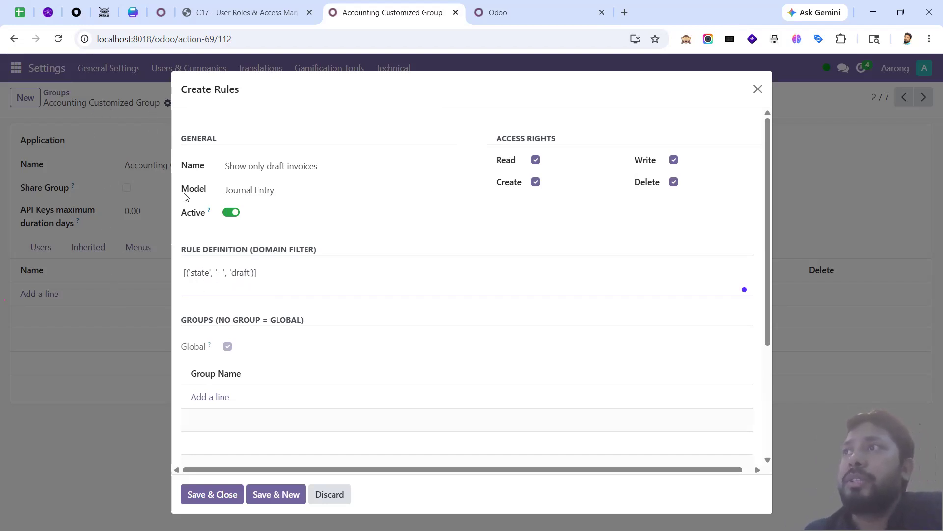
double_click(221, 274)
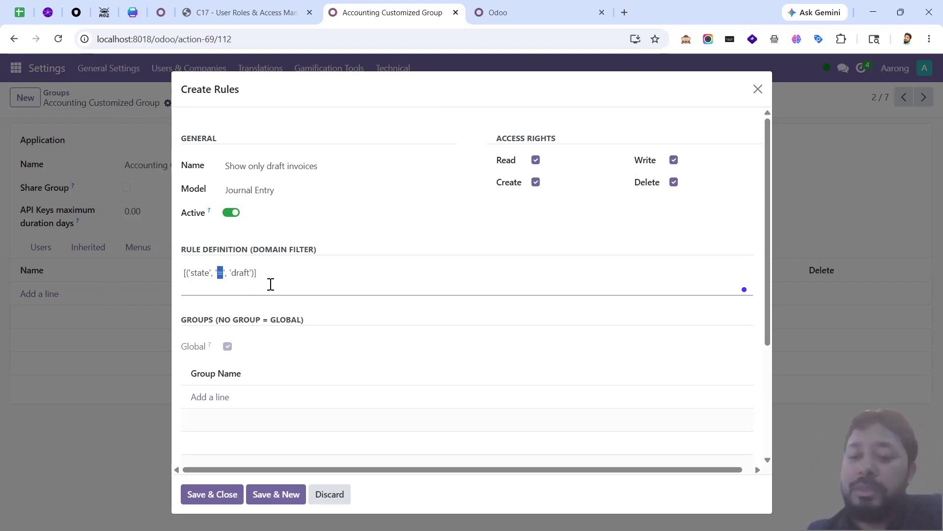
key("Right")
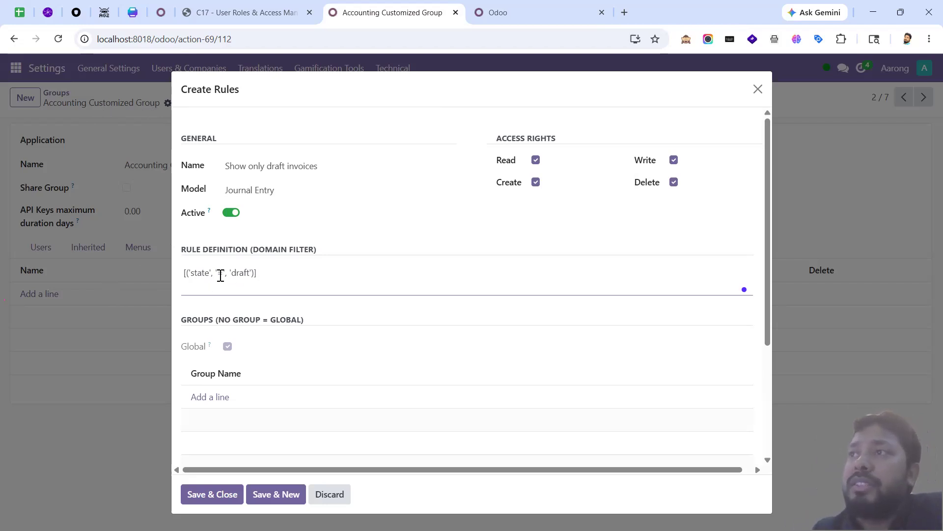
double_click(220, 273)
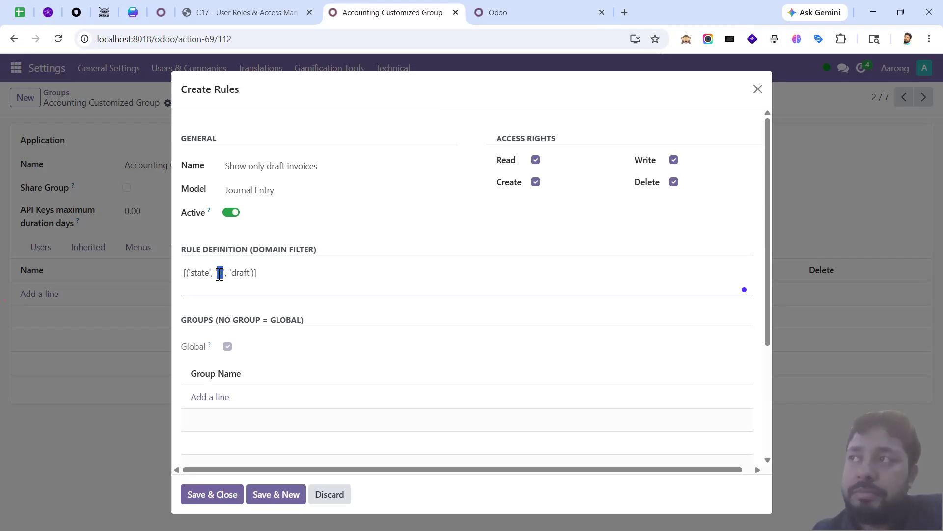
left_click(221, 492)
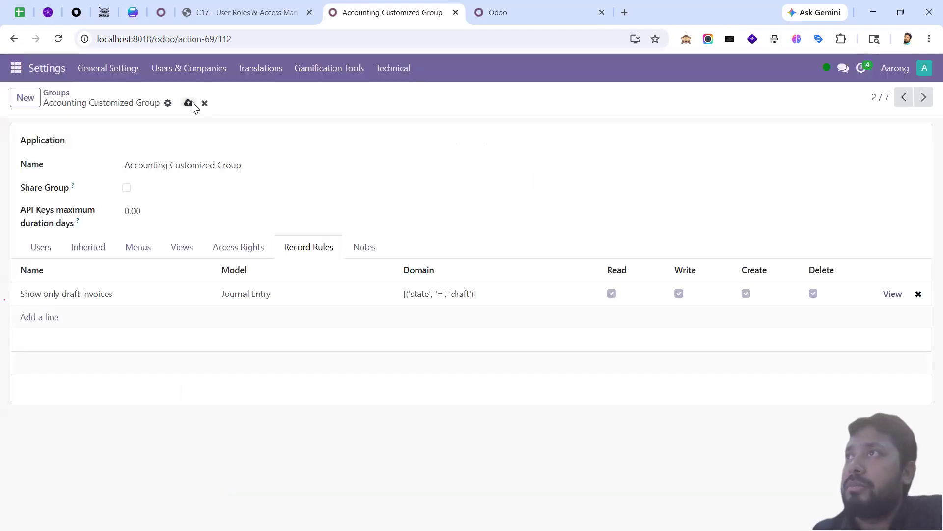
Step: Save the group, then reload the accounting manager's Invoices list to check the rule
left_click(189, 103)
key("alt+Tab")
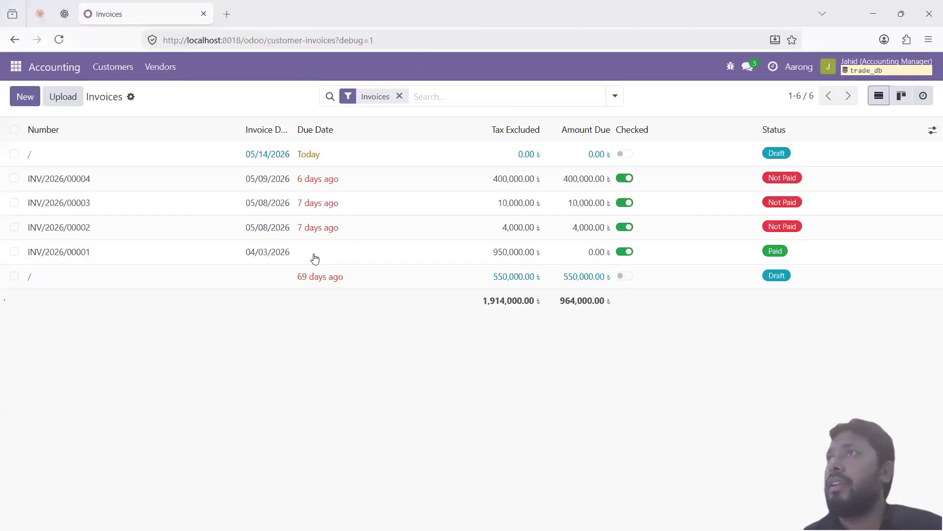
left_click(54, 45)
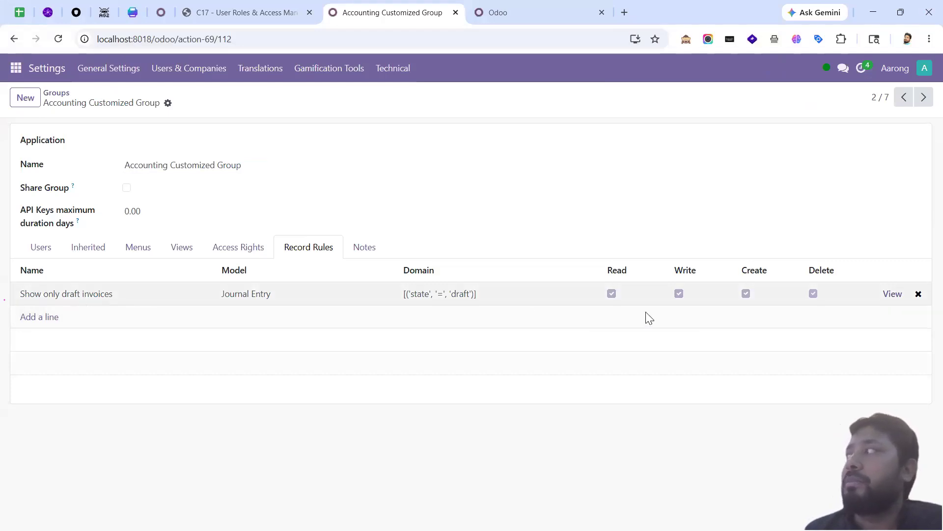
Step: Change the draft-invoice rule's domain to [('state', '!=', 'draft')] and save it
left_click(893, 295)
left_click(58, 290)
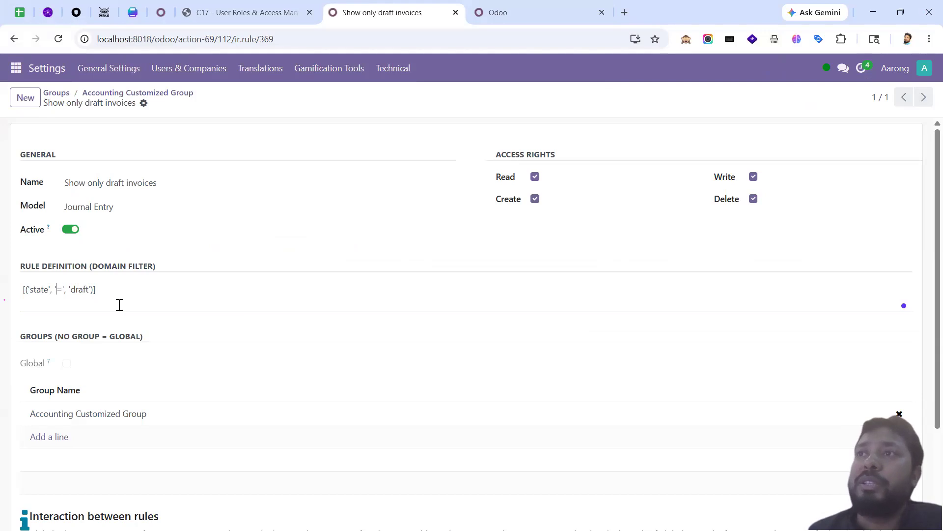
type("!")
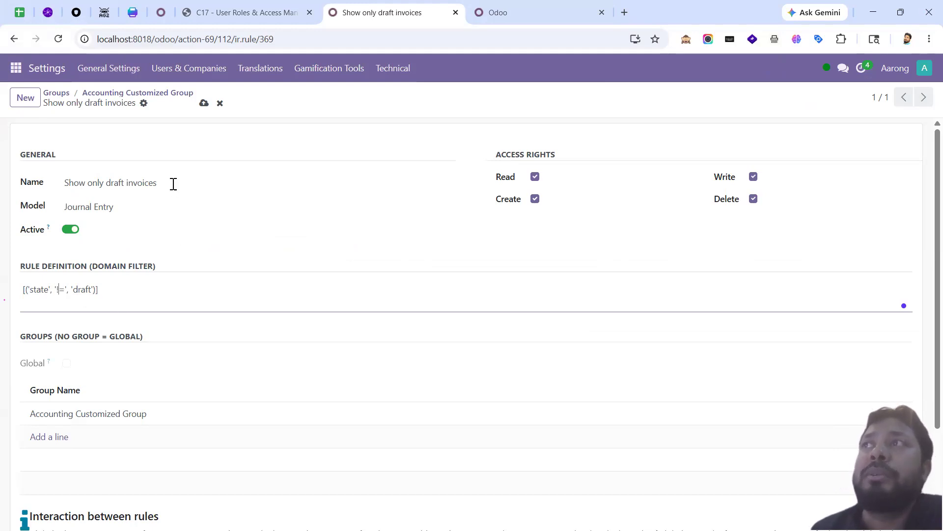
left_click(202, 106)
key("alt")
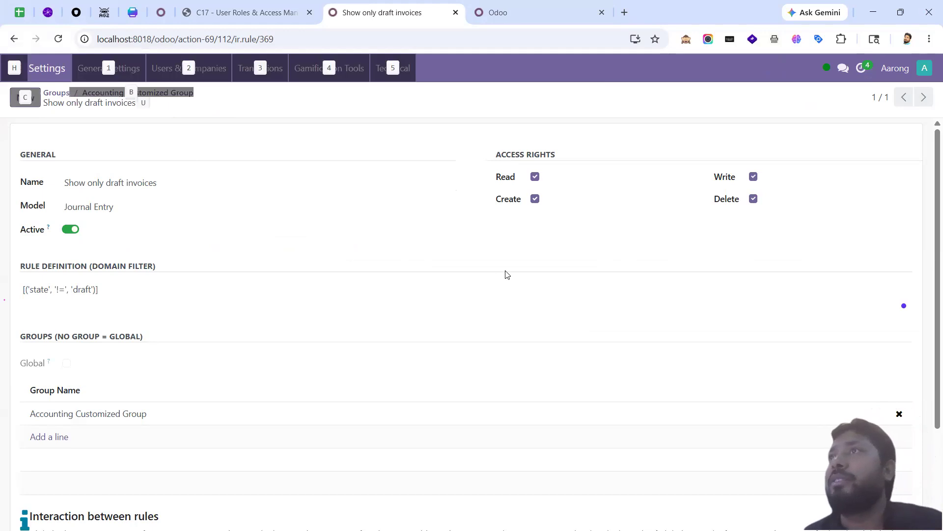
Step: Reload the manager's Invoices list to see only non-draft invoices, then reselect the != operator
key("alt+Tab")
left_click(60, 40)
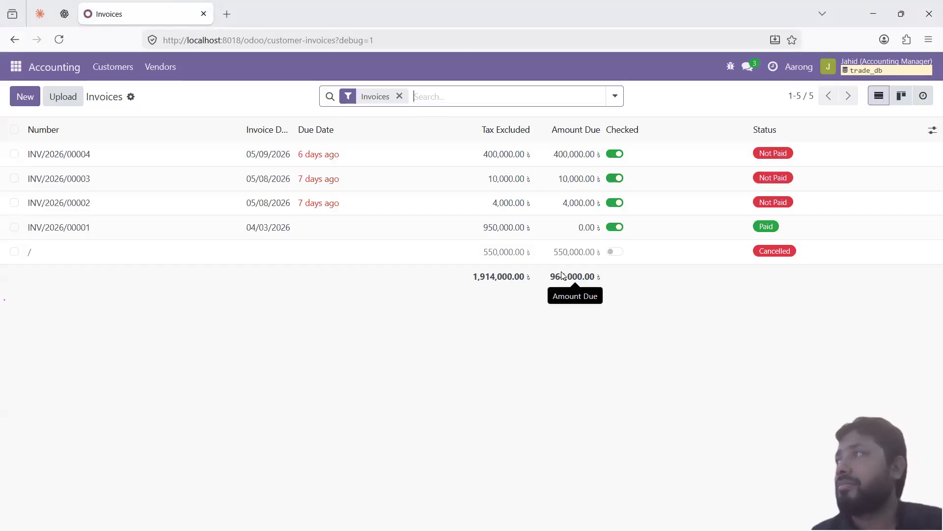
key("alt+Tab")
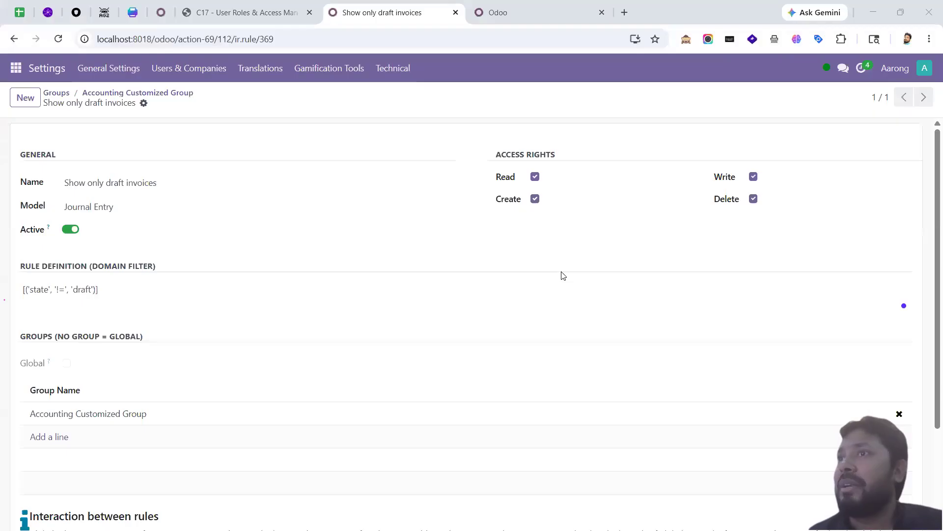
left_click_drag(65, 290, 56, 291)
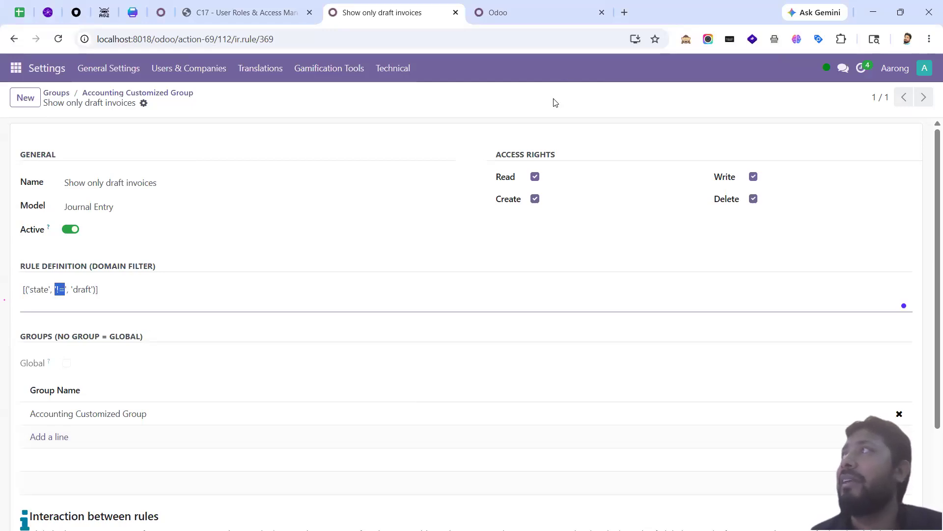
left_click(625, 12)
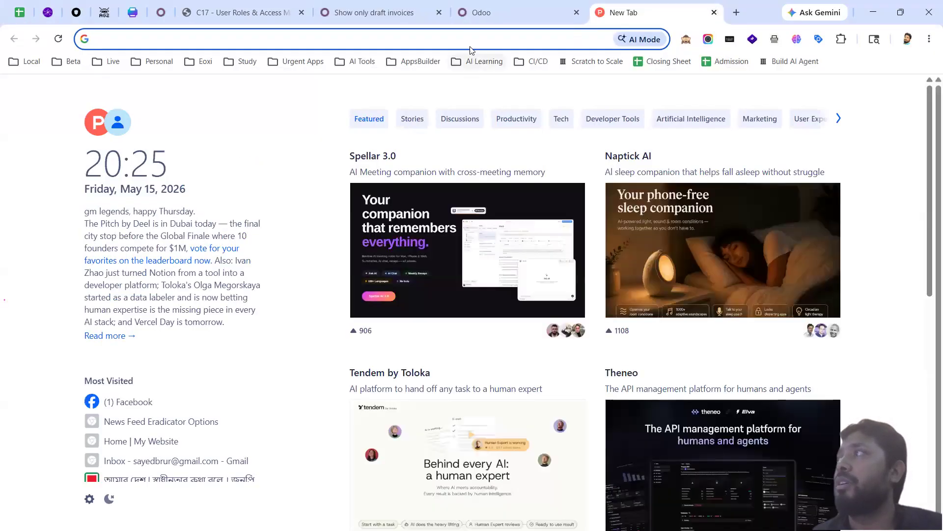
left_click(472, 38)
type("odoo")
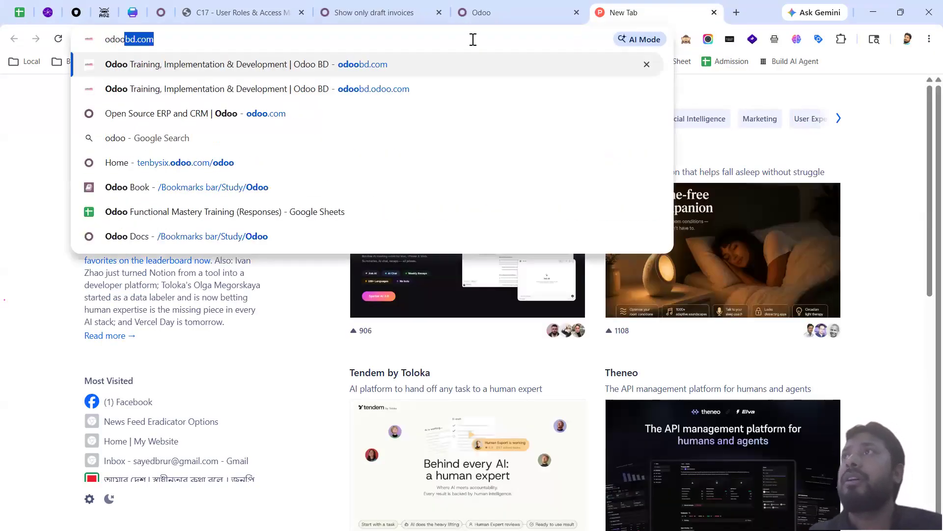
type(" m")
key("BackSpace")
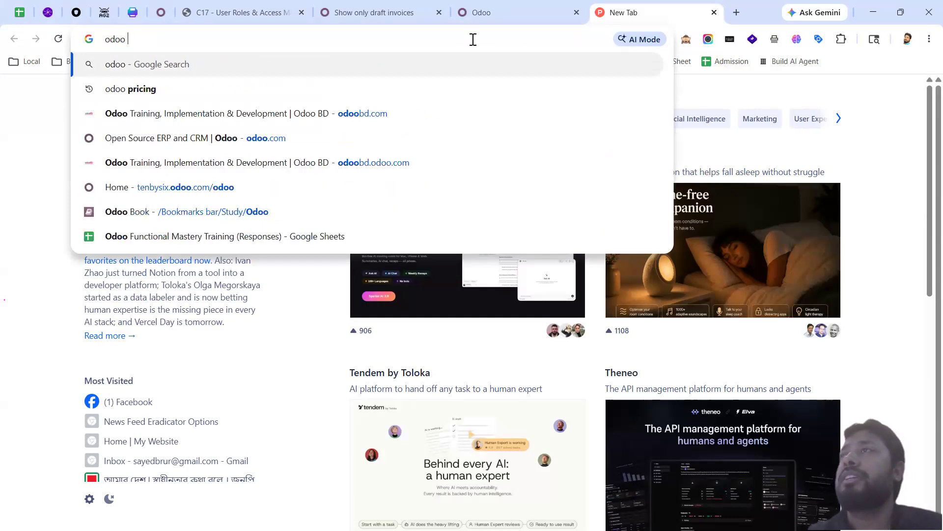
type("expre")
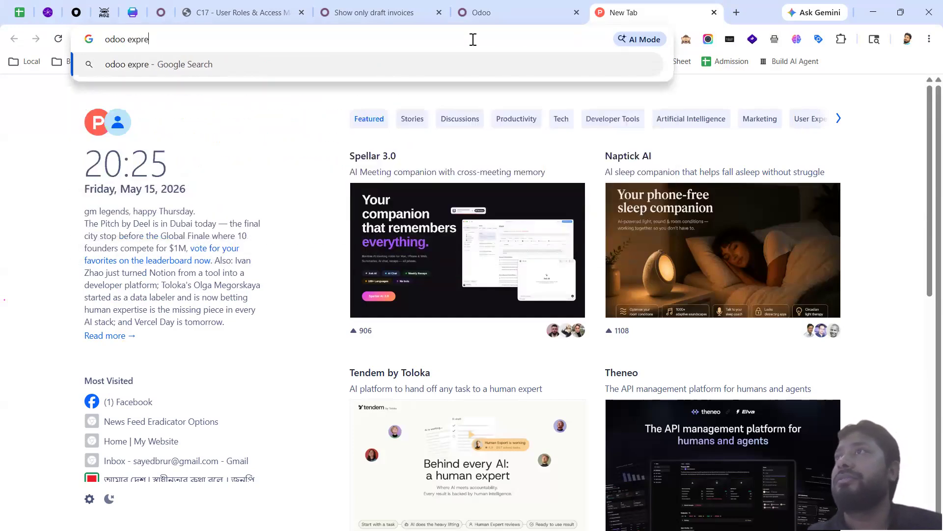
type("ssion")
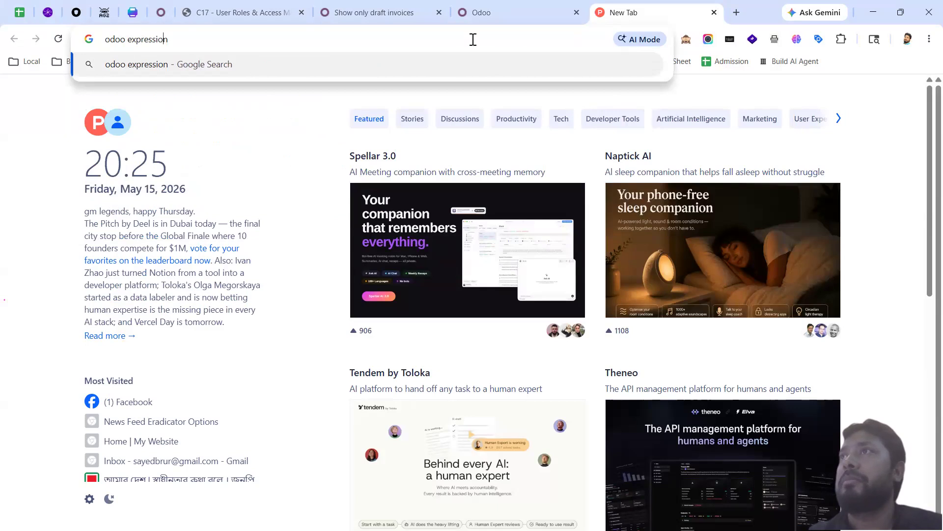
key("Return")
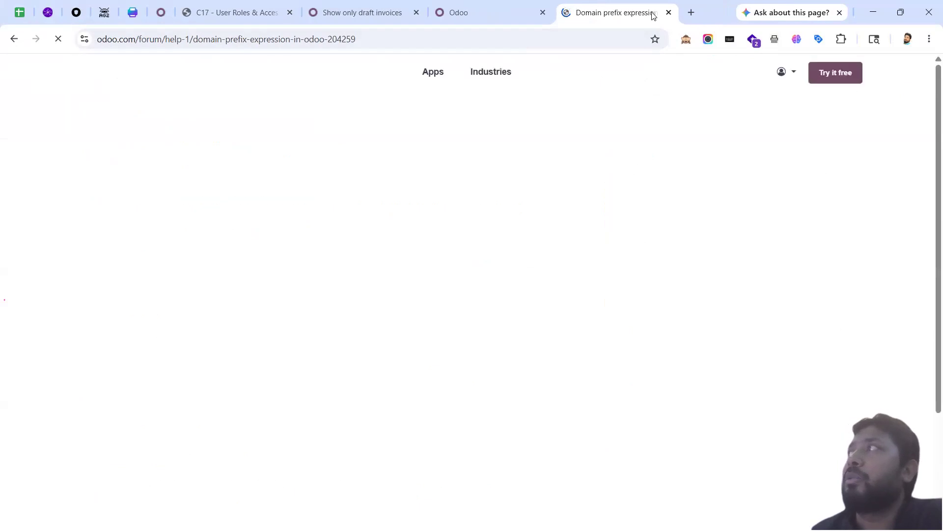
scroll(457, 323, "down", 3)
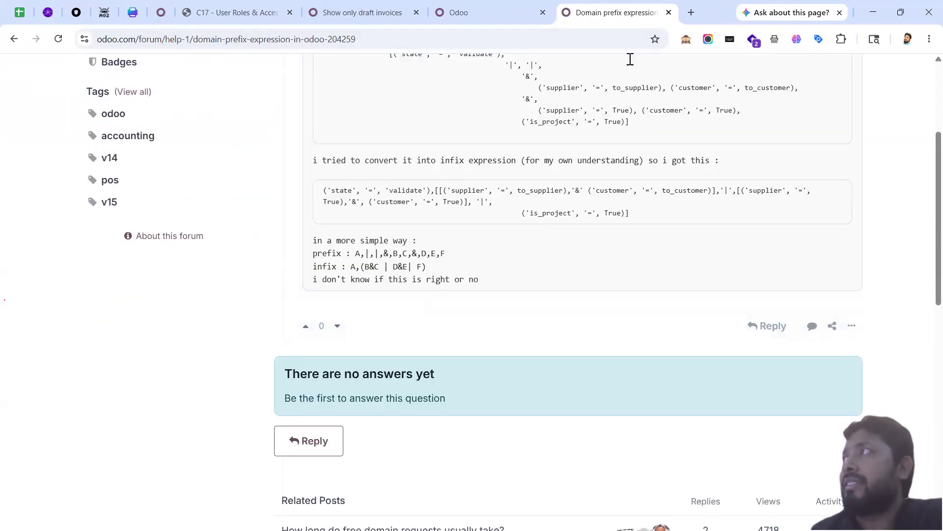
key("ctrl+w")
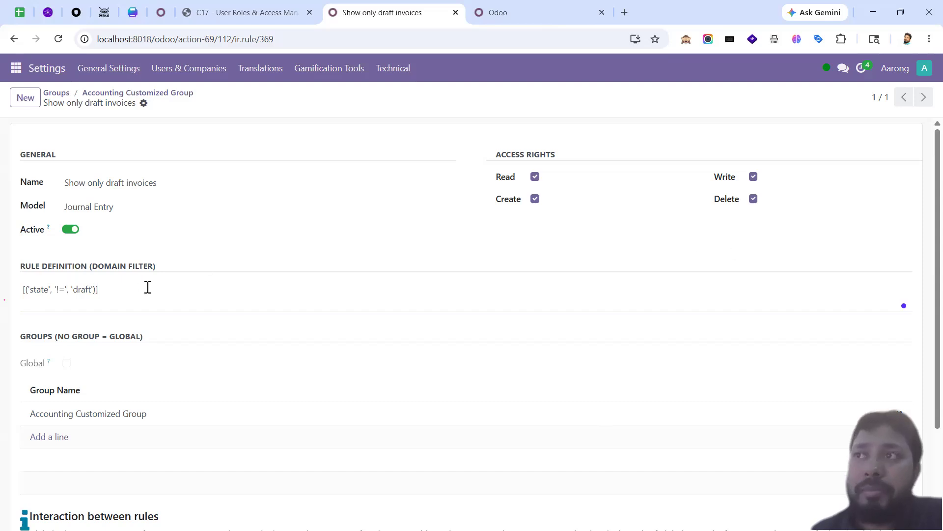
Step: Return to the Accounting Customized Group form and reload it with ?debug=1 developer mode
left_click(64, 290)
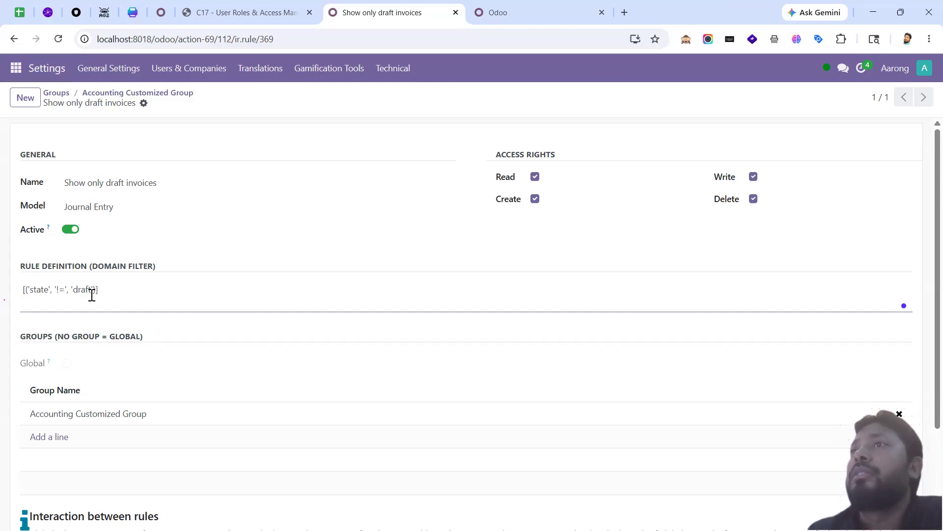
left_click(158, 93)
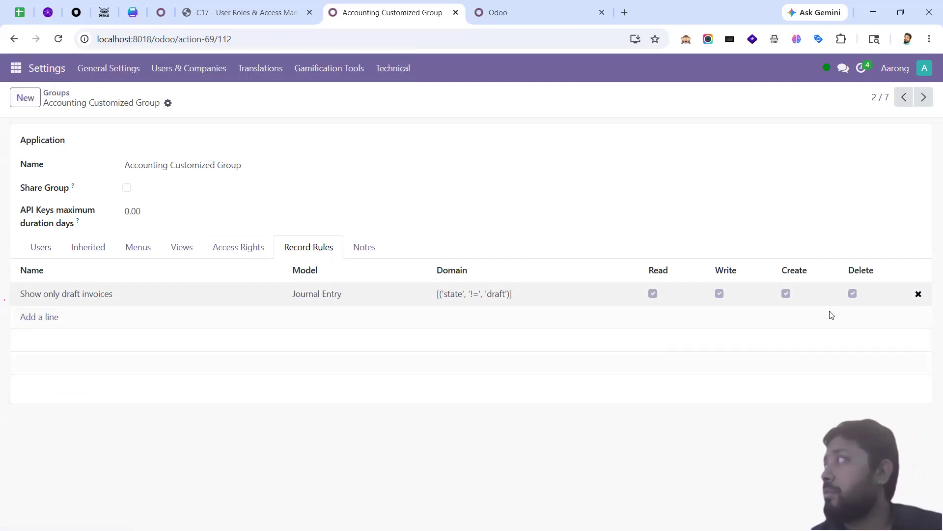
left_click(54, 297)
left_click(694, 376)
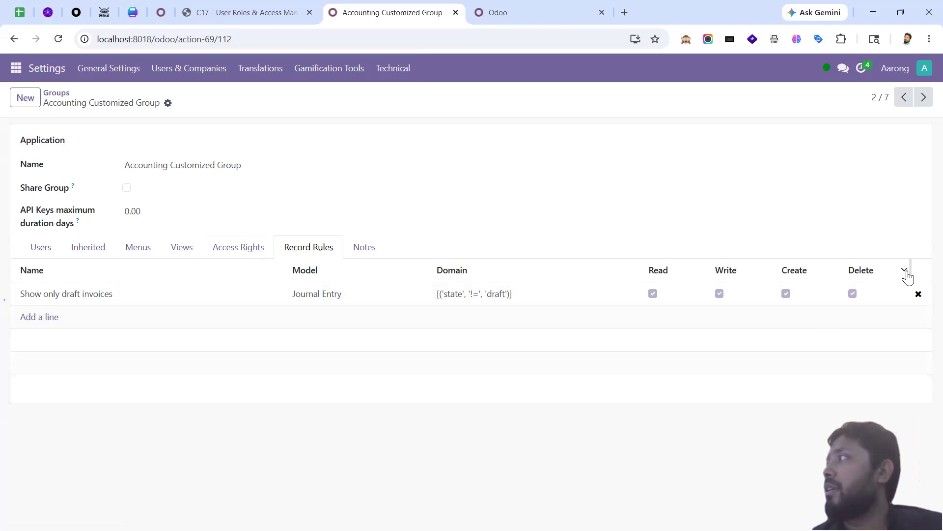
left_click(684, 43)
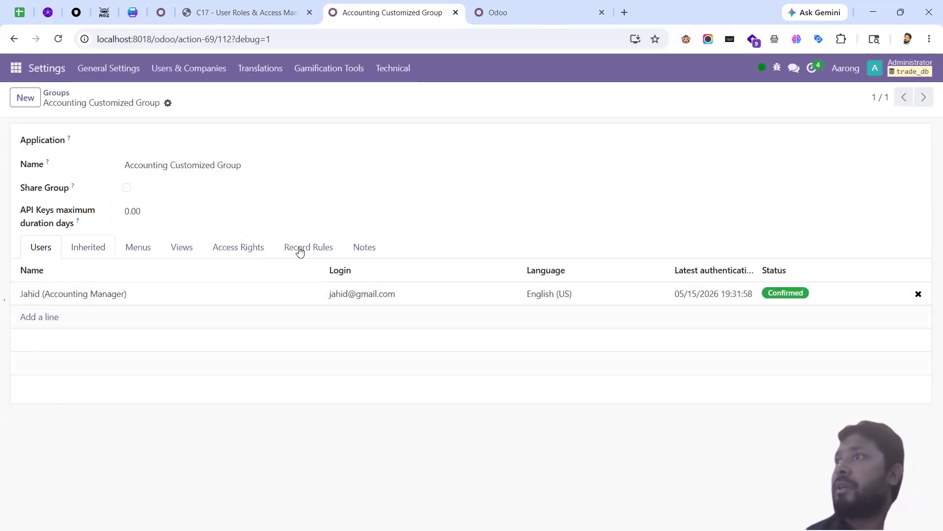
Step: Add the View column to the group's Record Rules table and open the draft-invoice rule
left_click(300, 249)
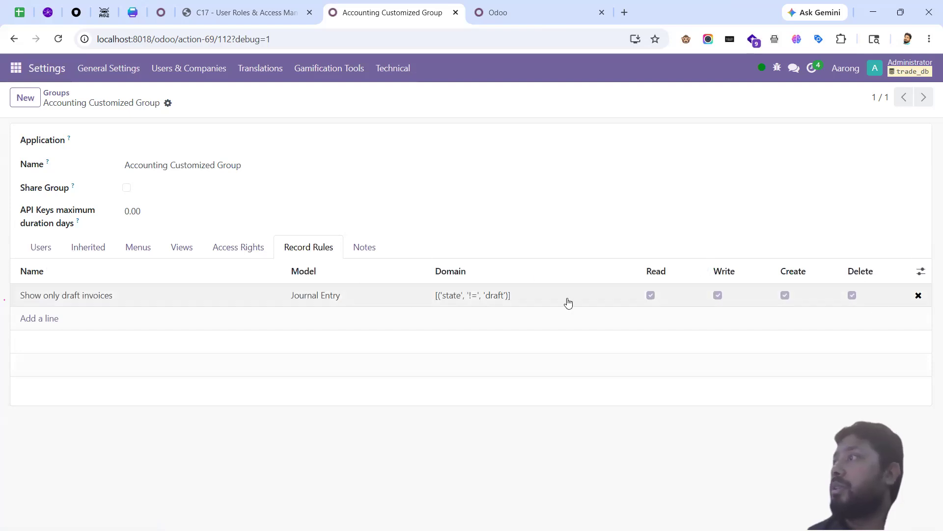
left_click(921, 271)
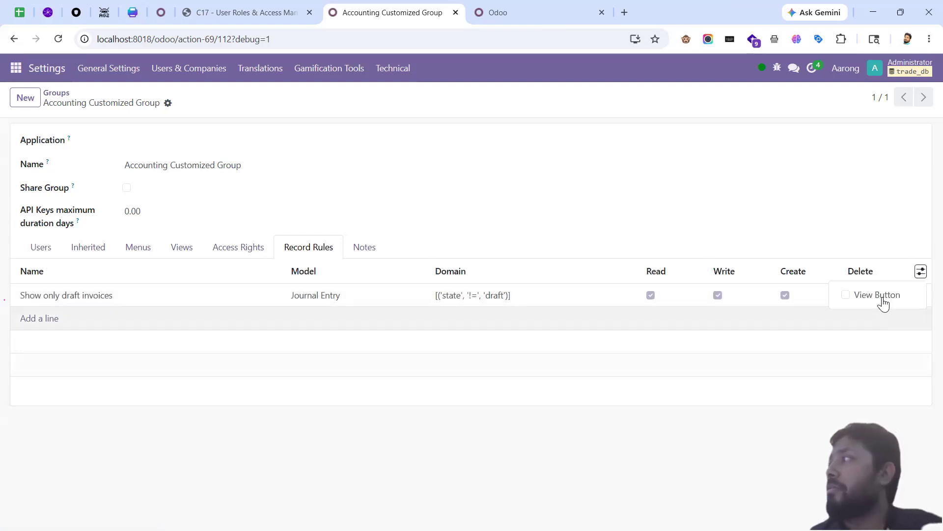
left_click(880, 296)
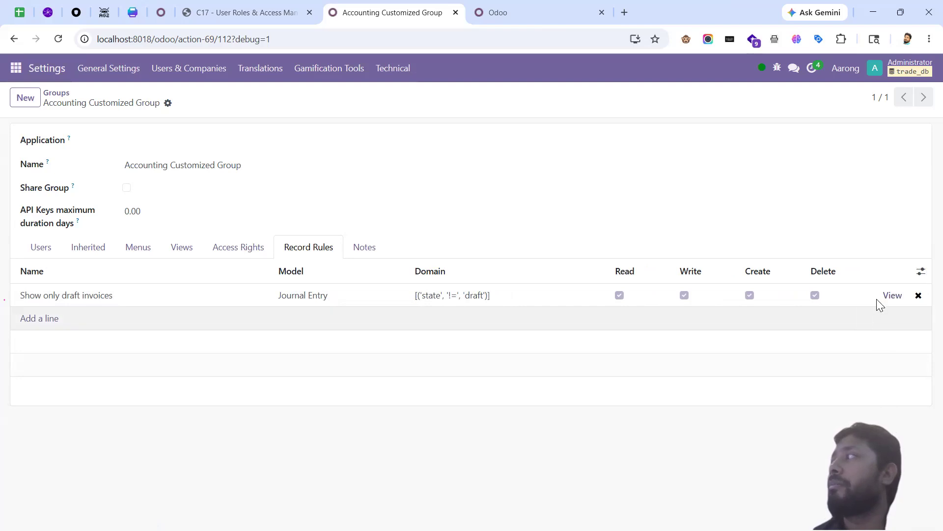
left_click(892, 295)
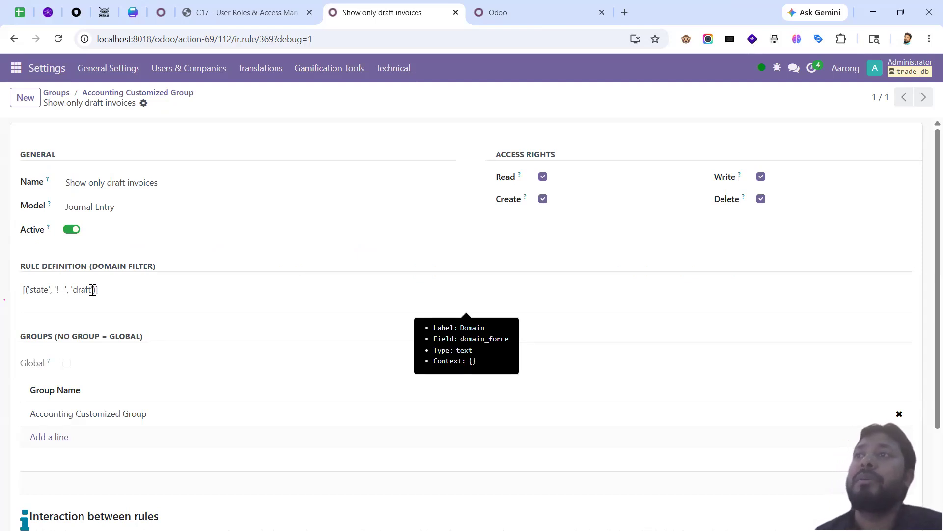
Step: Retype the '!' so the rule's domain operator stays '!='
left_click(62, 292)
key("BackSpace")
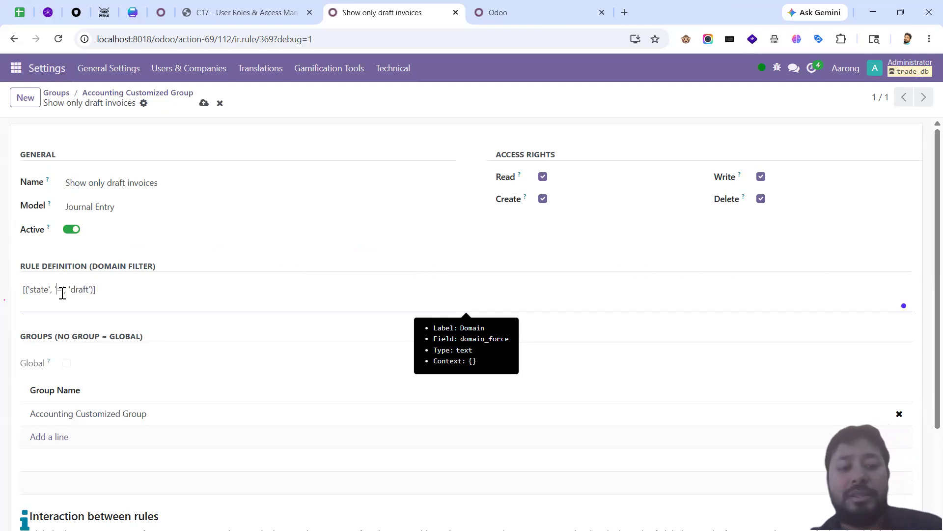
type("!")
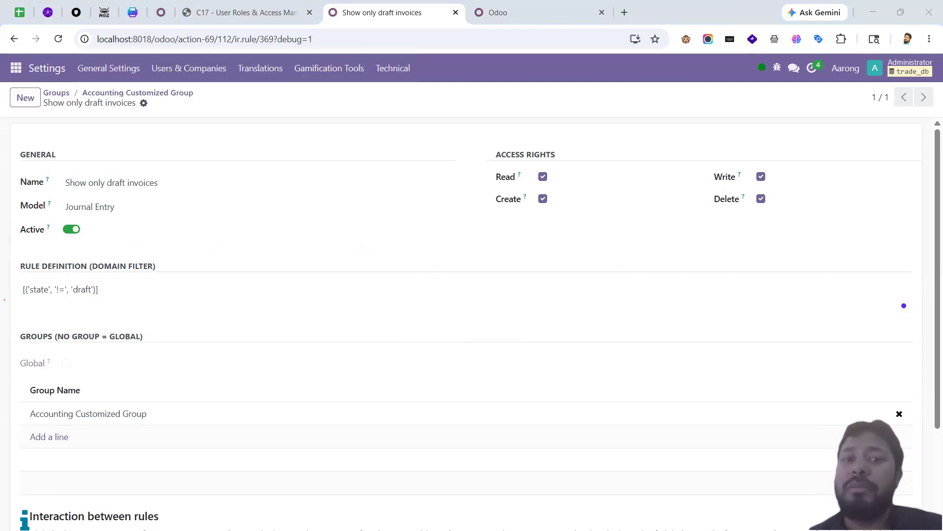
Step: Return to the administrator's full Invoices list showing six invoices, including one draft
left_click(508, 13)
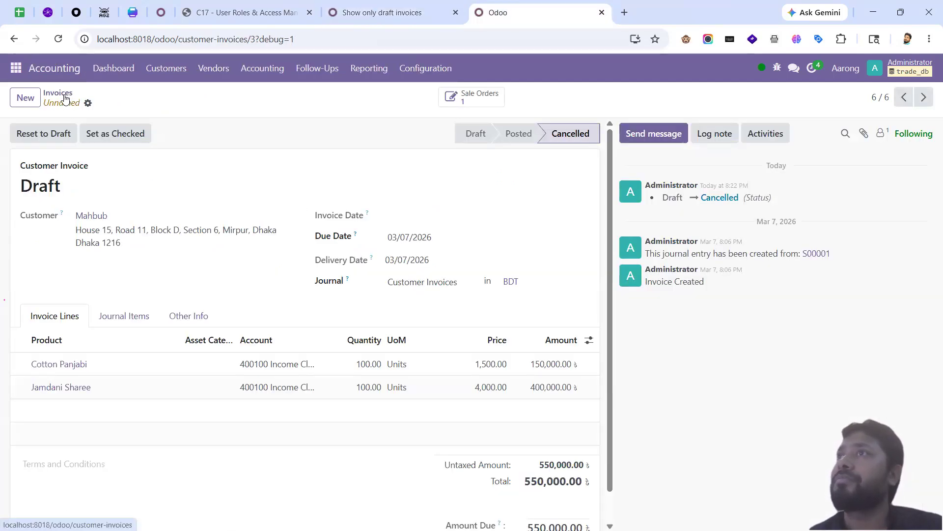
left_click(61, 95)
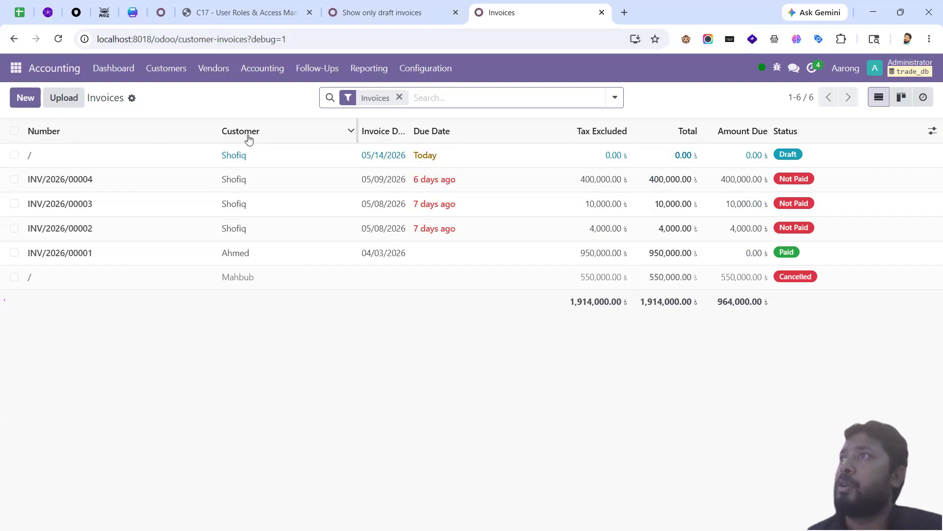
mouse_move(249, 139)
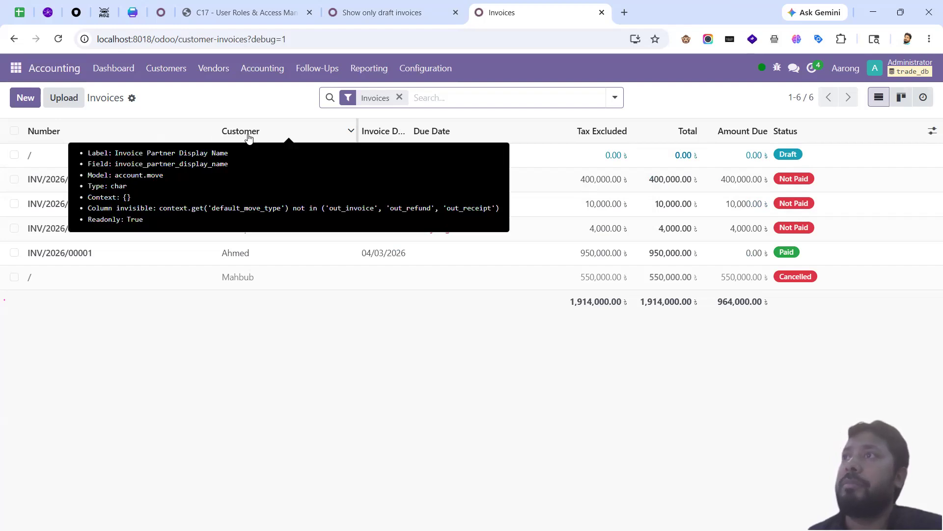
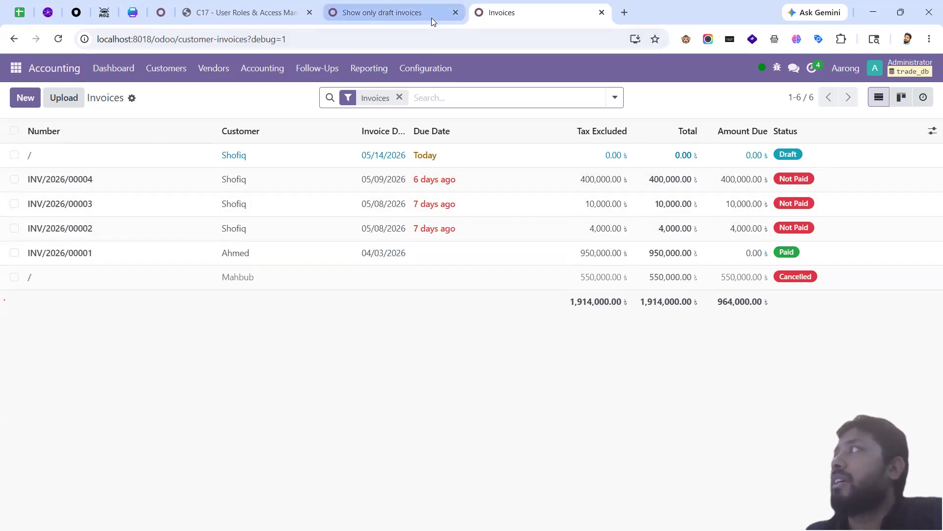
Step: Look up the Amount Due field's technical name, amount_residual_signed, among the Journal Entry fields and copy it
mouse_move(745, 135)
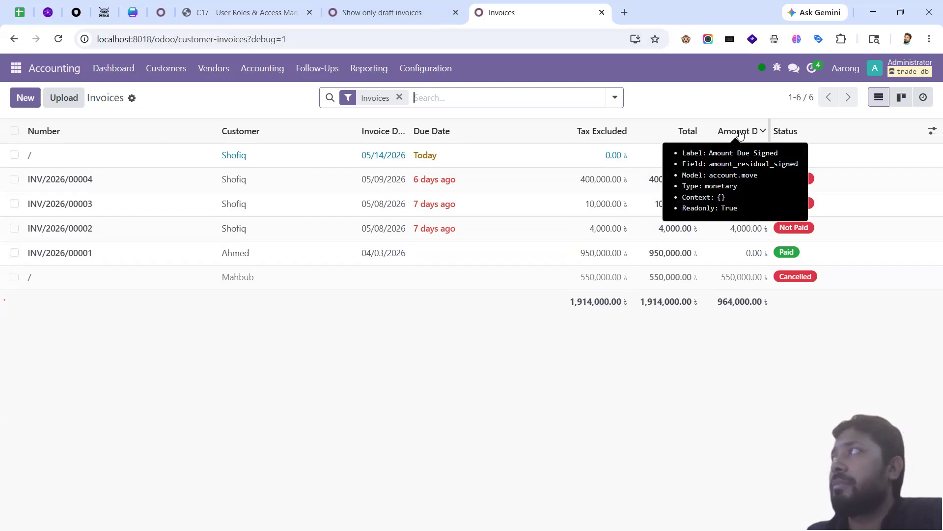
left_click(776, 68)
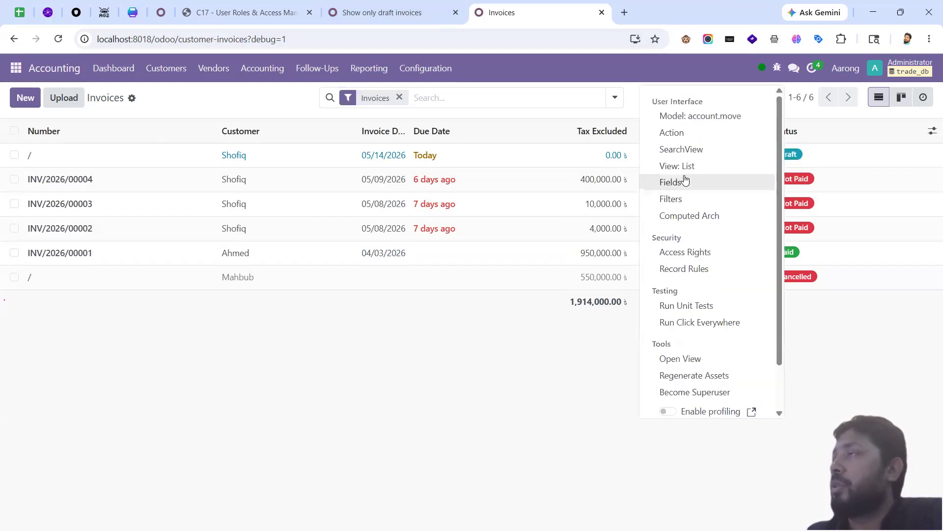
left_click(686, 181)
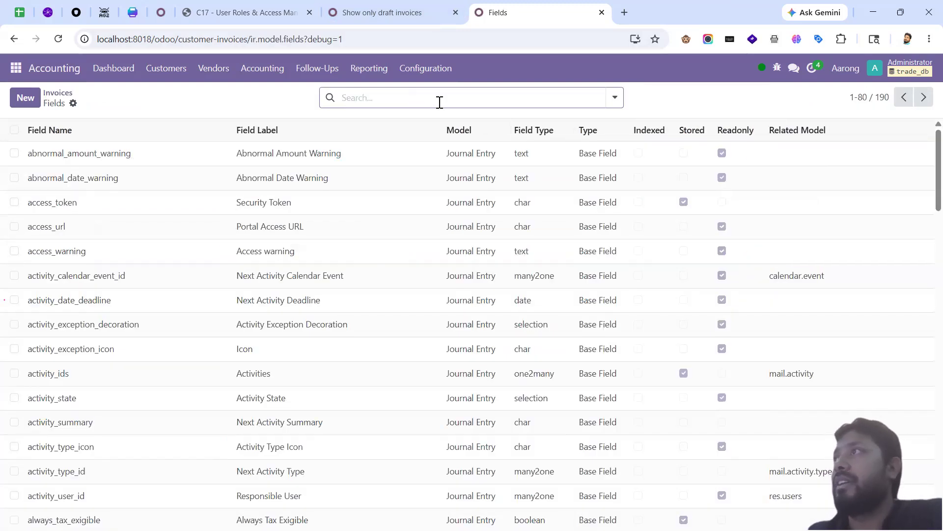
left_click(439, 102)
type("amount")
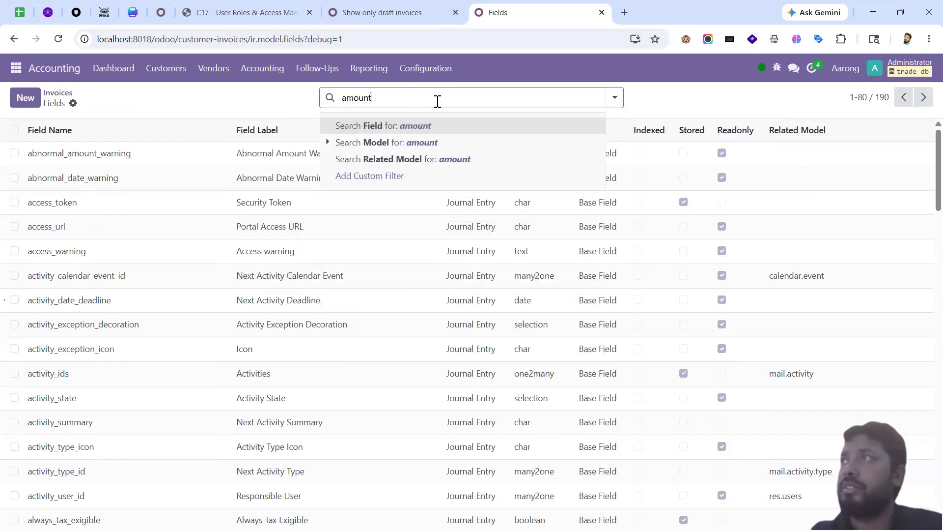
key("Return")
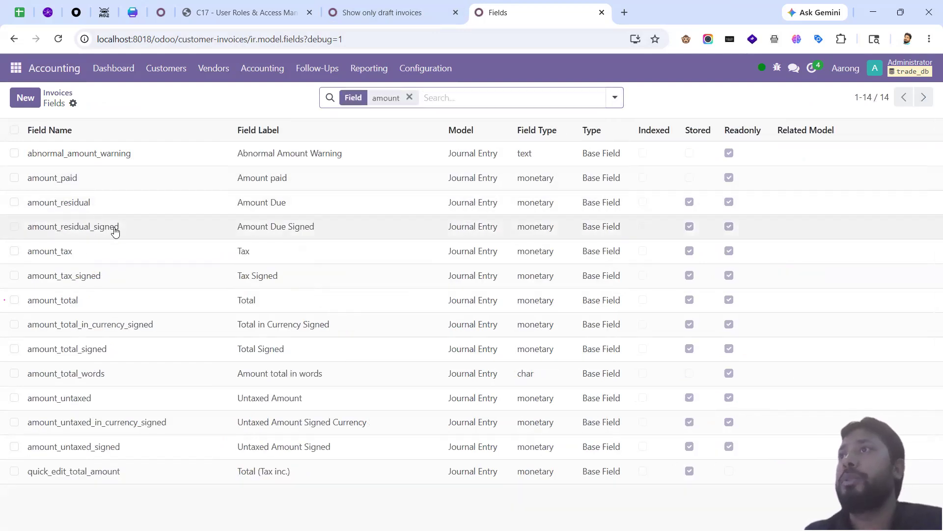
left_click(113, 231)
left_click(182, 140)
double_click(184, 141)
key("ctrl+c")
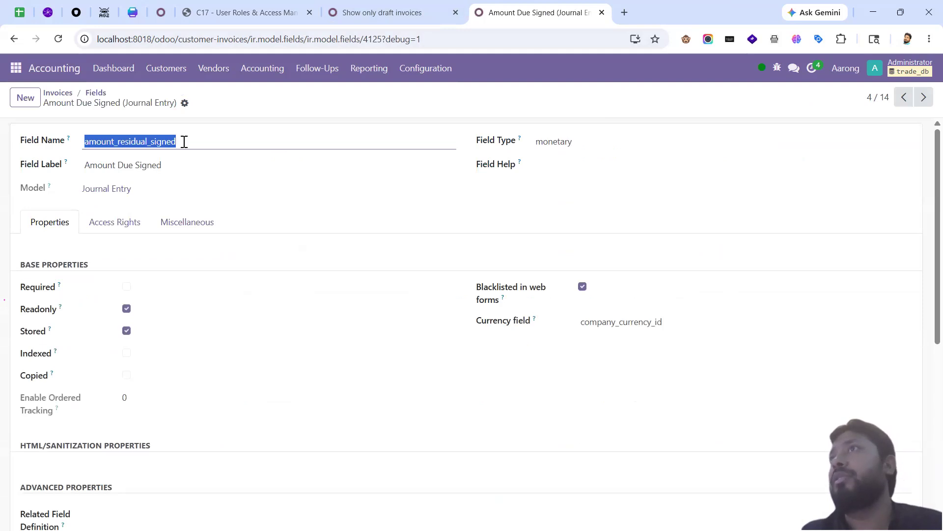
Step: Go back through the breadcrumbs to the invoices list and bring up the draft-invoices record rule
left_click(100, 97)
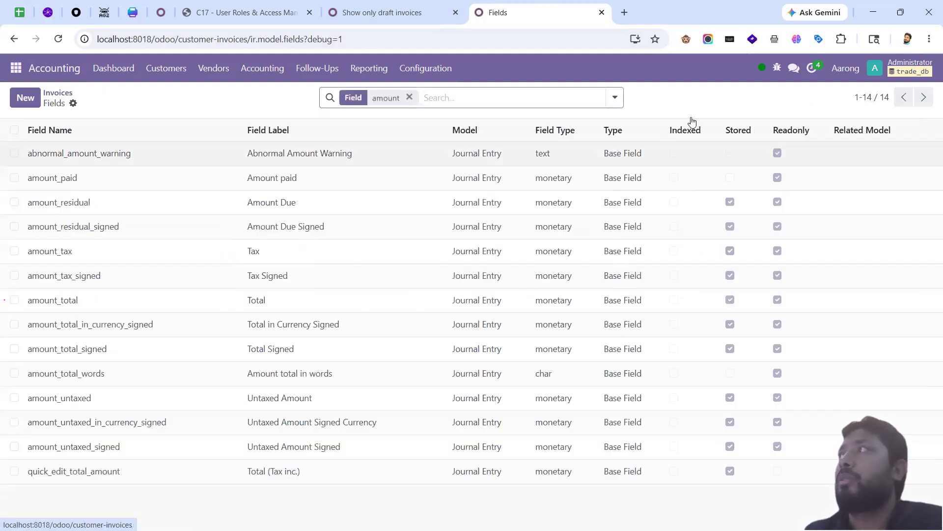
left_click(59, 94)
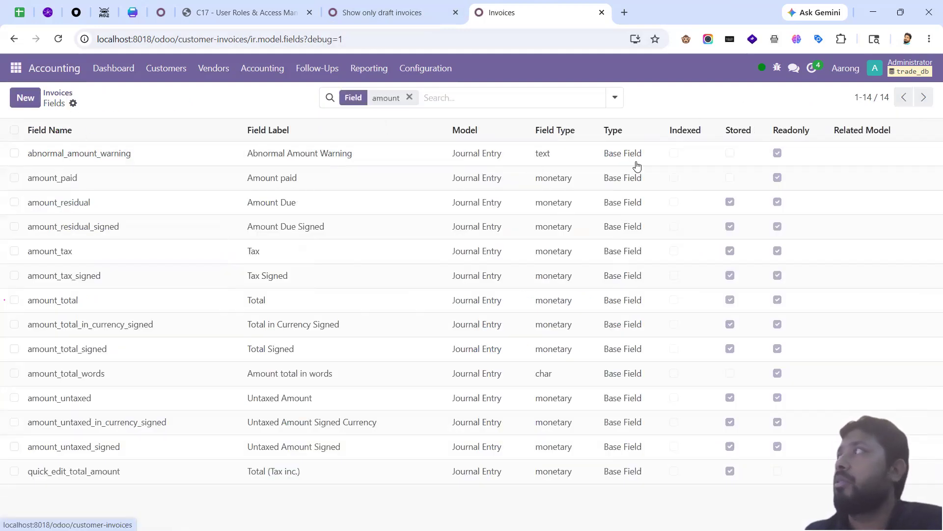
mouse_move(731, 133)
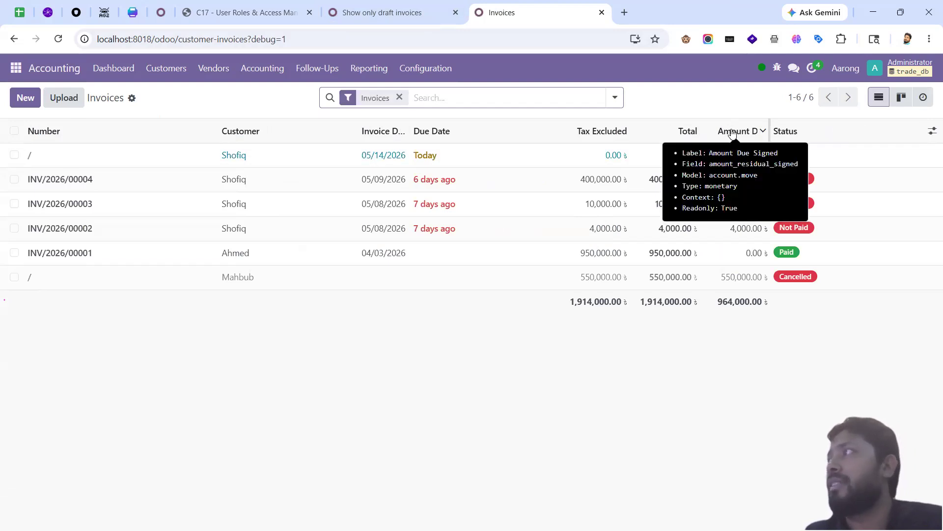
left_click(394, 15)
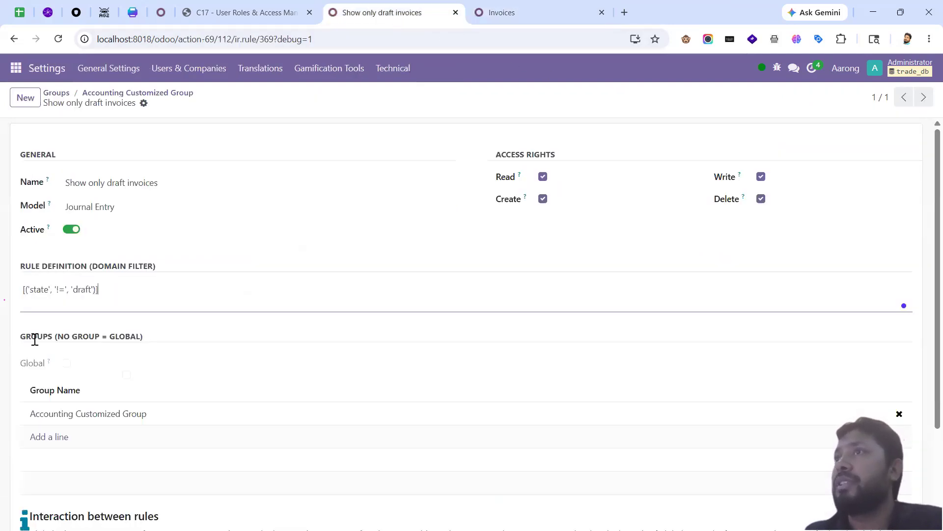
Step: Paste amount_residual_signed into the rule's domain and copy the numeric comparison example from the training notes
double_click(37, 293)
key("ctrl+v")
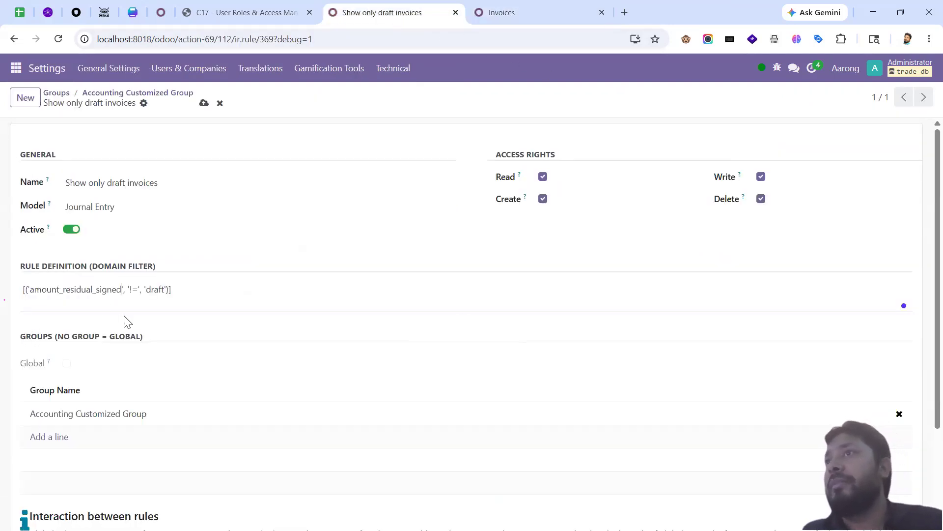
left_click(524, 12)
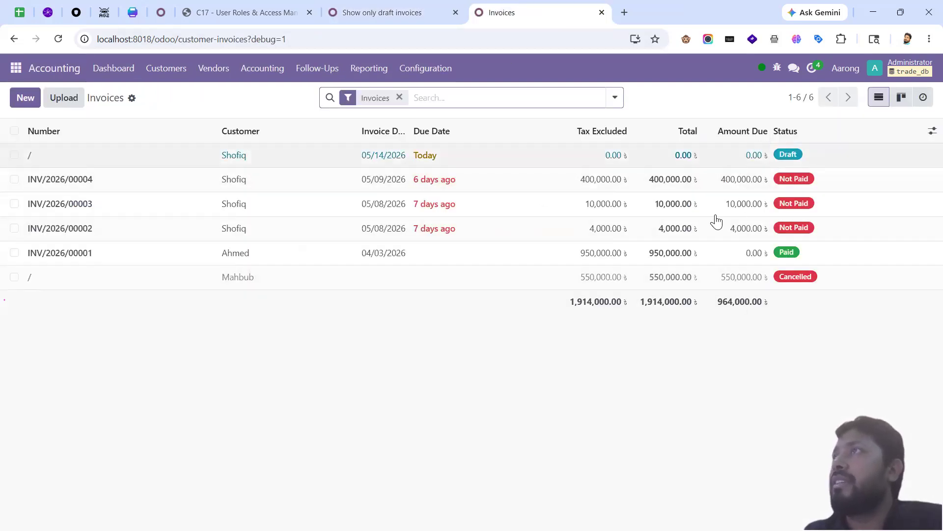
left_click(241, 12)
left_click(463, 312)
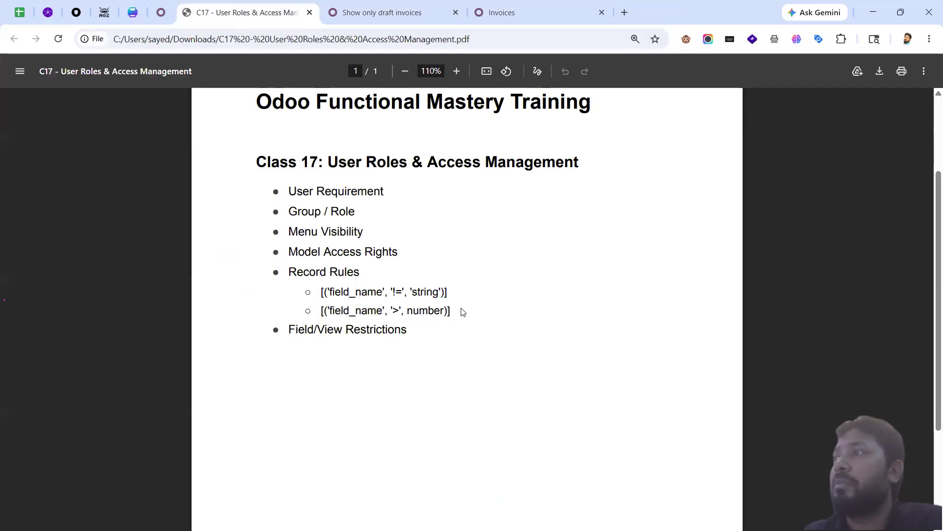
left_click_drag(461, 308, 321, 308)
key("ctrl+c")
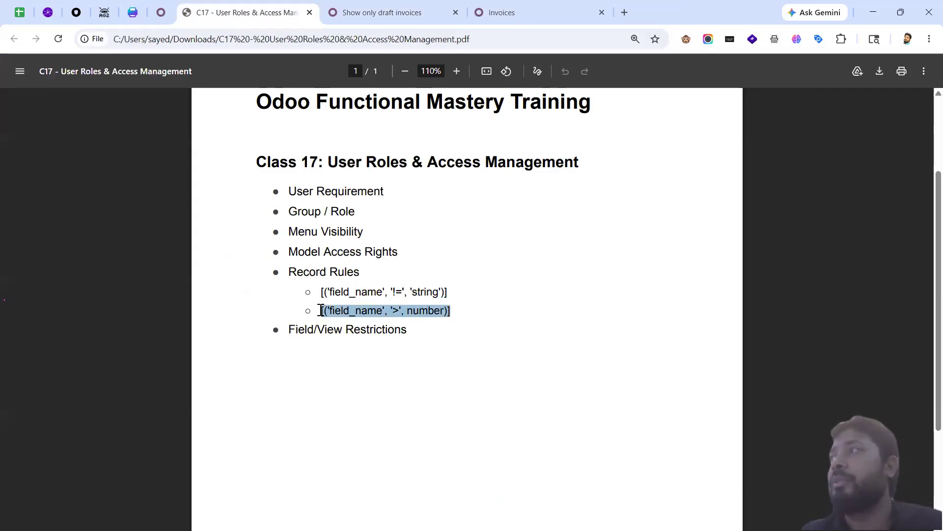
Step: Dismiss the validation error and replace the whole domain with the numeric comparison example
left_click(395, 19)
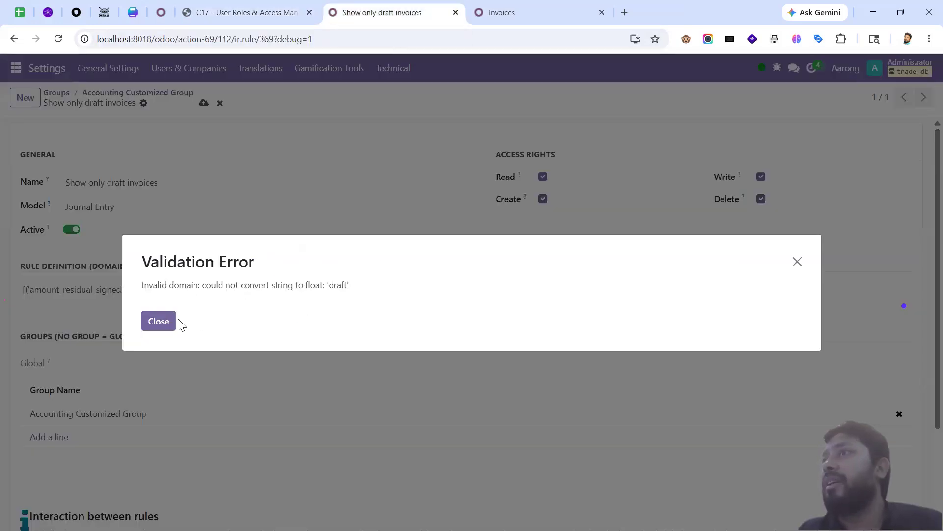
left_click(159, 320)
triple_click(191, 293)
key("ctrl+v")
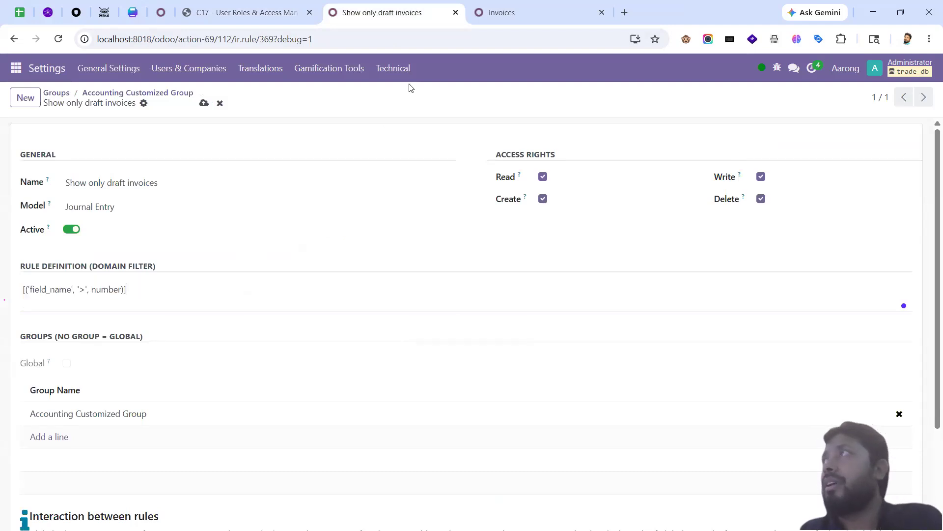
Step: Fill in amount_residual_signed for the placeholder and save the domain [('amount_residual_signed', '>', 0)]
left_click(520, 18)
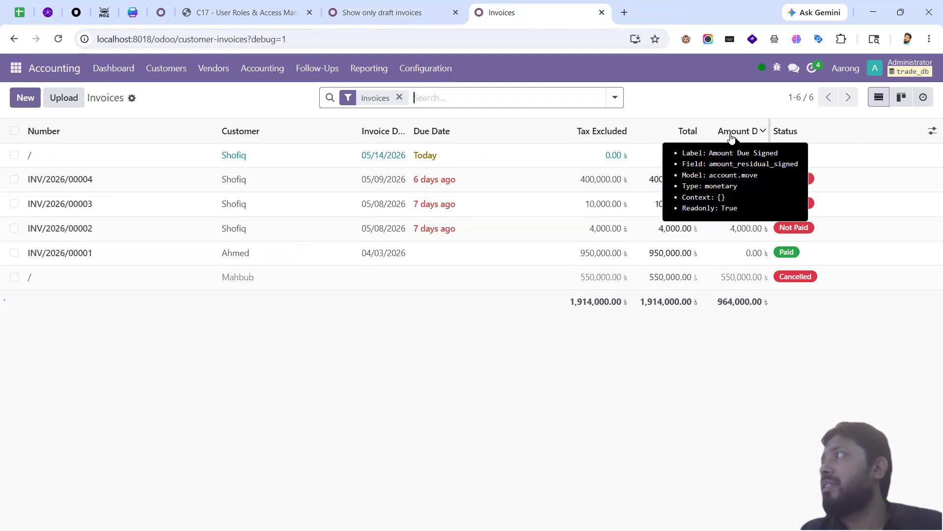
left_click(388, 13)
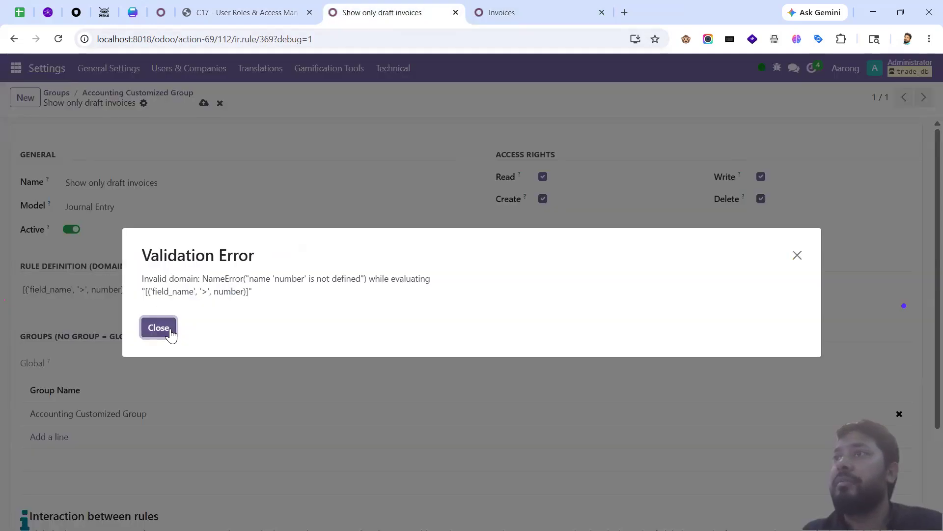
left_click(170, 334)
double_click(62, 289)
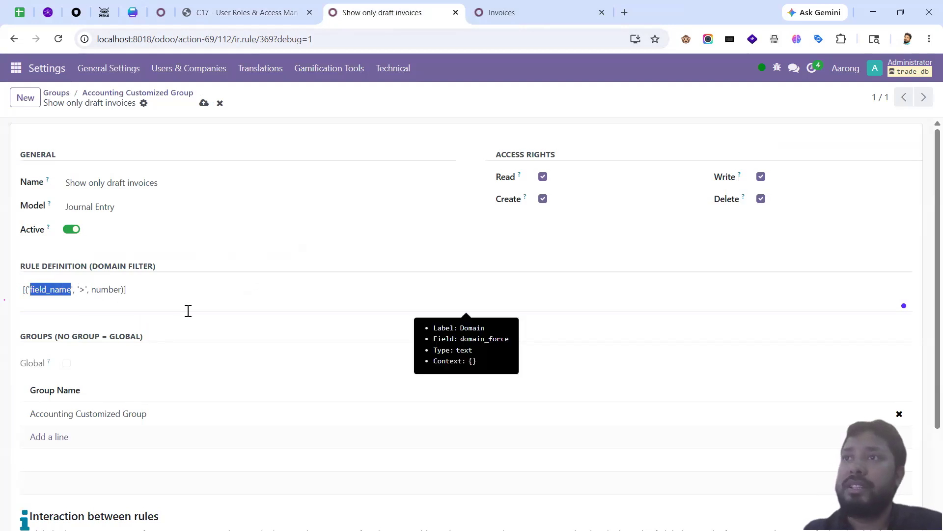
type("amoun")
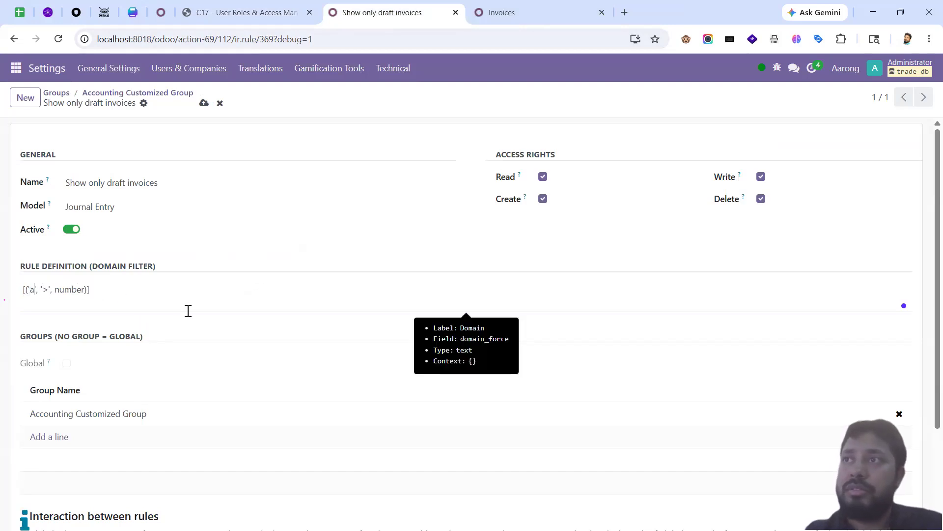
type("t_residual")
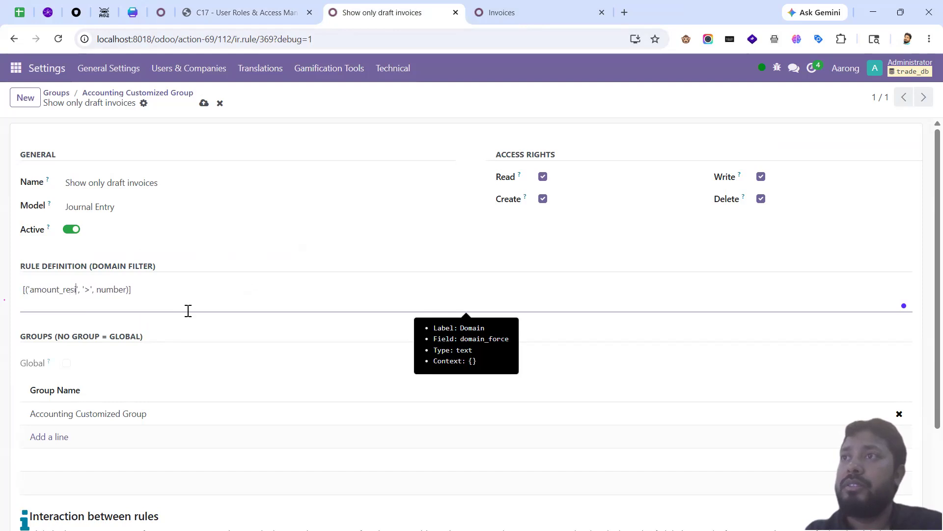
type("_signed")
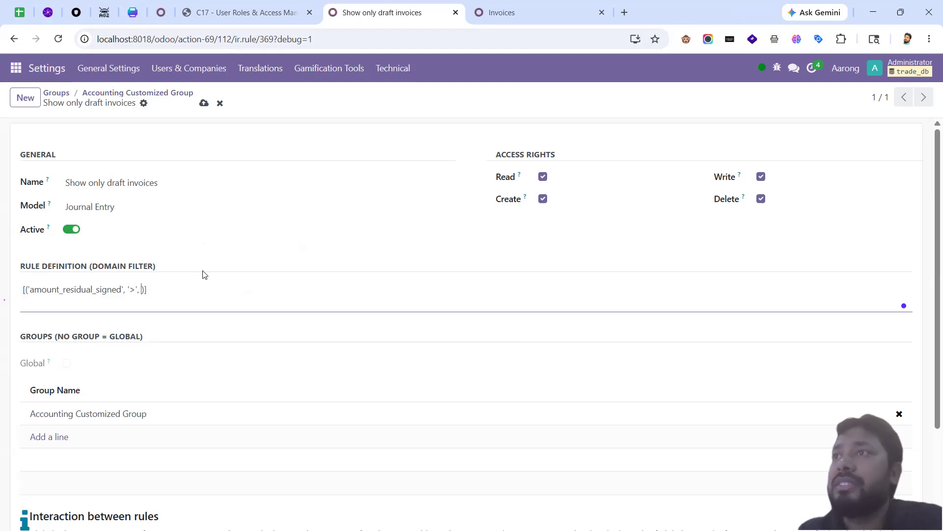
left_click(204, 103)
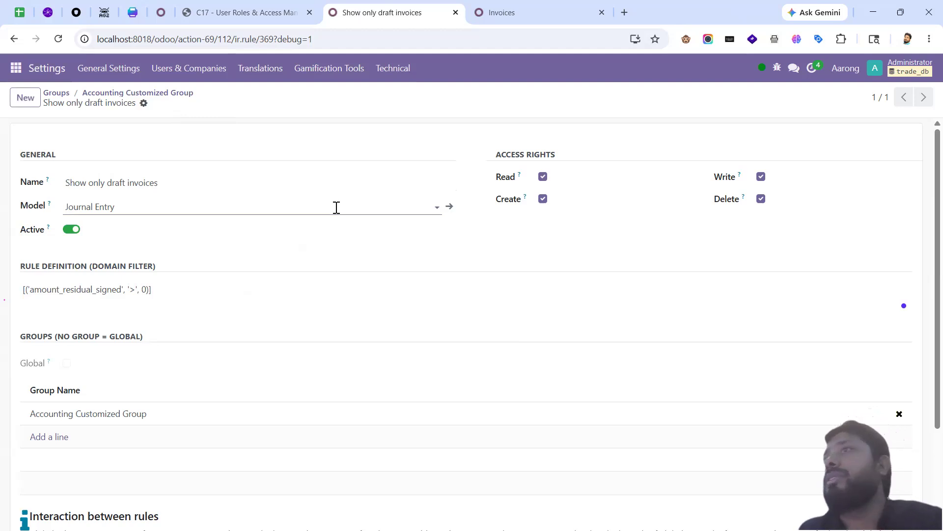
key("alt+Tab")
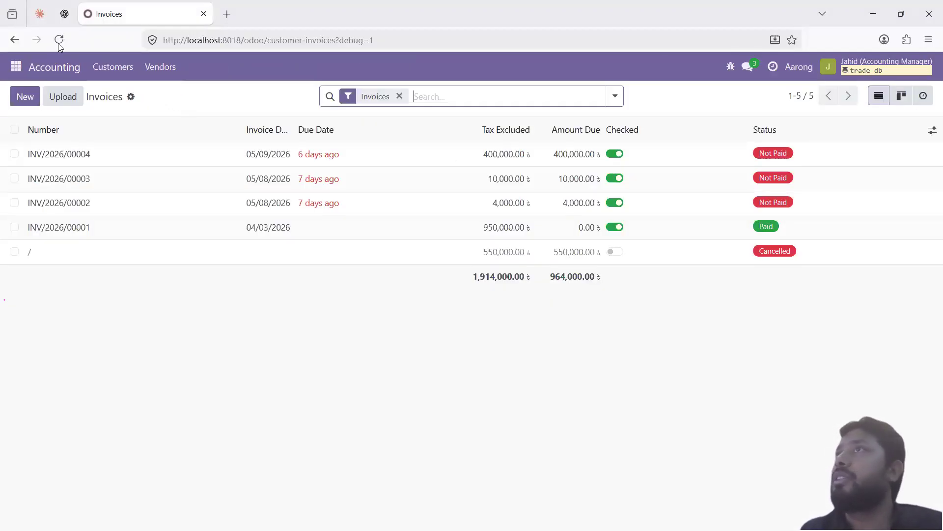
Step: Reload the manager's invoices to see four without the paid one, then return to the administrator's list
left_click(58, 44)
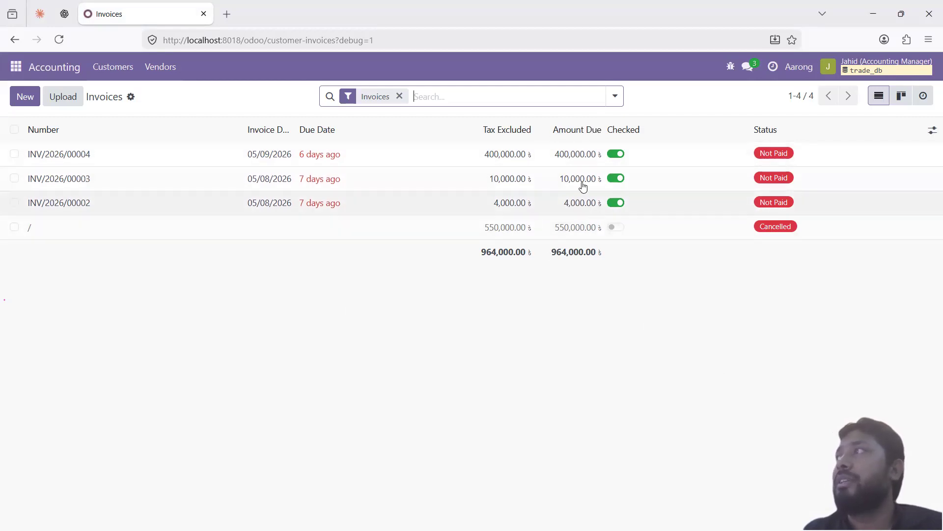
left_click(15, 226)
key("alt")
key("alt+Tab")
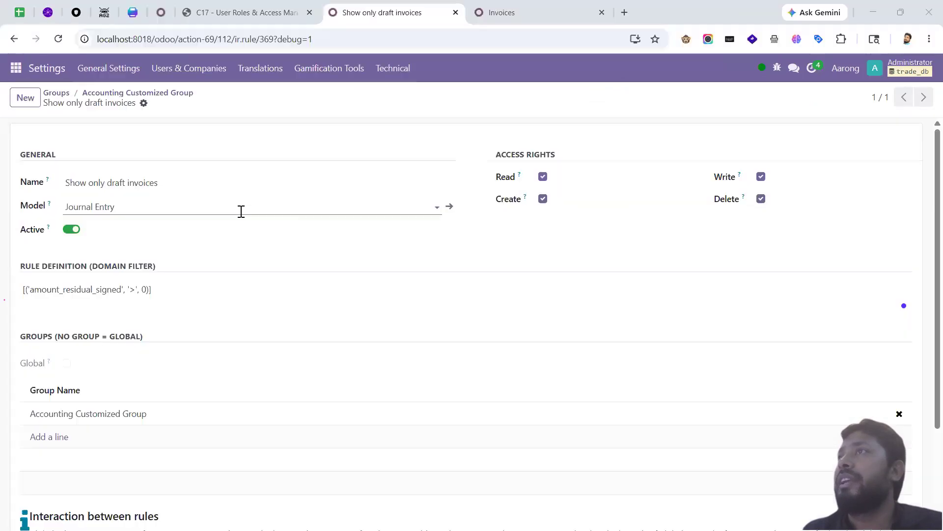
key("ctrl+Tab")
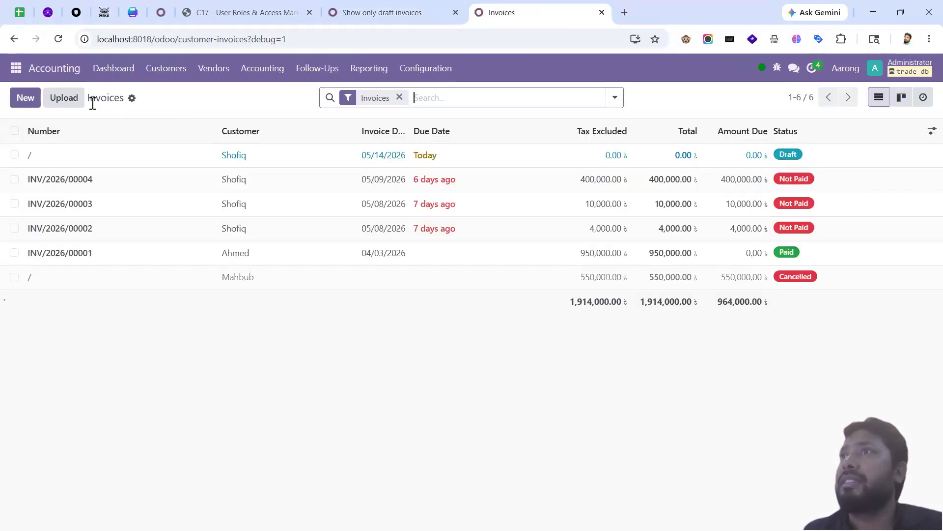
Step: Reset the cancelled 550,000 invoice to draft and delete it
left_click(14, 276)
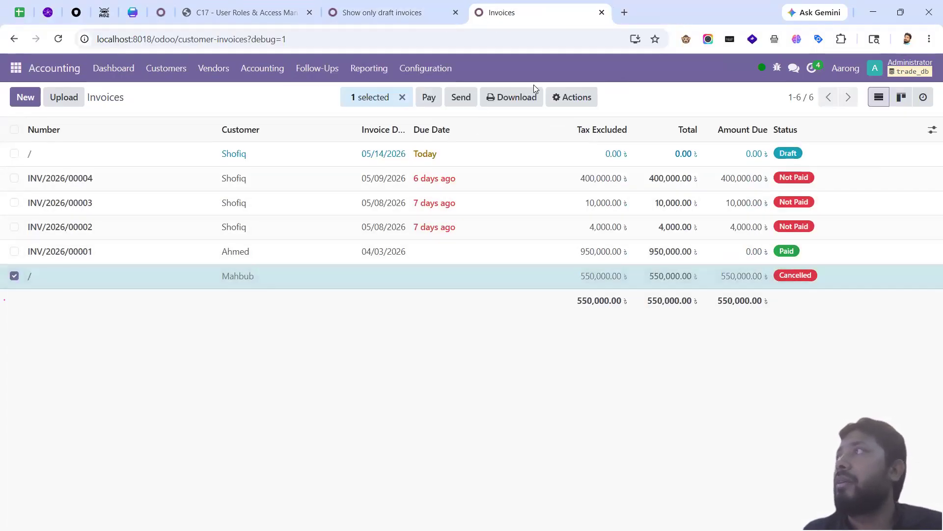
left_click(317, 274)
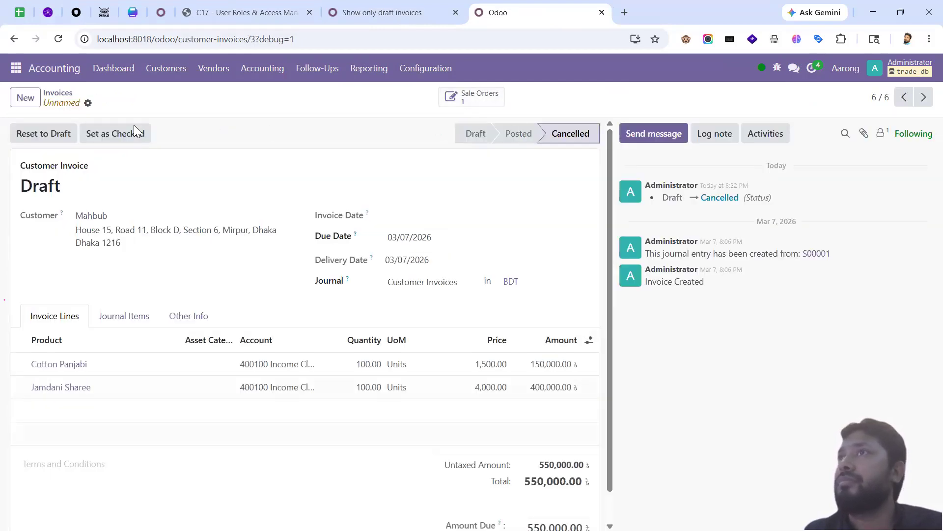
left_click(45, 132)
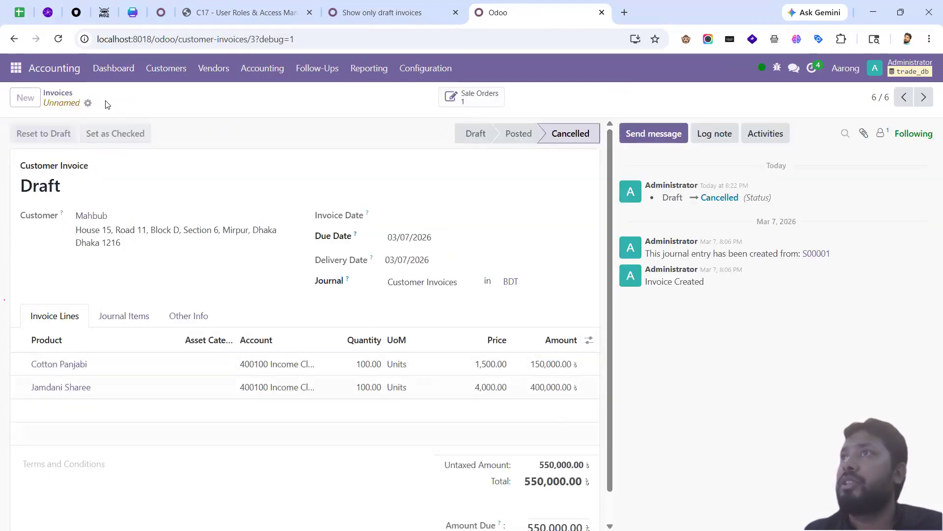
left_click(99, 103)
left_click(408, 231)
left_click(300, 352)
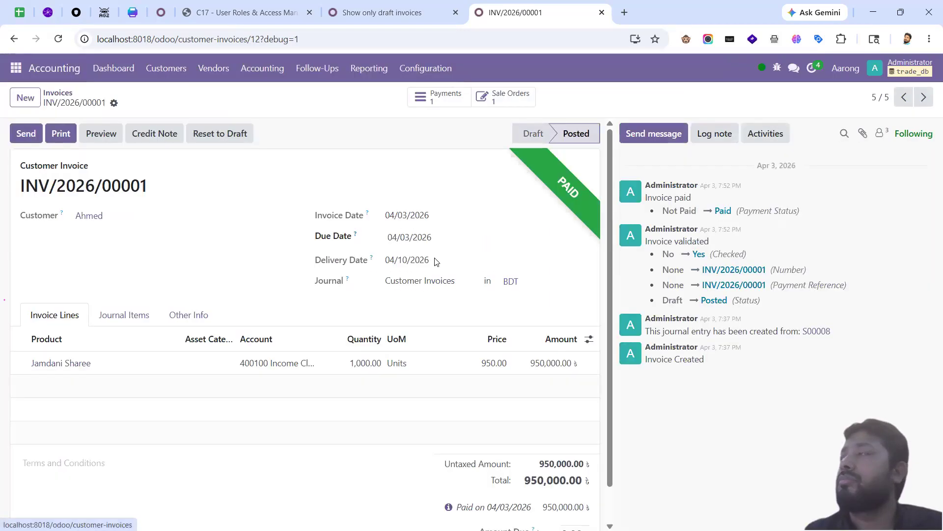
left_click(55, 93)
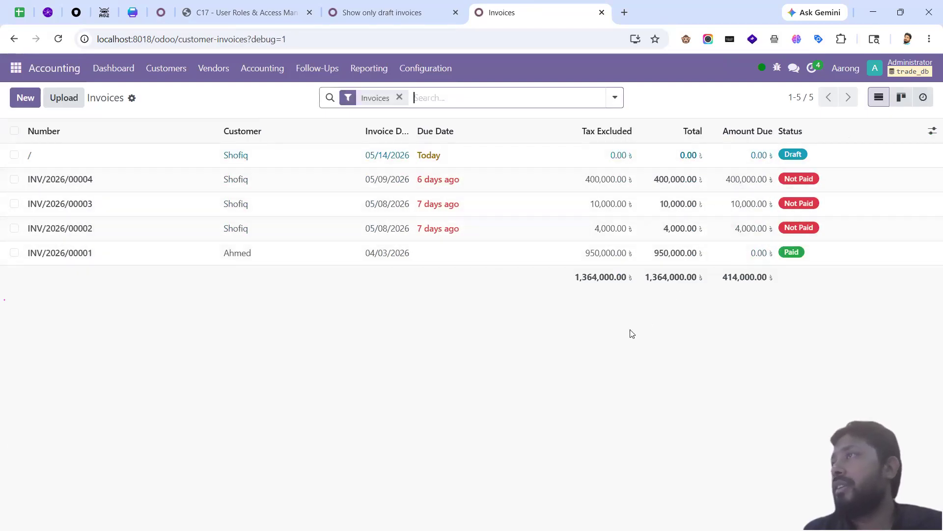
Step: Refresh the manager's invoice list, now three unpaid invoices totalling 414,000.00
key("alt+Tab")
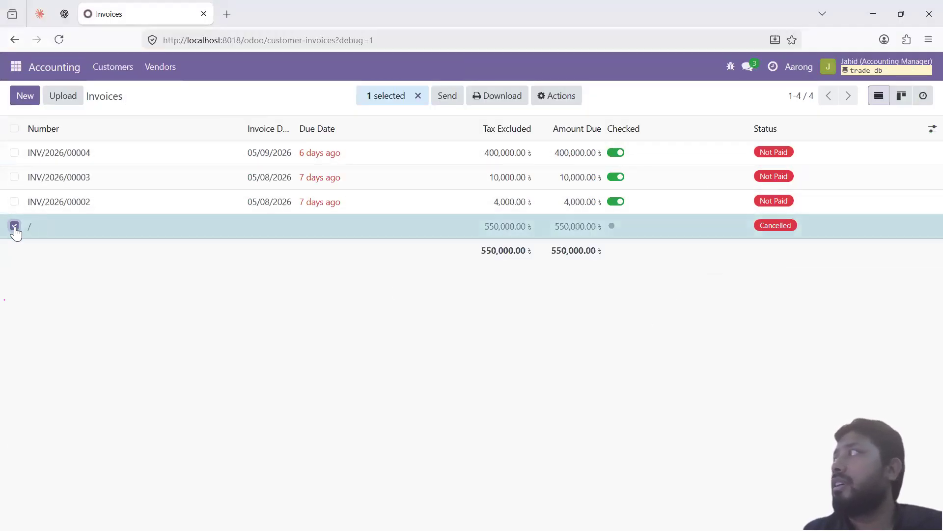
left_click(14, 226)
left_click(59, 40)
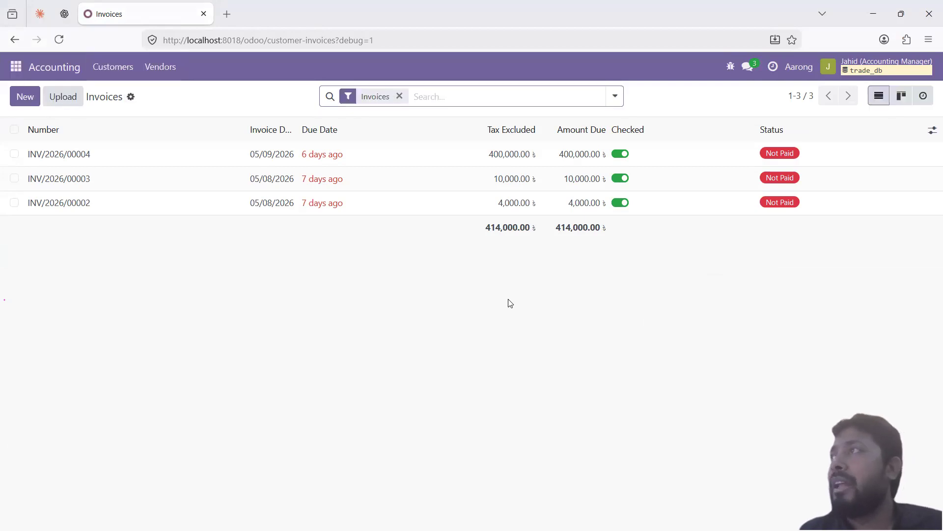
key("alt+Tab")
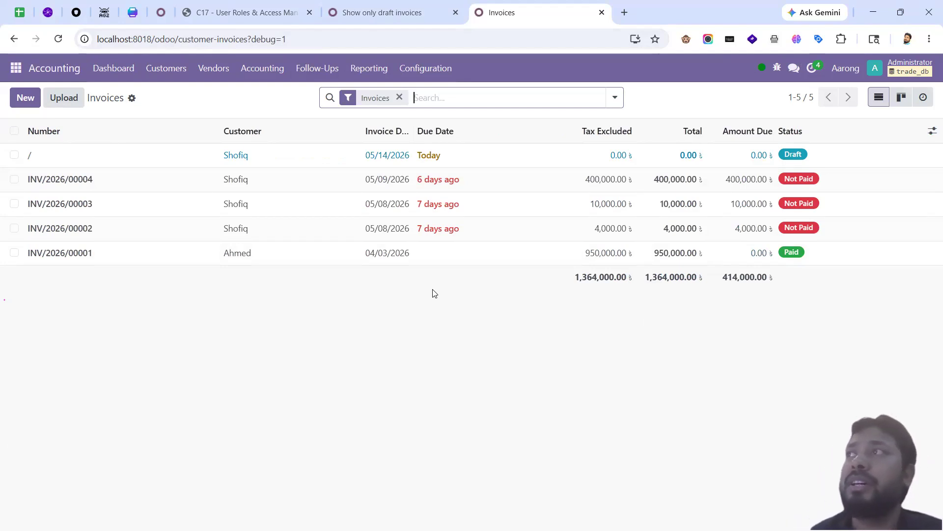
Step: Review the Accounting Customized Group's users and record rules
left_click(383, 13)
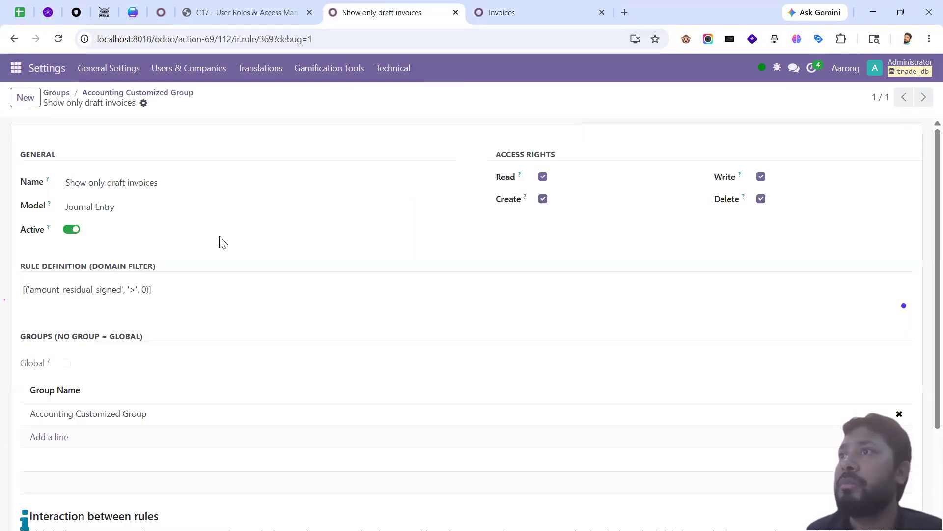
left_click(126, 93)
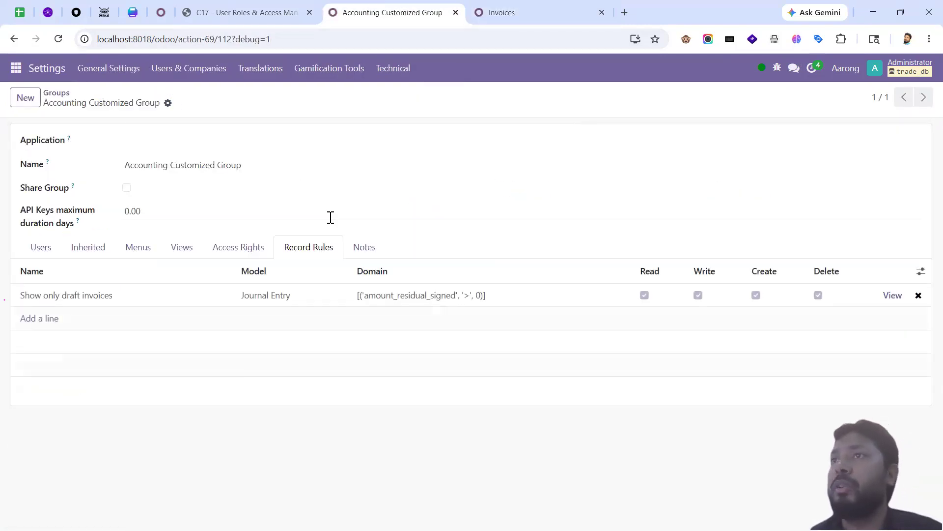
left_click(42, 247)
left_click(327, 255)
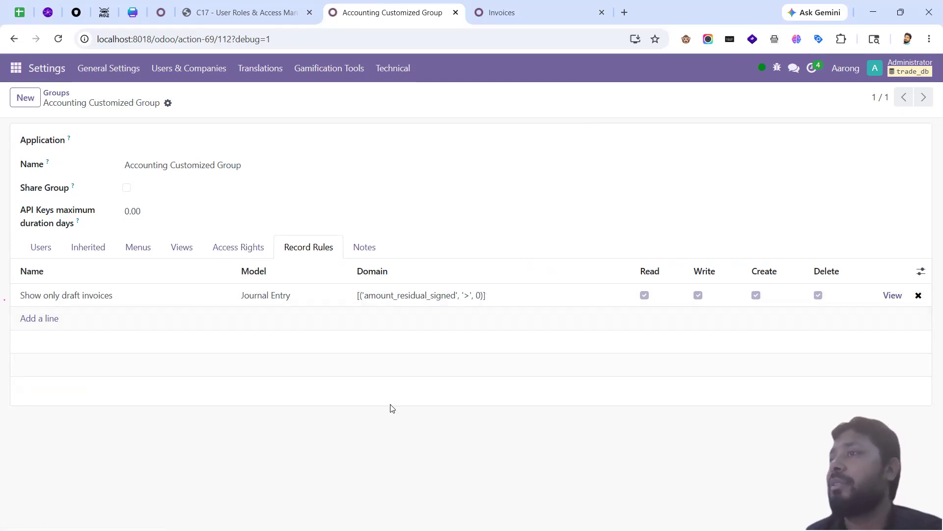
Step: Apply the Overdue filter to the accounting manager's invoice list
key("alt+Tab")
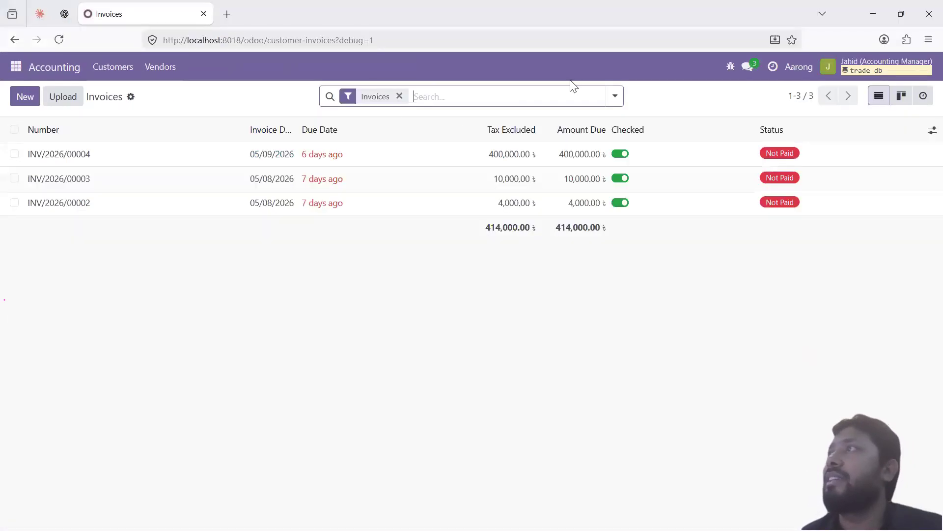
left_click(615, 96)
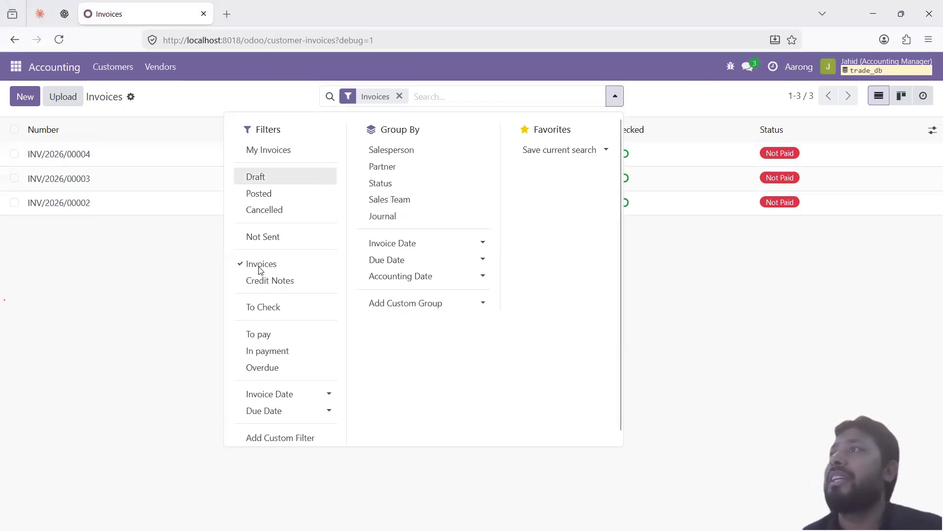
left_click(271, 370)
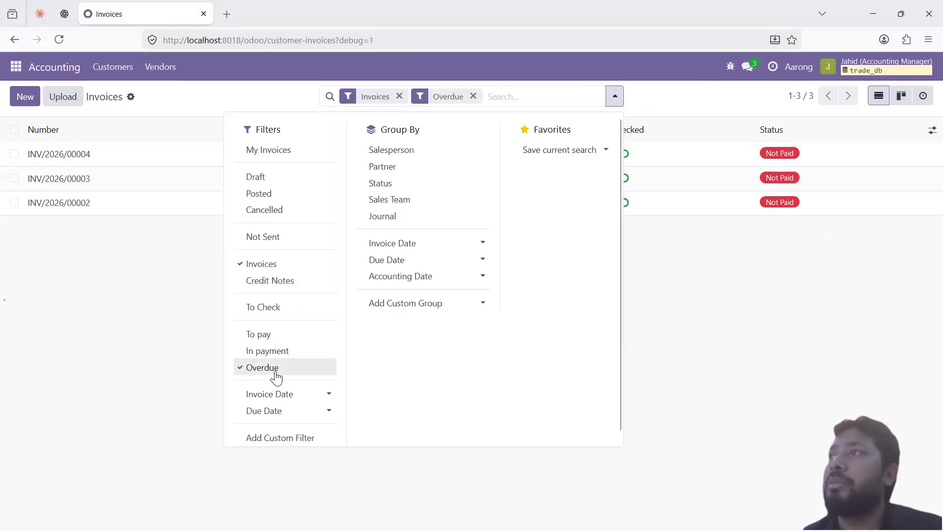
left_click(269, 270)
left_click(268, 270)
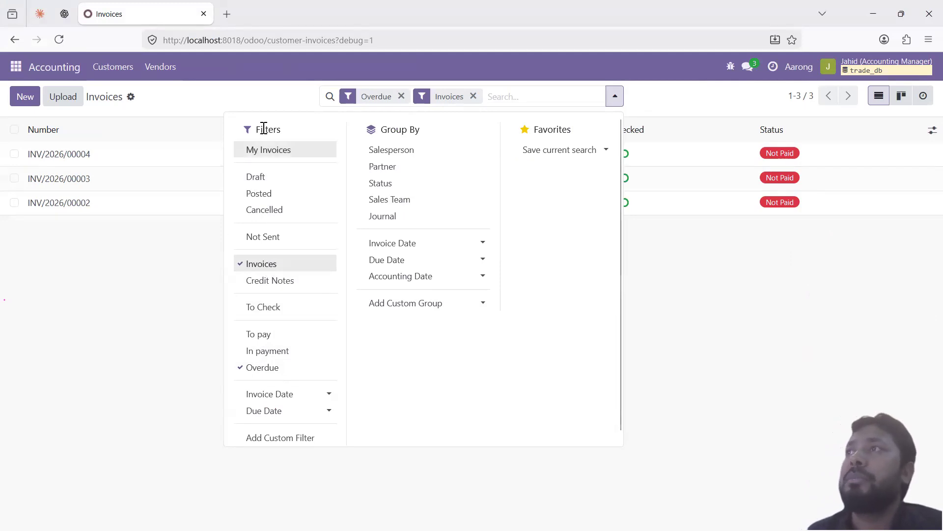
scroll(295, 347, "down", 1)
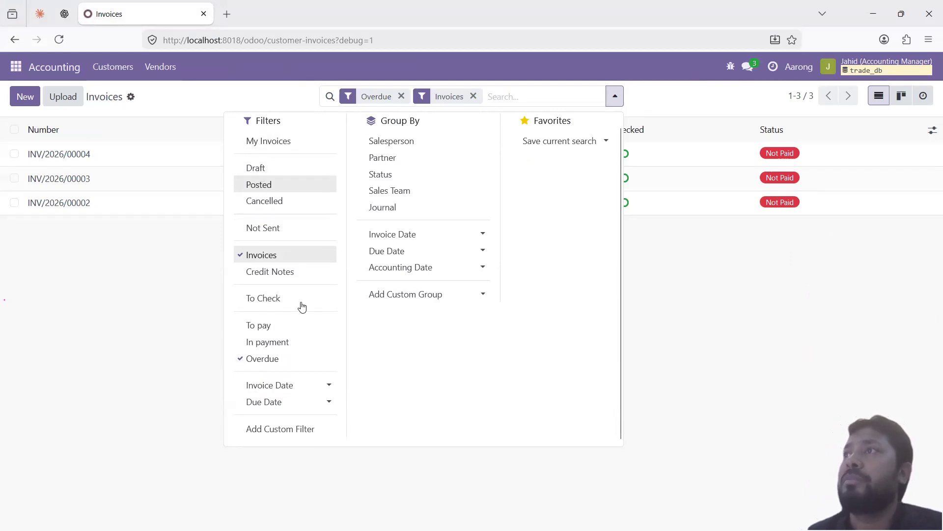
left_click(677, 296)
Step: Filter the administrator's invoices to Overdue, showing three unpaid invoices totalling 414,000
key("alt+Tab")
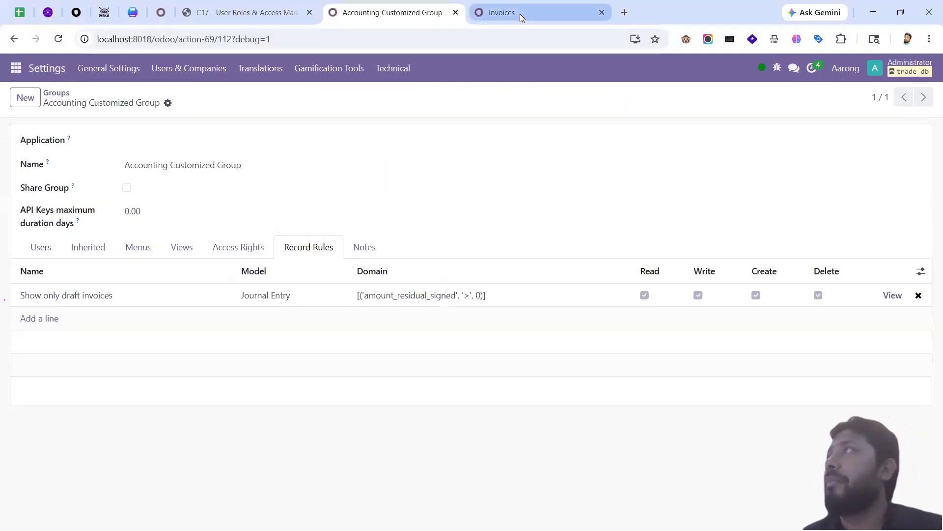
left_click(520, 14)
left_click(449, 98)
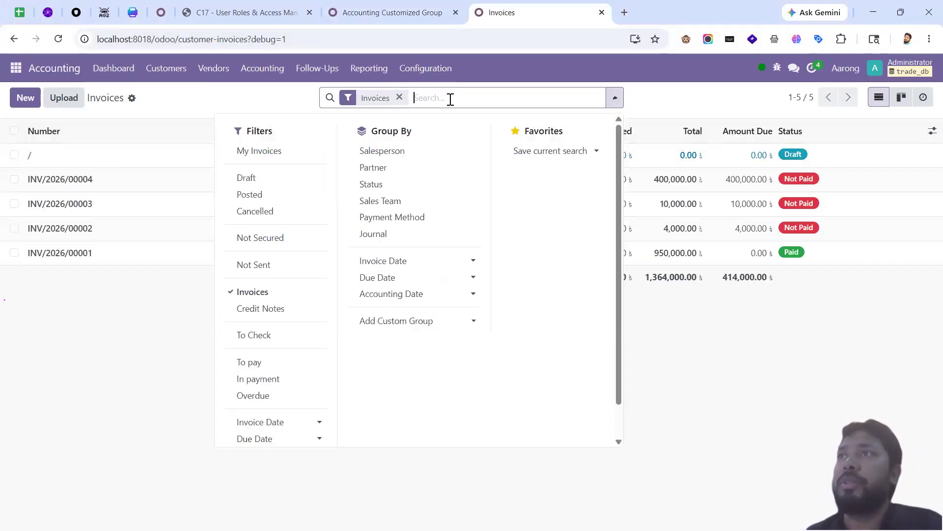
left_click(136, 338)
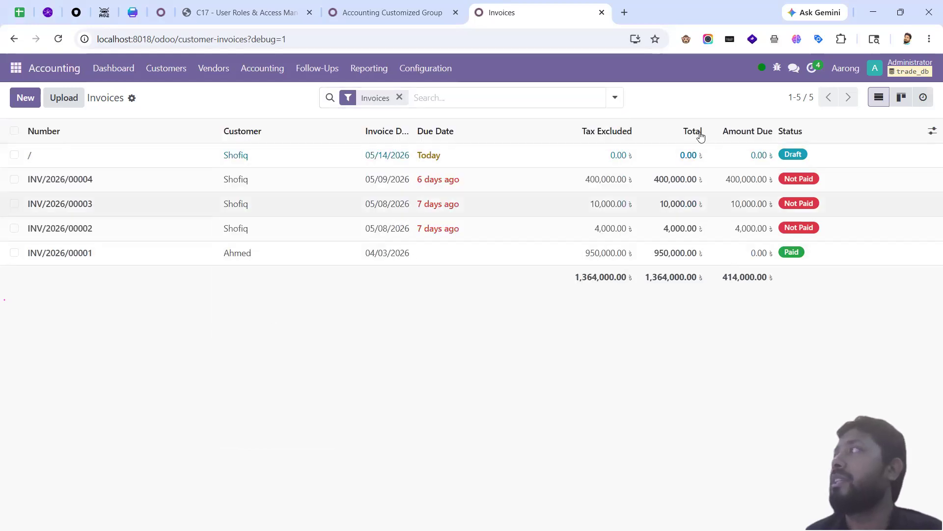
left_click(615, 101)
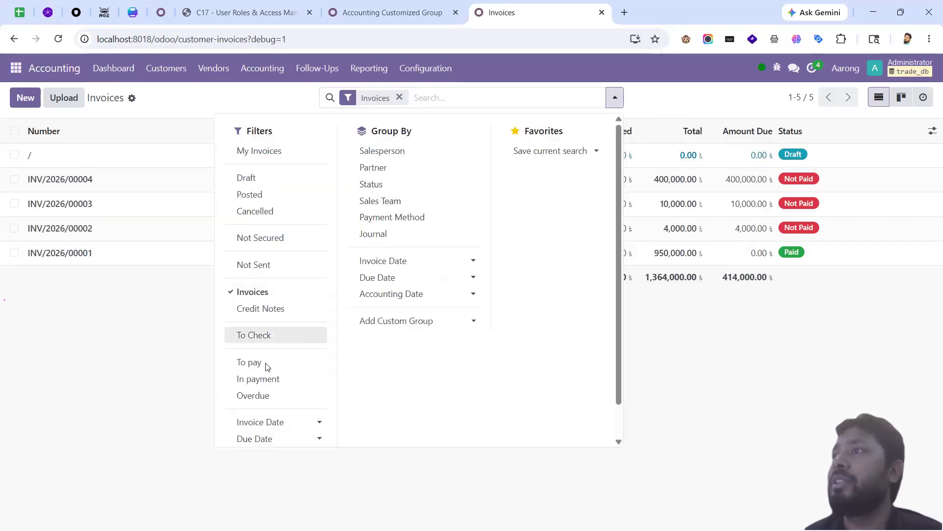
left_click(265, 396)
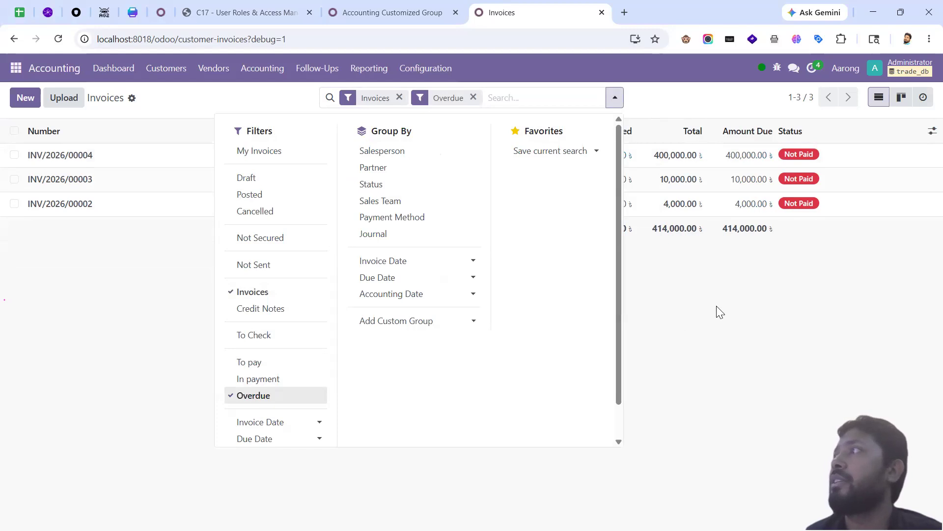
left_click(755, 289)
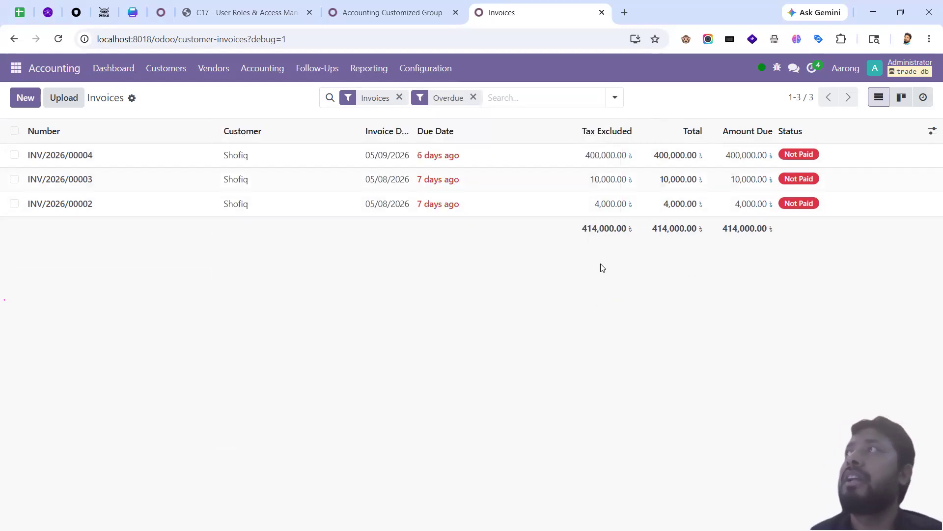
Step: Review the Accounting Customized Group's users, menus, access rights and record rules
left_click(377, 12)
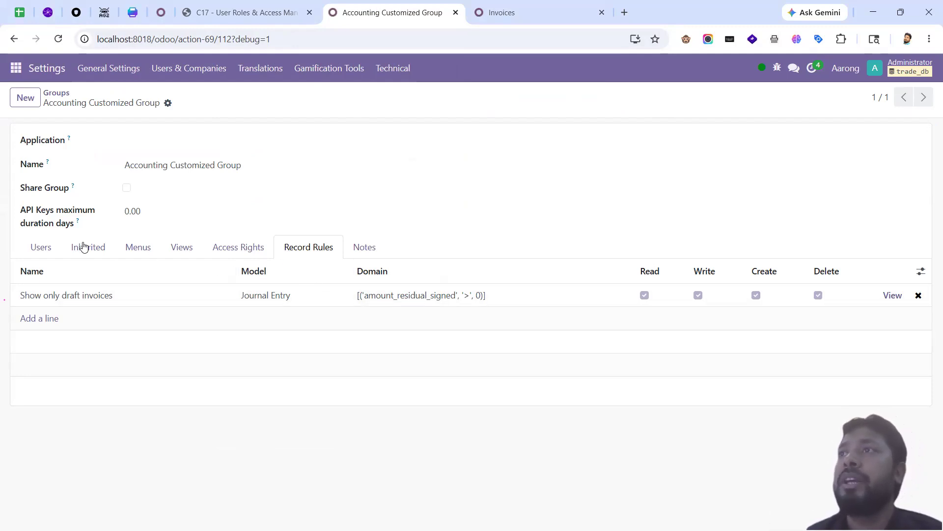
left_click(48, 247)
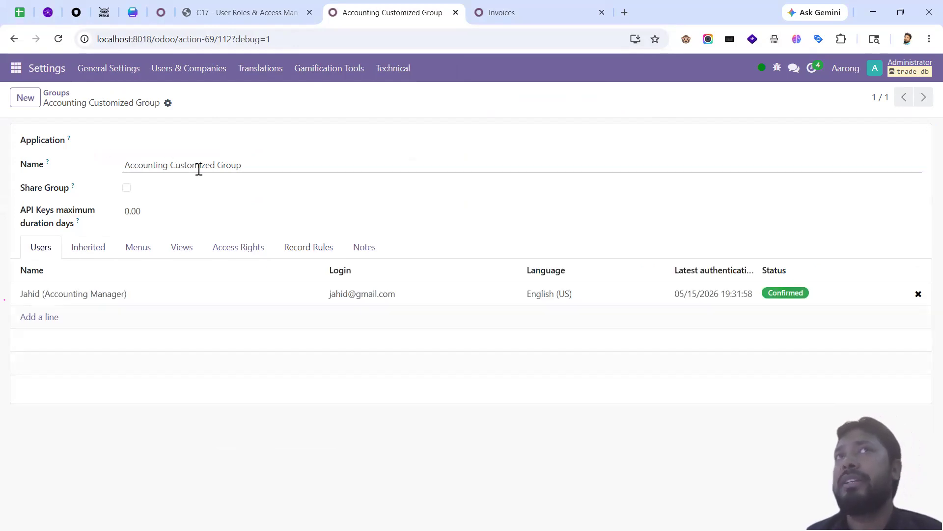
left_click(138, 246)
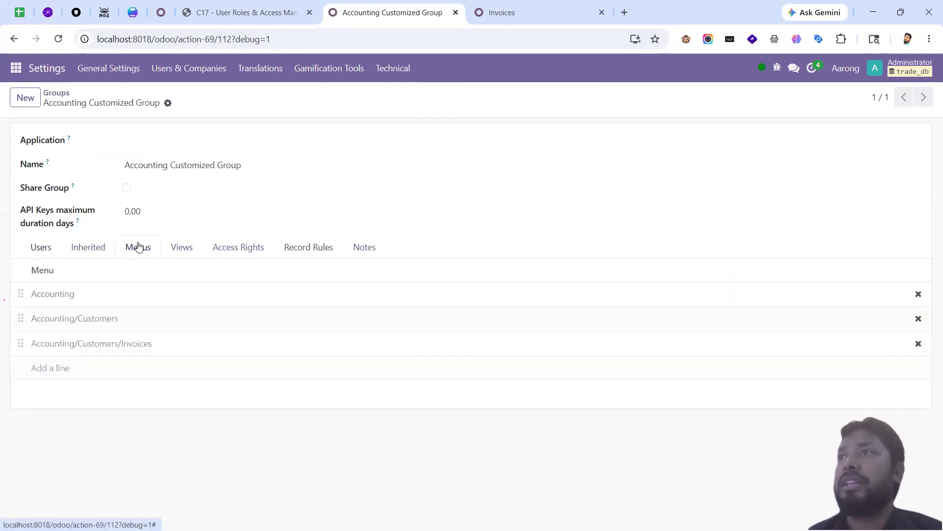
mouse_move(212, 268)
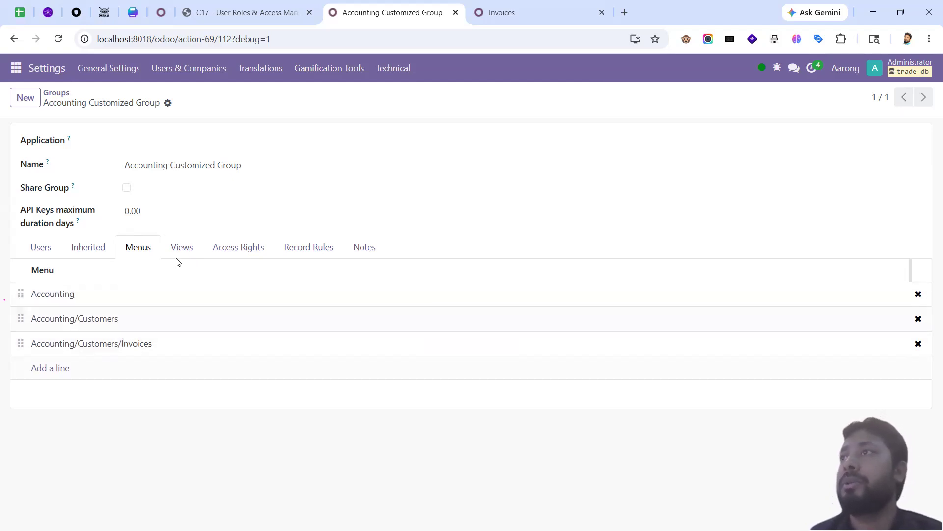
left_click(254, 247)
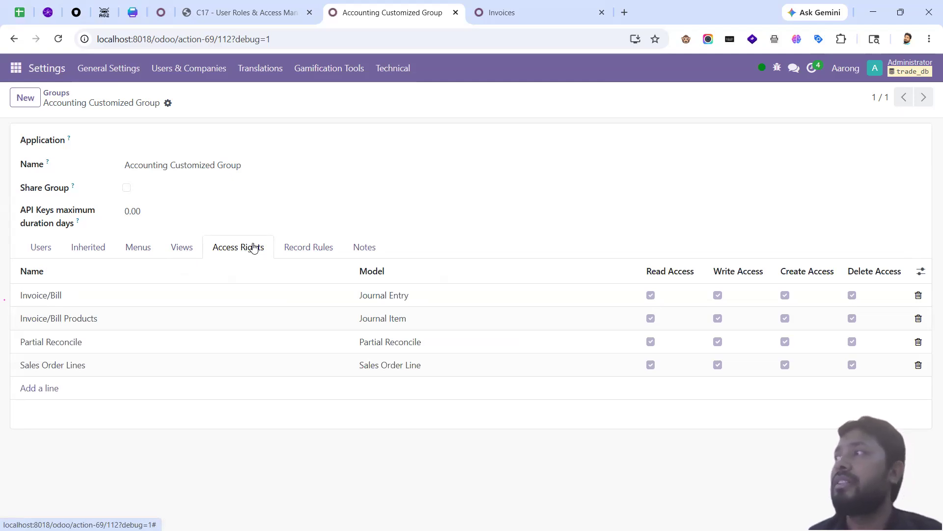
left_click(300, 242)
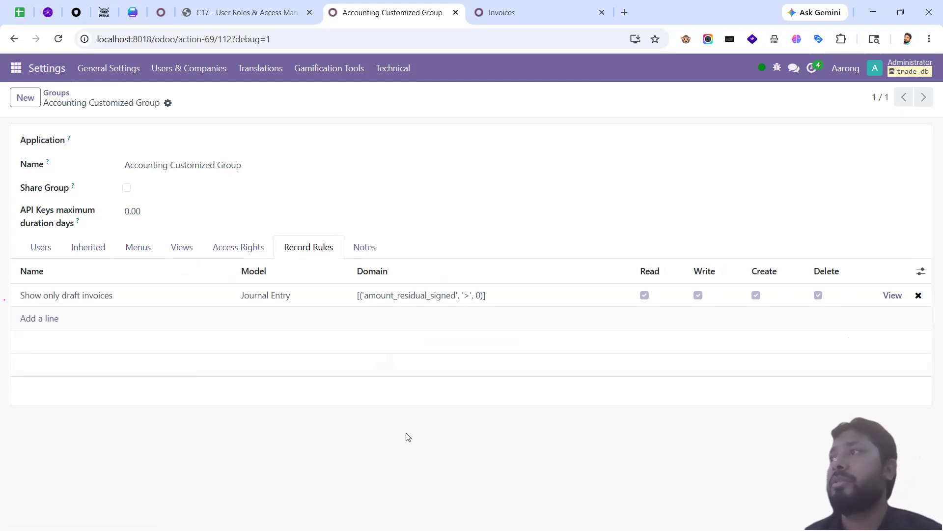
Step: Select the not-equal string domain example in the lesson notes, then return to the group
left_click(214, 15)
left_click(449, 313)
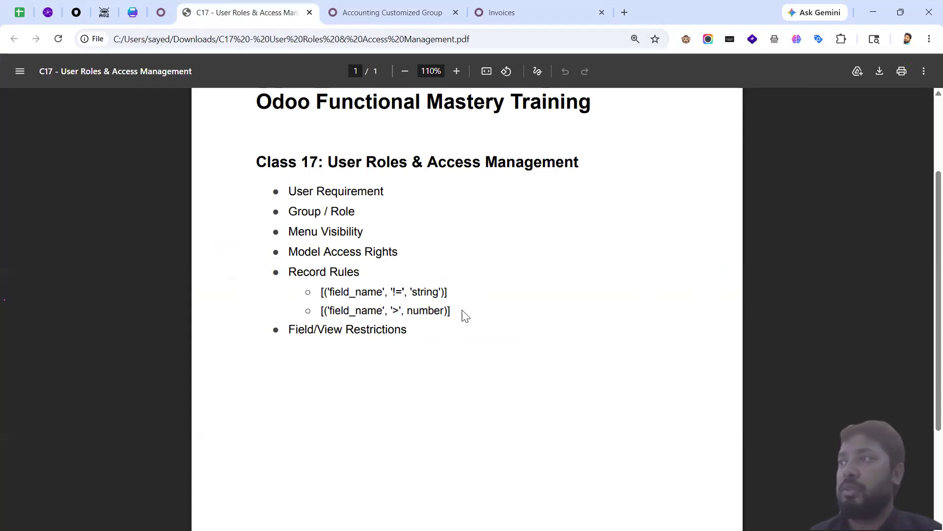
left_click_drag(321, 313, 444, 313)
left_click(444, 314)
triple_click(341, 292)
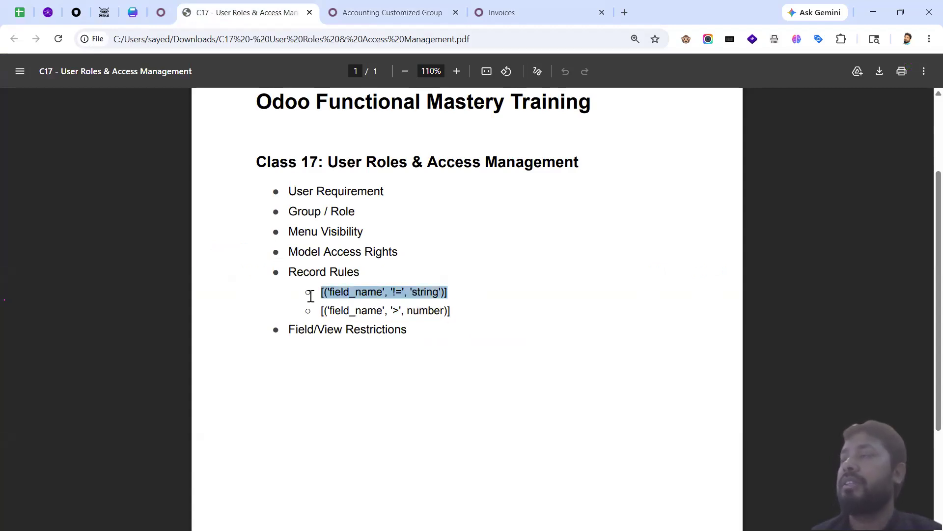
left_click(393, 15)
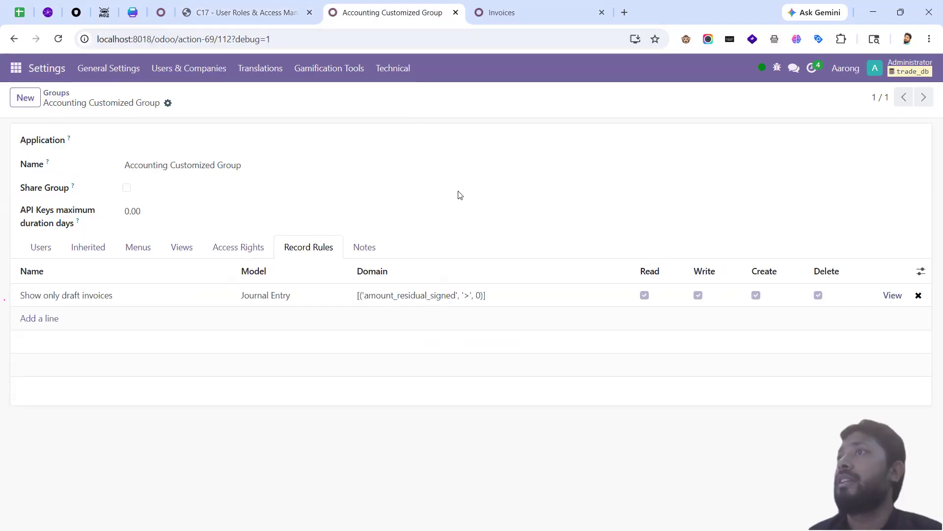
left_click(530, 16)
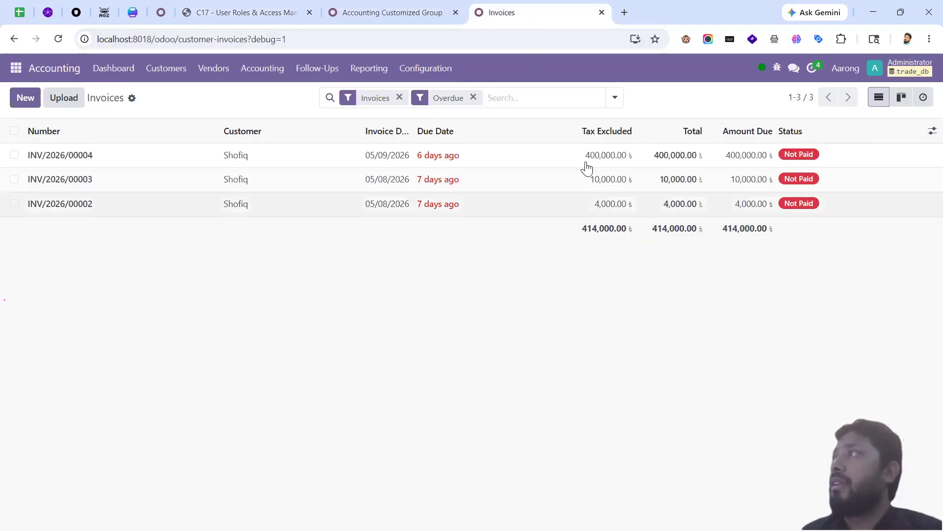
left_click(616, 98)
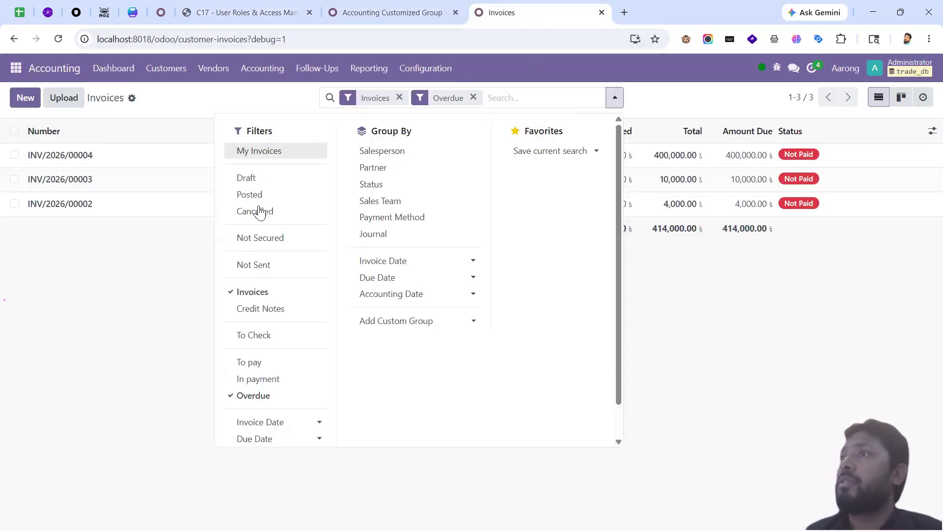
scroll(288, 435, "down", 1)
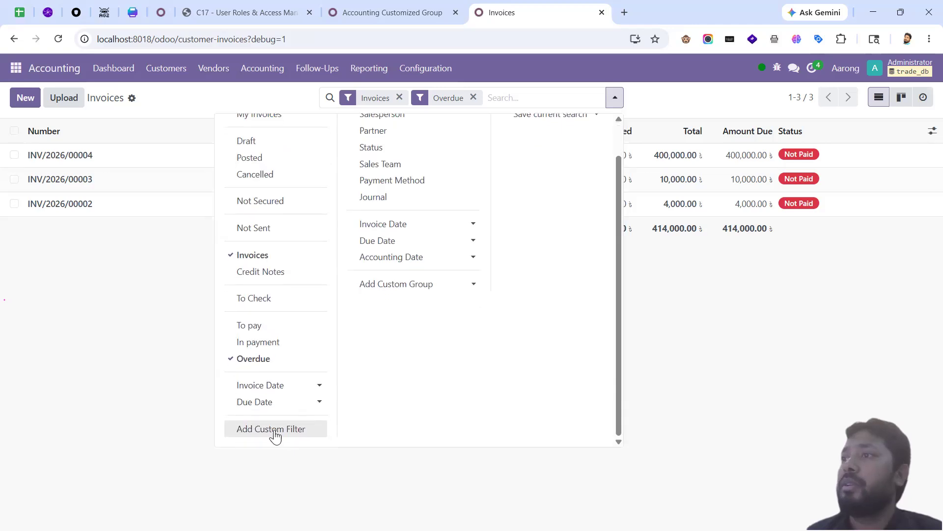
scroll(300, 393, "up", 1)
scroll(290, 422, "down", 1)
left_click(277, 437)
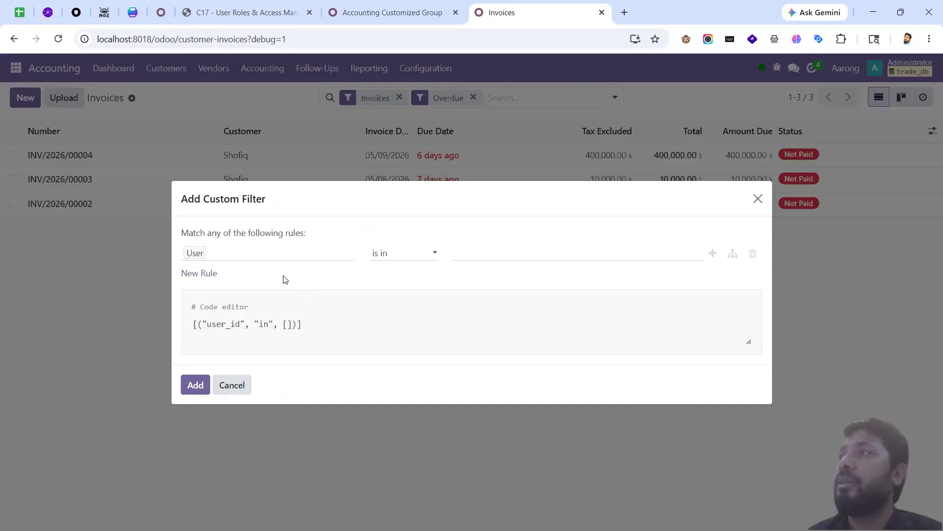
left_click(242, 255)
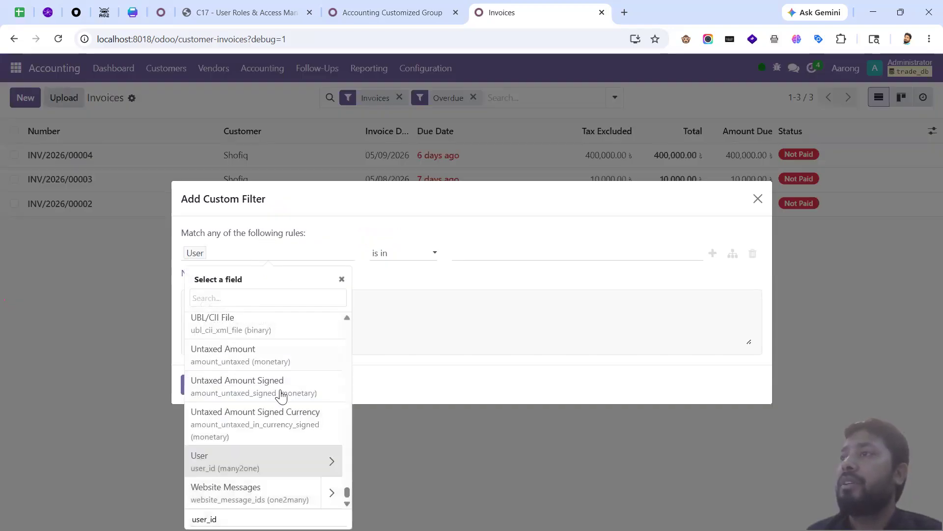
scroll(238, 462, "up", 15)
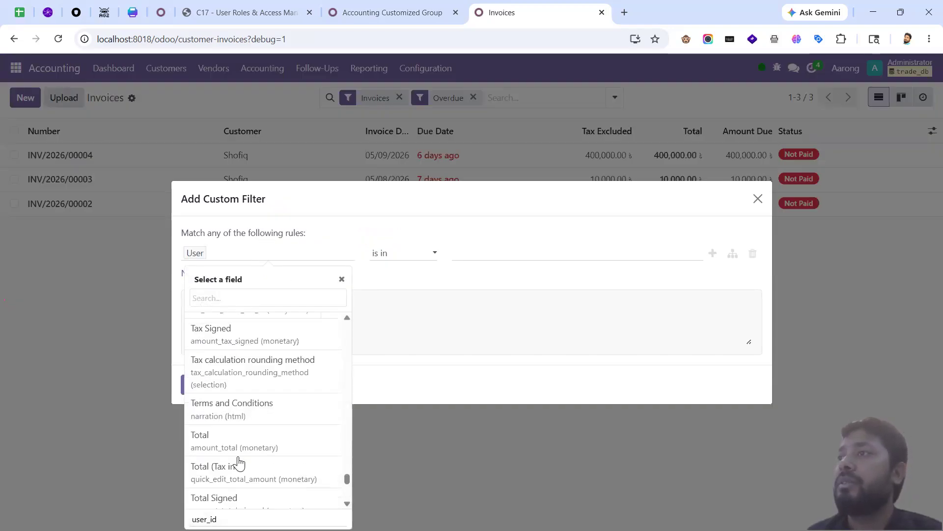
scroll(244, 354, "up", 5)
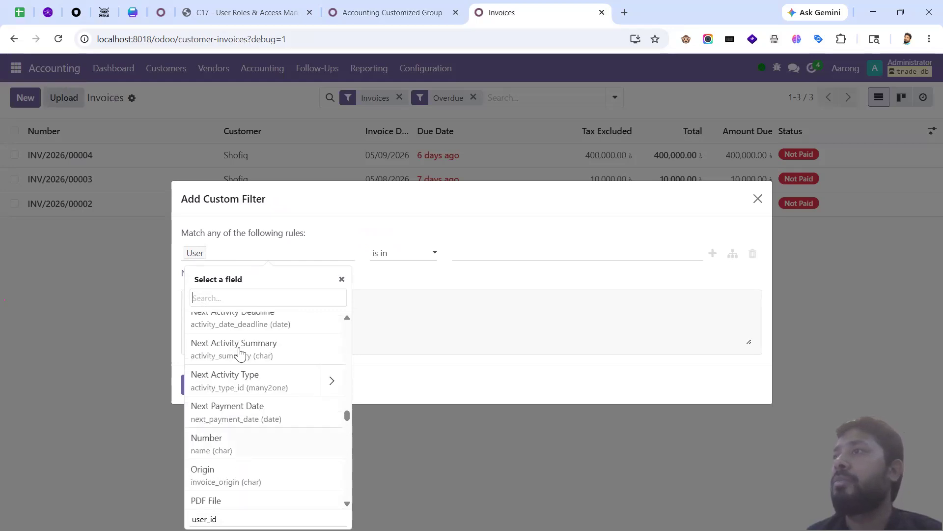
left_click(273, 252)
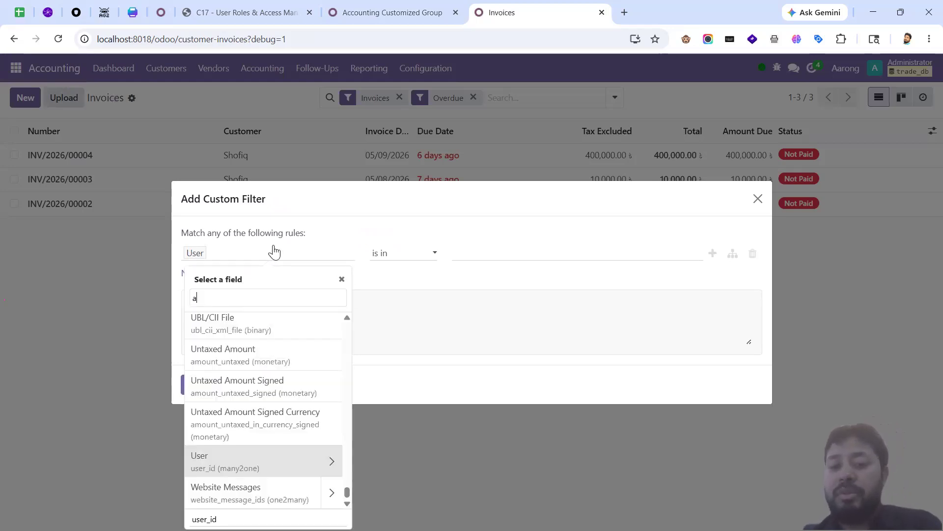
type("amou")
key("BackSpace")
key("BackSpace")
key("BackSpace")
key("BackSpace")
type("a")
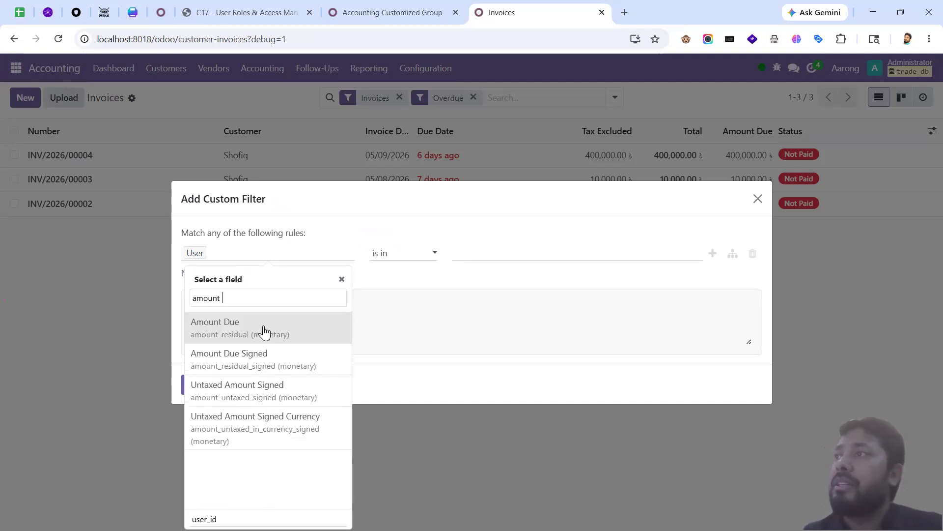
left_click(255, 322)
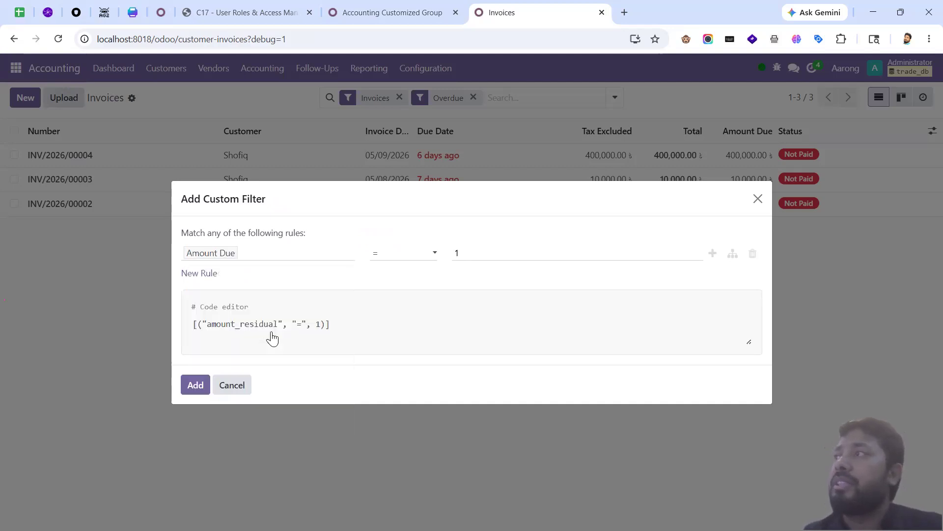
left_click(391, 254)
left_click(396, 302)
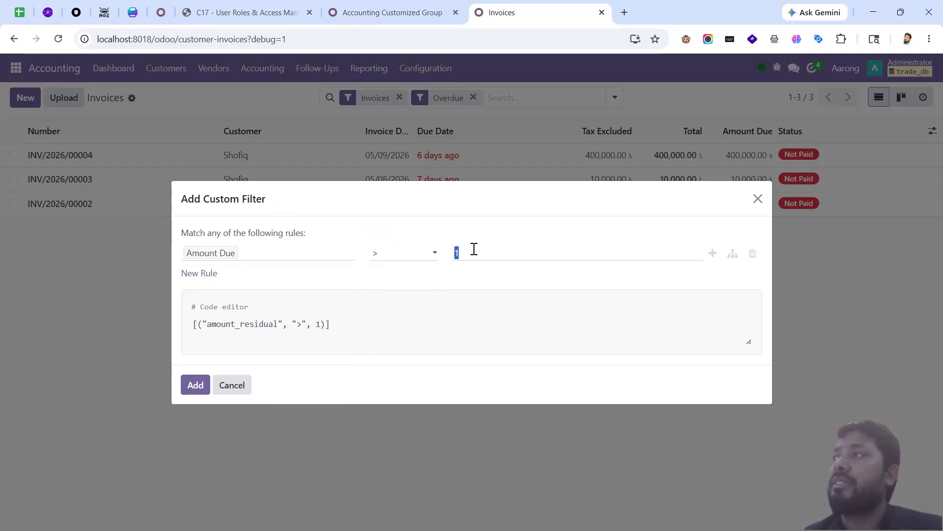
type("0")
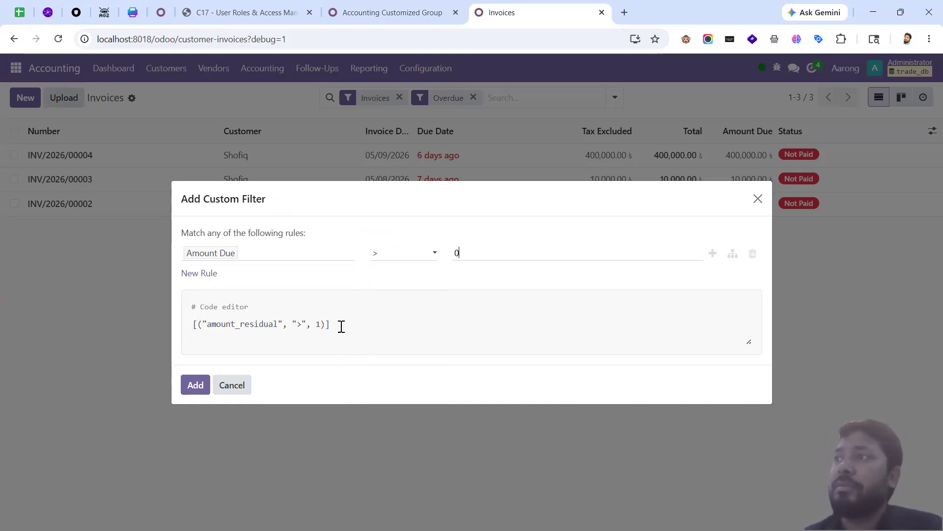
left_click_drag(261, 327, 191, 336)
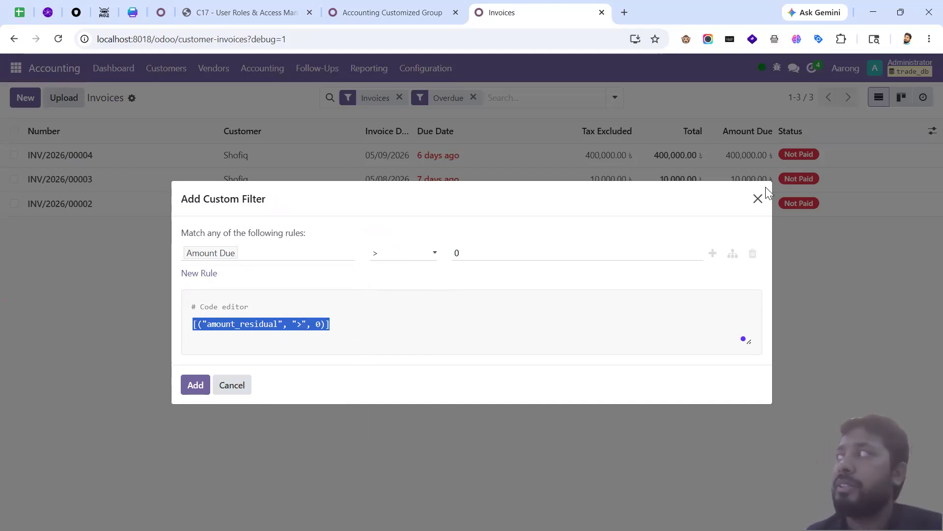
left_click(757, 198)
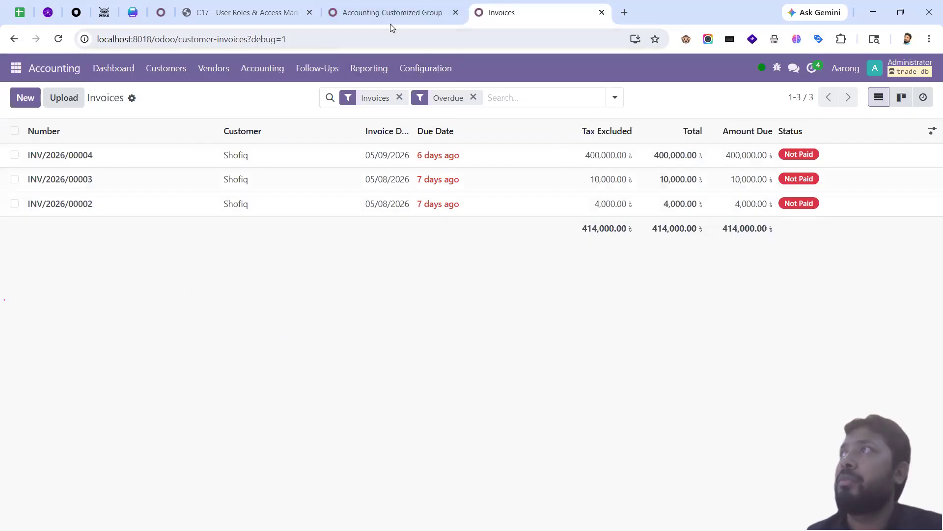
left_click(390, 23)
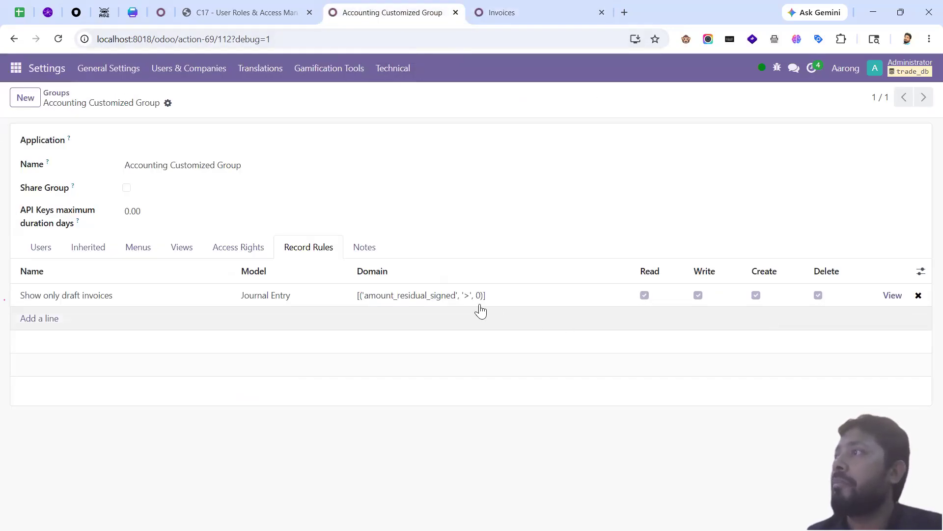
Step: Open the Show only draft invoices rule and delete its existing domain filter
left_click(441, 294)
left_click(855, 367)
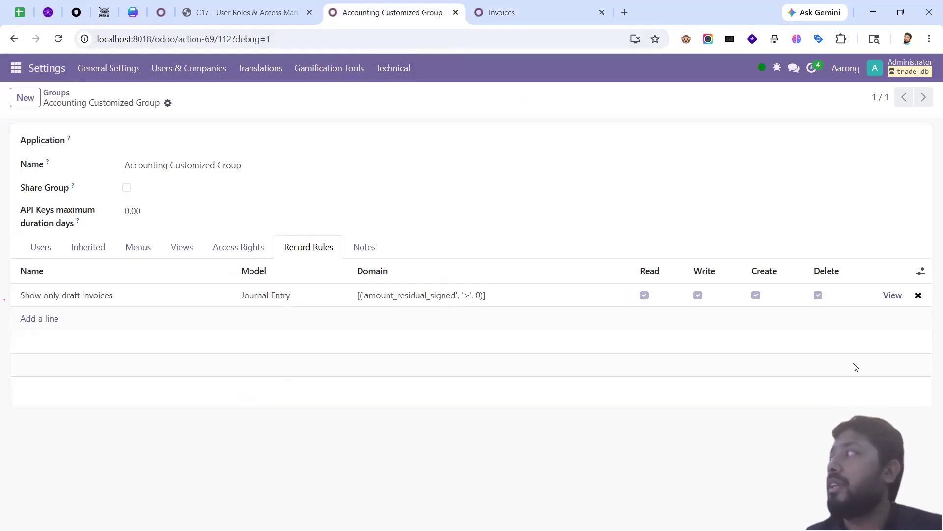
left_click(892, 294)
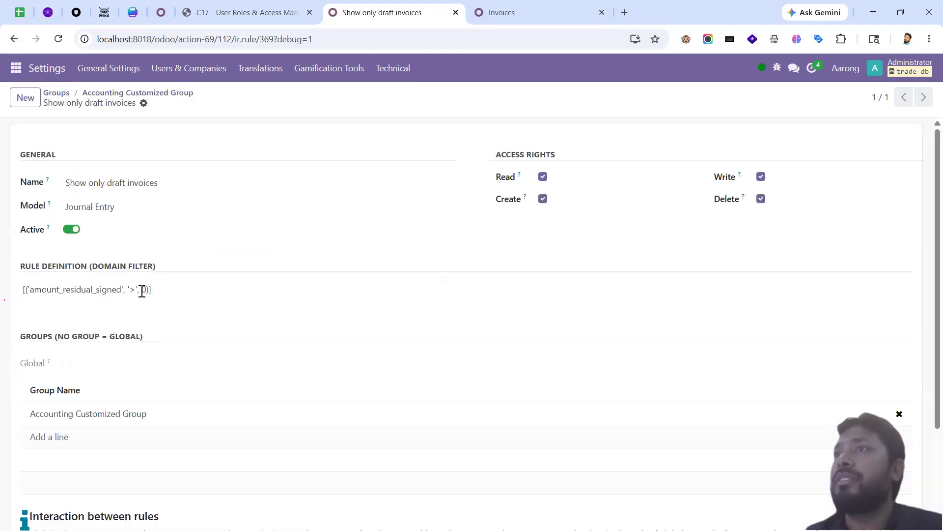
triple_click(142, 291)
key("BackSpace")
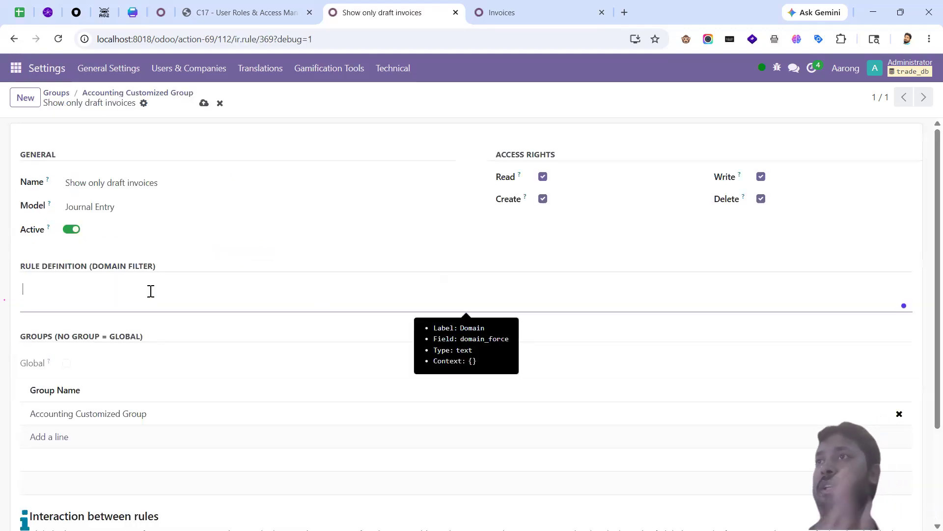
Step: Remove the Overdue filter from the administrator's invoice list
left_click(524, 15)
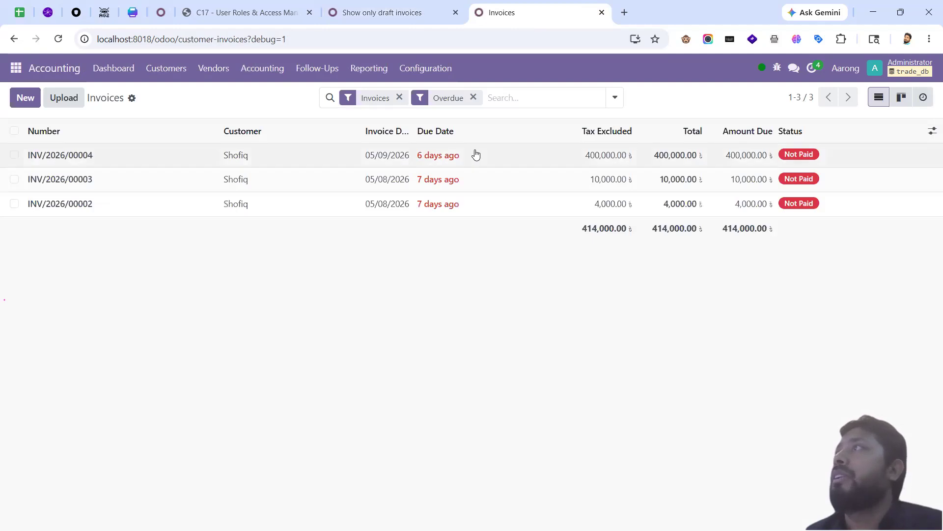
left_click(474, 97)
left_click(614, 101)
scroll(274, 421, "down", 1)
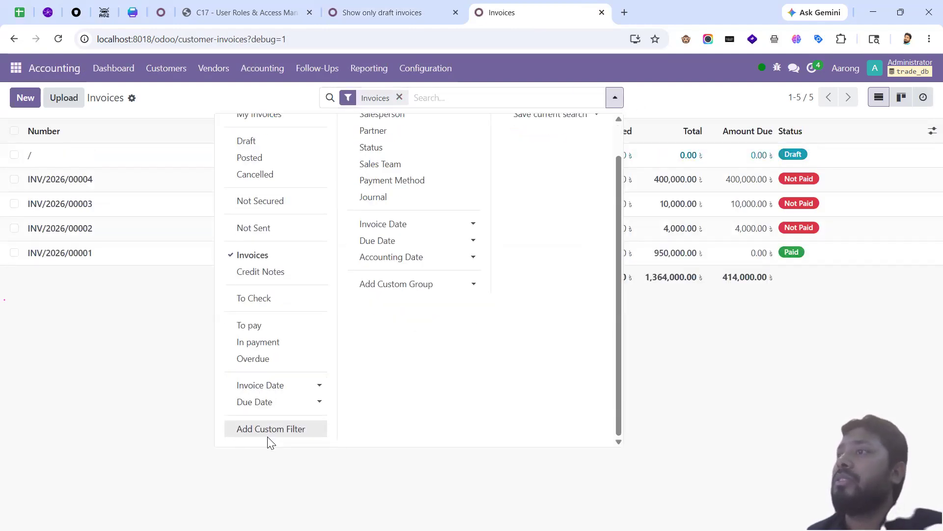
Step: Build an Amount Due > 0 custom filter and select its generated domain code
left_click(269, 431)
left_click(240, 257)
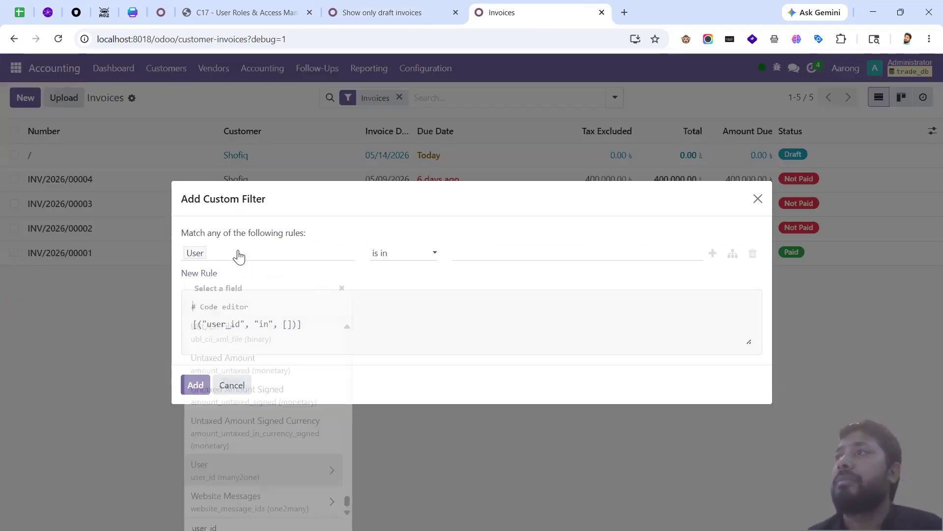
type("amount")
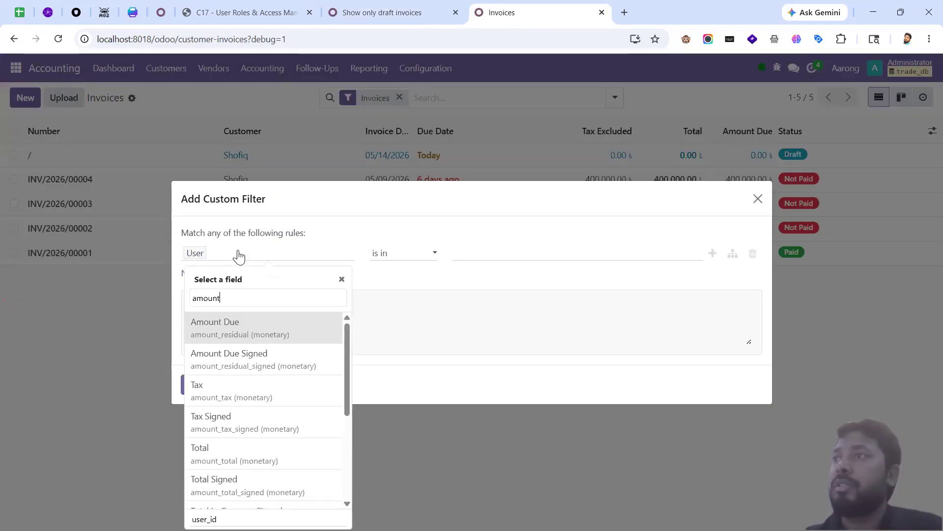
left_click(272, 329)
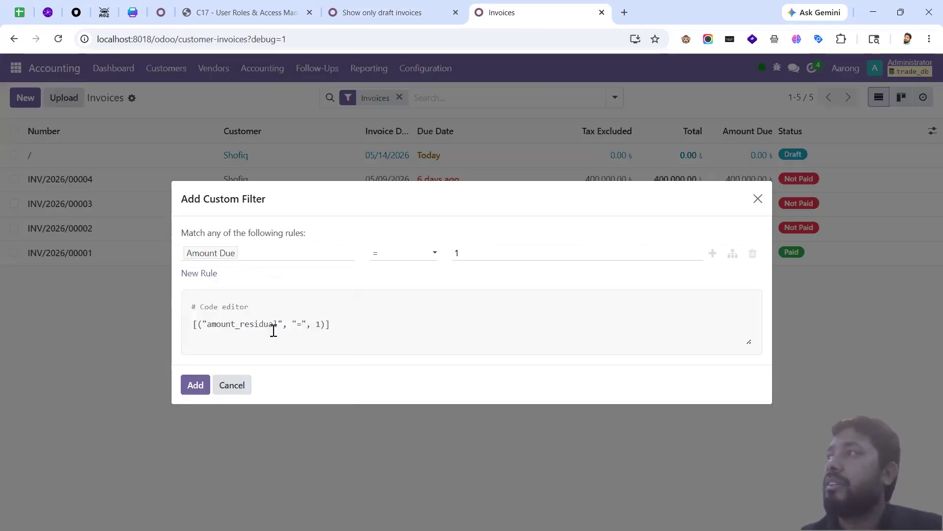
left_click(412, 255)
left_click(404, 301)
double_click(471, 252)
type("0")
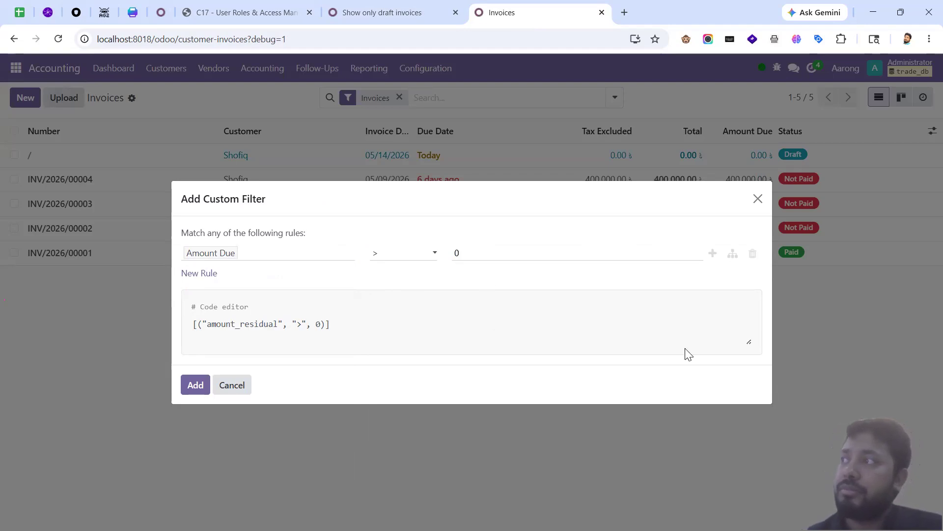
left_click_drag(338, 330, 191, 323)
key("ctrl+c")
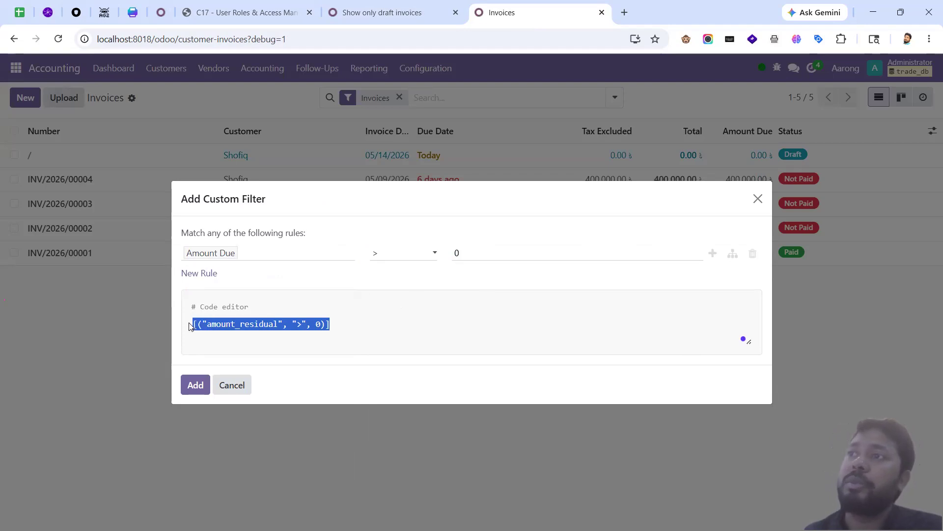
left_click(382, 12)
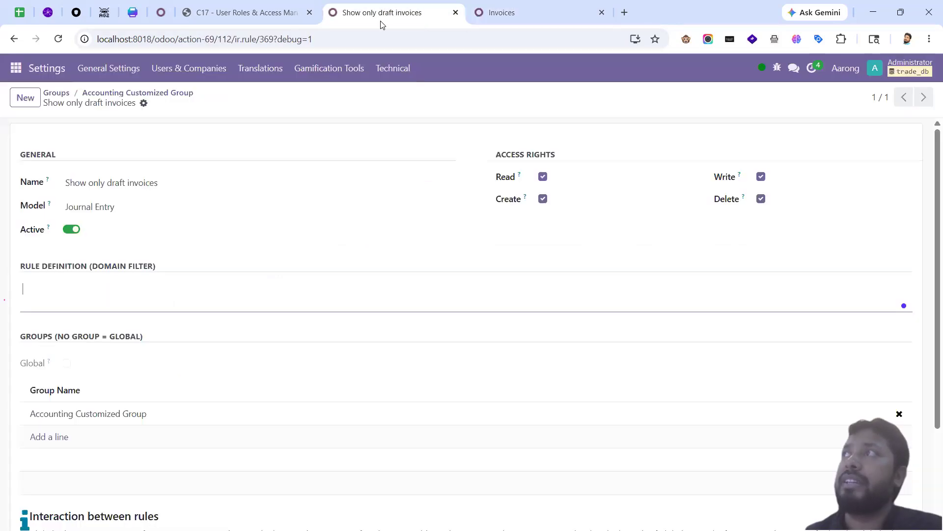
Step: Save the rule with the pasted amount-due domain; the manager still sees three unpaid invoices
left_click(183, 294)
key("ctrl+v")
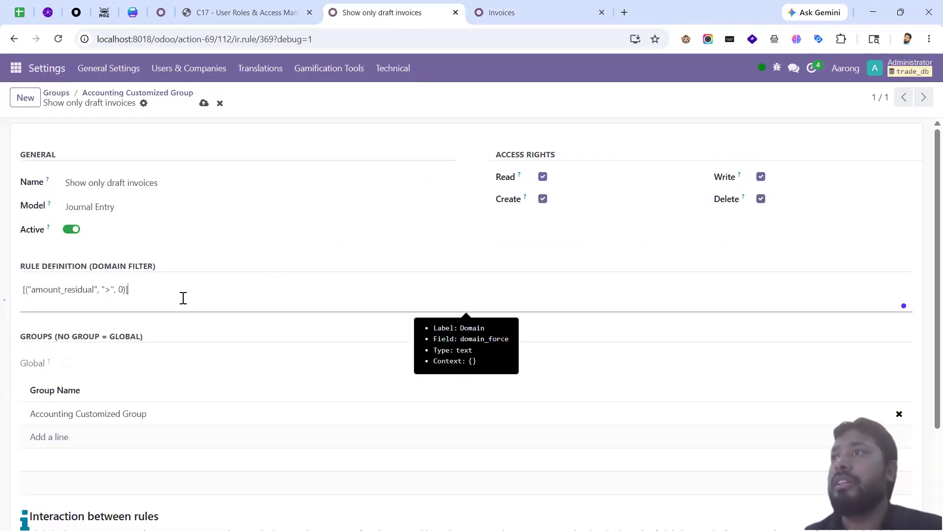
key("ctrl+s")
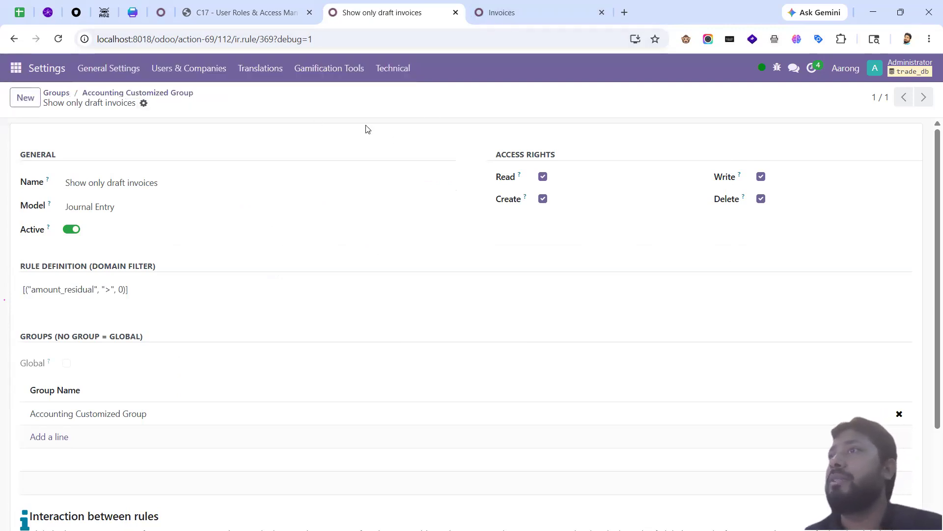
key("alt+Tab")
left_click(59, 39)
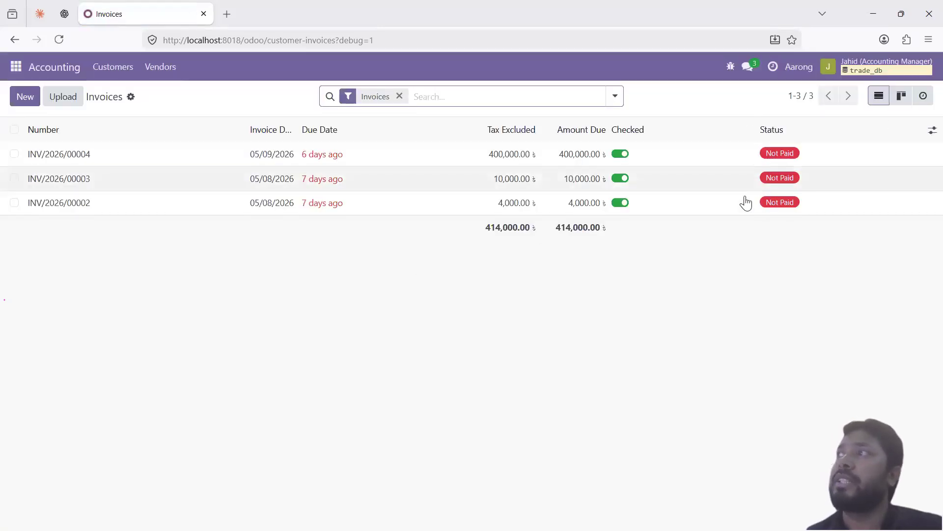
key("alt+Tab")
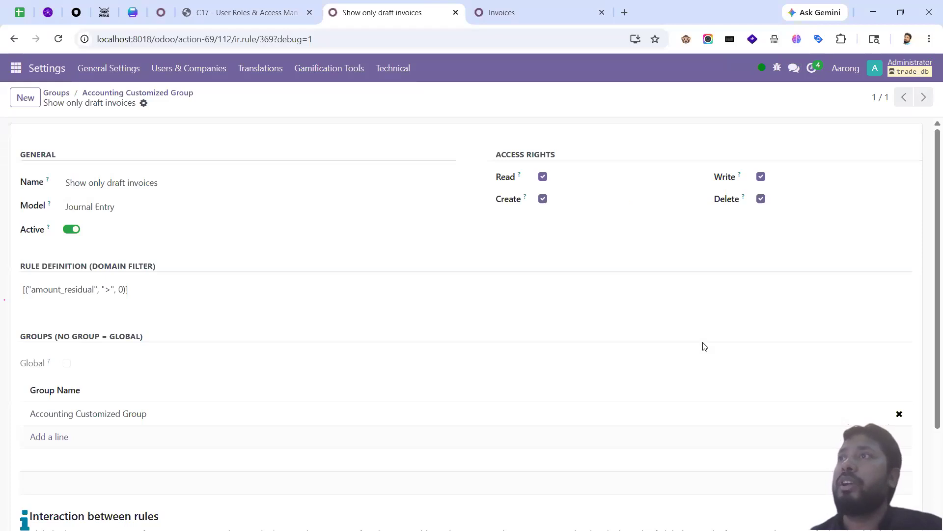
Step: Build a Status = Posted custom filter and select its generated domain code
left_click_drag(135, 290, 22, 290)
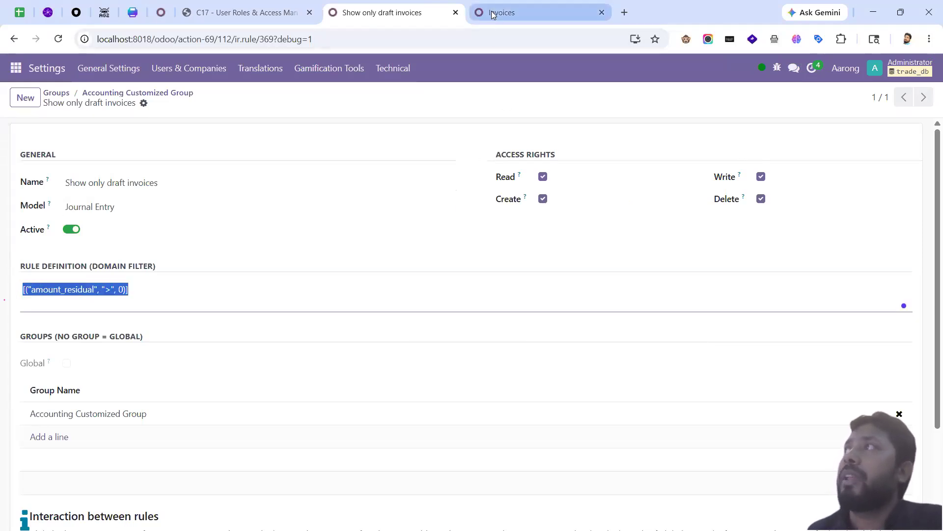
left_click(489, 17)
left_click(236, 259)
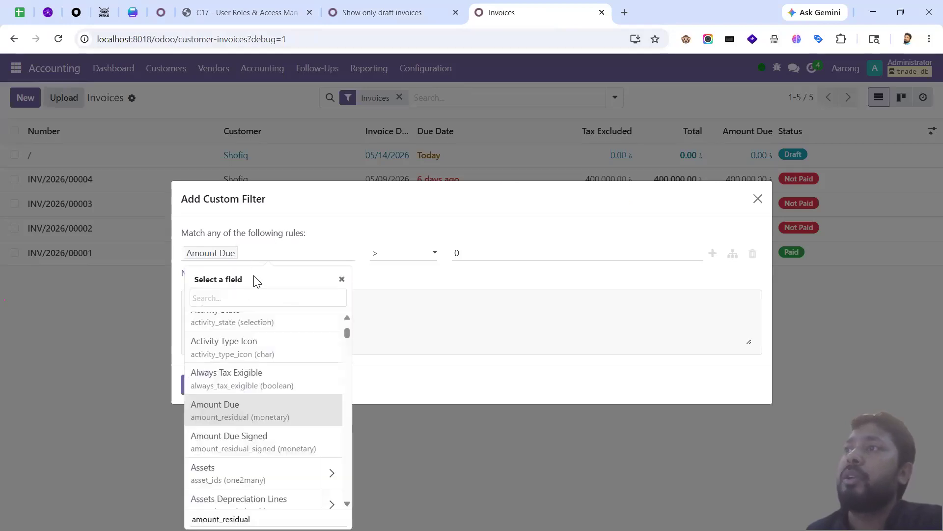
type("state")
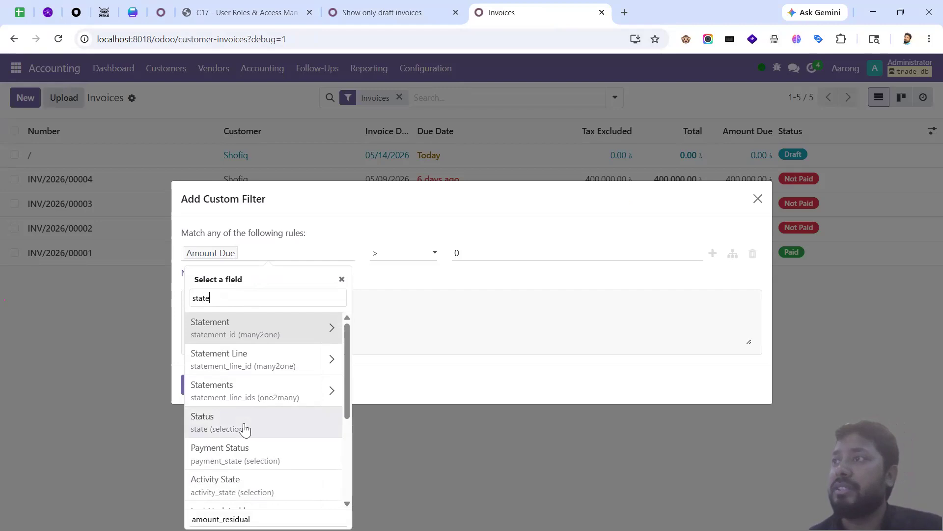
left_click(244, 426)
left_click(411, 253)
left_click(431, 257)
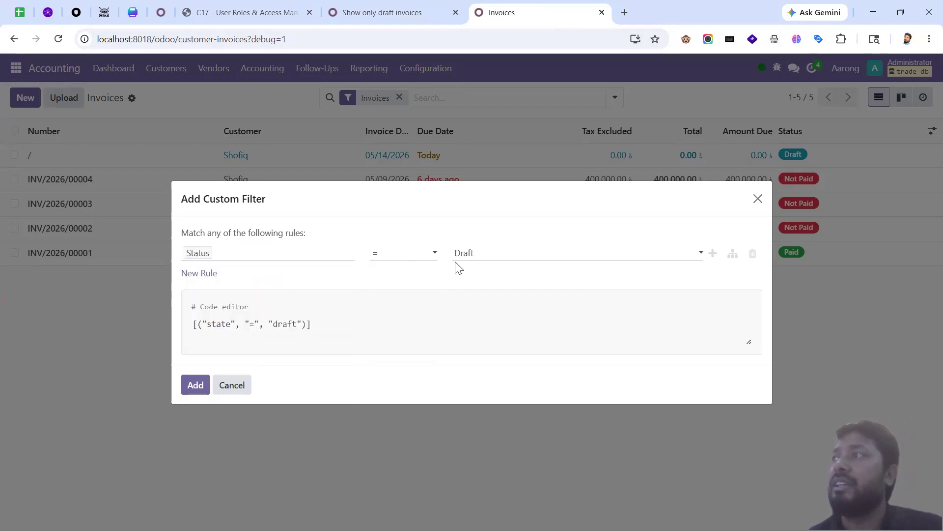
left_click(474, 257)
left_click(490, 285)
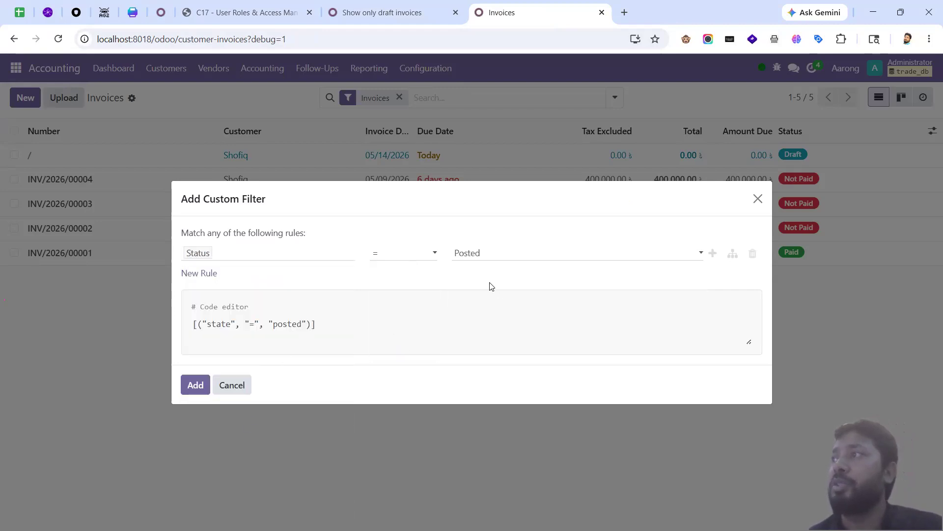
triple_click(332, 326)
key("ctrl+c")
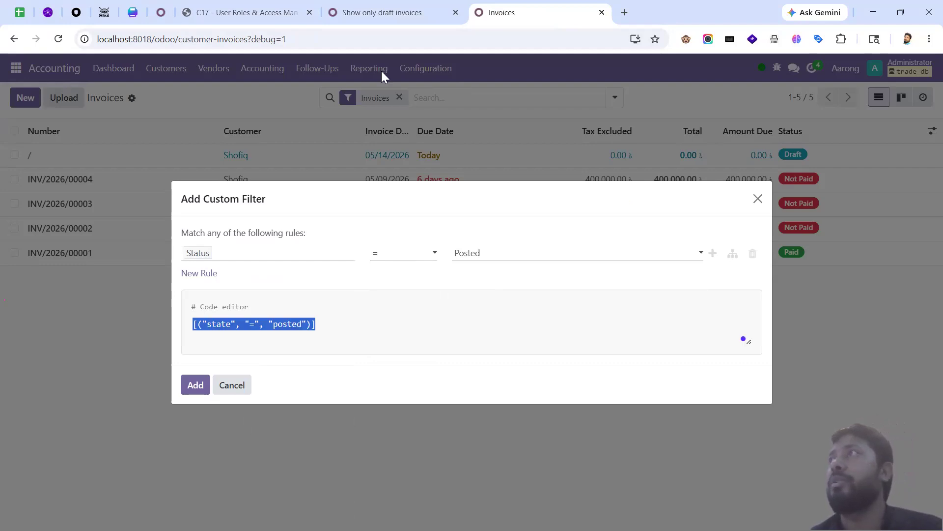
Step: Replace the rule's domain with [("state", "=", "posted")] and save it
left_click(373, 11)
left_click(131, 297)
triple_click(131, 296)
key("ctrl+v")
key("alt+s")
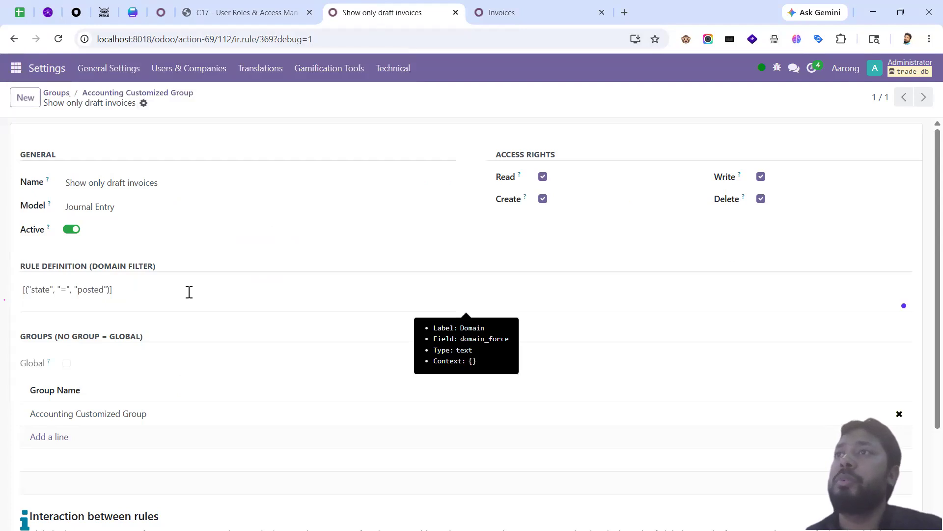
Step: Reload the accounting user's invoices, now showing four posted ones including the paid invoice
key("alt+Tab")
left_click(60, 39)
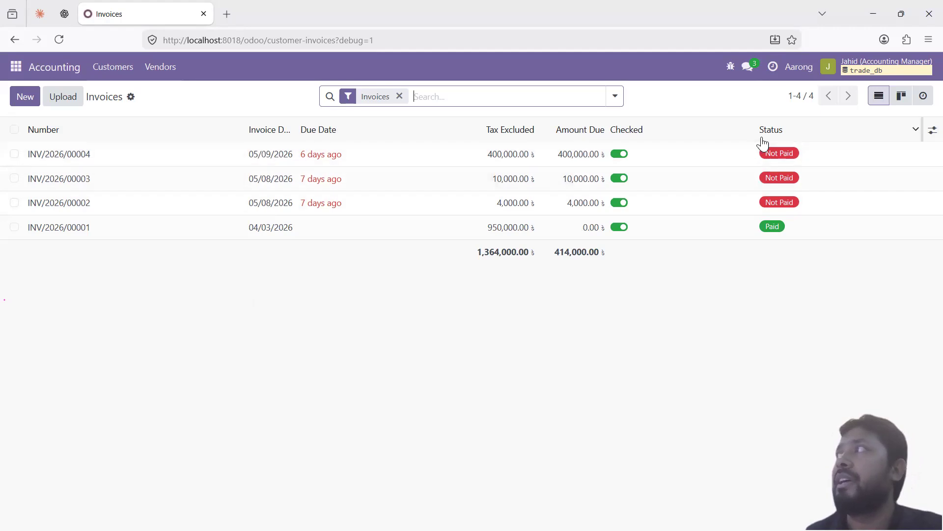
mouse_move(772, 136)
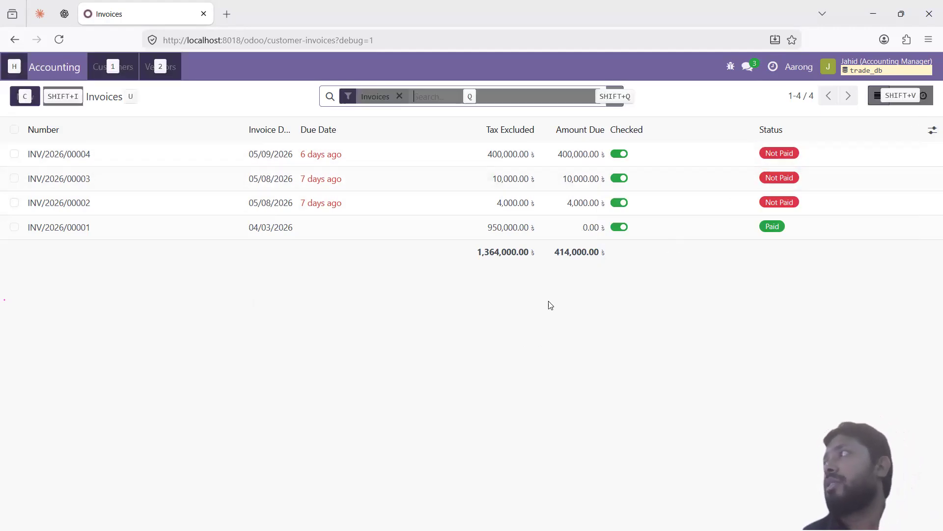
key("alt+Tab")
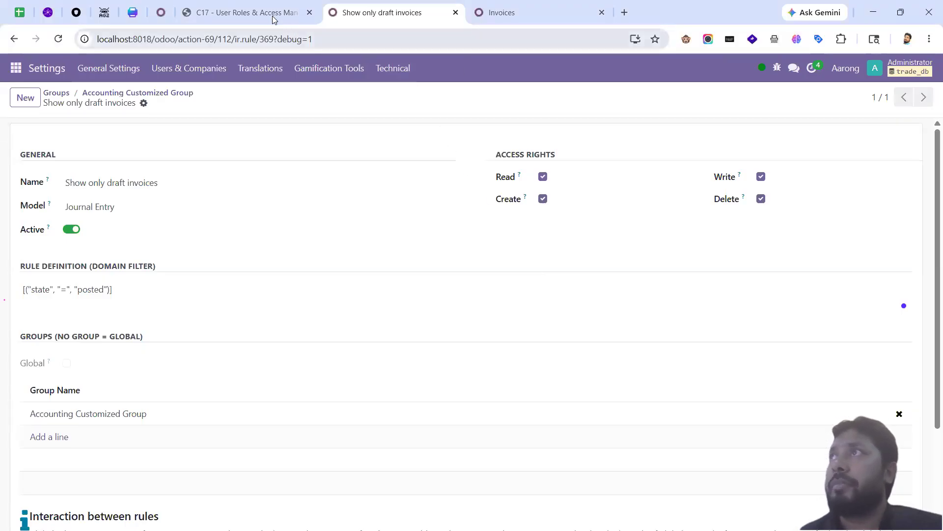
left_click(273, 15)
left_click(488, 318)
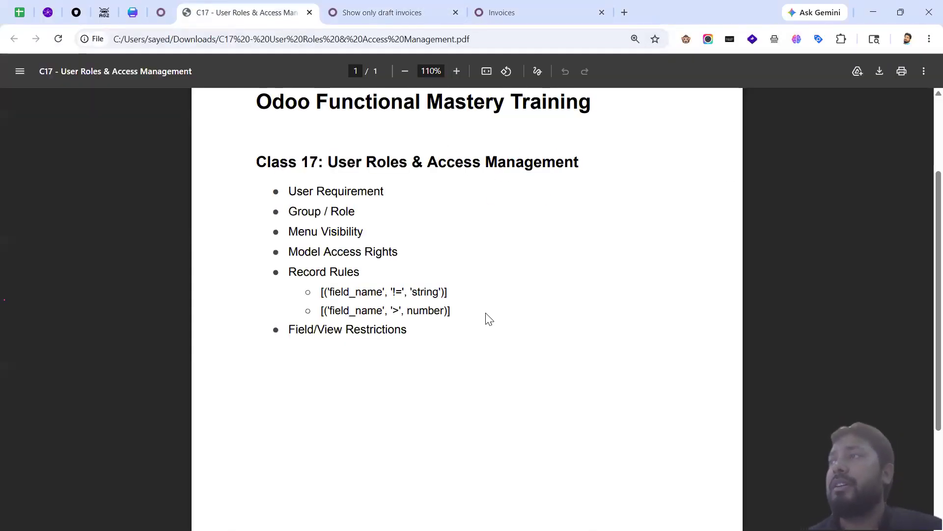
scroll(488, 318, "up", 3)
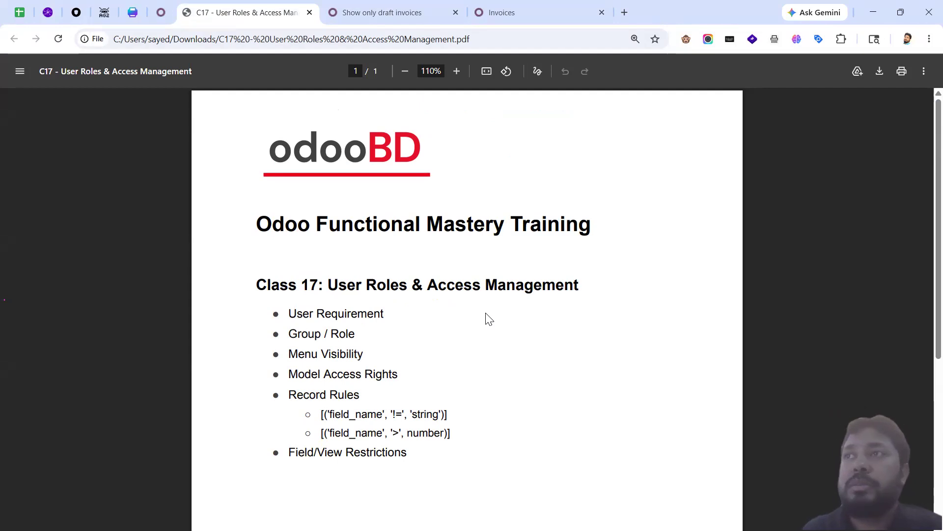
left_click(378, 14)
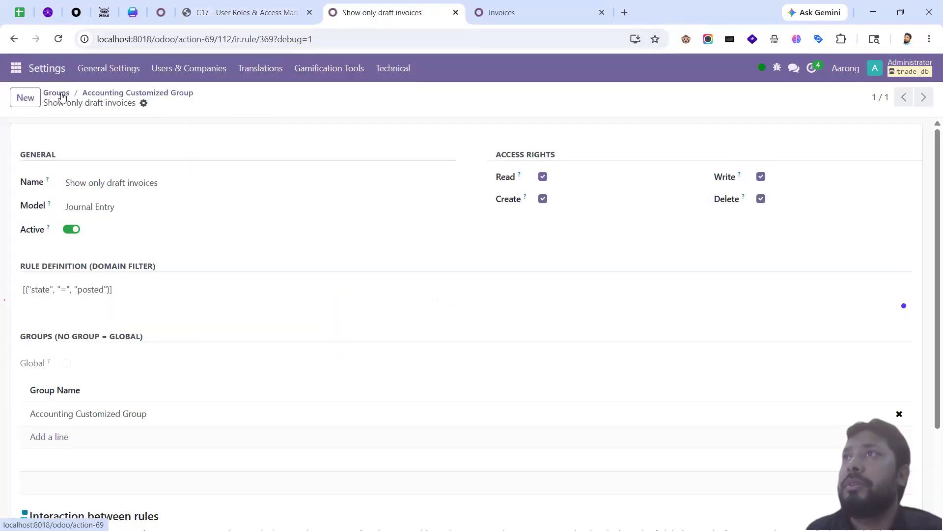
Step: Return to the Groups list and launch the Inventory app from the apps menu
left_click(58, 93)
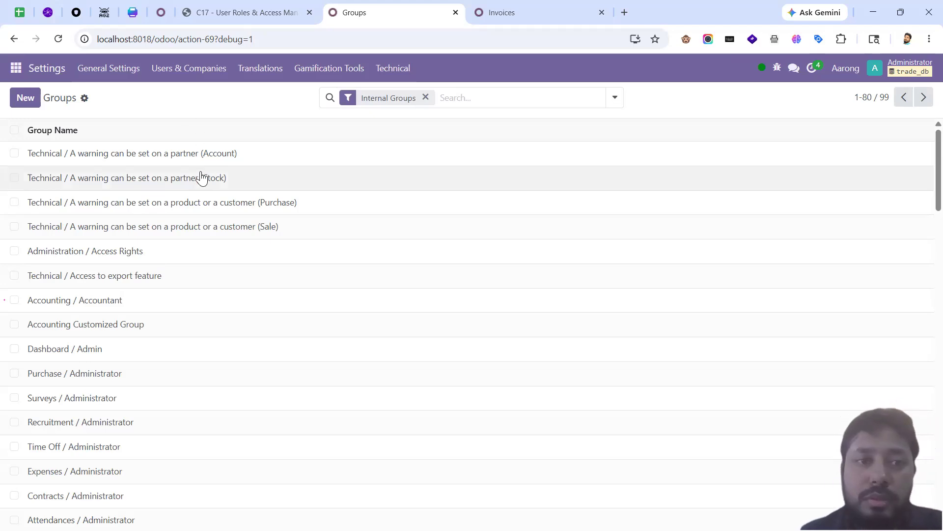
left_click(15, 68)
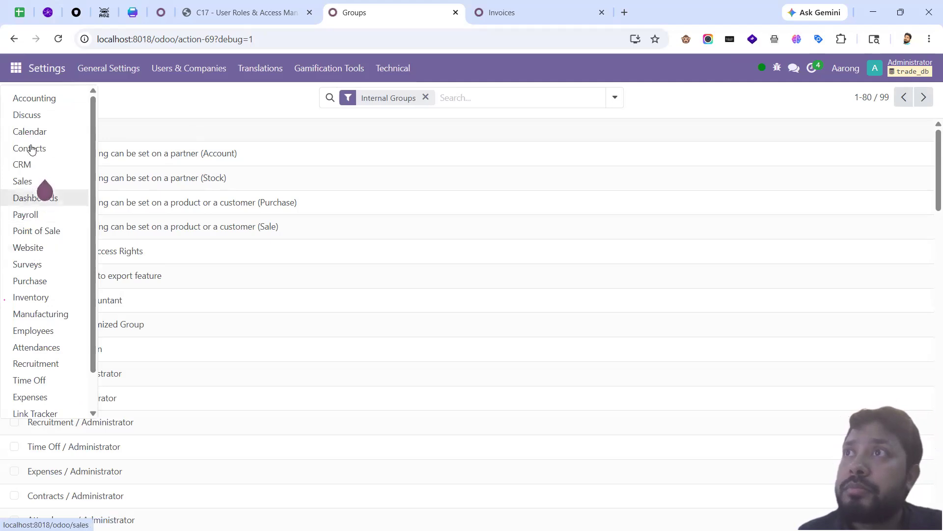
left_click(37, 298)
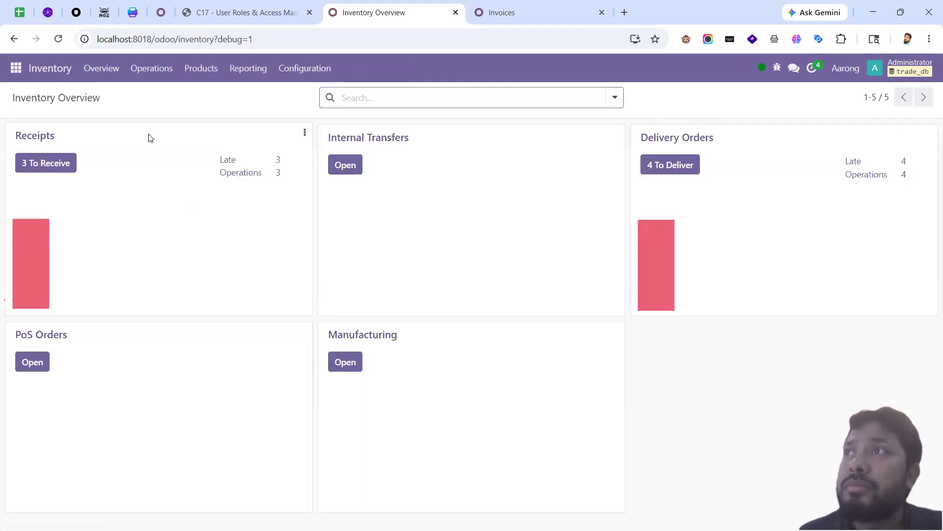
Step: Open Product Categories from the Inventory Configuration menu to list all 11 categories
left_click(152, 68)
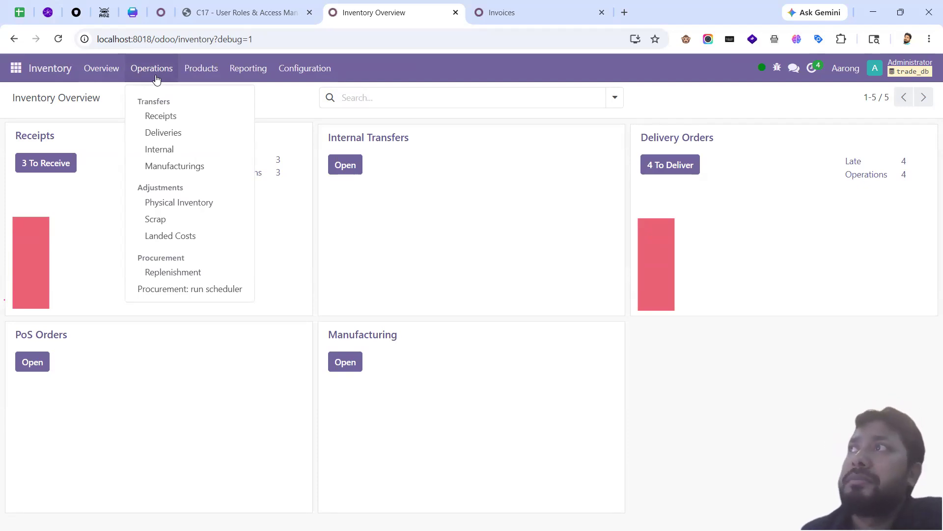
mouse_move(310, 67)
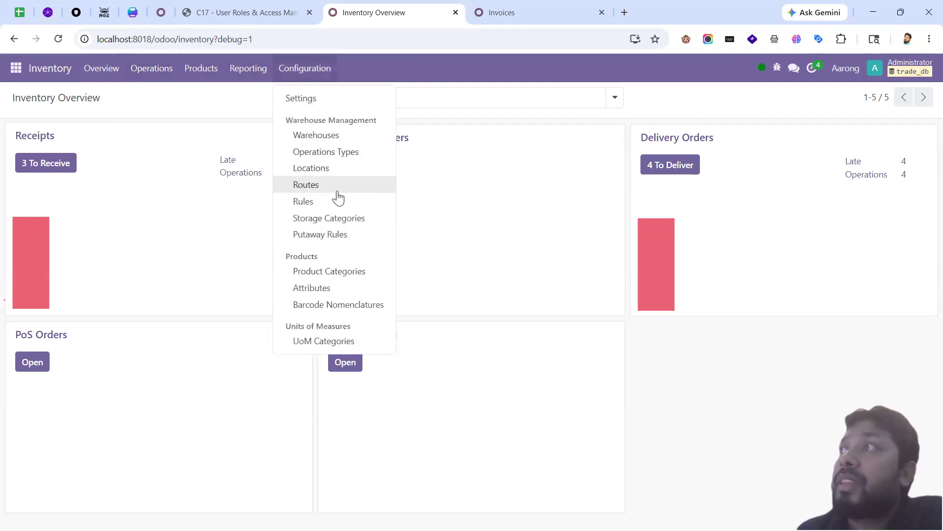
left_click(332, 272)
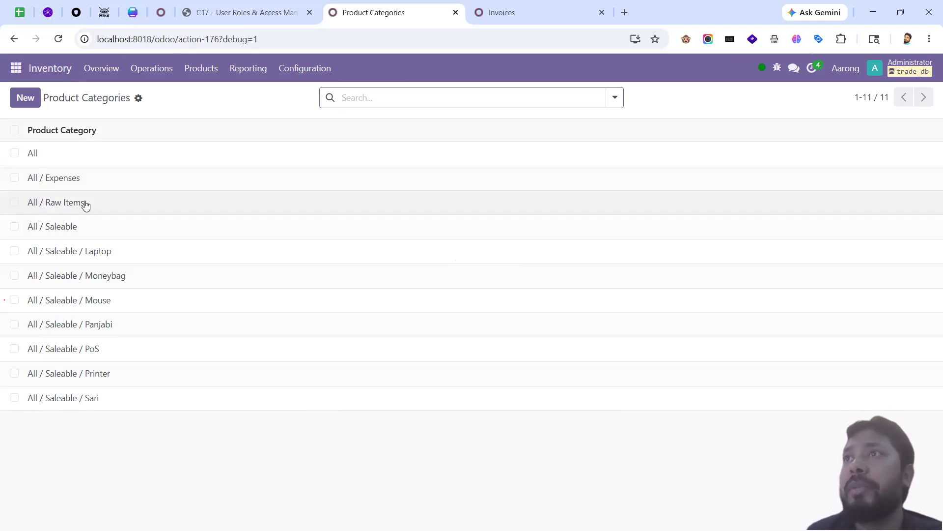
Step: Open the All / Raw Items category, leaving its costing method at Average Cost (AVCO)
left_click(88, 202)
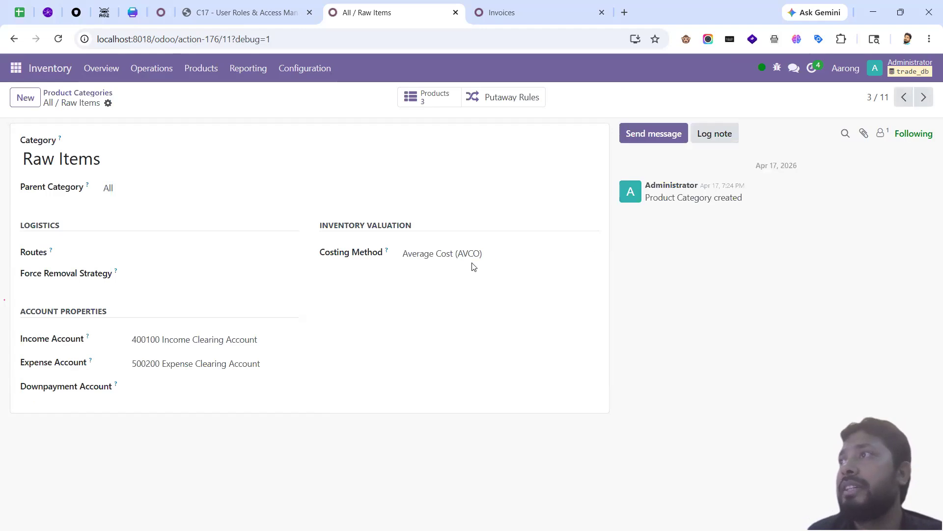
left_click(452, 252)
left_click(453, 252)
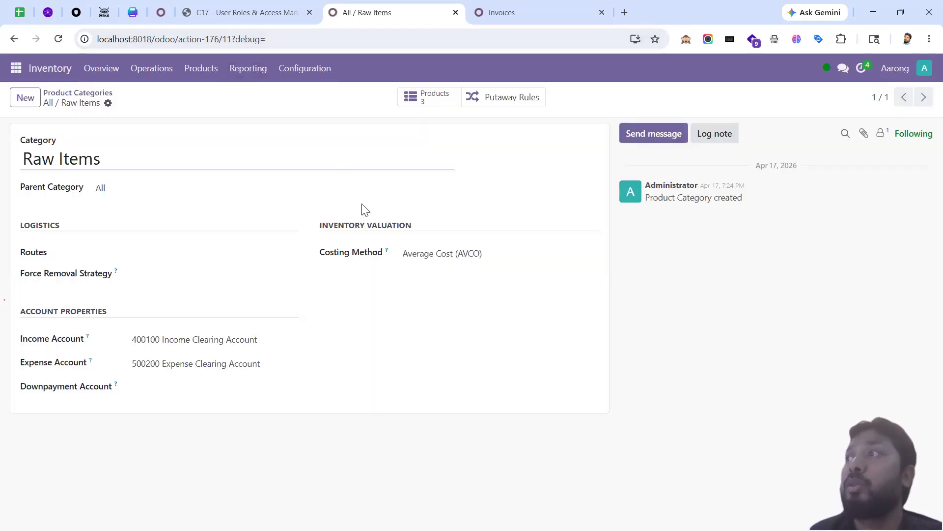
left_click(420, 257)
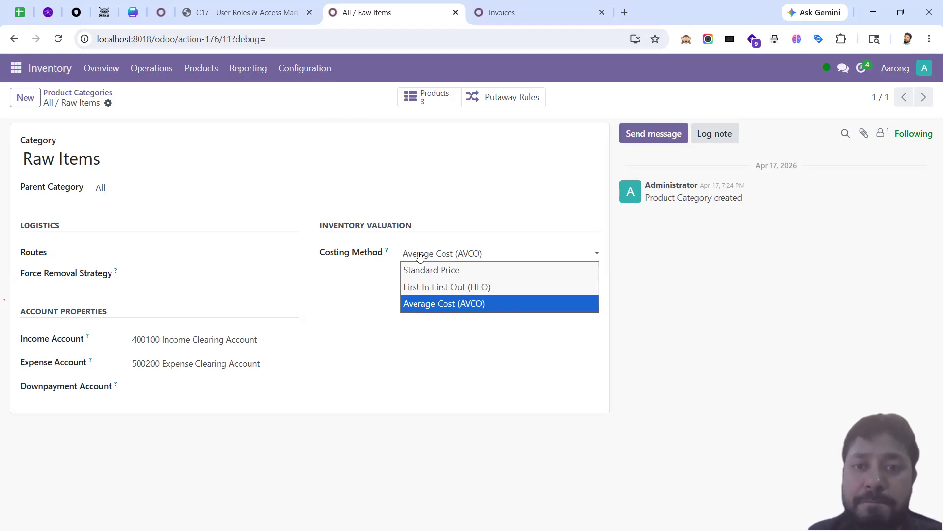
left_click(420, 257)
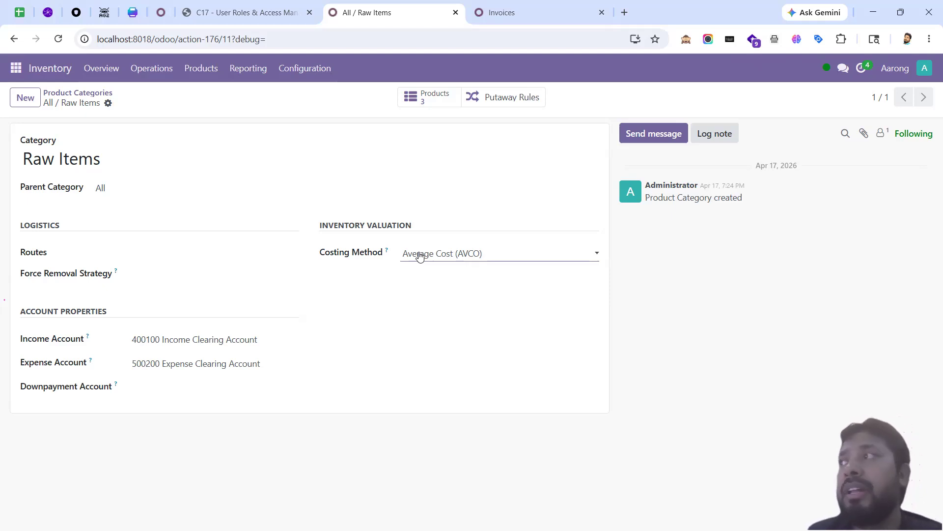
left_click(438, 255)
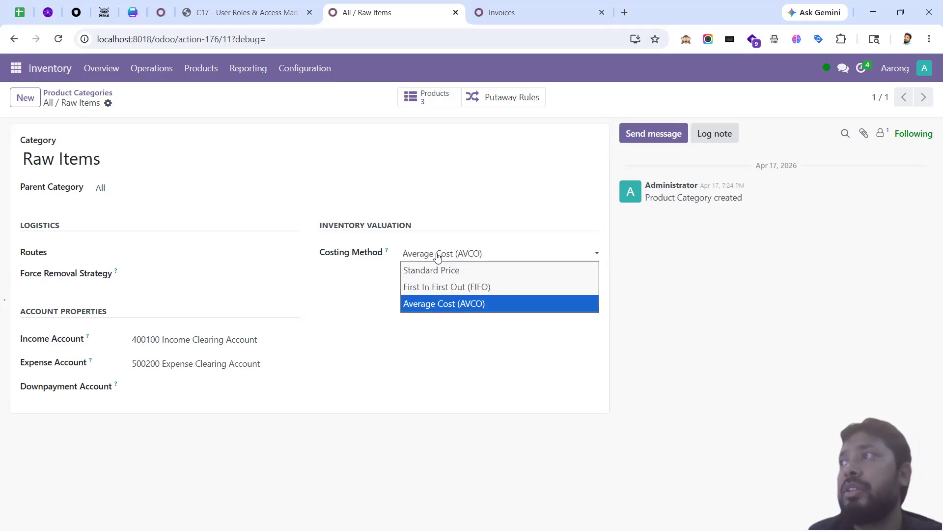
left_click(440, 257)
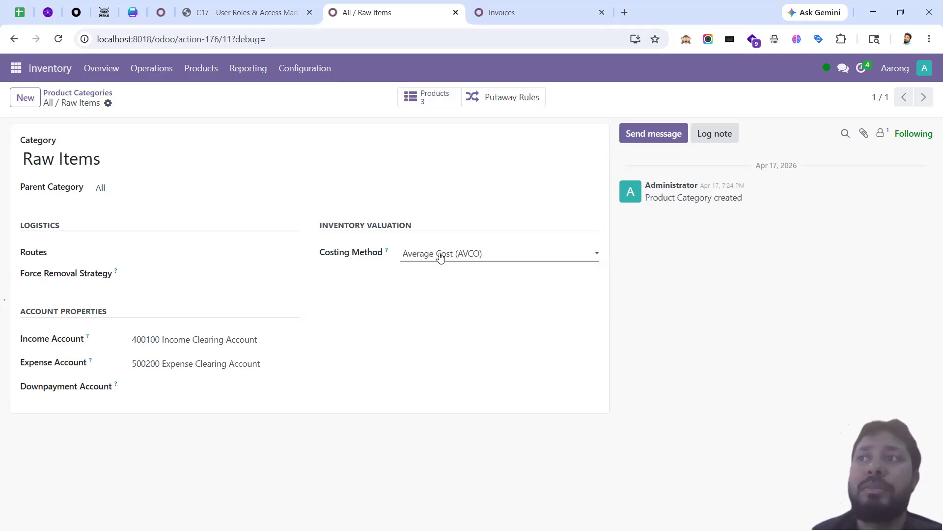
Step: Change the category's Expense Account to 500102 Cost Of Goods Sold I/C Sales and save
left_click(266, 362)
left_click(409, 358)
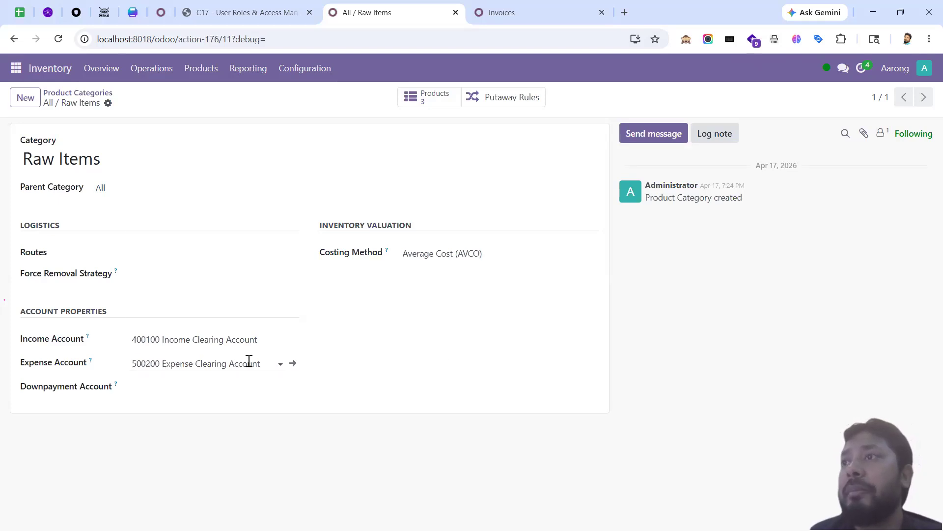
left_click(249, 362)
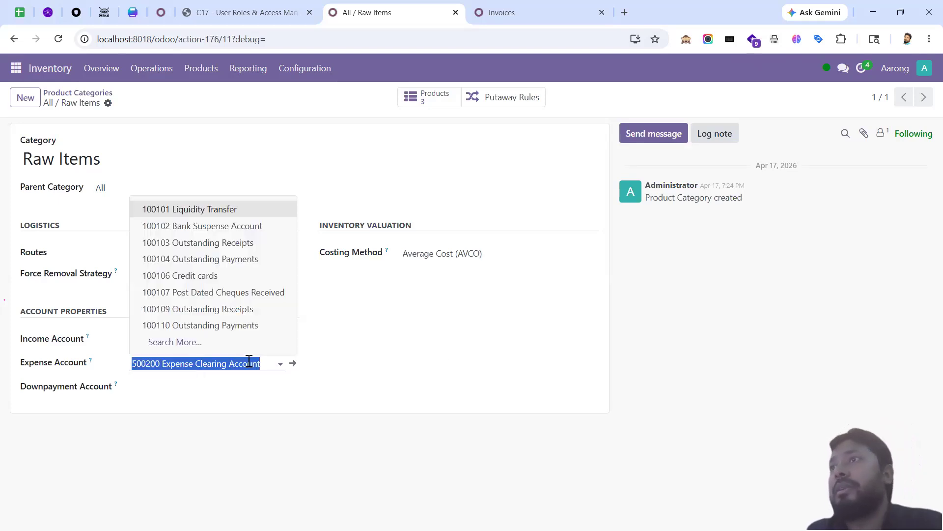
type("cost of")
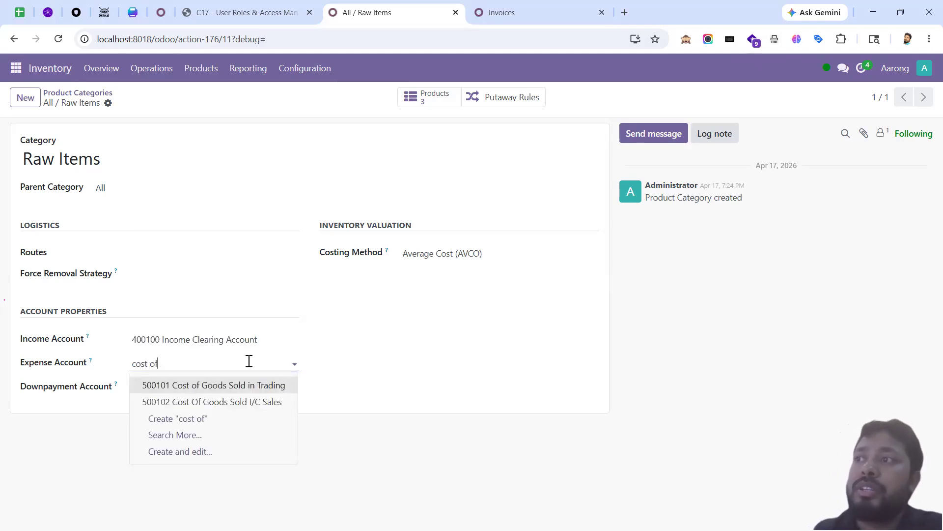
key("Down")
key("Up")
key("Down")
key("Return")
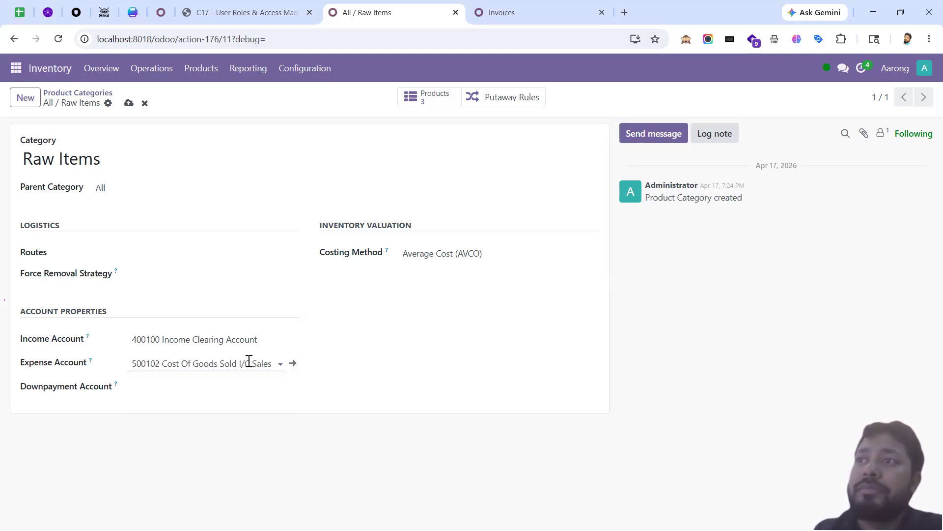
key("alt+s")
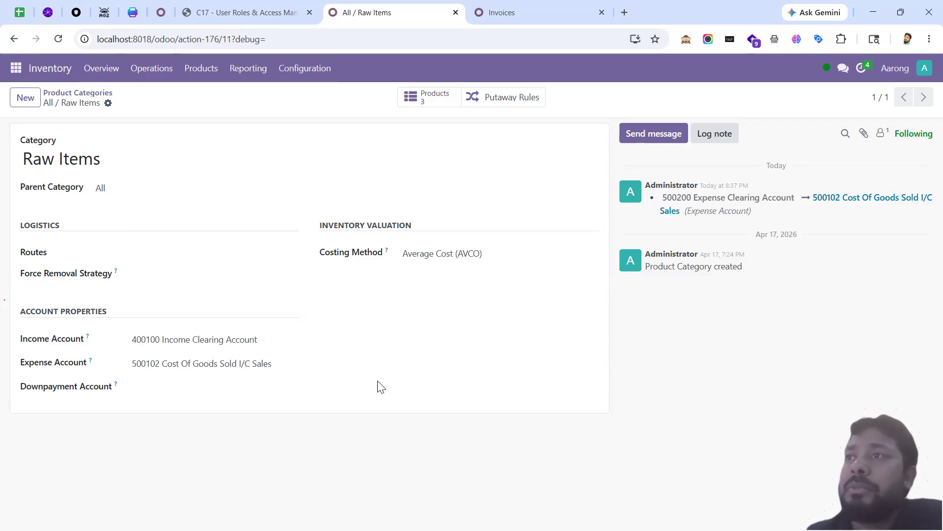
left_click(183, 362)
Step: Open the Inventory Stock Valuation report and scroll through its 37 valuation entries
key("Escape")
left_click(364, 379)
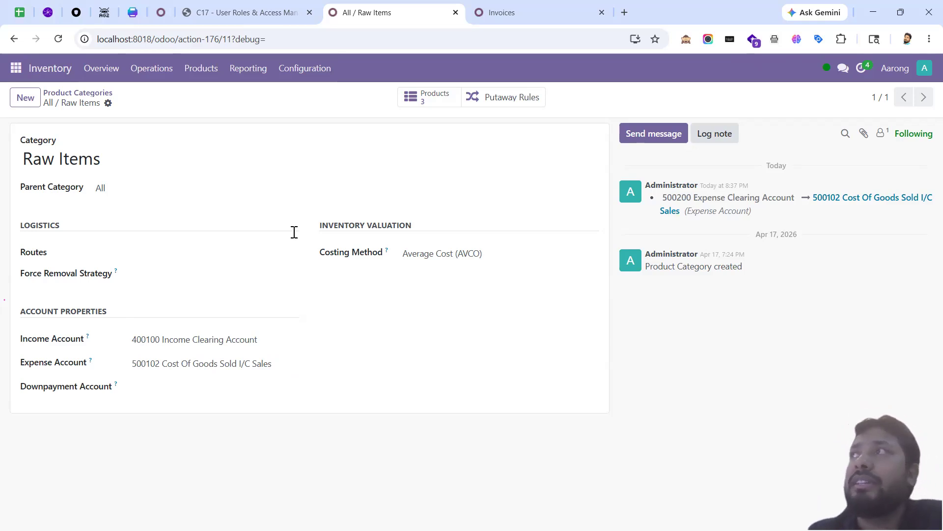
left_click(248, 70)
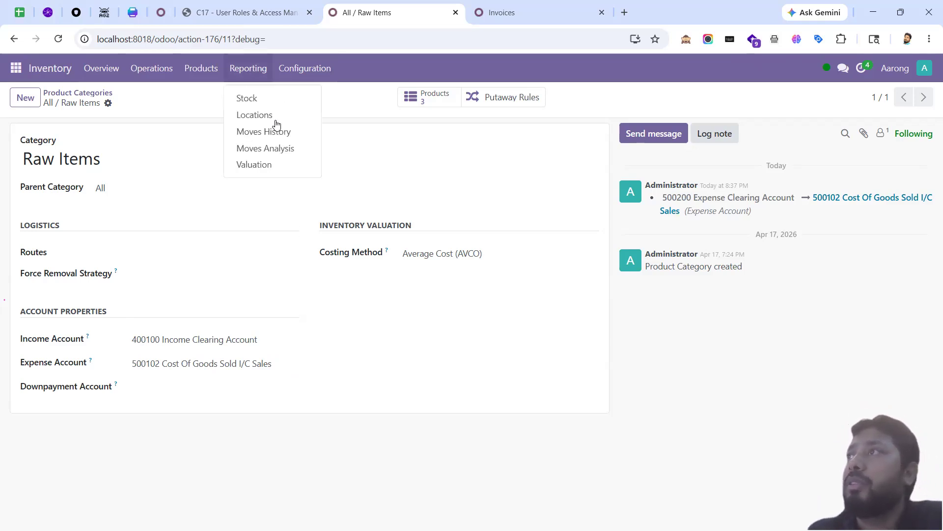
left_click(260, 164)
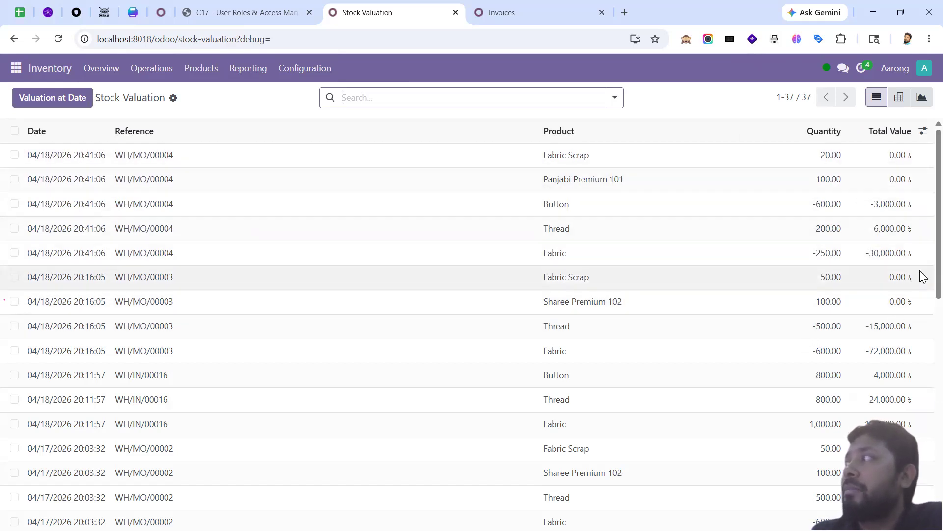
scroll(920, 290, "down", 4)
scroll(920, 311, "down", 7)
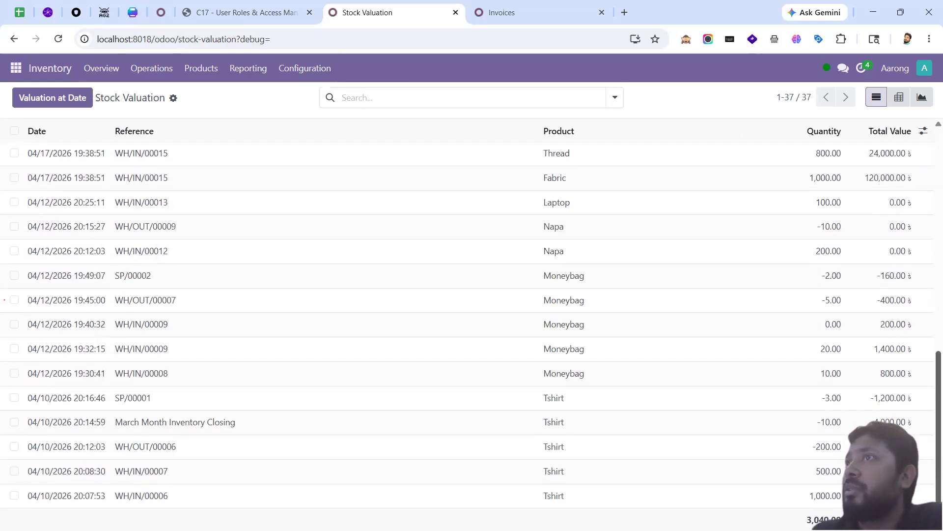
scroll(920, 421, "up", 8)
scroll(920, 421, "down", 8)
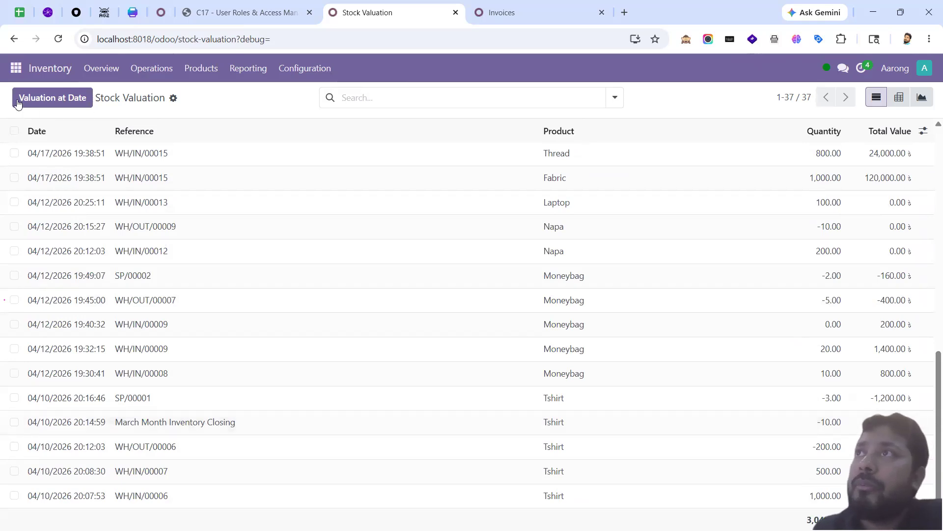
Step: Bring up the Odoo apps menu
left_click(17, 69)
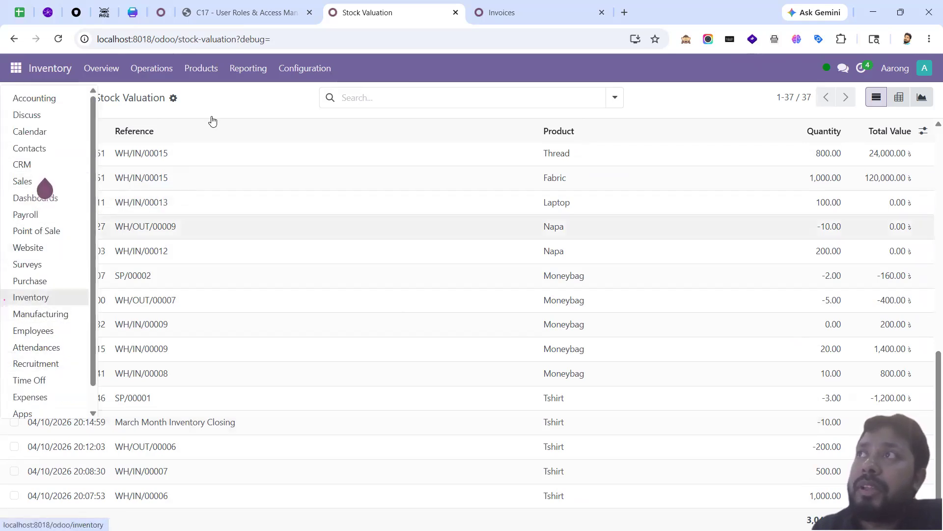
left_click(151, 68)
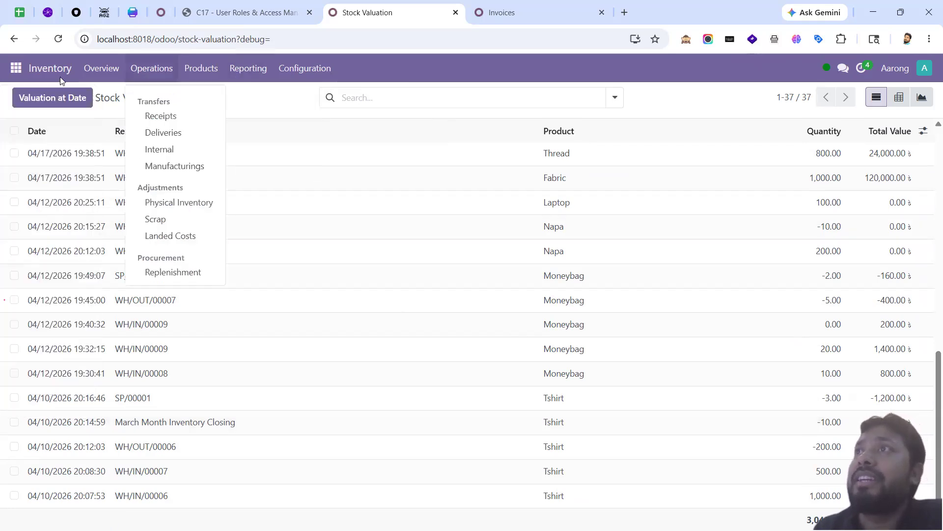
left_click(17, 69)
Step: In Accounting, glance at Settings, then open the Chart of Accounts
left_click(51, 101)
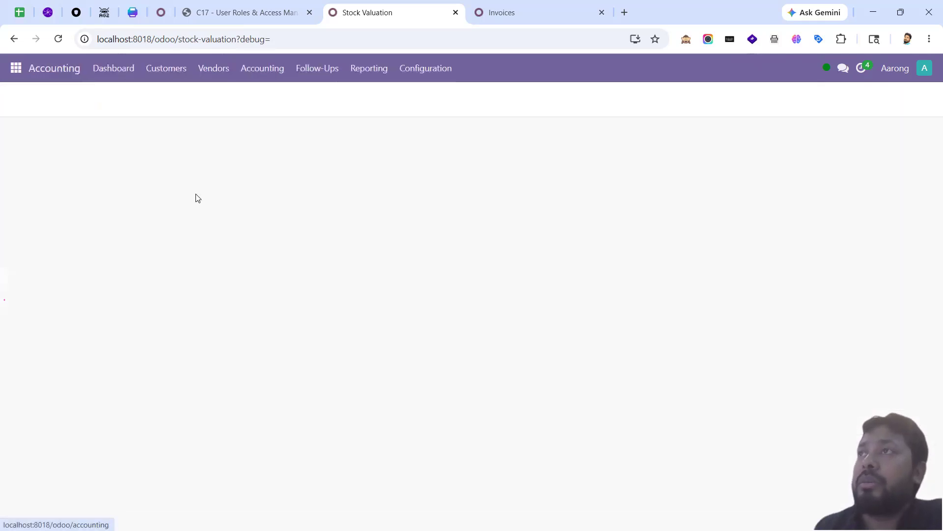
left_click(414, 74)
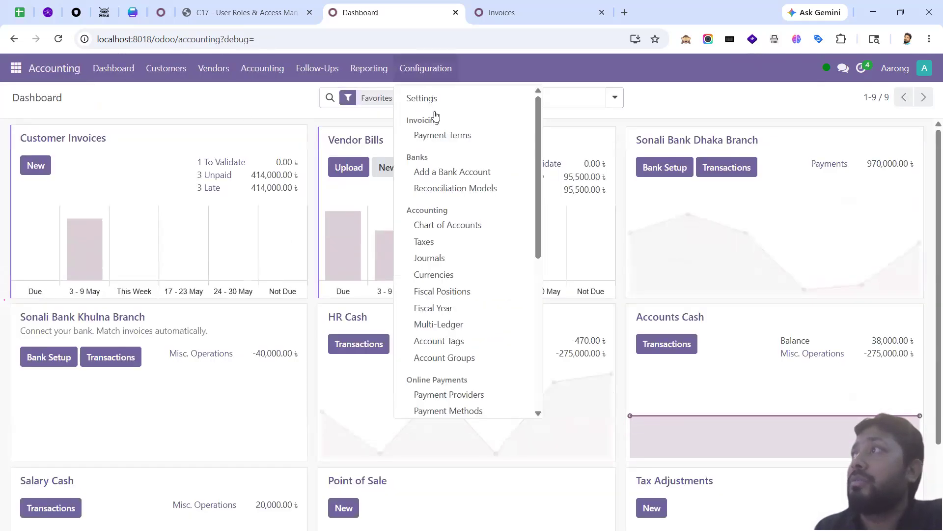
left_click(431, 98)
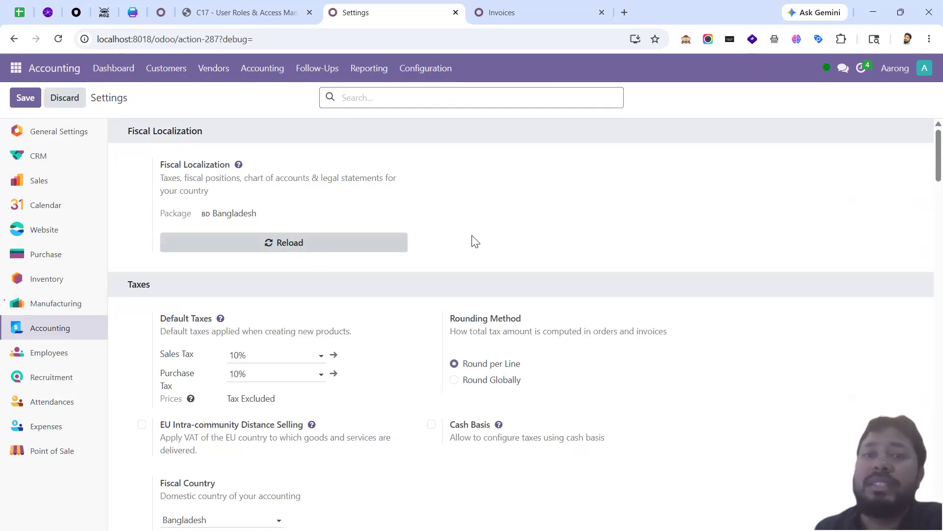
left_click(425, 71)
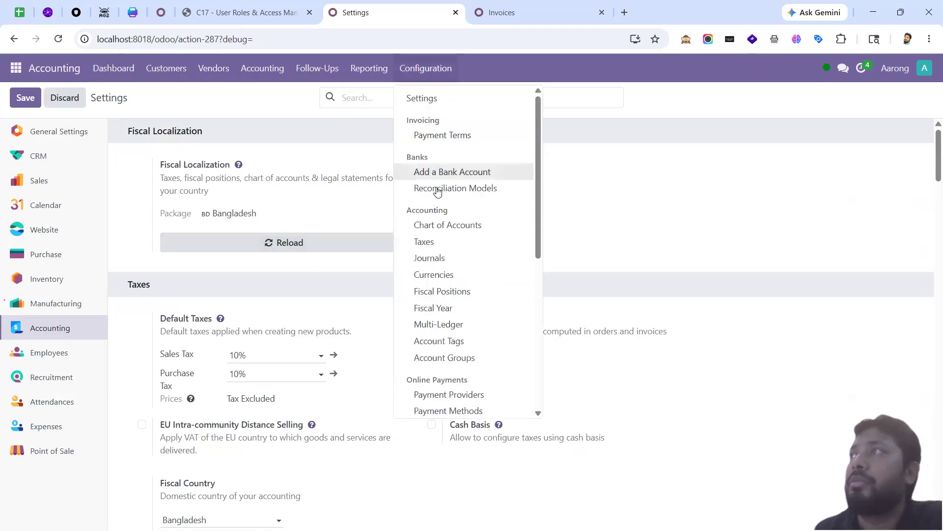
left_click(457, 224)
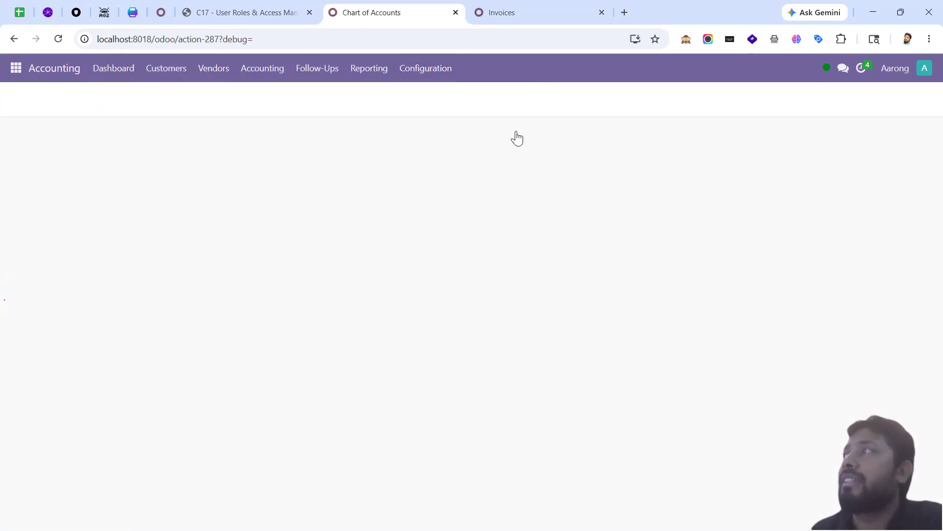
Step: Group accounts by Account Type, search 'cost of', and expand the Cost of Revenue group
left_click(615, 98)
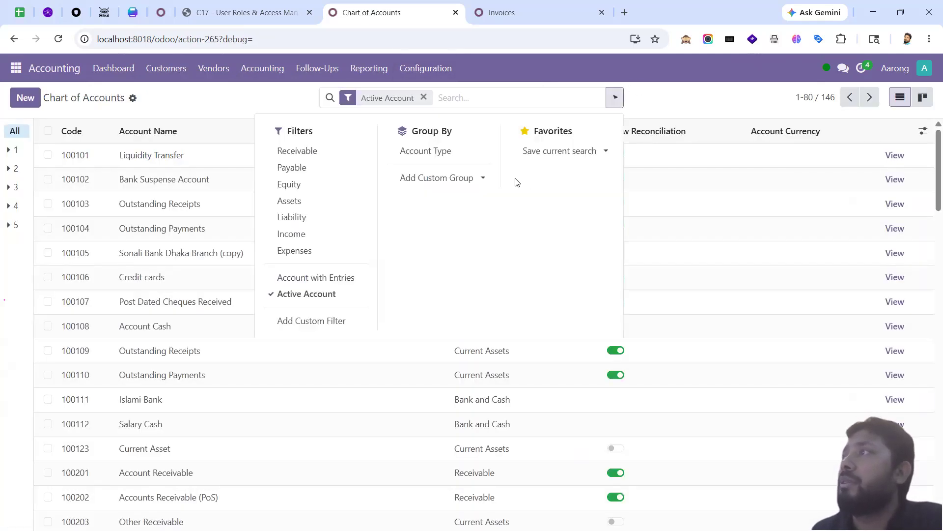
left_click(426, 151)
left_click(125, 447)
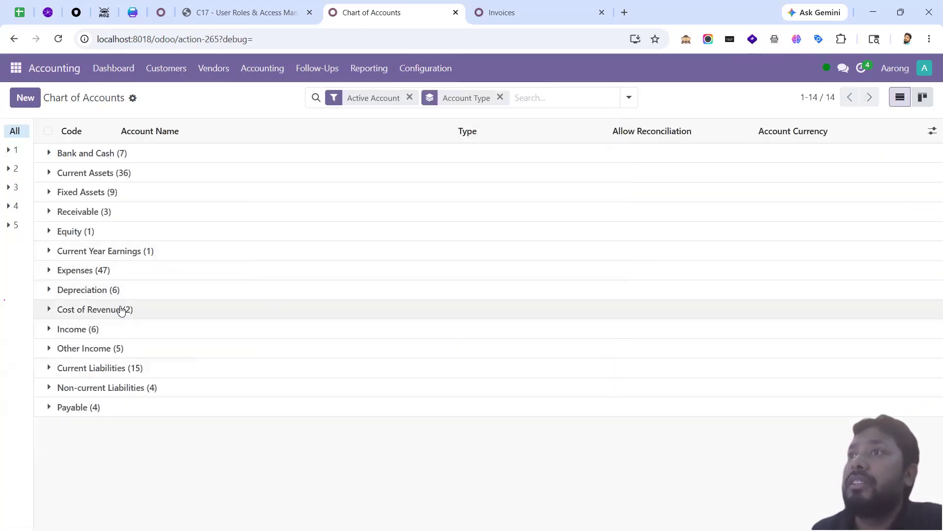
left_click(117, 271)
scroll(157, 267, "down", 2)
scroll(177, 262, "up", 2)
left_click(139, 271)
left_click(526, 97)
type("cost of")
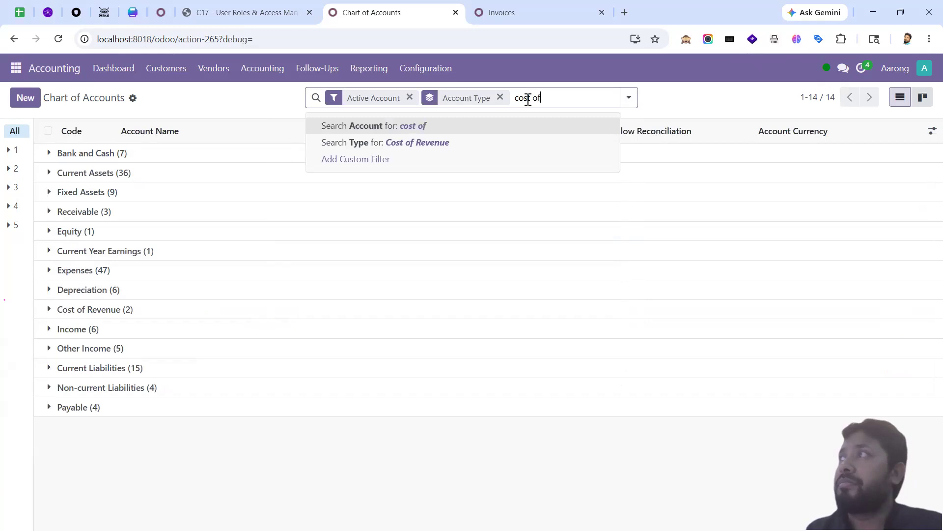
key("Return")
left_click(161, 158)
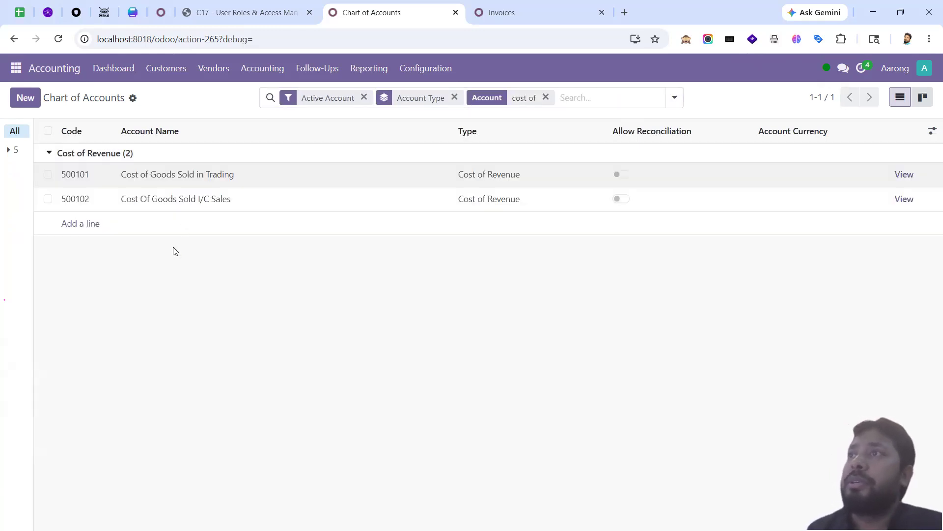
Step: Rename account 500102 to 'Cost Of Goods Sales' inline and save it
left_click(214, 201)
left_click(220, 200)
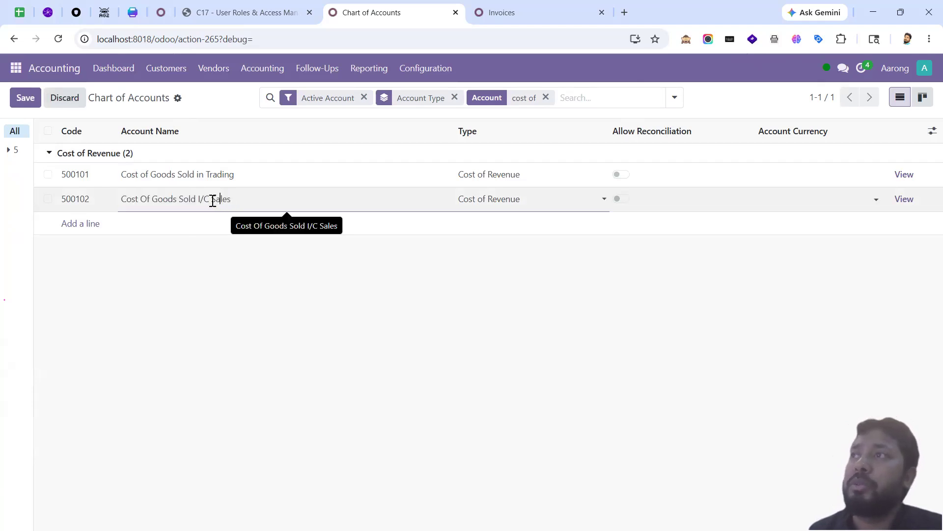
key("BackSpace")
key("BackSpace")
key("BackSpace")
key("BackSpace")
key("BackSpace")
key("BackSpace")
key("BackSpace")
key("BackSpace")
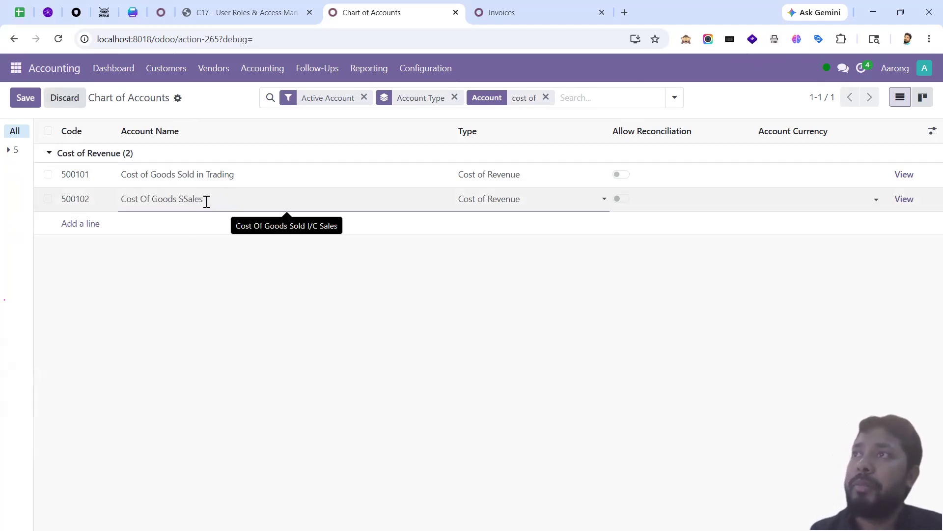
key("BackSpace")
key("ctrl+a")
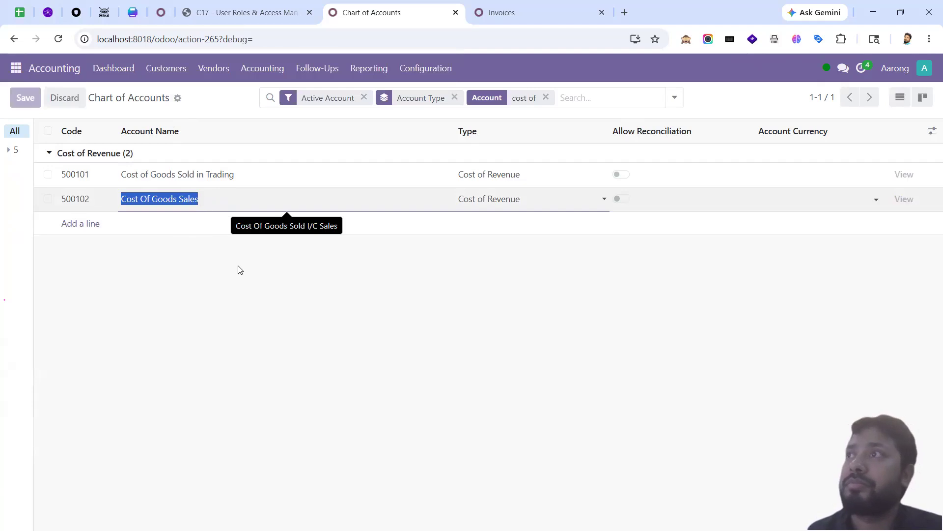
left_click(240, 273)
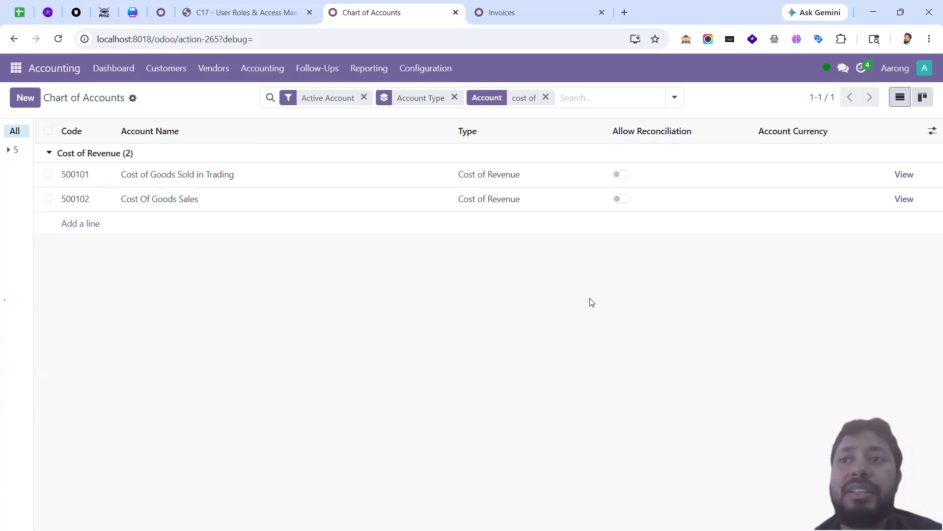
left_click(169, 71)
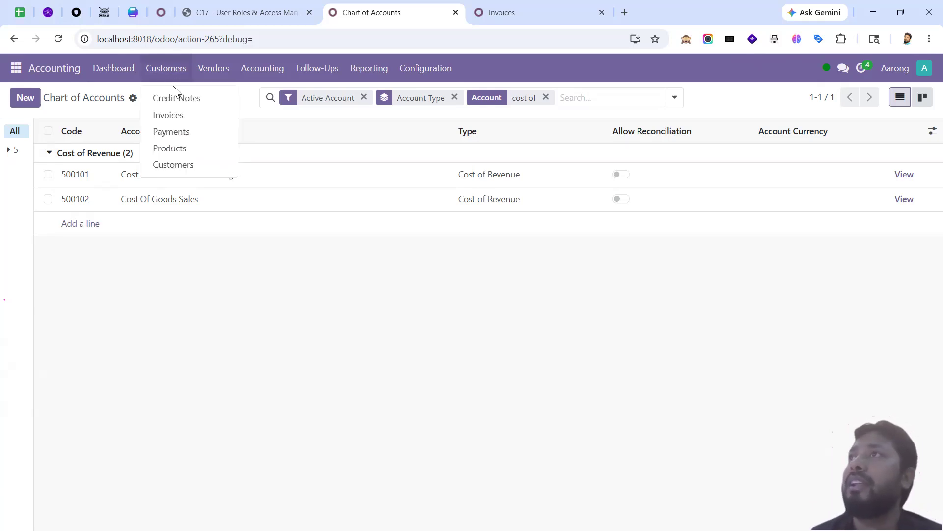
left_click(191, 116)
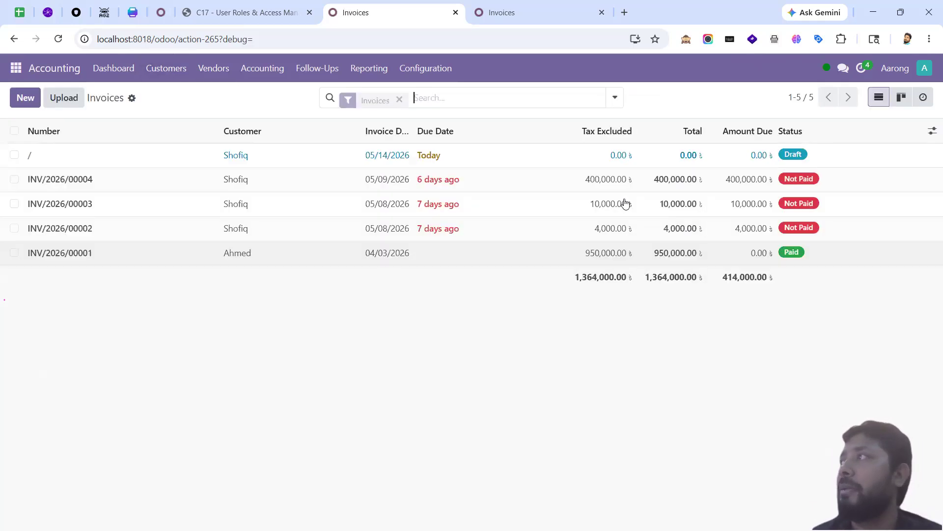
left_click(751, 235)
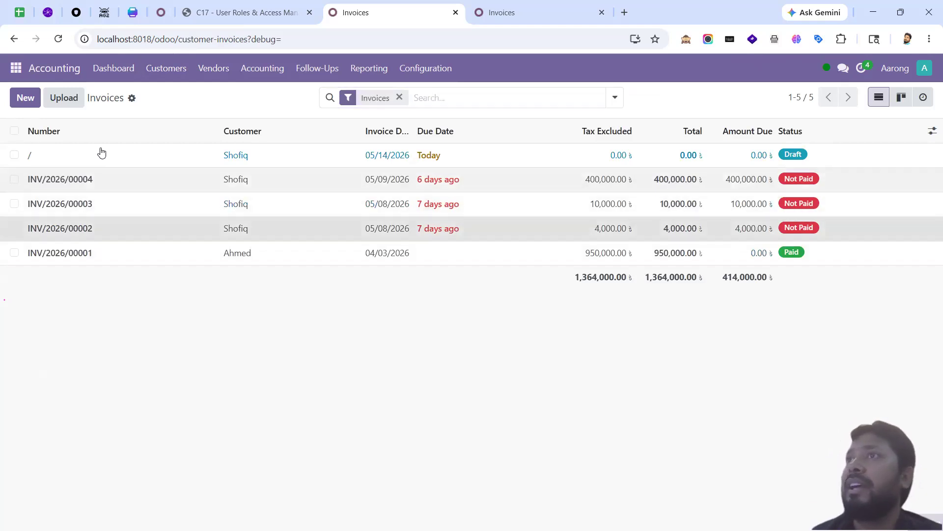
left_click(166, 71)
left_click(183, 133)
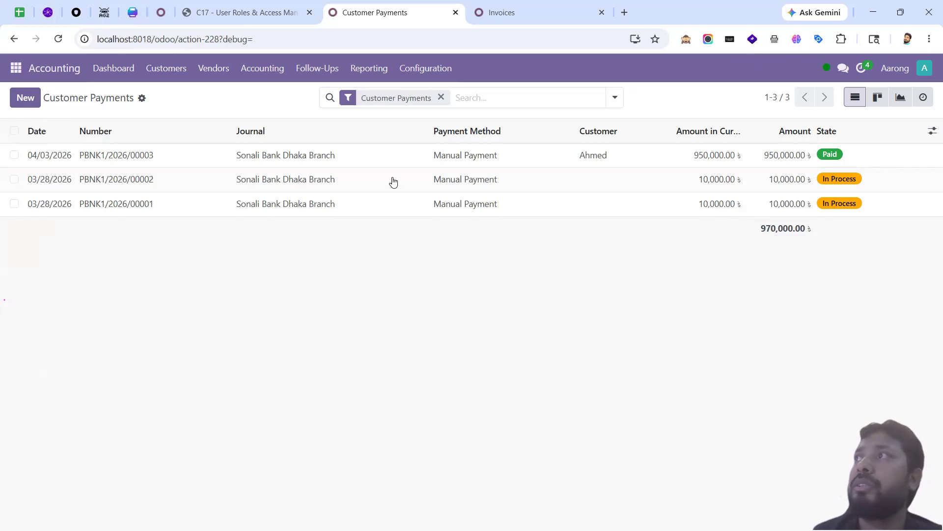
left_click(220, 70)
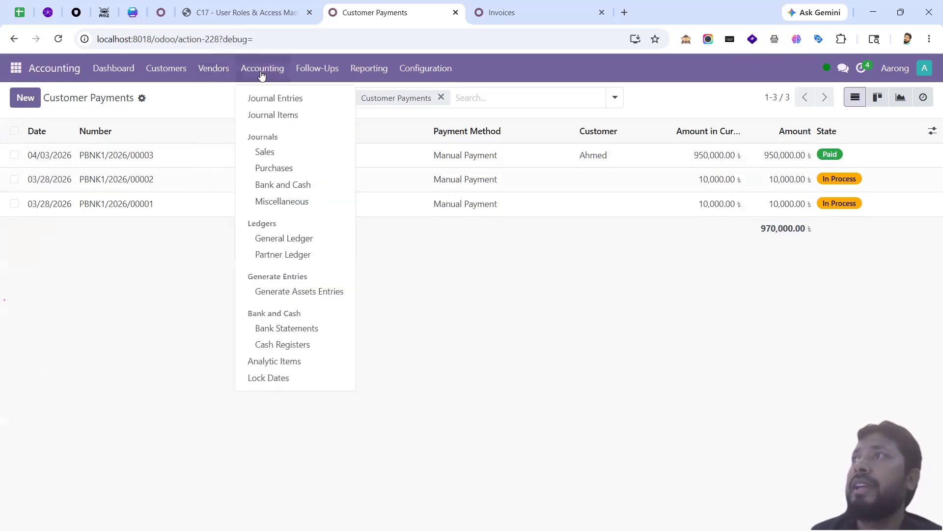
left_click(279, 98)
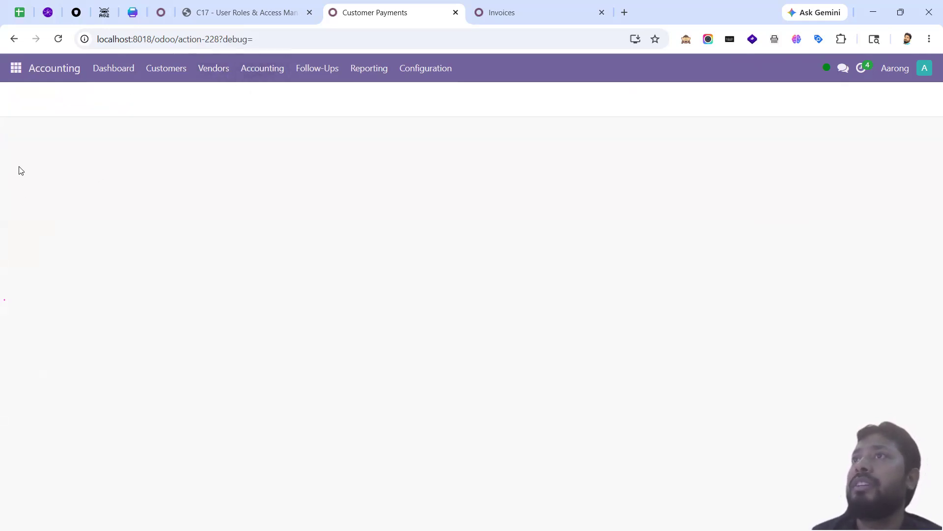
left_click(15, 154)
left_click(93, 167)
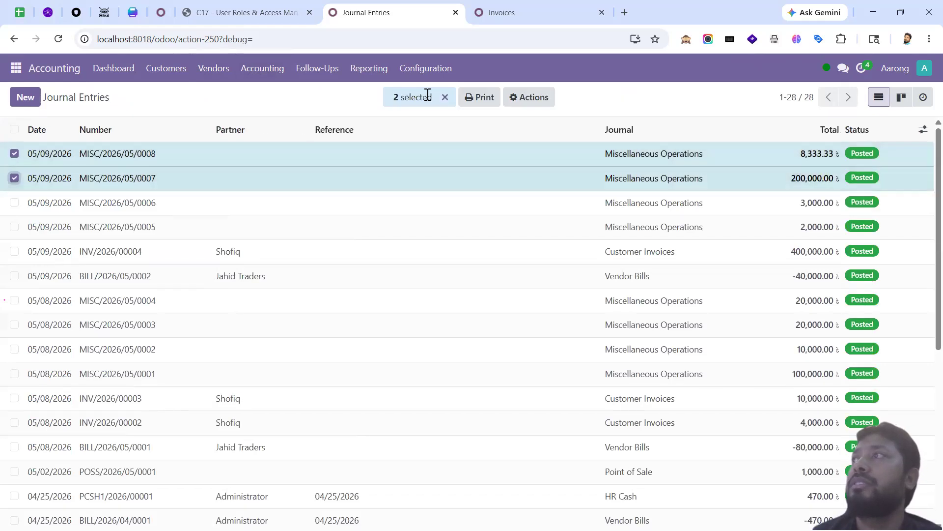
left_click(529, 97)
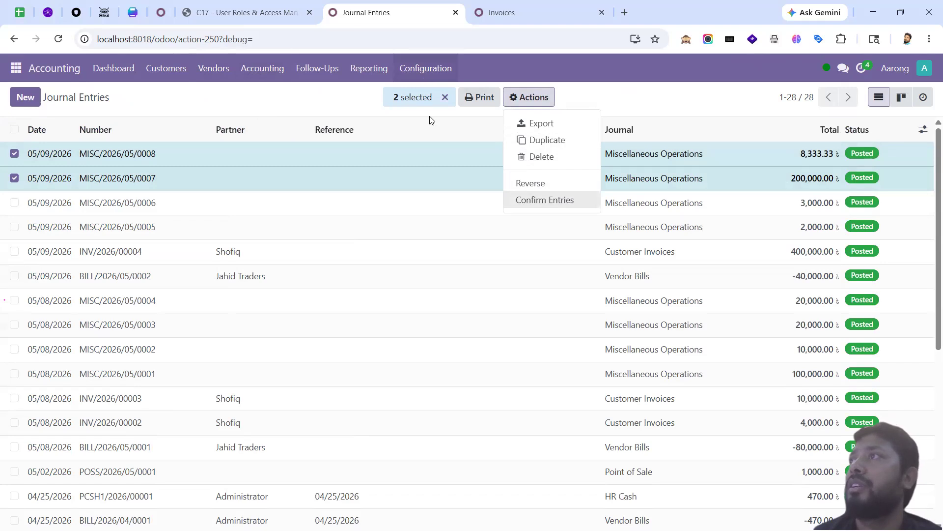
left_click(14, 154)
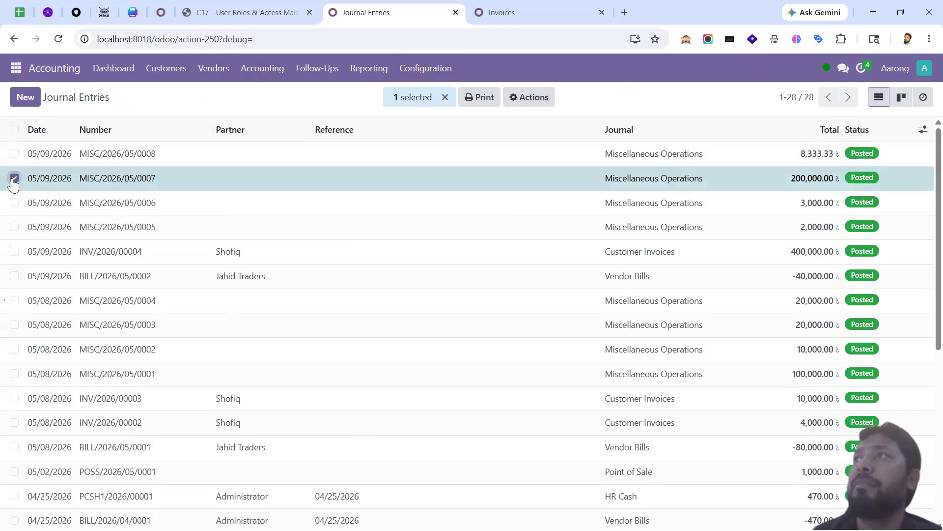
left_click(14, 178)
left_click(262, 68)
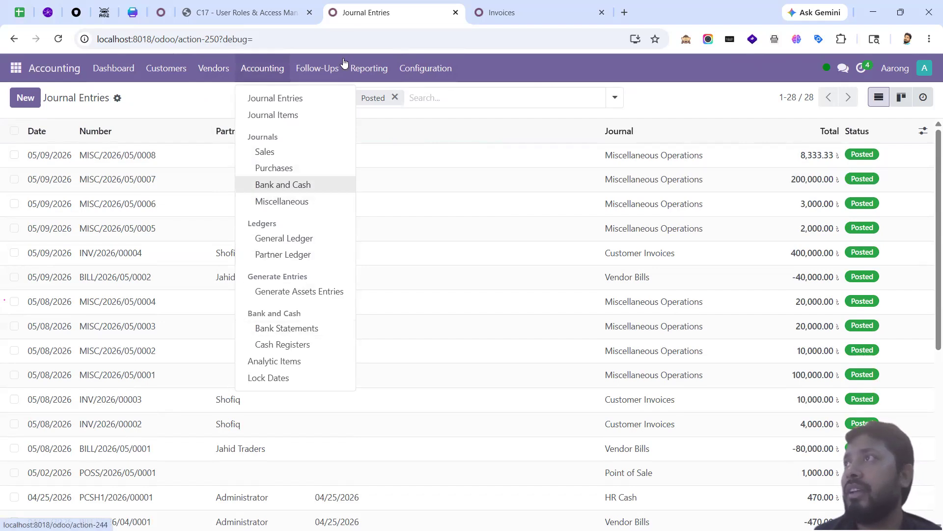
left_click(624, 12)
Step: Search the web for 'oca reconcile app' and open the Account Reconcile OCA 16.0 page
type("oca reconcile")
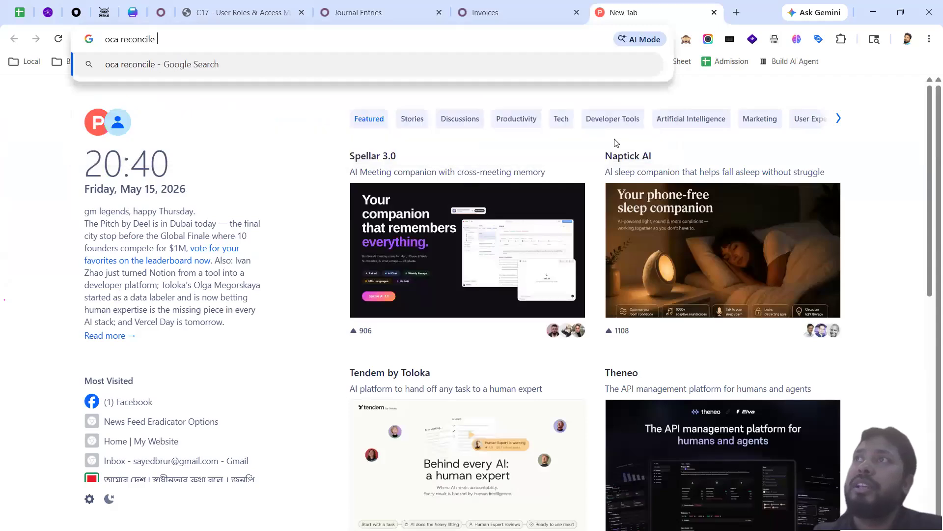
type(" app")
key("Return")
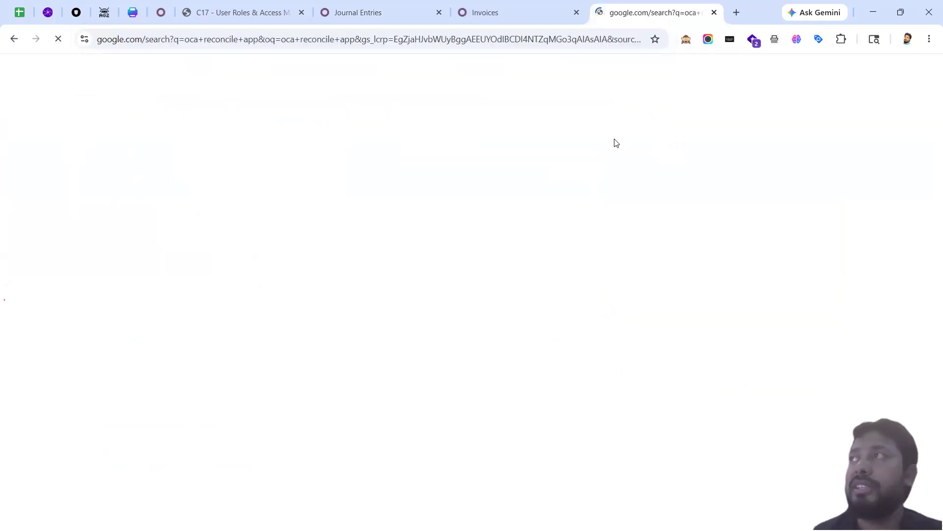
left_click(242, 190)
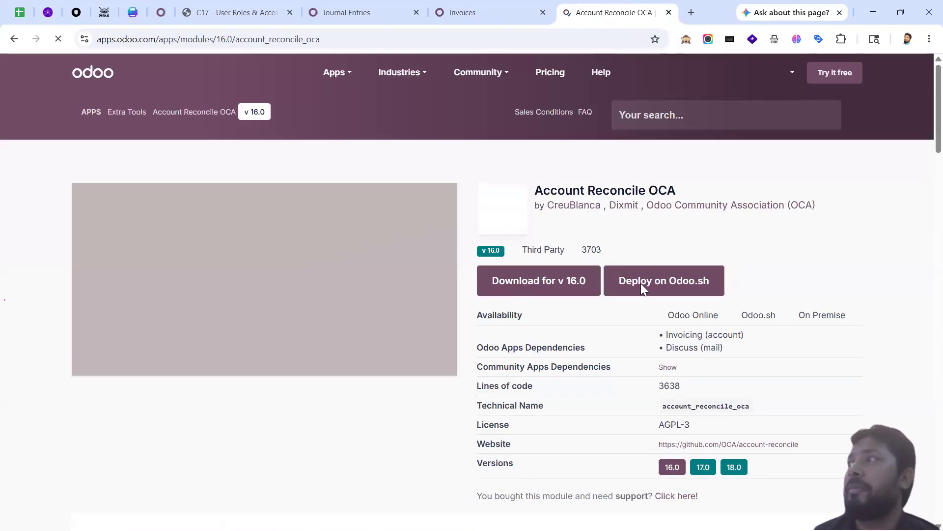
scroll(651, 313, "down", 3)
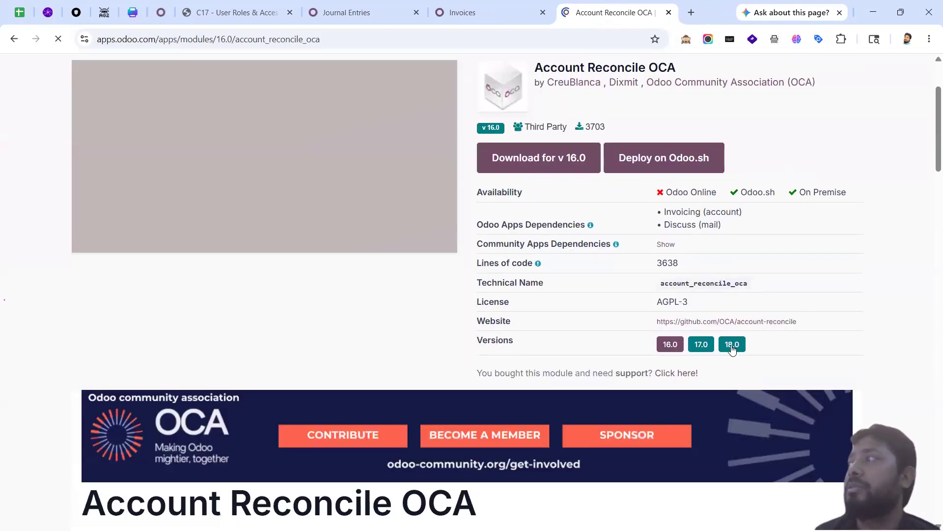
scroll(615, 295, "up", 3)
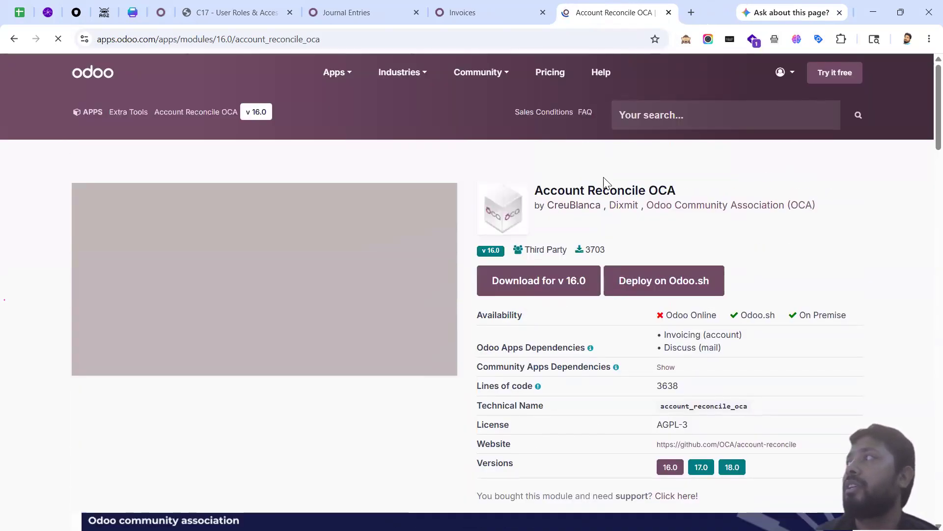
left_click(485, 12)
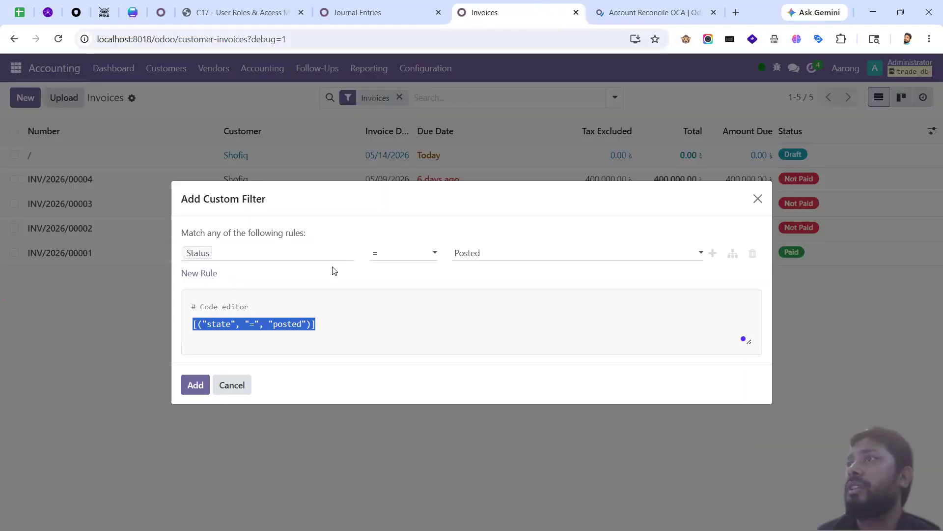
Step: Browse Customers > Payments and open payment PBNK1/2026/00003
left_click(320, 330)
left_click(388, 12)
left_click(246, 78)
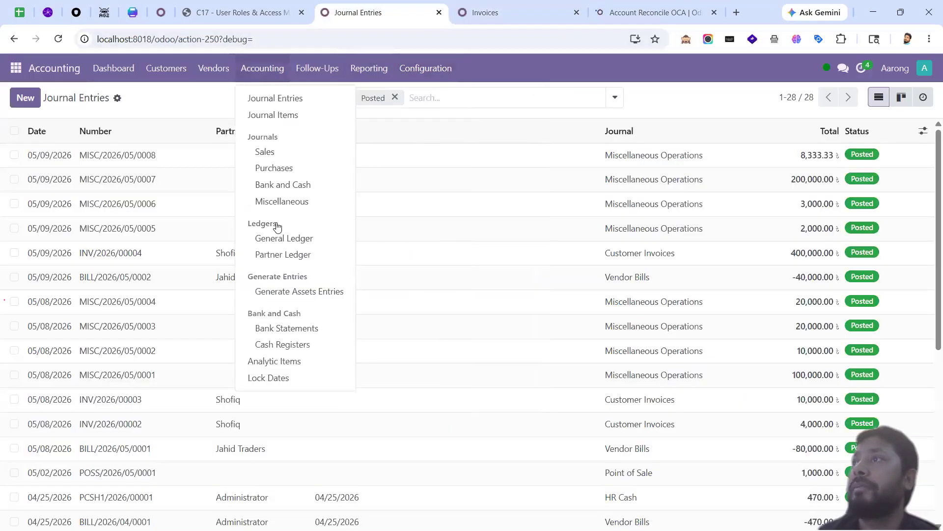
scroll(300, 329, "down", 2)
scroll(333, 259, "up", 2)
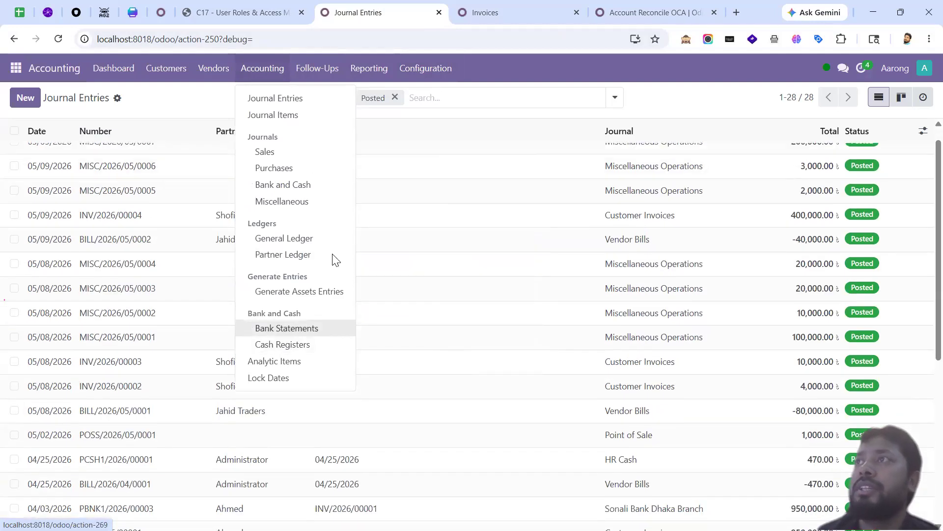
mouse_move(164, 70)
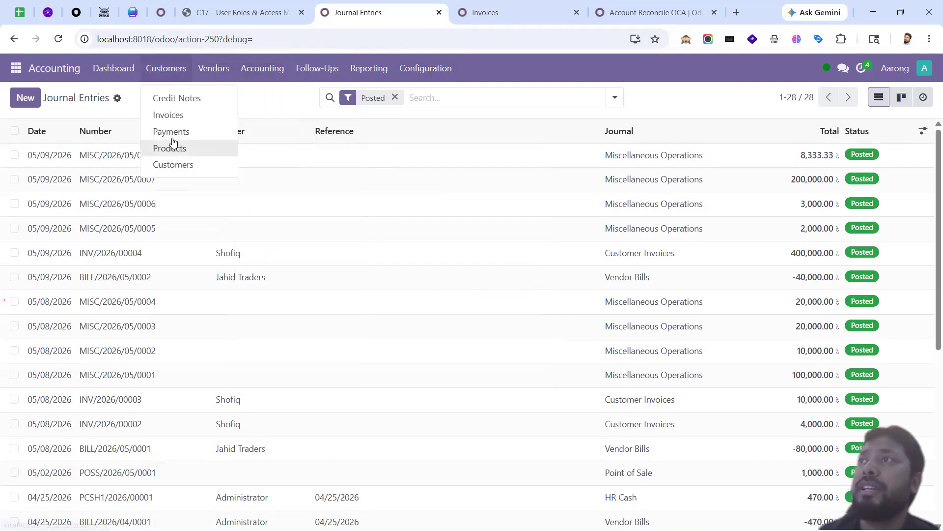
left_click(171, 134)
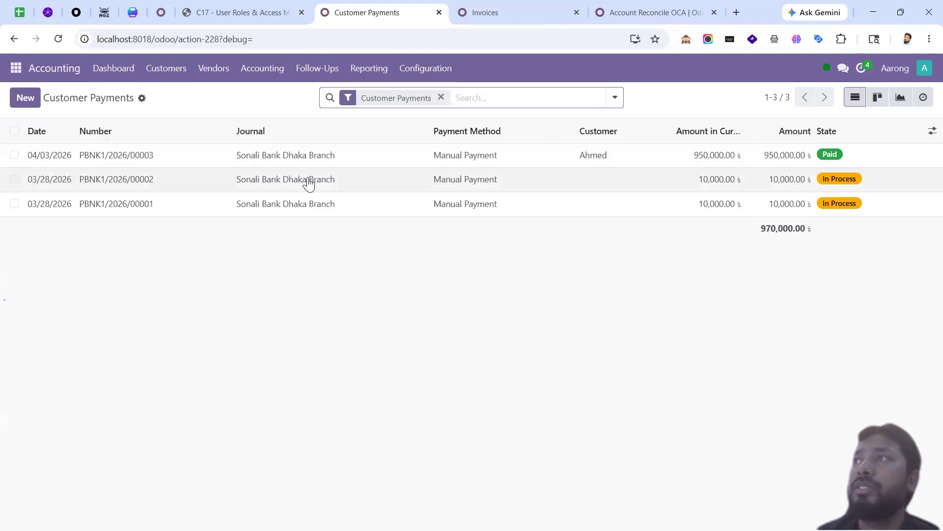
left_click(301, 163)
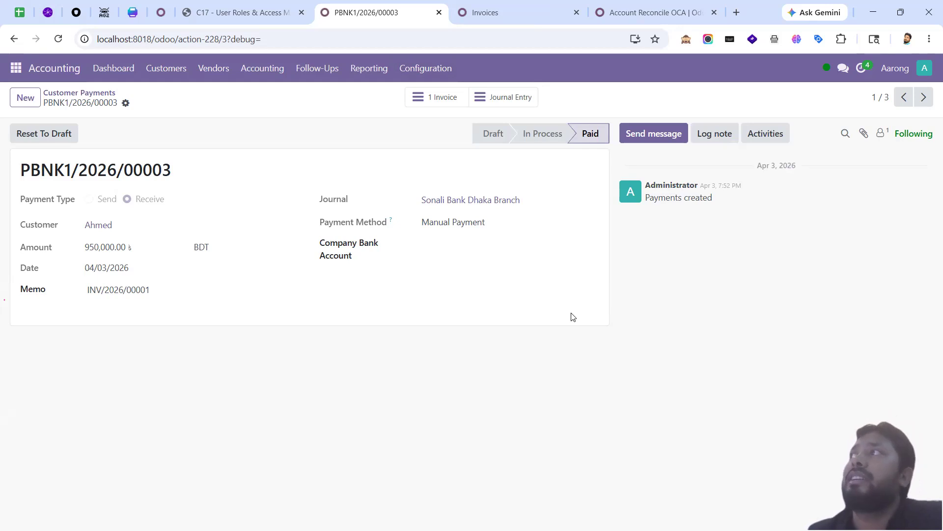
Step: Cancel the invoices' Add Custom Filter dialog and open Configuration > Chart of Accounts
left_click(516, 9)
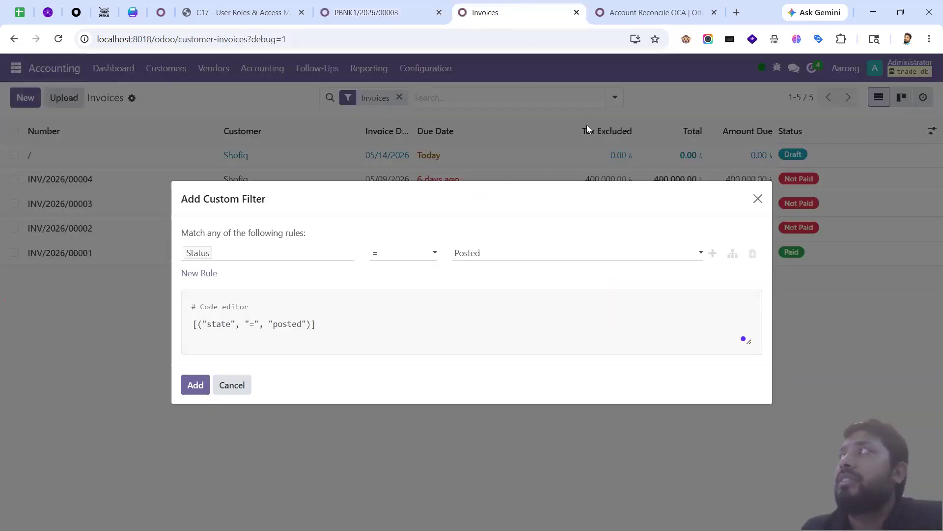
left_click(619, 14)
left_click(560, 12)
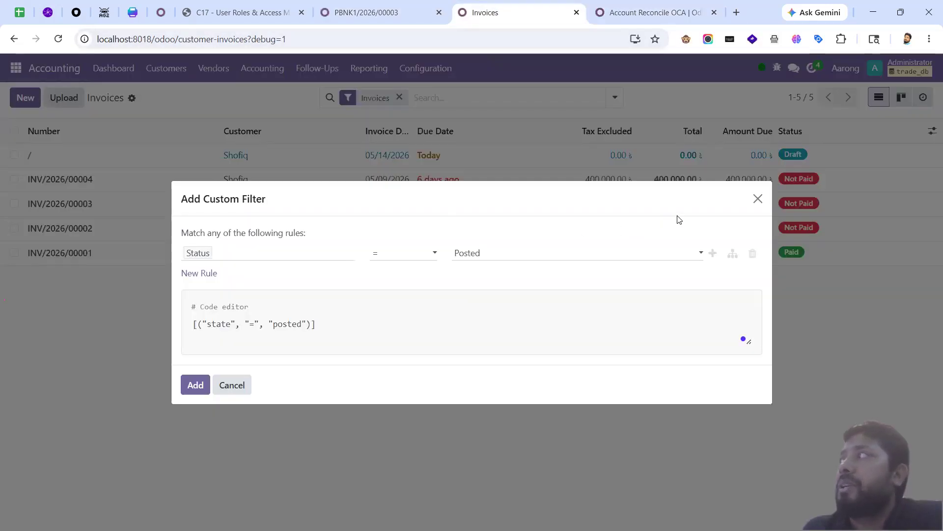
left_click(758, 199)
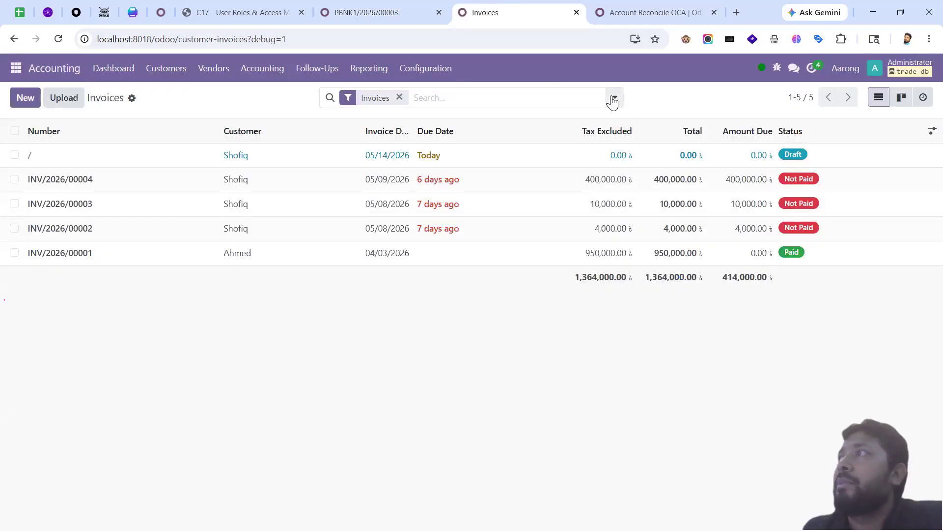
left_click(614, 101)
left_click(418, 69)
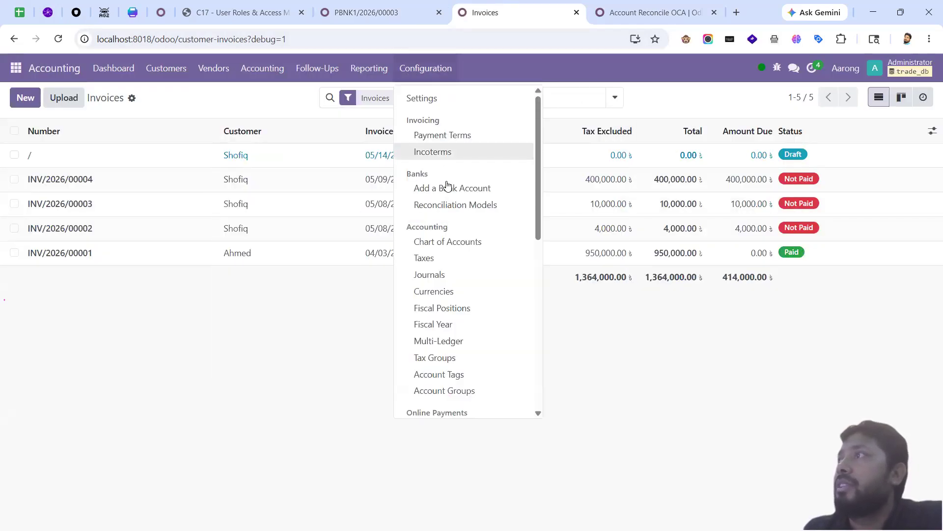
left_click(472, 241)
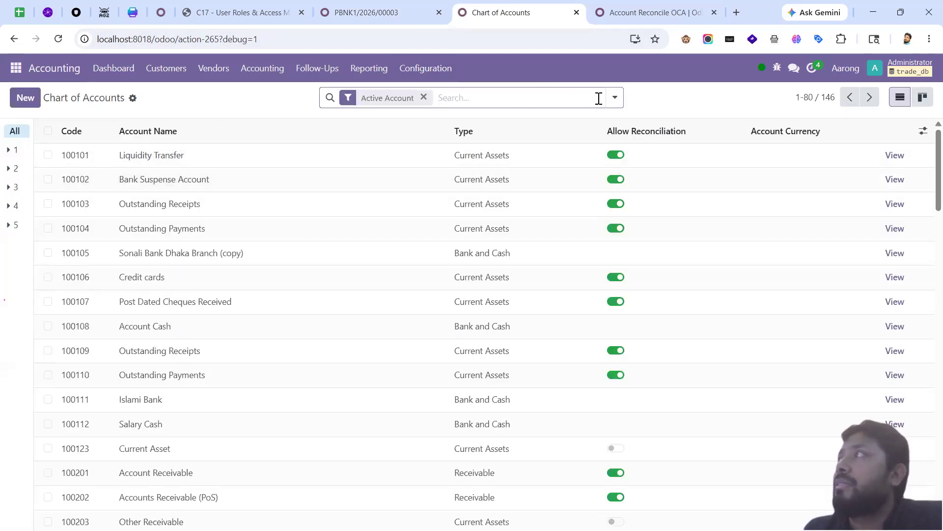
Step: Group accounts by Account Type and expand the Receivable and Current Liabilities groups
left_click(614, 98)
left_click(414, 152)
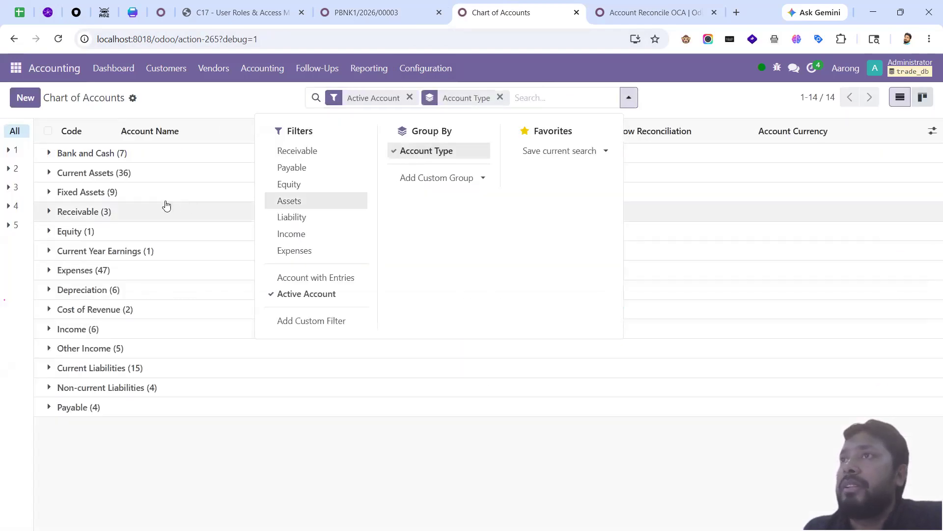
left_click(109, 207)
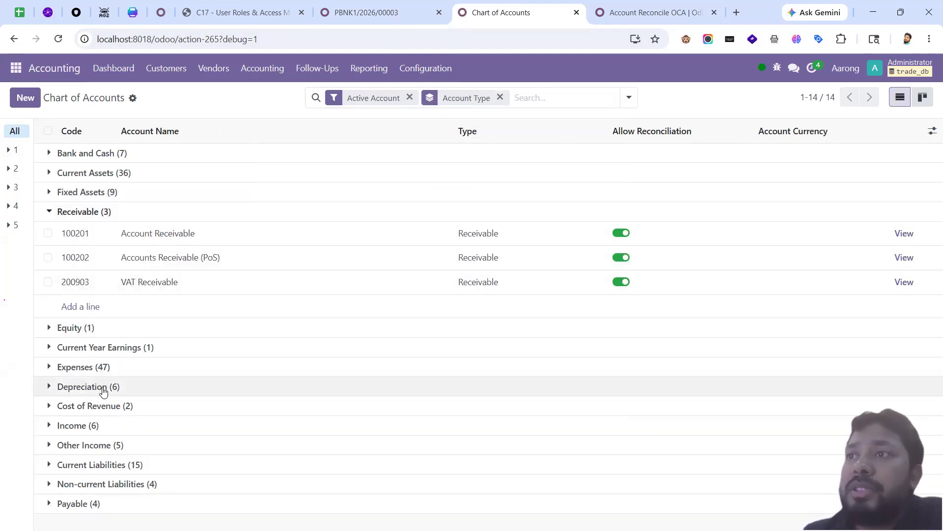
left_click(127, 464)
scroll(158, 467, "down", 3)
scroll(231, 459, "down", 2)
scroll(236, 465, "up", 5)
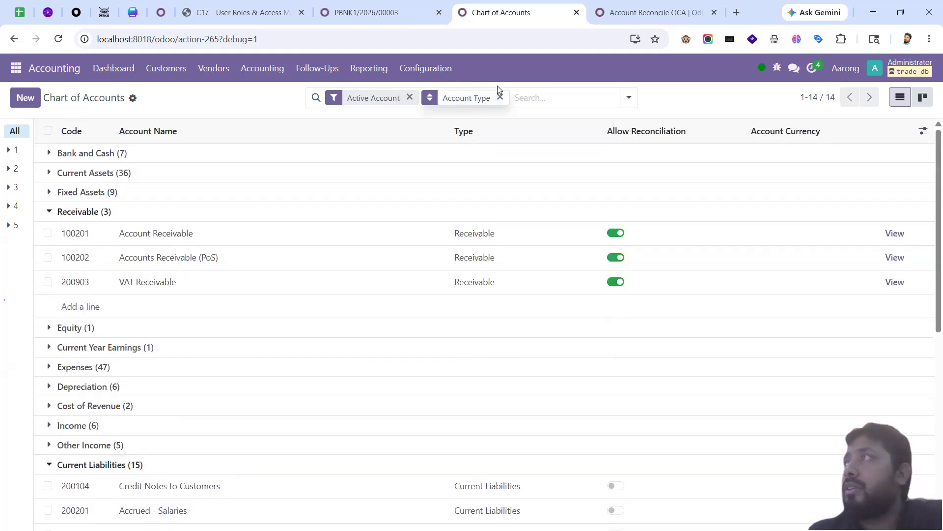
Step: Search accounts for 'payable' and 'receivable', expanding the Payable group
left_click(541, 99)
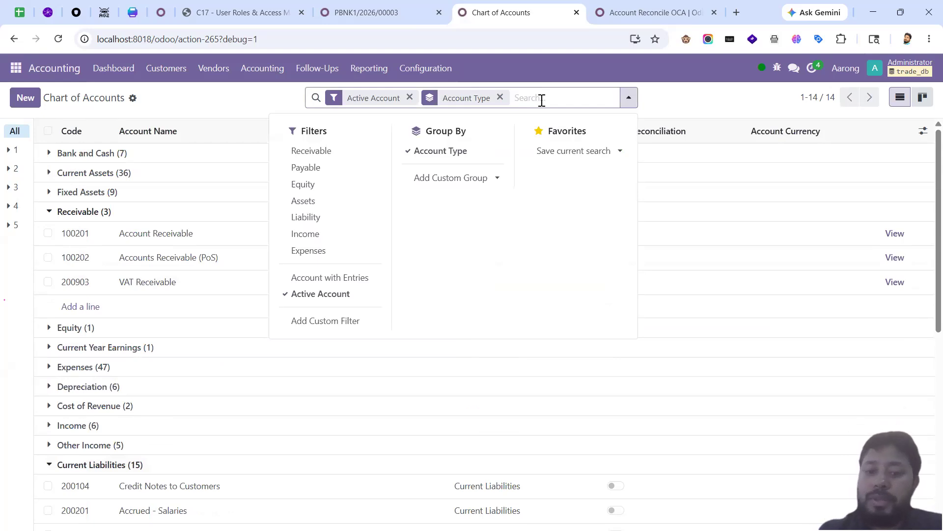
type("payable")
key("Return")
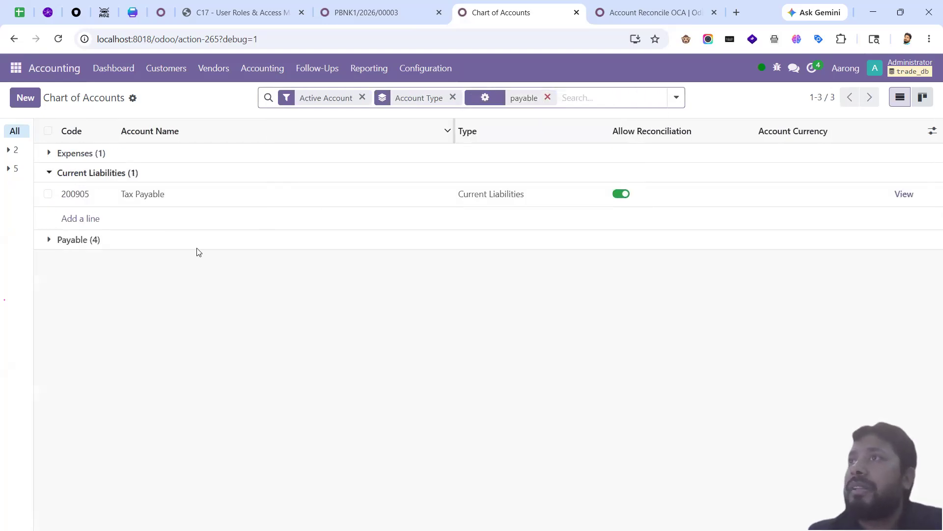
left_click(121, 244)
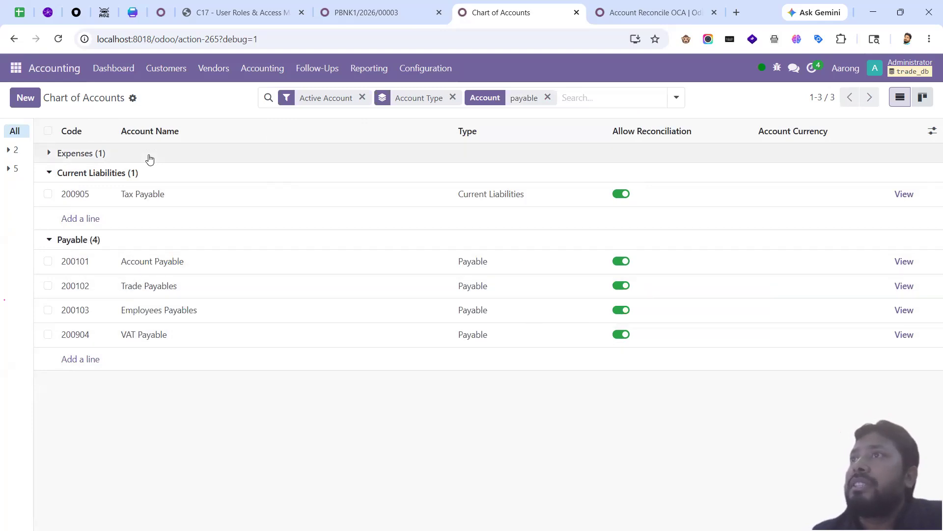
left_click(574, 97)
type("receivable")
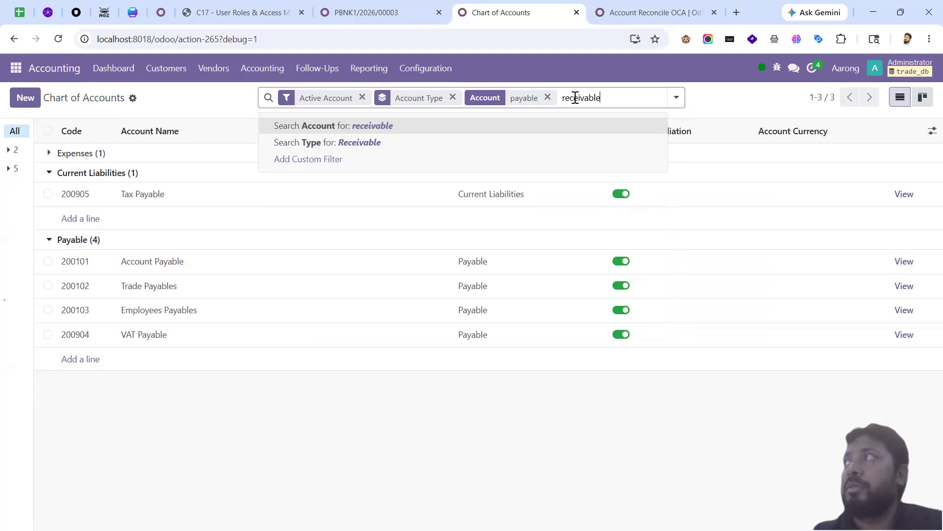
key("Return")
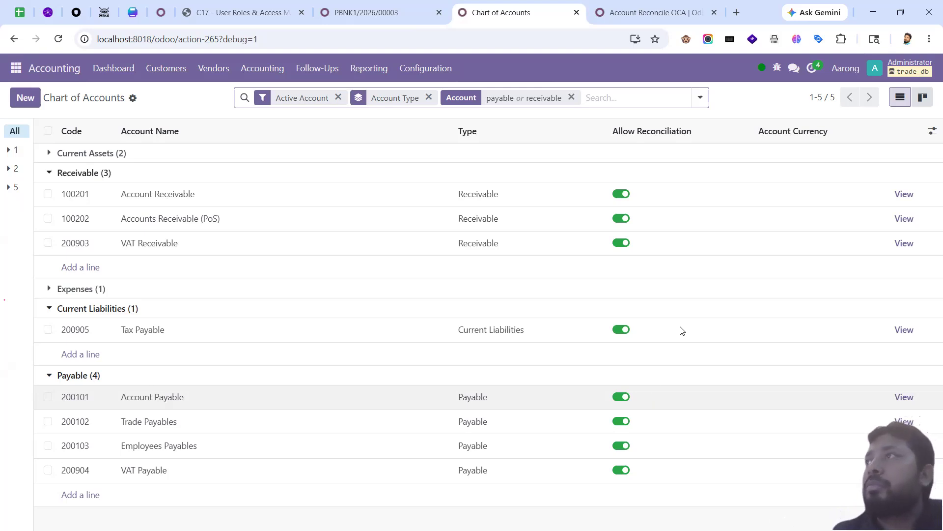
Step: Browse the Reporting, Customers and Accounting menus, glancing at the Account Reconcile OCA page
left_click(369, 69)
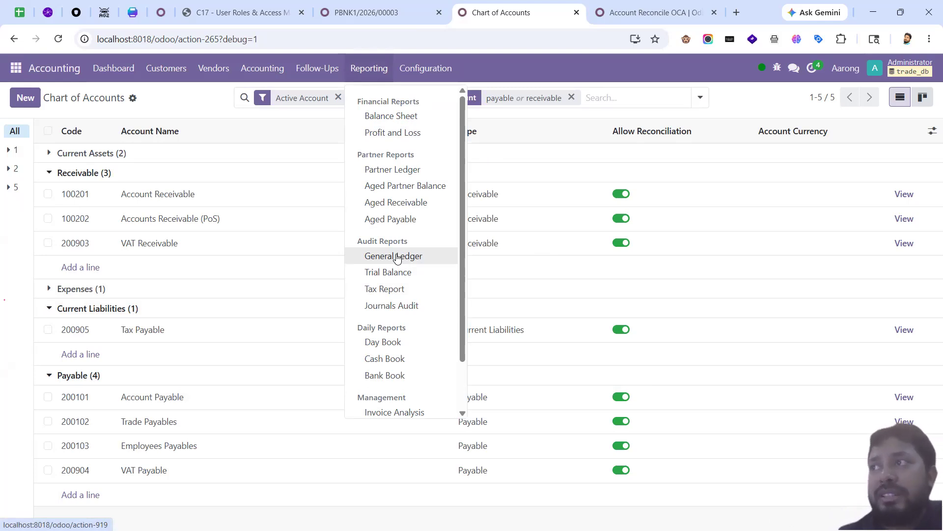
left_click(165, 76)
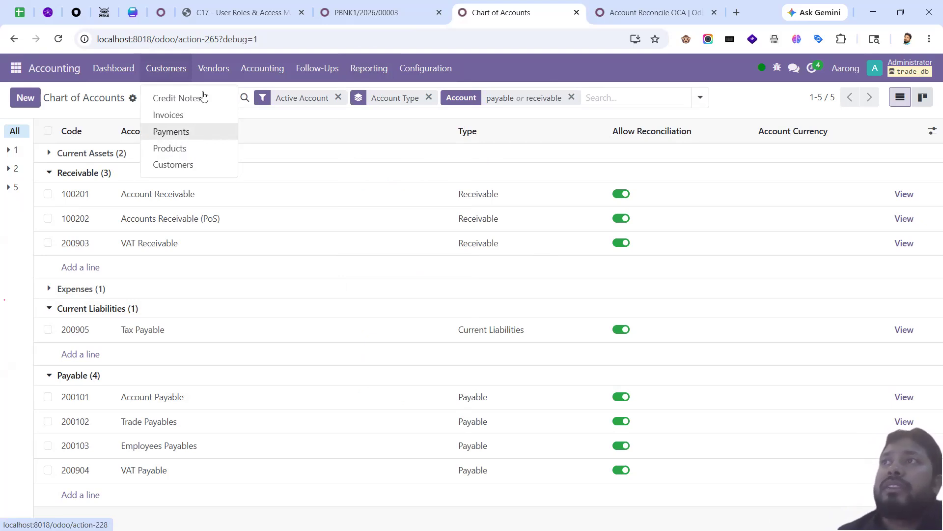
left_click(262, 69)
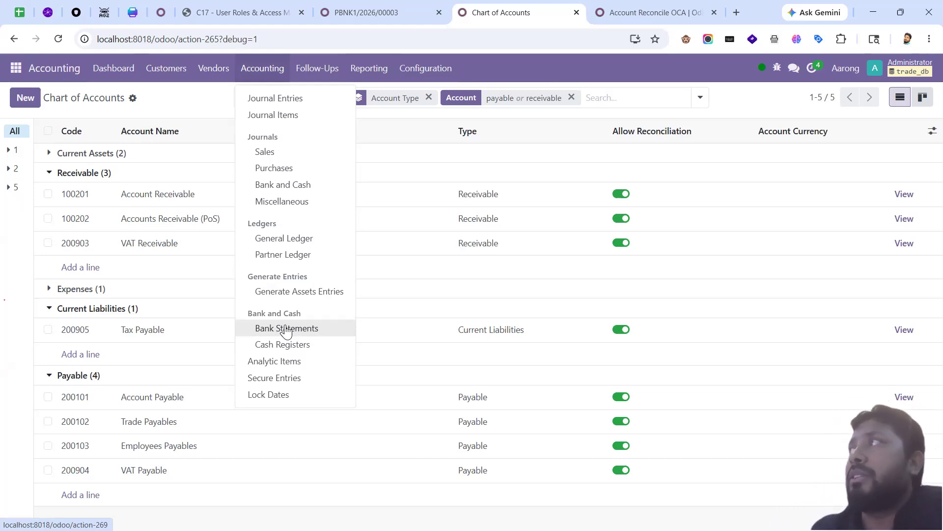
left_click(639, 13)
left_click(525, 12)
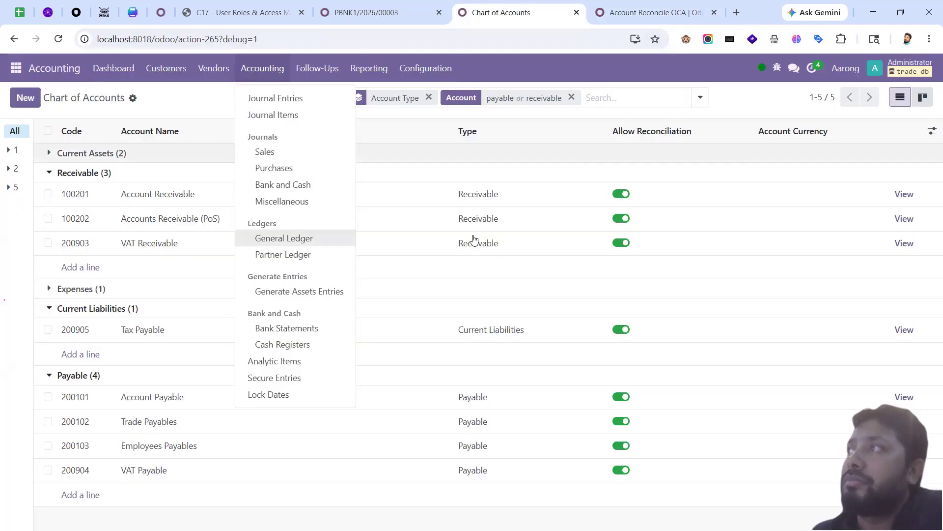
left_click(190, 99)
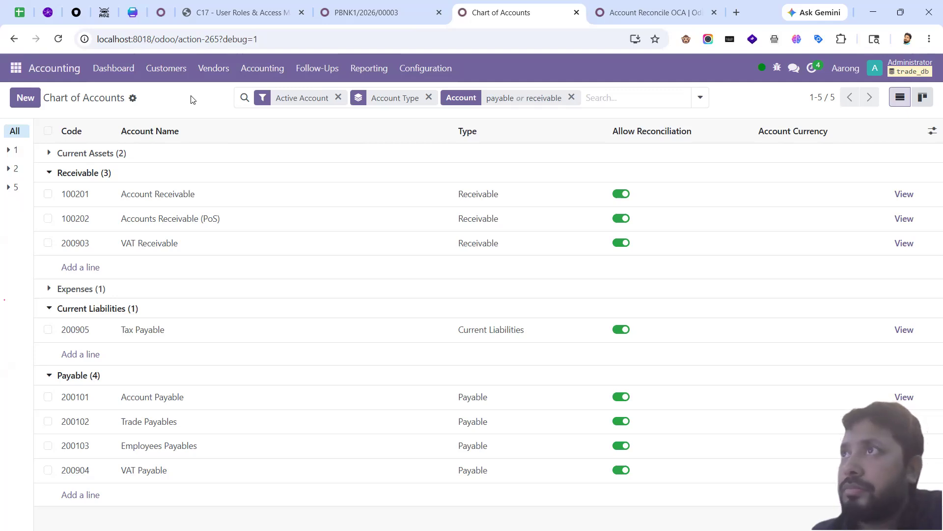
Step: Open and close the General Ledger wizard, then remove the 'payable or receivable' search
left_click(262, 69)
left_click(369, 68)
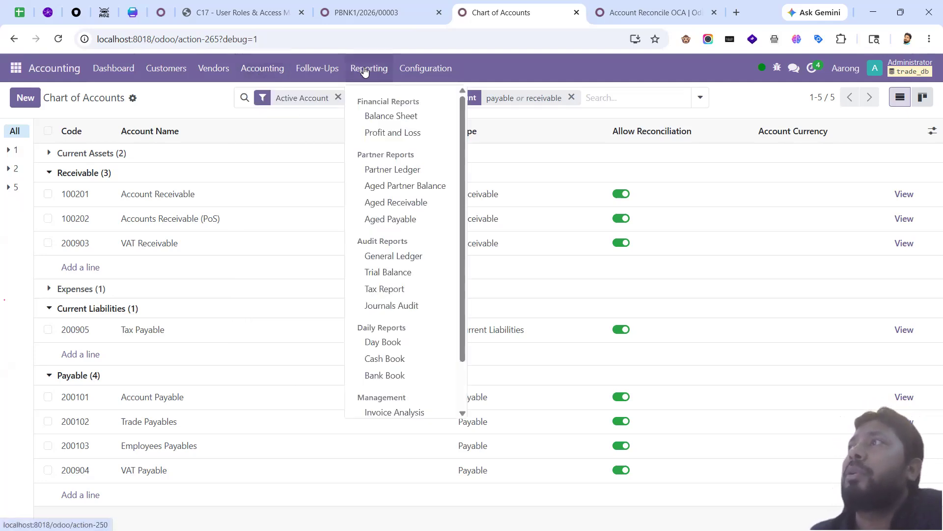
left_click(399, 255)
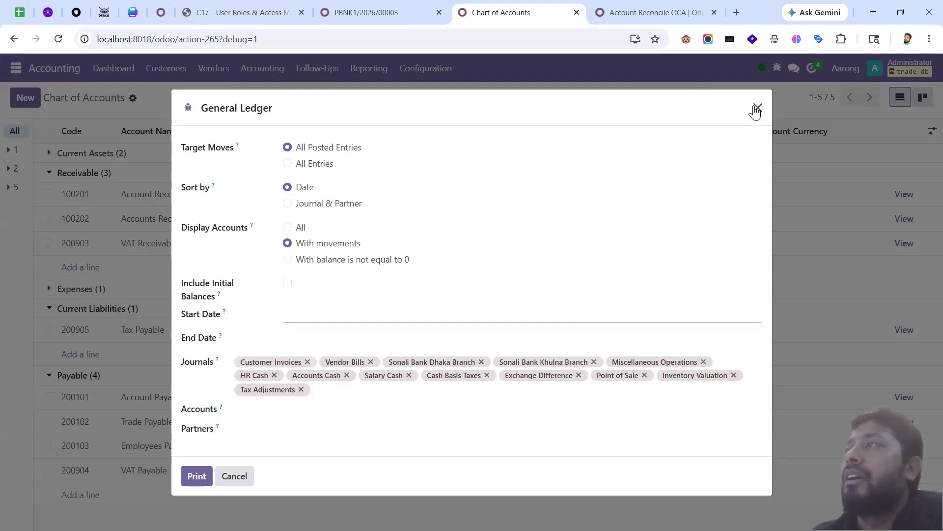
left_click(759, 108)
left_click(572, 98)
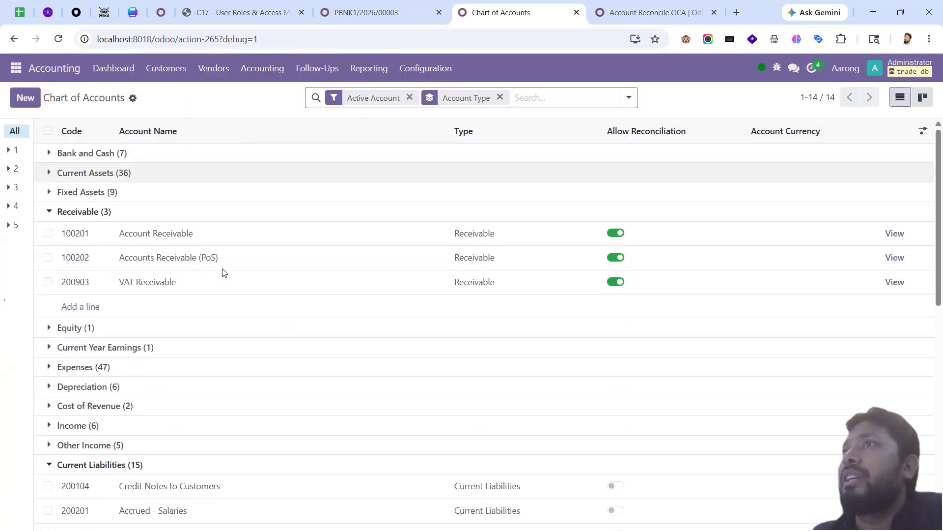
Step: Collapse Receivable and expand Expenses (47), scrolling from 500293 Gas Bill to 501107 Cash Discount Loss
left_click(116, 212)
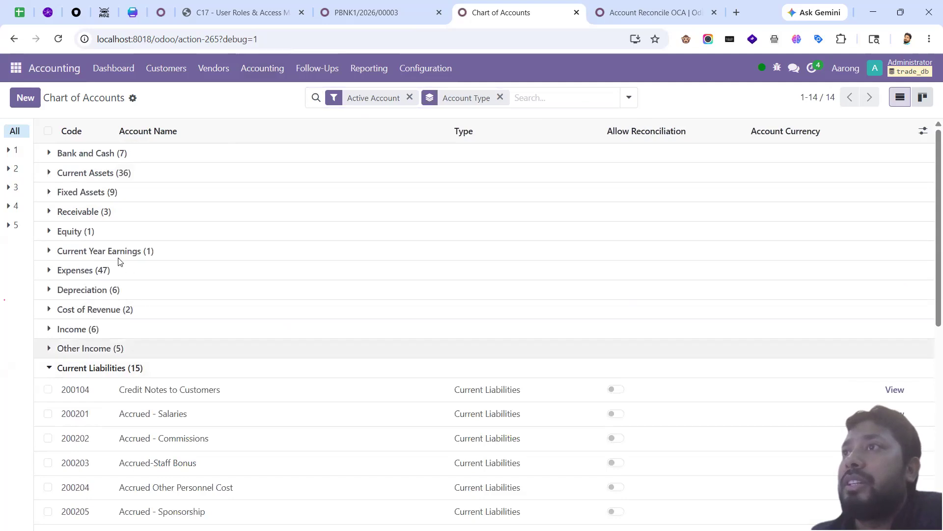
left_click(110, 276)
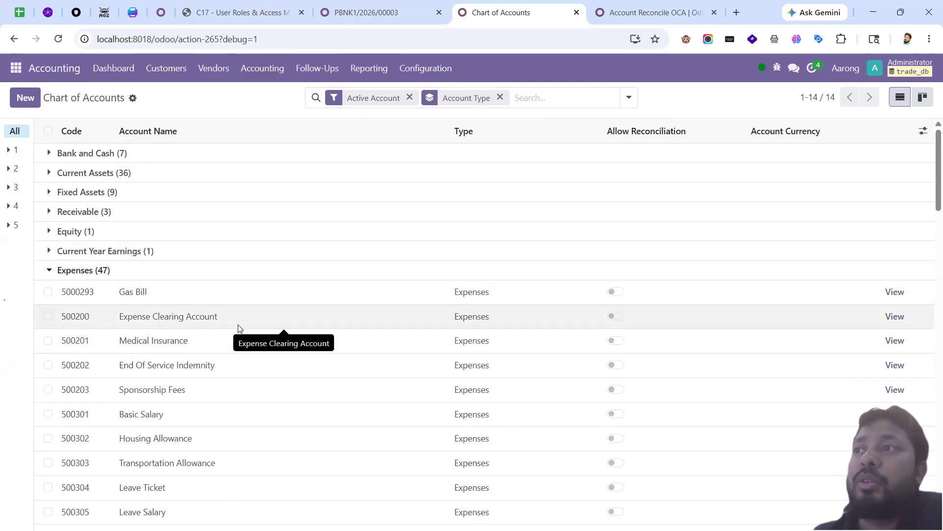
scroll(235, 334, "down", 5)
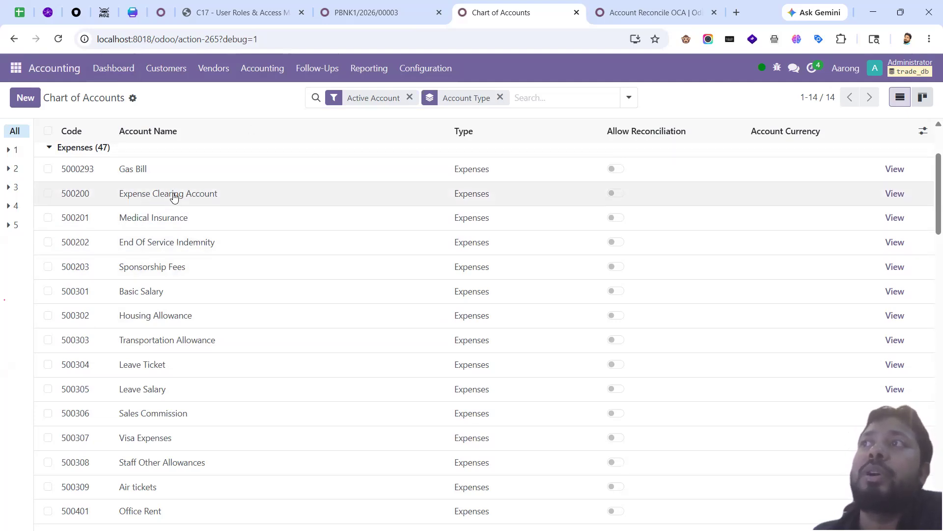
scroll(152, 269, "down", 10)
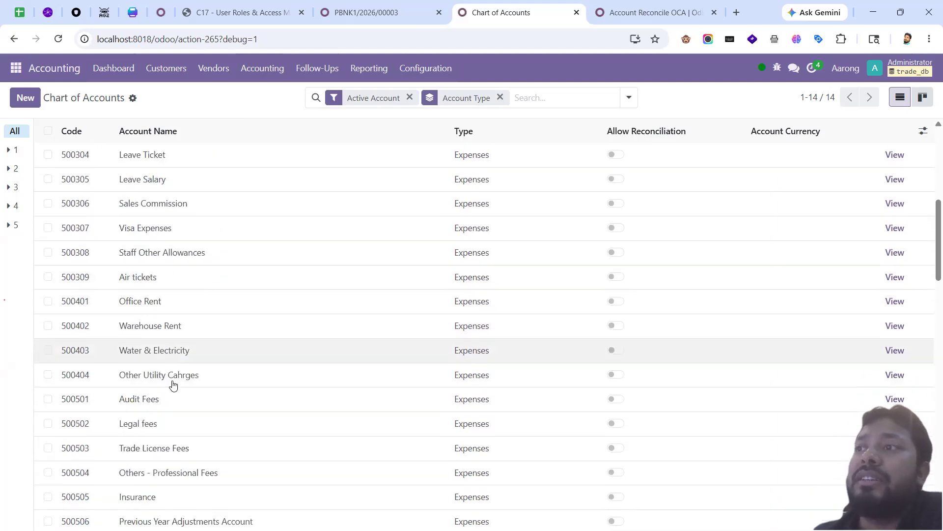
scroll(173, 439, "down", 5)
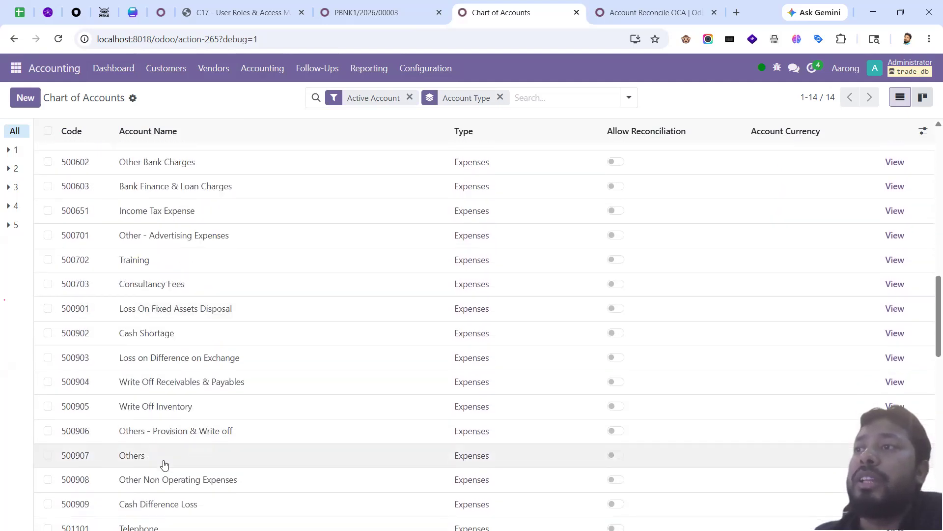
scroll(185, 441, "up", 10)
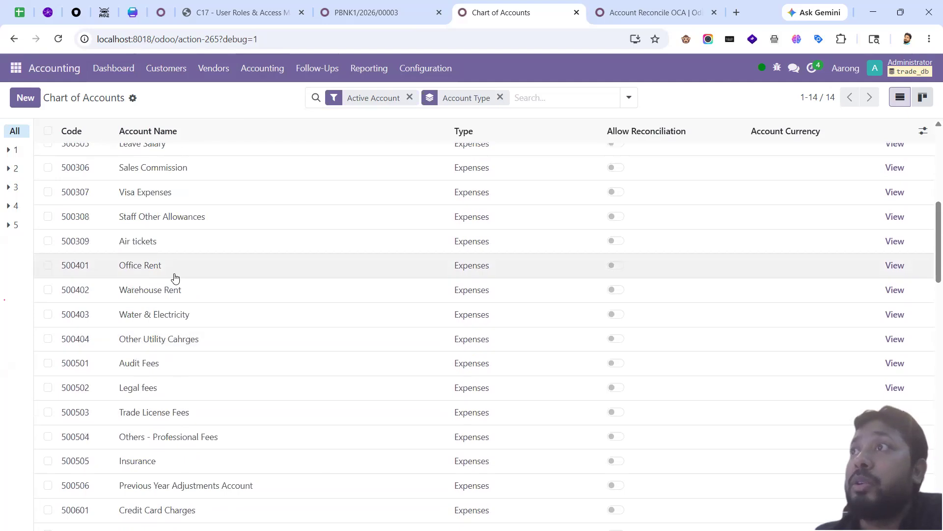
scroll(205, 307, "down", 10)
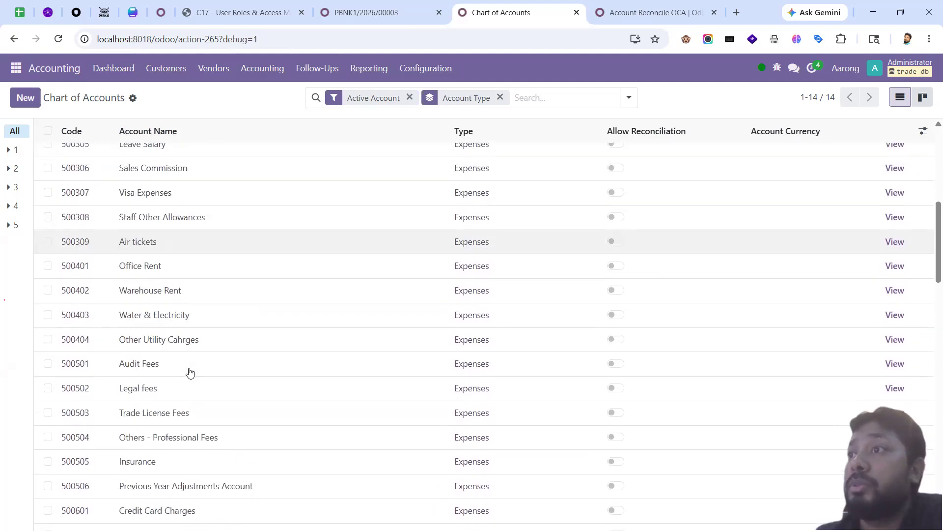
scroll(199, 402, "down", 8)
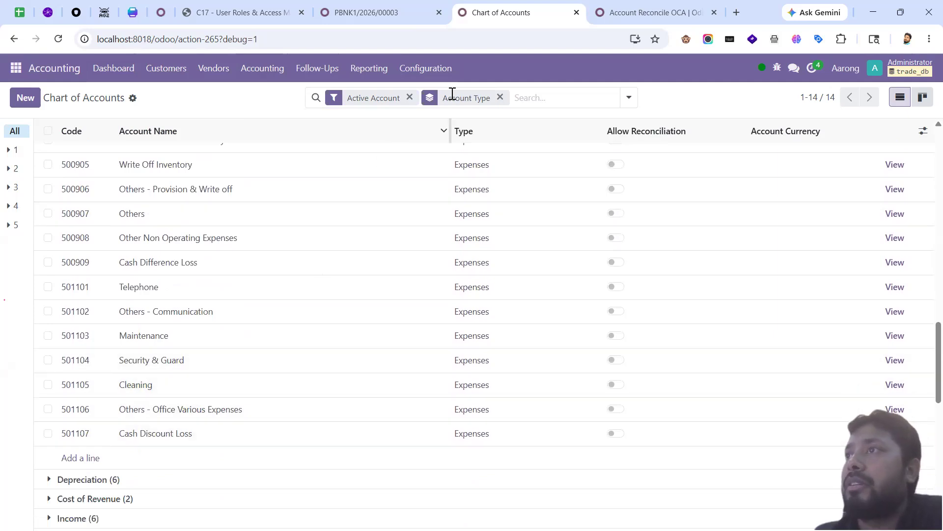
Step: Search accounts for 'cost of goods' and expand Cost of Revenue to show 500101 and 500102
left_click(522, 97)
type("co")
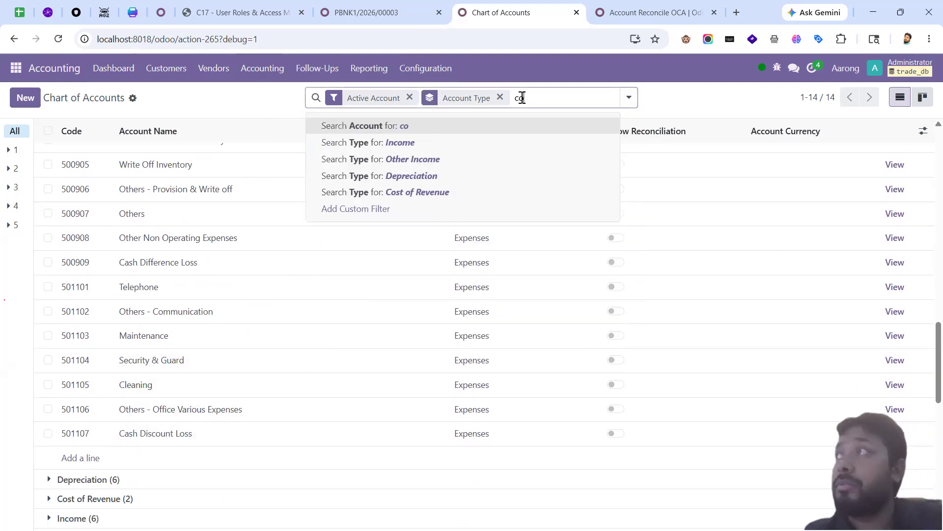
type("st of goods")
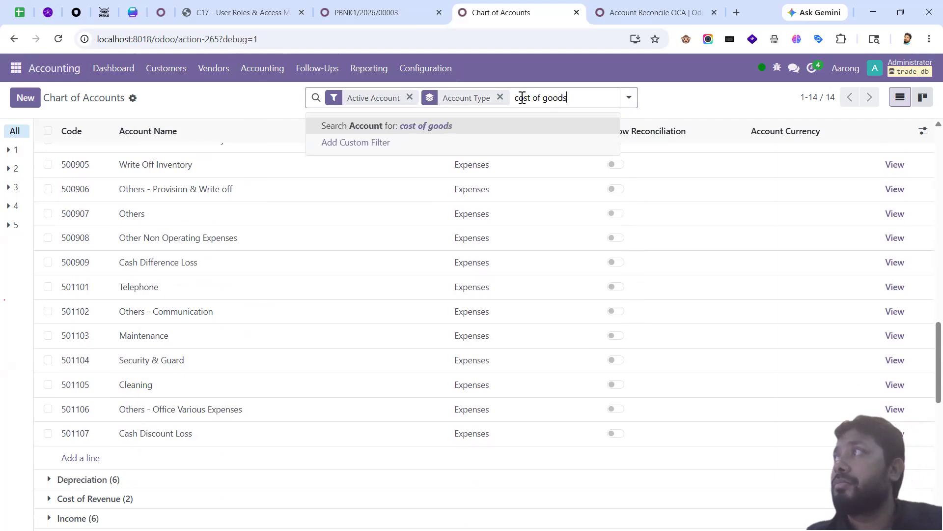
key("Return")
left_click(206, 156)
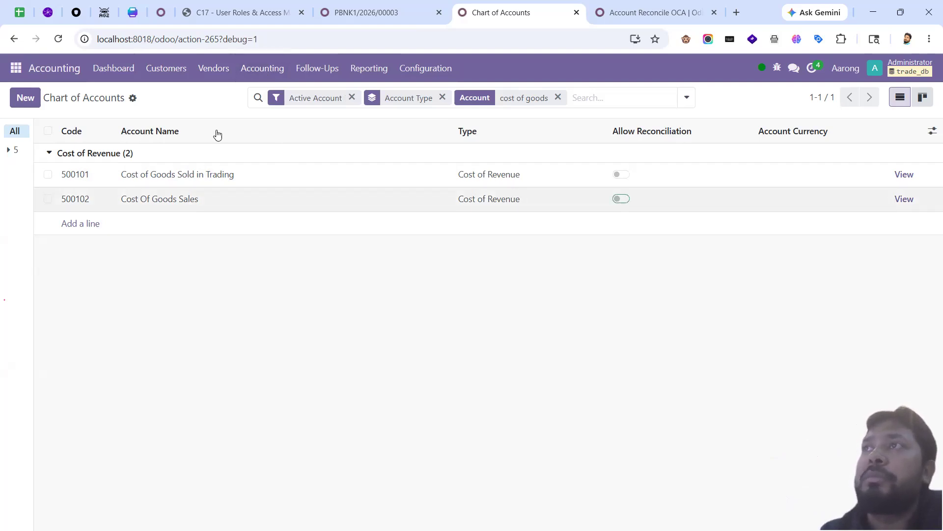
Step: Go to the Product Categories list in the Inventory app's configuration
left_click(18, 69)
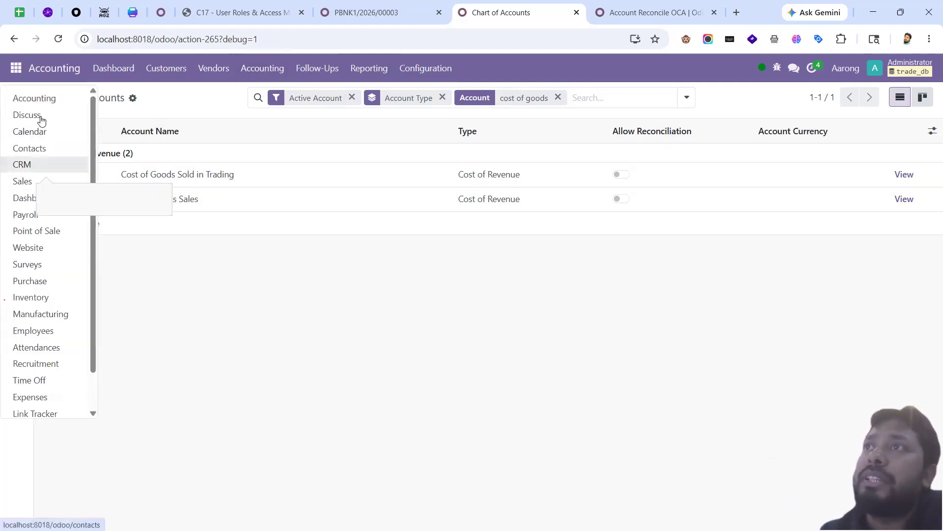
left_click(45, 296)
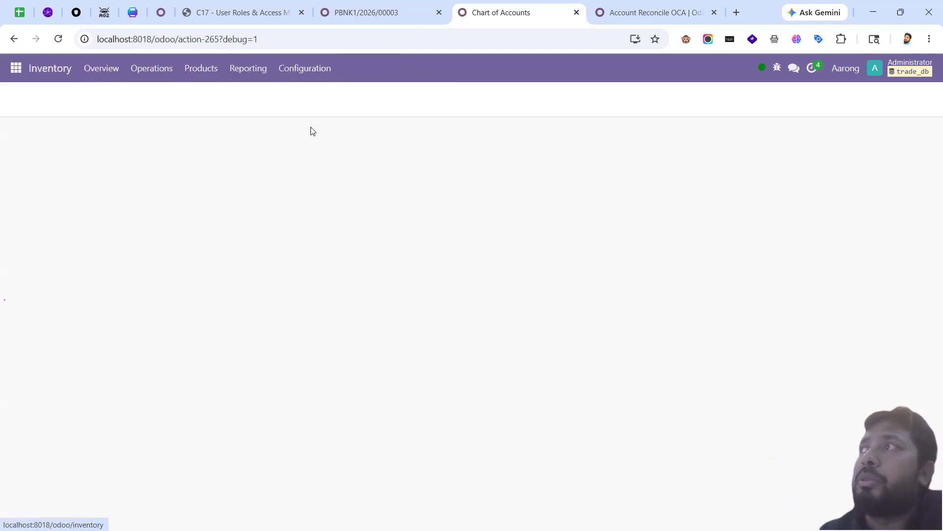
left_click(300, 69)
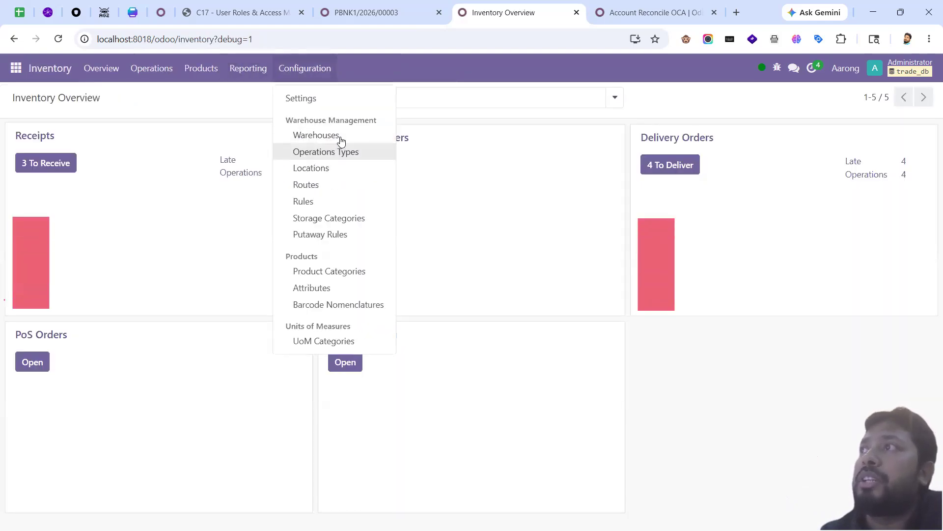
left_click(343, 271)
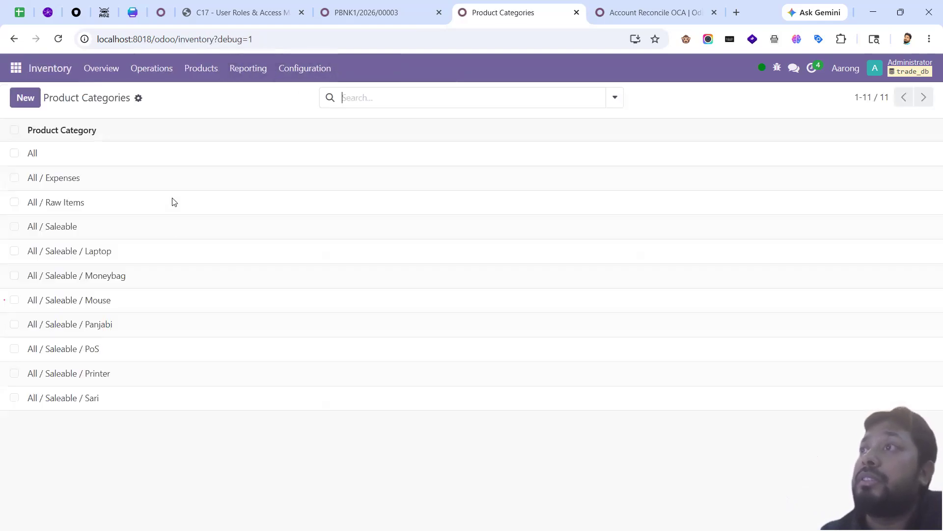
Step: Check the Expenses and Raw Items categories (expense account 500102 Cost Of Goods Sales), then close the tab
left_click(121, 187)
left_click(69, 94)
left_click(113, 204)
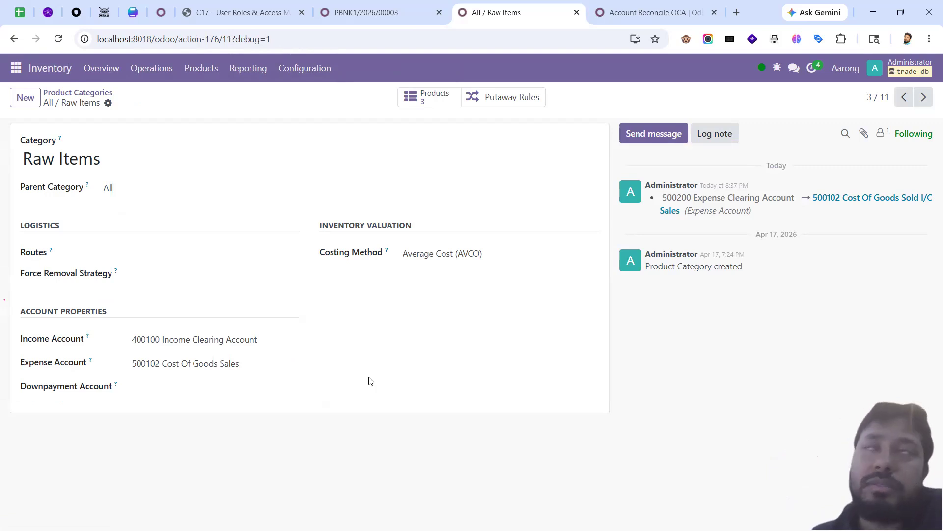
left_click(78, 93)
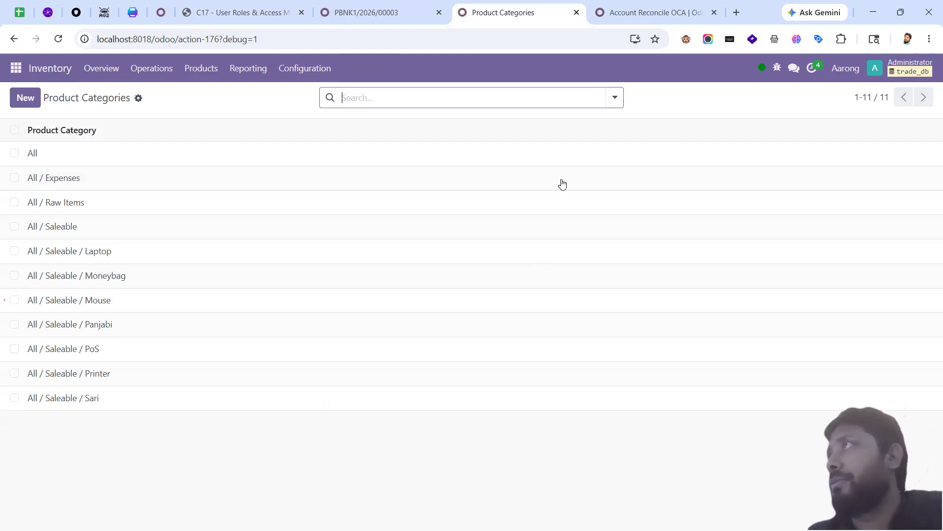
key("ctrl+w")
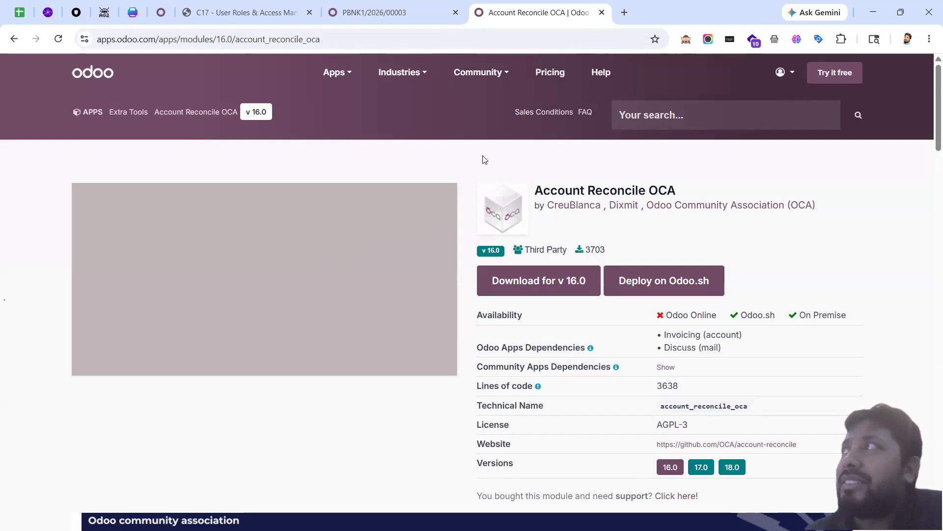
Step: From the PBNK1/2026/00003 payment tab, switch to the Purchase app
left_click(374, 13)
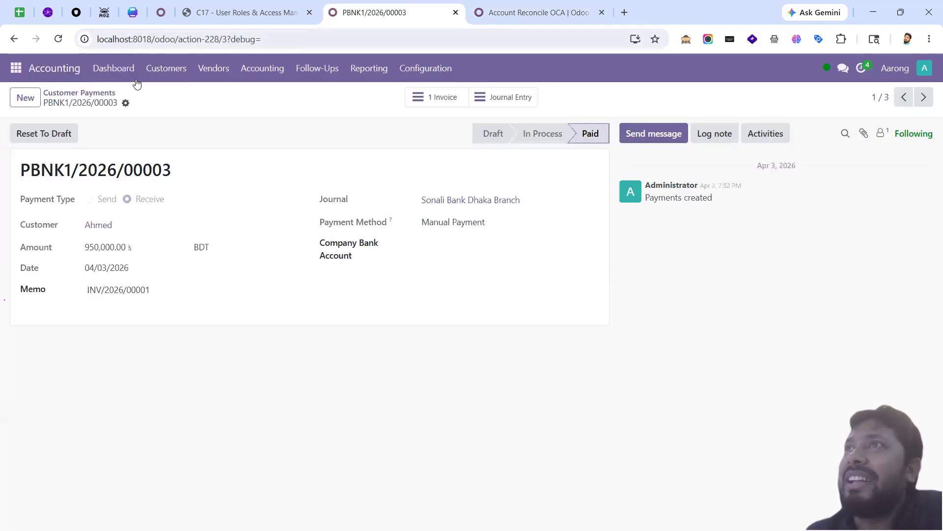
left_click(16, 68)
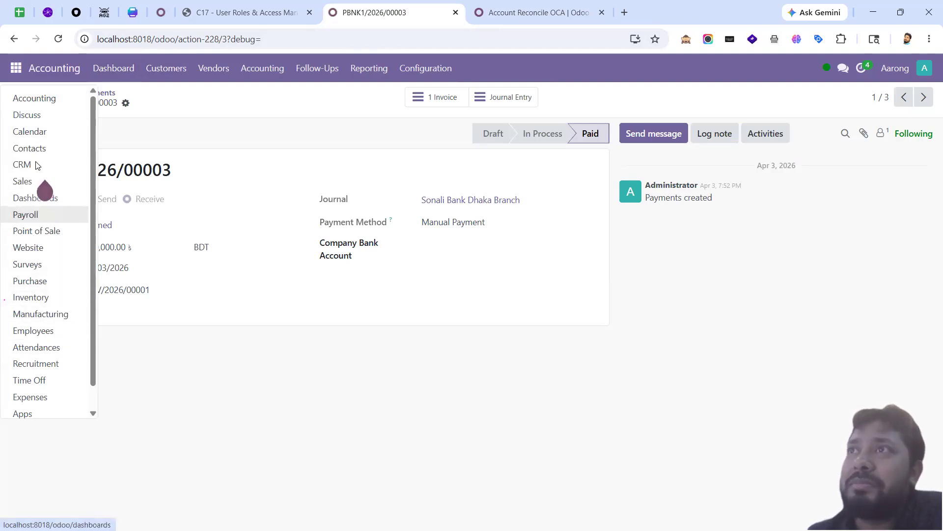
scroll(61, 335, "down", 1)
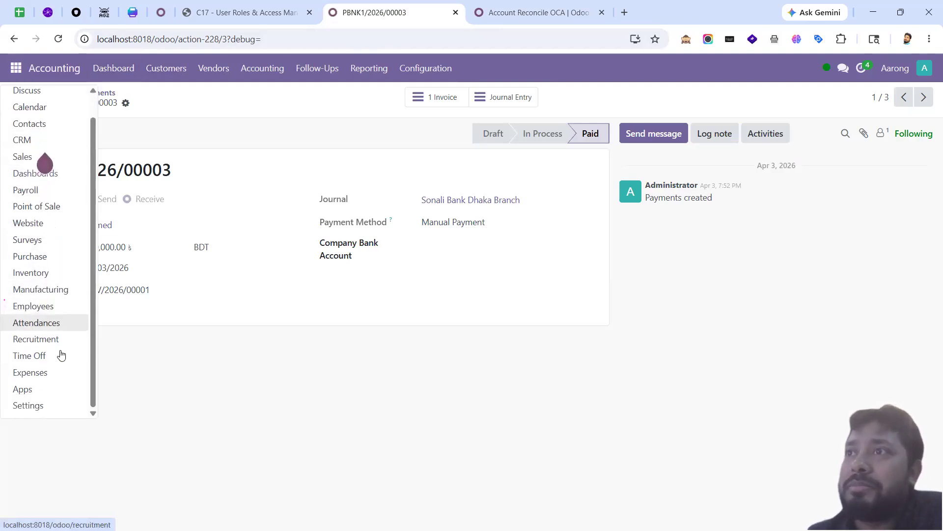
scroll(45, 339, "up", 1)
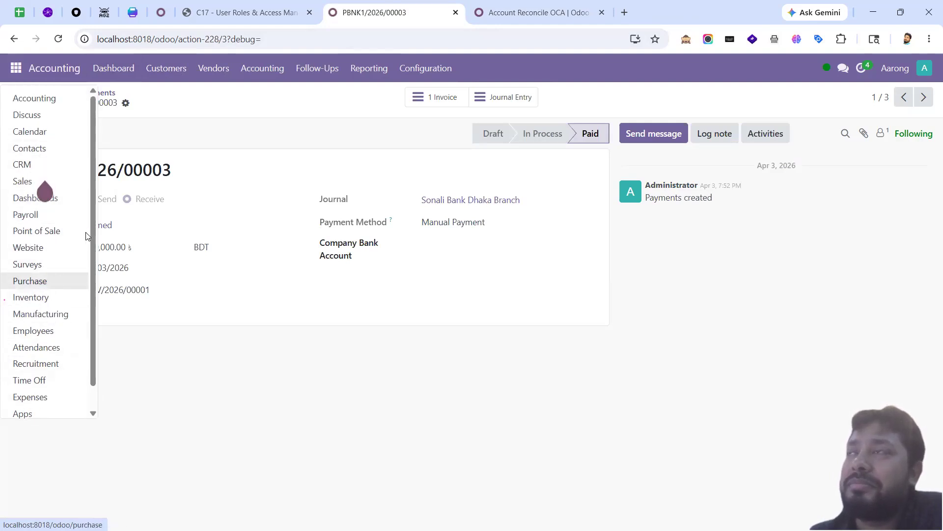
left_click(41, 282)
Step: Browse the Purchase Orders and Configuration menus, then return to the Account Reconcile OCA store page
left_click(96, 71)
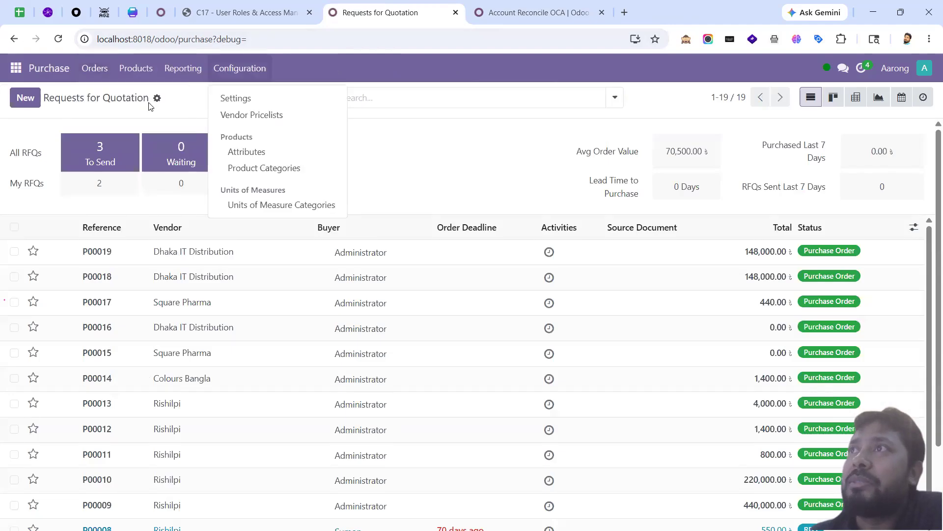
left_click(233, 76)
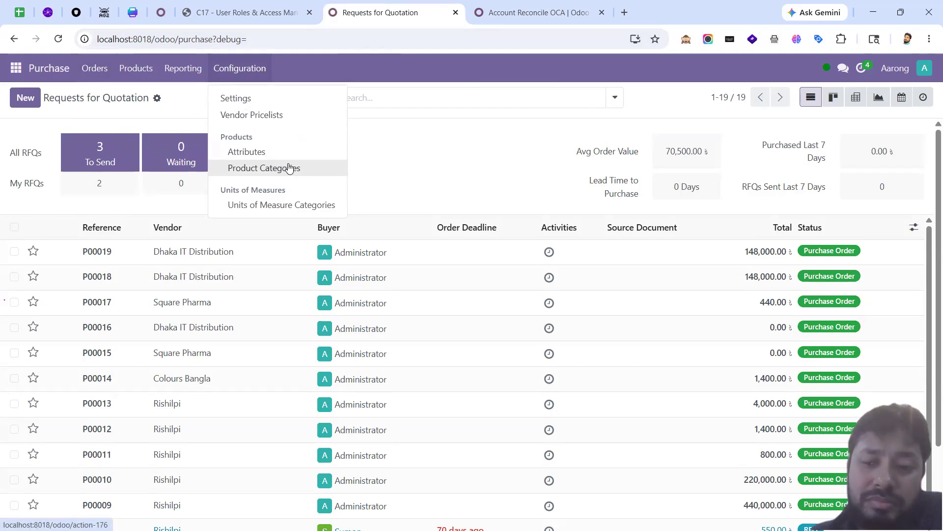
left_click(181, 98)
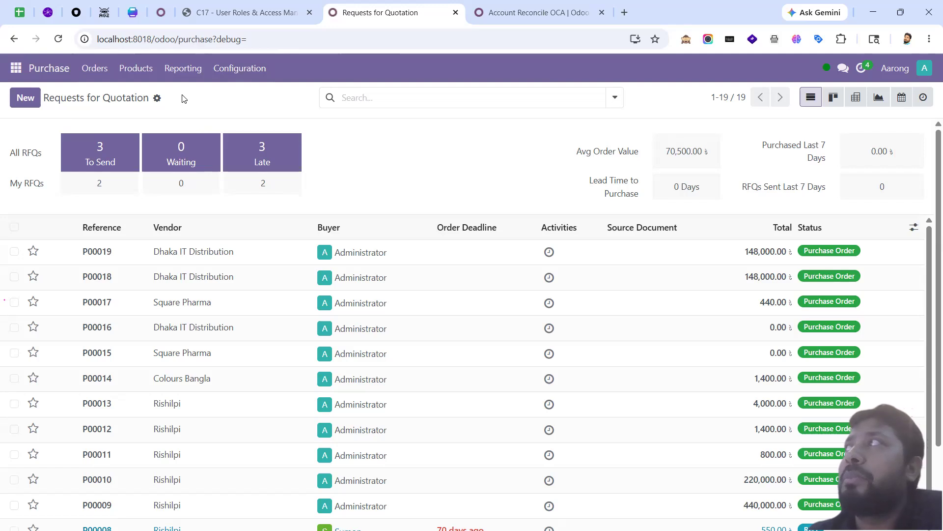
left_click(548, 14)
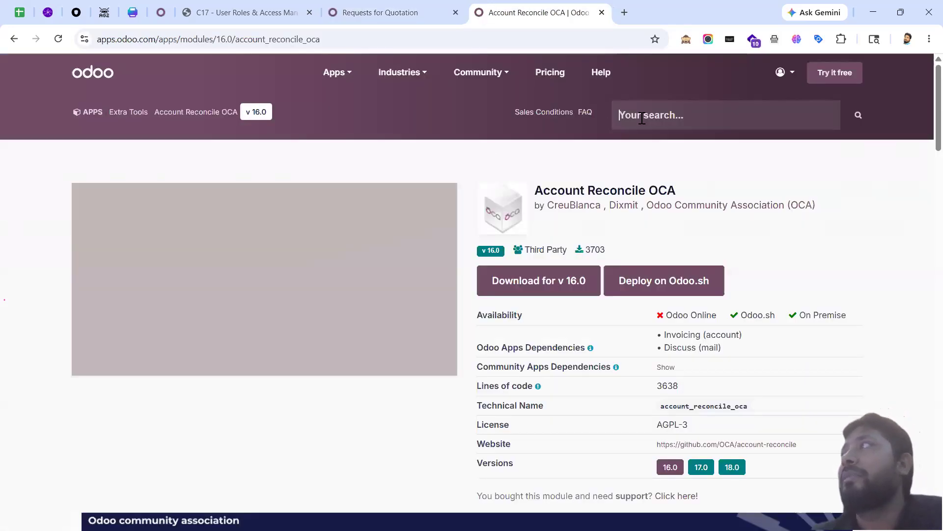
Step: Search the Apps Store for 'bkash' and open the bKash Payment Provider module
type("bkash")
key("Return")
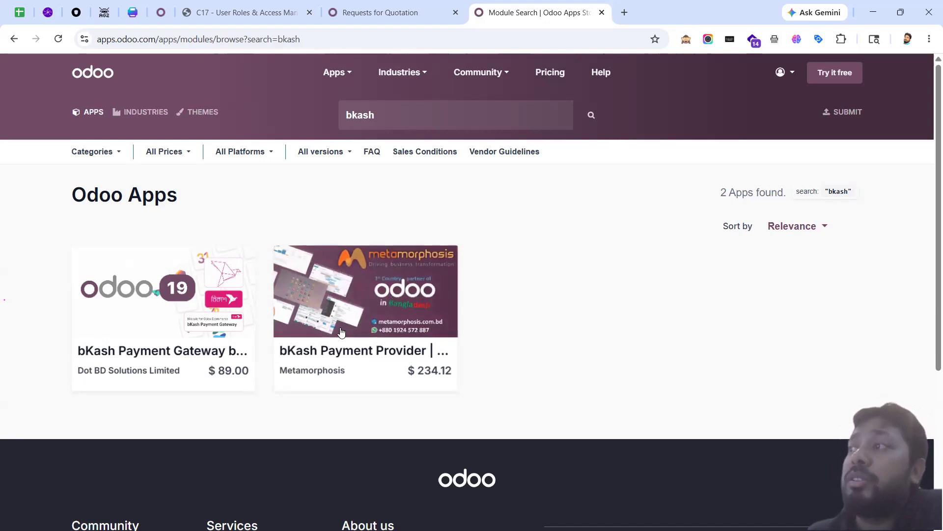
mouse_move(375, 297)
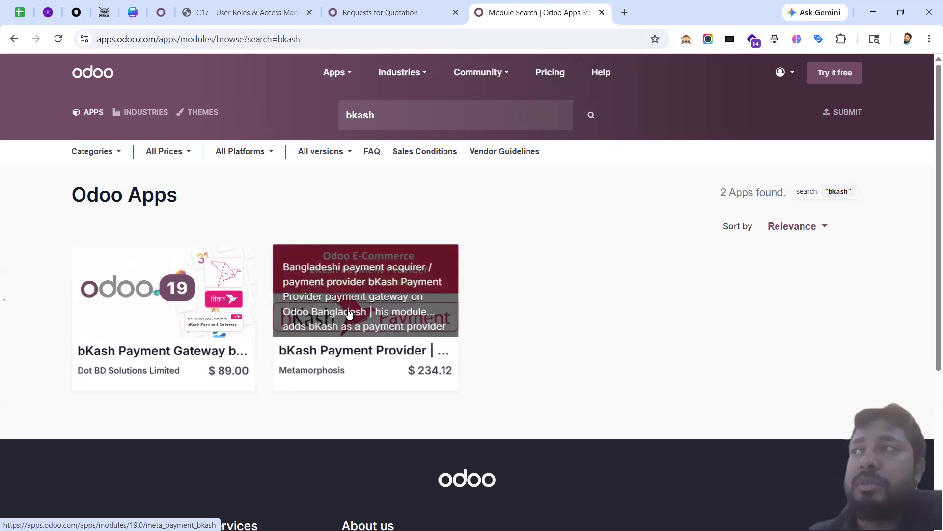
left_click(351, 313)
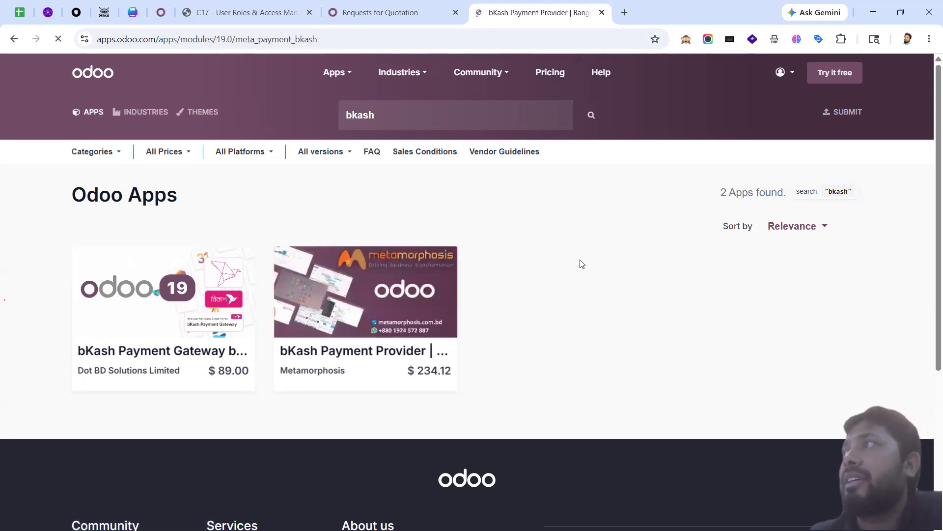
Step: Review the bKash Payment Provider page (version 19.0, $234.12), then close its tab
scroll(516, 295, "down", 12)
scroll(516, 300, "down", 15)
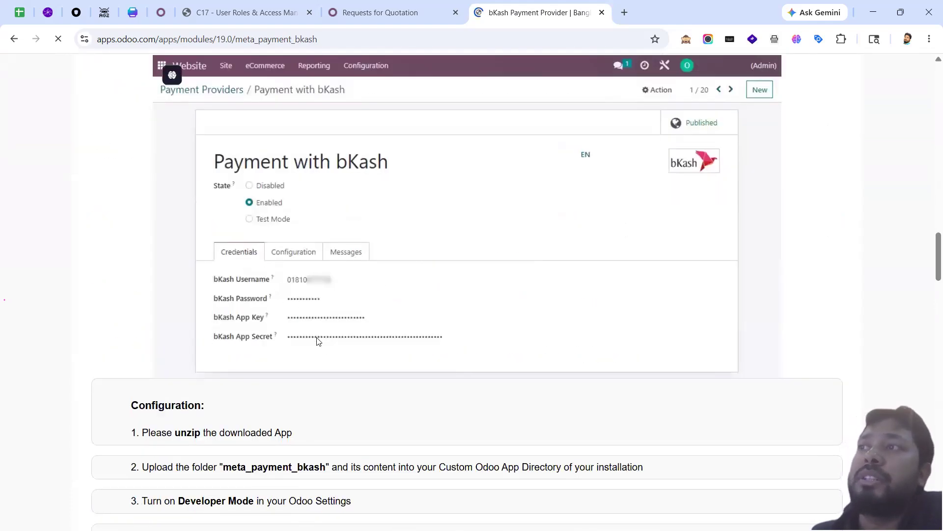
scroll(347, 352, "down", 15)
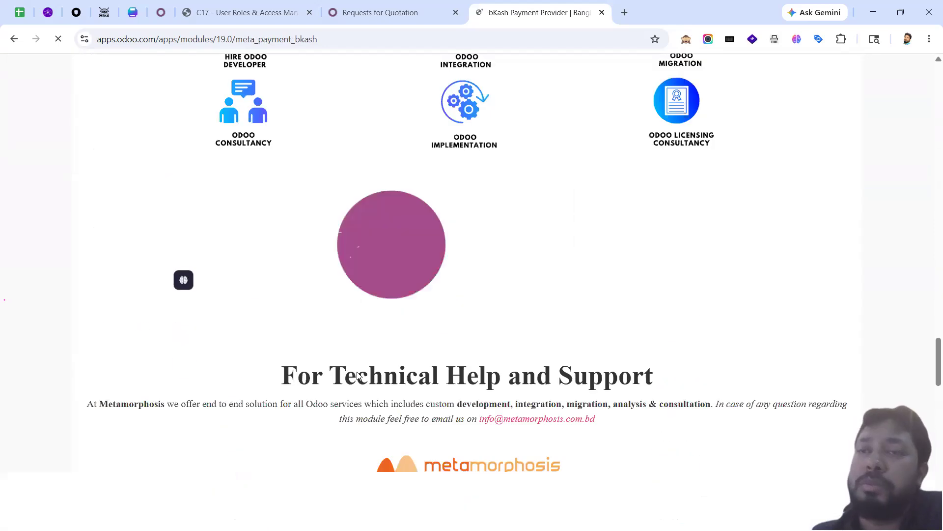
scroll(357, 376, "up", 20)
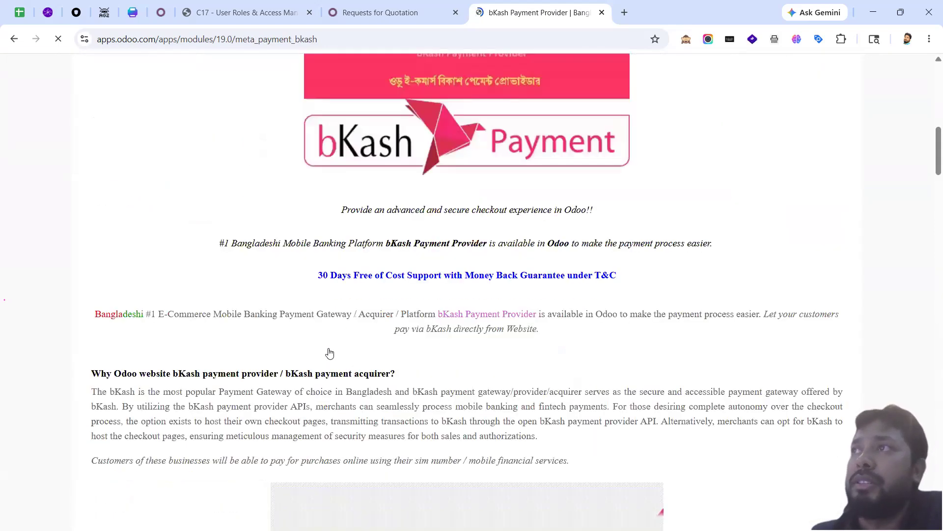
scroll(329, 353, "up", 5)
left_click(414, 15)
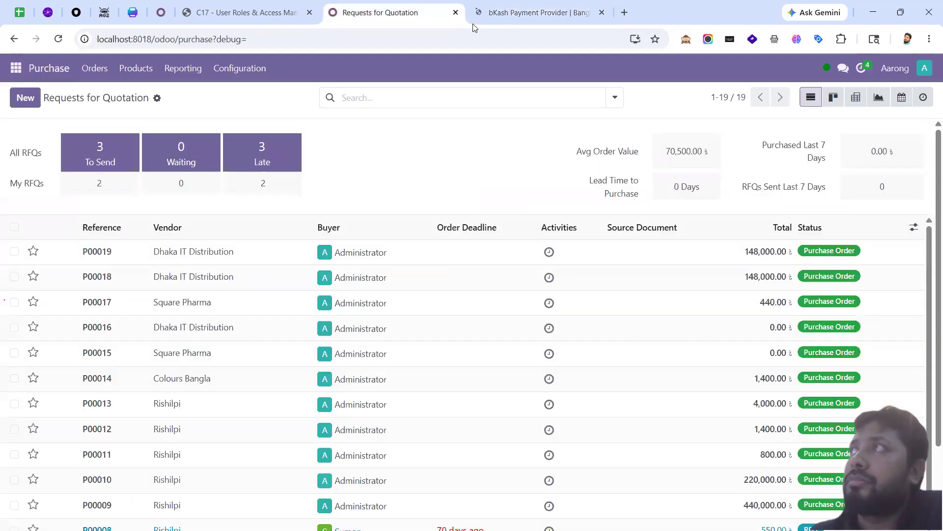
left_click(580, 14)
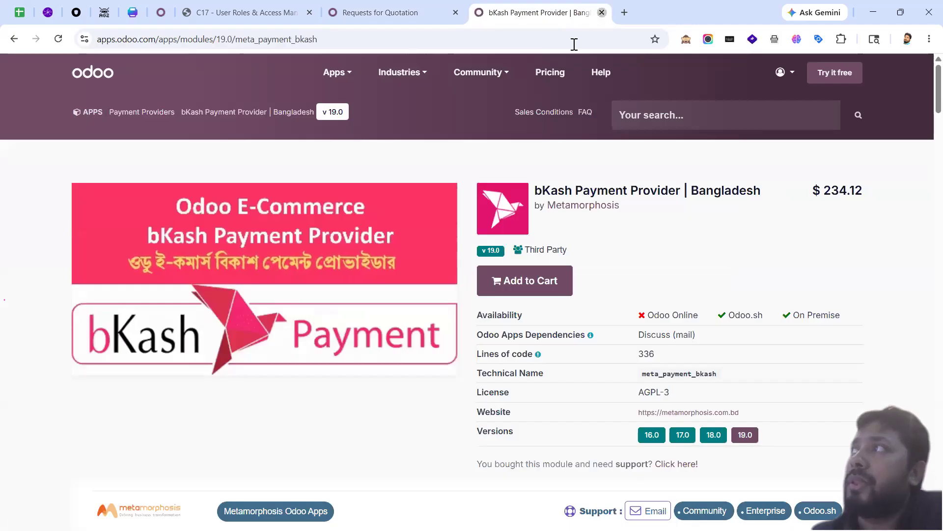
left_click(601, 13)
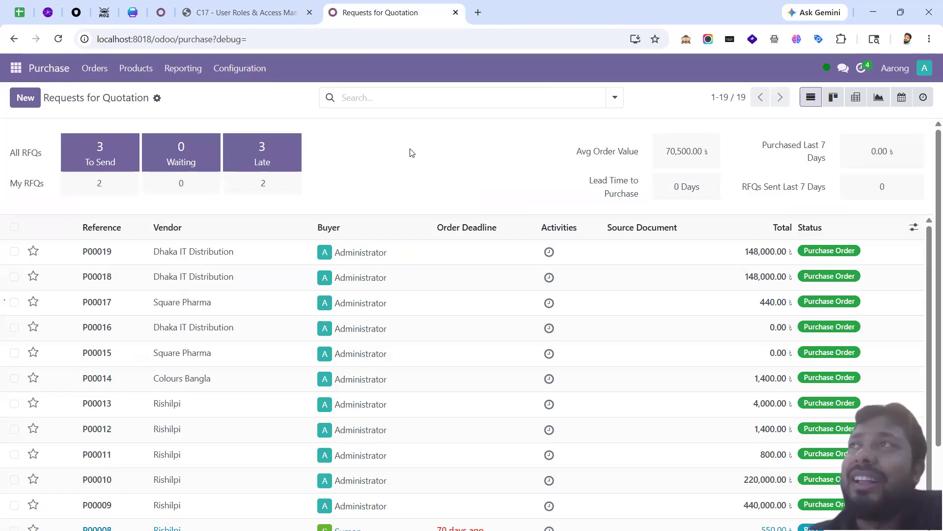
Step: Go to Odoo's Apps module management page
left_click(17, 68)
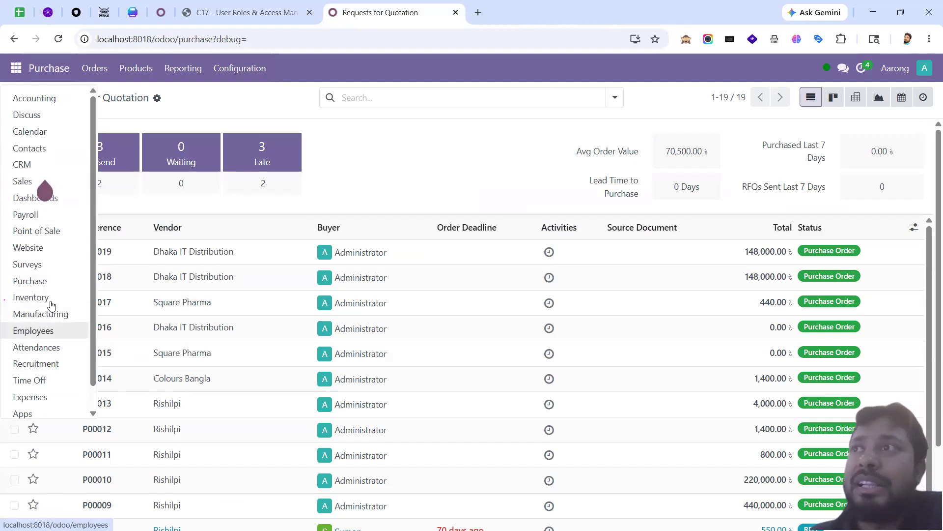
scroll(46, 390, "down", 1)
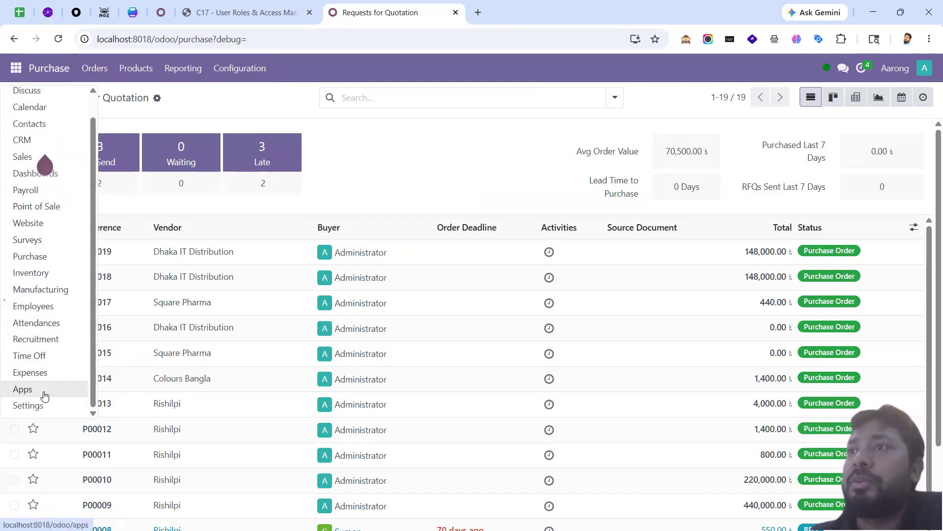
left_click(23, 389)
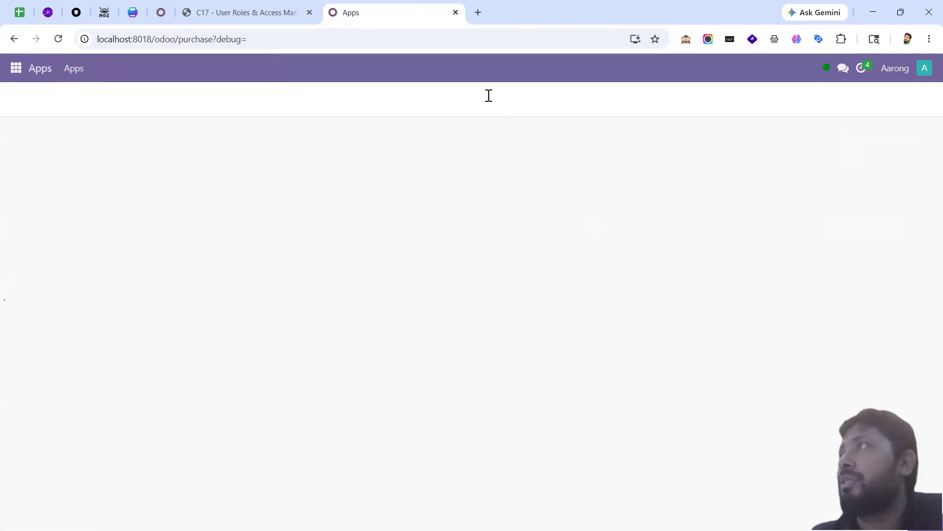
Step: Find the Payment Provider: Paypal module by searching 'paypal' without the Apps filter, then clear the search
left_click(482, 95)
type("paypal")
key("Return")
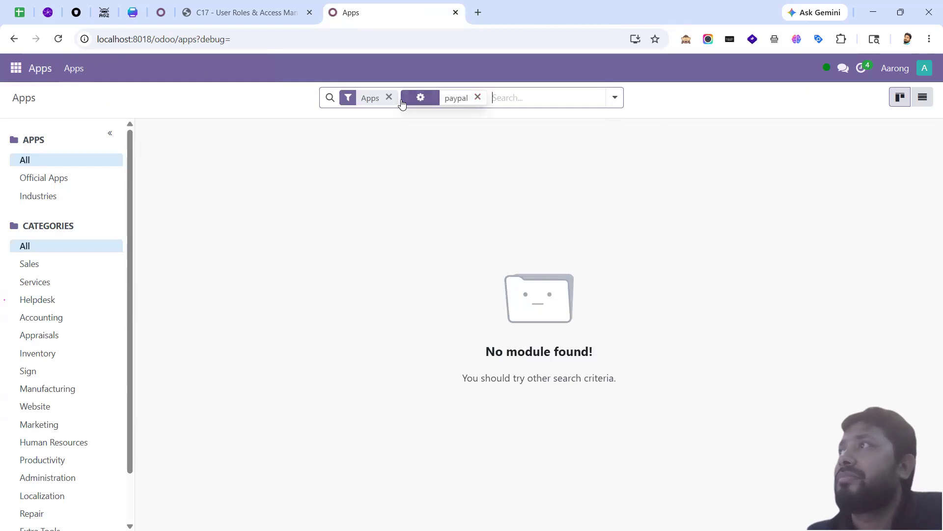
left_click(388, 97)
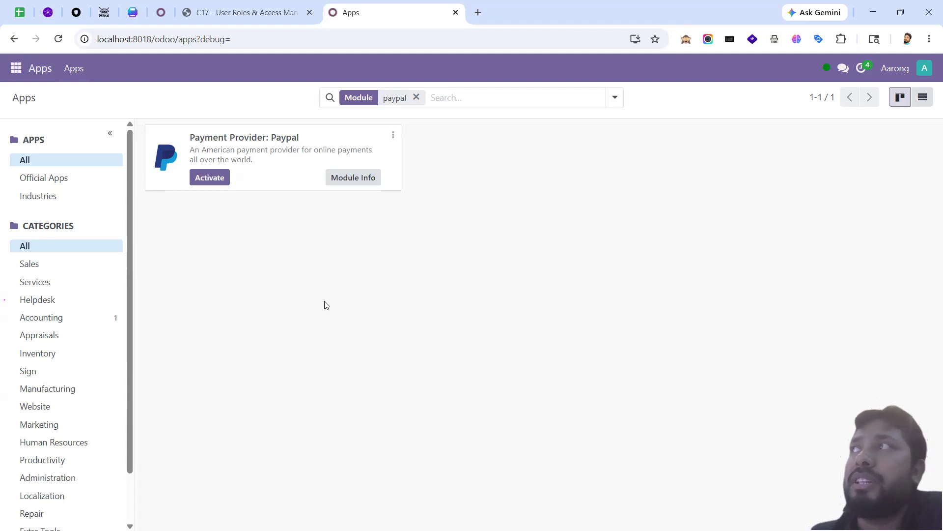
left_click(417, 97)
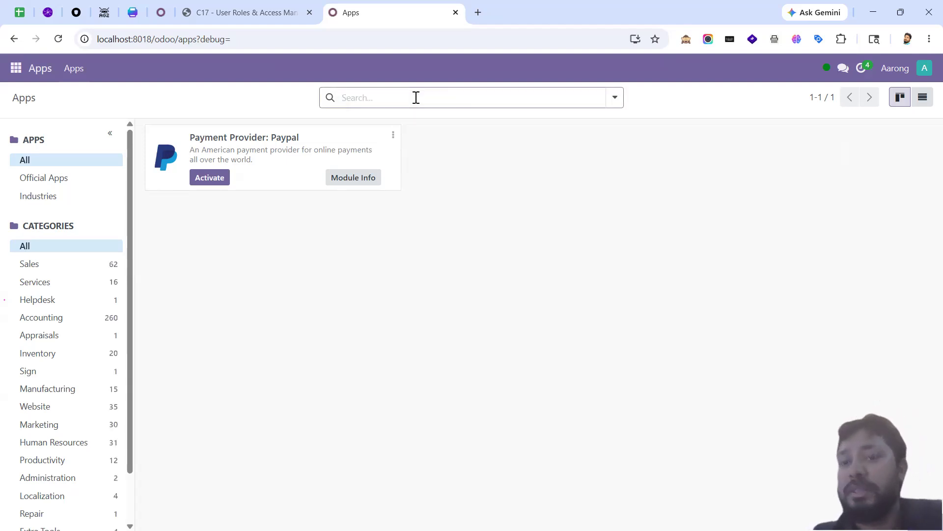
Step: Look up the Stripe payment modules by searching 'stripe', then go to the Accounting dashboard
type("stripe")
key("Return")
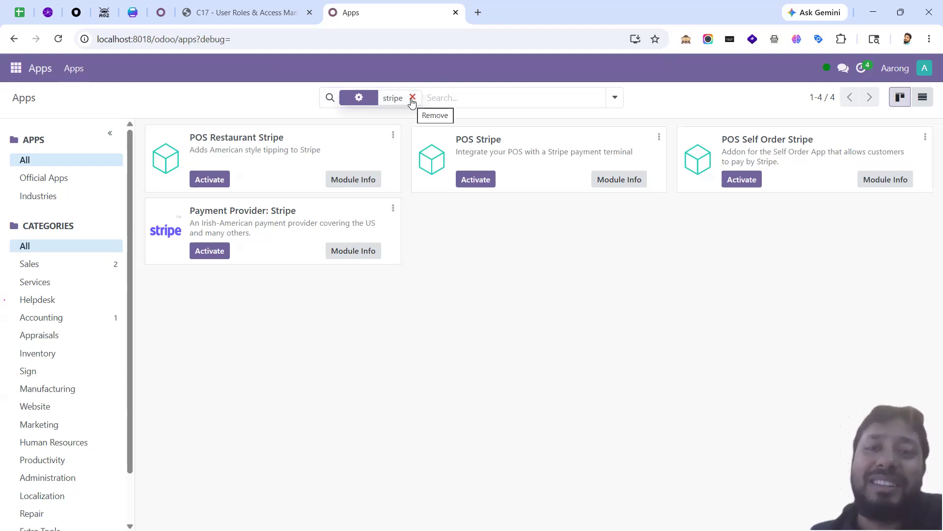
left_click(412, 97)
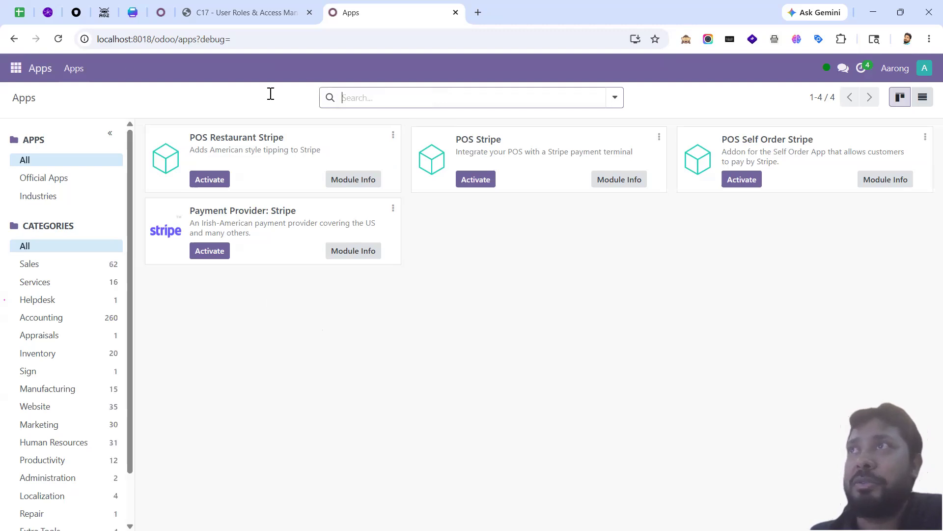
left_click(17, 67)
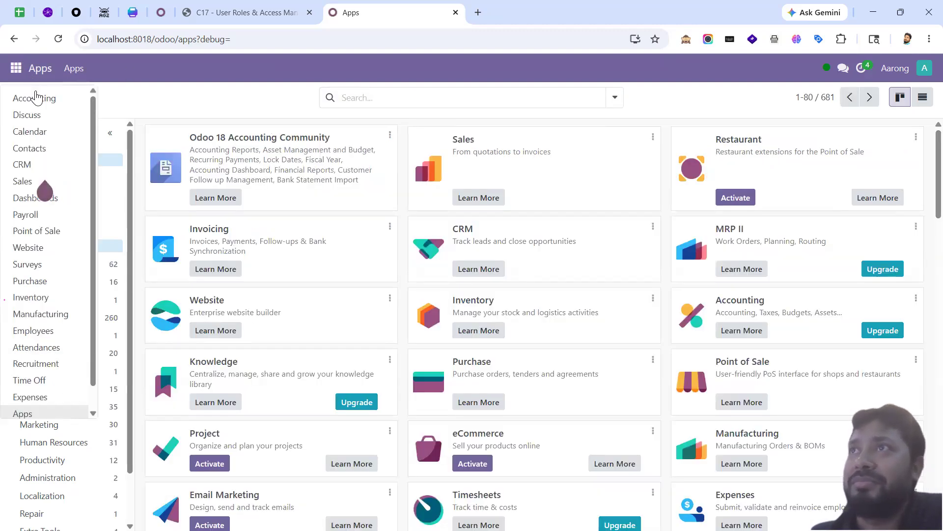
left_click(35, 97)
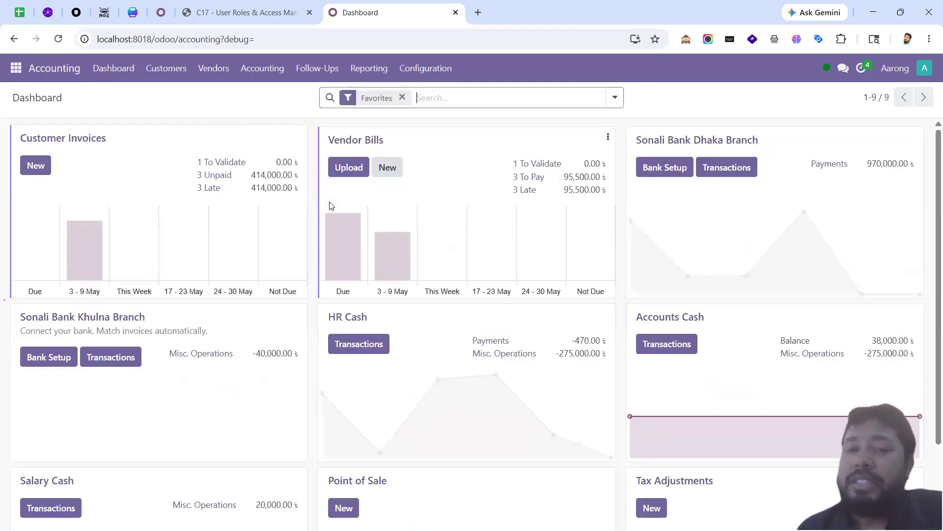